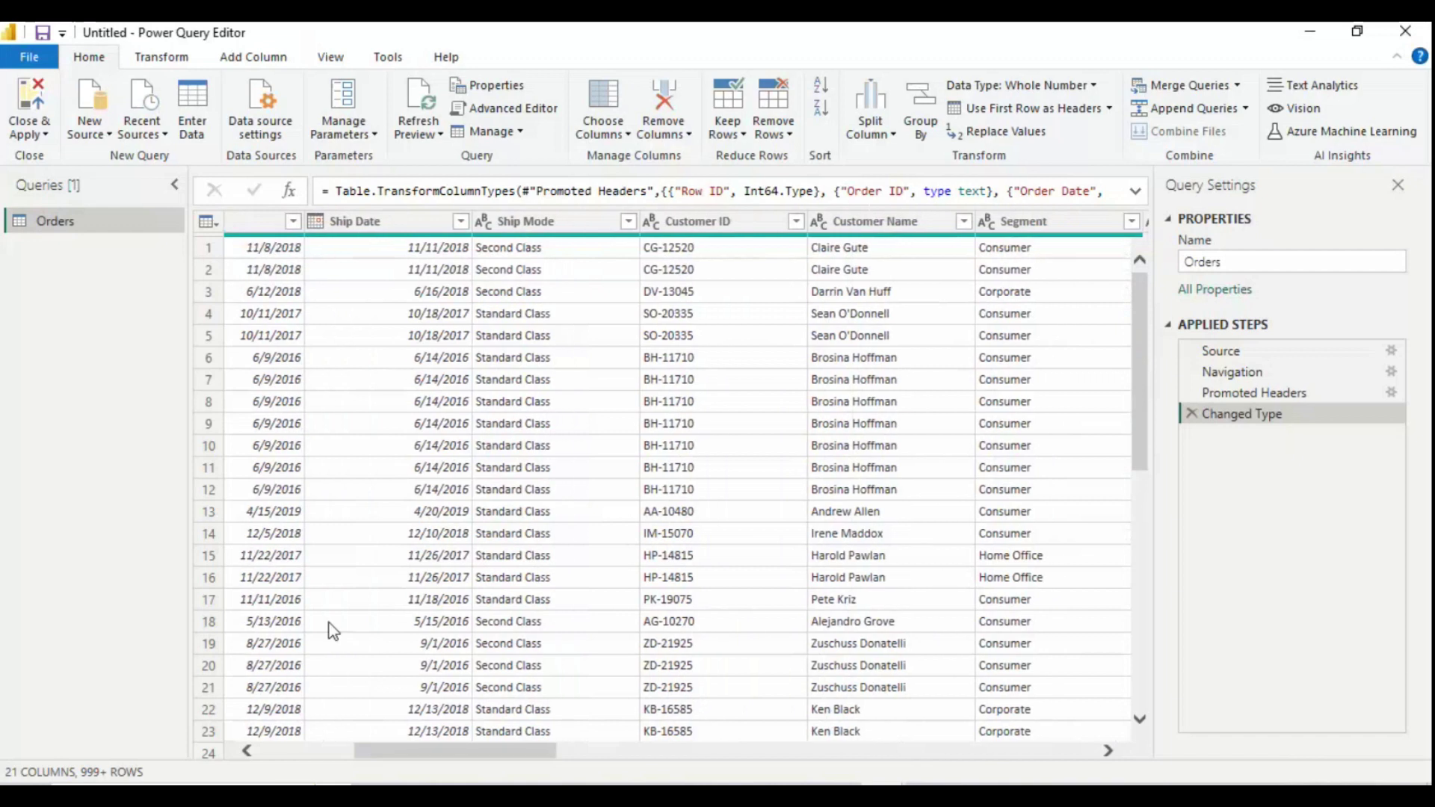
# Step: Demote the column headers of the Orders query into the first row of the table
pyautogui.click(161, 57)
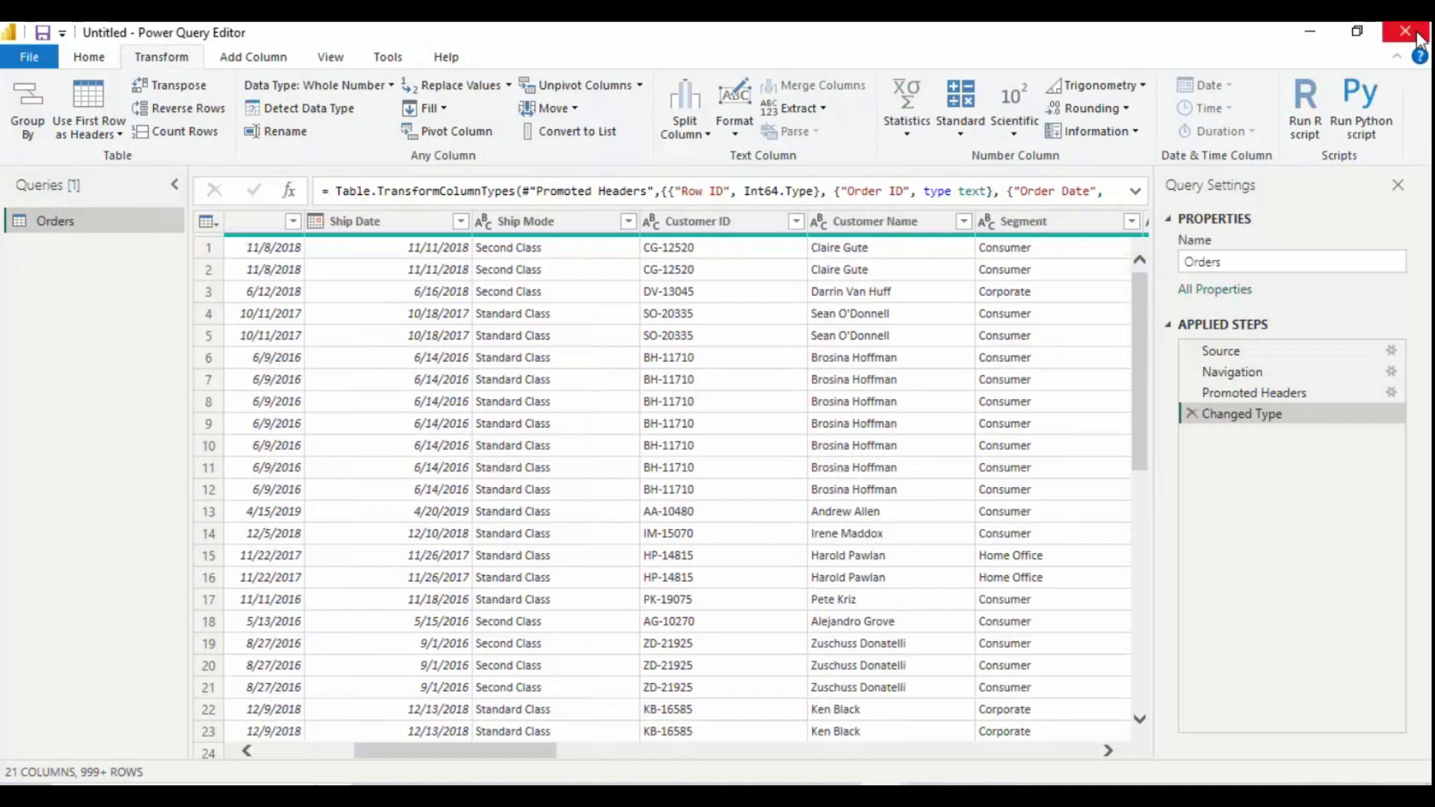
pyautogui.click(1357, 31)
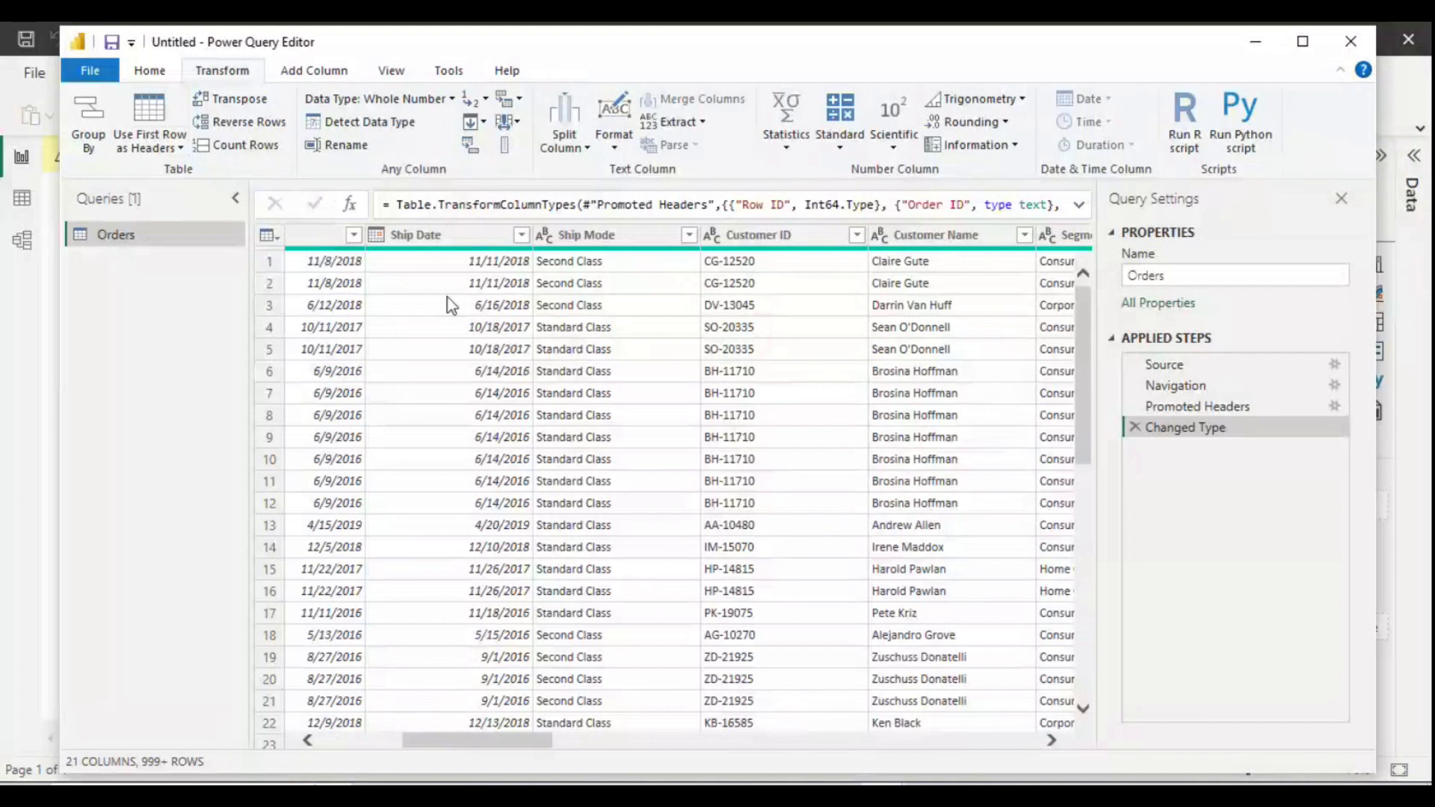
pyautogui.moveTo(486, 737); pyautogui.dragTo(406, 738)
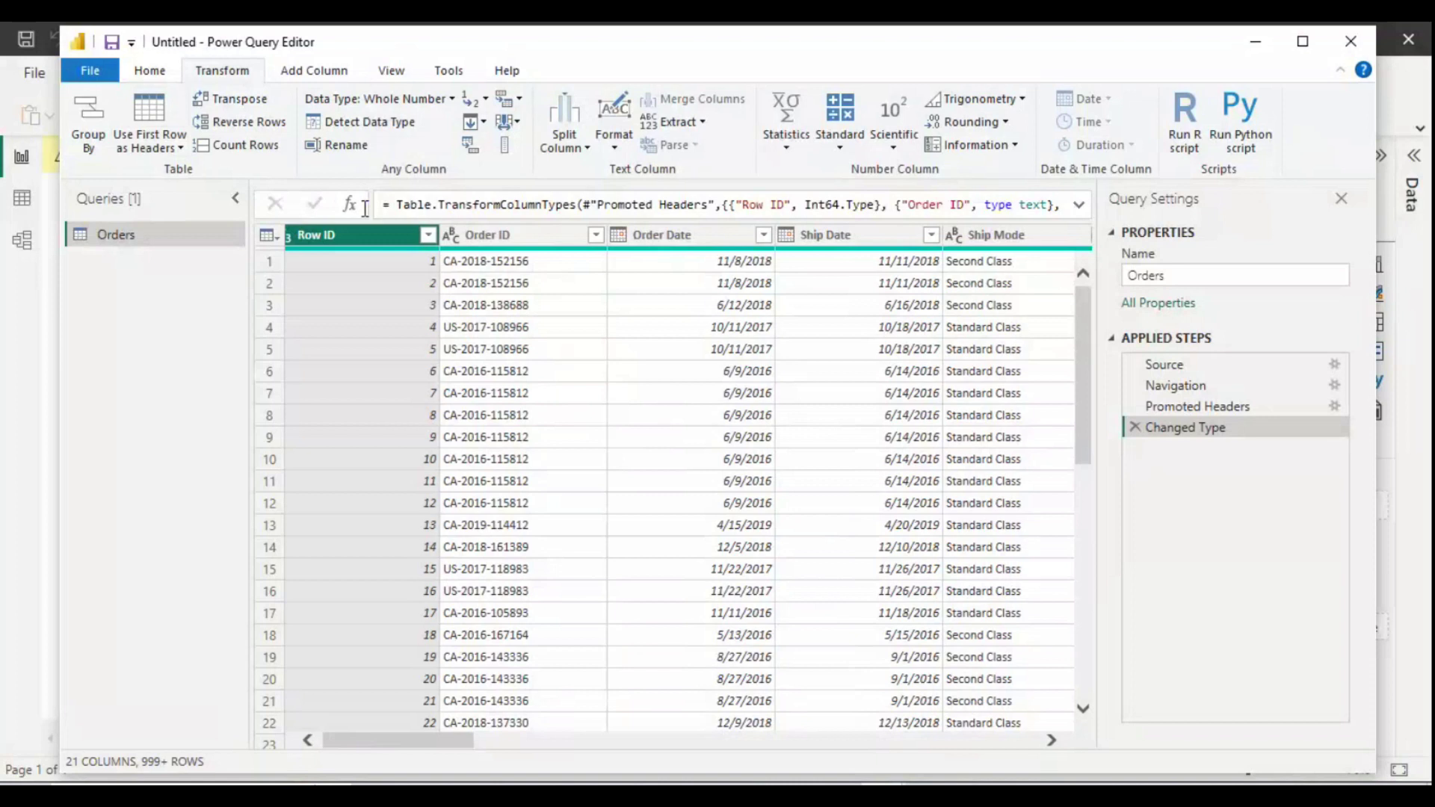
pyautogui.click(163, 140)
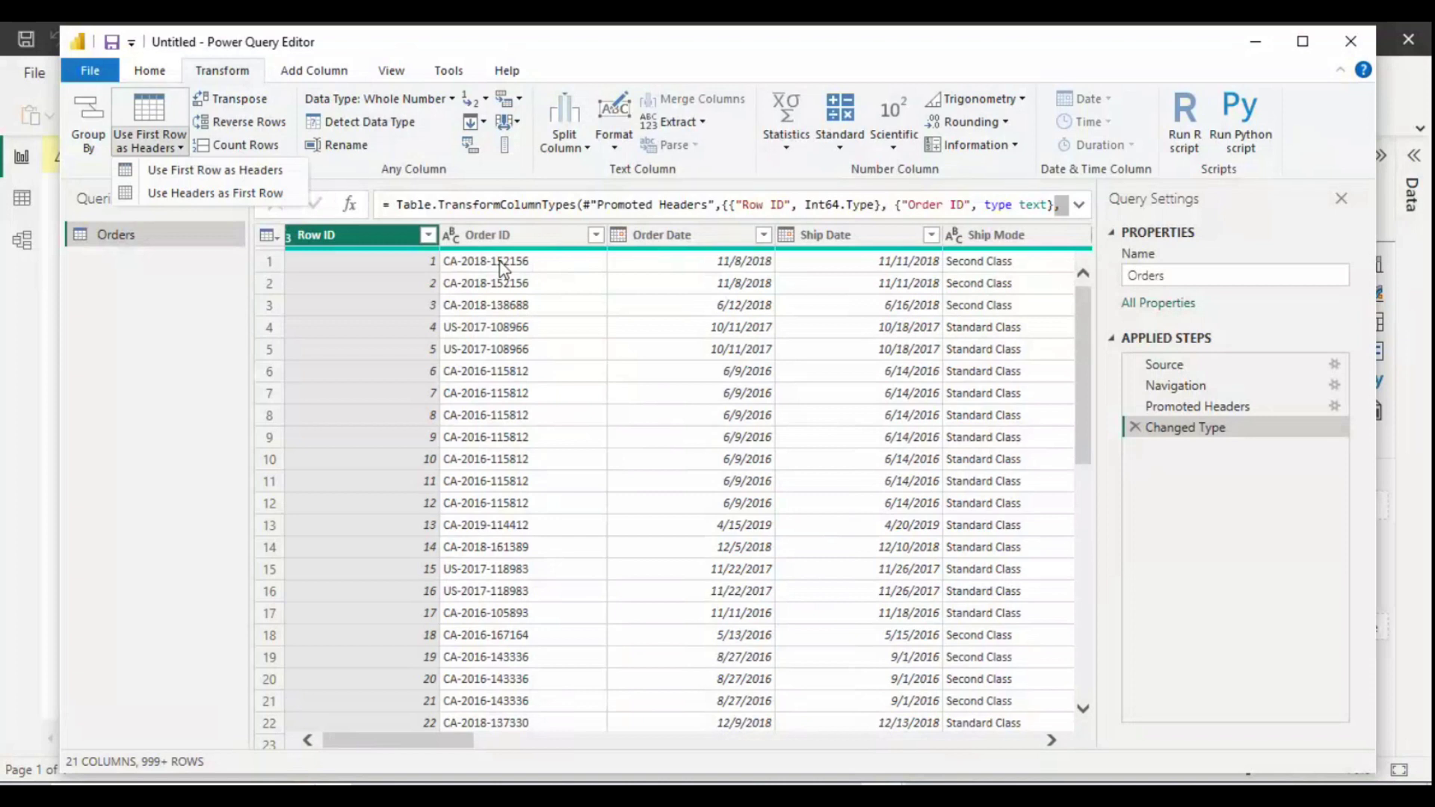
pyautogui.click(203, 195)
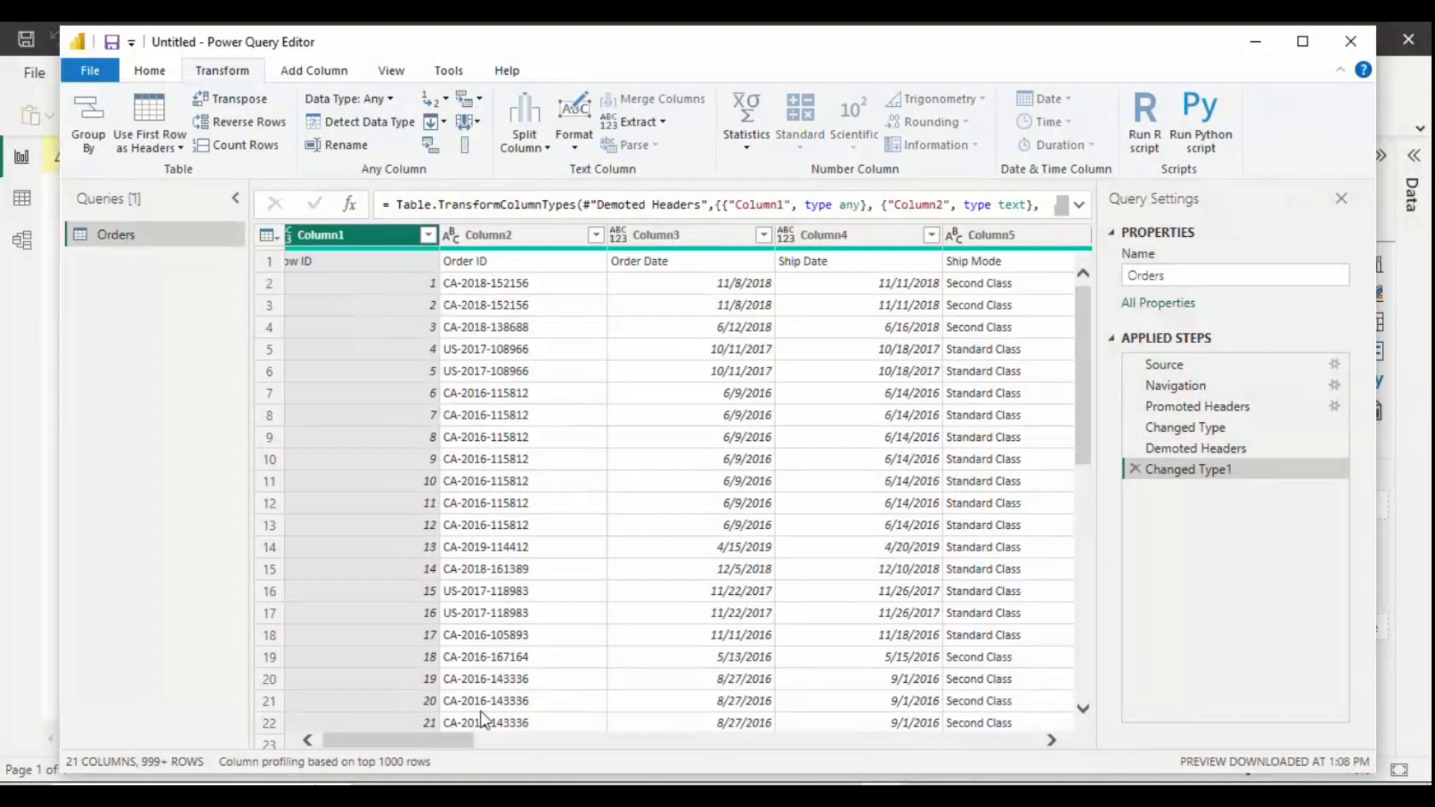
pyautogui.moveTo(415, 743); pyautogui.dragTo(412, 746)
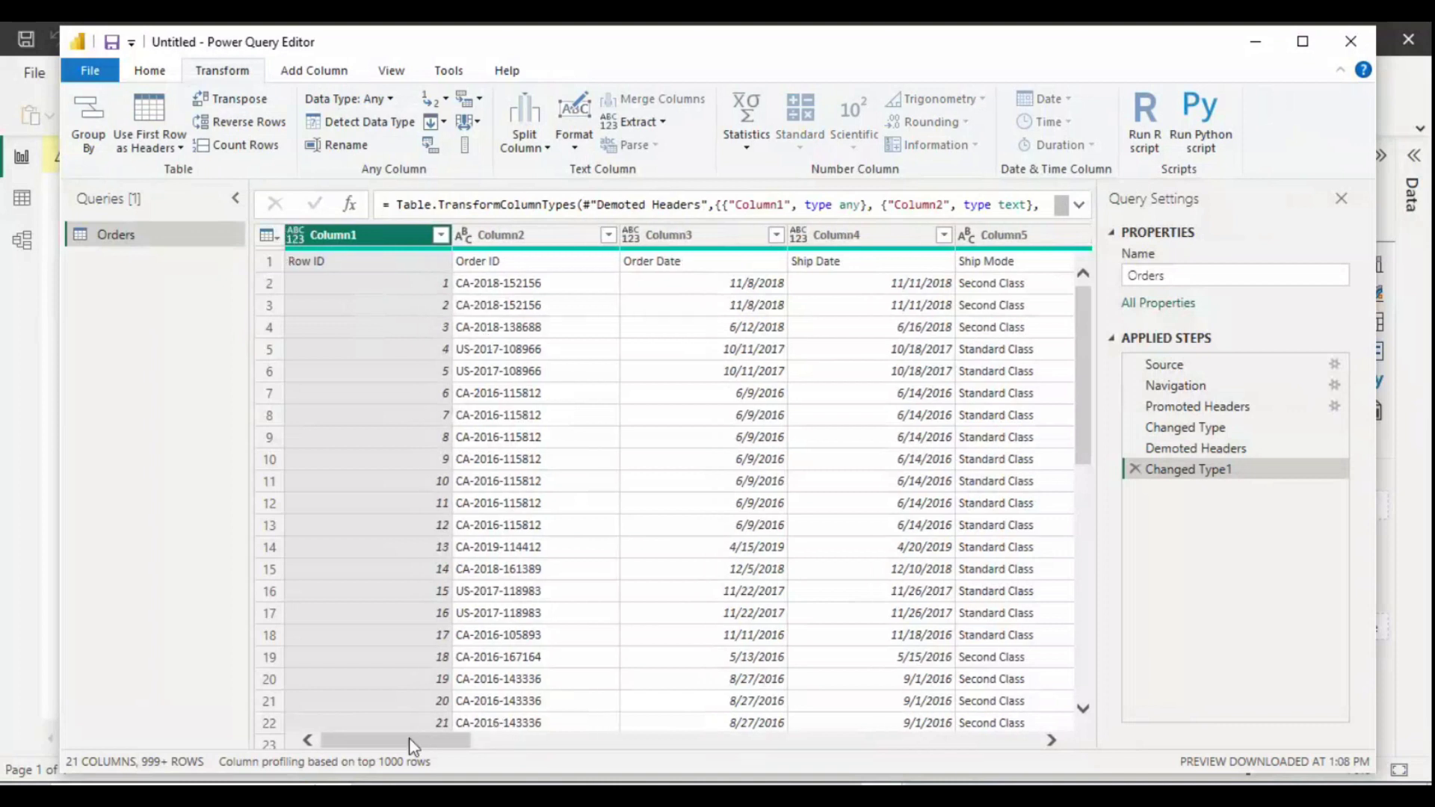
# Step: Promote the first row of the Orders table to column headers and dismiss the IDM message
pyautogui.click(396, 260)
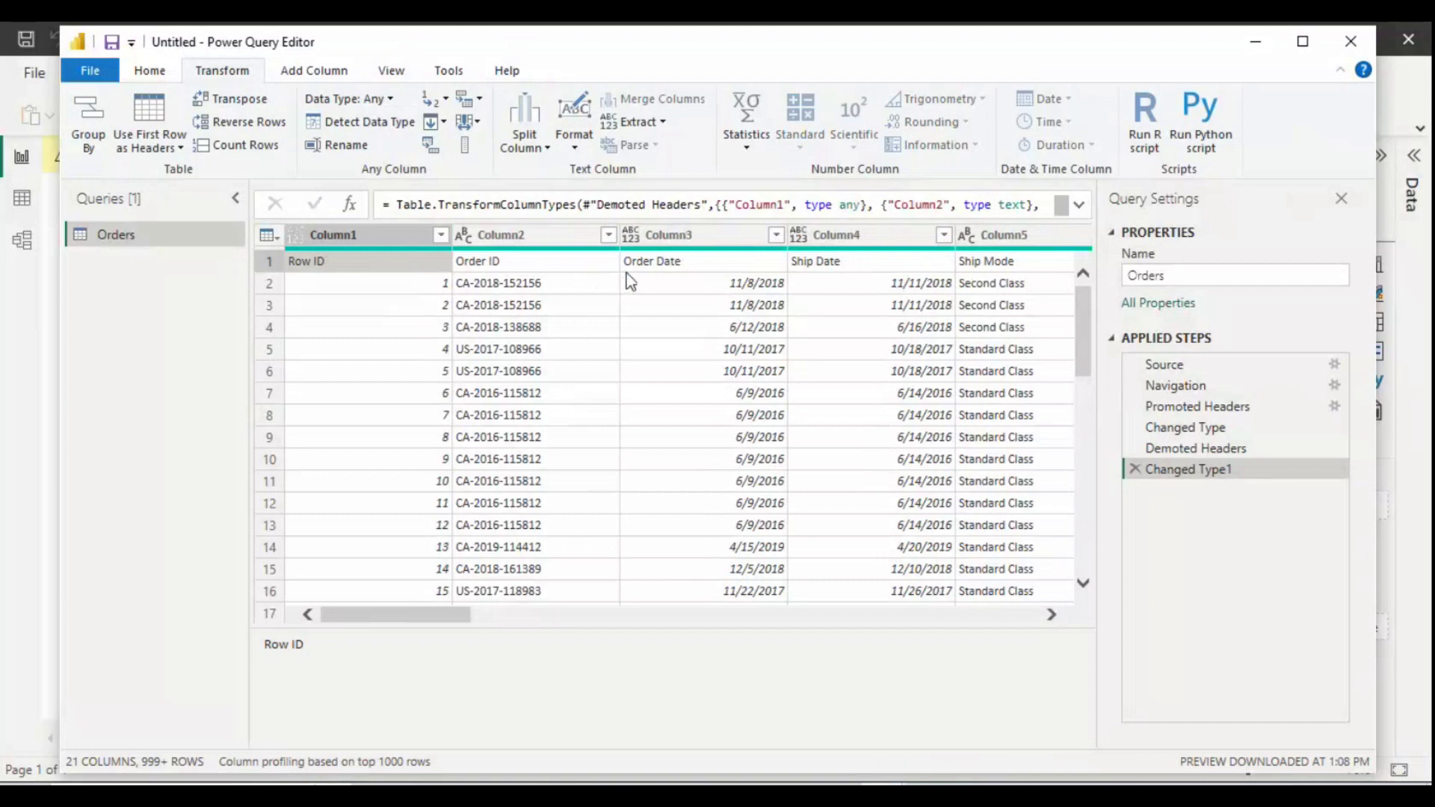
pyautogui.click(166, 132)
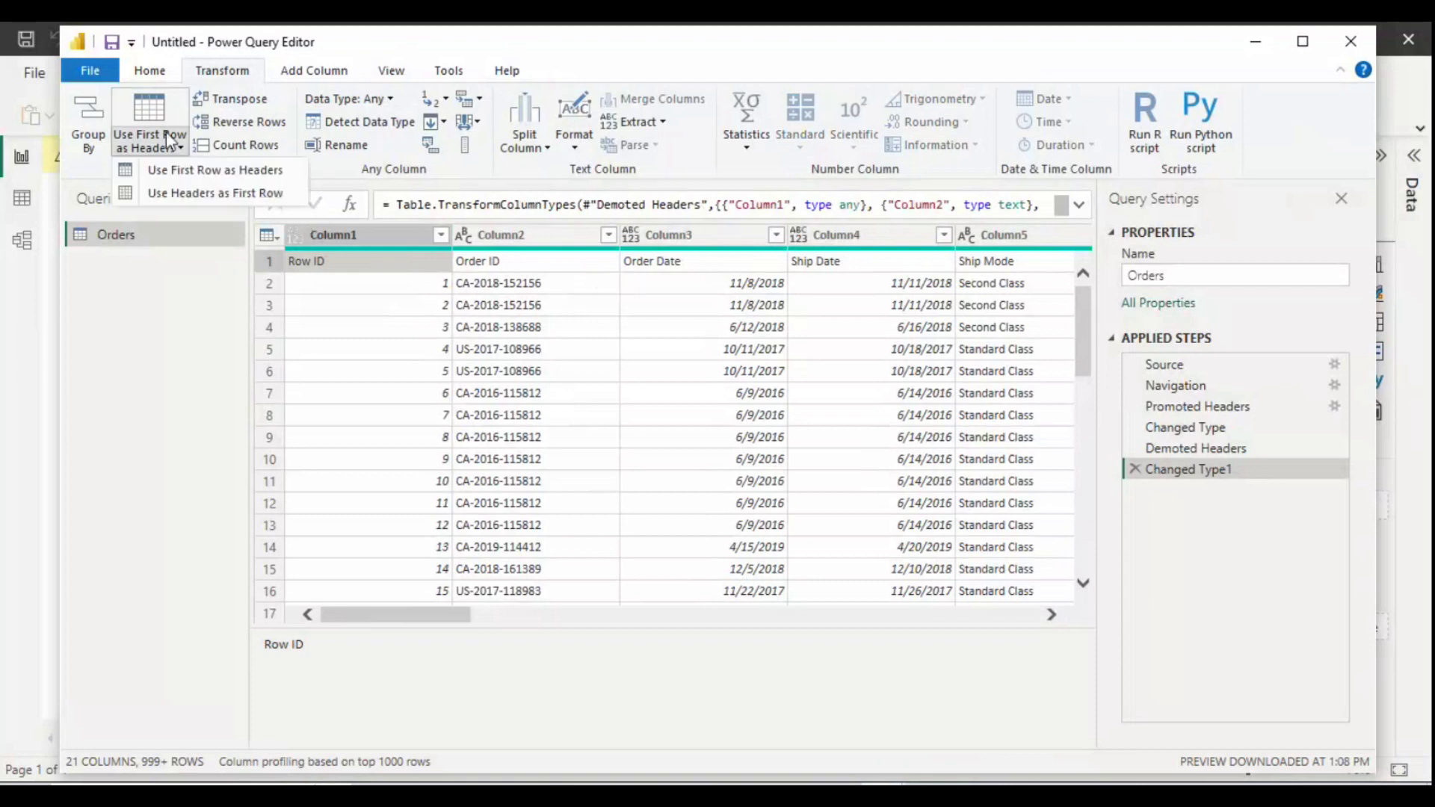
pyautogui.click(207, 171)
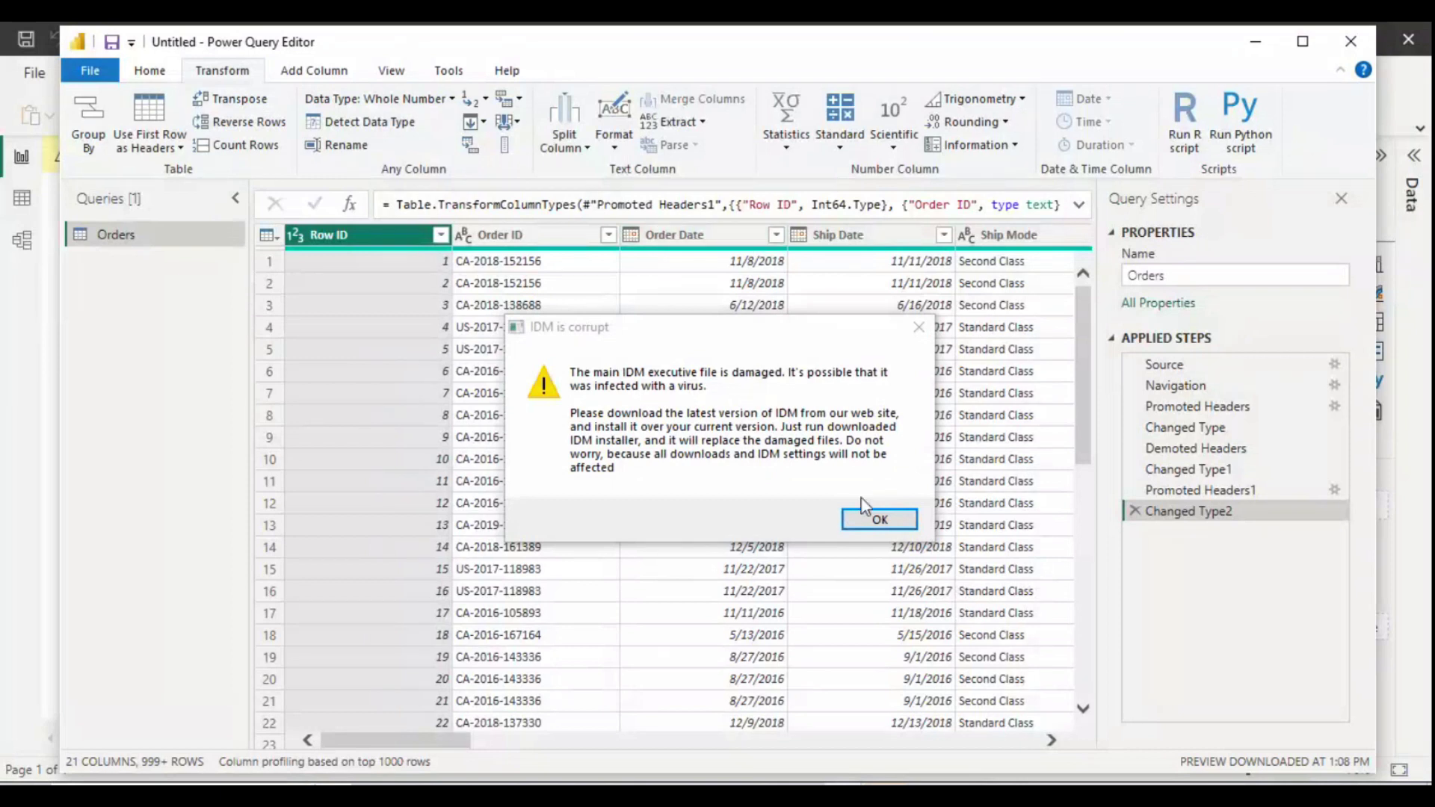
pyautogui.click(875, 518)
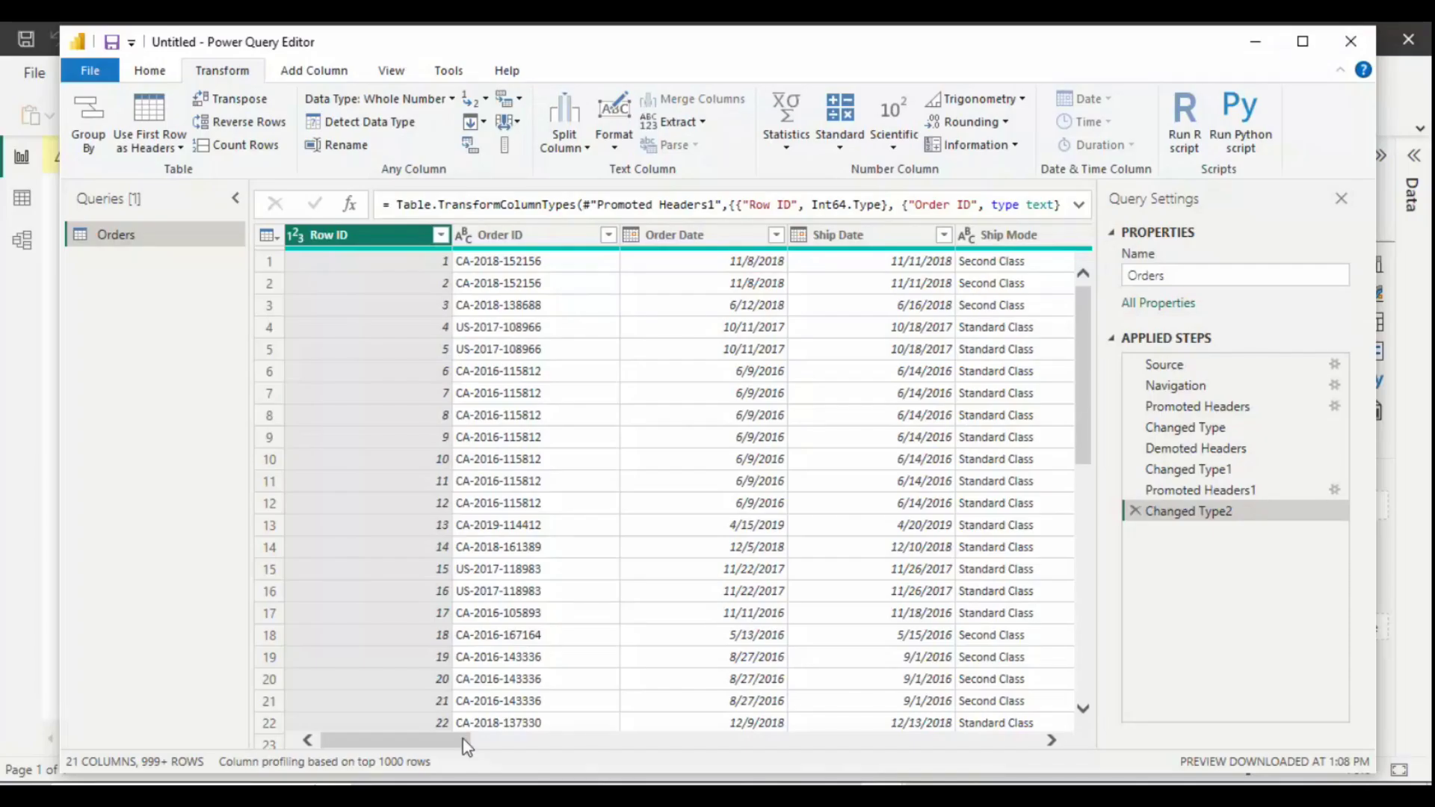
# Step: Transpose the Orders table and delete the transpose step from the applied steps
pyautogui.moveTo(464, 739); pyautogui.dragTo(253, 724)
pyautogui.click(247, 104)
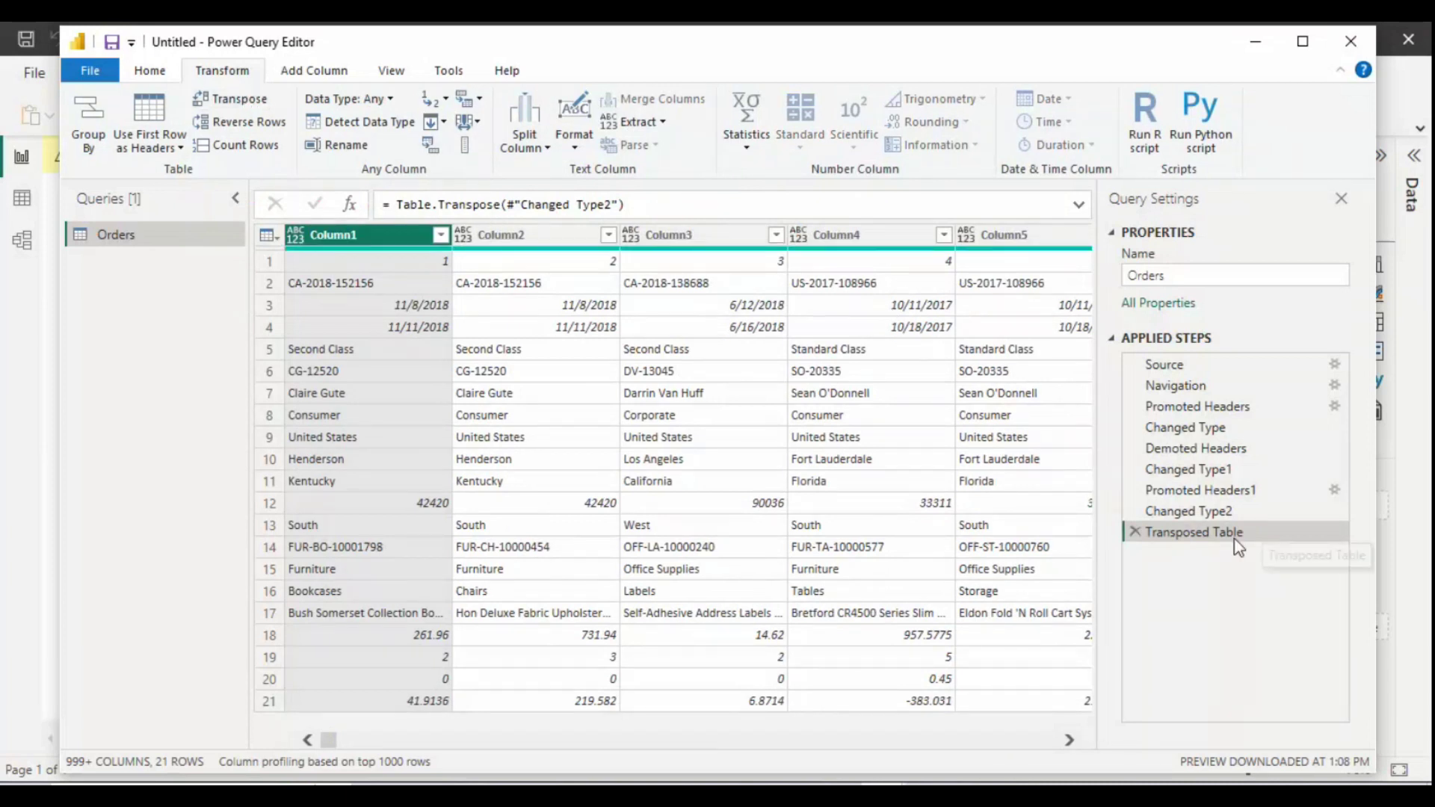
pyautogui.click(1135, 532)
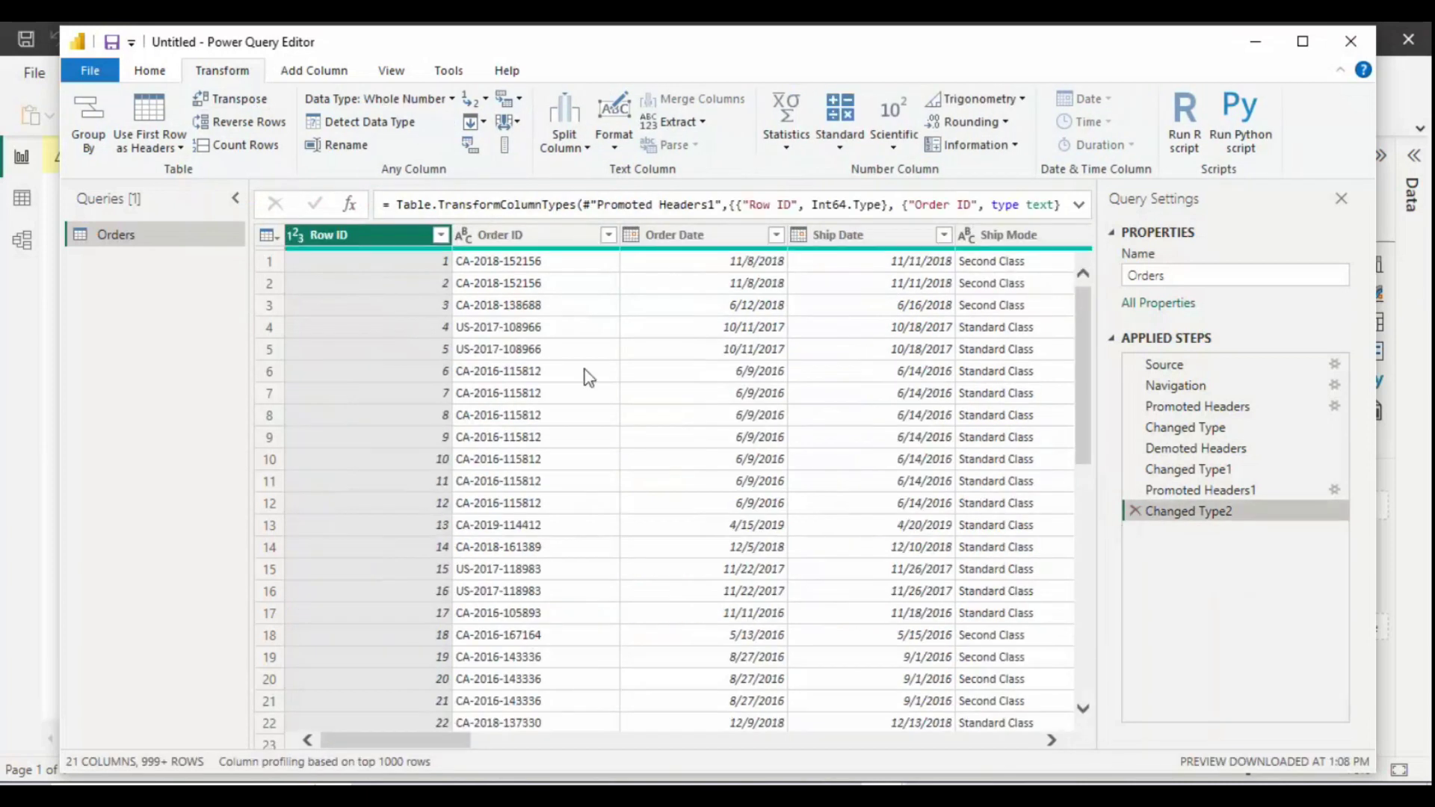
# Step: Reverse the row order of the Orders table
pyautogui.click(247, 124)
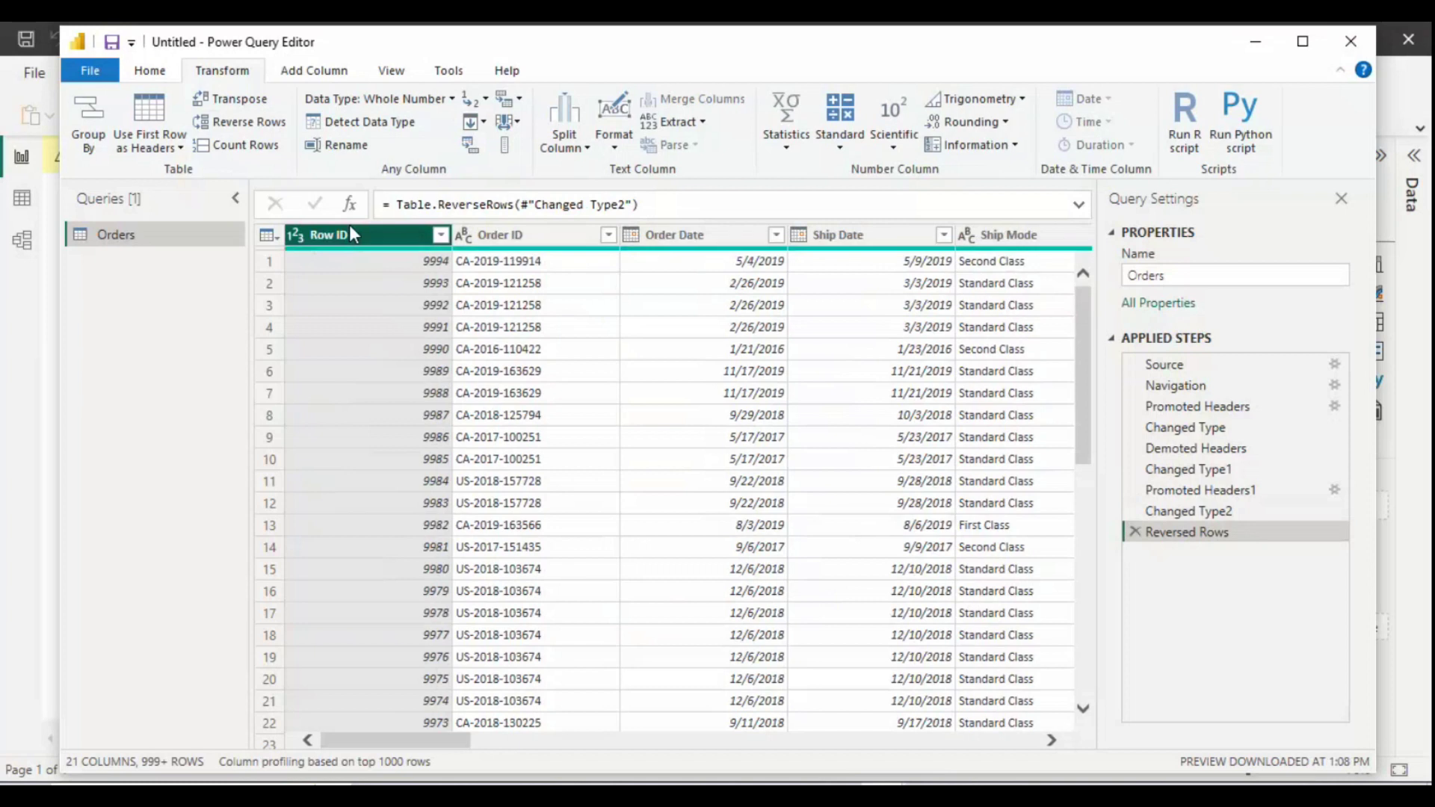
# Step: Count the rows of the Orders table and delete the row count step from the applied steps
pyautogui.click(216, 146)
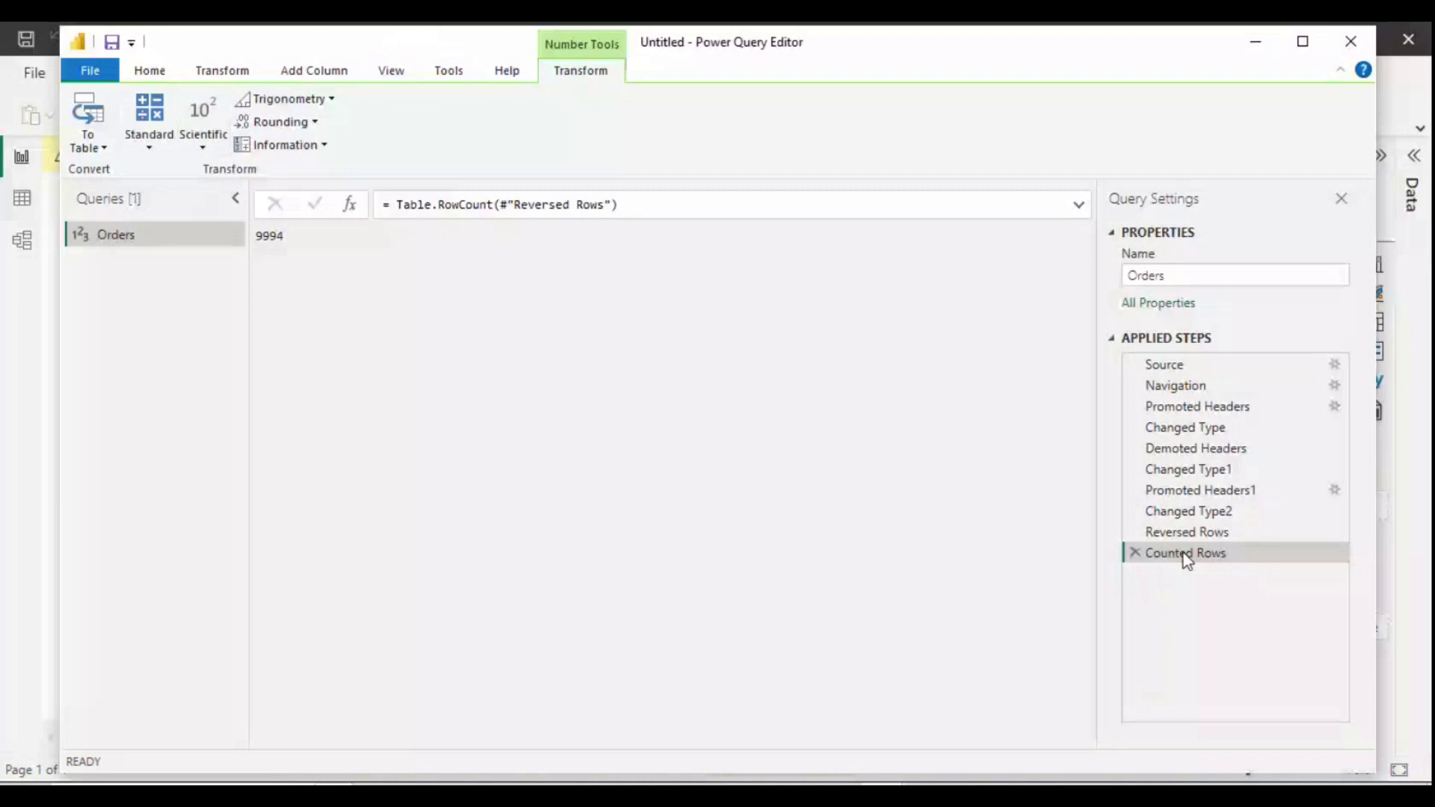
pyautogui.click(1134, 553)
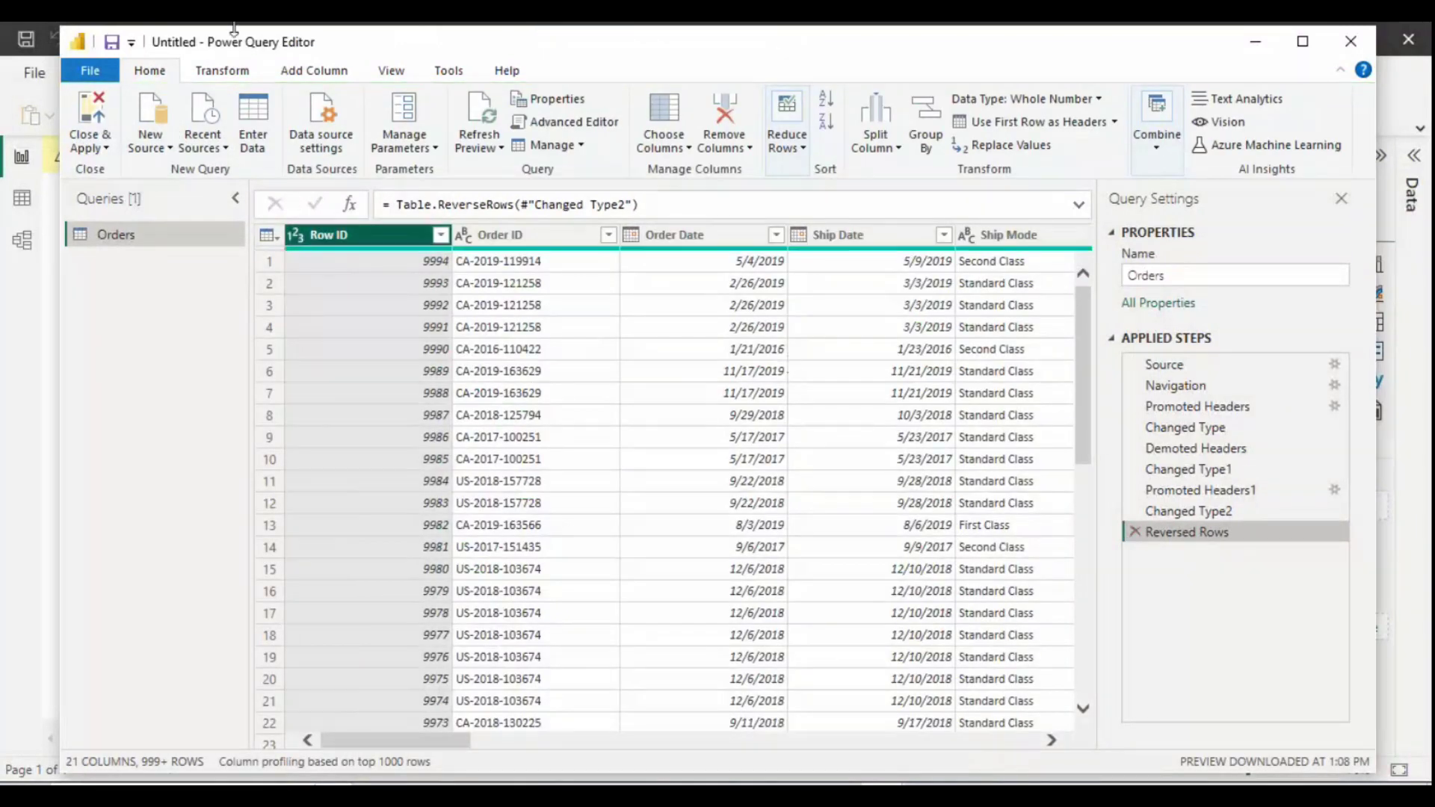
# Step: Automatically detect the data type of the Row ID column and briefly open its name for renaming
pyautogui.click(224, 69)
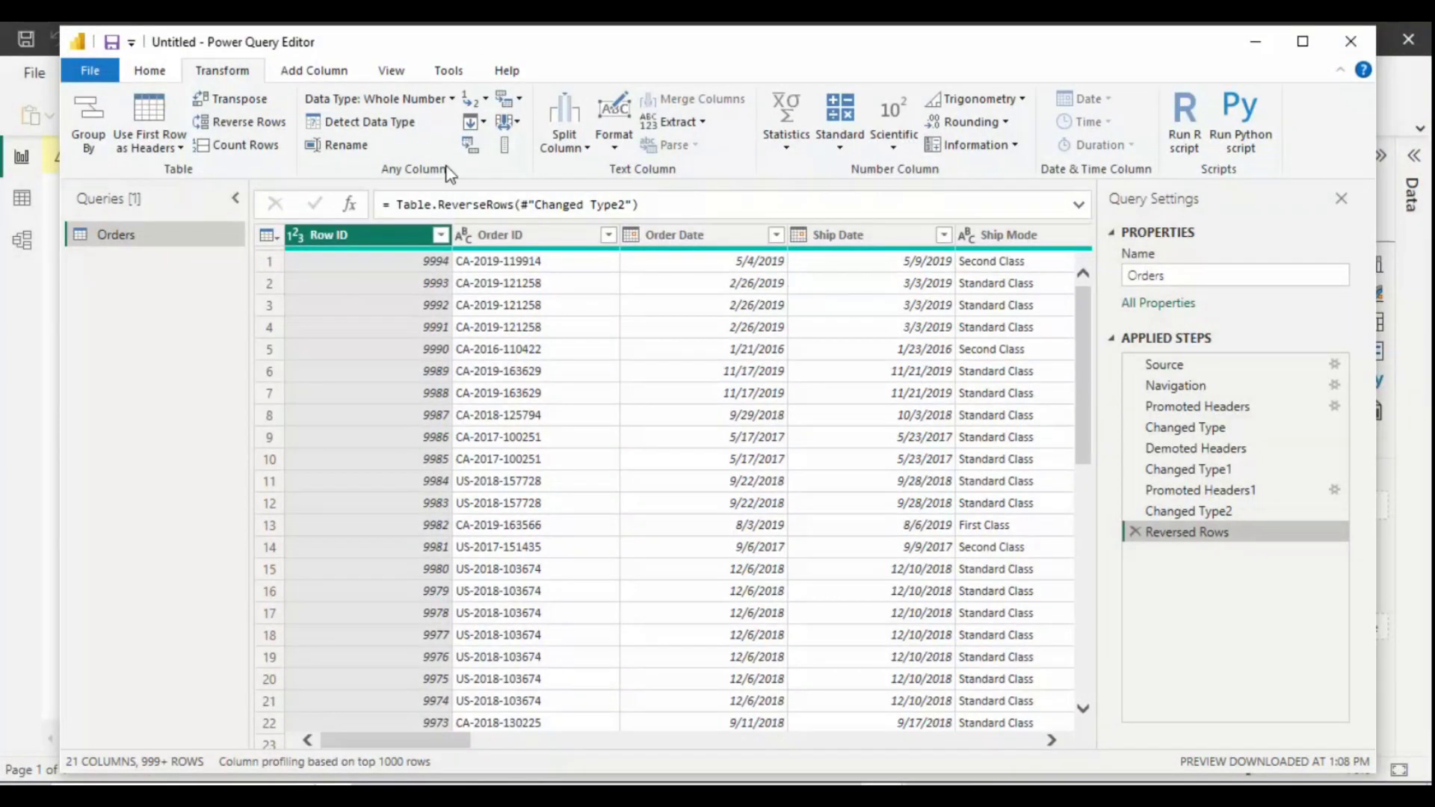
pyautogui.click(396, 123)
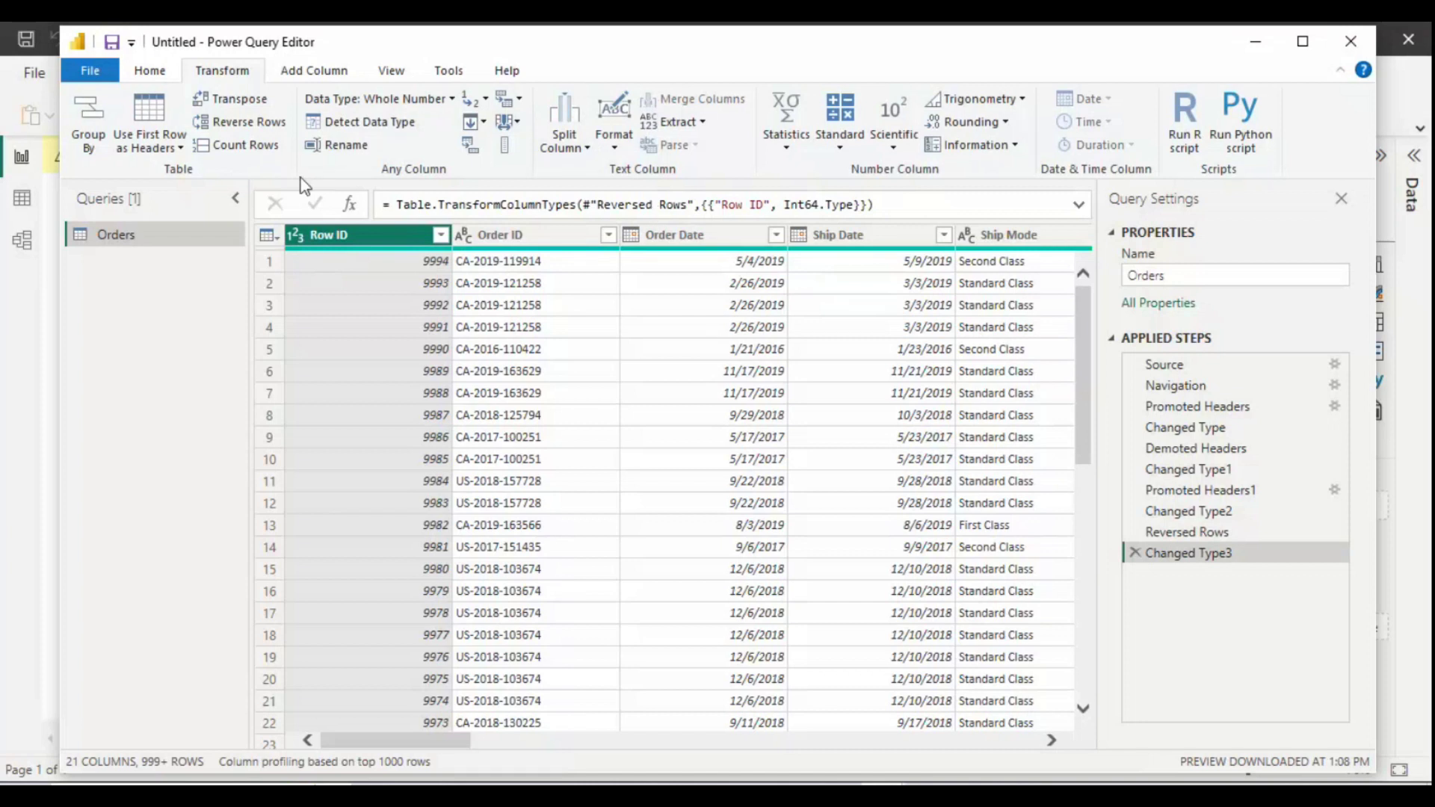
pyautogui.click(342, 146)
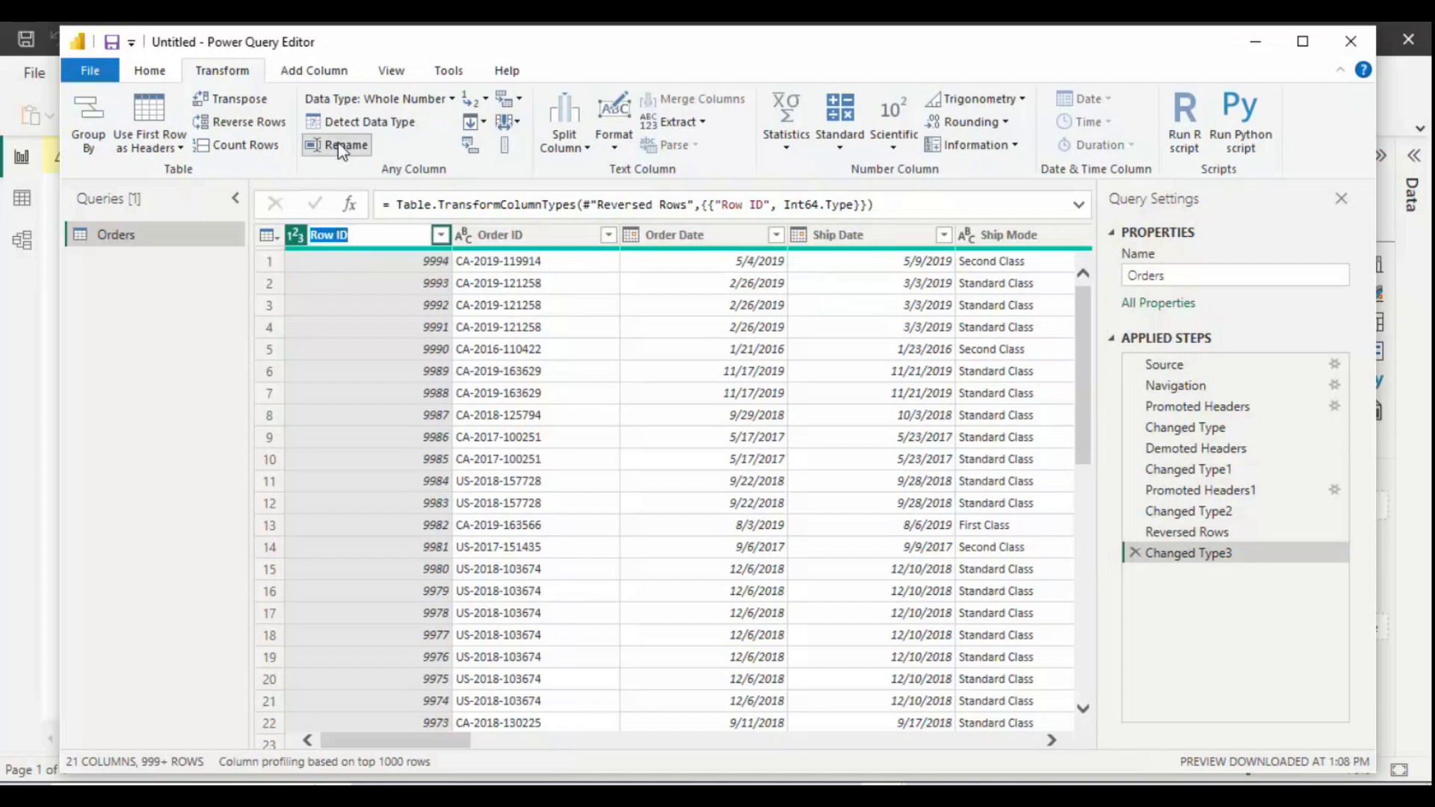
pyautogui.click(355, 386)
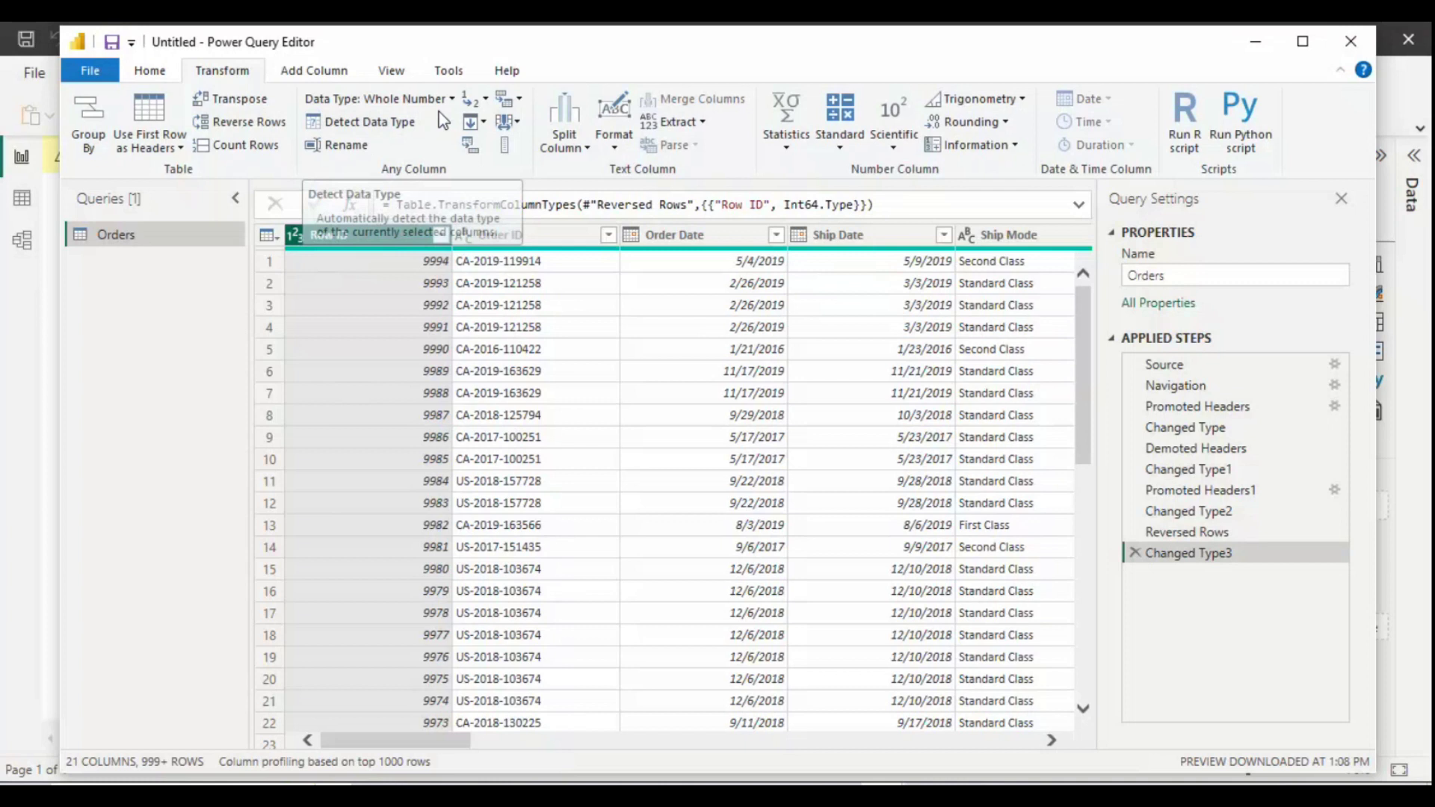
# Step: Examine the available data types and the value and error replacement options for the Order ID column
pyautogui.click(554, 239)
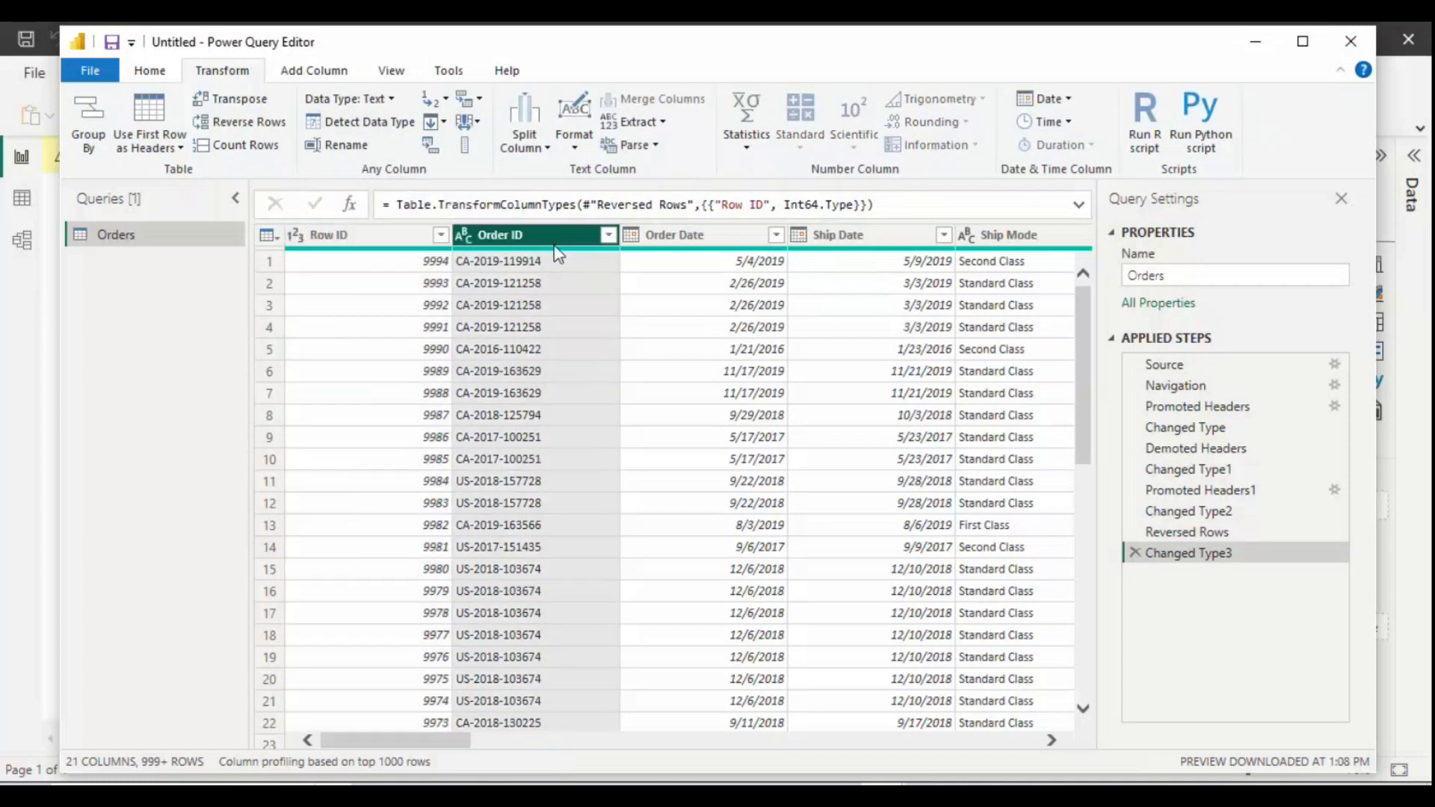
pyautogui.click(464, 236)
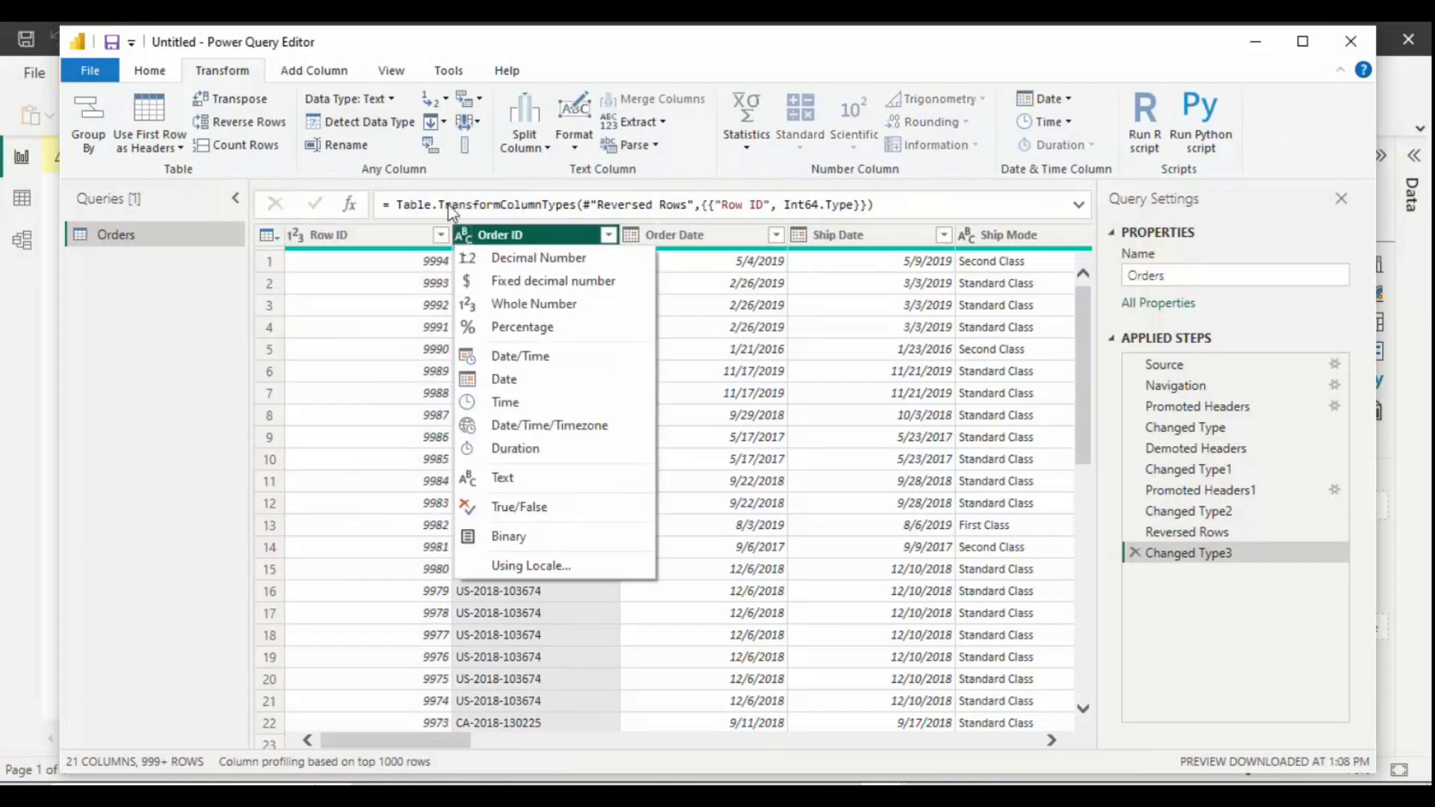
pyautogui.click(391, 100)
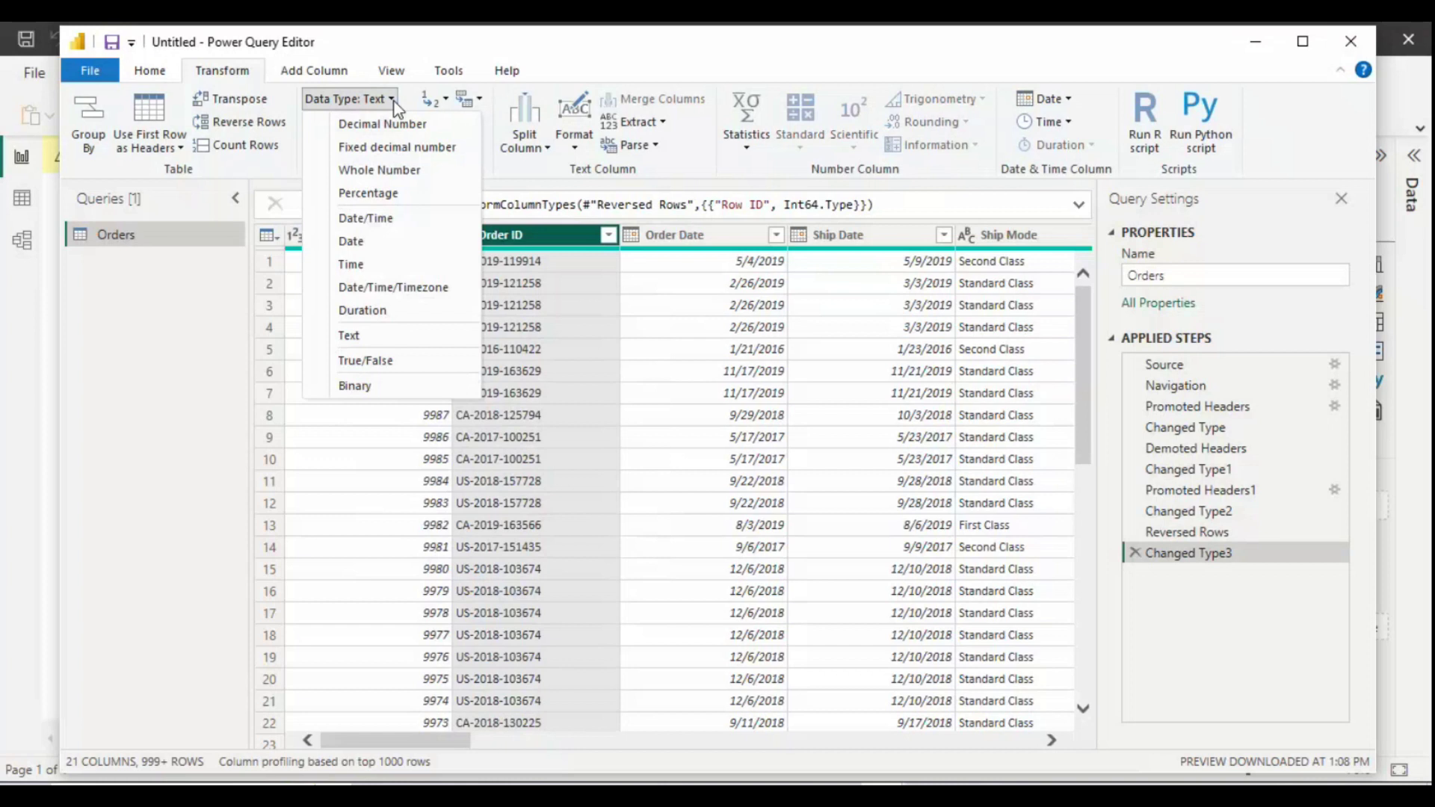
pyautogui.click(393, 101)
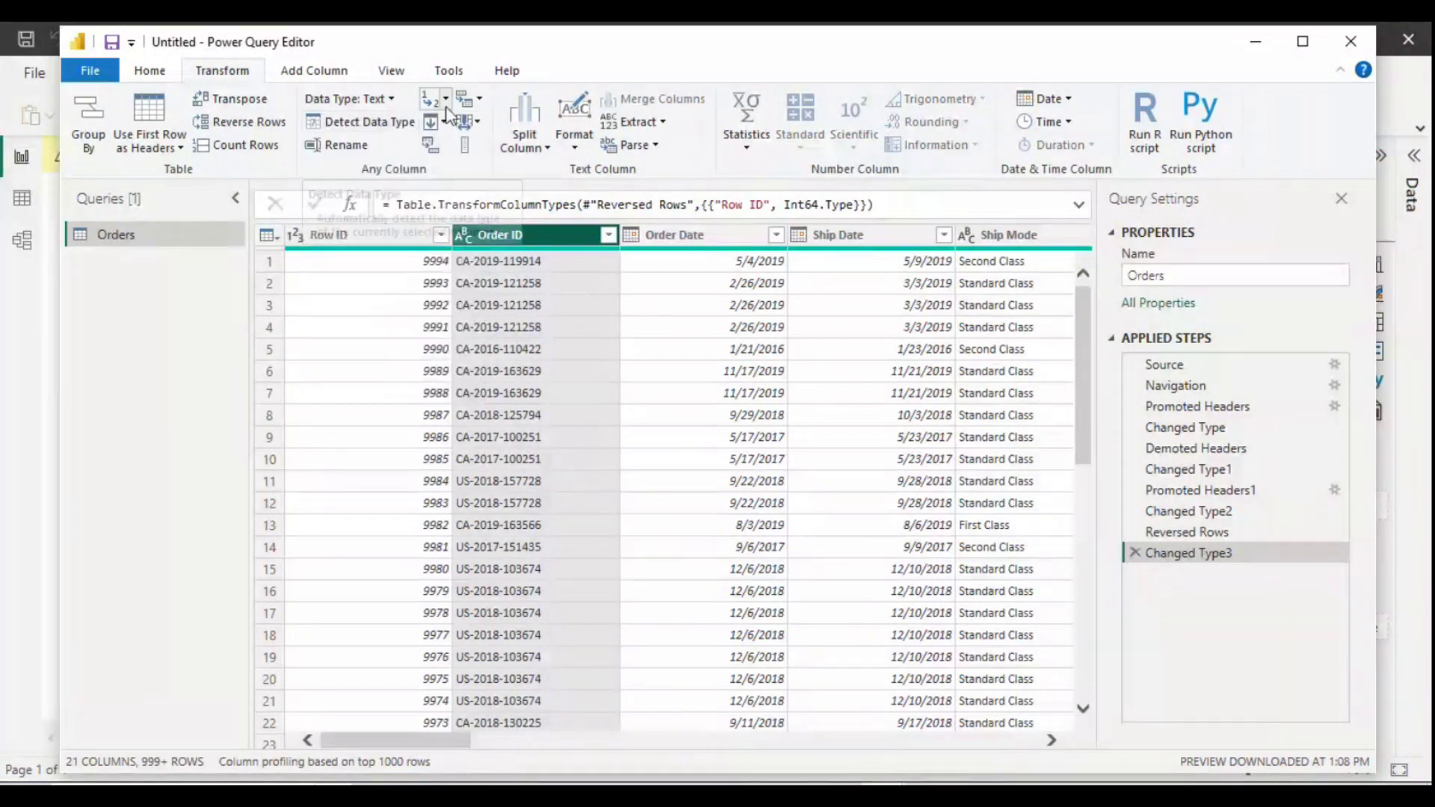
pyautogui.click(447, 105)
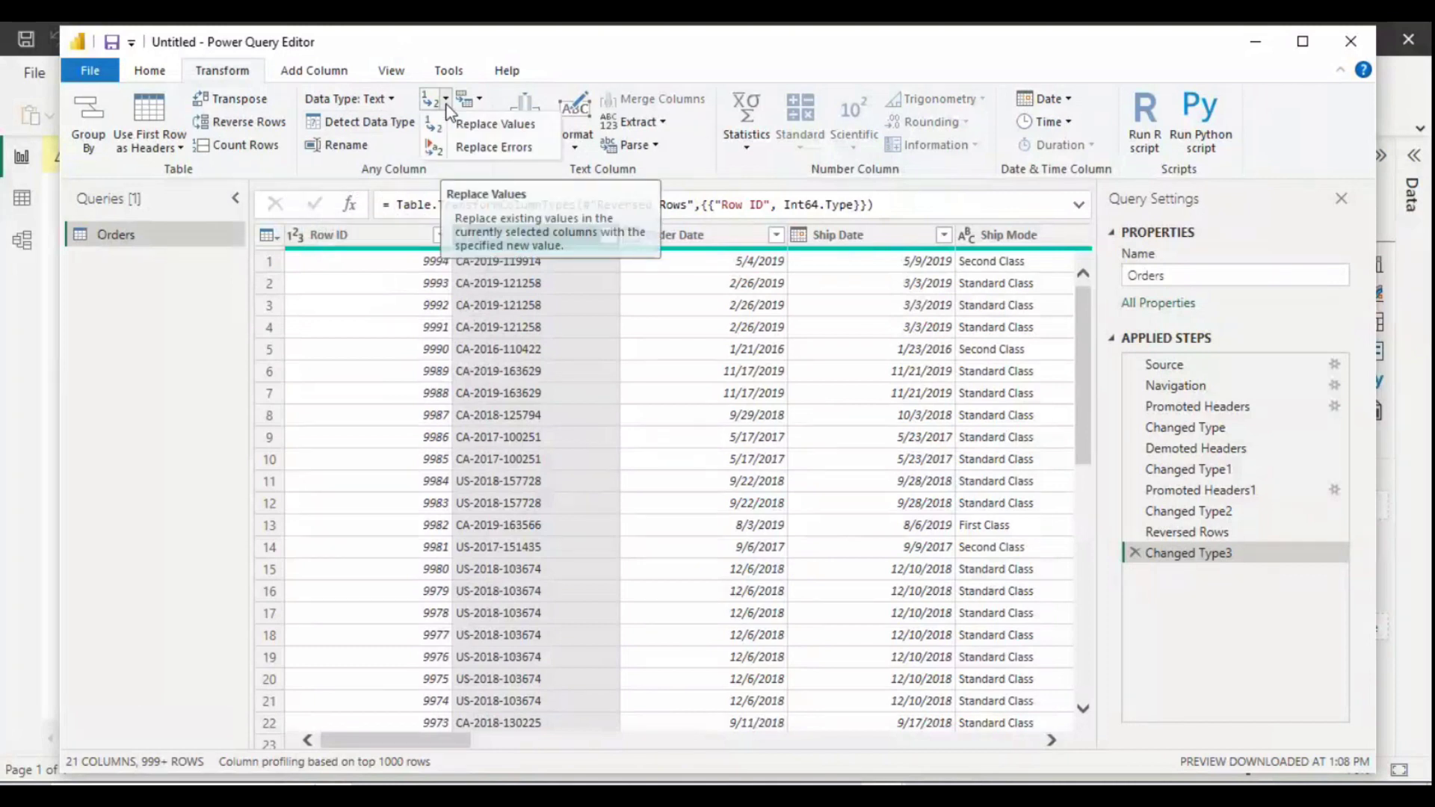
pyautogui.click(472, 144)
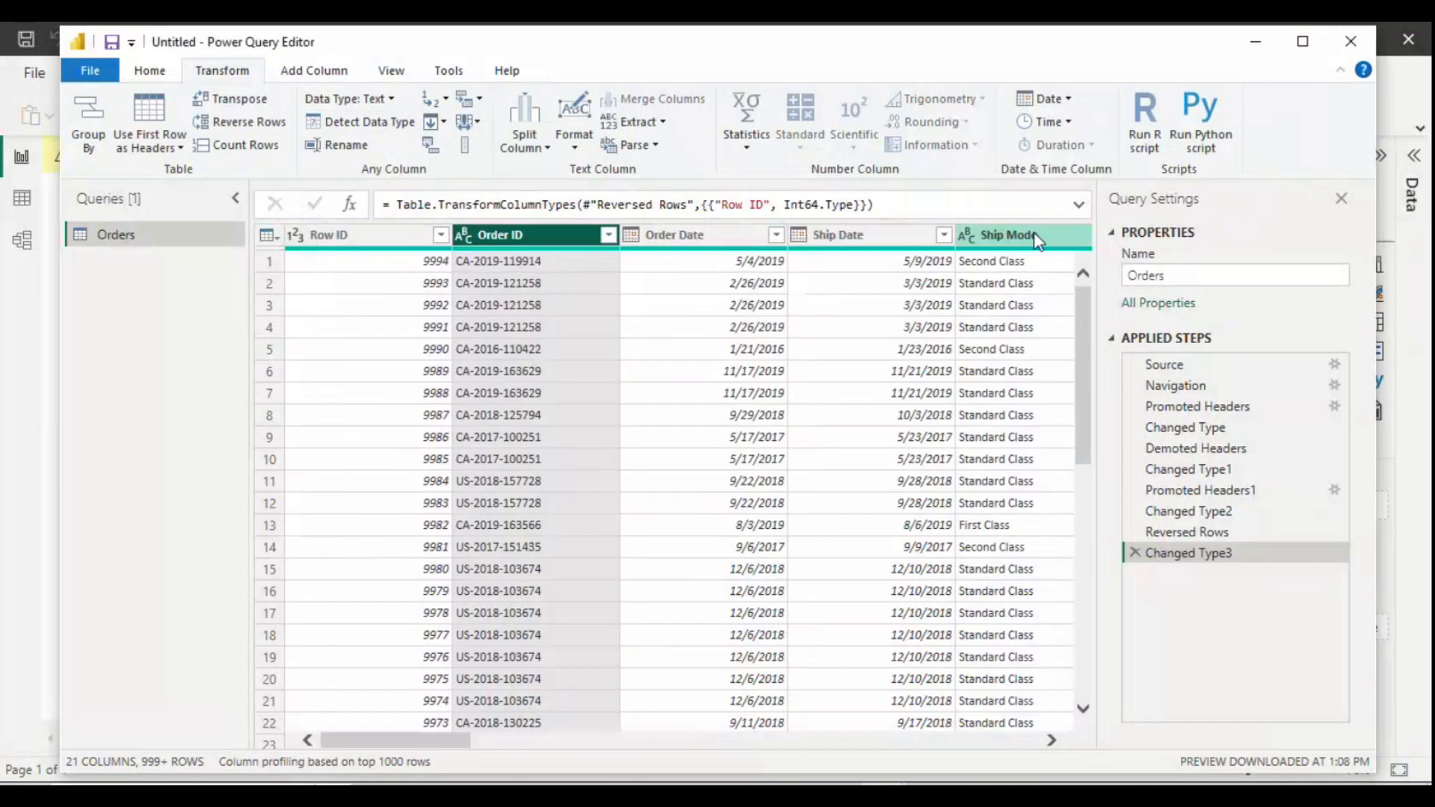
# Step: Try replacing "class" with "sub" in the Ship Mode column and delete that replacement step
pyautogui.click(1036, 238)
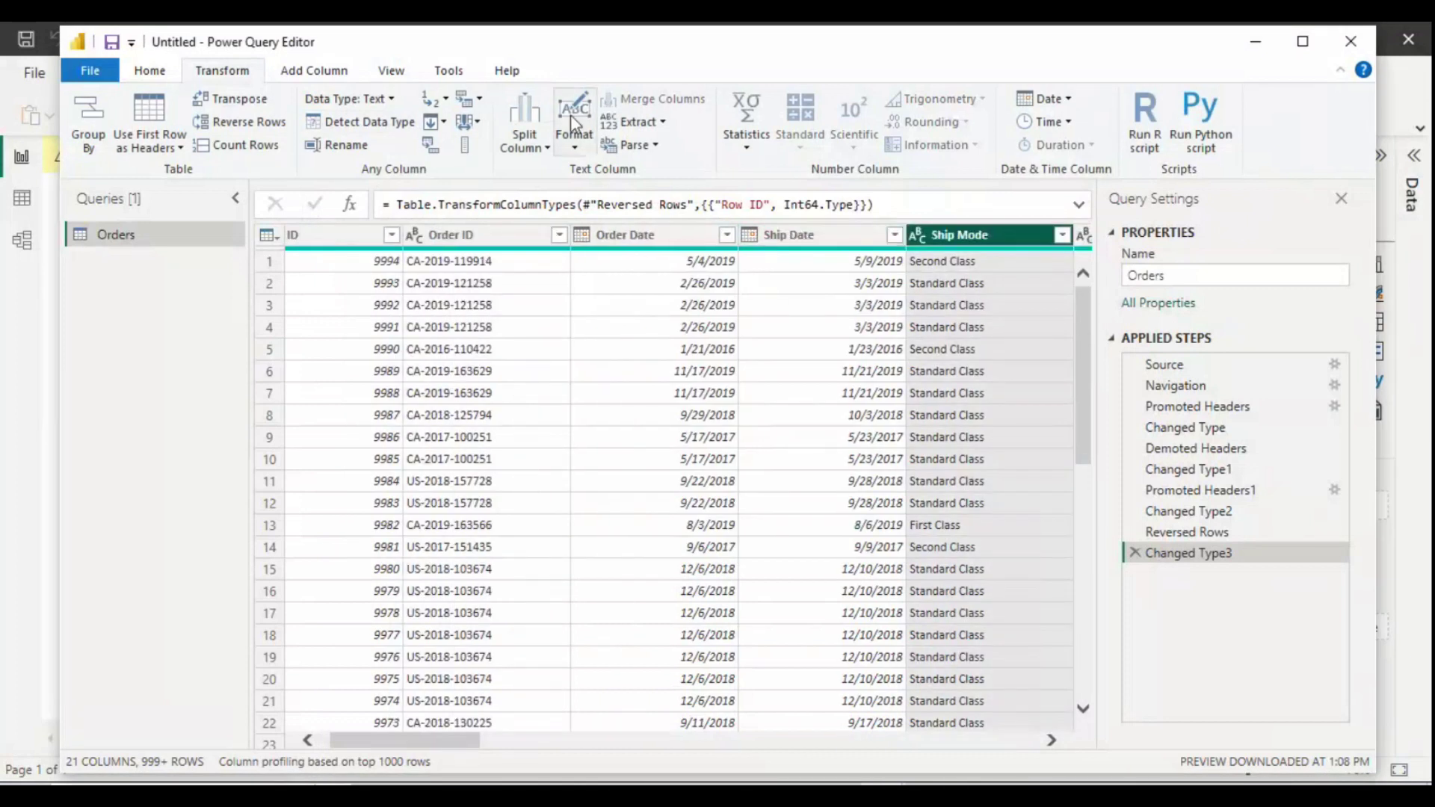
pyautogui.click(434, 106)
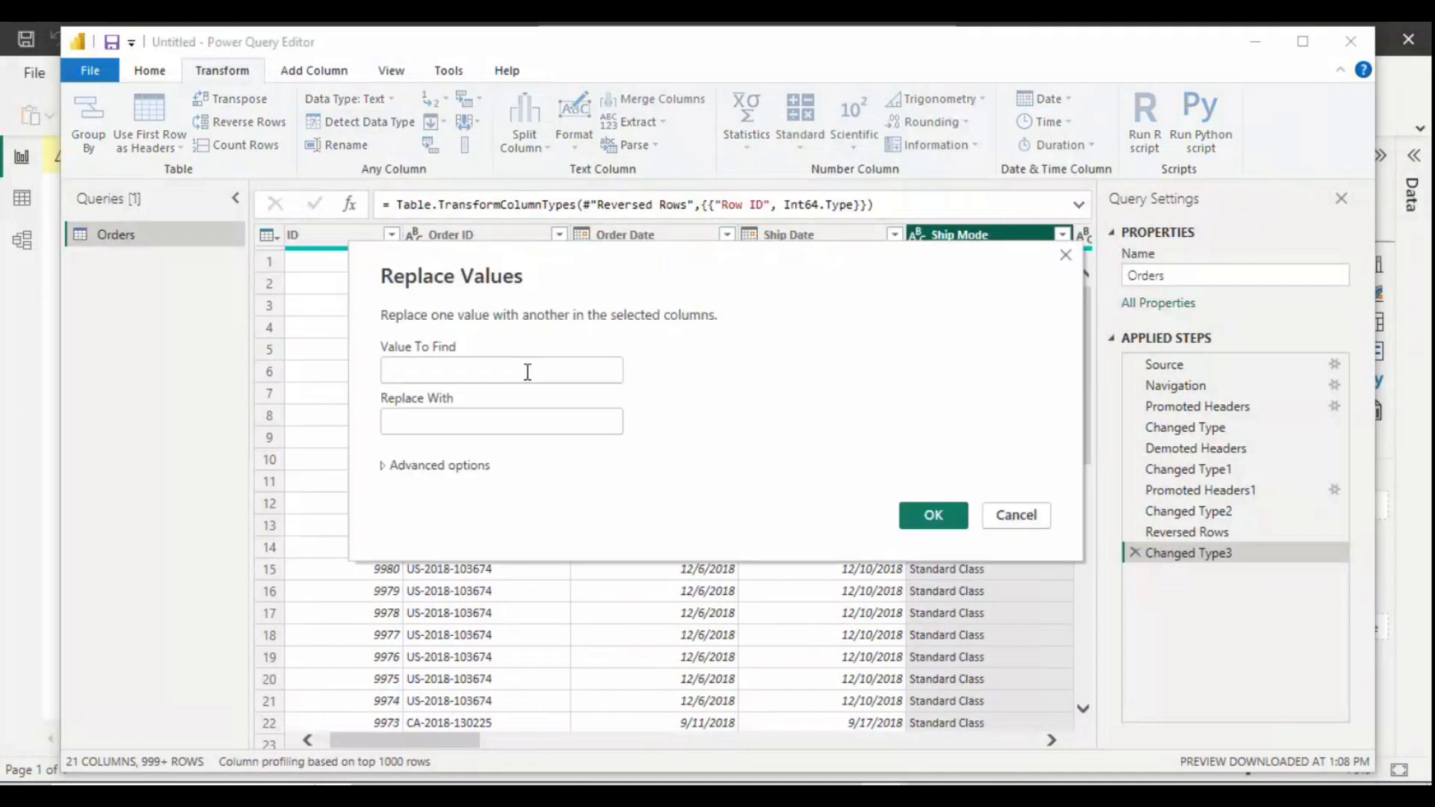
pyautogui.click(528, 371)
pyautogui.write('class')
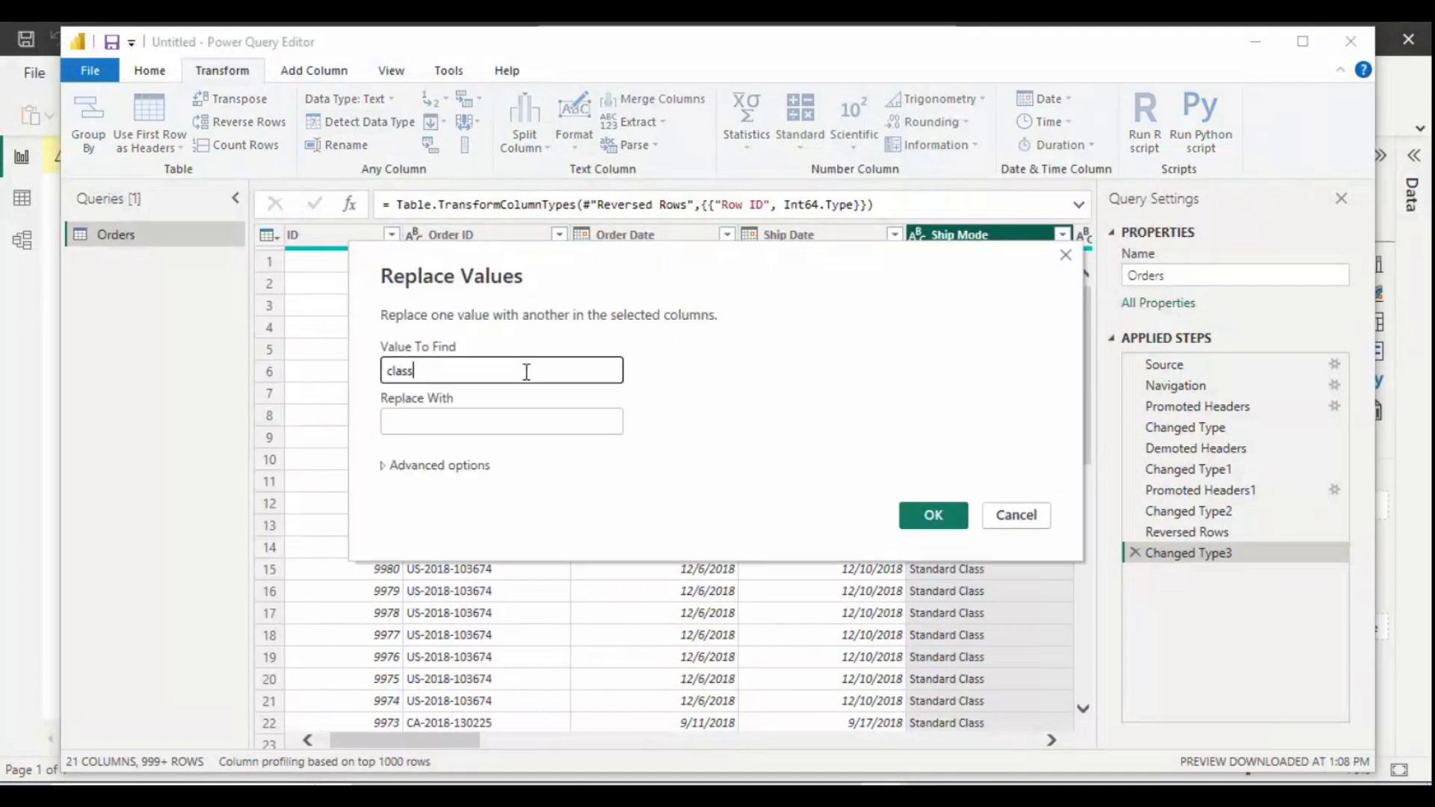
pyautogui.click(493, 426)
pyautogui.write('sub')
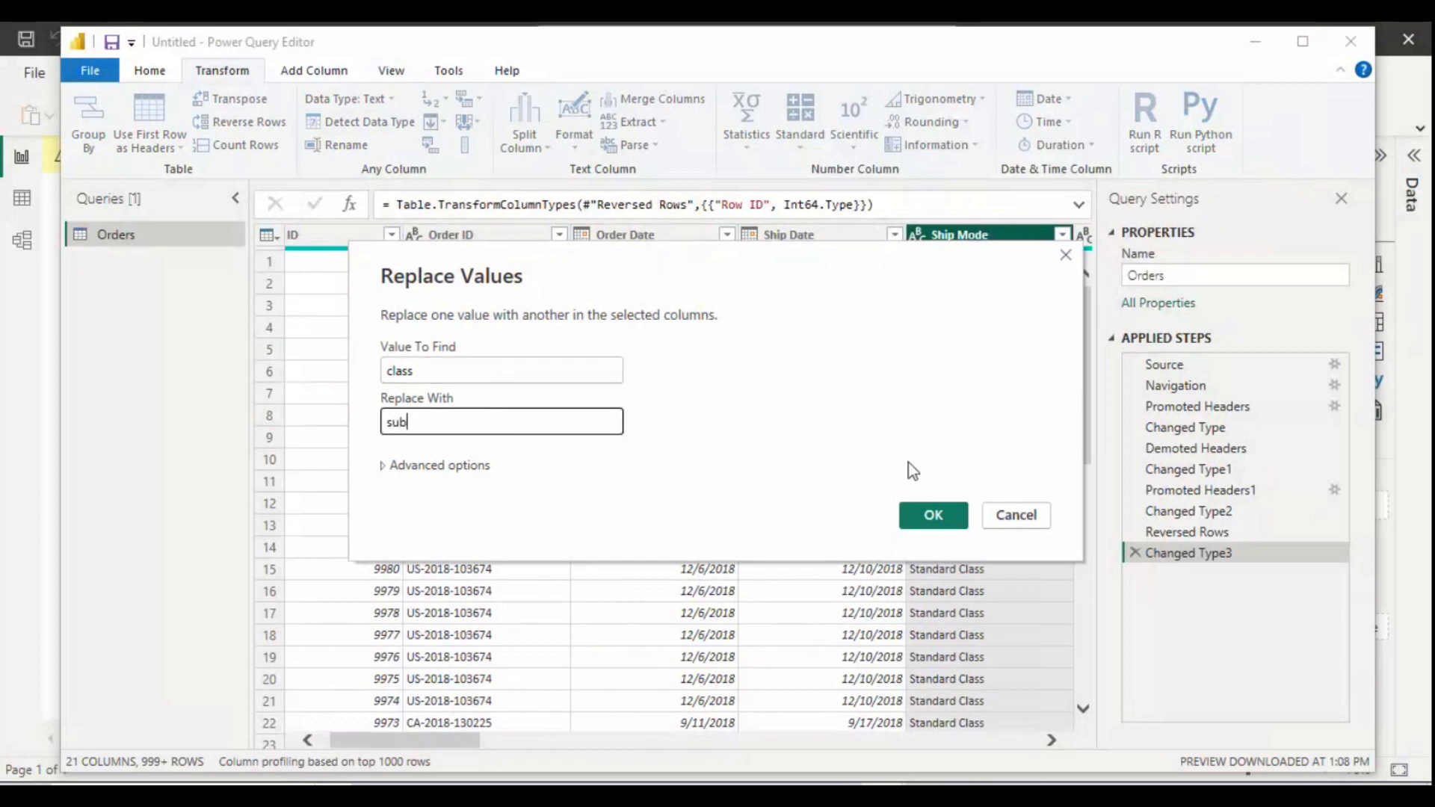
pyautogui.click(933, 514)
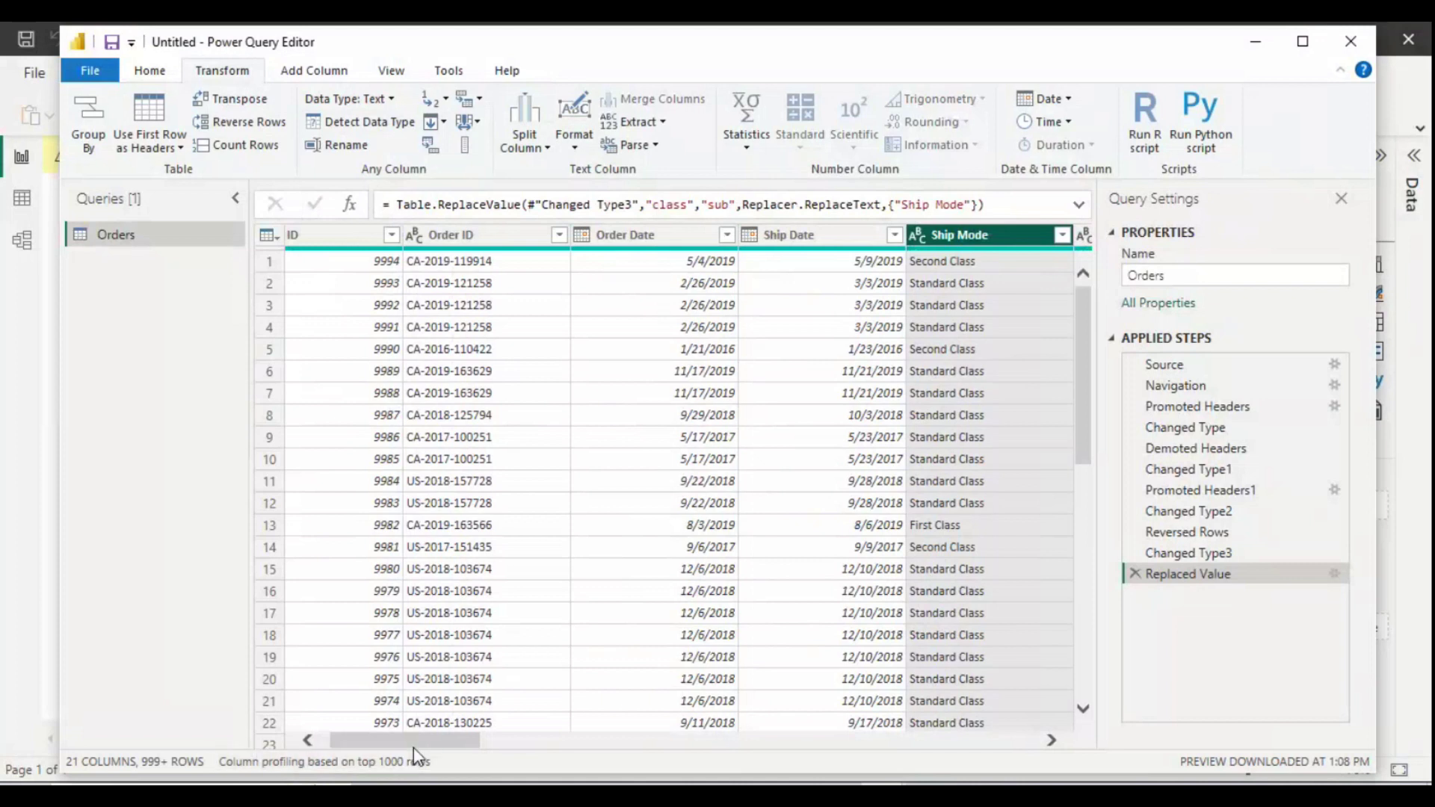
pyautogui.moveTo(416, 756)
pyautogui.mouseDown()
pyautogui.moveTo(619, 771)
pyautogui.moveTo(569, 777)
pyautogui.moveTo(443, 745)
pyautogui.mouseUp()
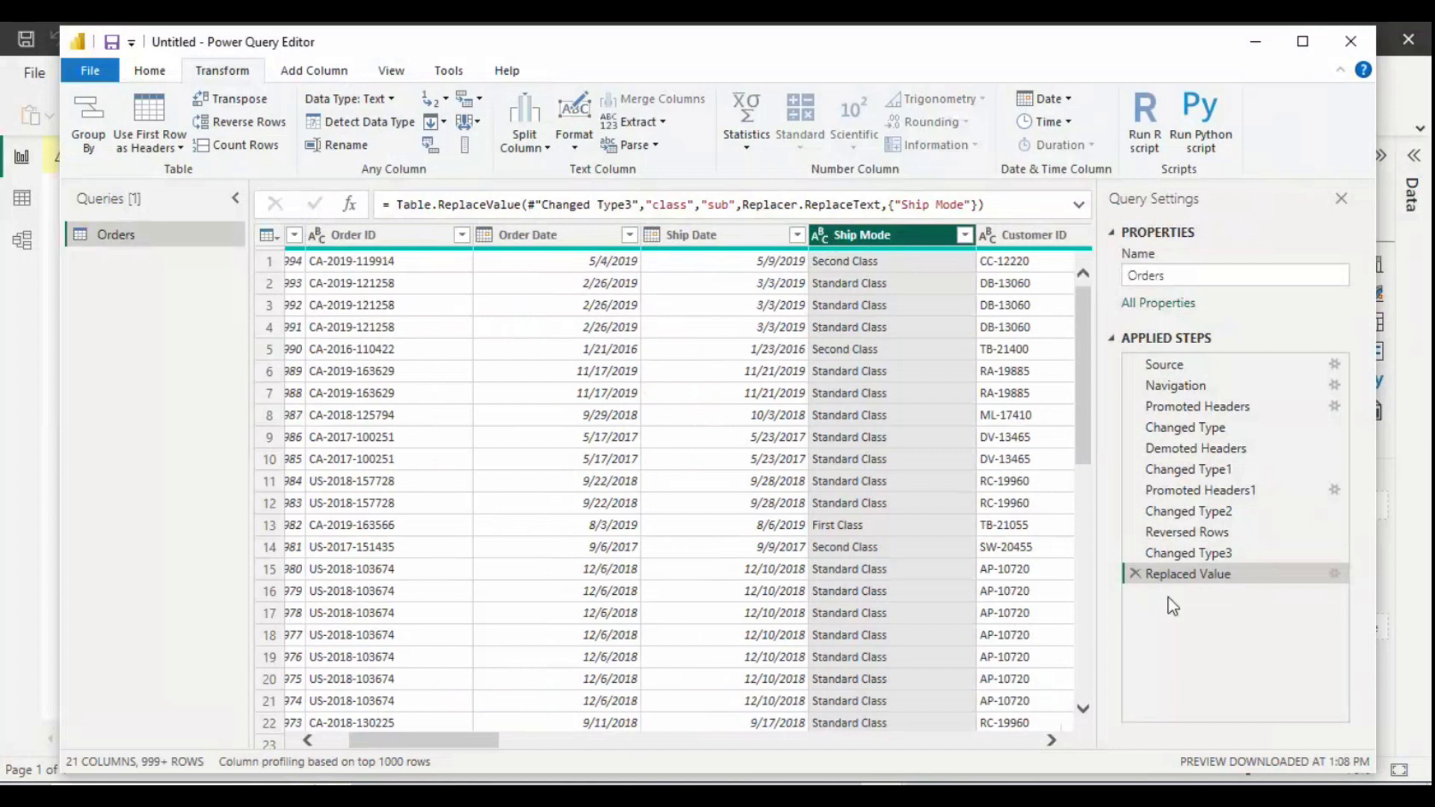
pyautogui.click(1133, 573)
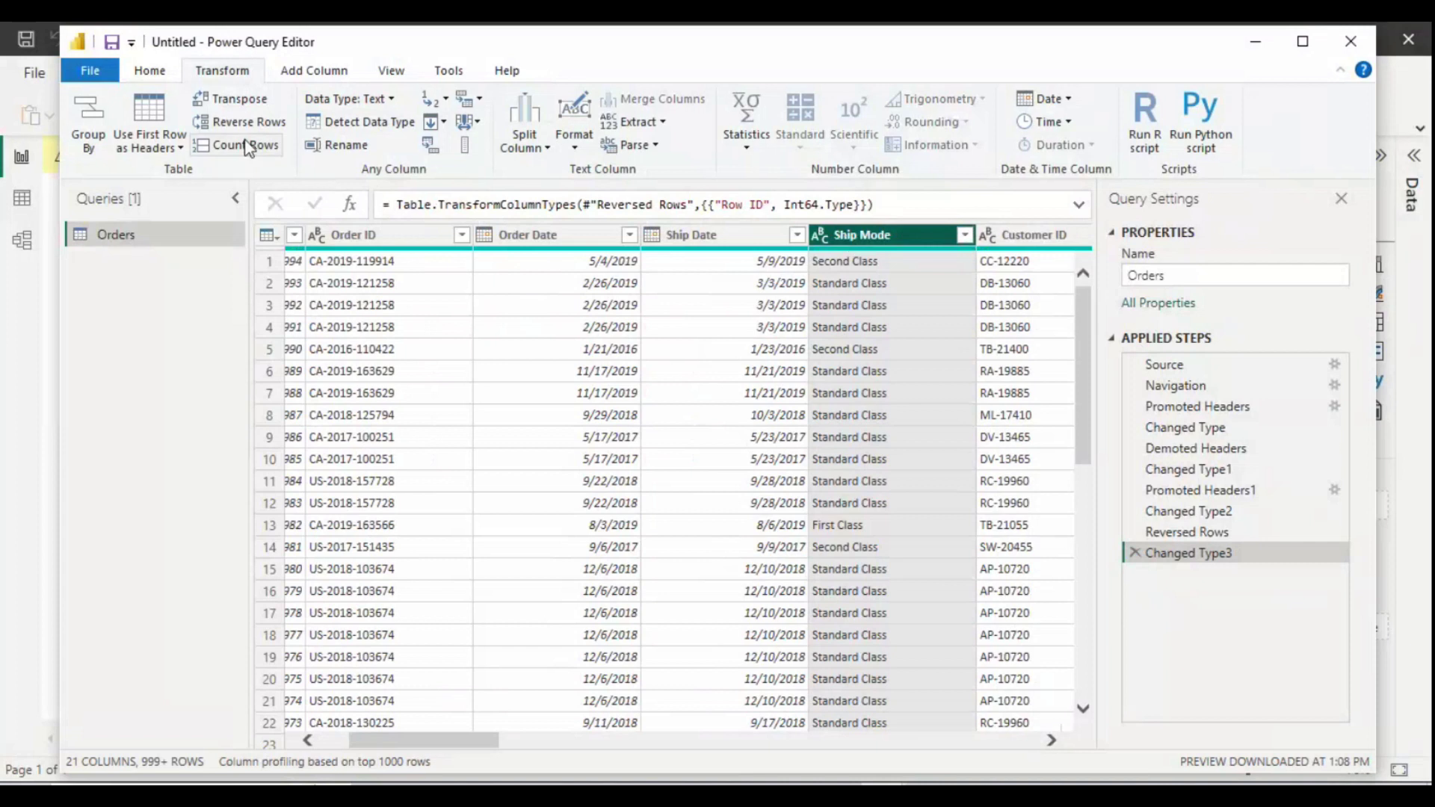
# Step: Replace "second class" with "second subject" in the Ship Mode column and check the column's filter values
pyautogui.click(438, 103)
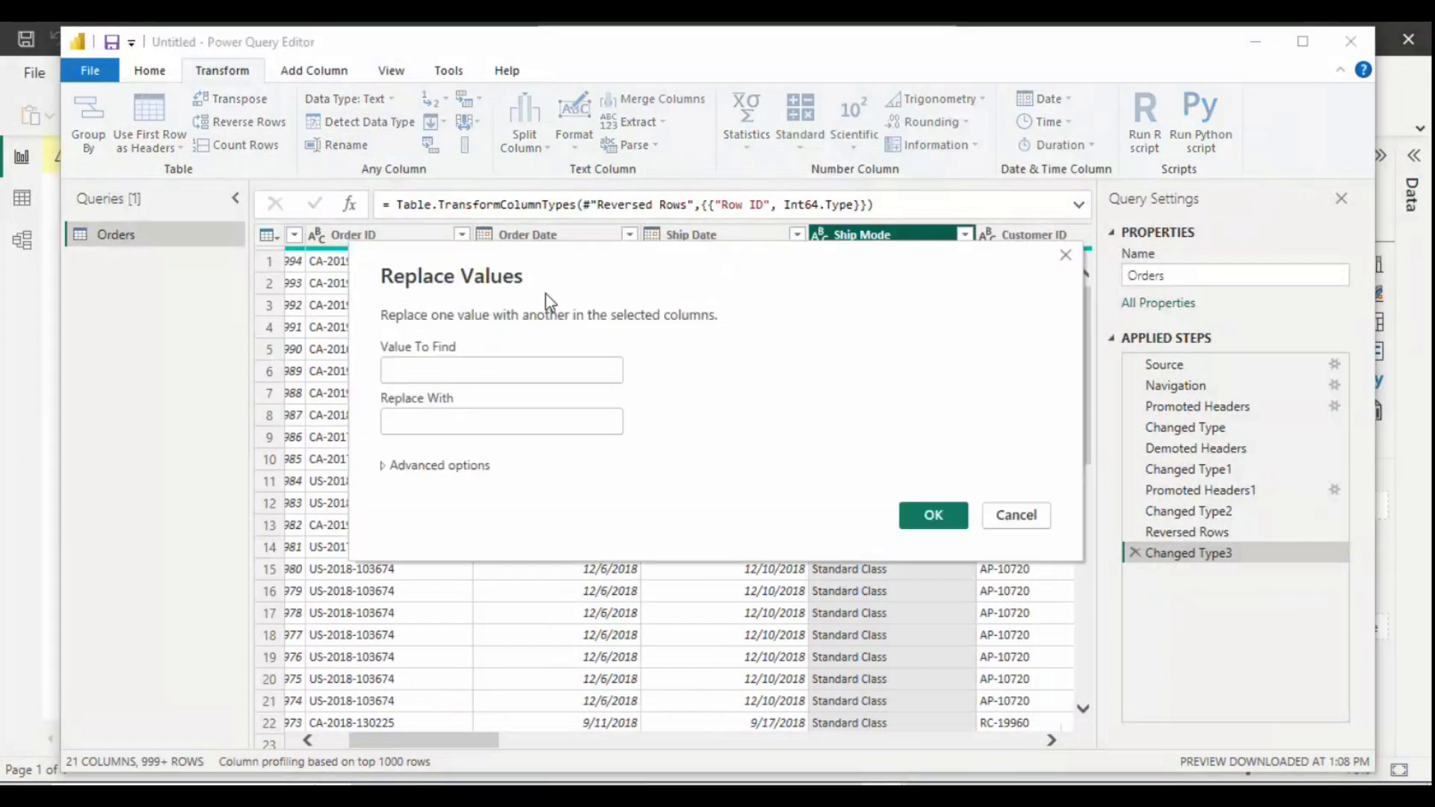
pyautogui.click(465, 370)
pyautogui.write('seco')
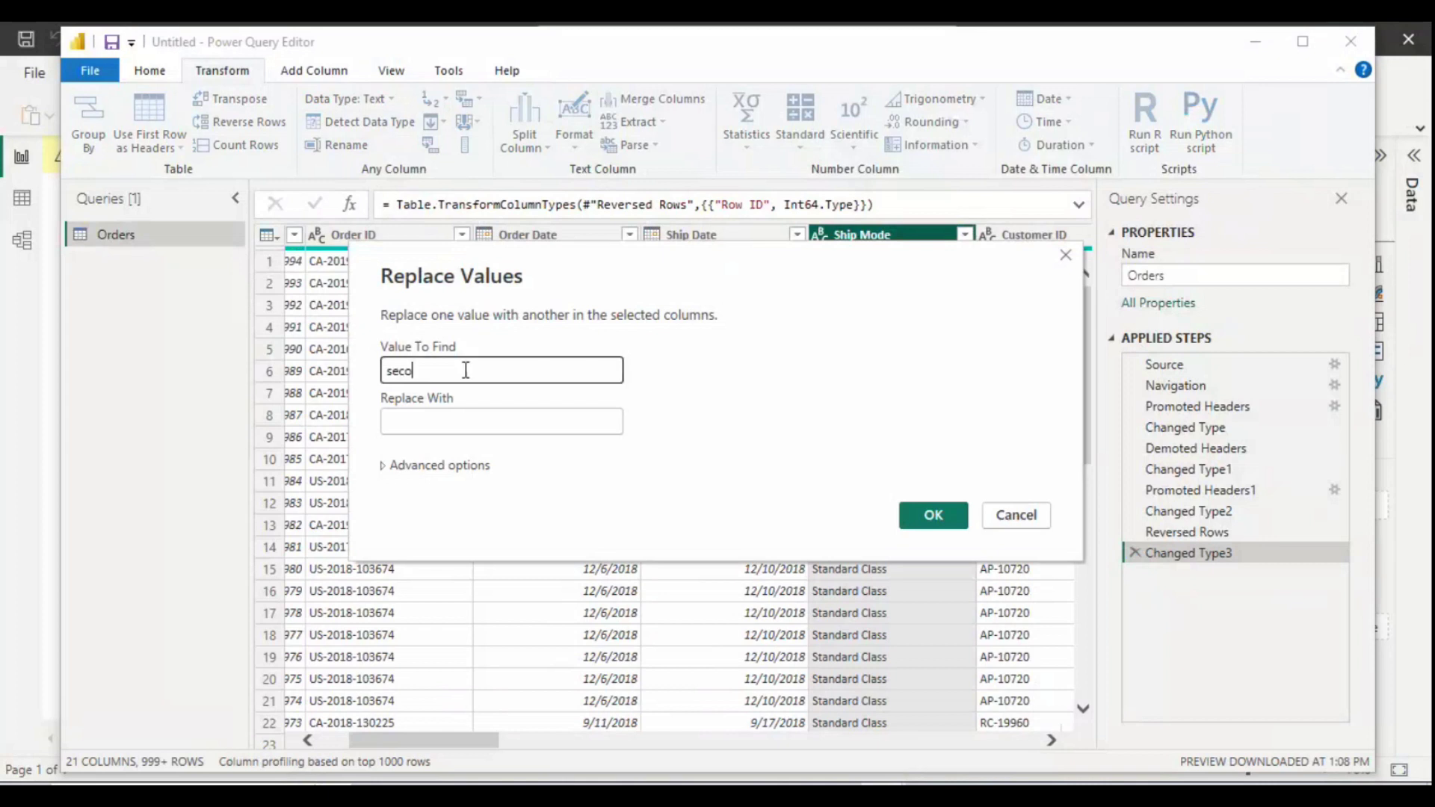
pyautogui.write('nd clss')
pyautogui.press('BackSpace')
pyautogui.press('BackSpace')
pyautogui.write('ass')
pyautogui.click(434, 418)
pyautogui.write('second subject')
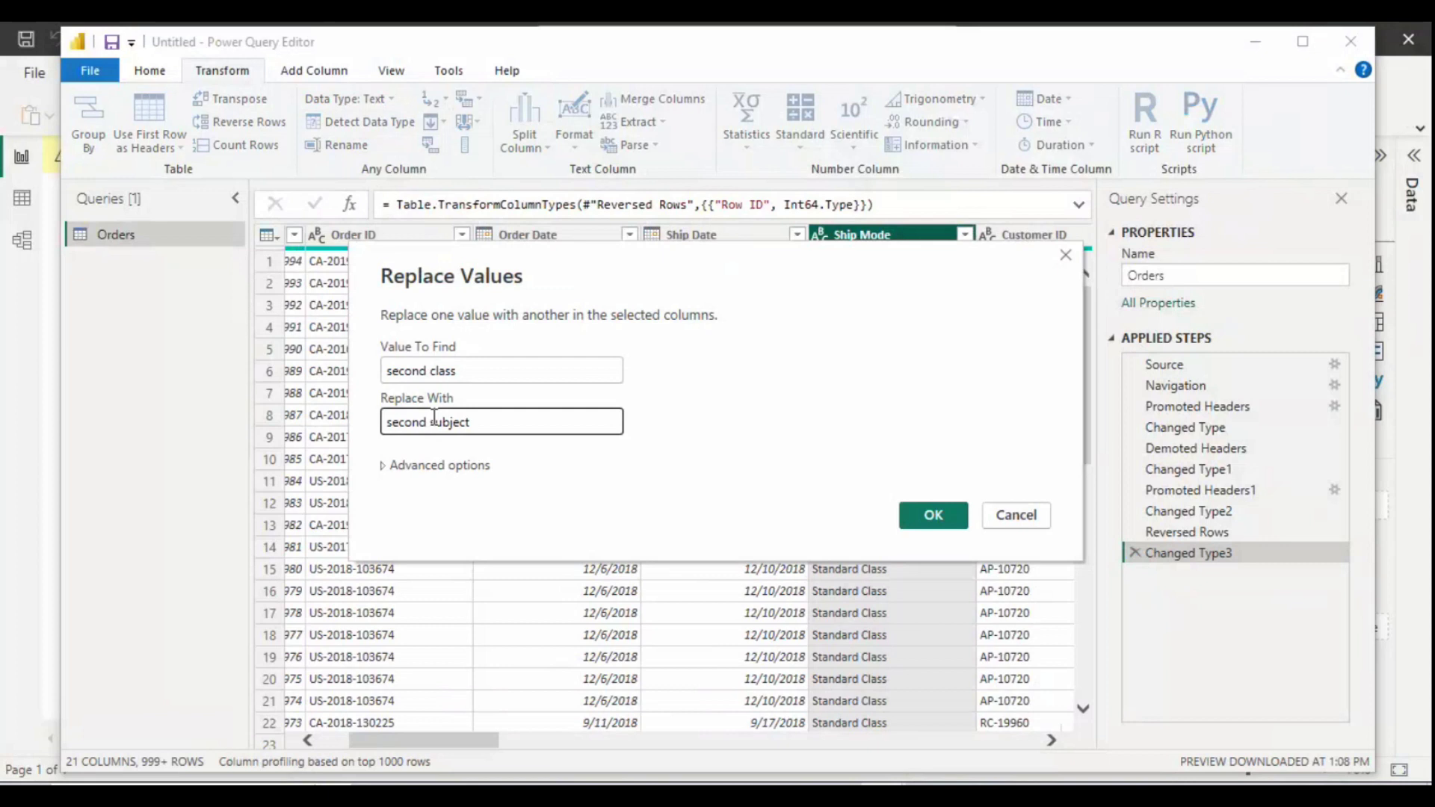
pyautogui.click(934, 519)
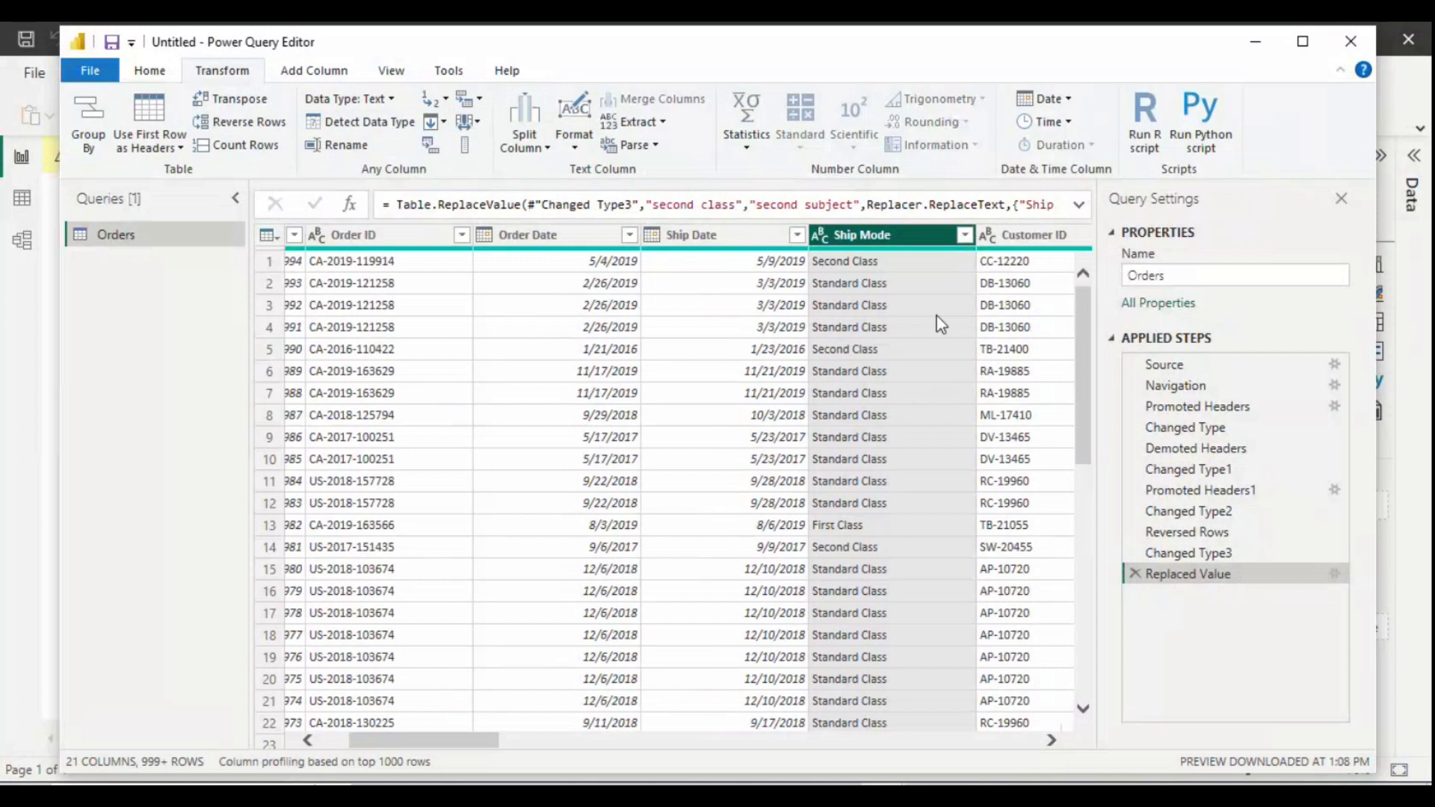
pyautogui.click(965, 235)
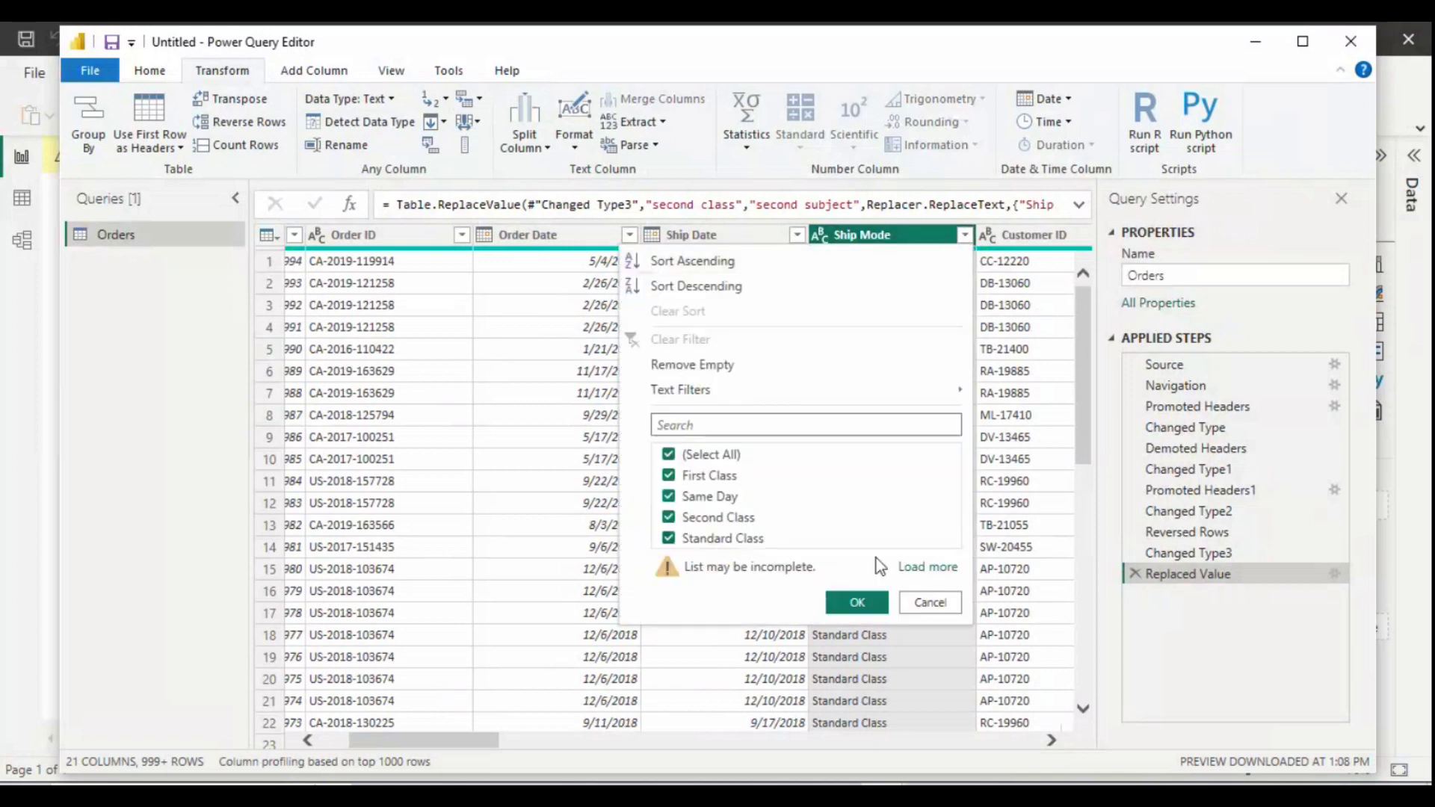
pyautogui.click(920, 606)
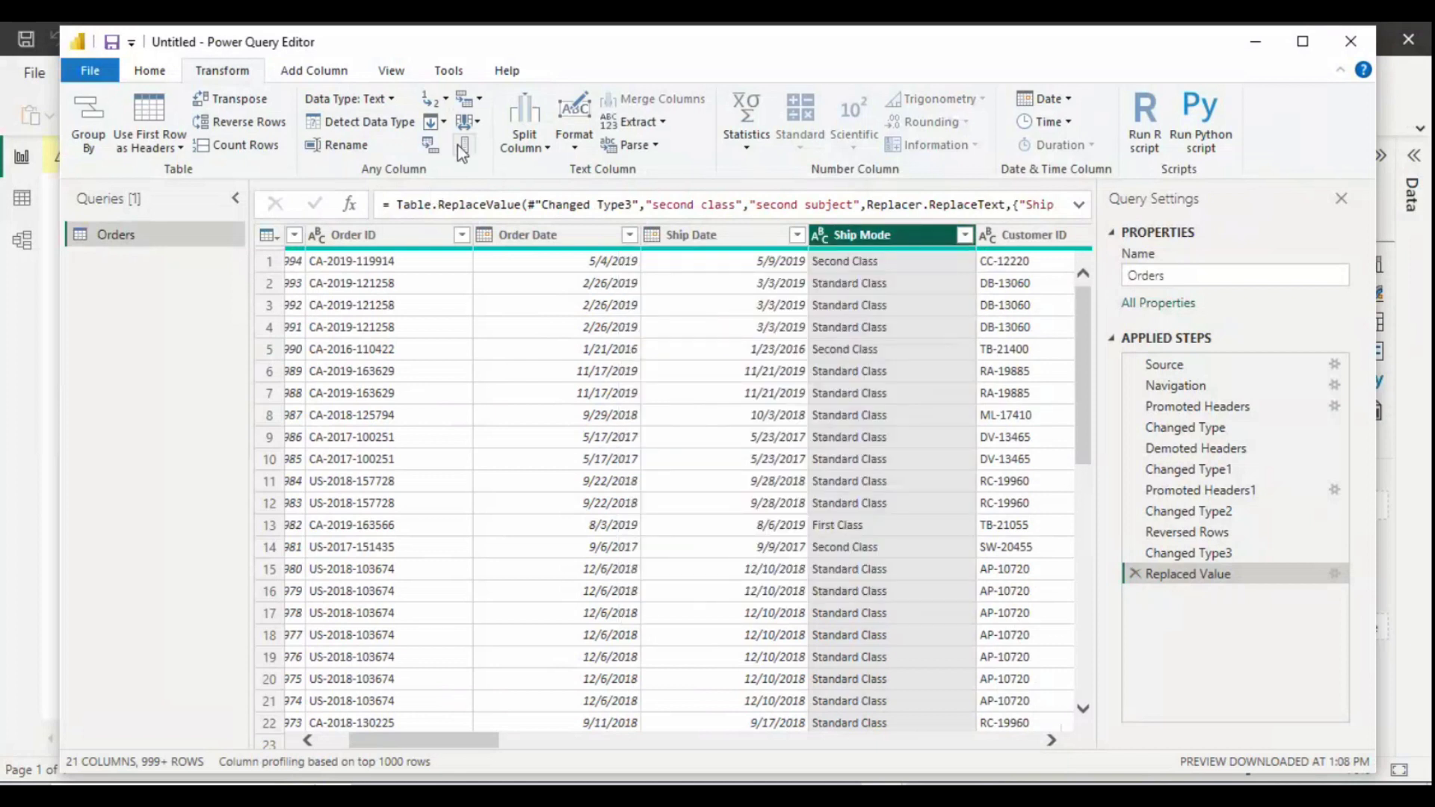
# Step: Replace errors in the Ship Mode column with an empty value
pyautogui.click(446, 100)
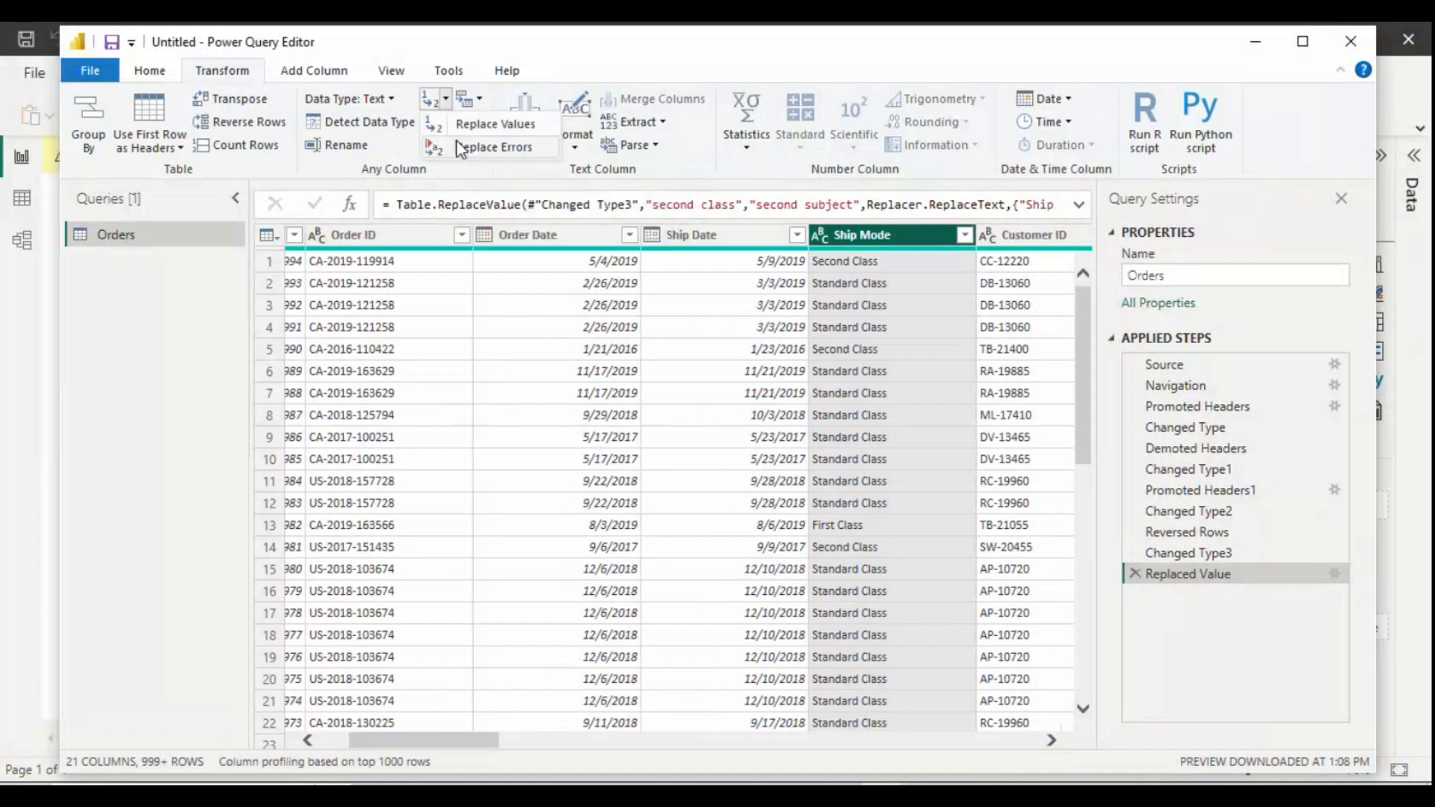
pyautogui.click(461, 148)
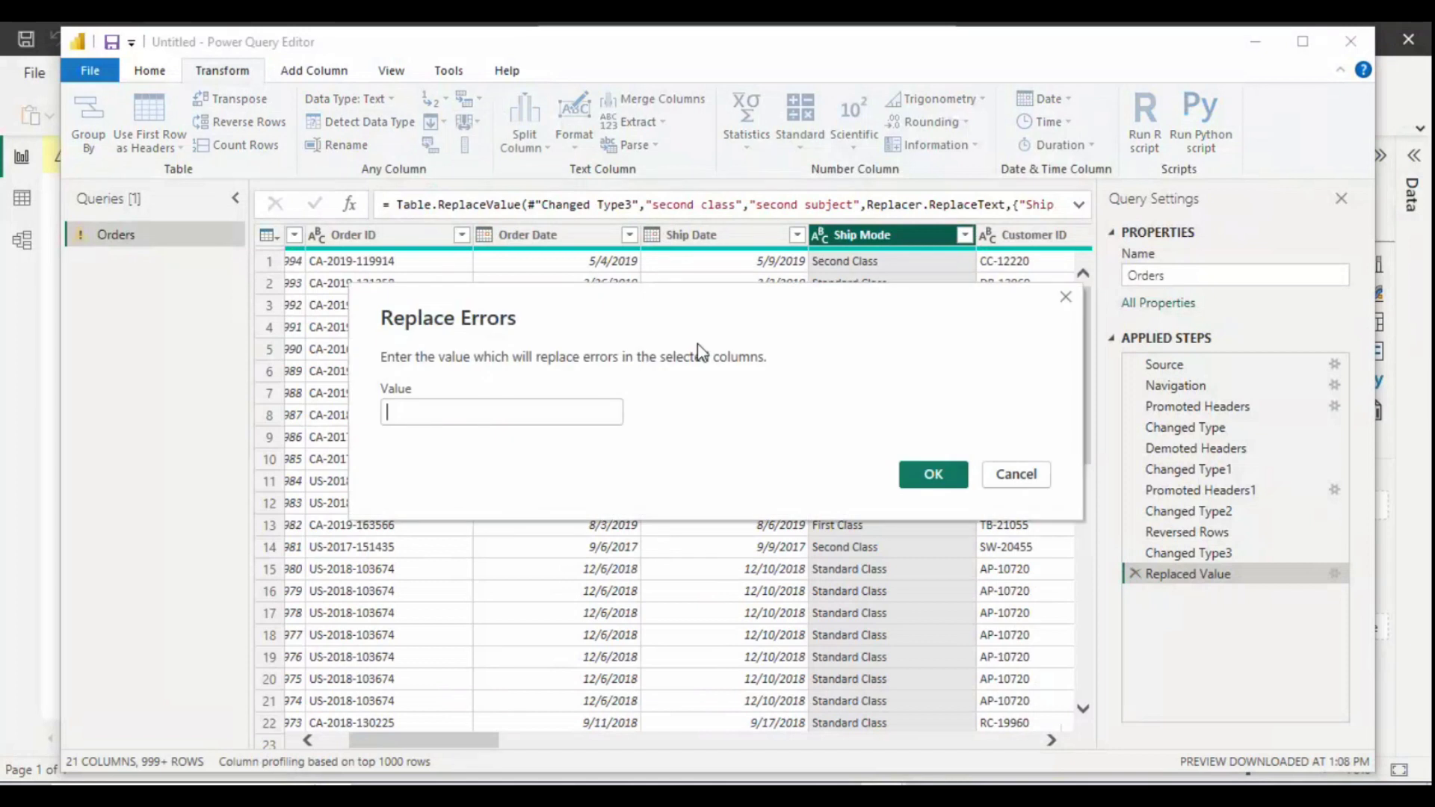
pyautogui.click(943, 477)
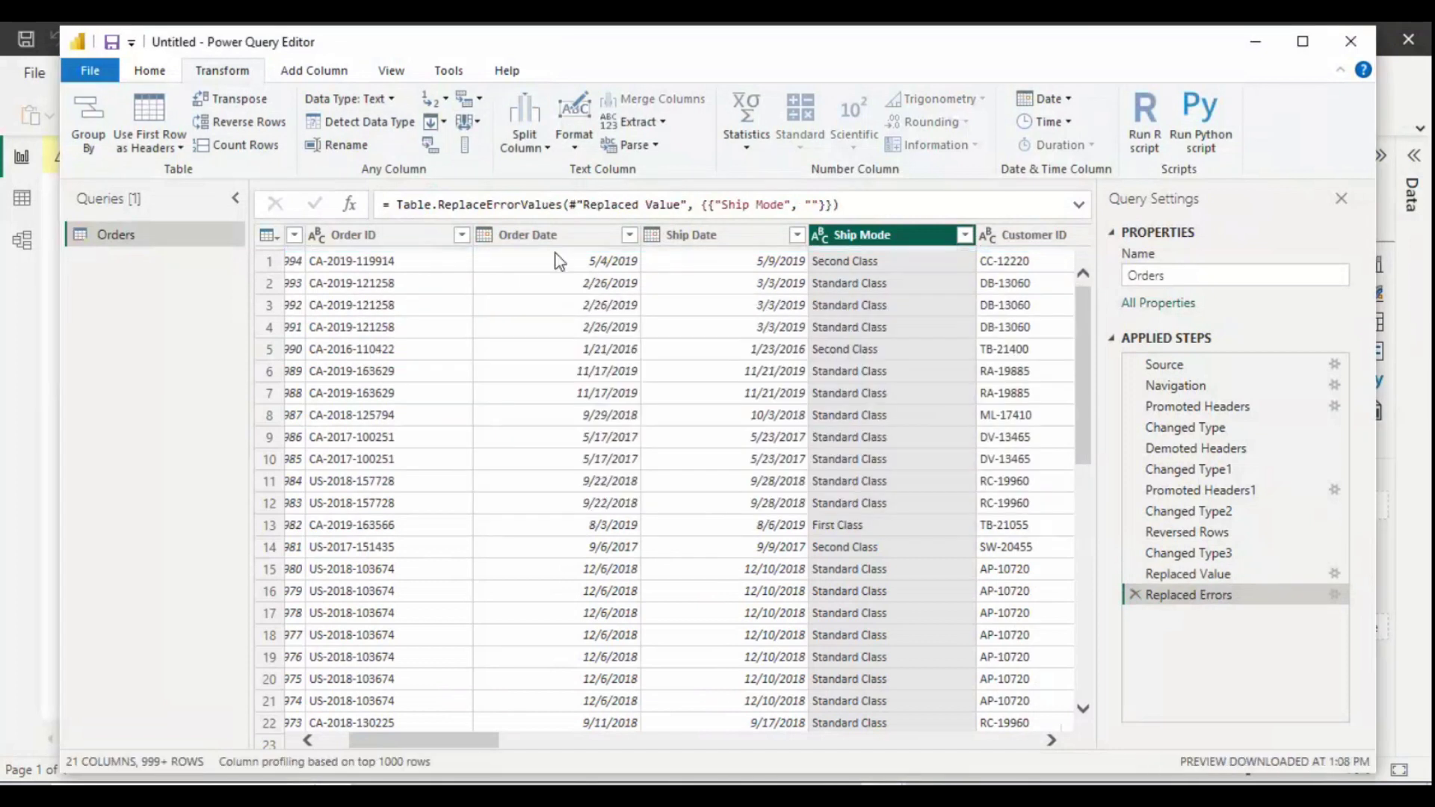
# Step: Examine the fill directions and the Pivot Column options for the Ship Mode column
pyautogui.click(443, 122)
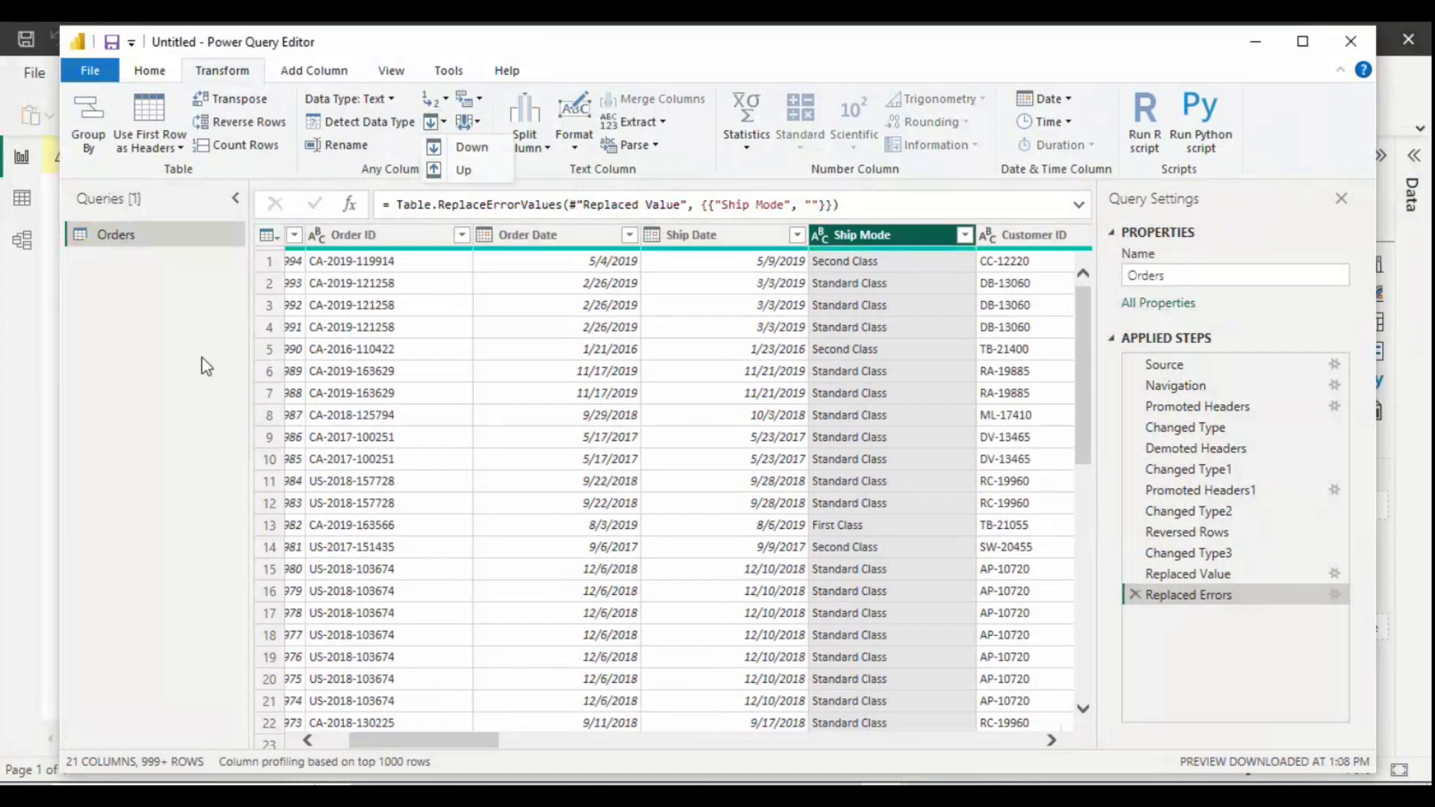
pyautogui.click(441, 147)
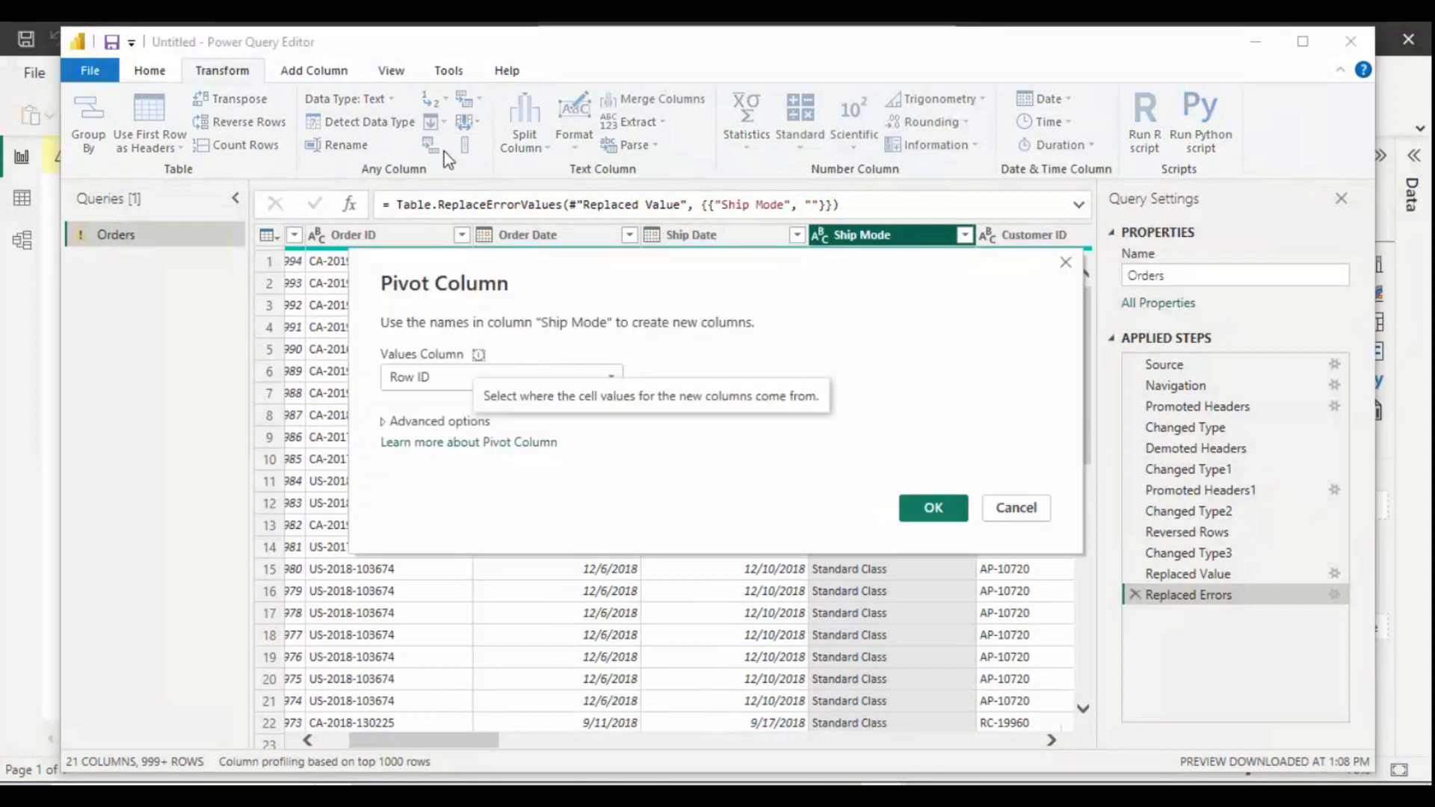
pyautogui.click(1011, 508)
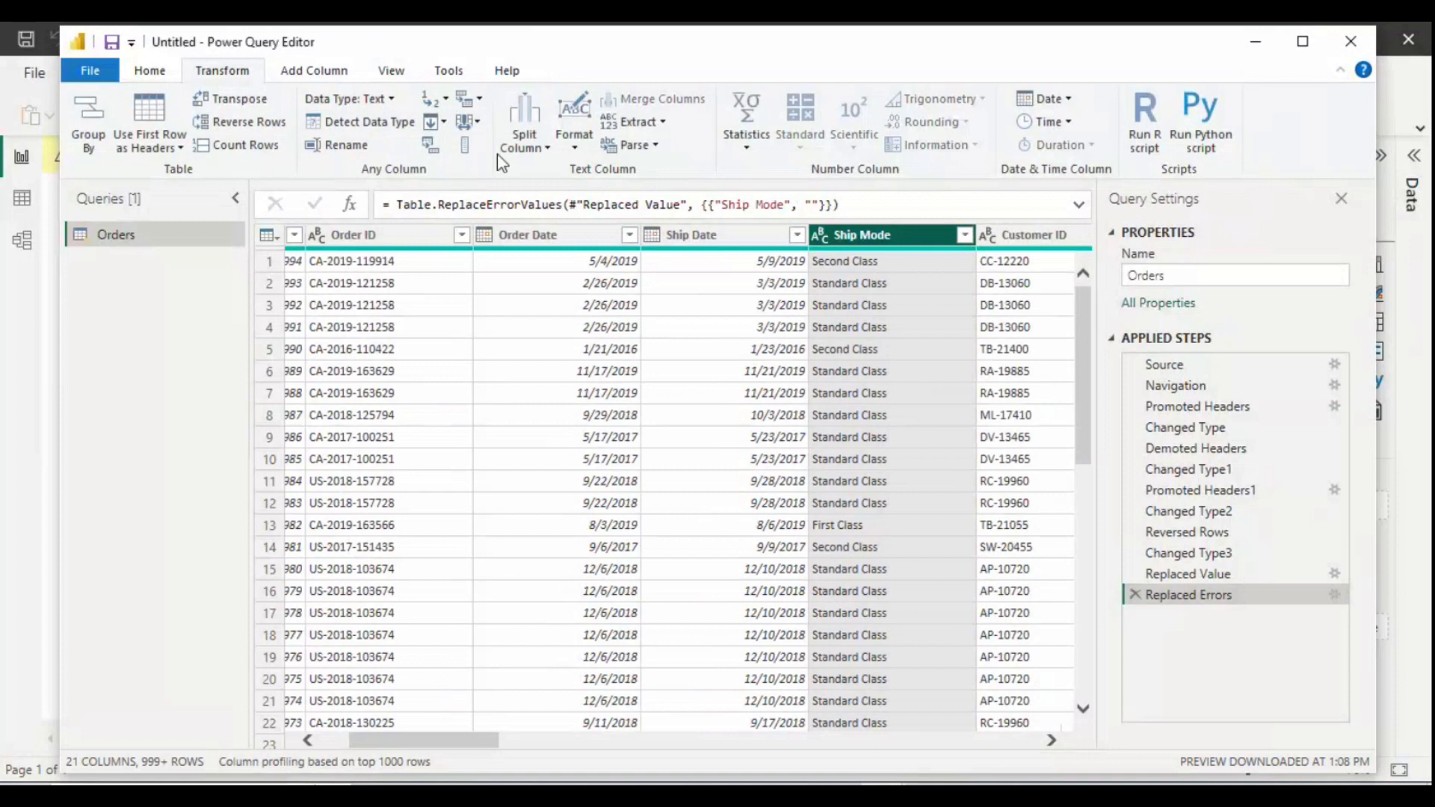
# Step: Move the Ship Mode column one place left, back right, to the beginning and finally to the end of the table
pyautogui.click(479, 125)
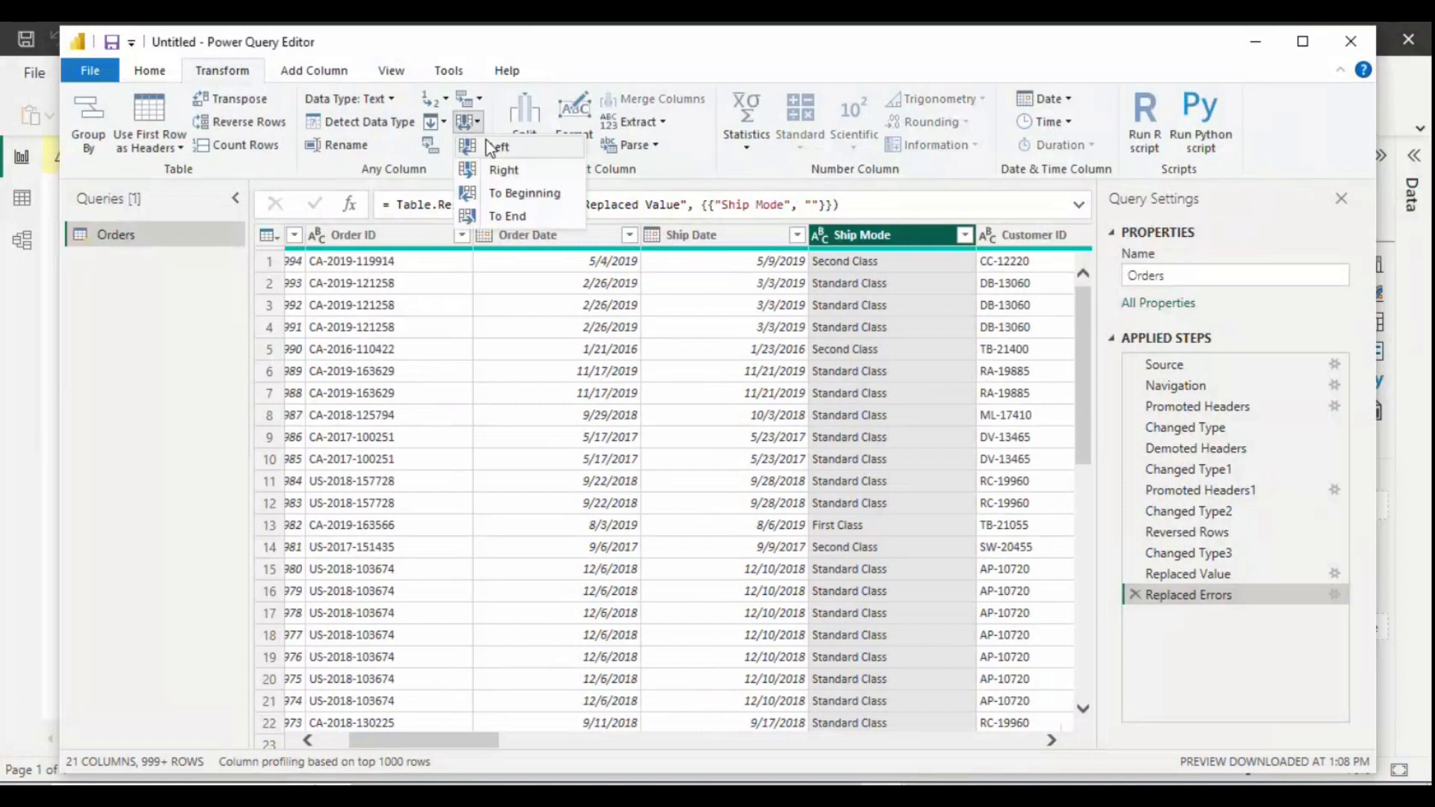
pyautogui.click(494, 148)
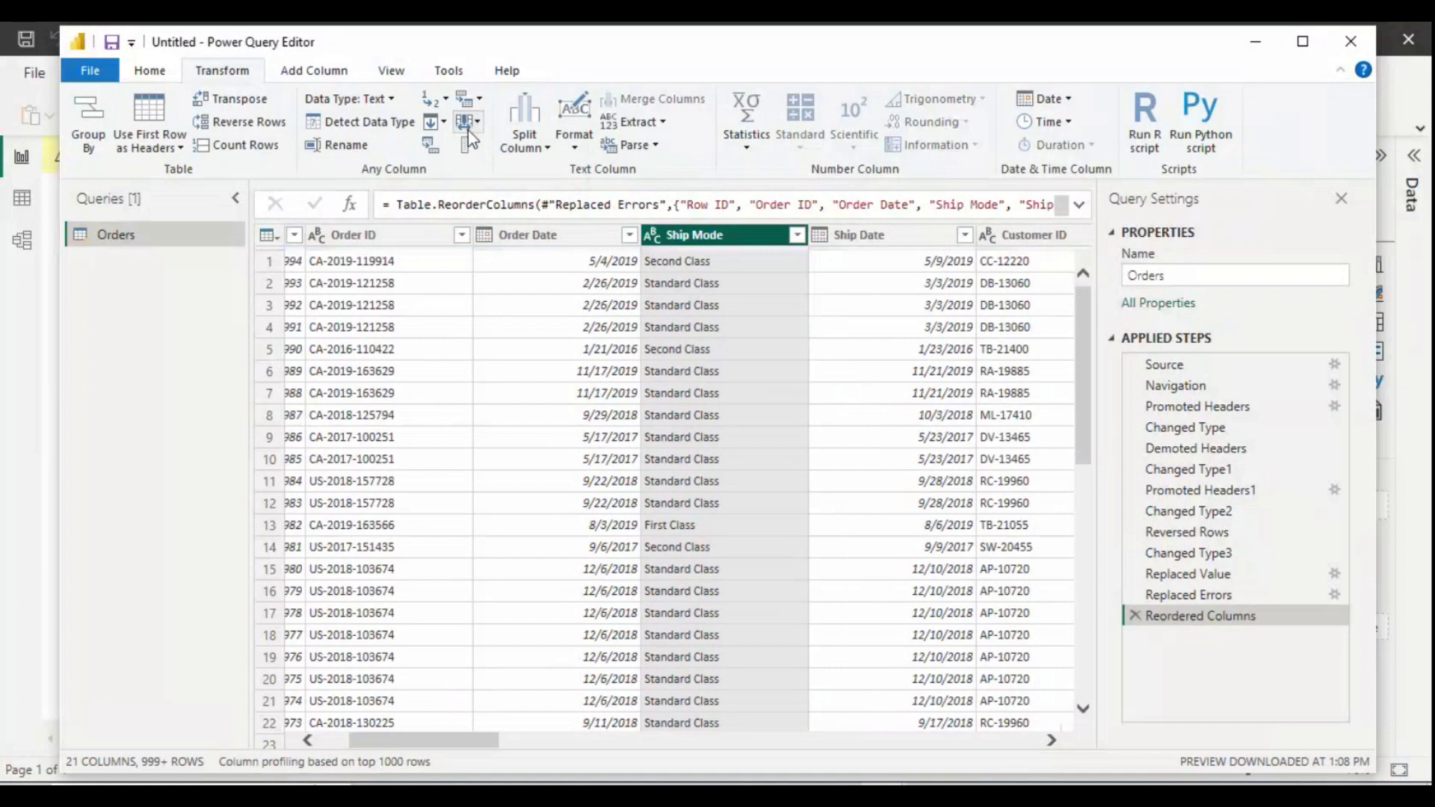
pyautogui.click(473, 132)
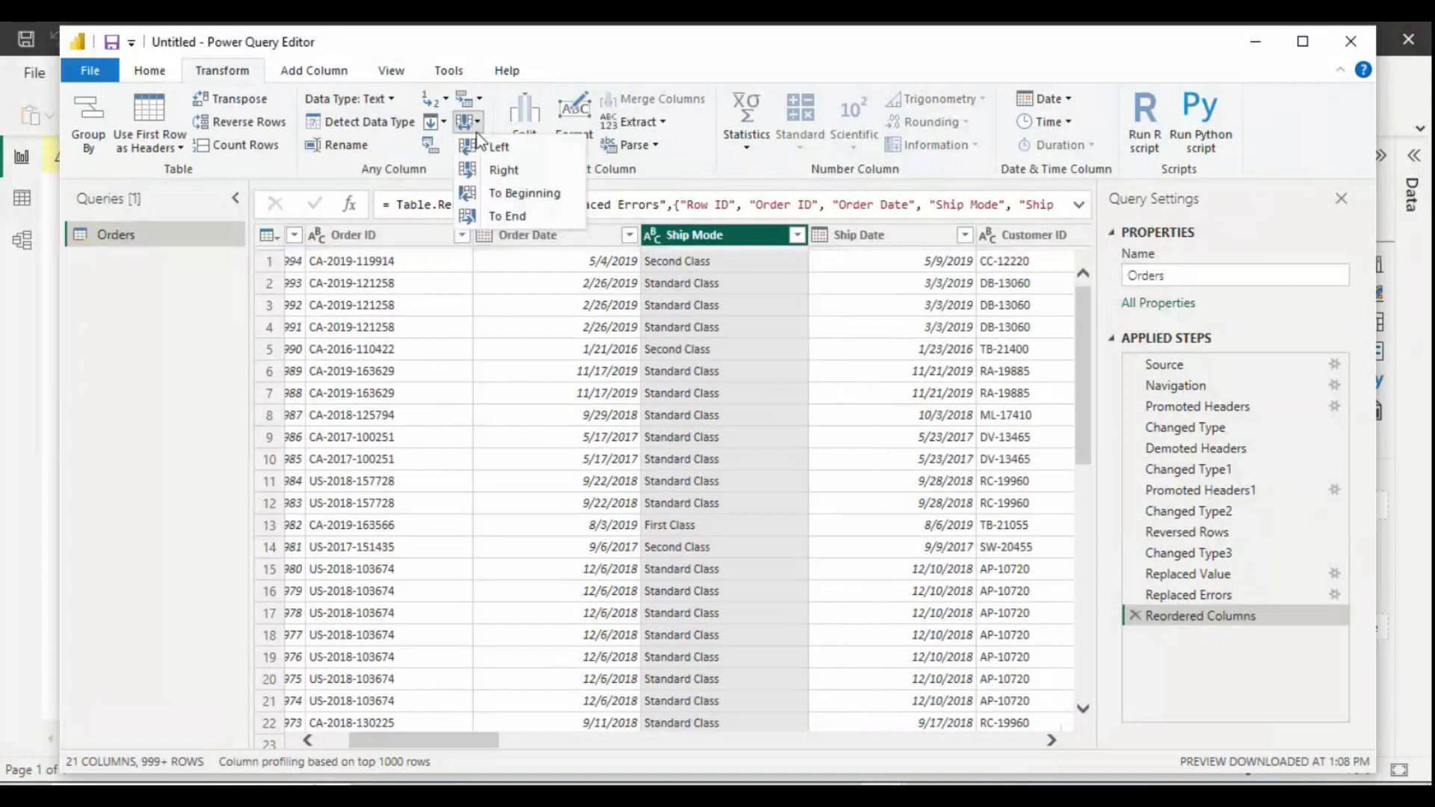
pyautogui.click(507, 195)
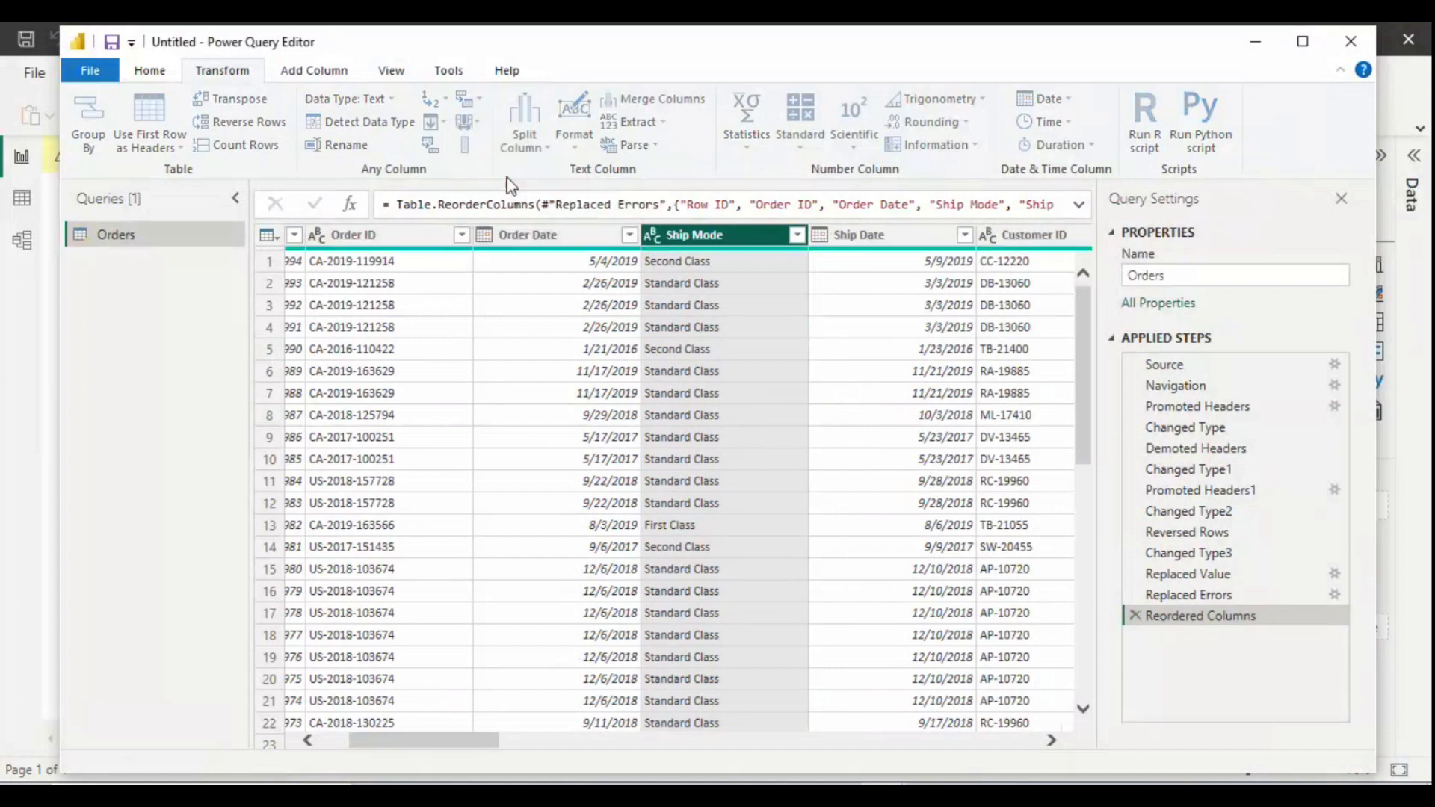
pyautogui.click(462, 124)
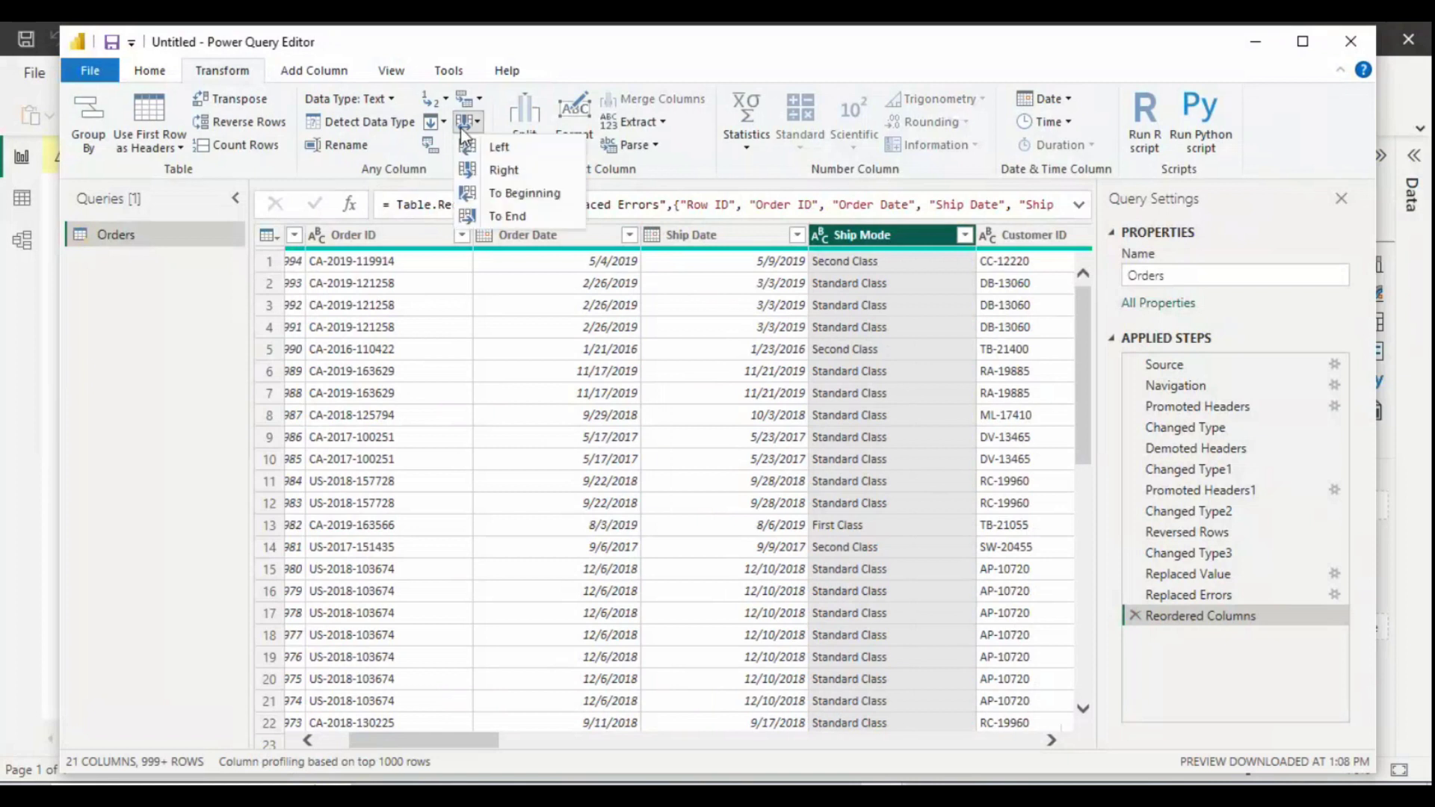
pyautogui.click(491, 198)
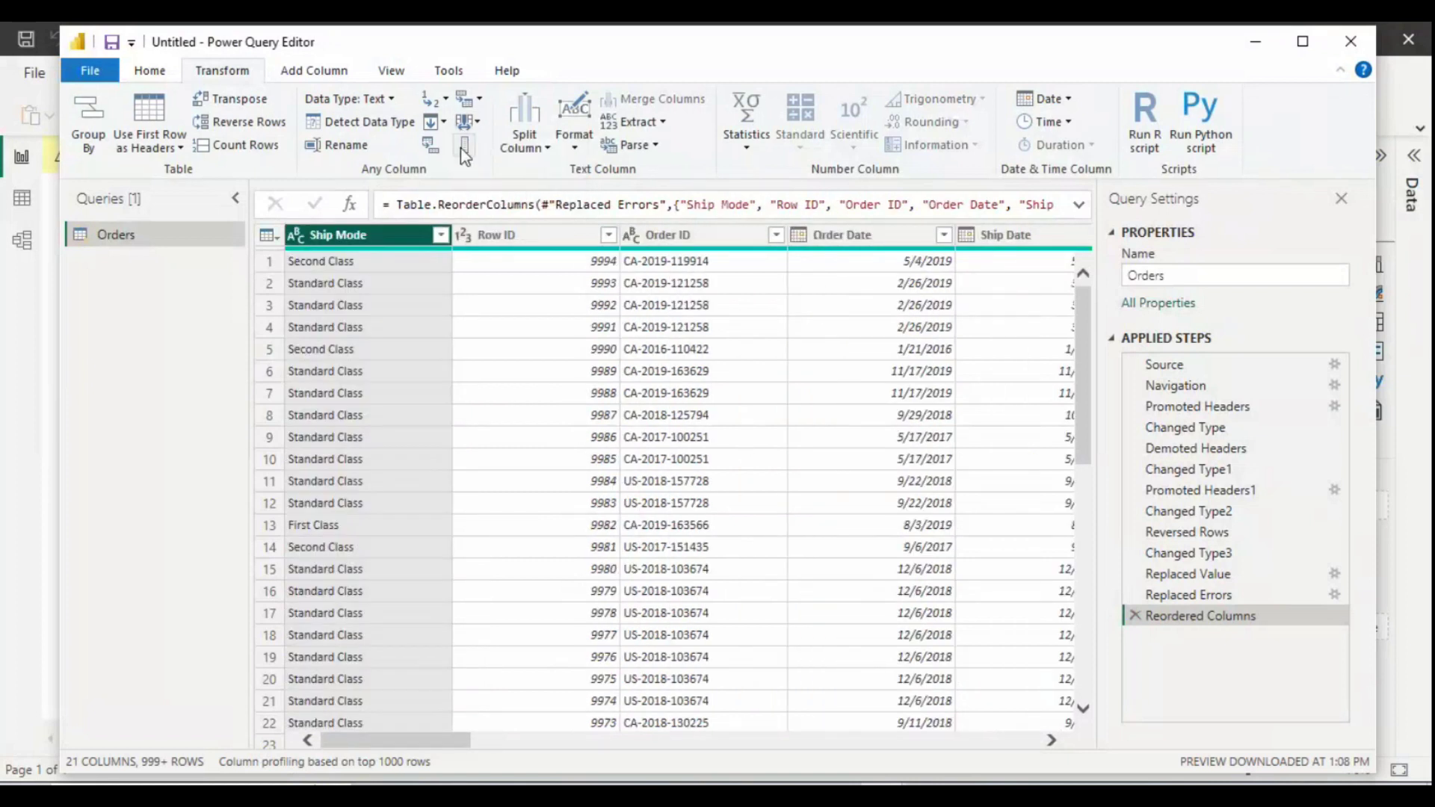
pyautogui.click(474, 123)
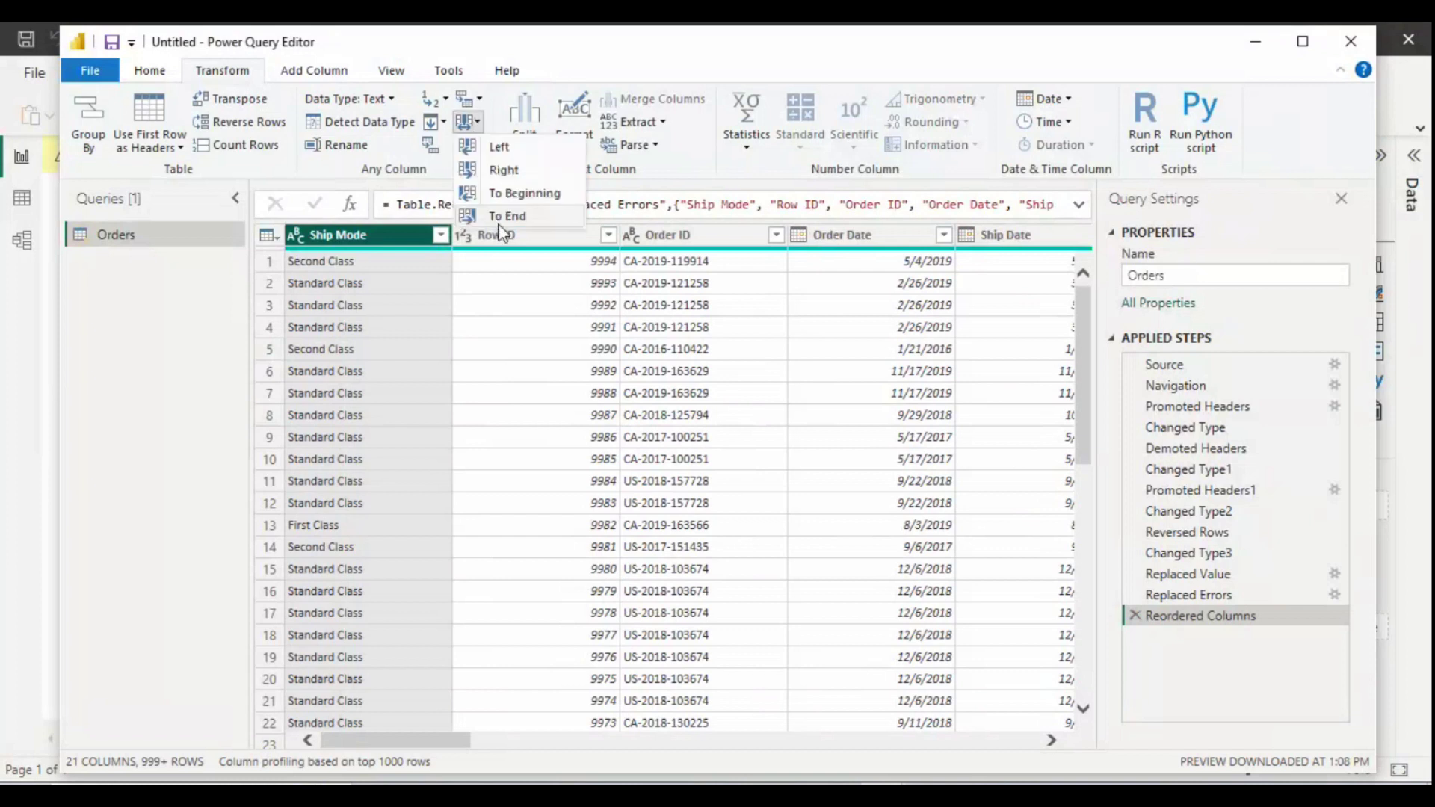
pyautogui.click(507, 217)
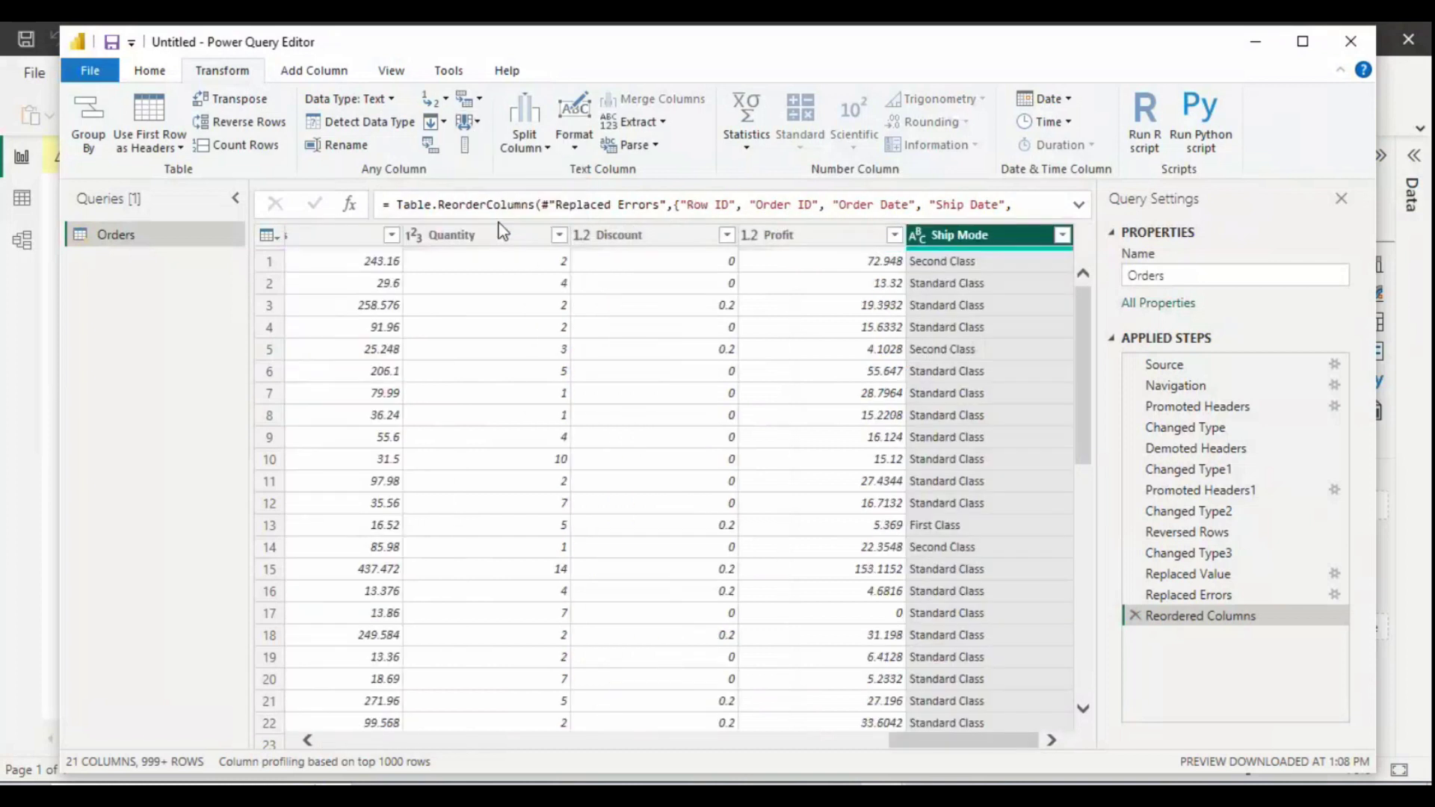
# Step: Try converting the Ship Mode column to a list and delete that conversion step
pyautogui.click(471, 156)
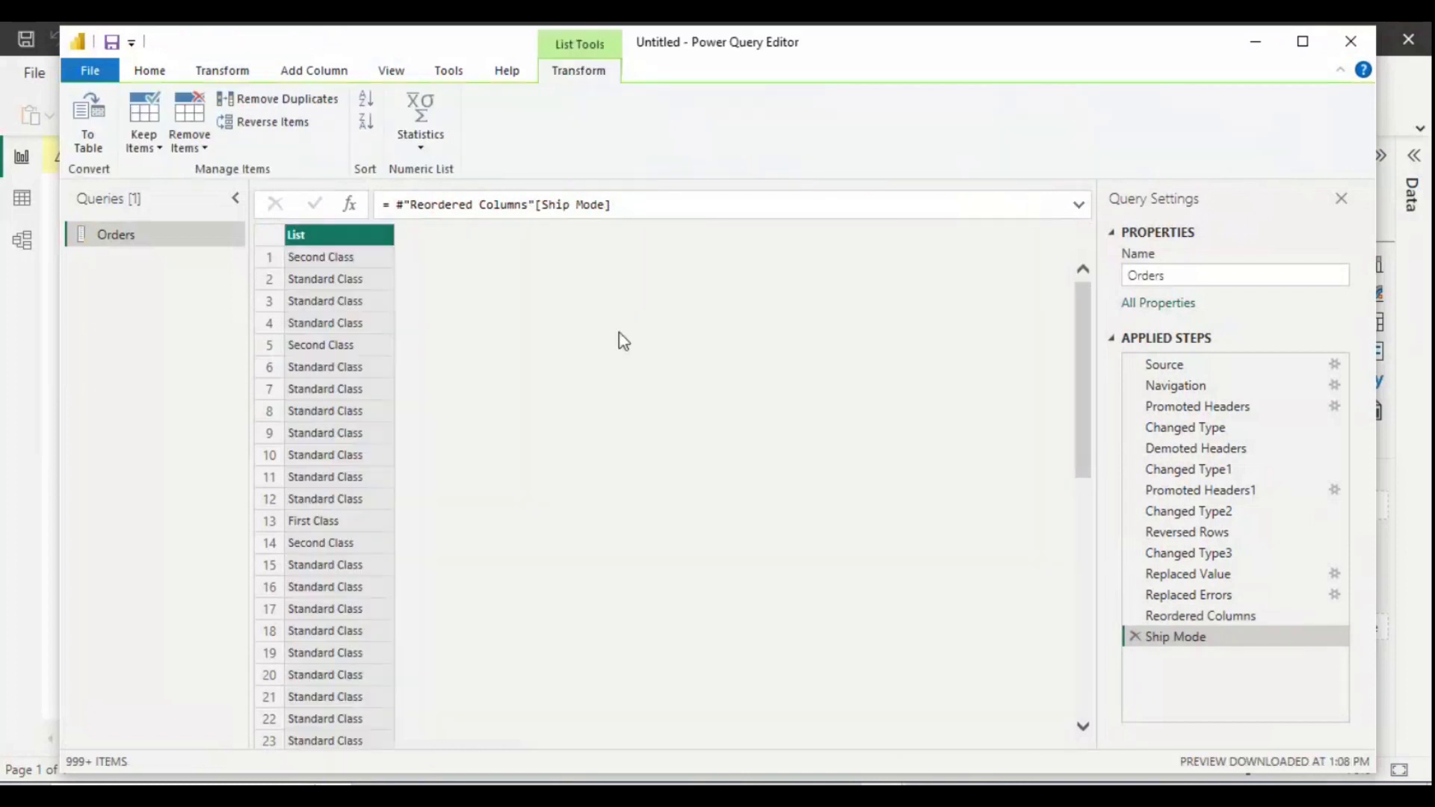
pyautogui.click(1143, 640)
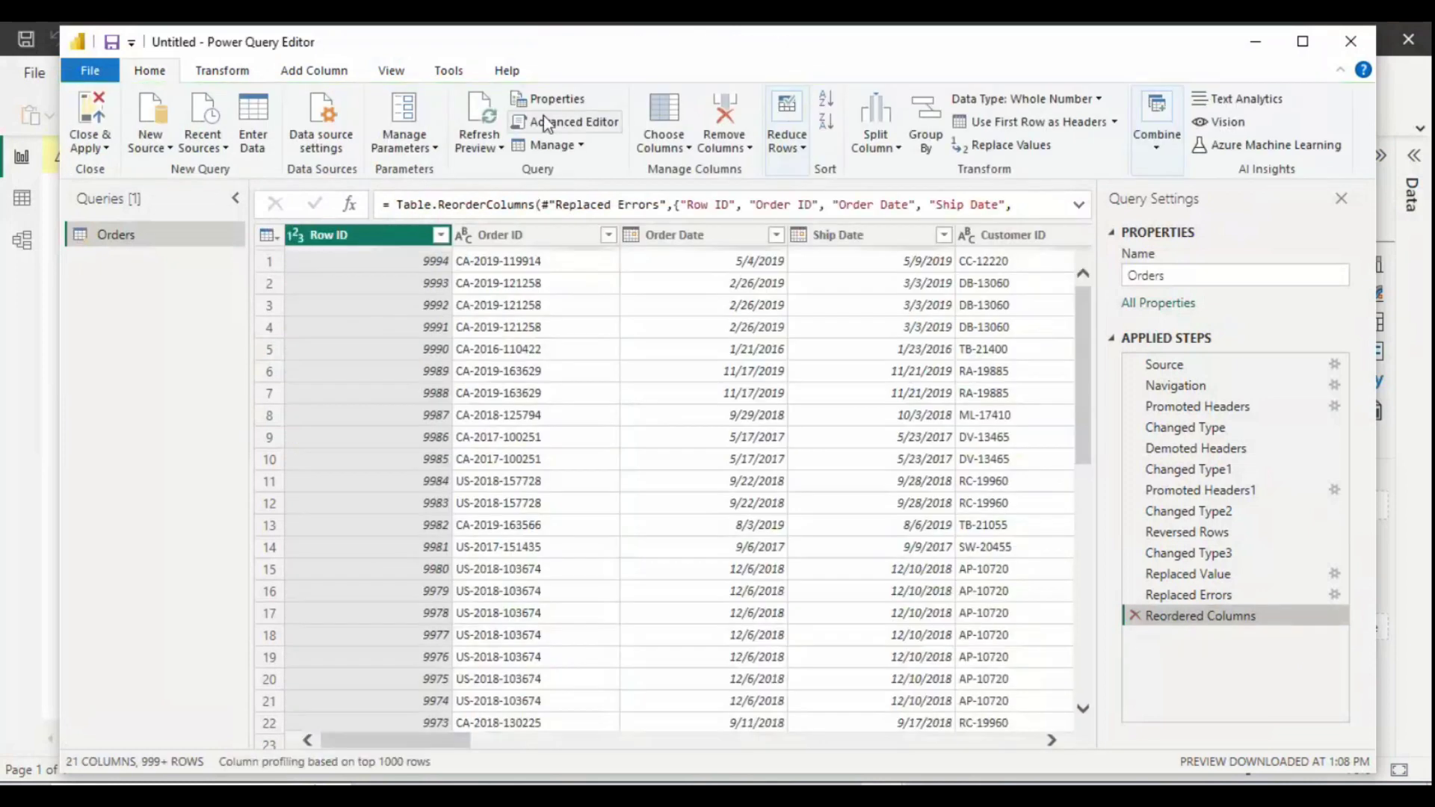
pyautogui.click(210, 72)
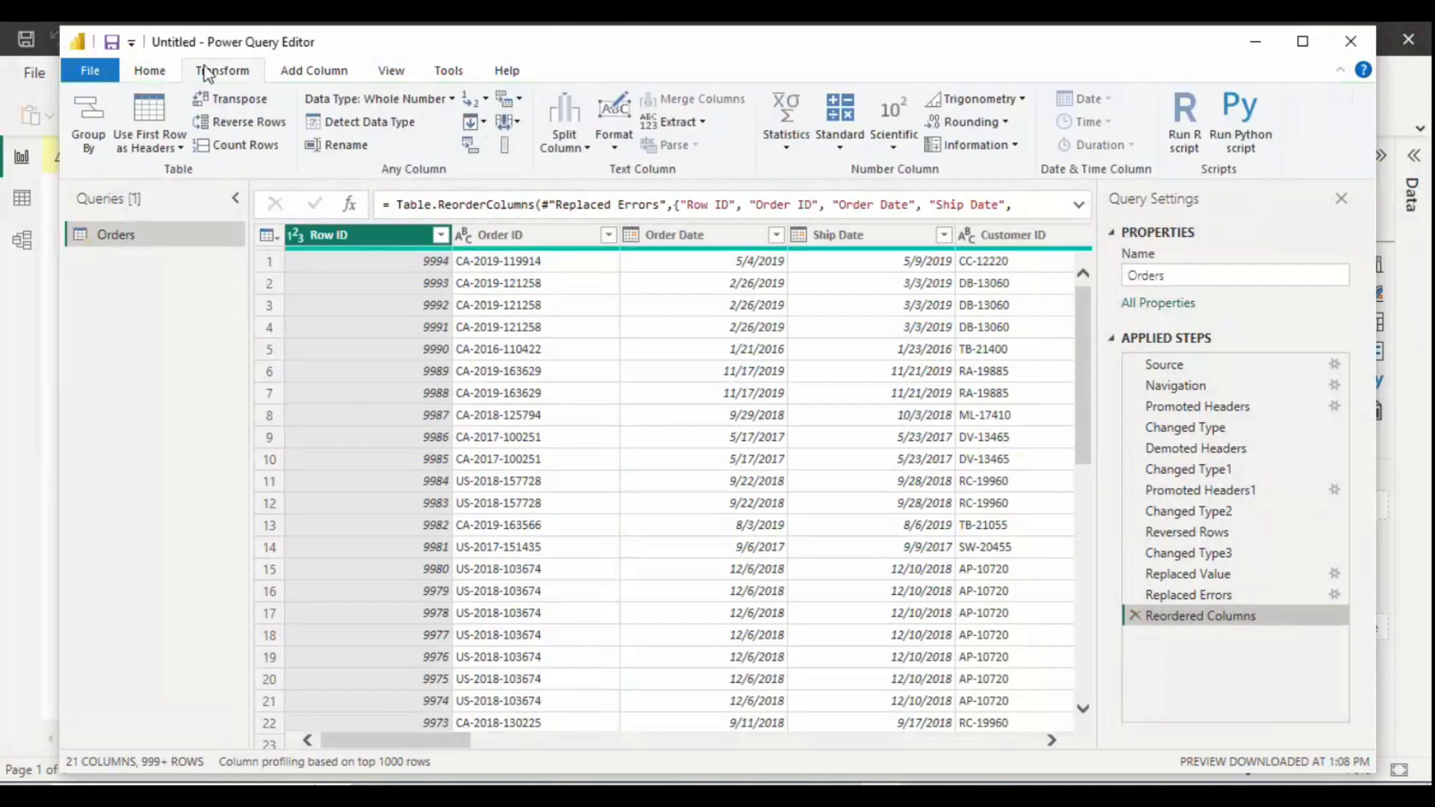
# Step: Split the Order Date column at each occurrence of the custom delimiter "/"
pyautogui.click(729, 235)
pyautogui.click(539, 149)
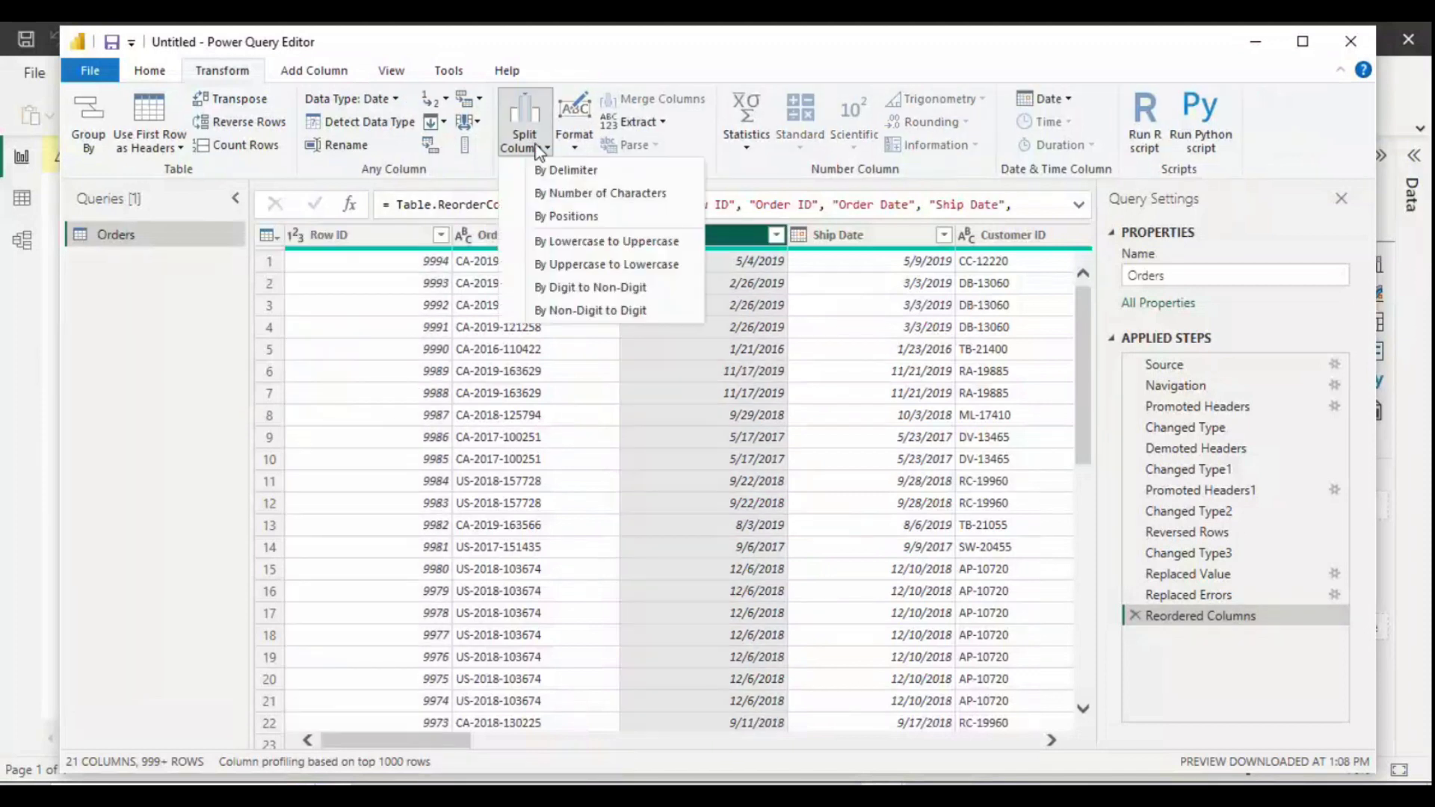
pyautogui.click(567, 215)
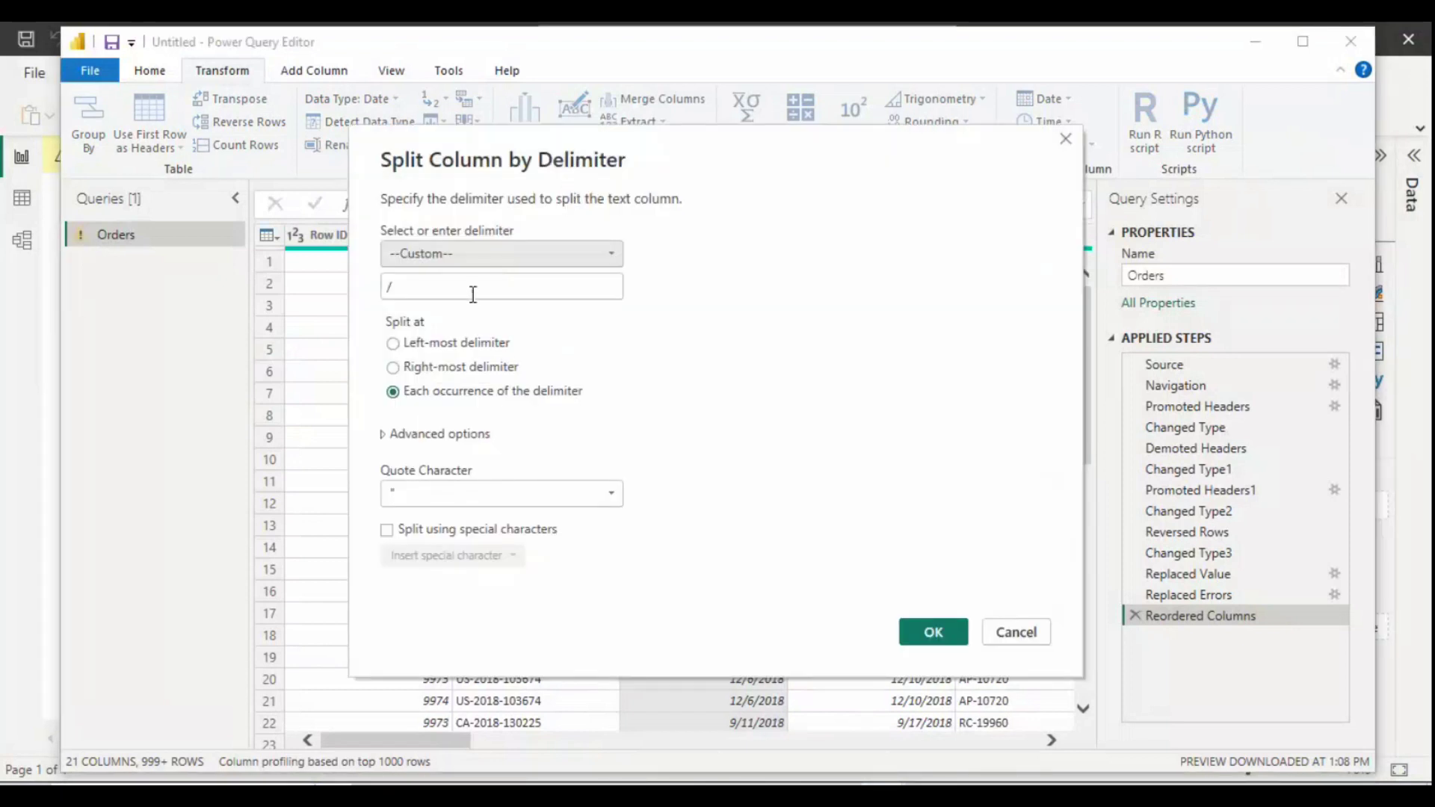
pyautogui.click(934, 631)
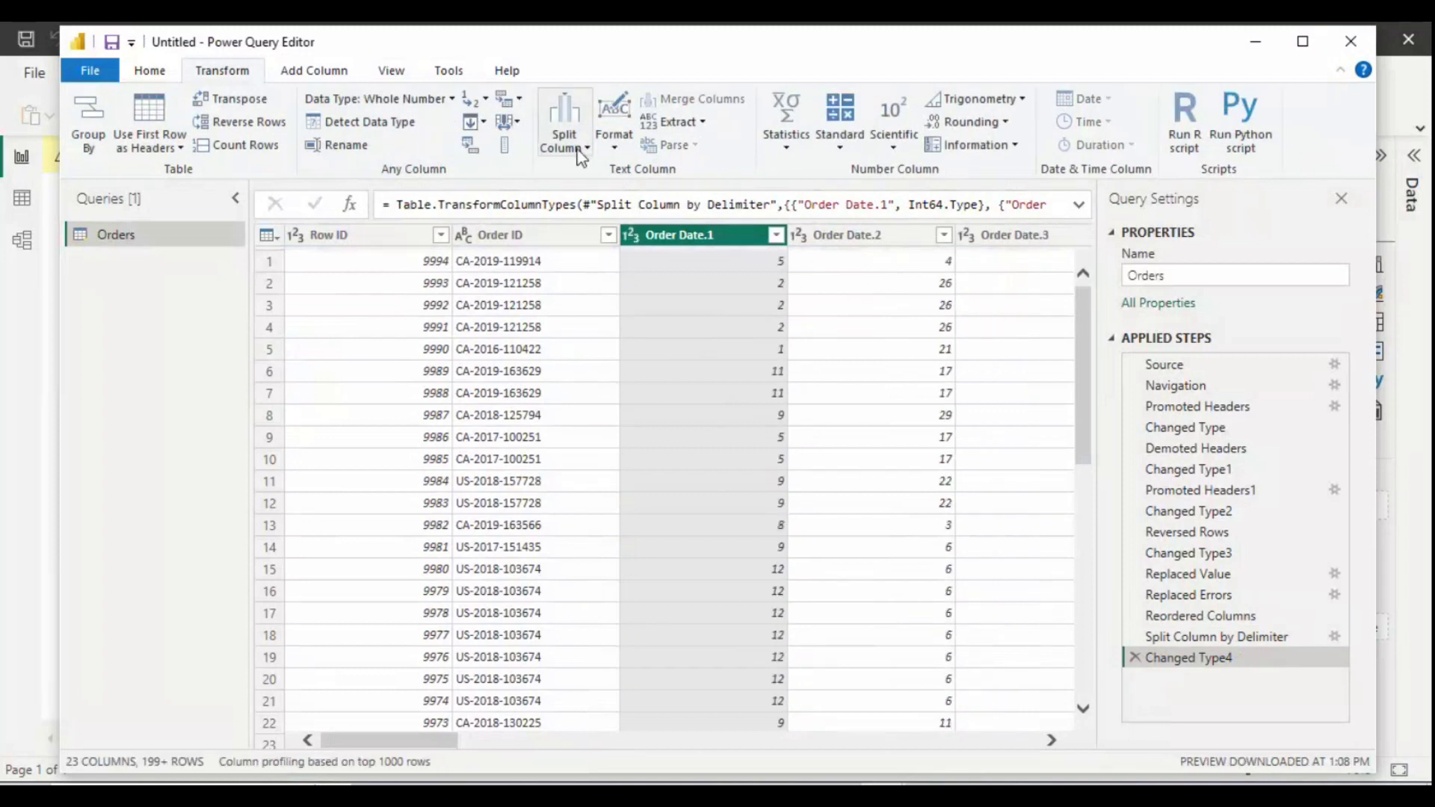
# Step: Examine the text format options and look through the columns from Order Date.1 to City
pyautogui.click(612, 145)
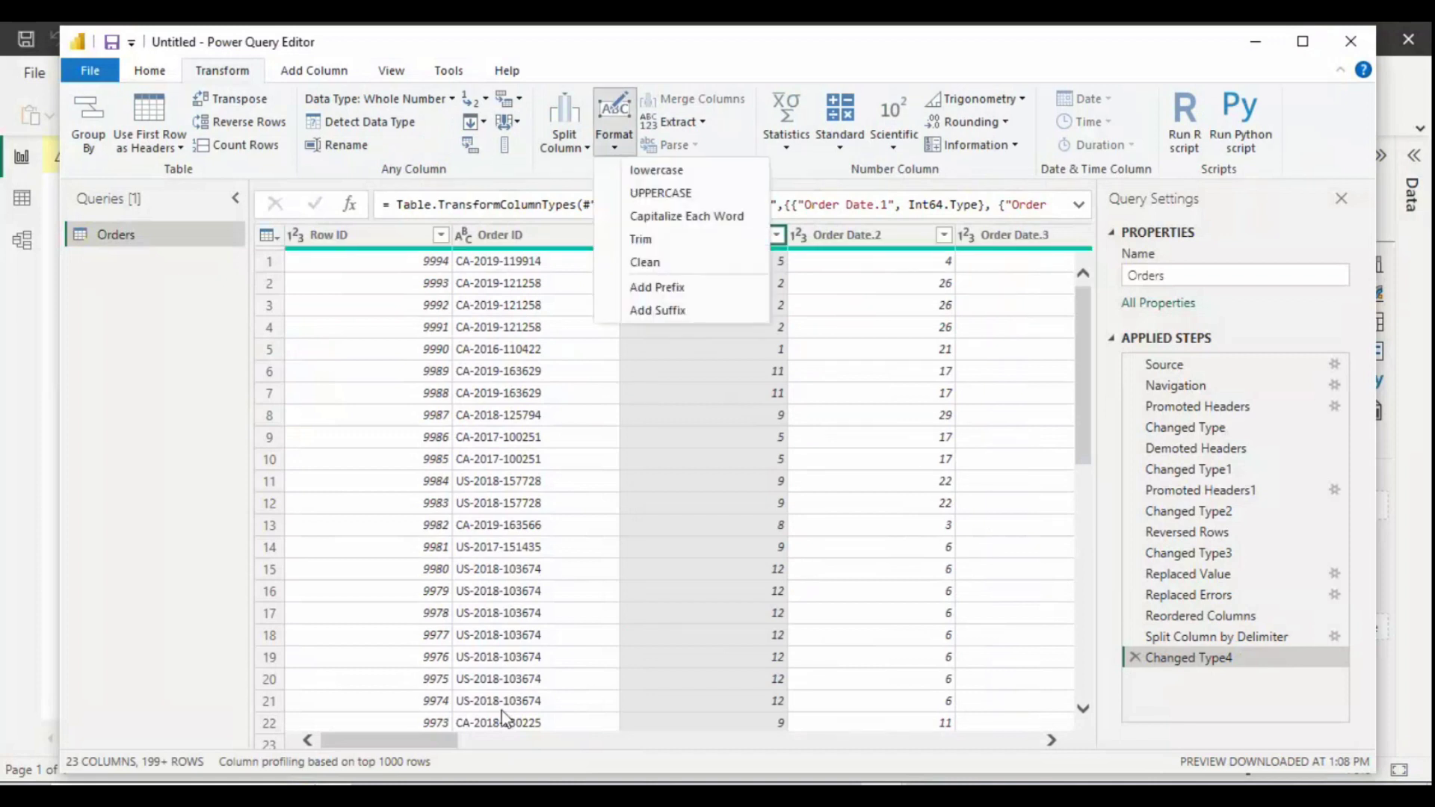
pyautogui.click(434, 741)
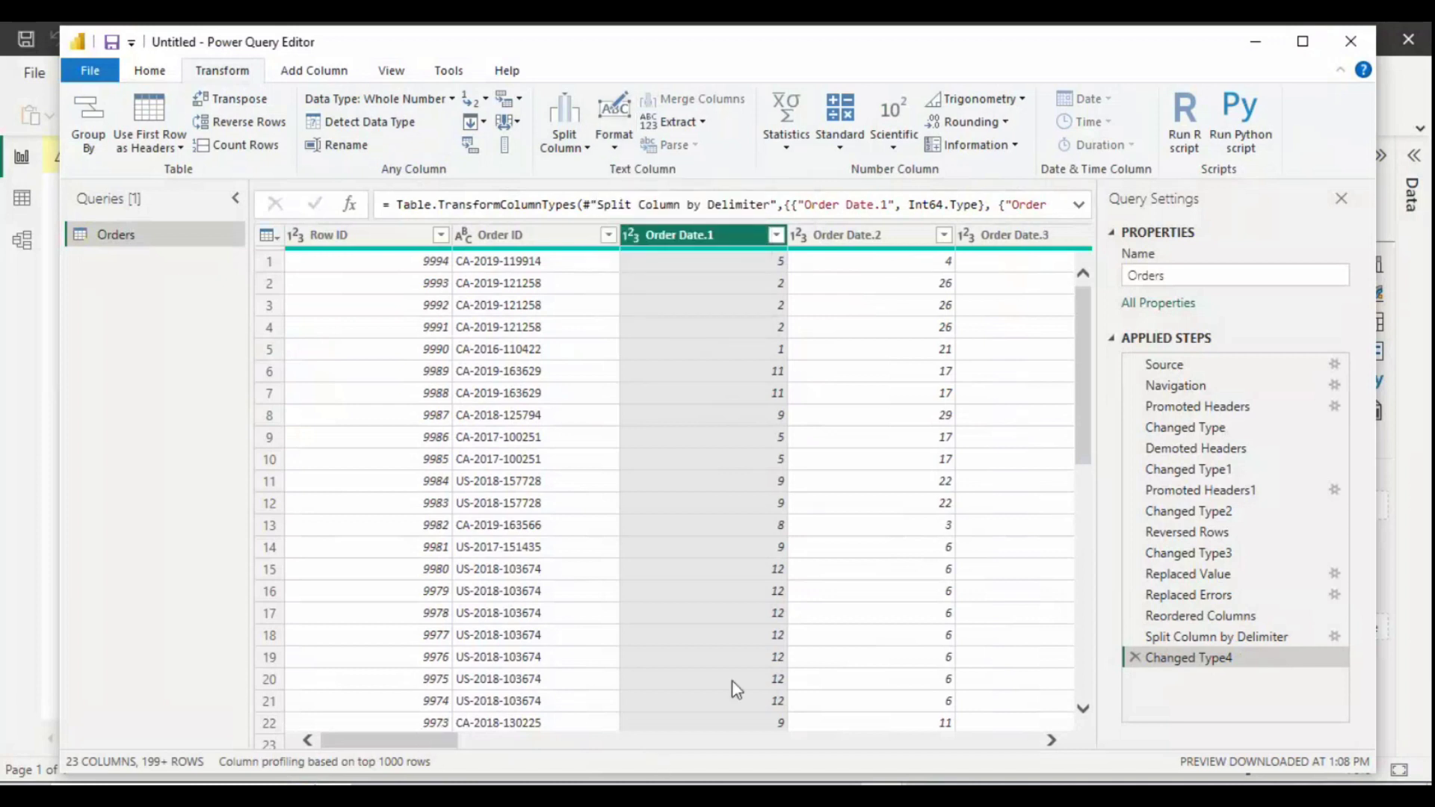
pyautogui.click(1057, 741)
pyautogui.click(1058, 741)
pyautogui.click(1060, 740)
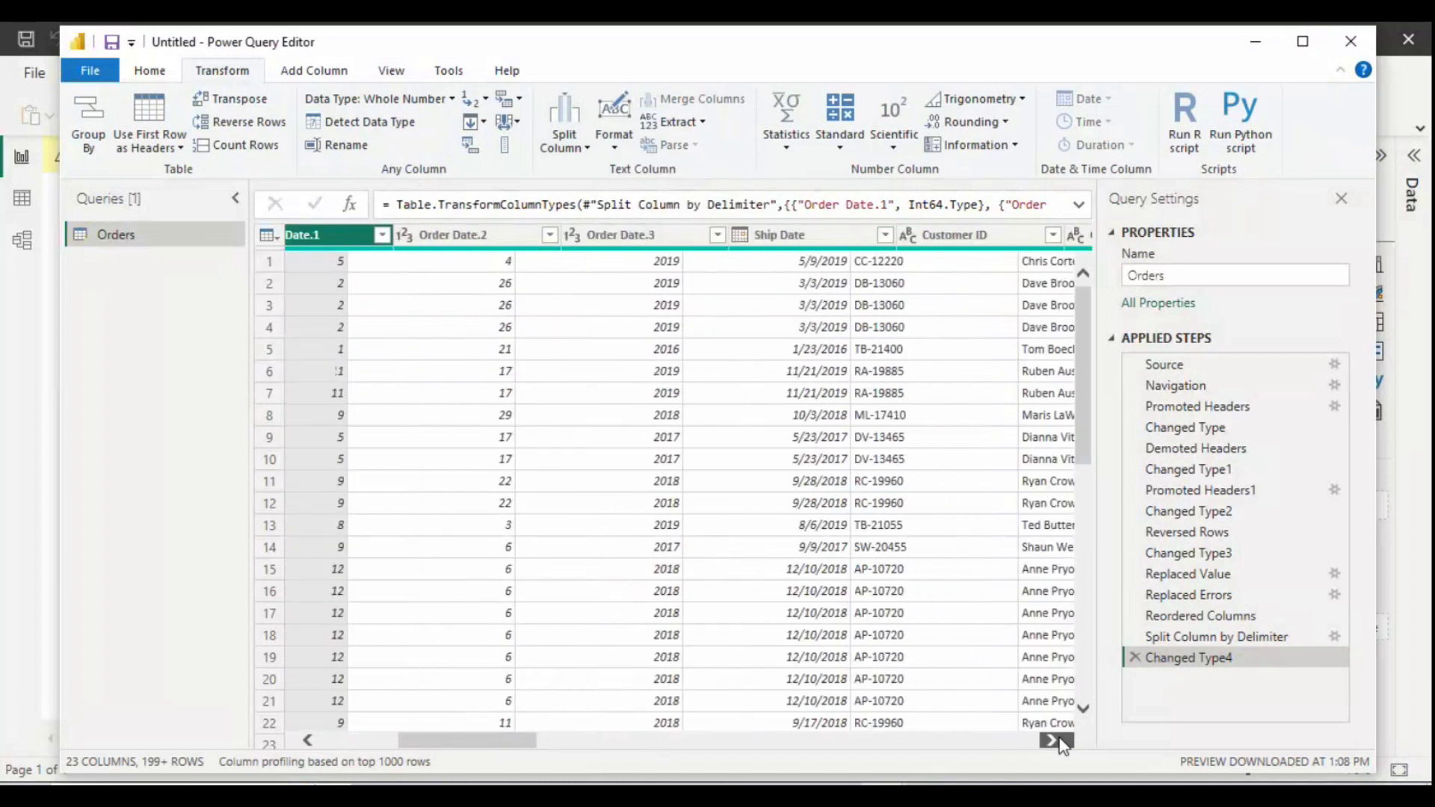
pyautogui.click(1060, 741)
pyautogui.click(1060, 740)
pyautogui.click(1060, 741)
pyautogui.click(566, 238)
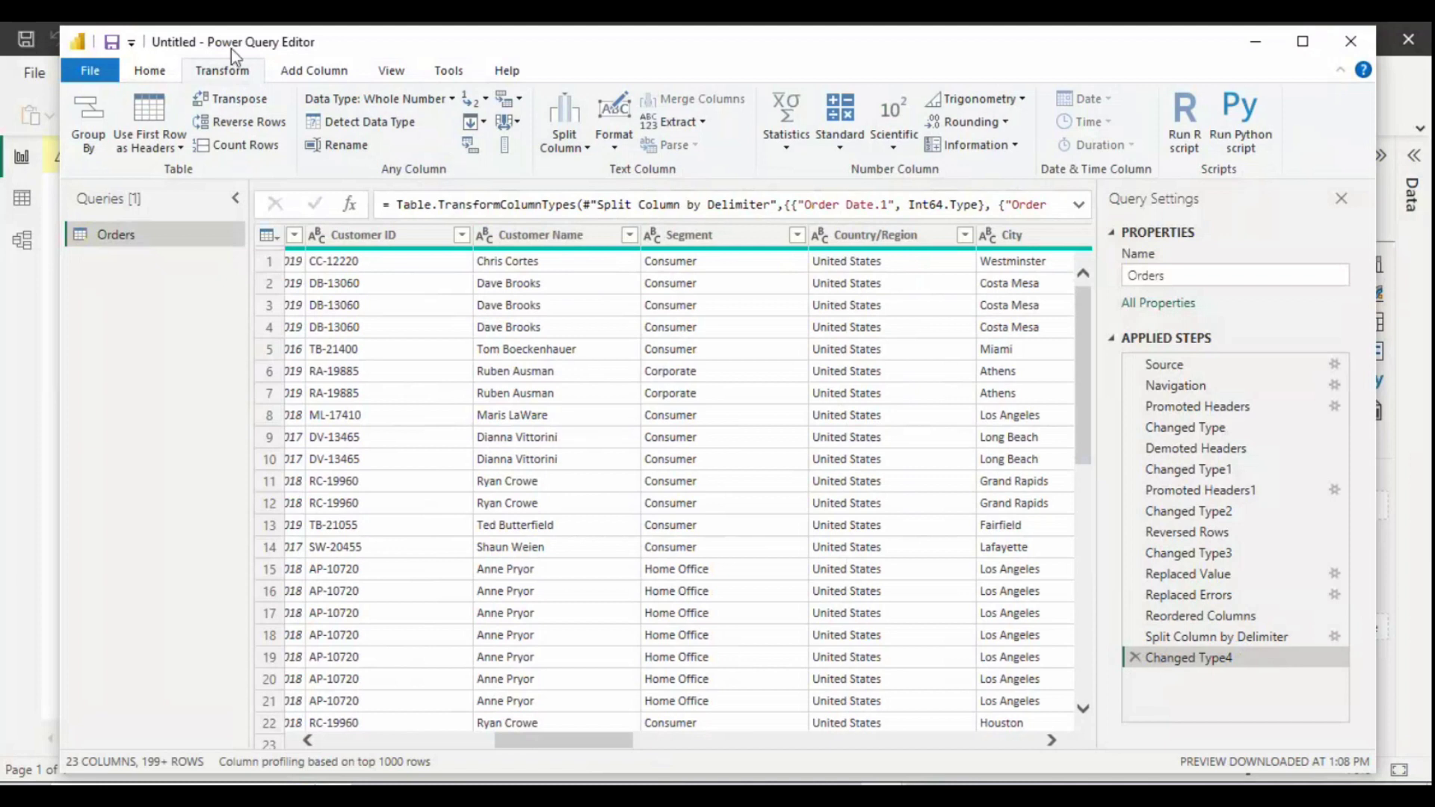
pyautogui.click(172, 75)
pyautogui.click(234, 75)
pyautogui.click(154, 74)
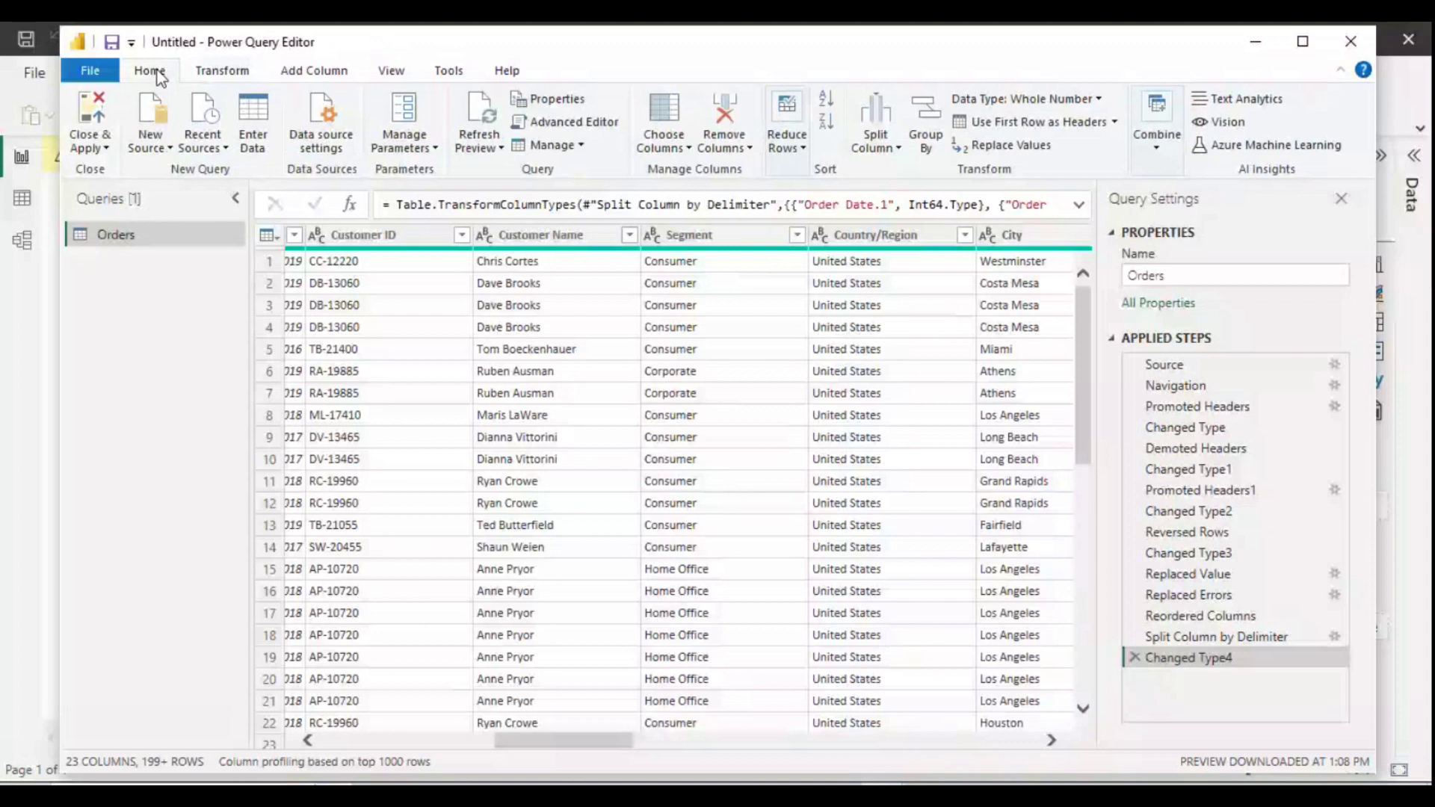
pyautogui.click(247, 70)
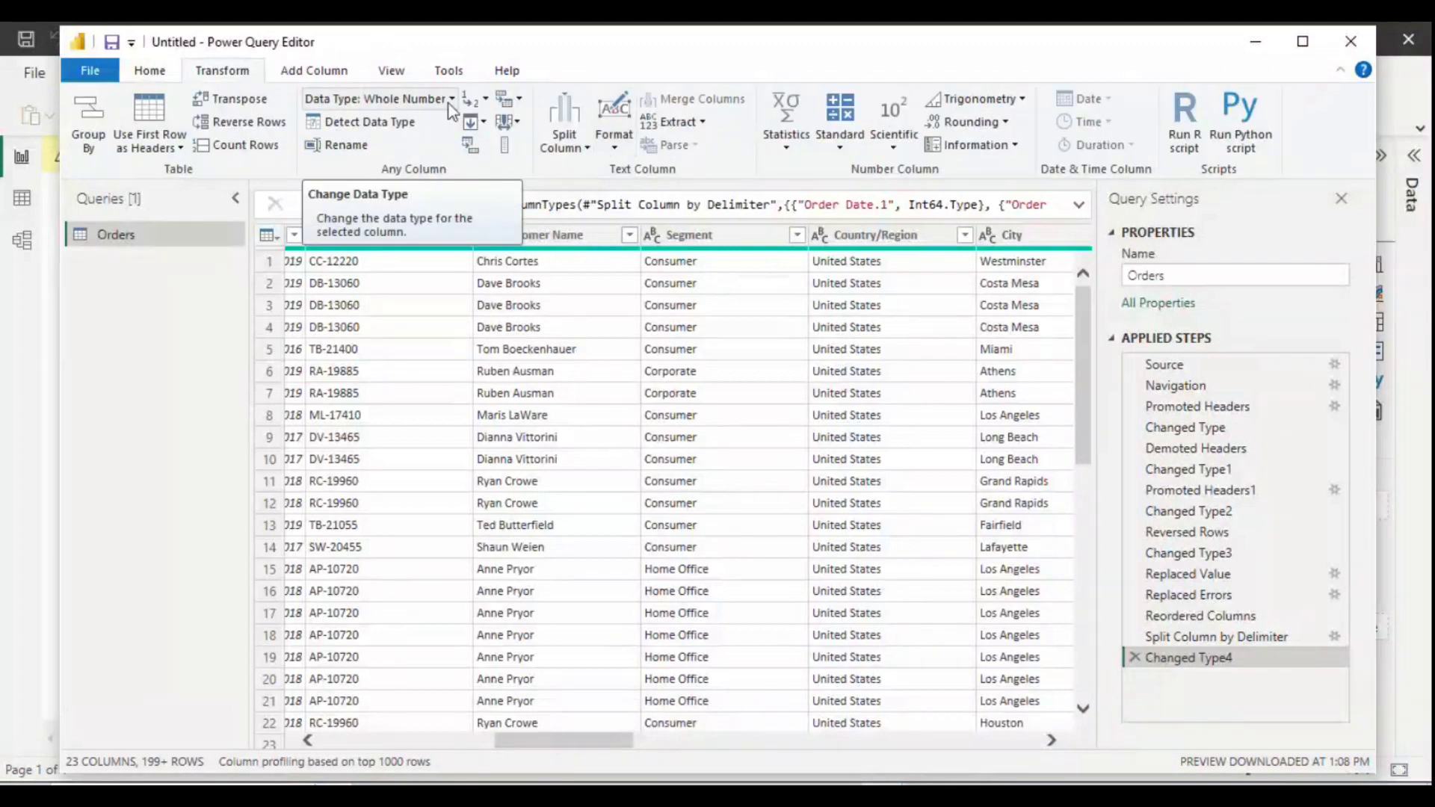
pyautogui.click(385, 97)
pyautogui.click(660, 231)
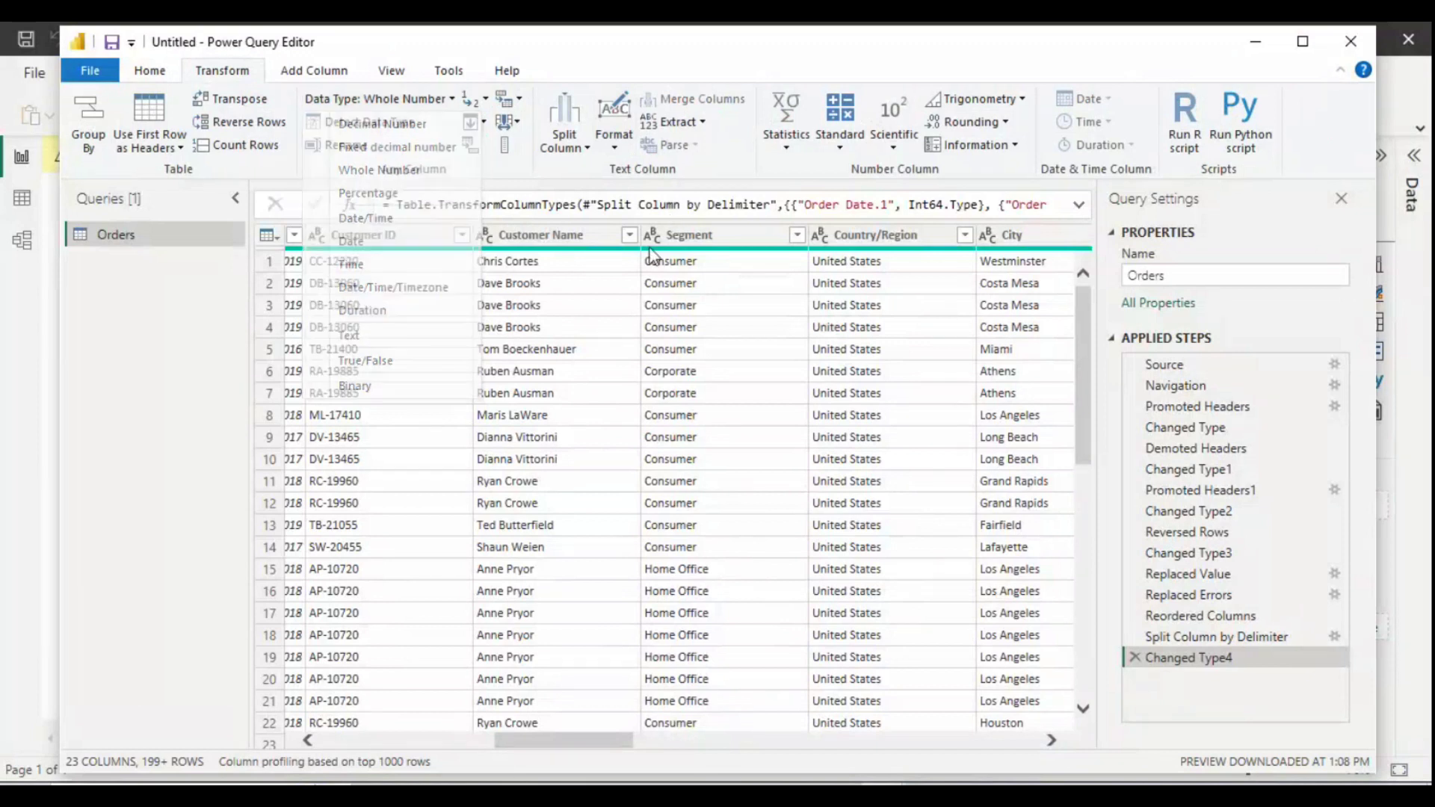
pyautogui.moveTo(654, 255)
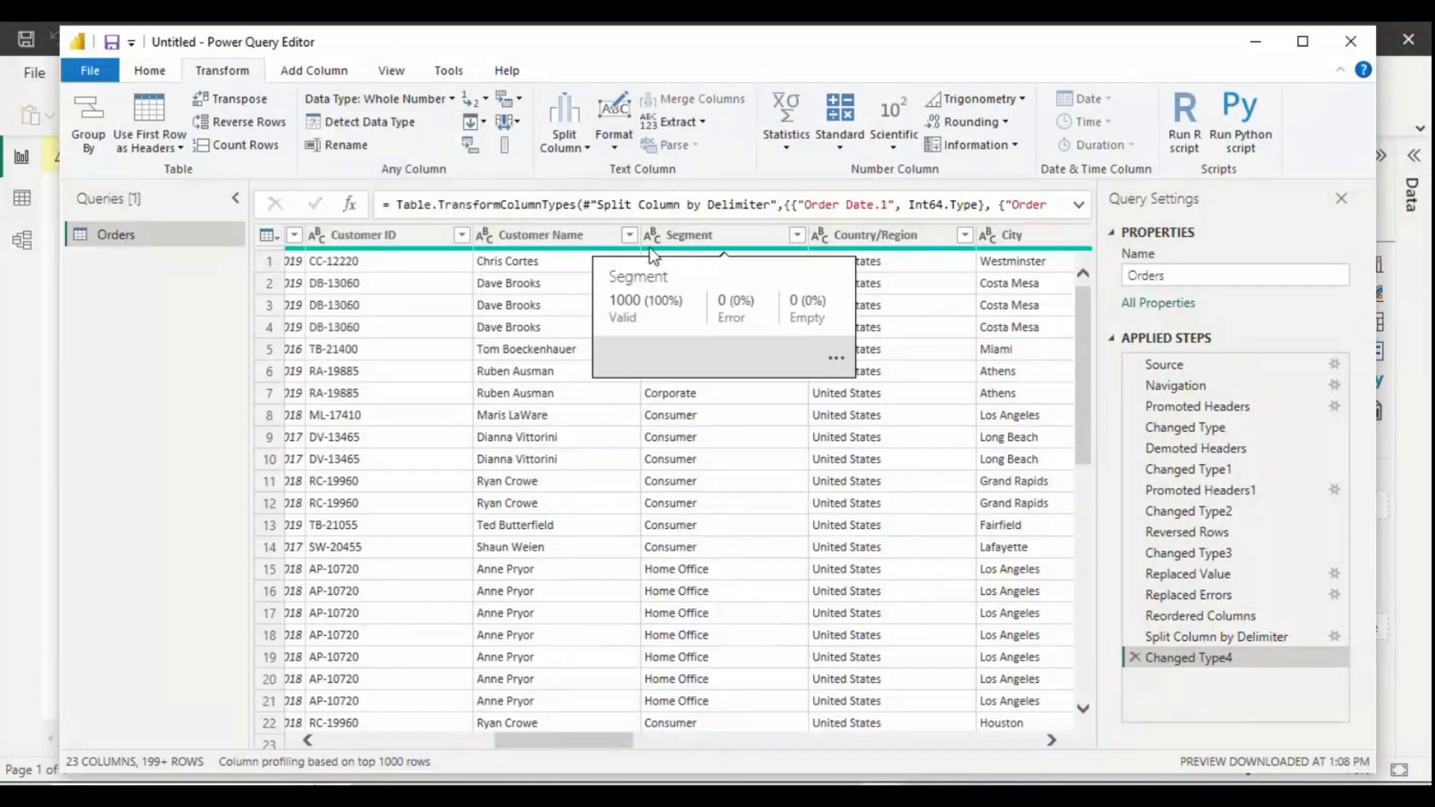
# Step: Convert the Country/Region column's text to lowercase
pyautogui.click(901, 238)
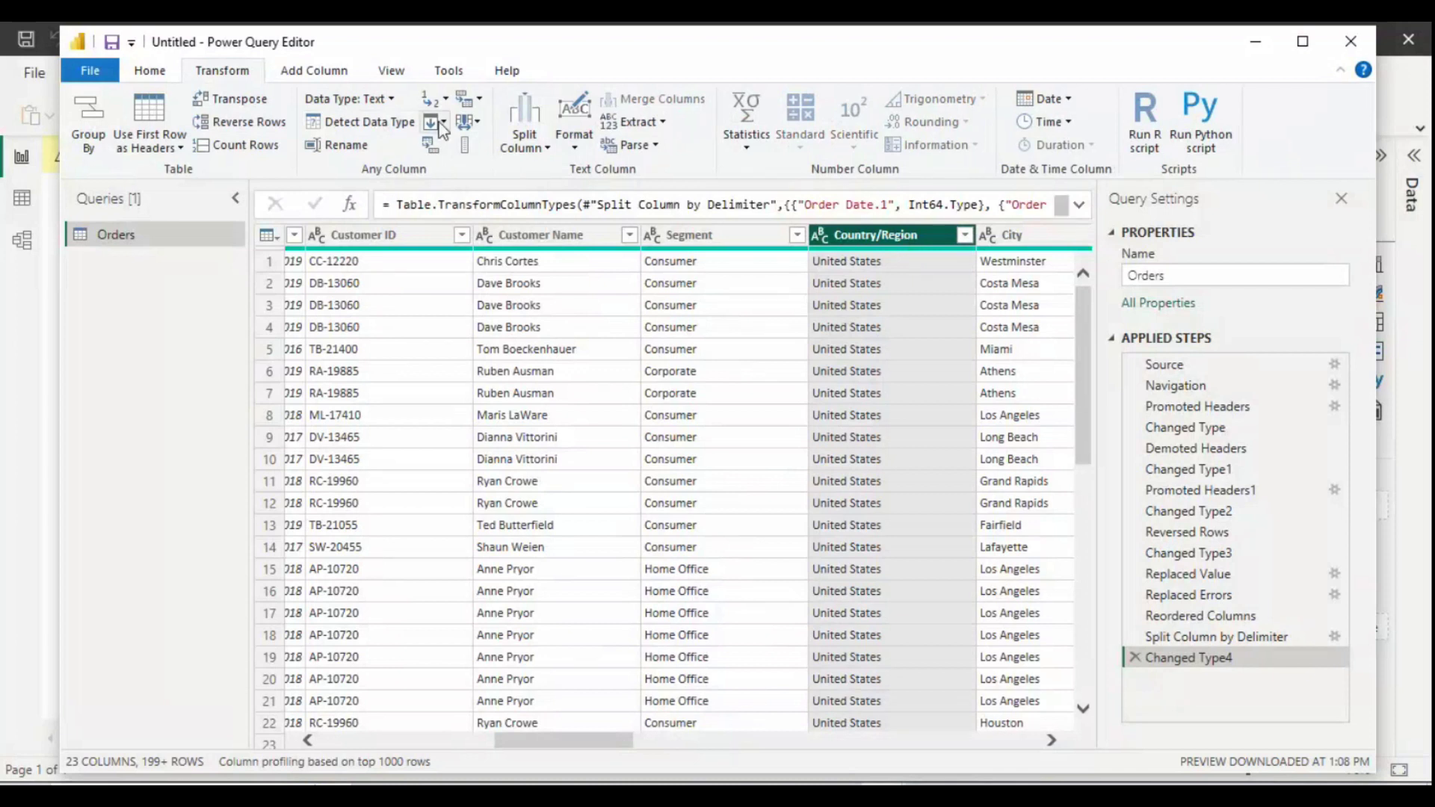
pyautogui.click(576, 149)
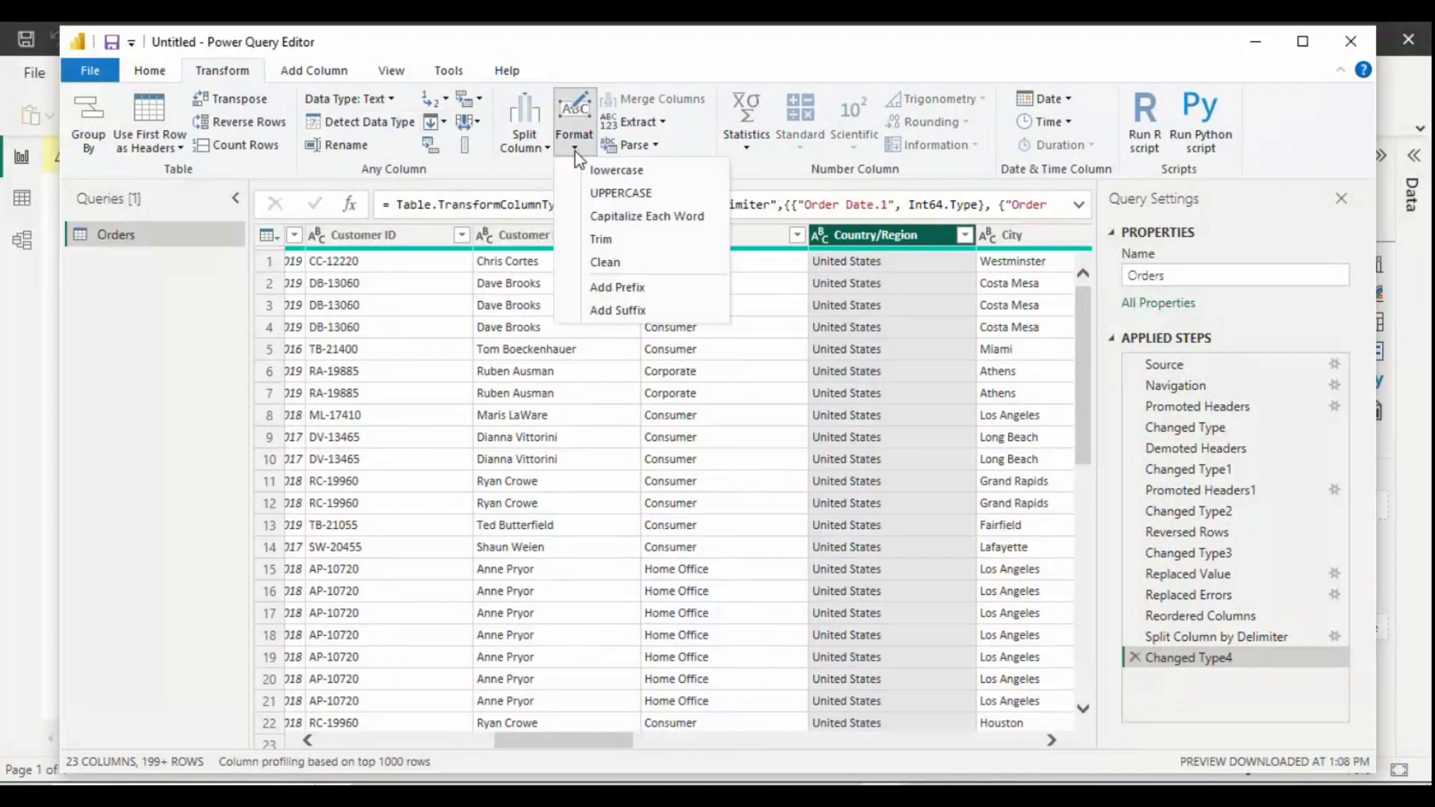
pyautogui.click(635, 170)
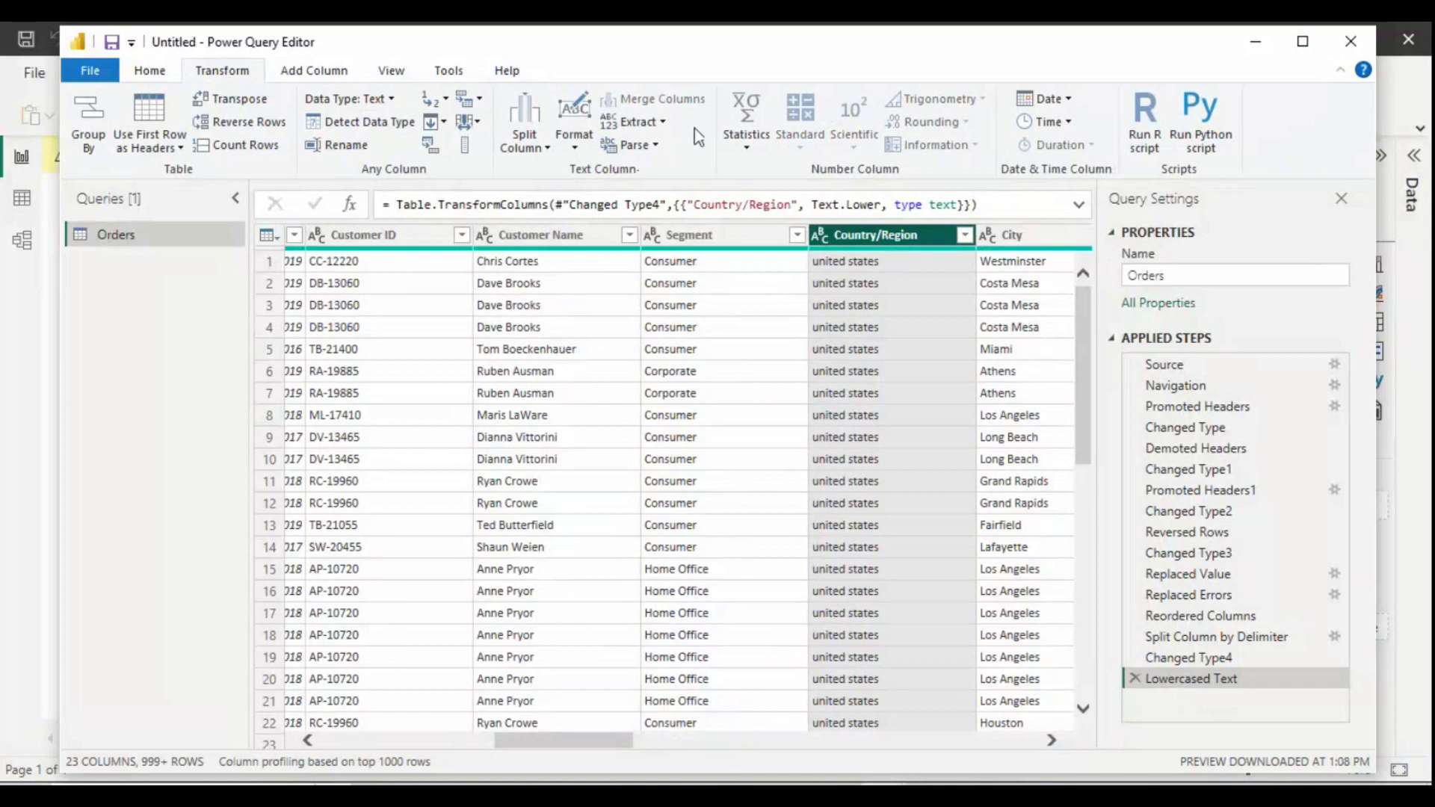
# Step: Try extracting the first 3 characters of the Country/Region column and delete that extraction step
pyautogui.click(643, 122)
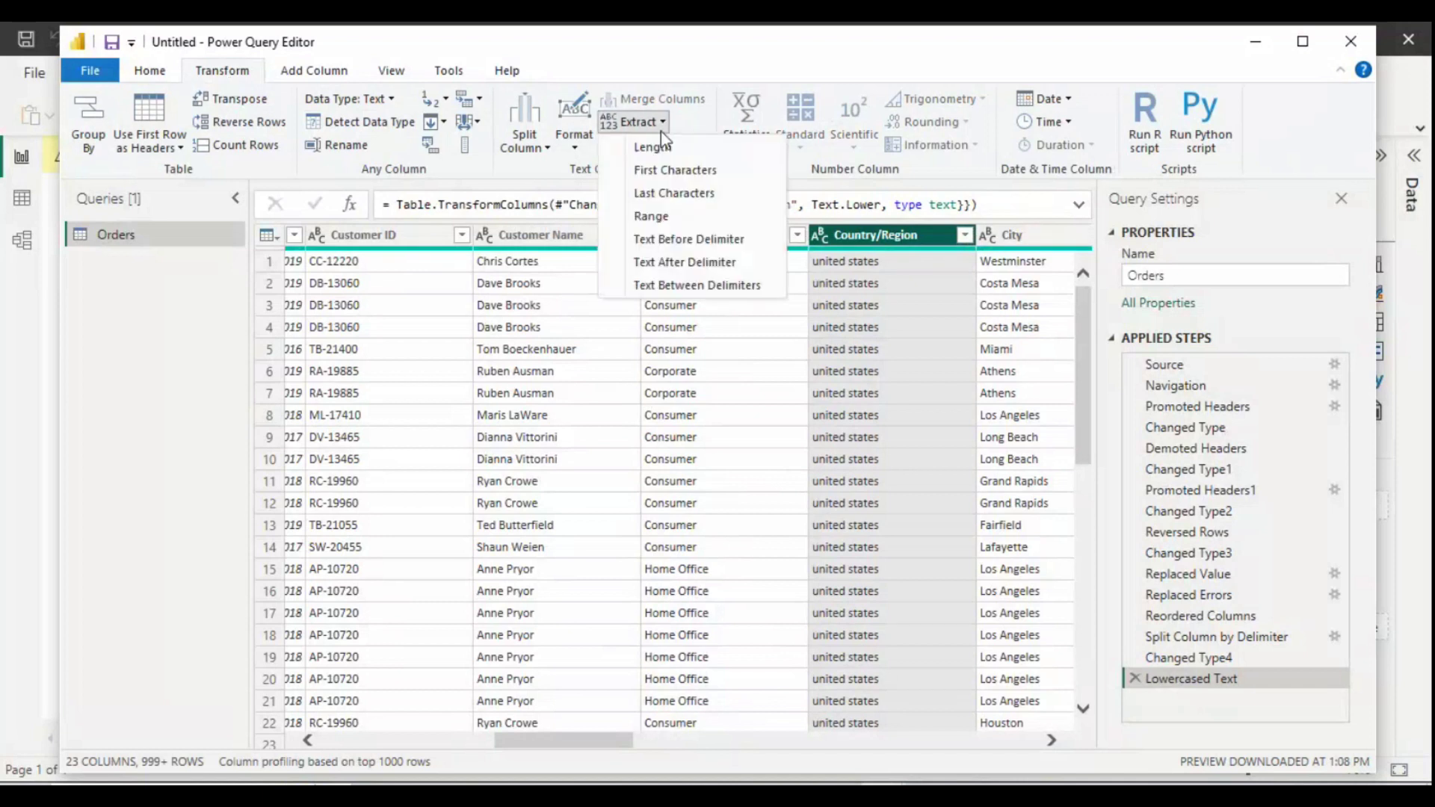
pyautogui.click(675, 170)
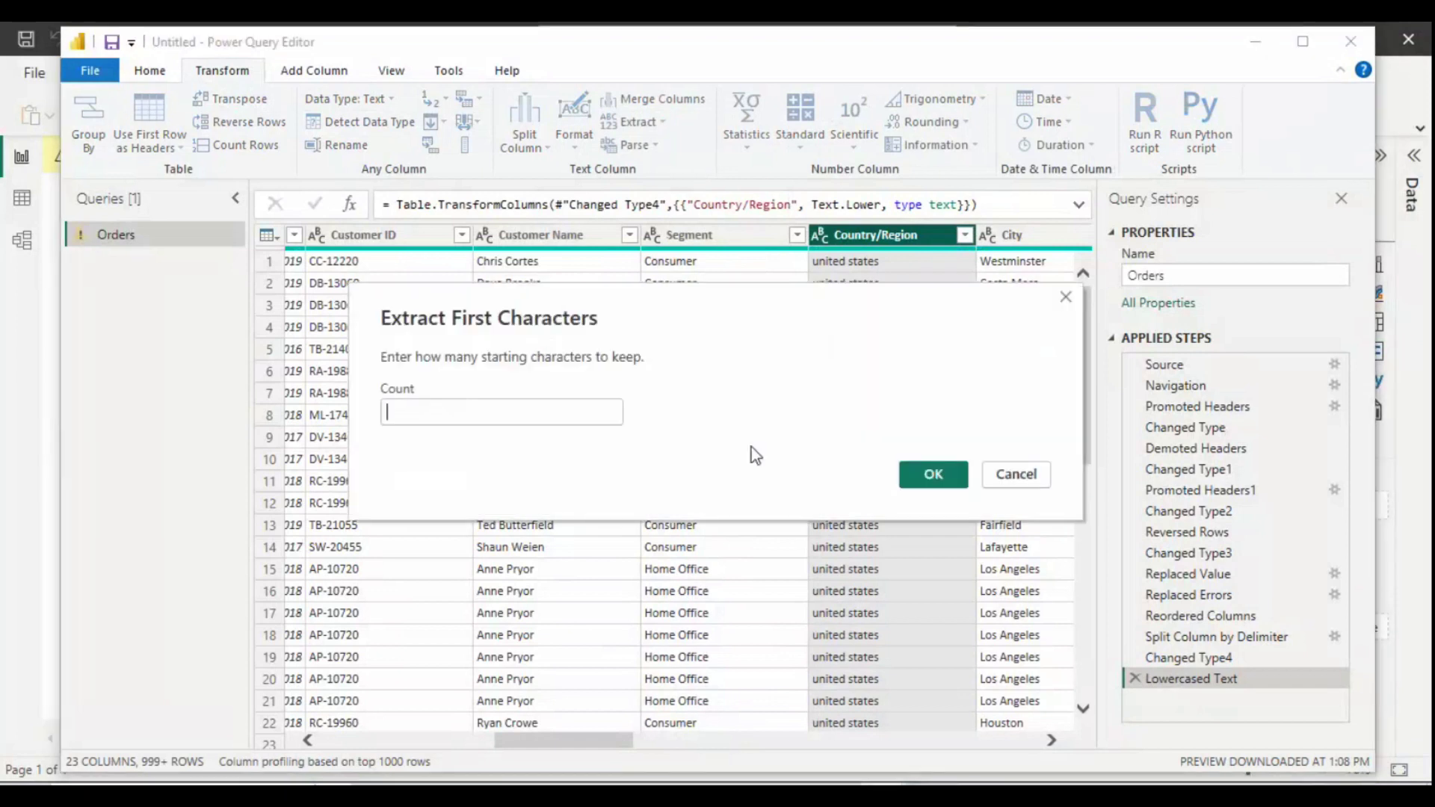
pyautogui.write('3')
pyautogui.press('Return')
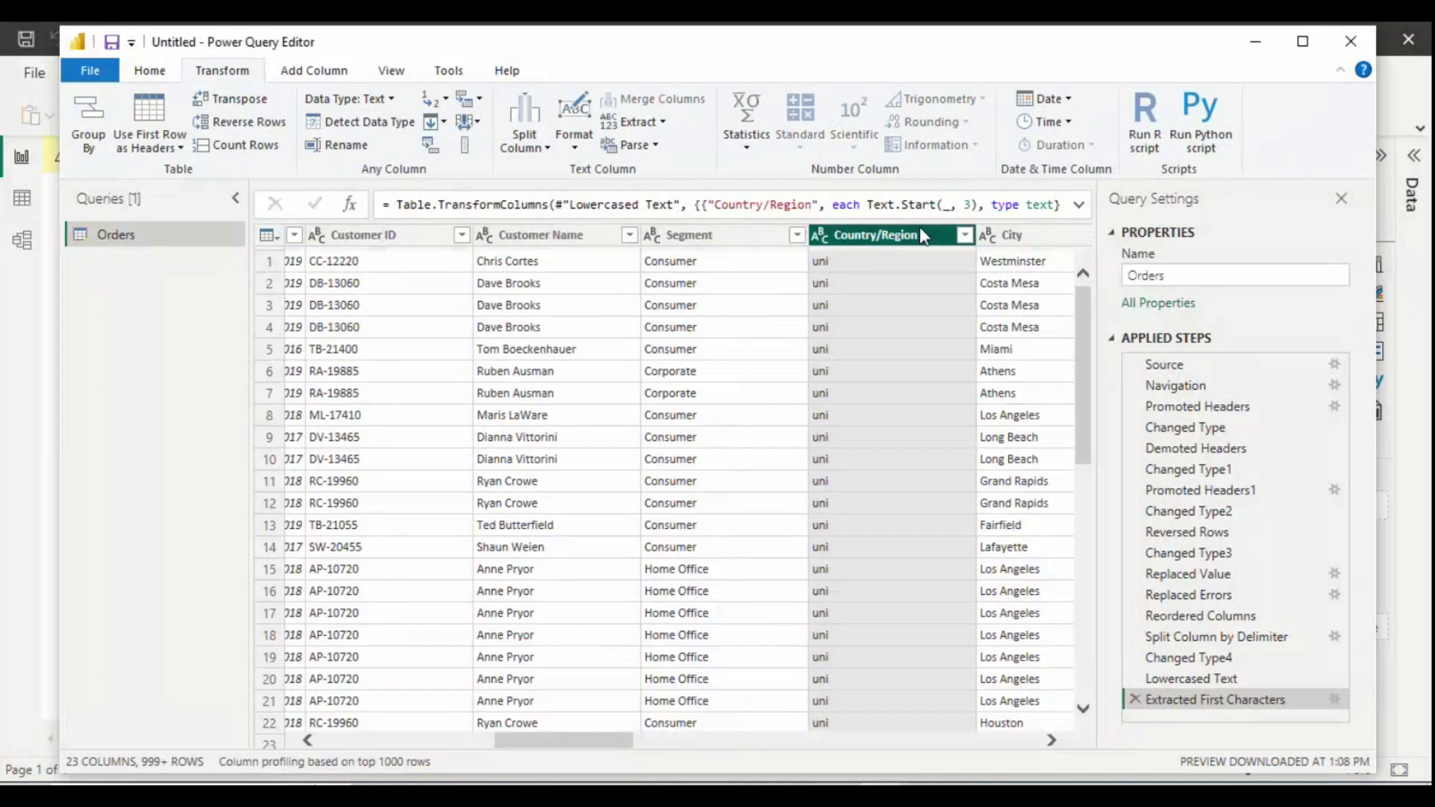
pyautogui.click(656, 124)
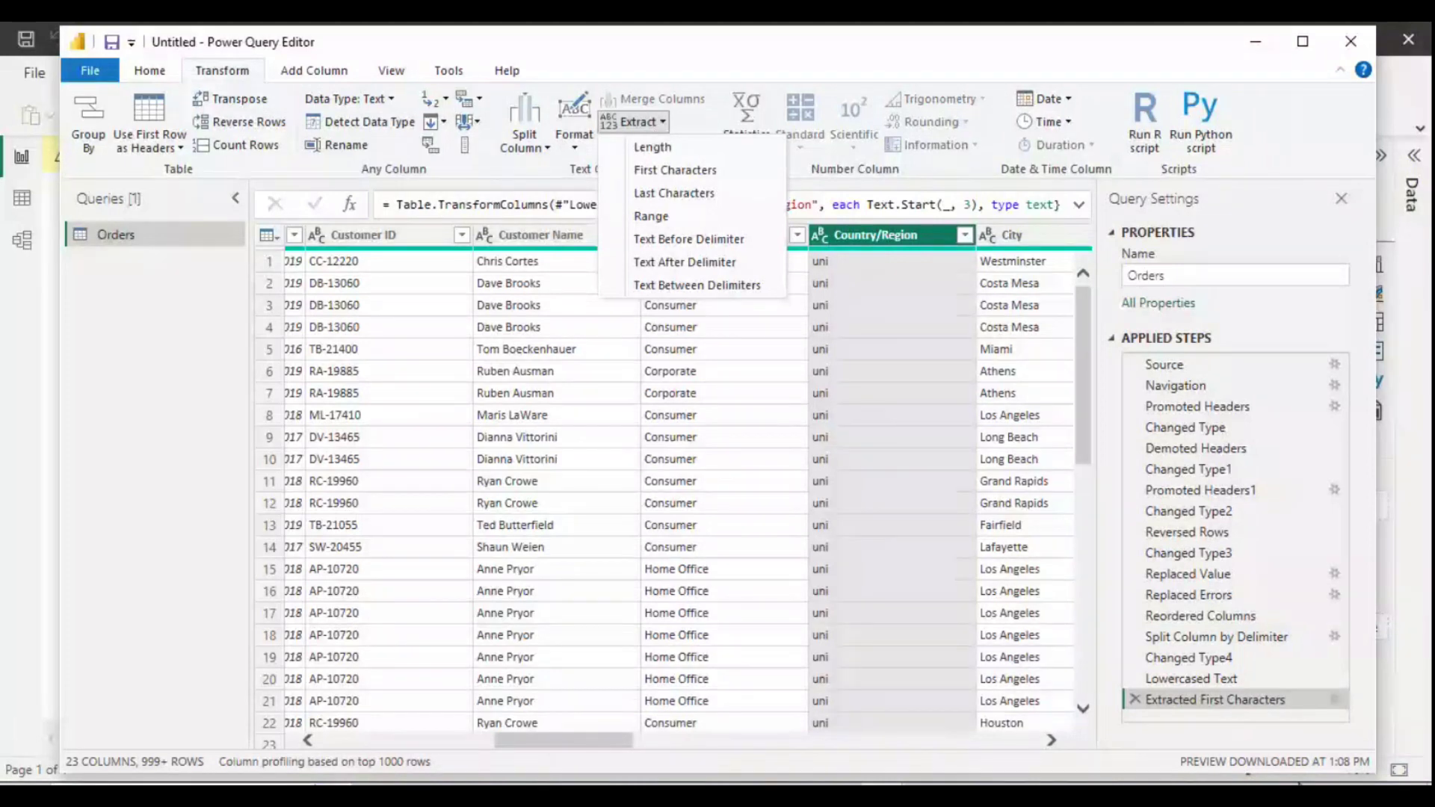
pyautogui.click(1143, 701)
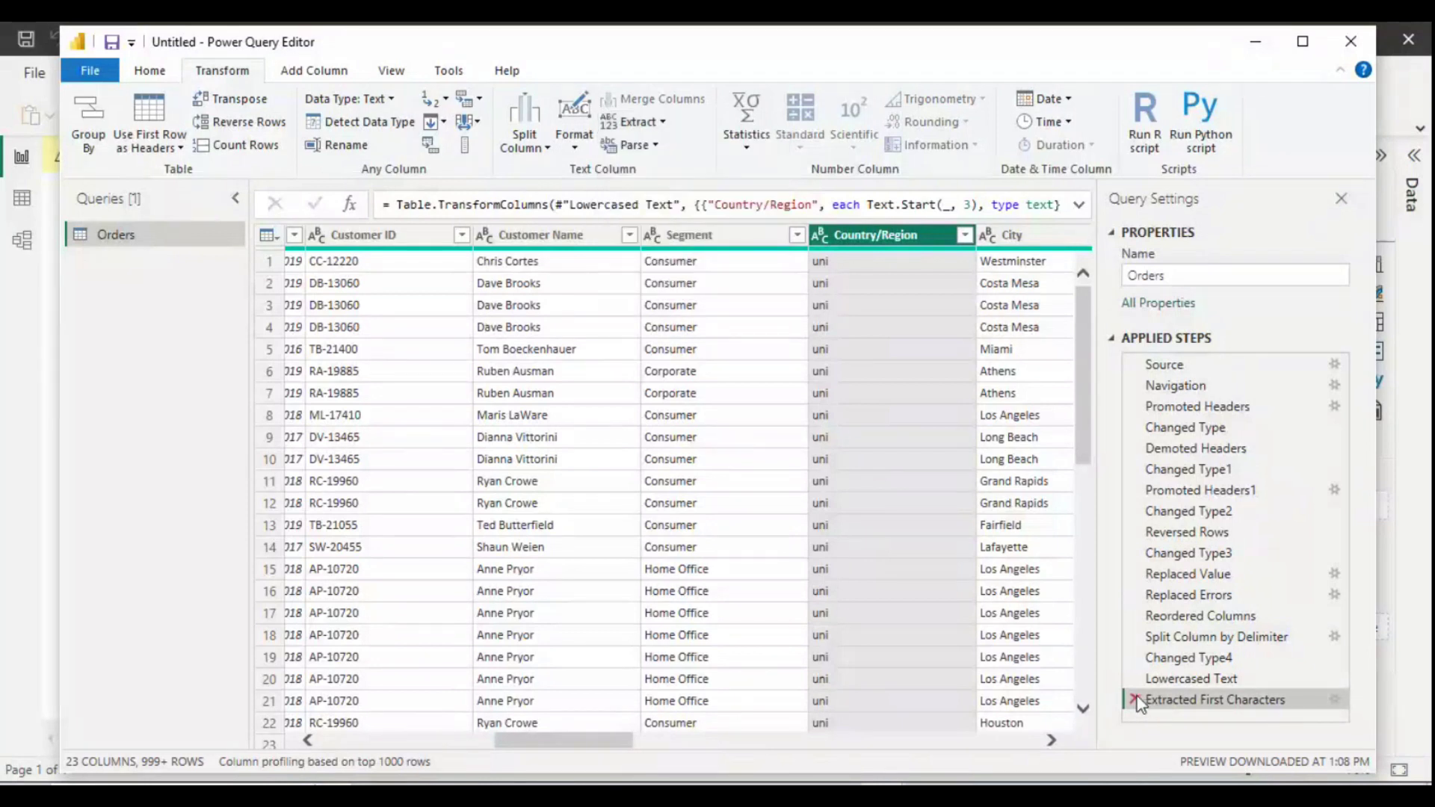
pyautogui.click(1134, 700)
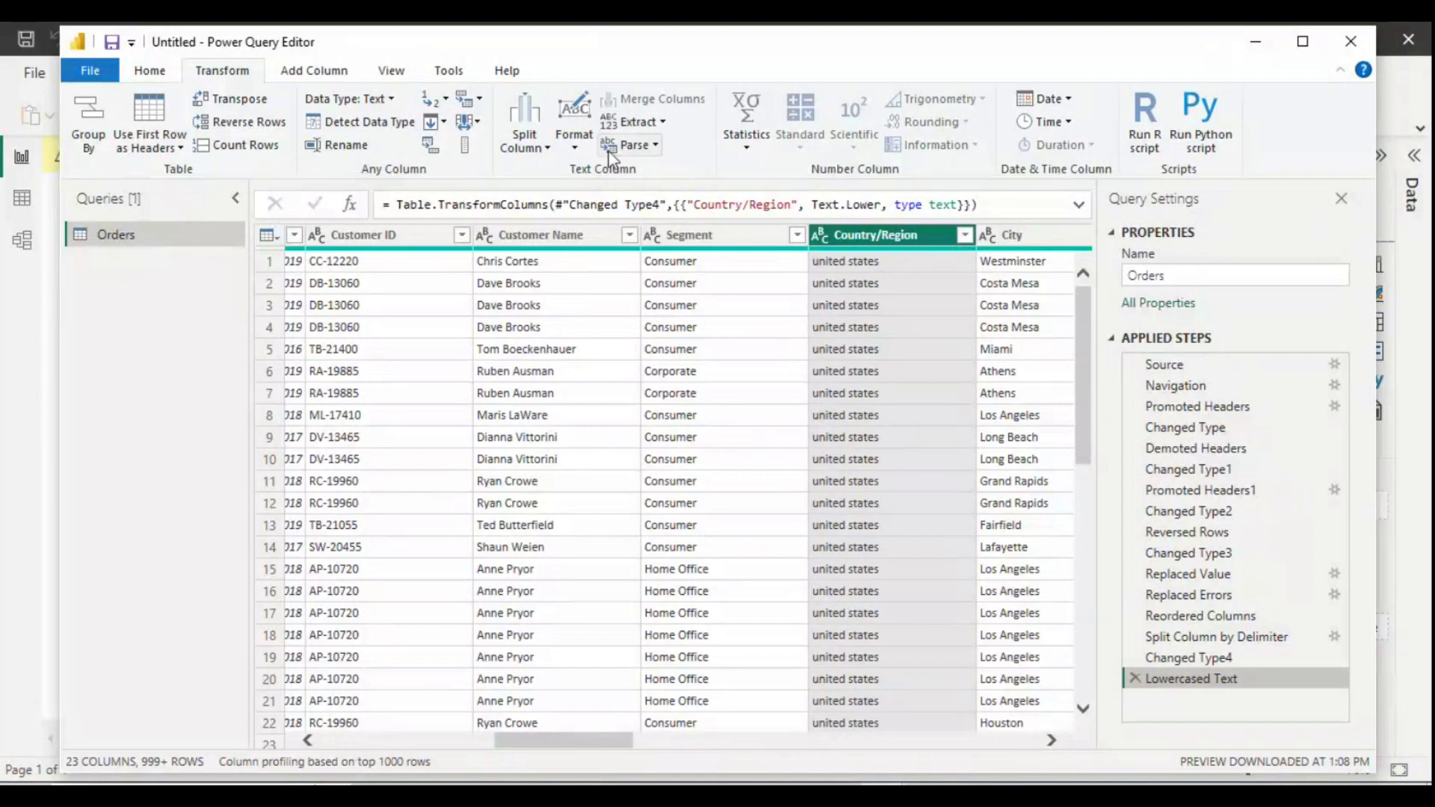
# Step: Replace the Country/Region values with their text length and check the column's filter list without applying a filter
pyautogui.click(628, 123)
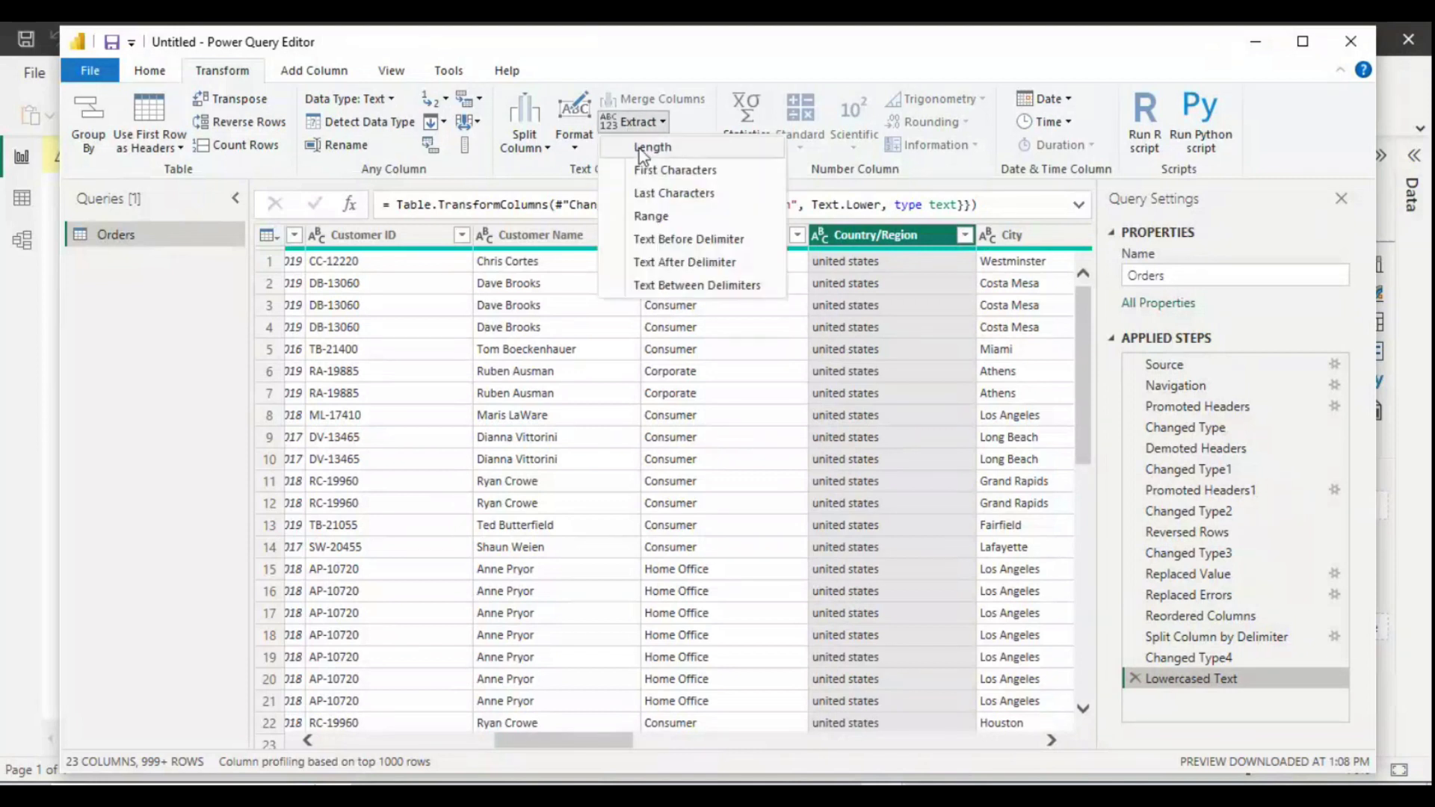
pyautogui.click(639, 150)
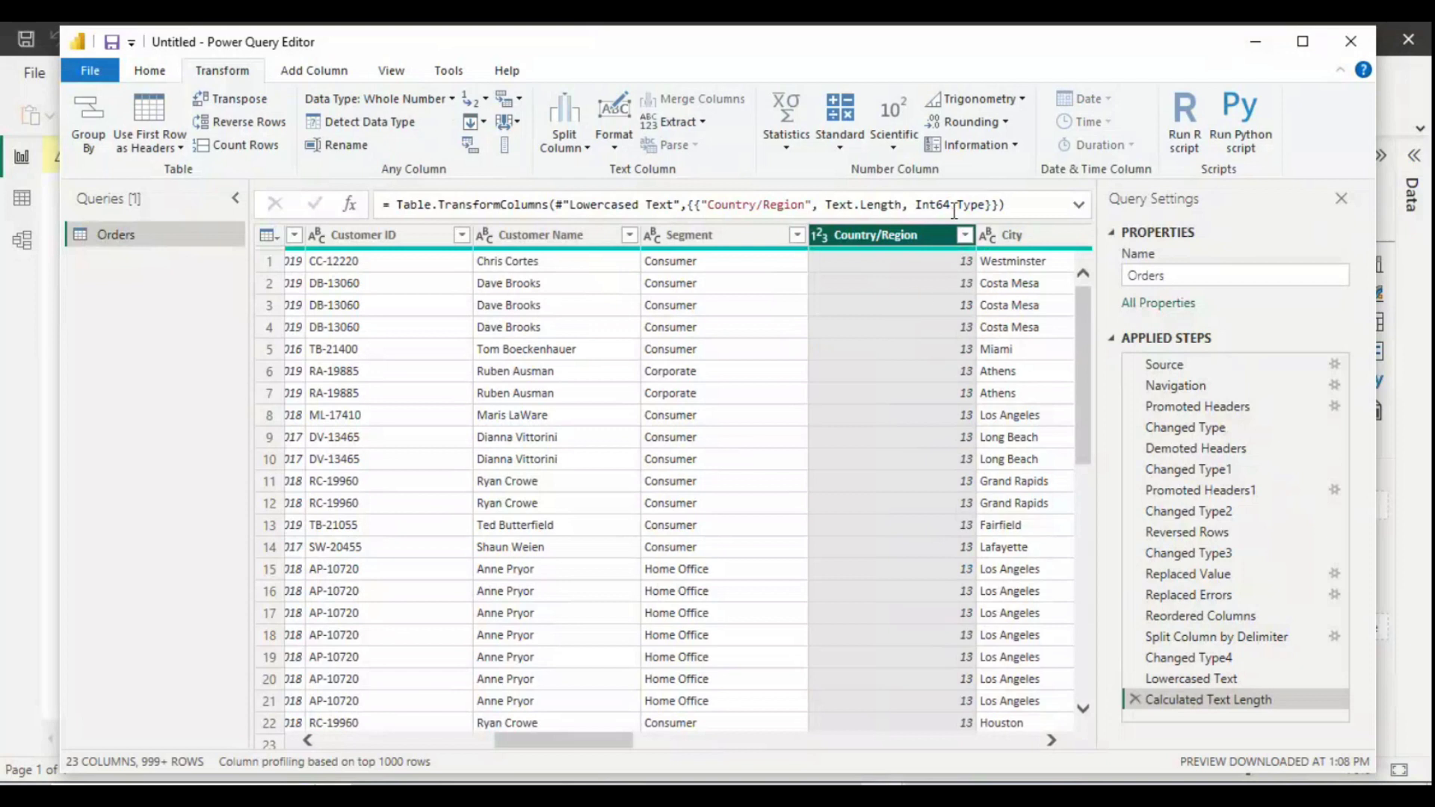
pyautogui.click(965, 235)
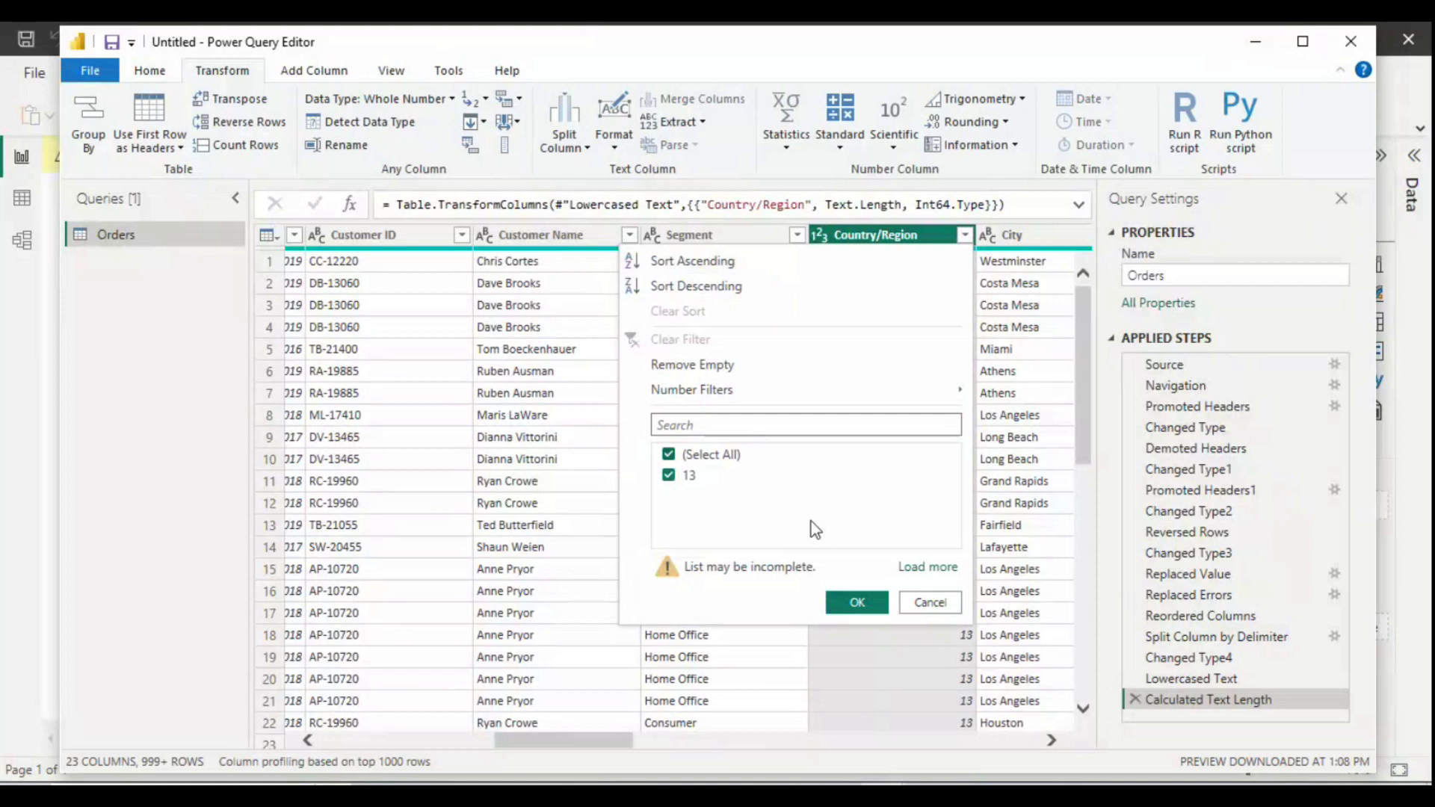
pyautogui.click(930, 602)
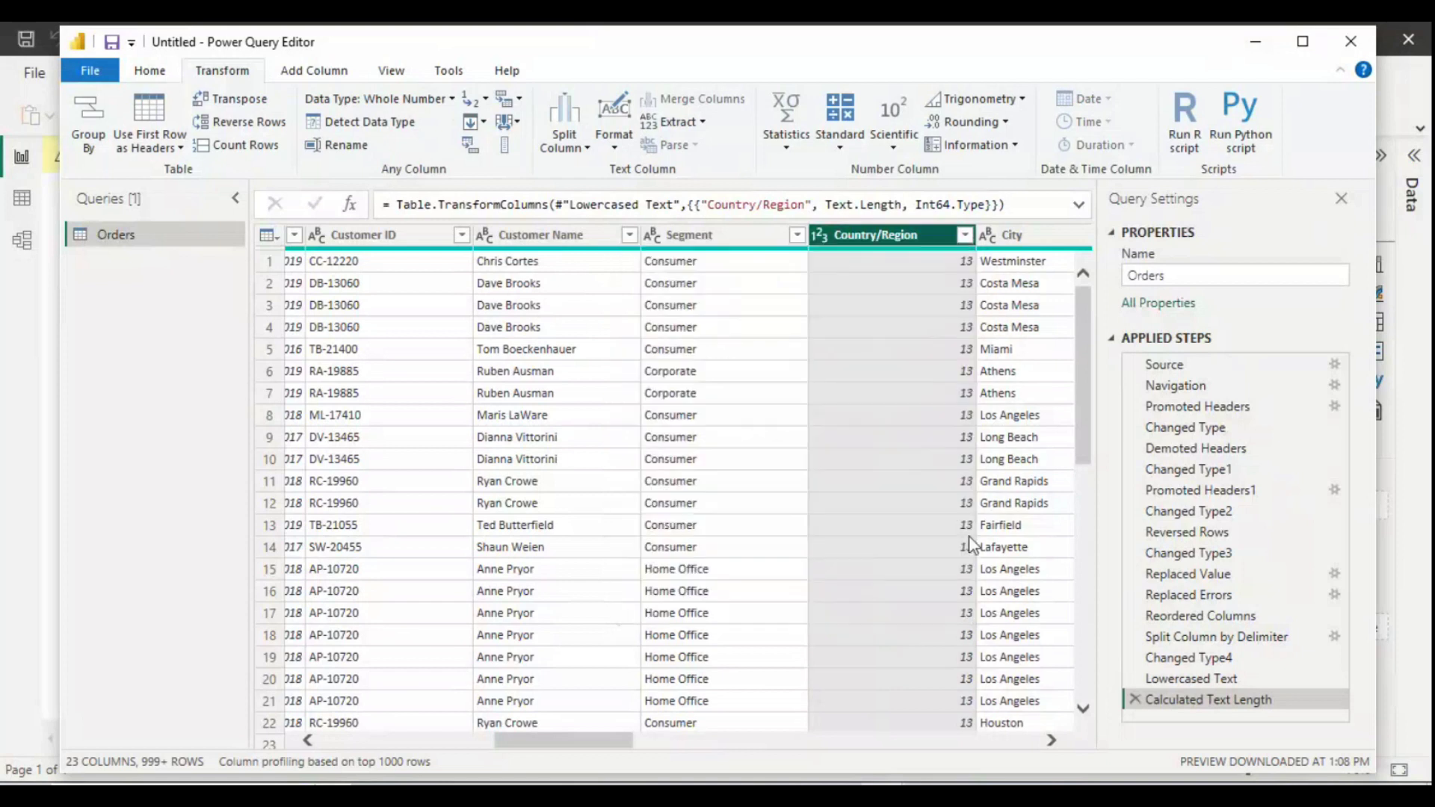
pyautogui.click(688, 126)
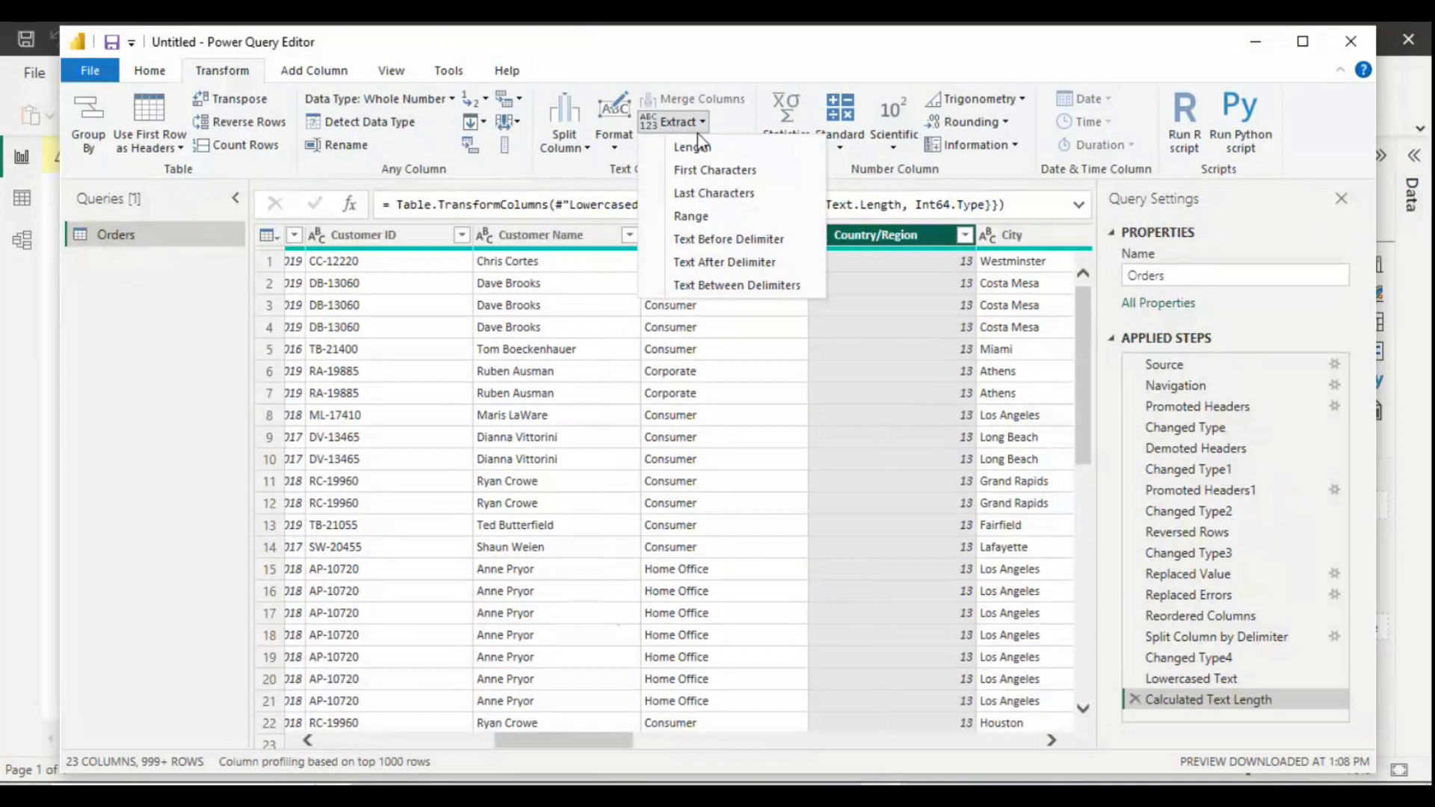
pyautogui.click(711, 170)
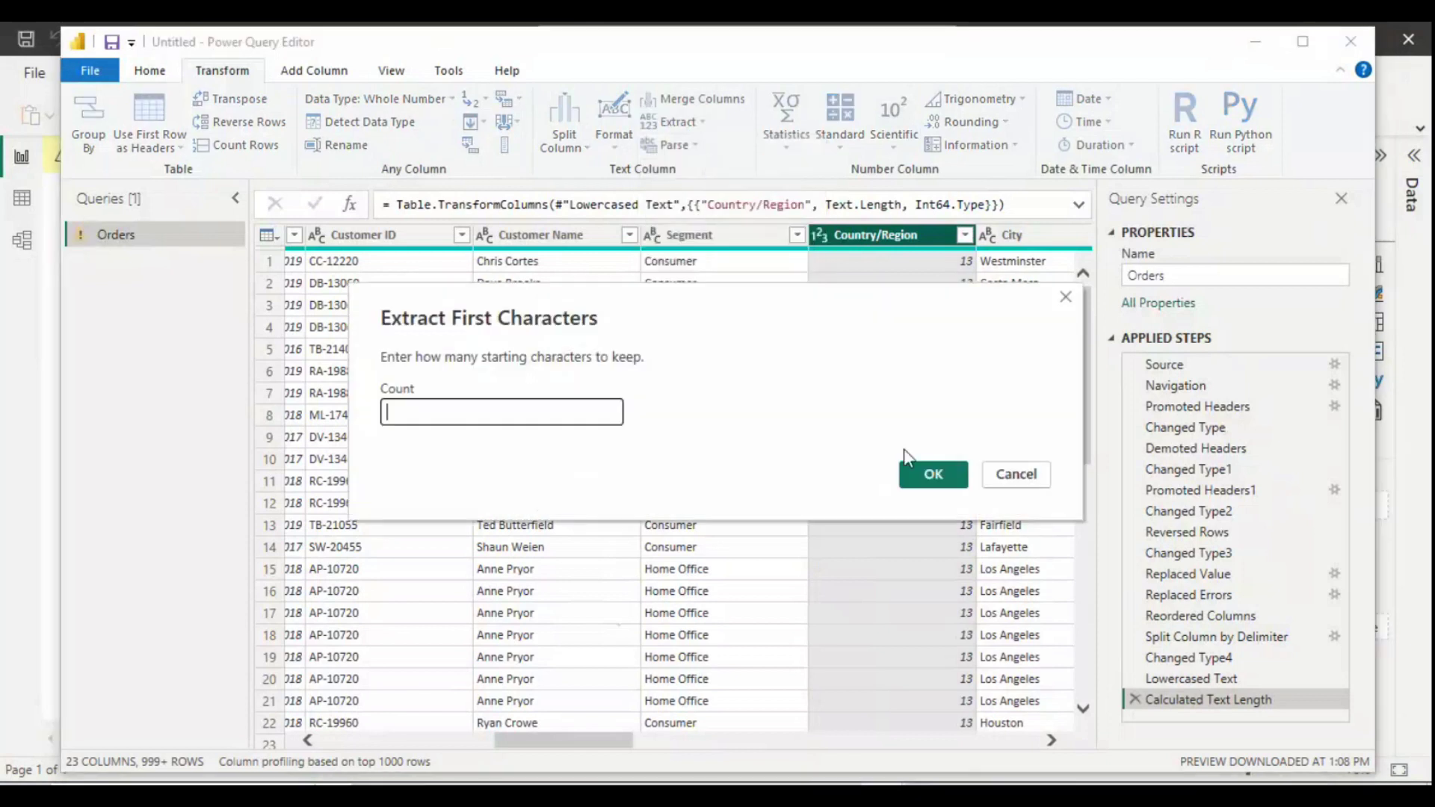
pyautogui.click(1021, 474)
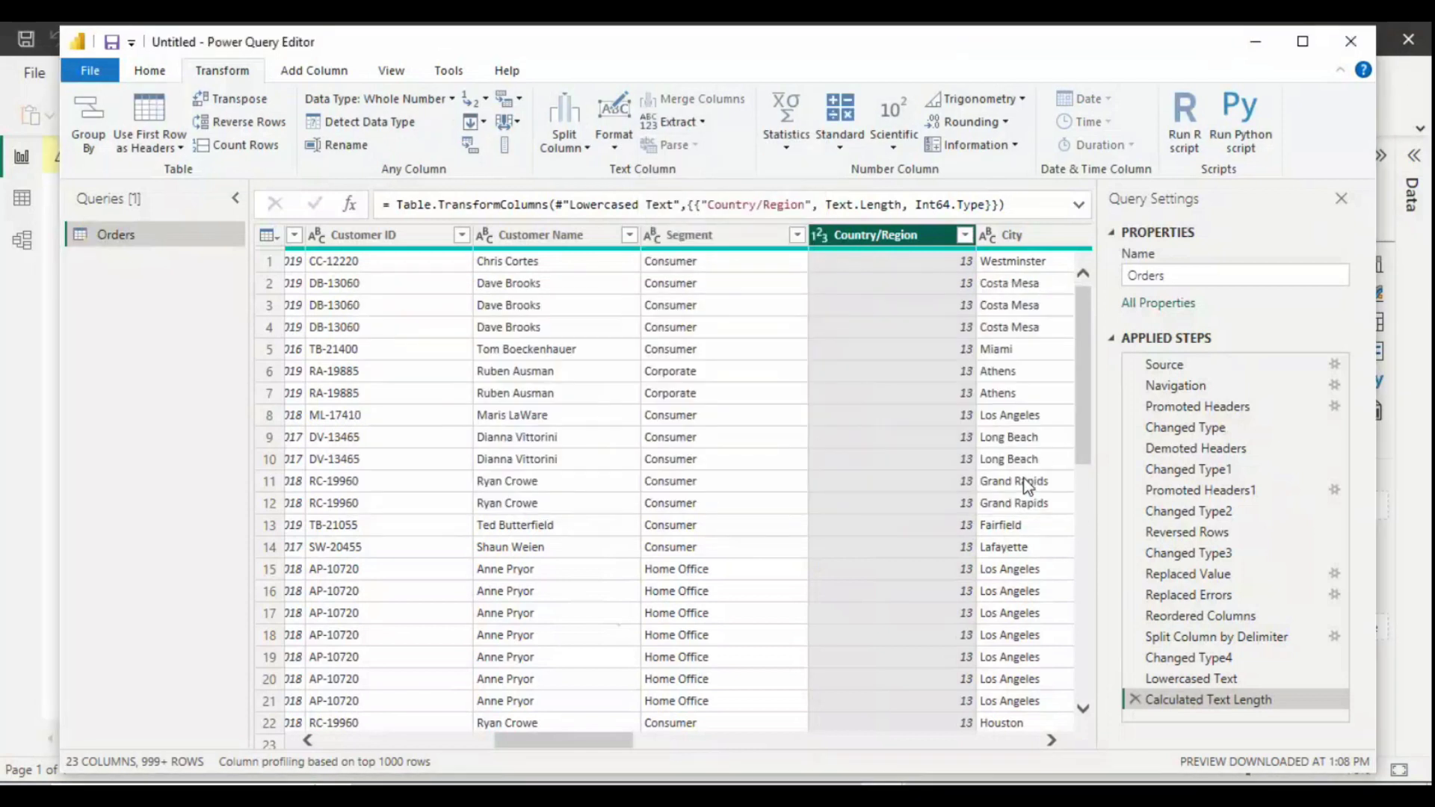
# Step: Delete the Calculated Text Length and Lowercased Text steps from the Orders query
pyautogui.click(1133, 700)
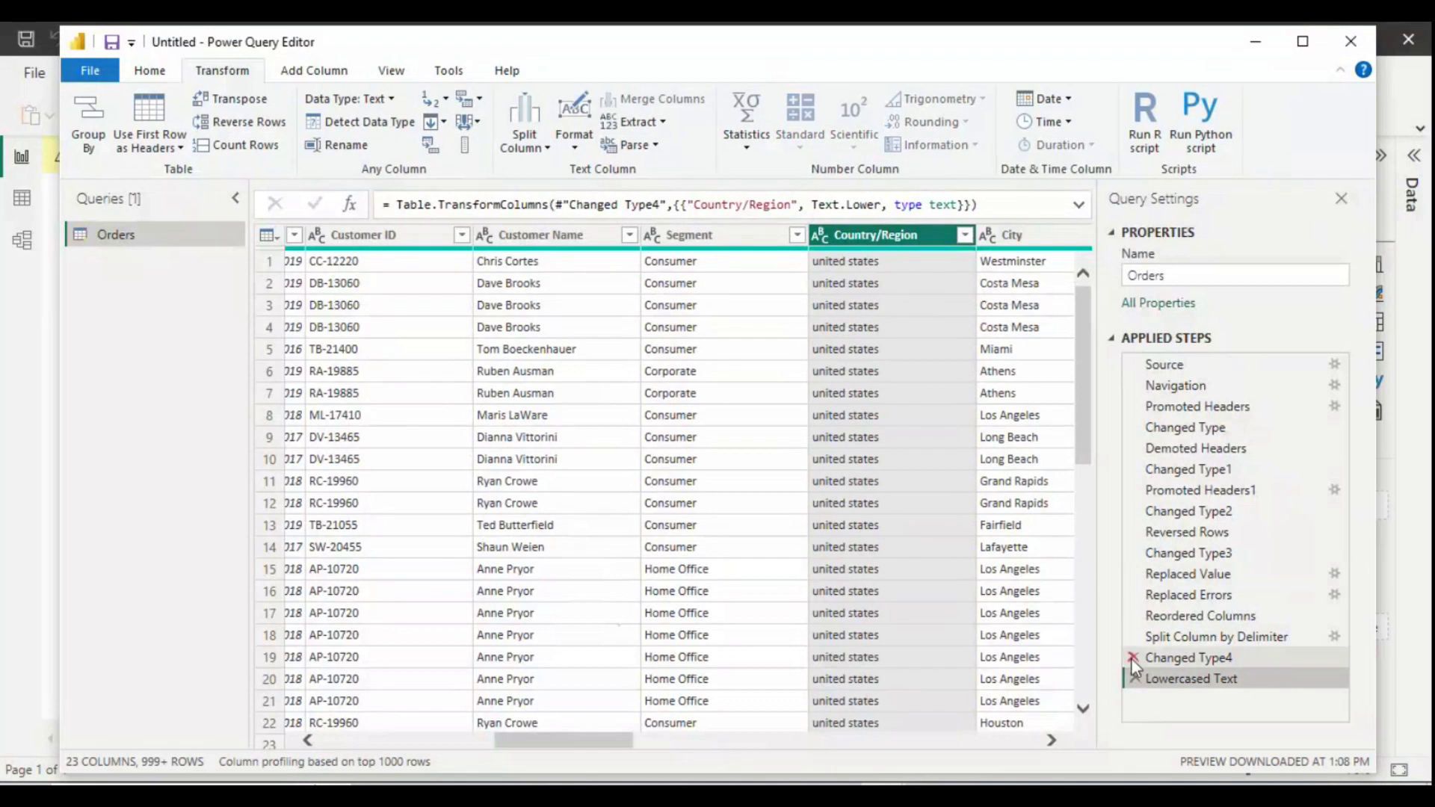
pyautogui.click(1134, 679)
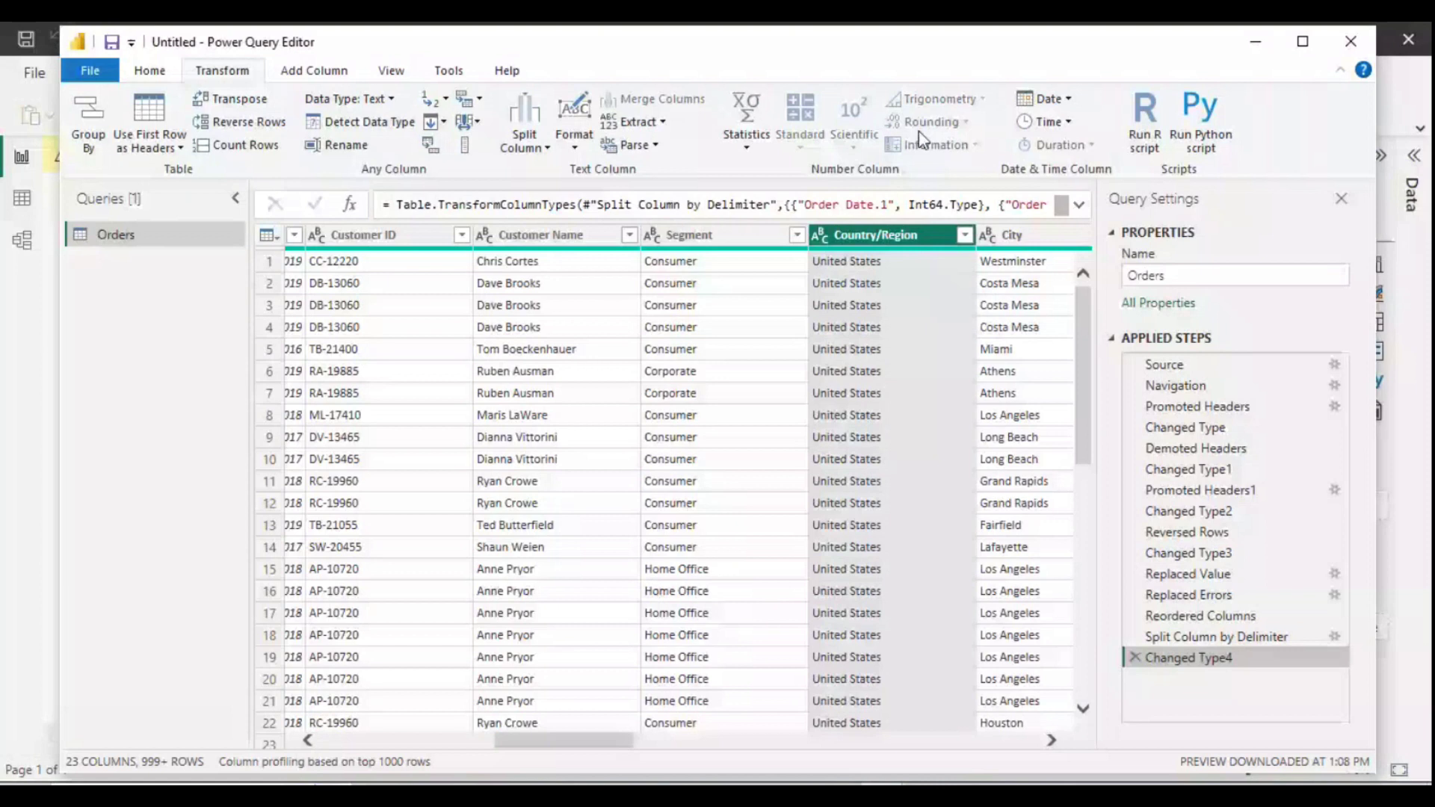
# Step: Try extracting the first 4 characters of the Country/Region column and delete that extraction step
pyautogui.click(636, 122)
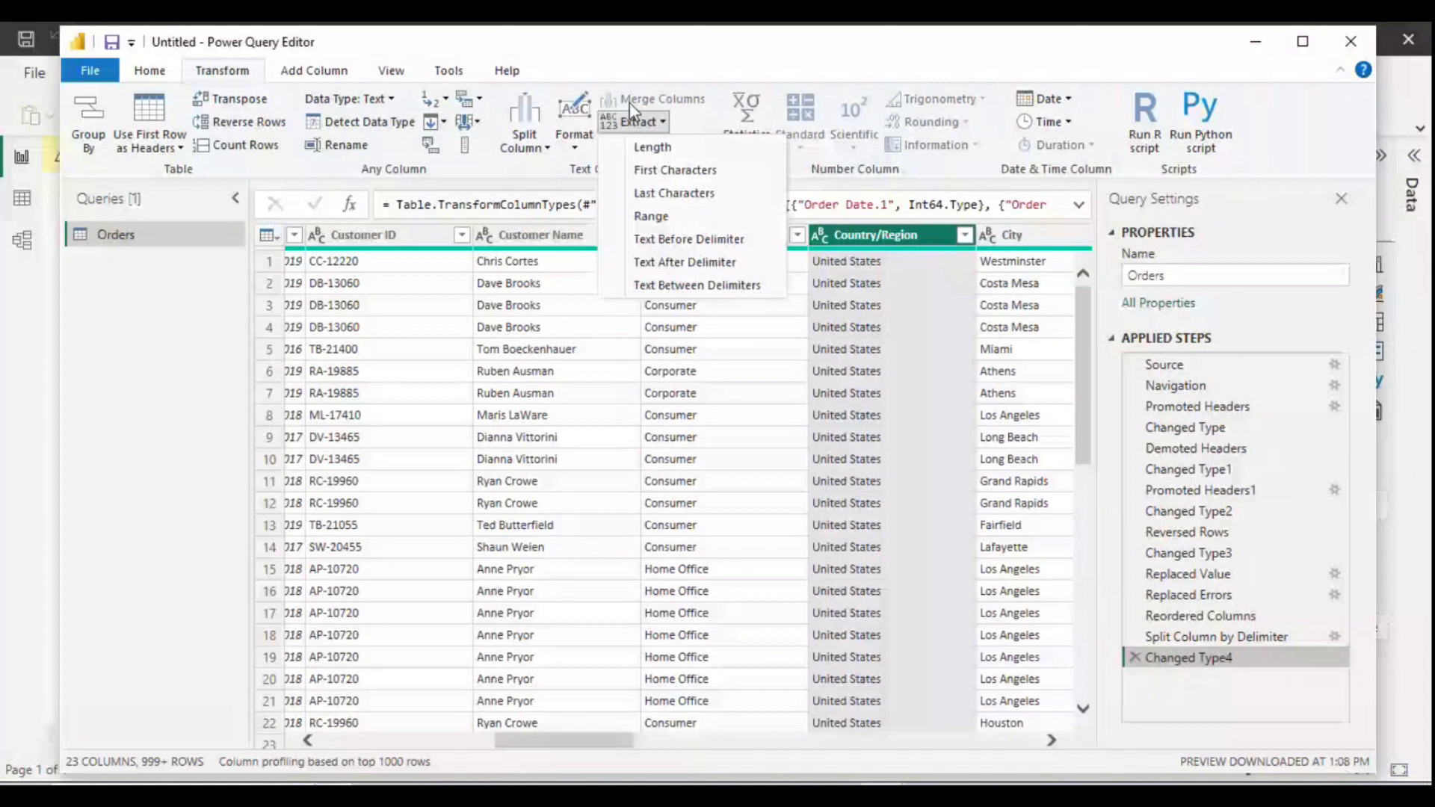
pyautogui.click(675, 171)
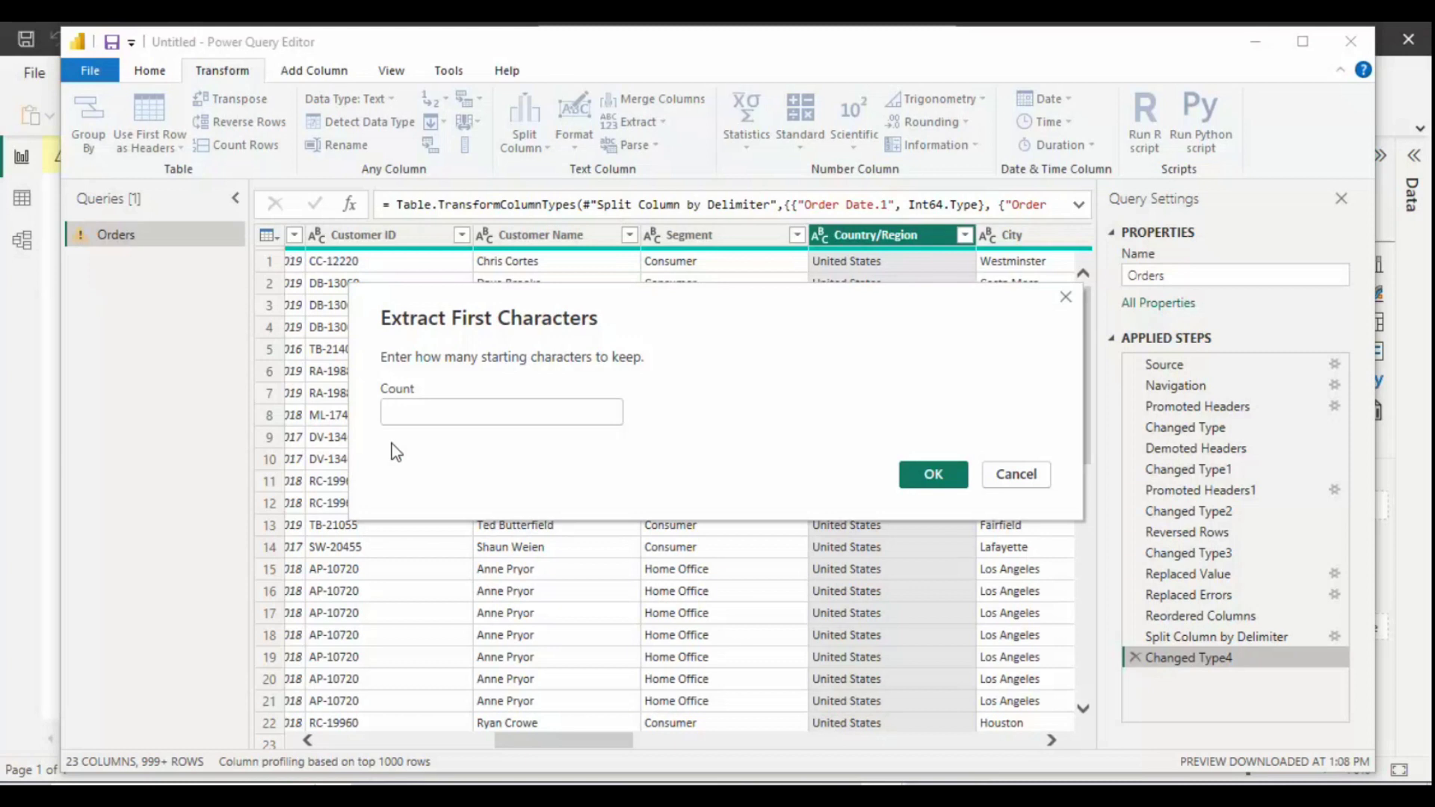
pyautogui.write('4')
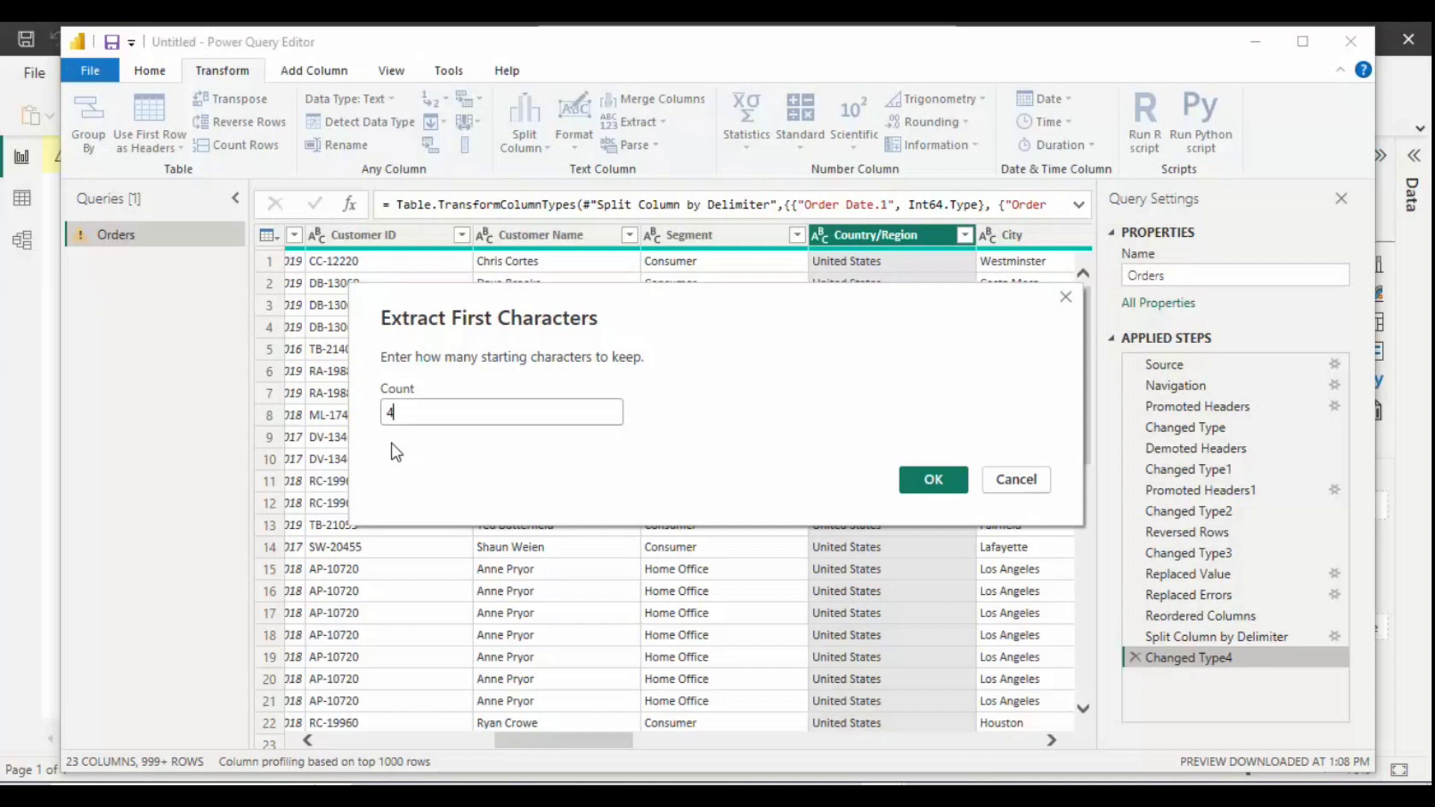
pyautogui.click(927, 482)
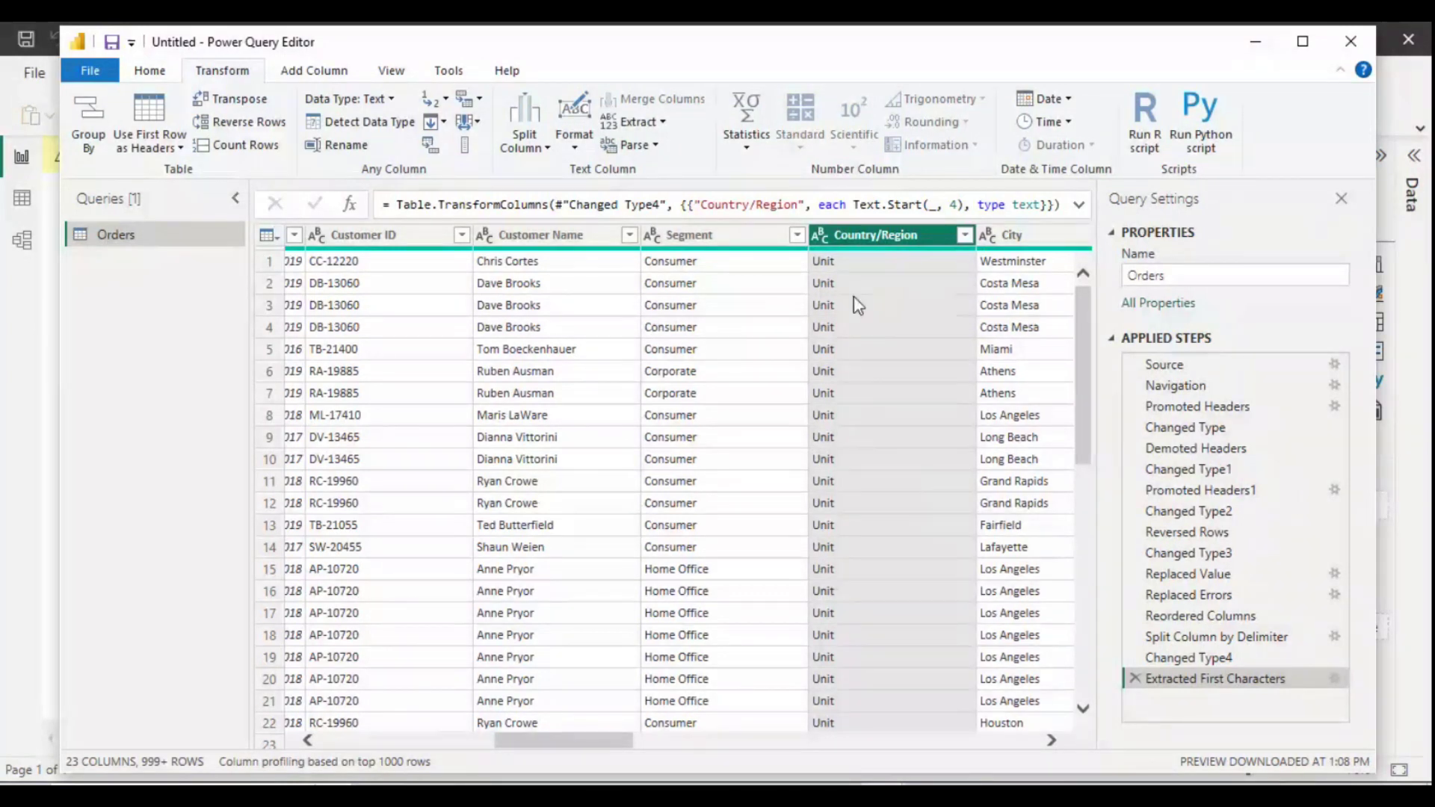
pyautogui.click(1135, 678)
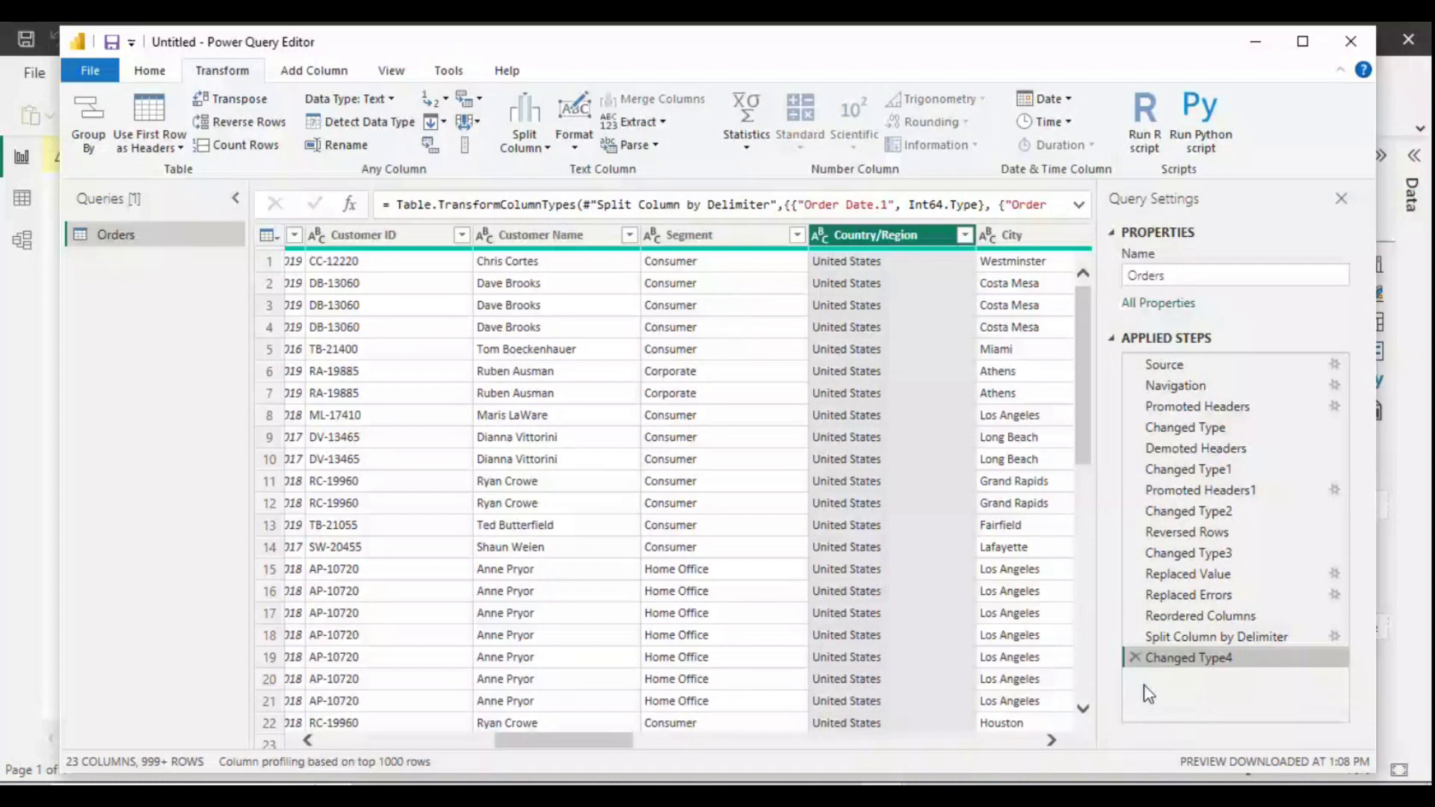
# Step: Launch Word by running "winword" and create a blank document
pyautogui.press('super+r')
pyautogui.write('winword')
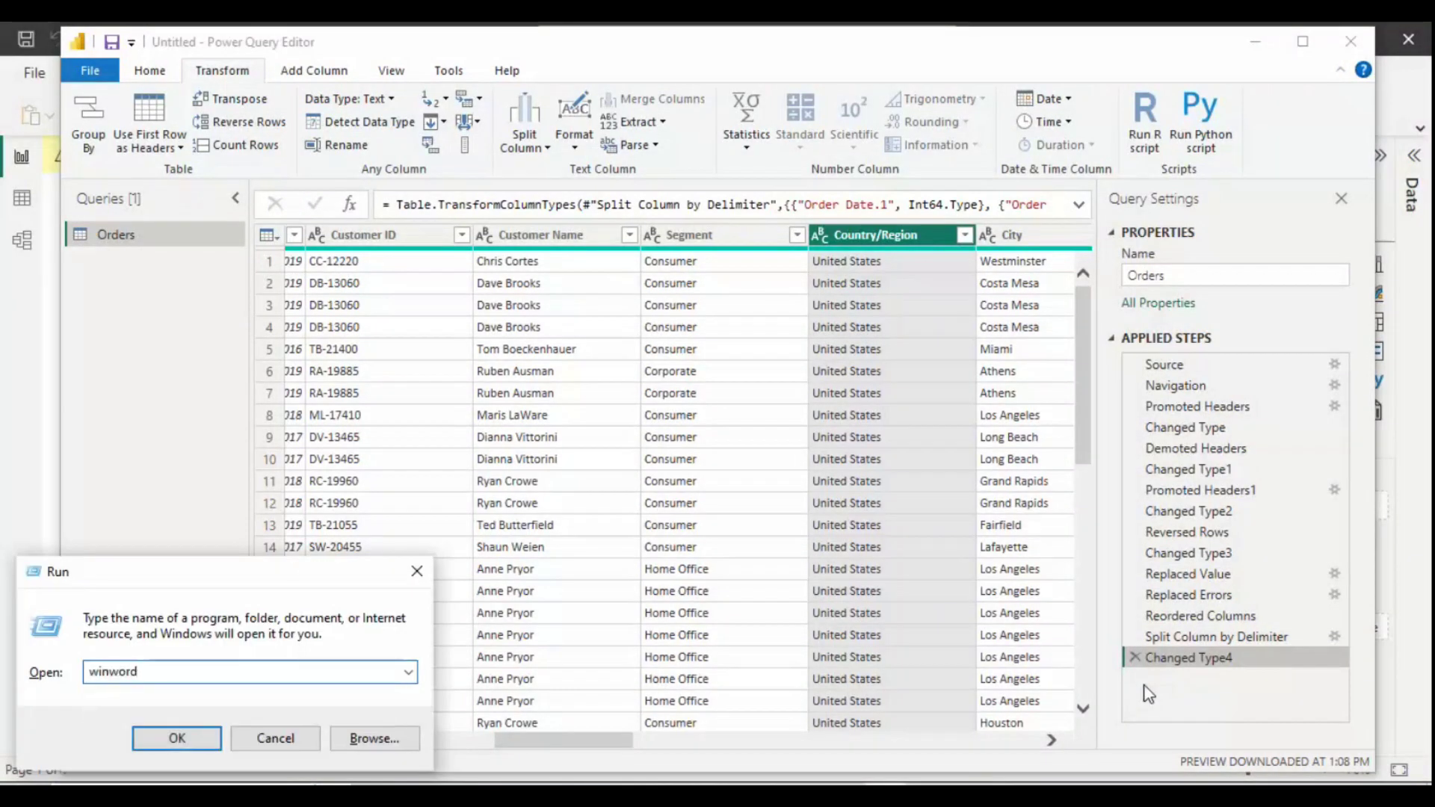
pyautogui.press('Return')
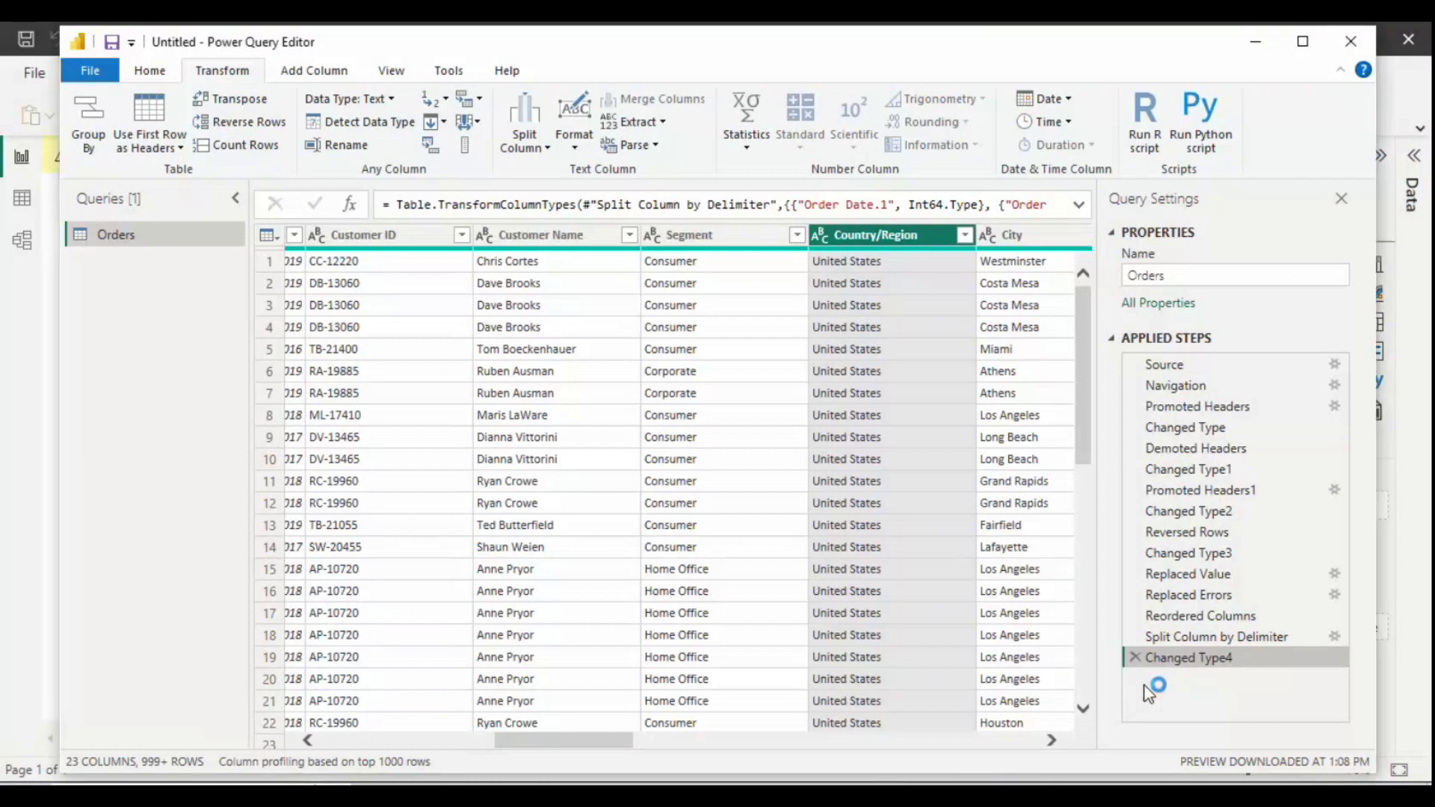
pyautogui.click(663, 122)
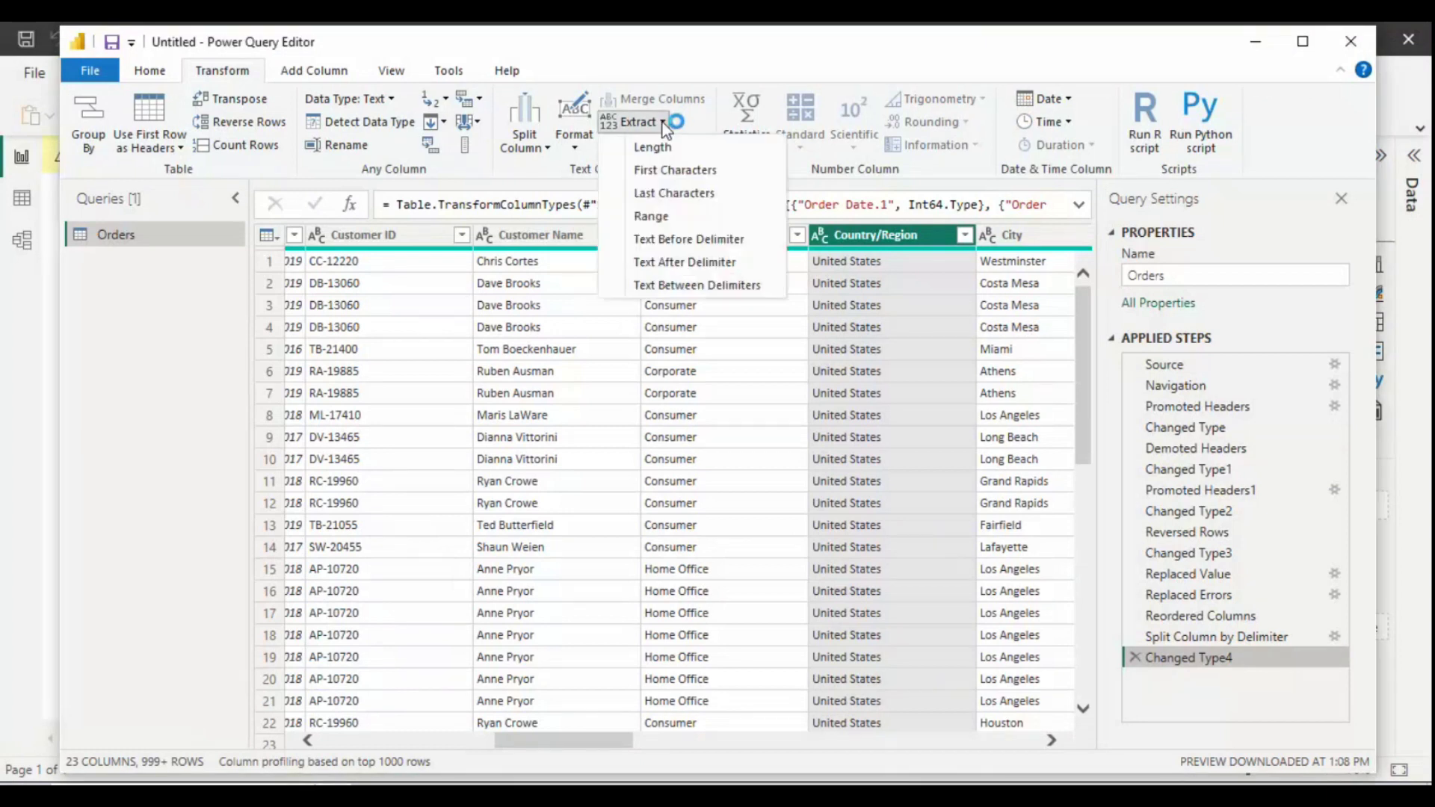
pyautogui.click(87, 452)
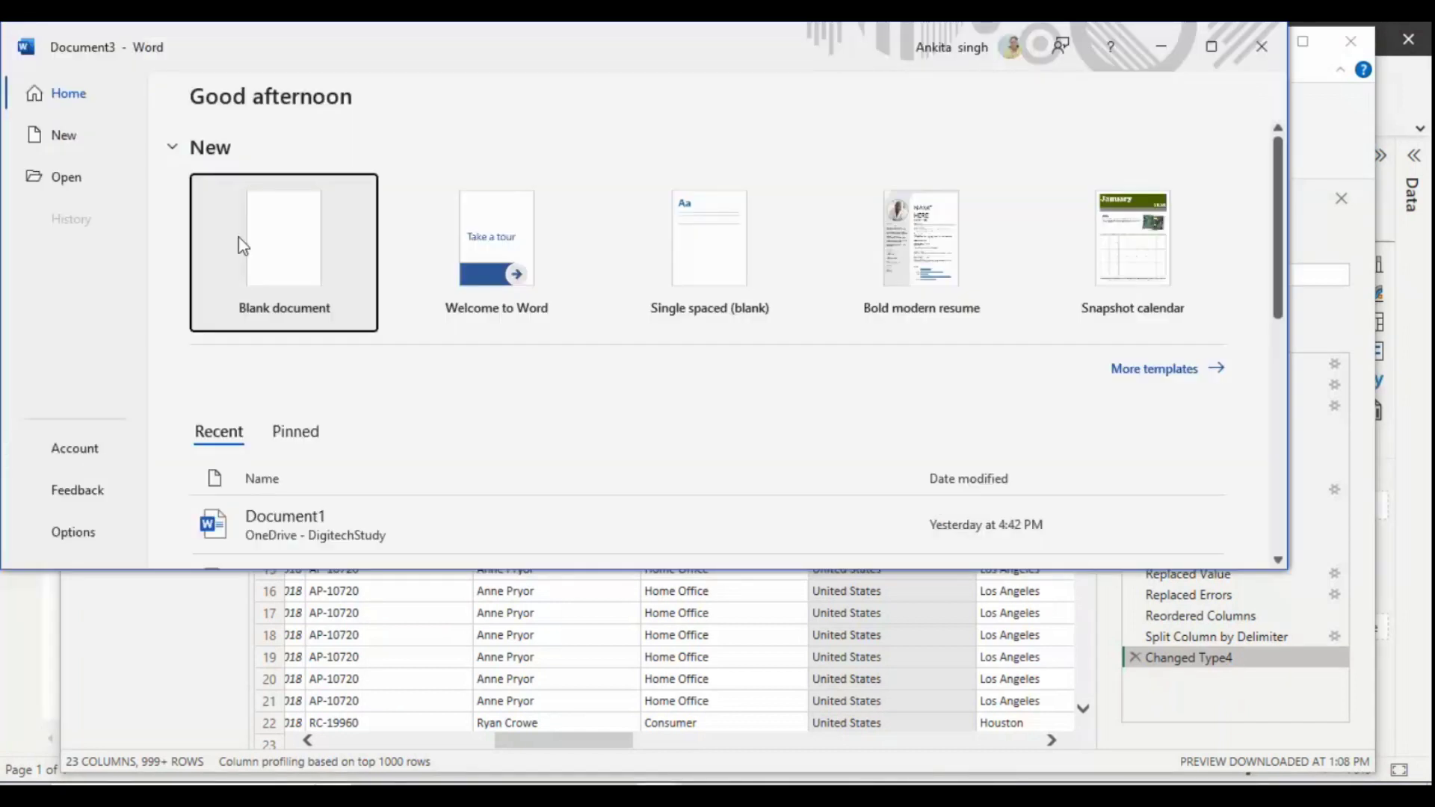
pyautogui.click(254, 250)
# Step: Write the line "String manipulation in power querry by the help extract" in the blank document
pyautogui.write('stro')
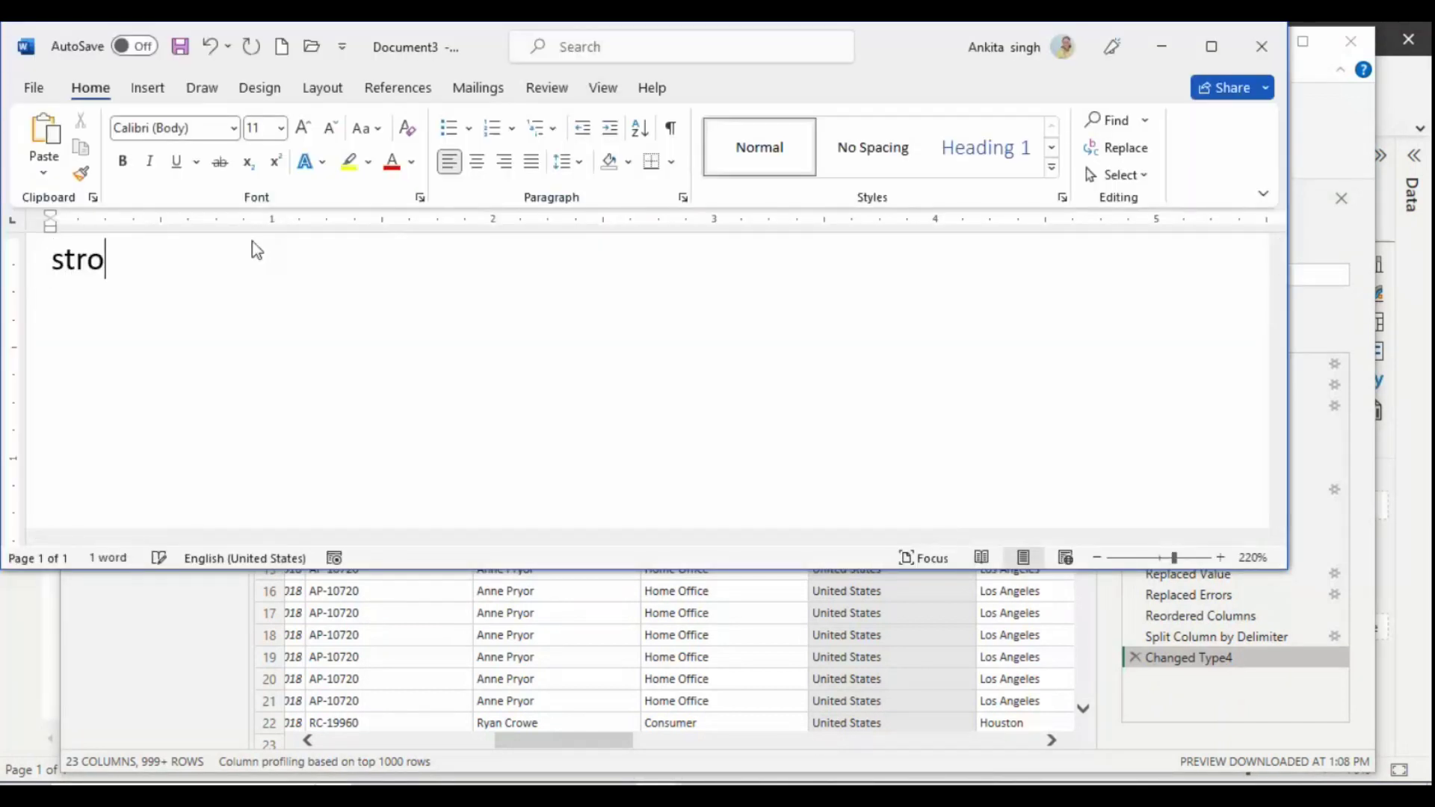
pyautogui.press('BackSpace')
pyautogui.write('ing manipulation in po')
pyautogui.write('wer ')
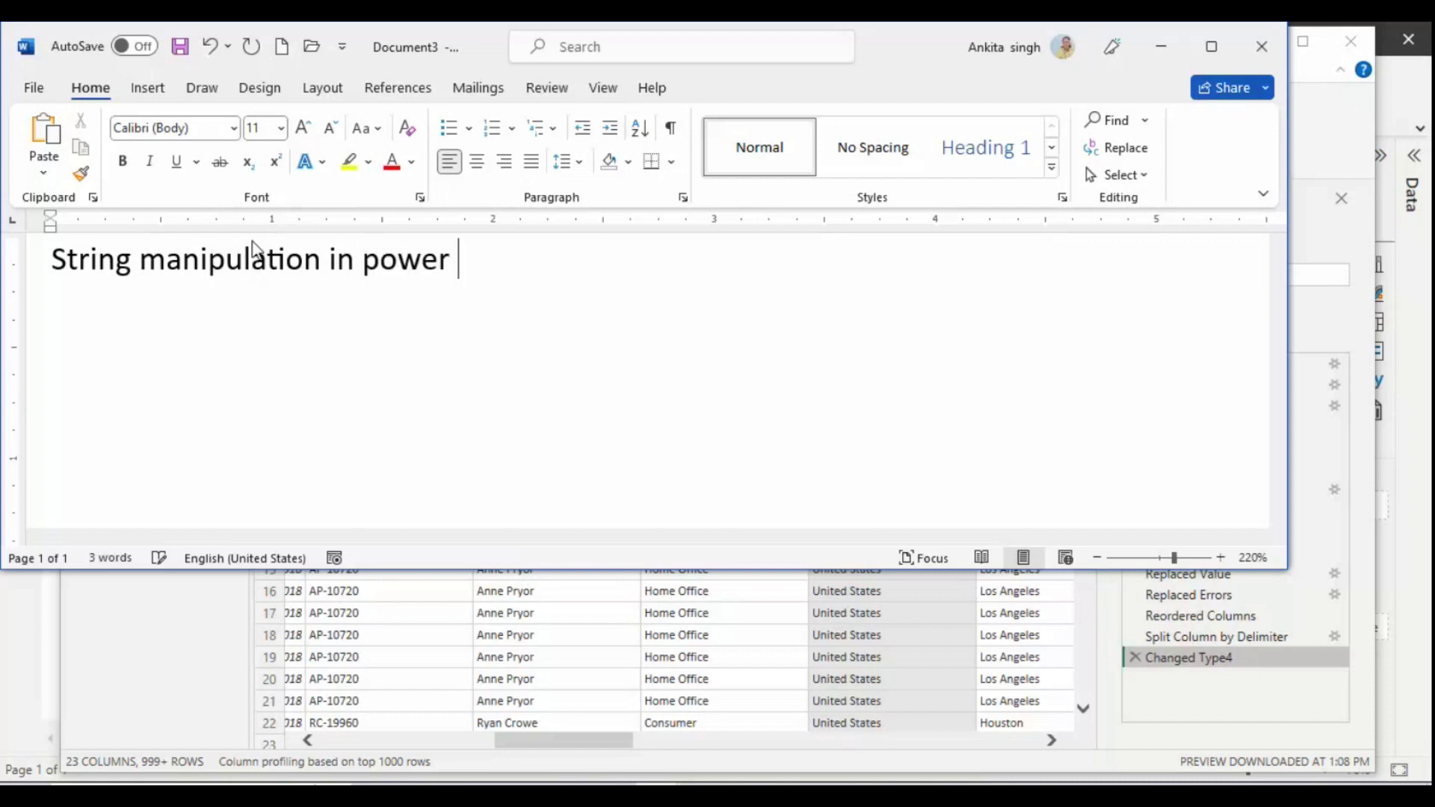
pyautogui.write('querry  ')
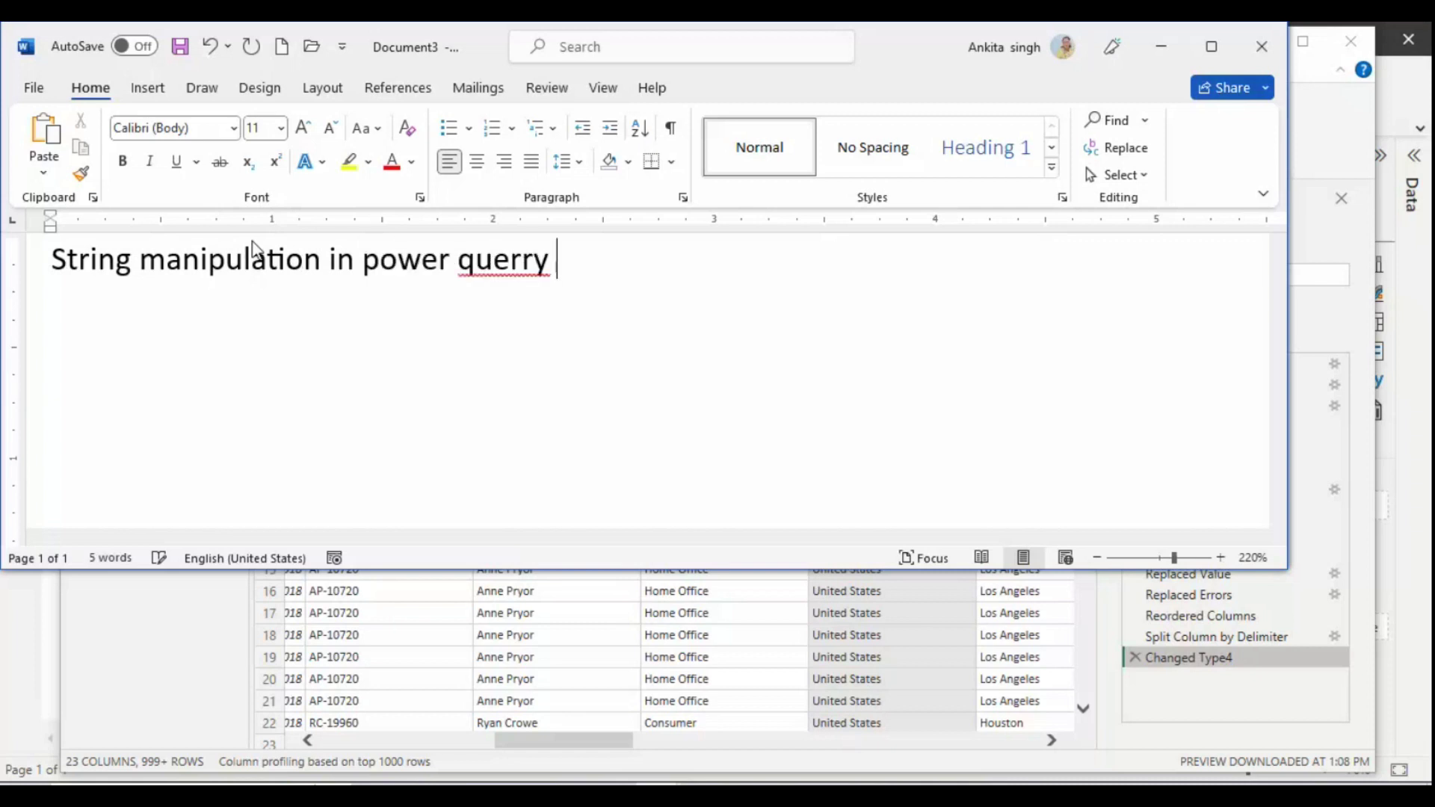
pyautogui.write('by the j')
pyautogui.press('BackSpace')
pyautogui.write('h')
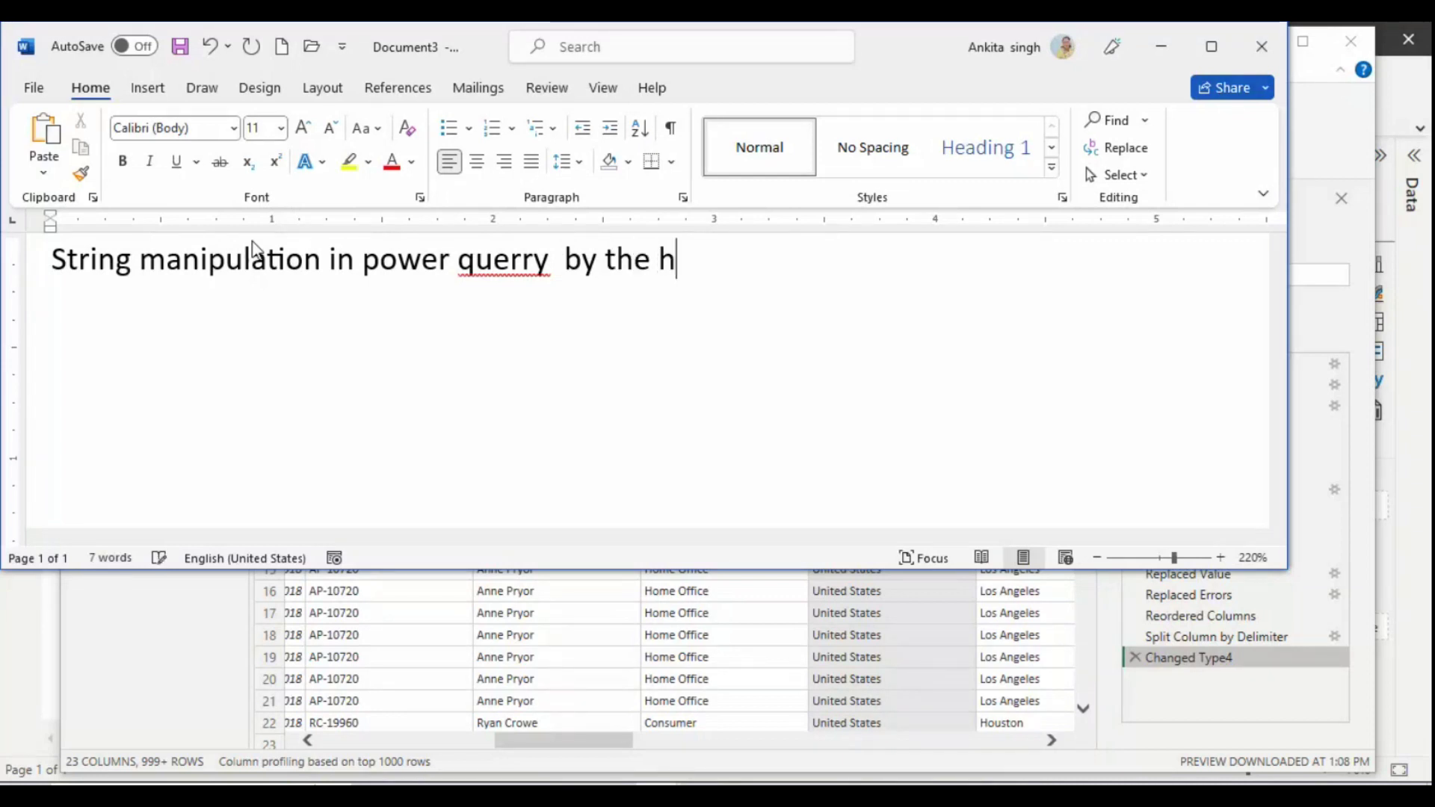
pyautogui.write('elp')
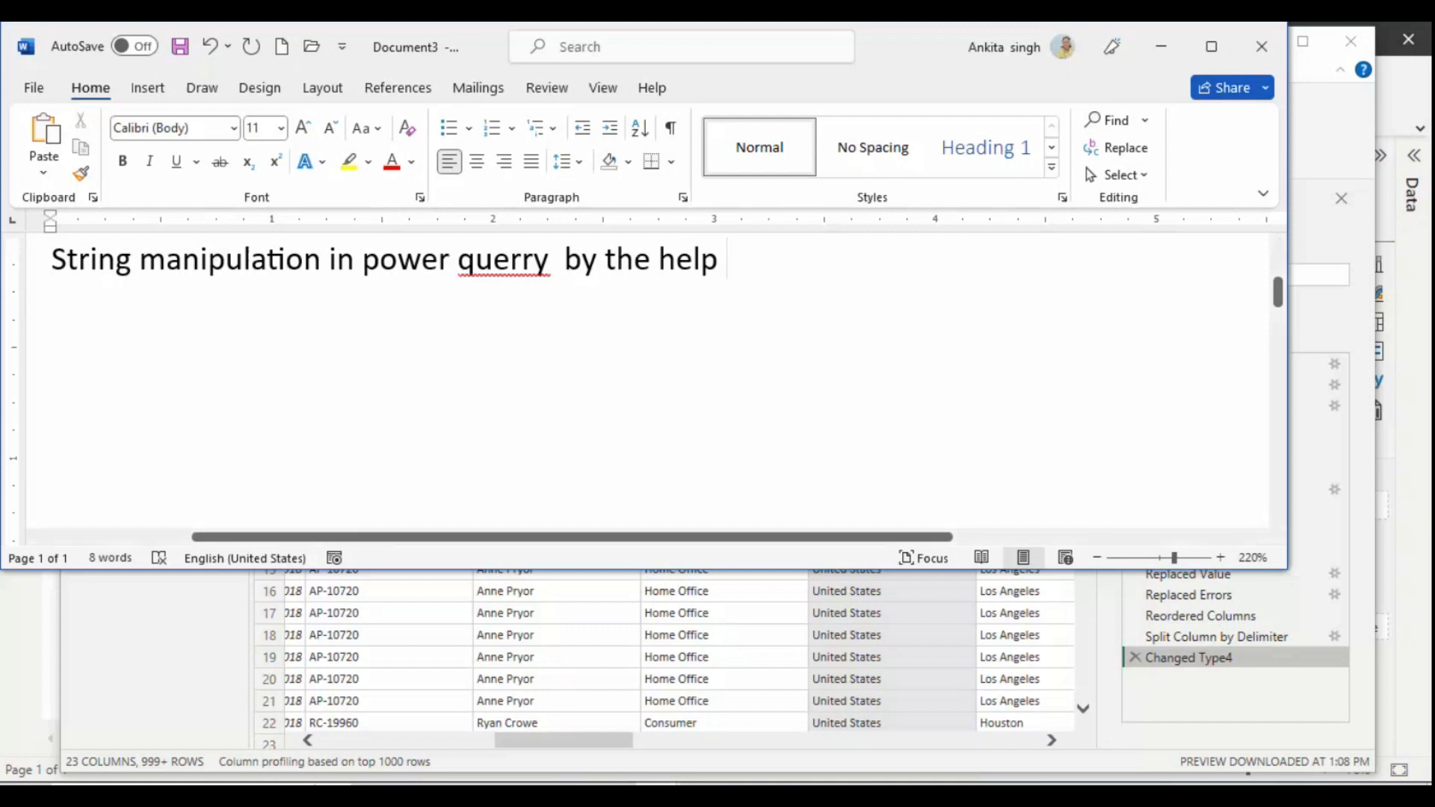
pyautogui.write('extract')
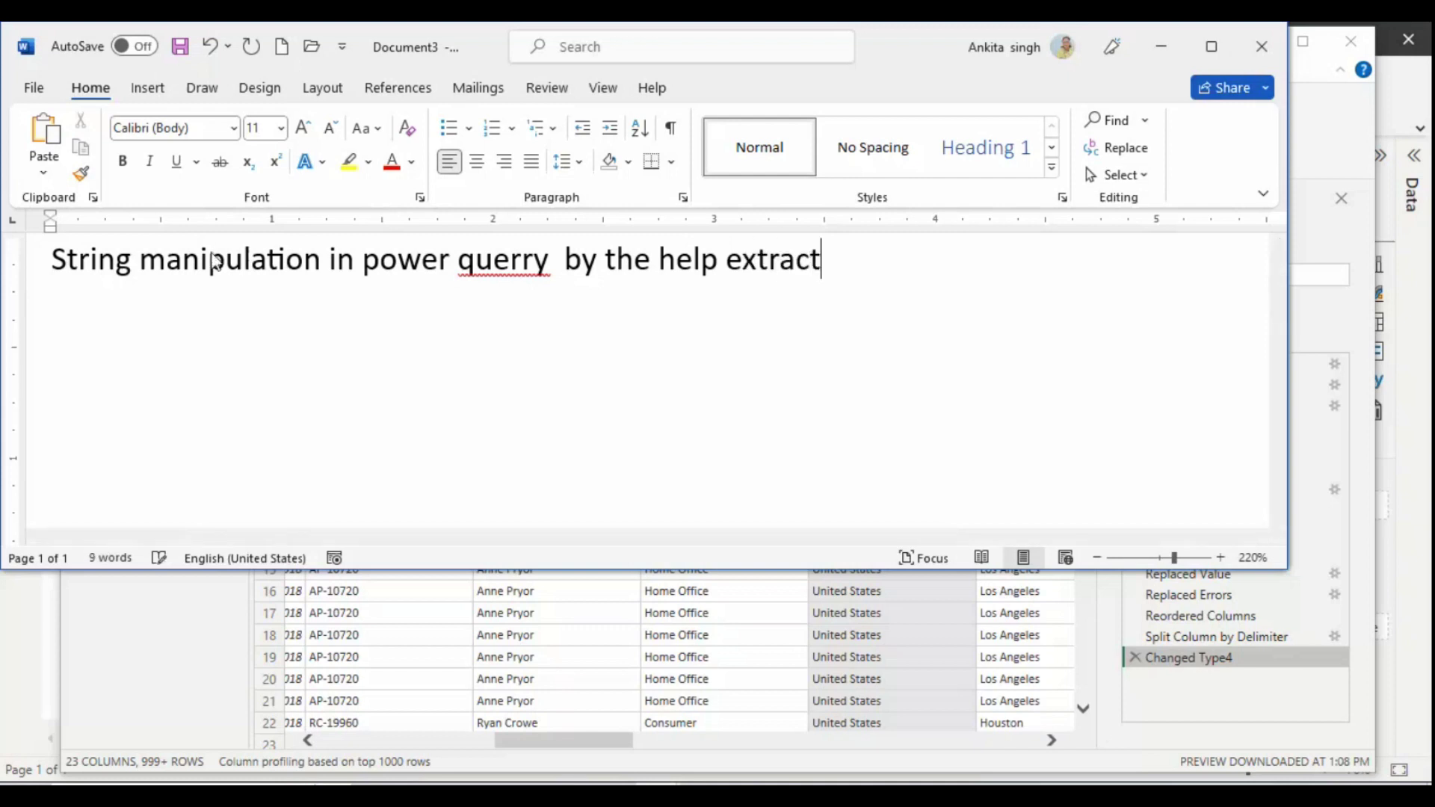
# Step: Complete the document's first line with "working in transform tab" and start a new paragraph
pyautogui.write(' wo')
pyautogui.write('r')
pyautogui.press('BackSpace')
pyautogui.press('BackSpace')
pyautogui.press('BackSpace')
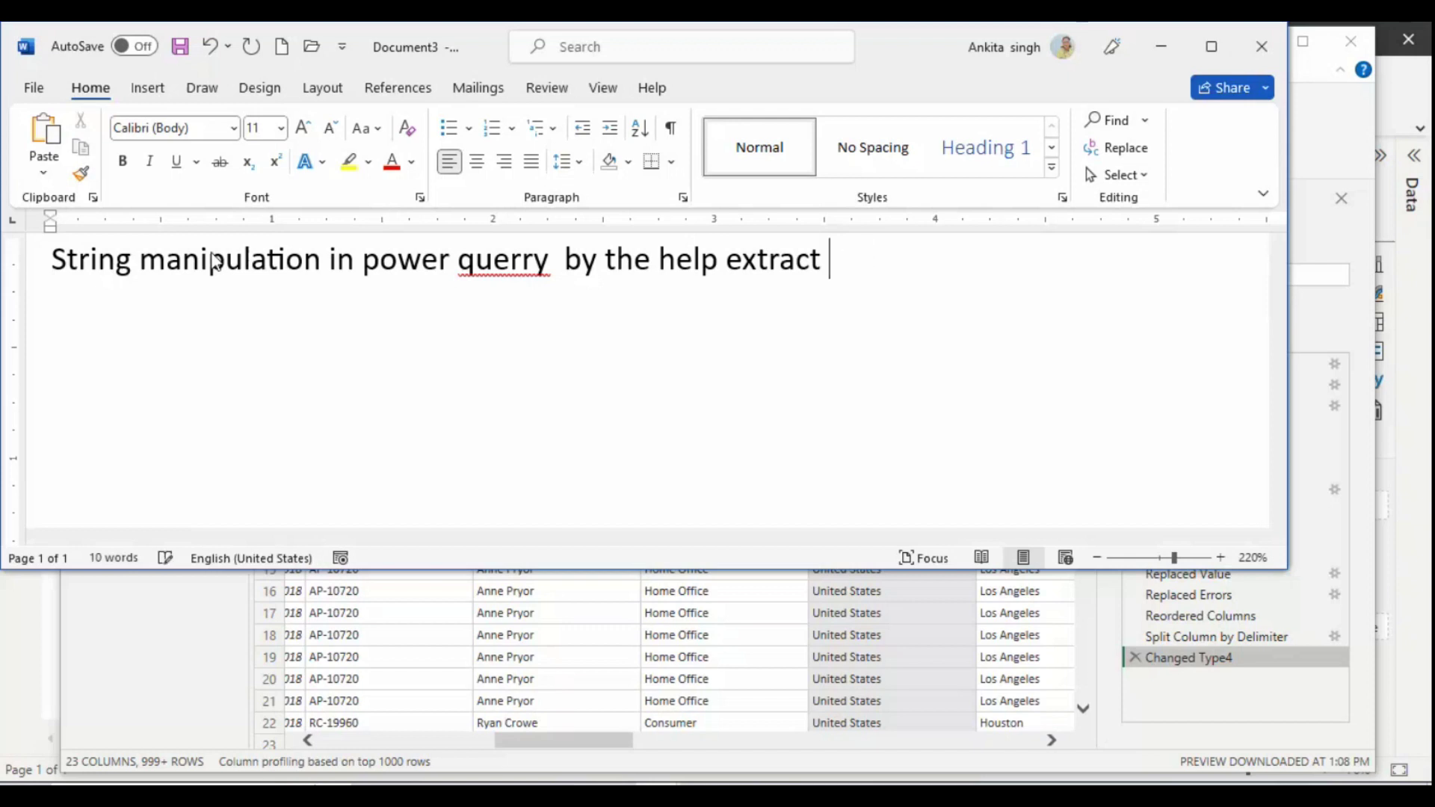
pyautogui.write('work')
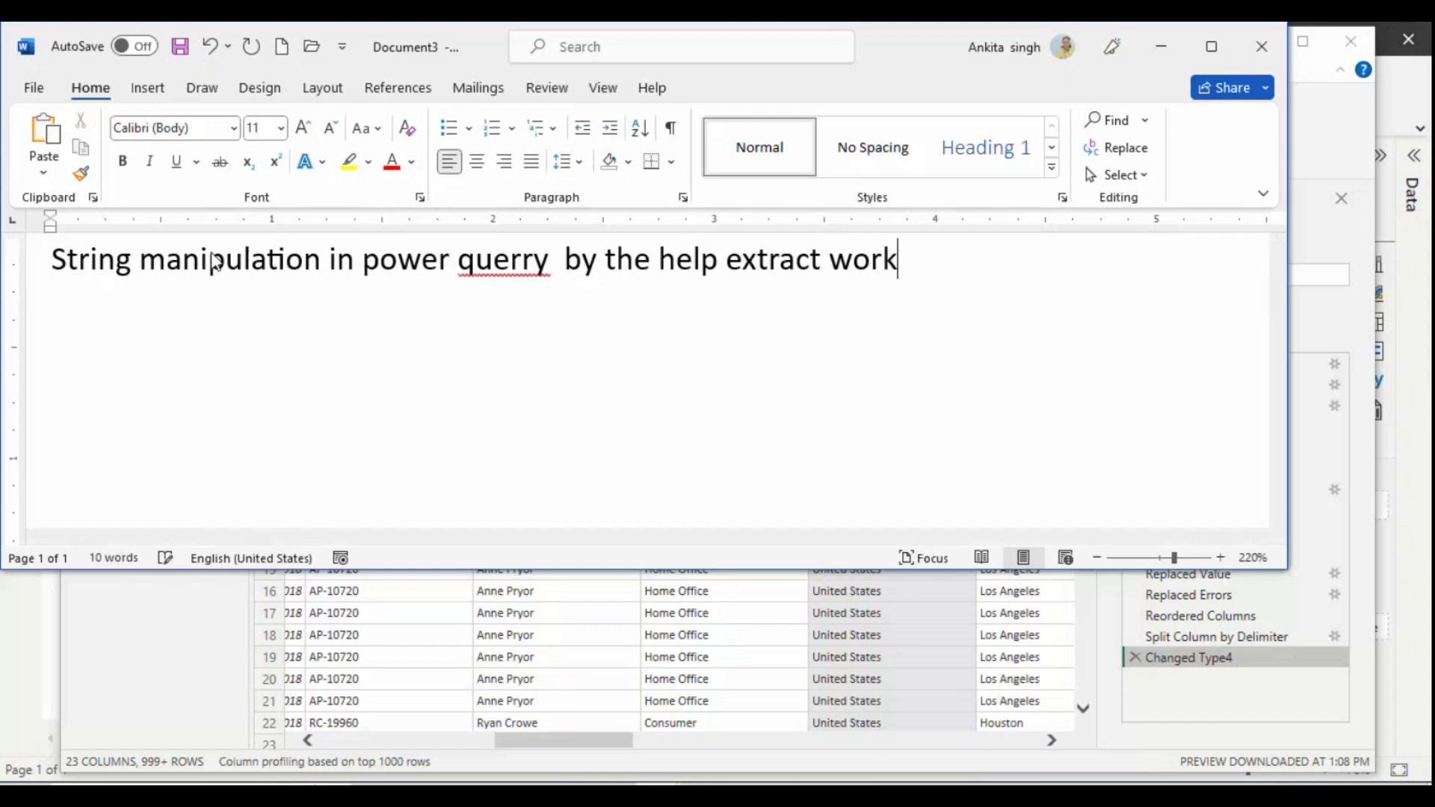
pyautogui.write('ing in tras')
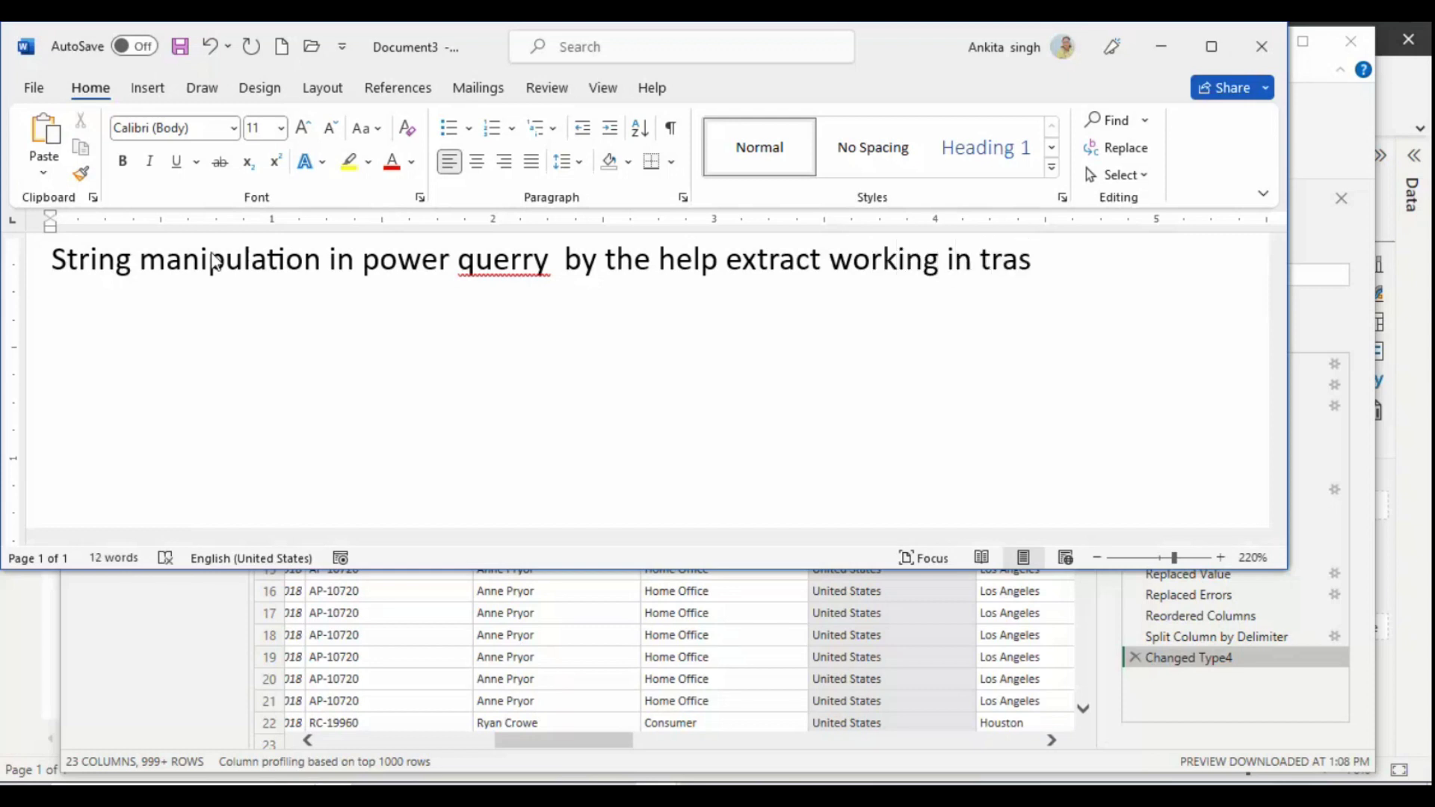
pyautogui.press('BackSpace')
pyautogui.write('nsform tab')
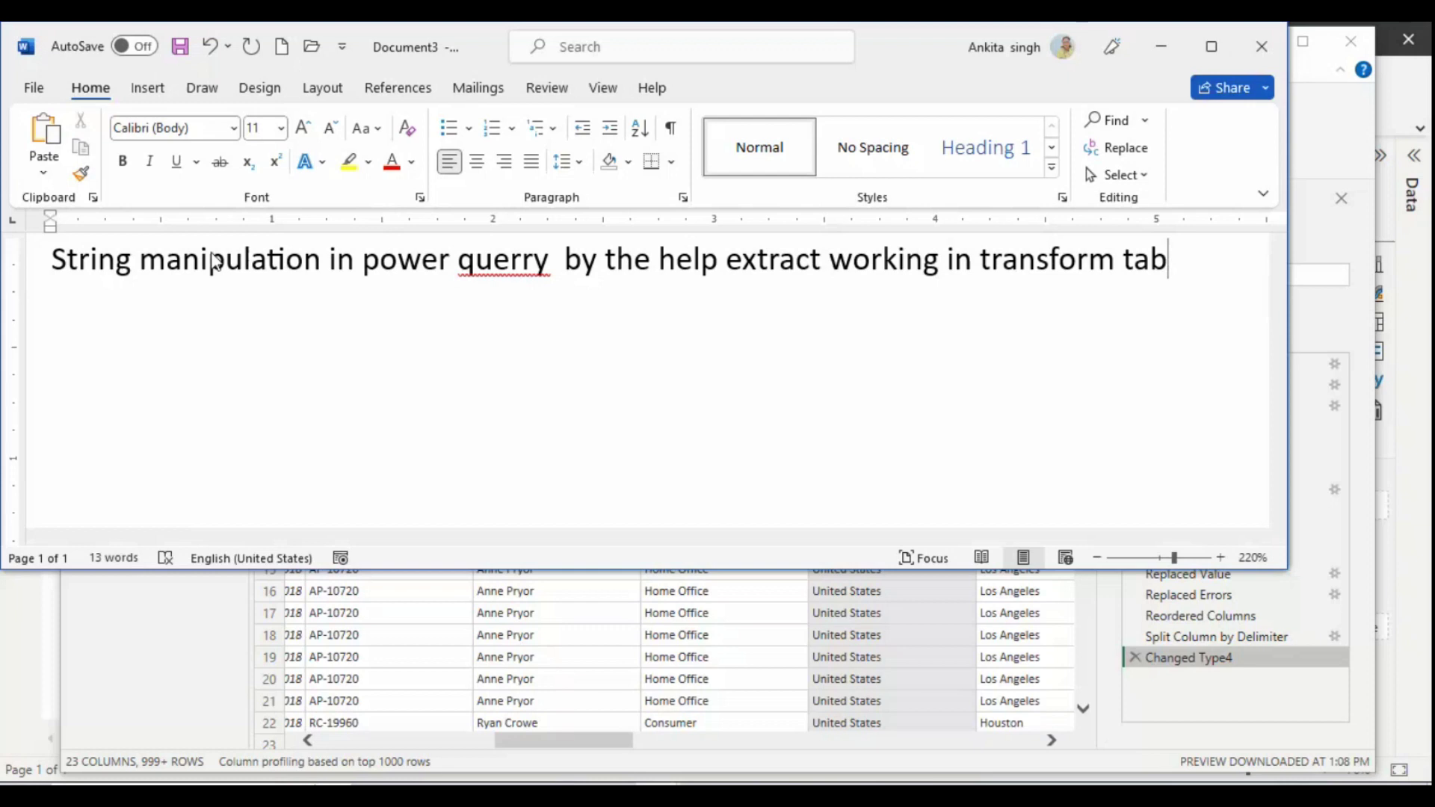
pyautogui.press('Return')
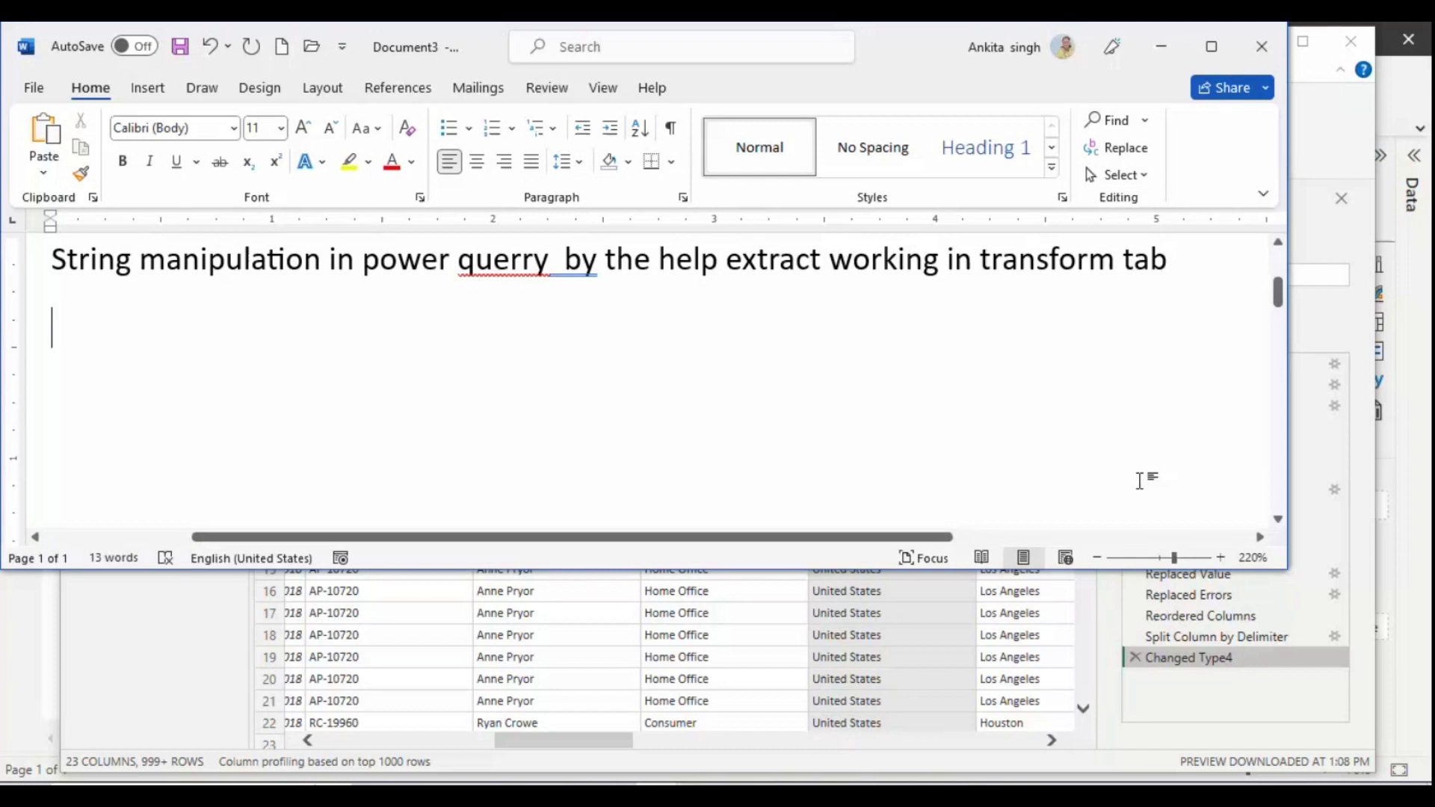
# Step: Write the note "Length : used for character counting in a string" on the second line, followed by a new paragraph
pyautogui.click(1335, 157)
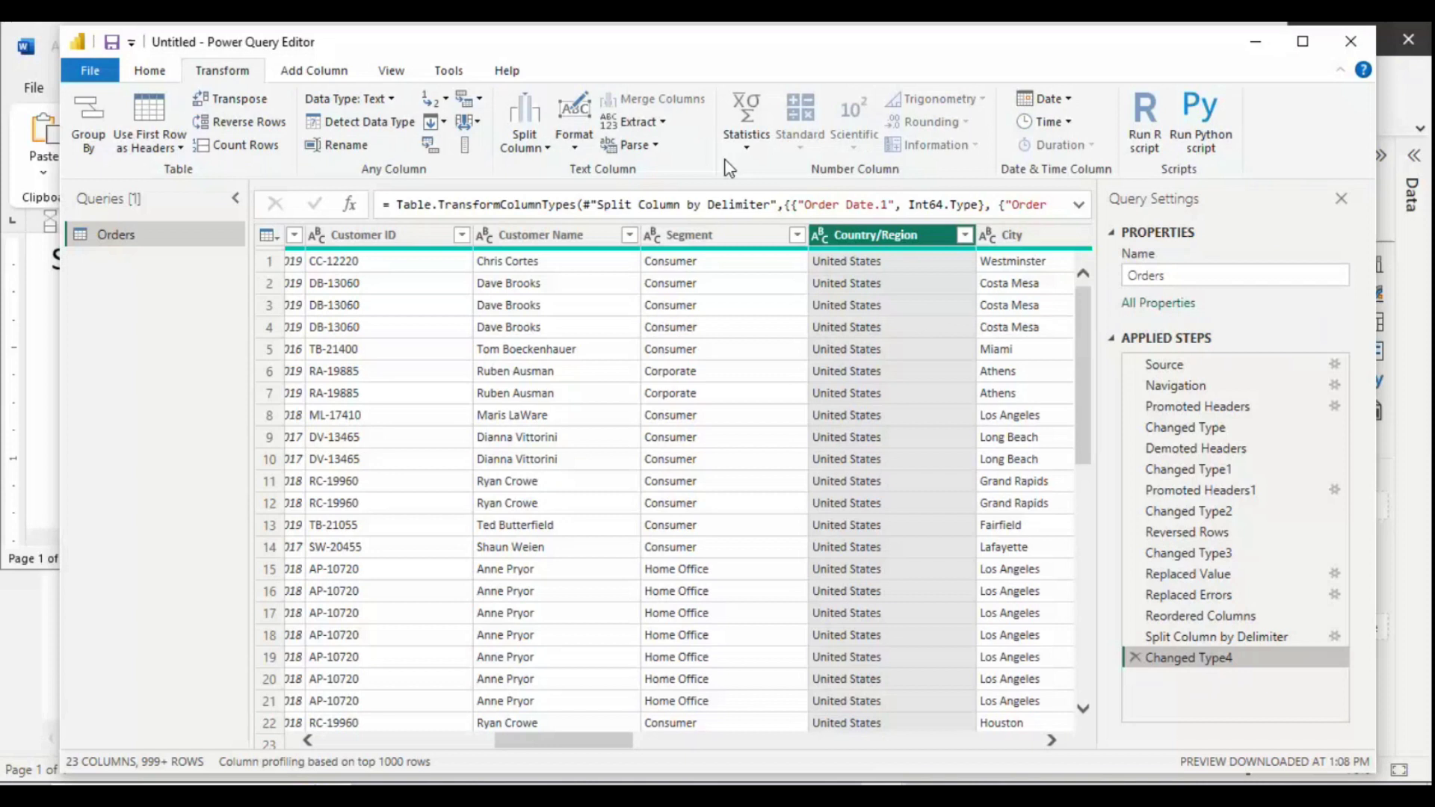
pyautogui.hotkey('alt', 'Tab')
pyautogui.write('length')
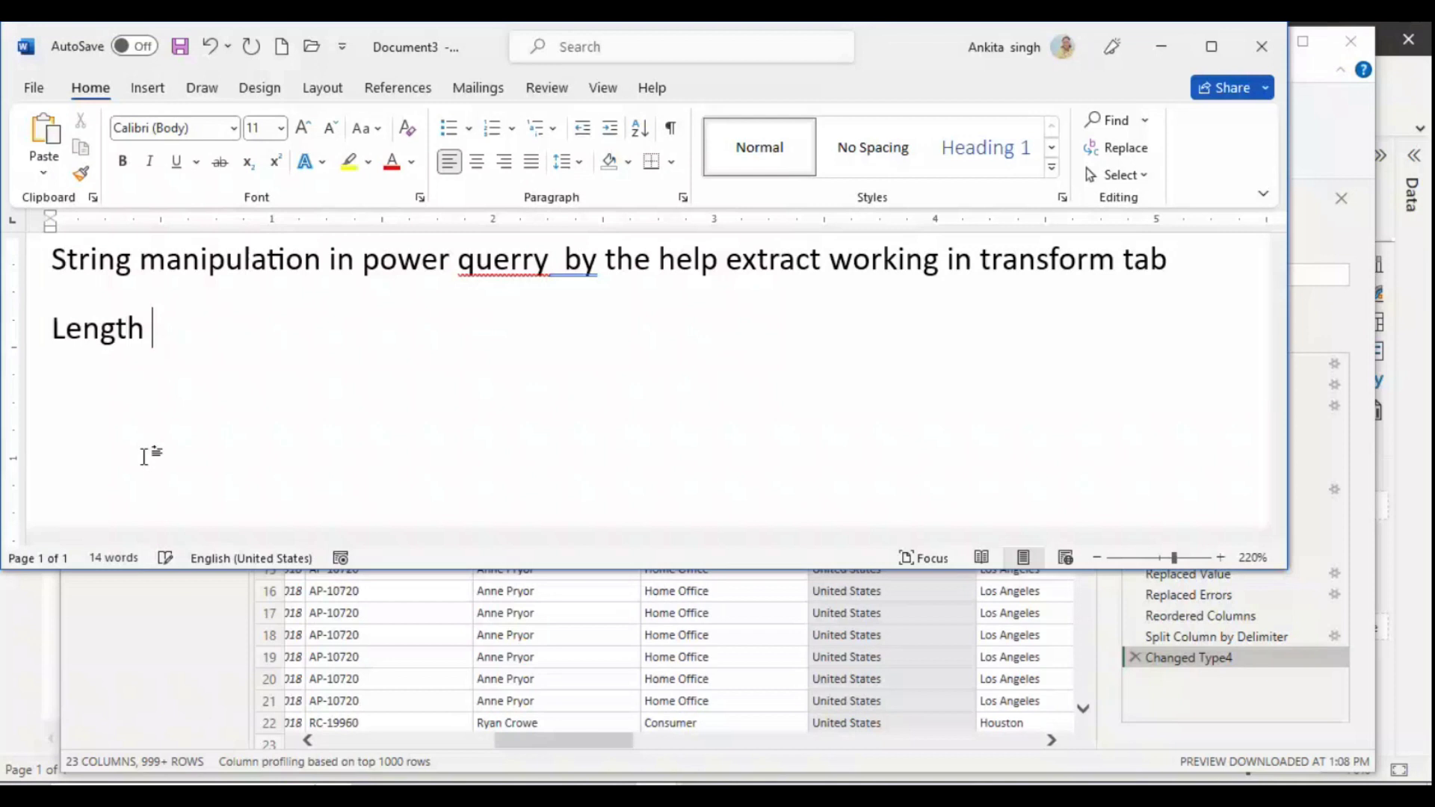
pyautogui.write(' : used f')
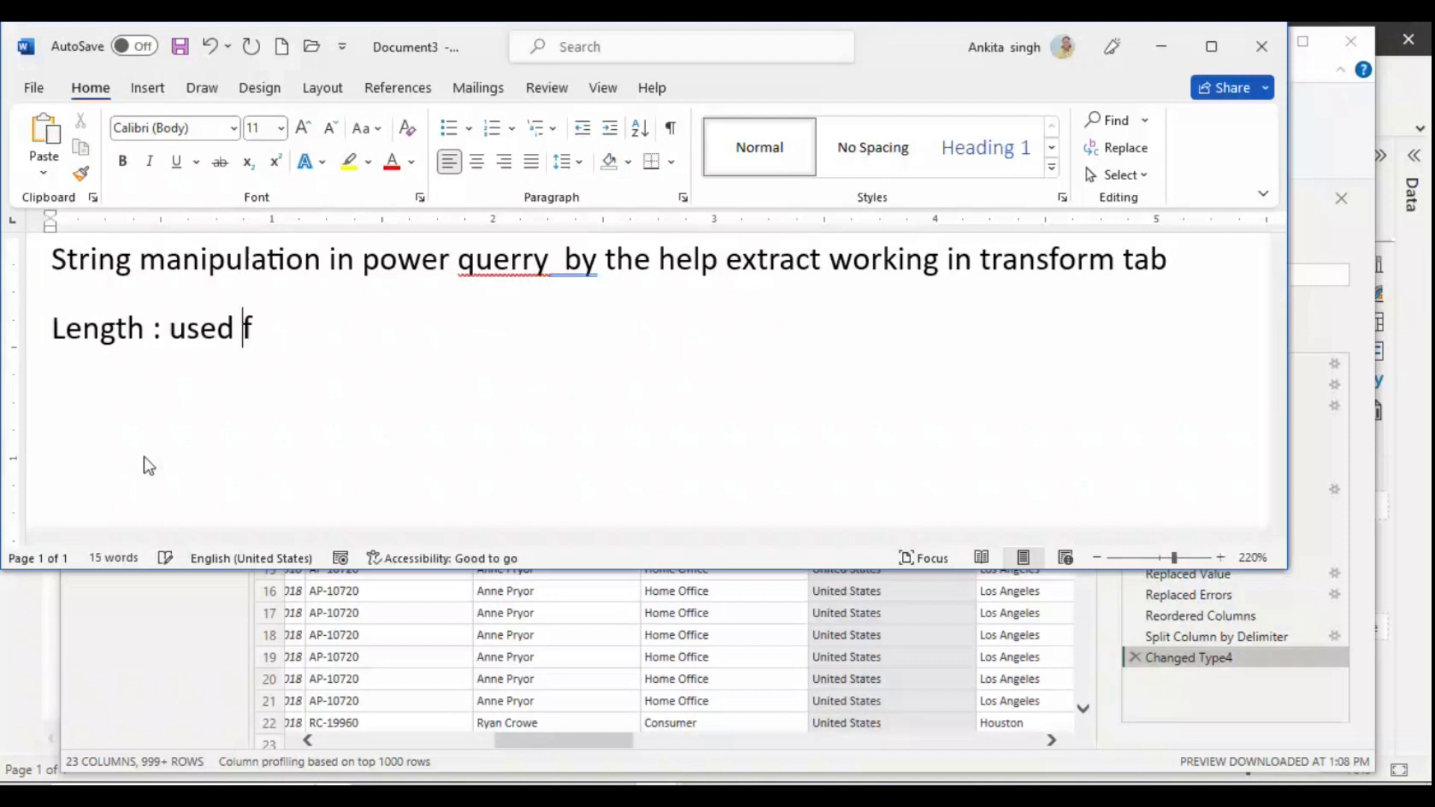
pyautogui.write('or char')
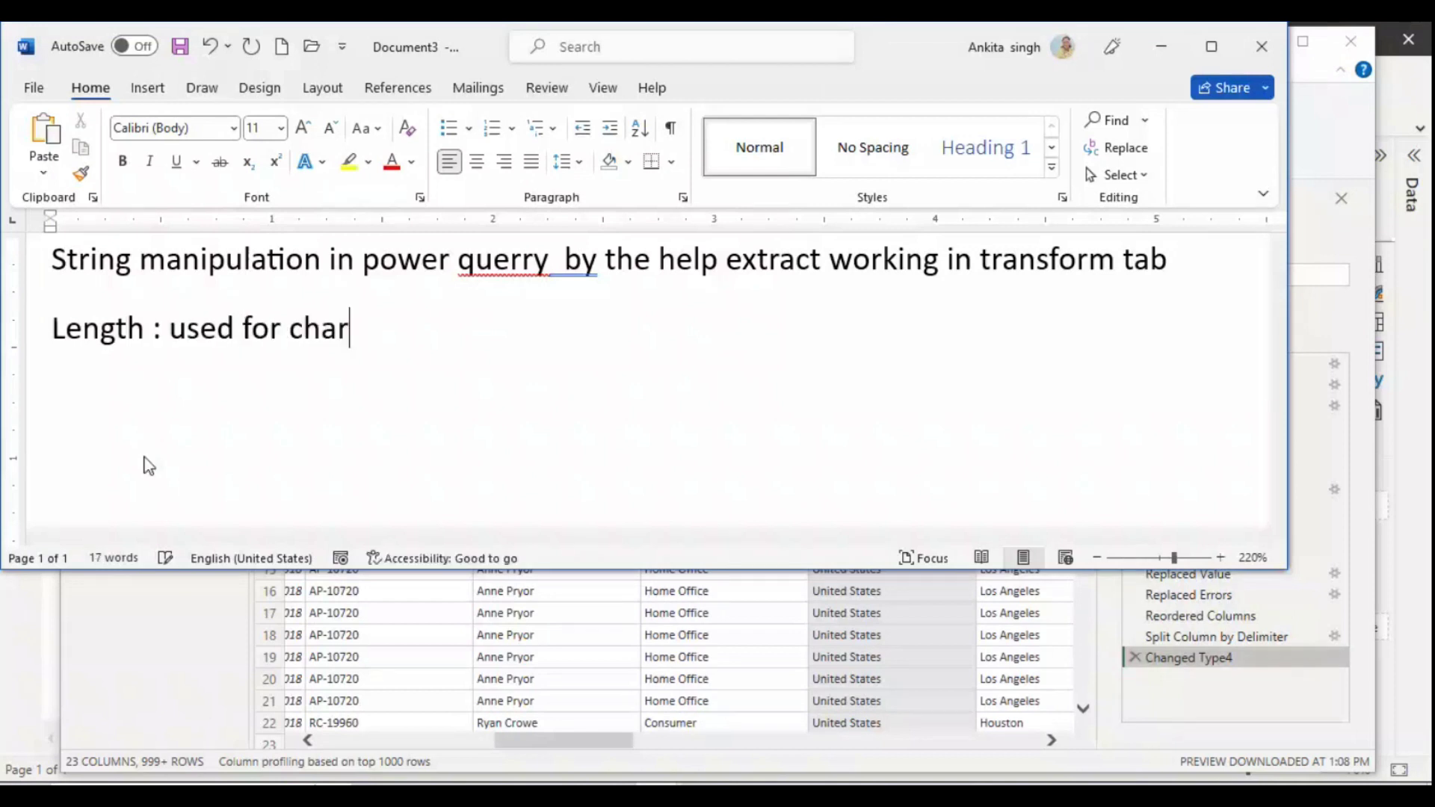
pyautogui.write('acter')
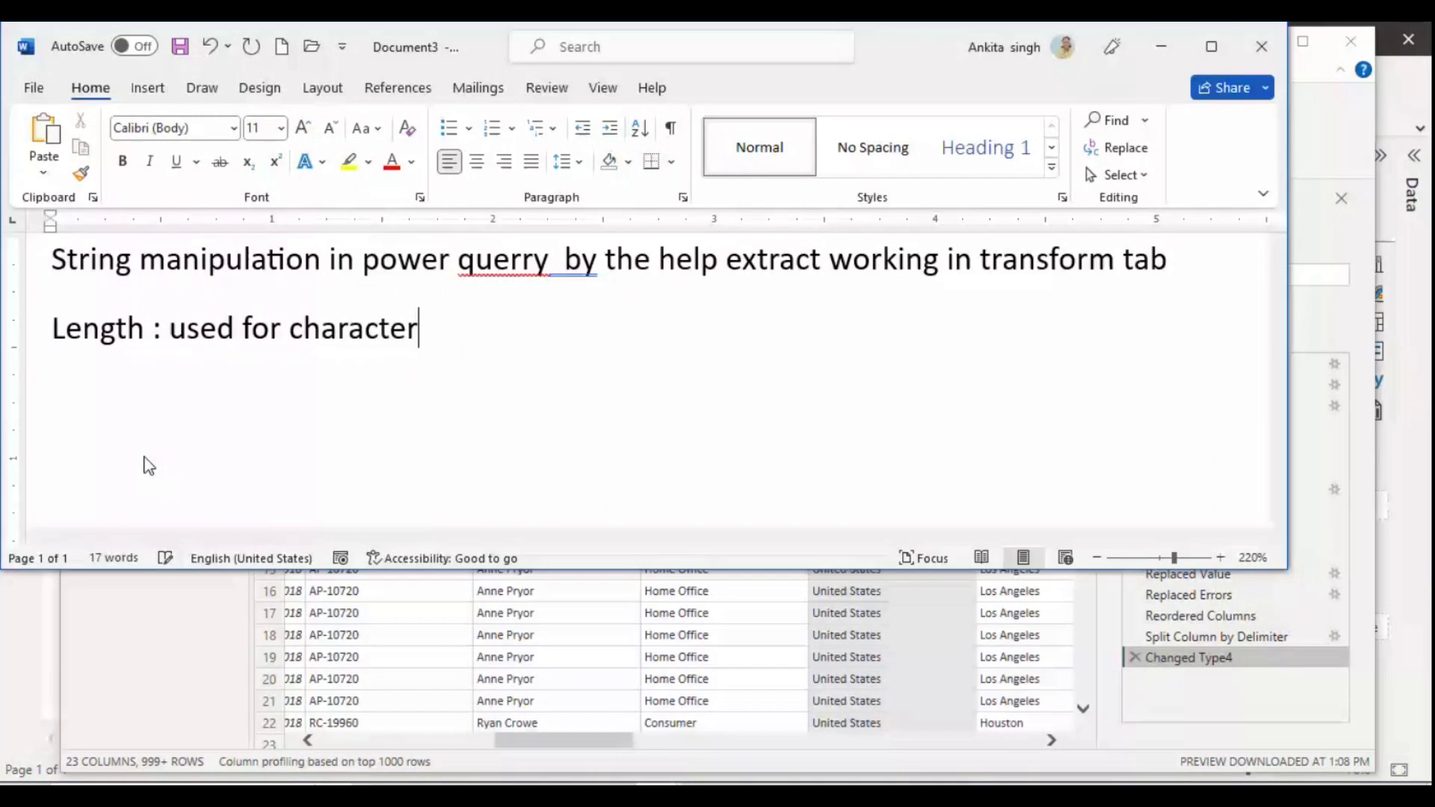
pyautogui.write(' counting in a ')
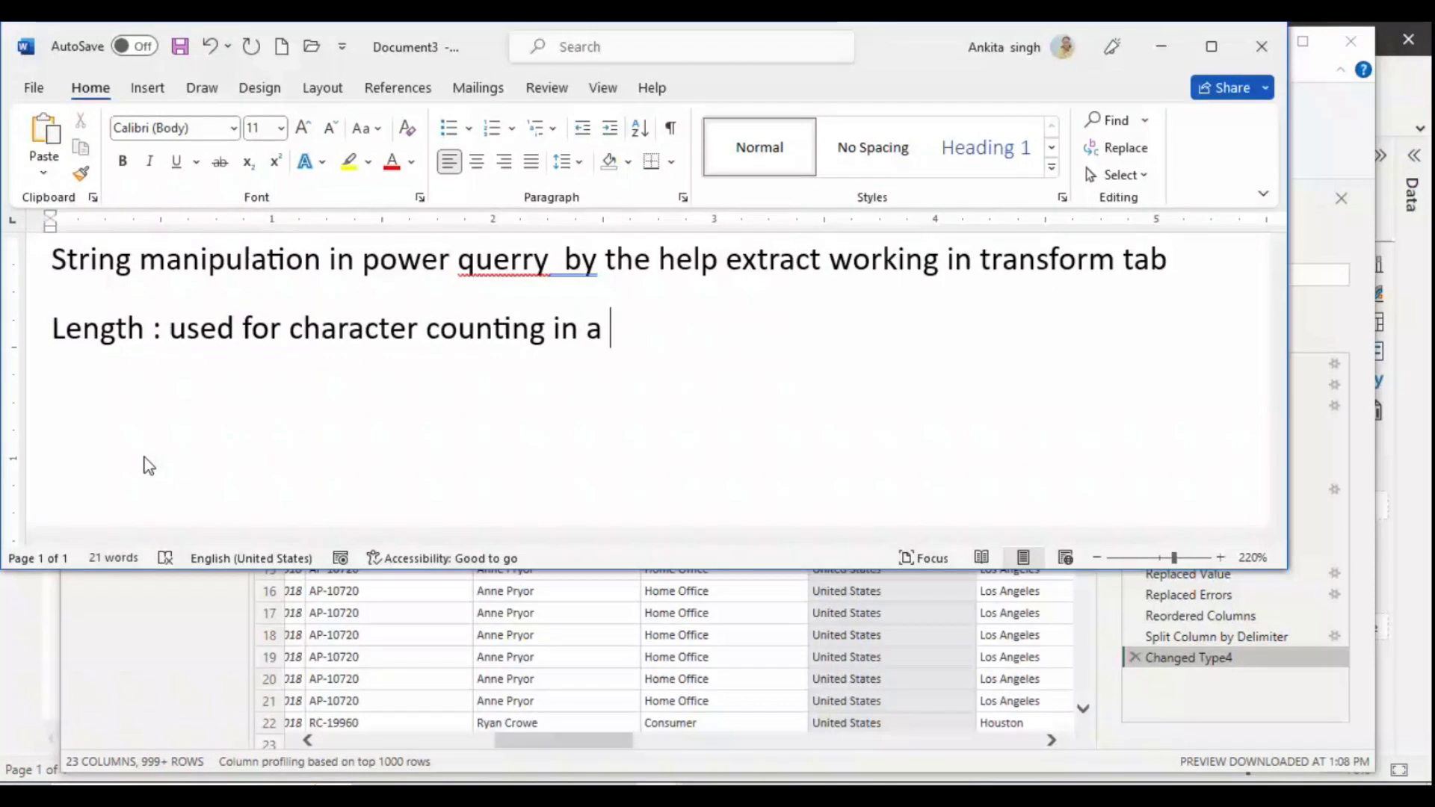
pyautogui.write('string')
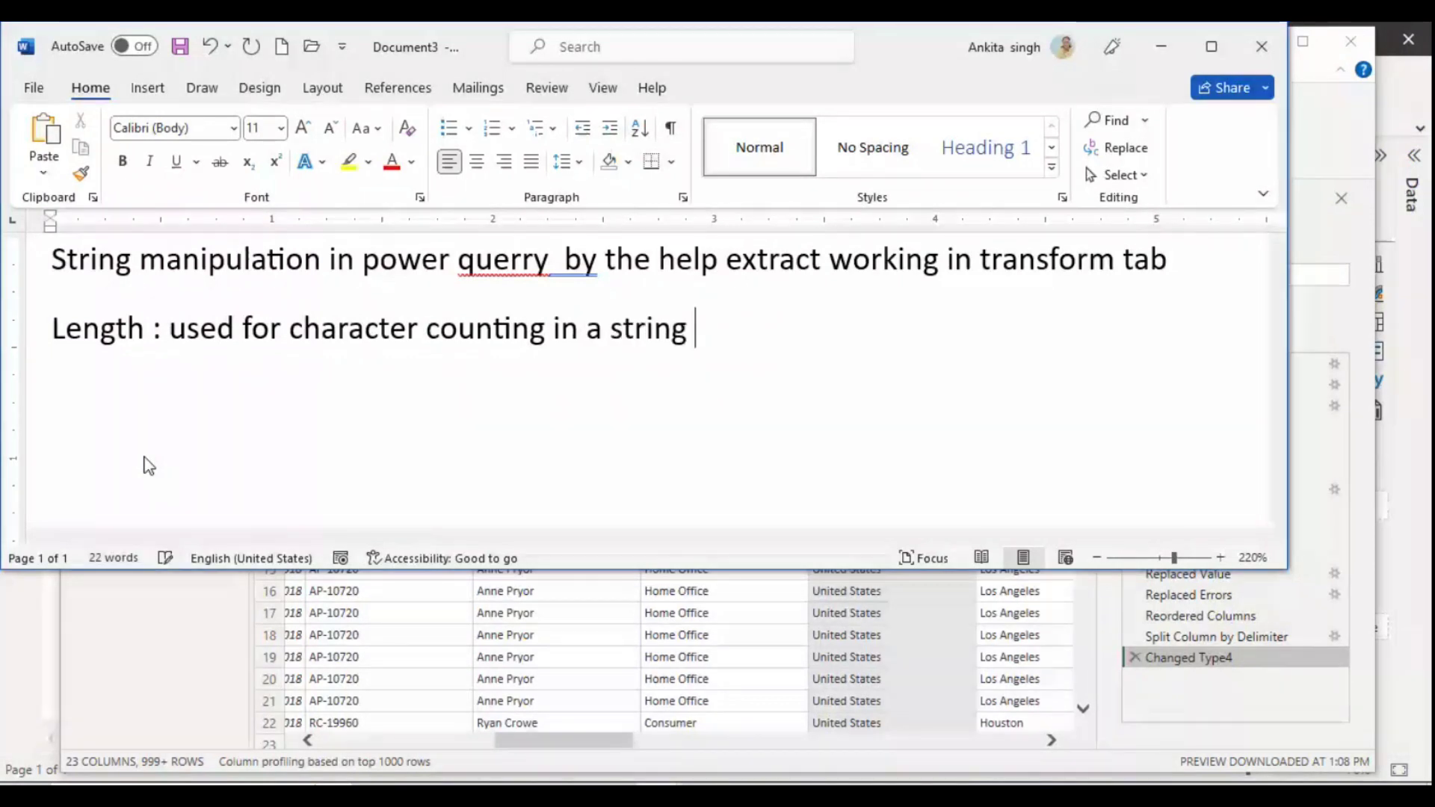
pyautogui.press('Return')
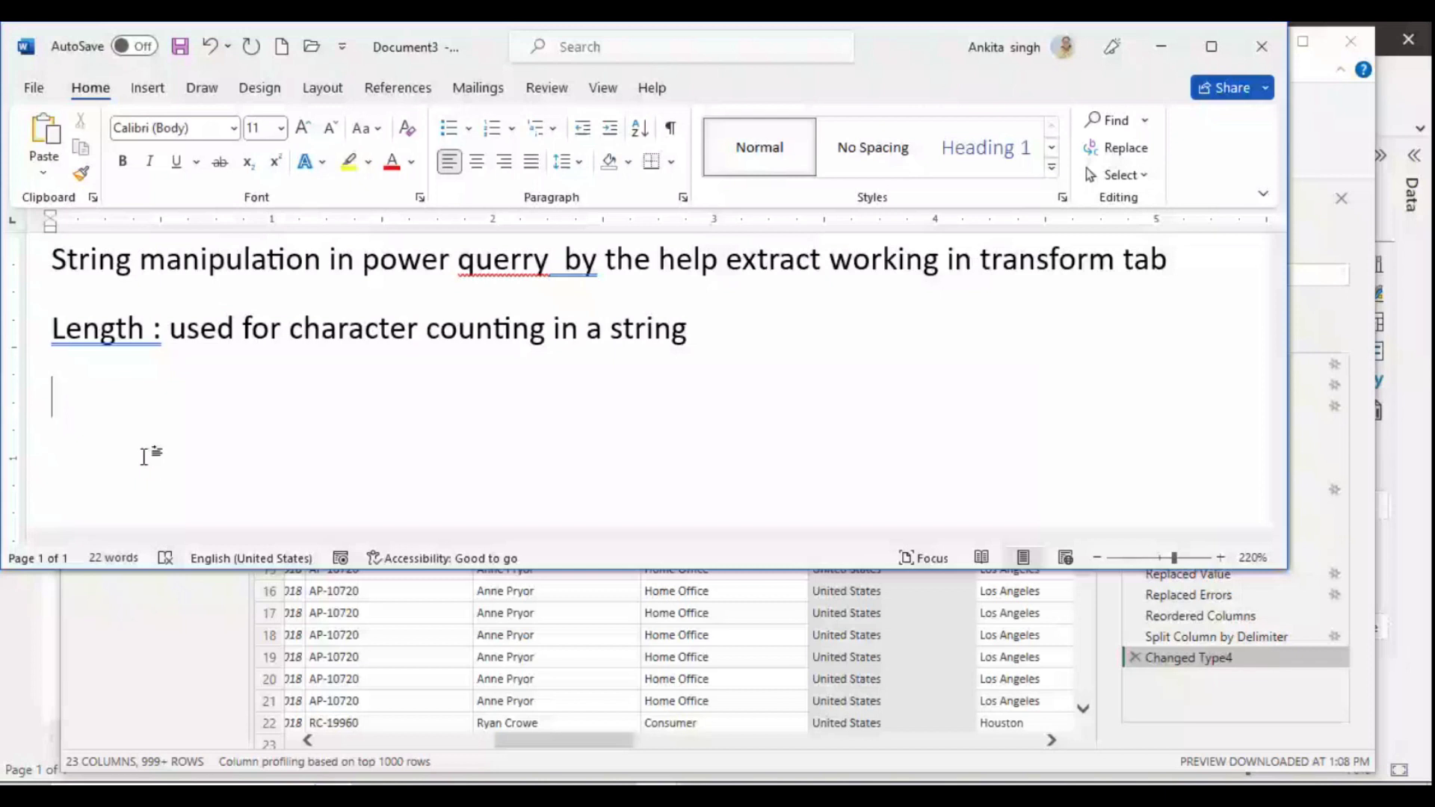
# Step: Begin the third note line with "First character : used for"
pyautogui.hotkey('alt', 'Tab')
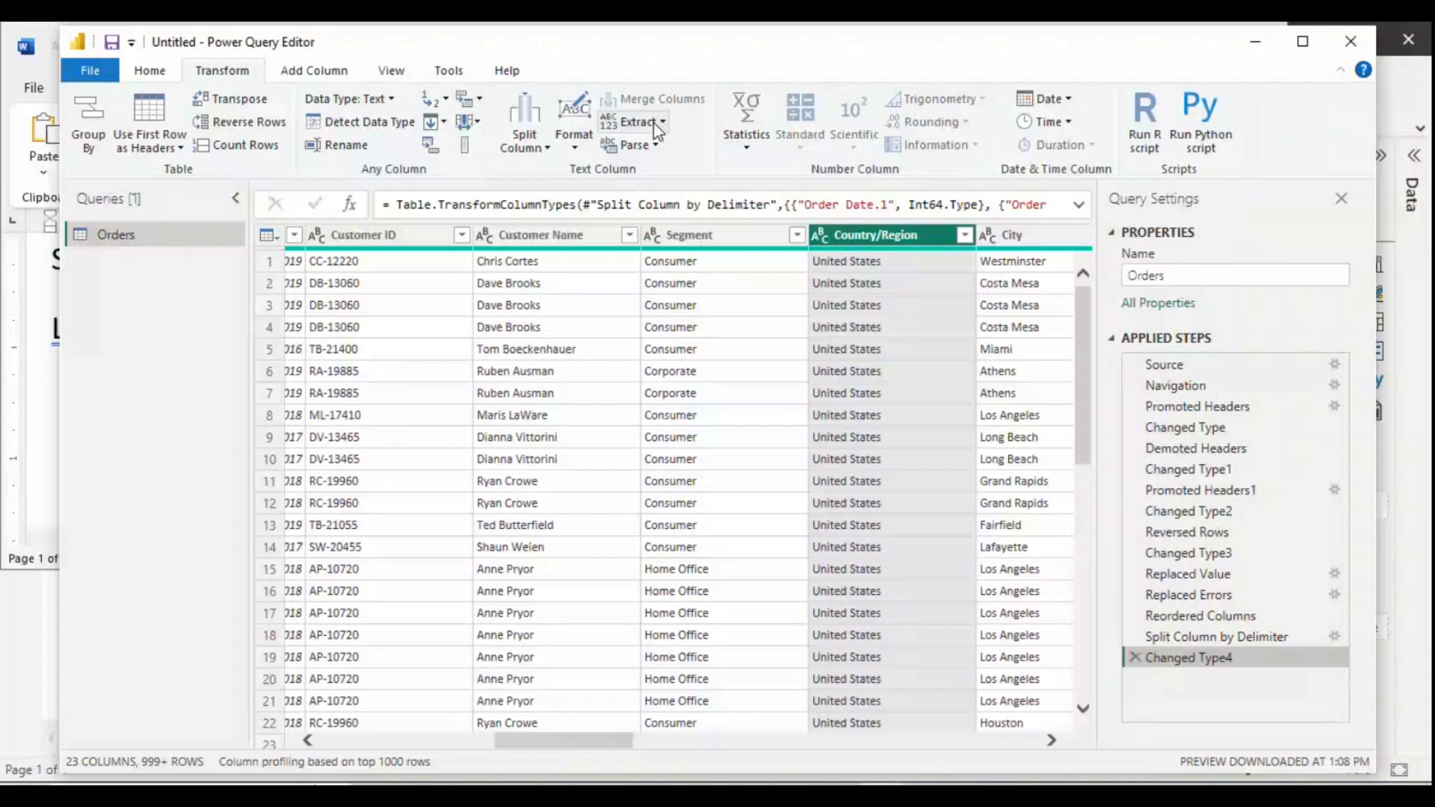
pyautogui.hotkey('alt', 'Tab')
pyautogui.press('Return')
pyautogui.write('firs')
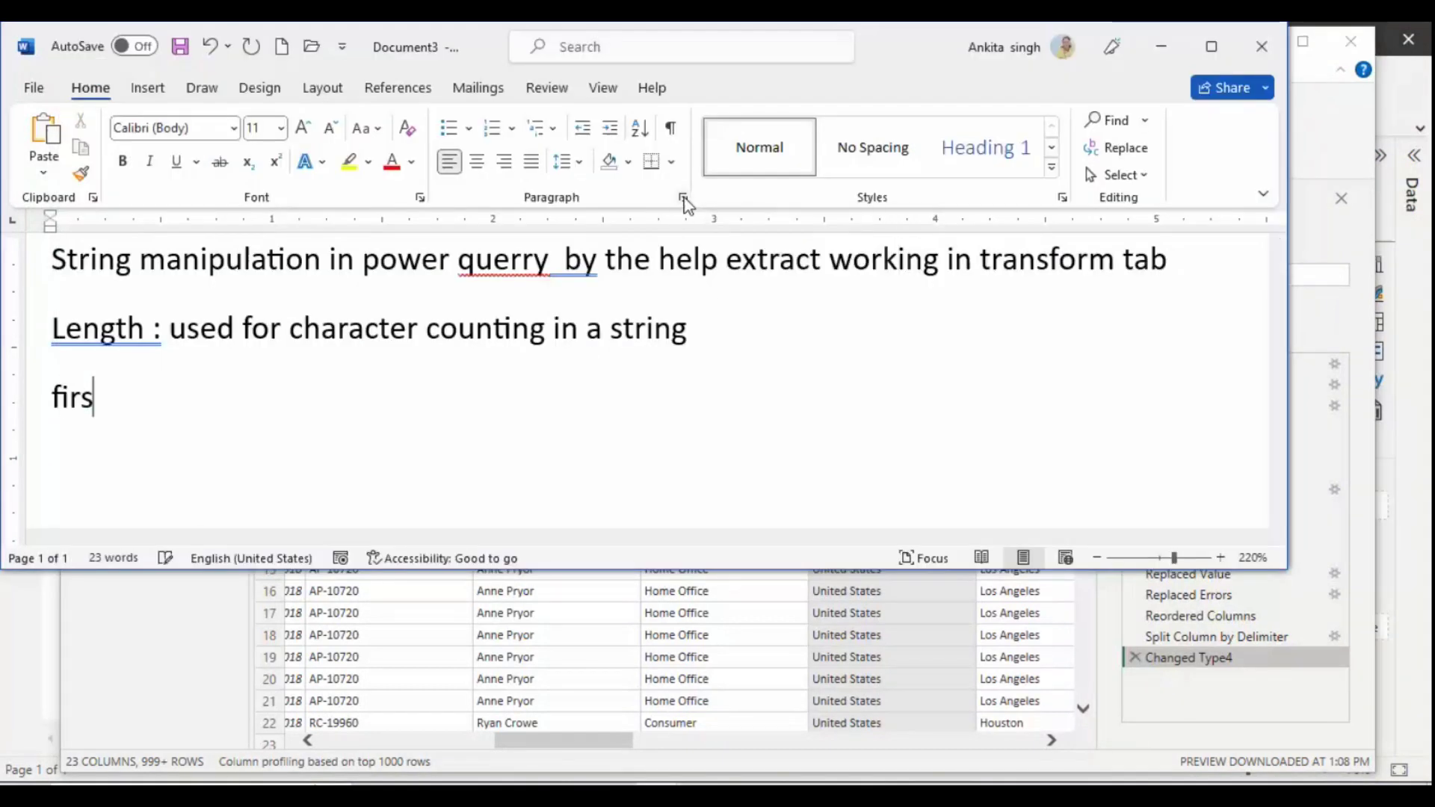
pyautogui.write('t characer')
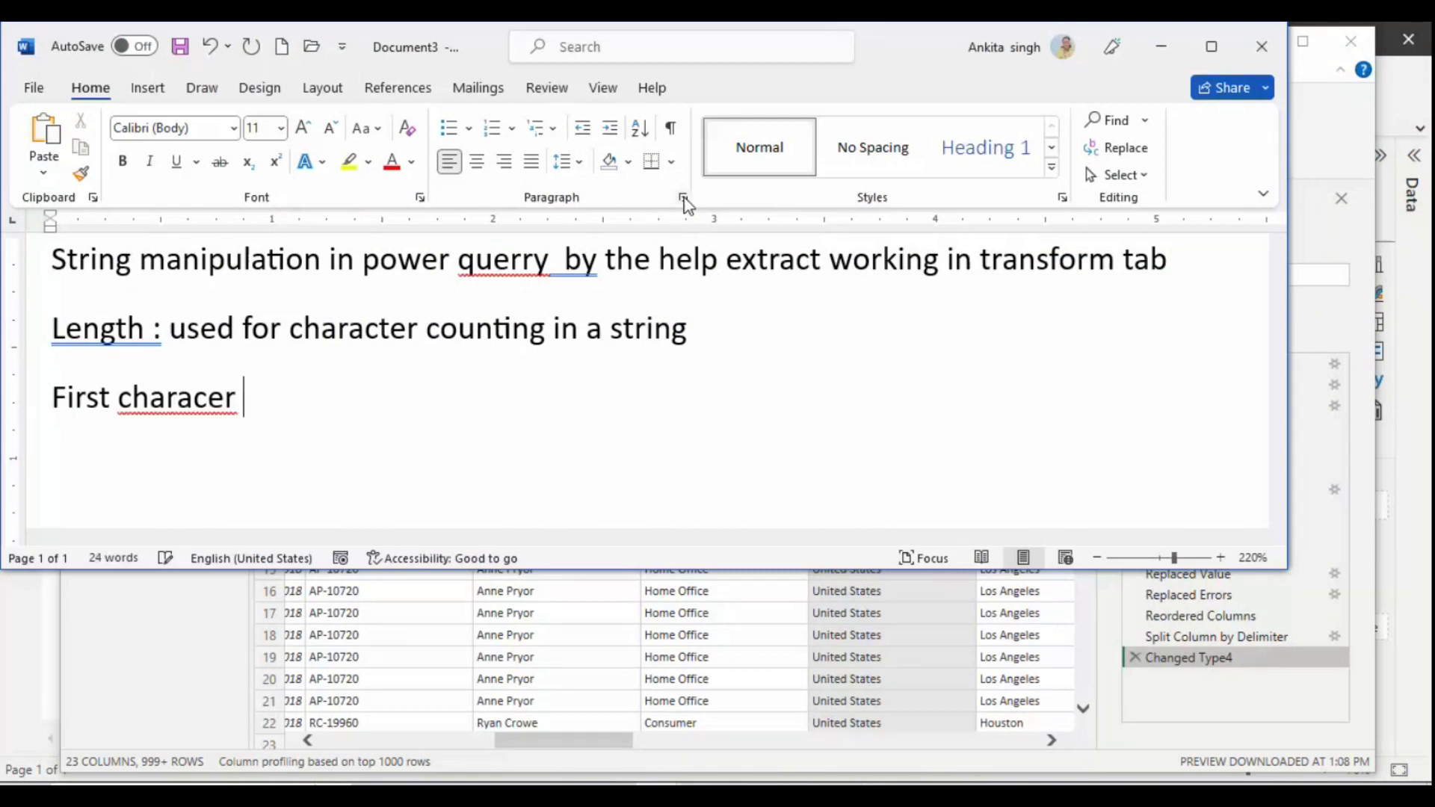
pyautogui.press('BackSpace')
pyautogui.press('BackSpace')
pyautogui.press('BackSpace')
pyautogui.write('ter :')
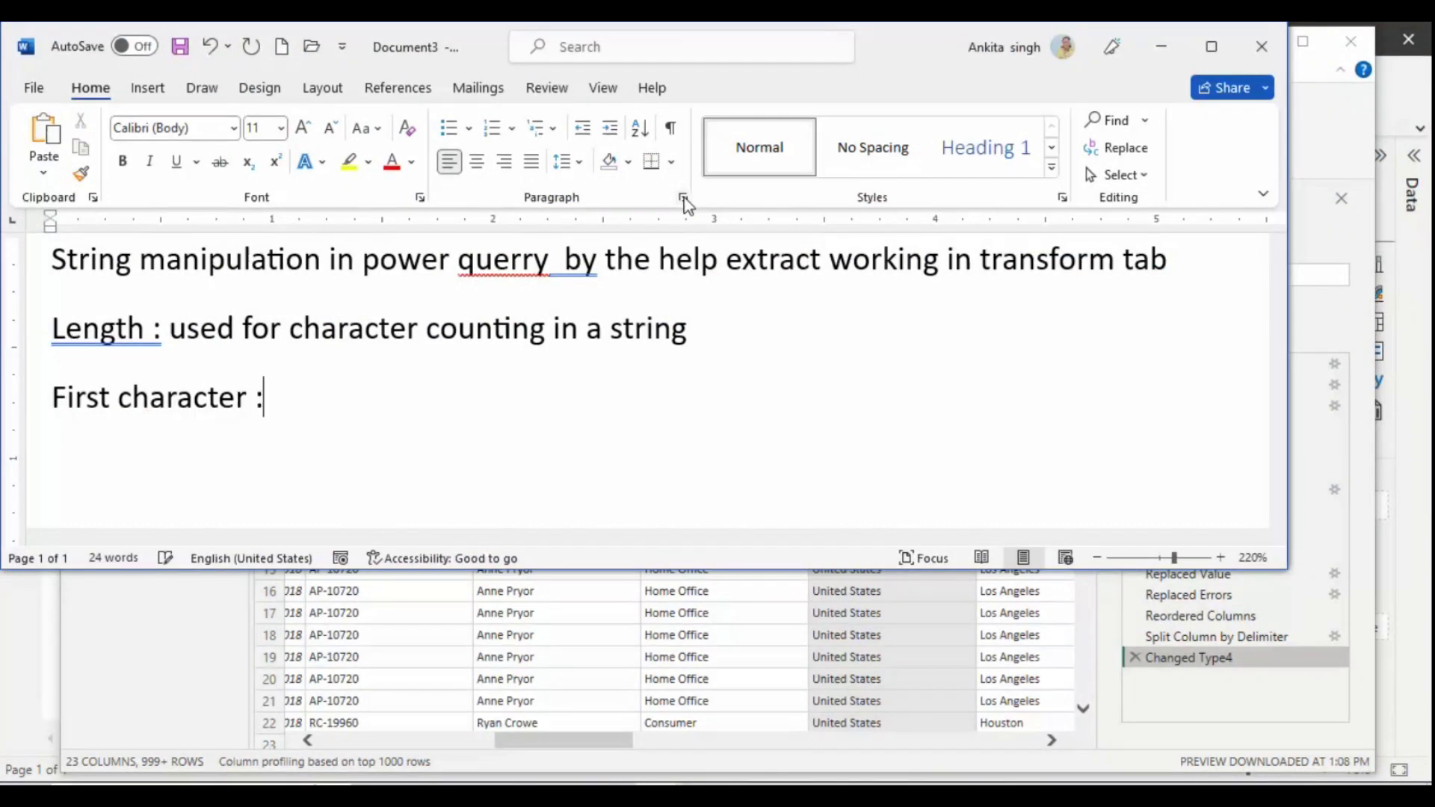
pyautogui.write(' used ')
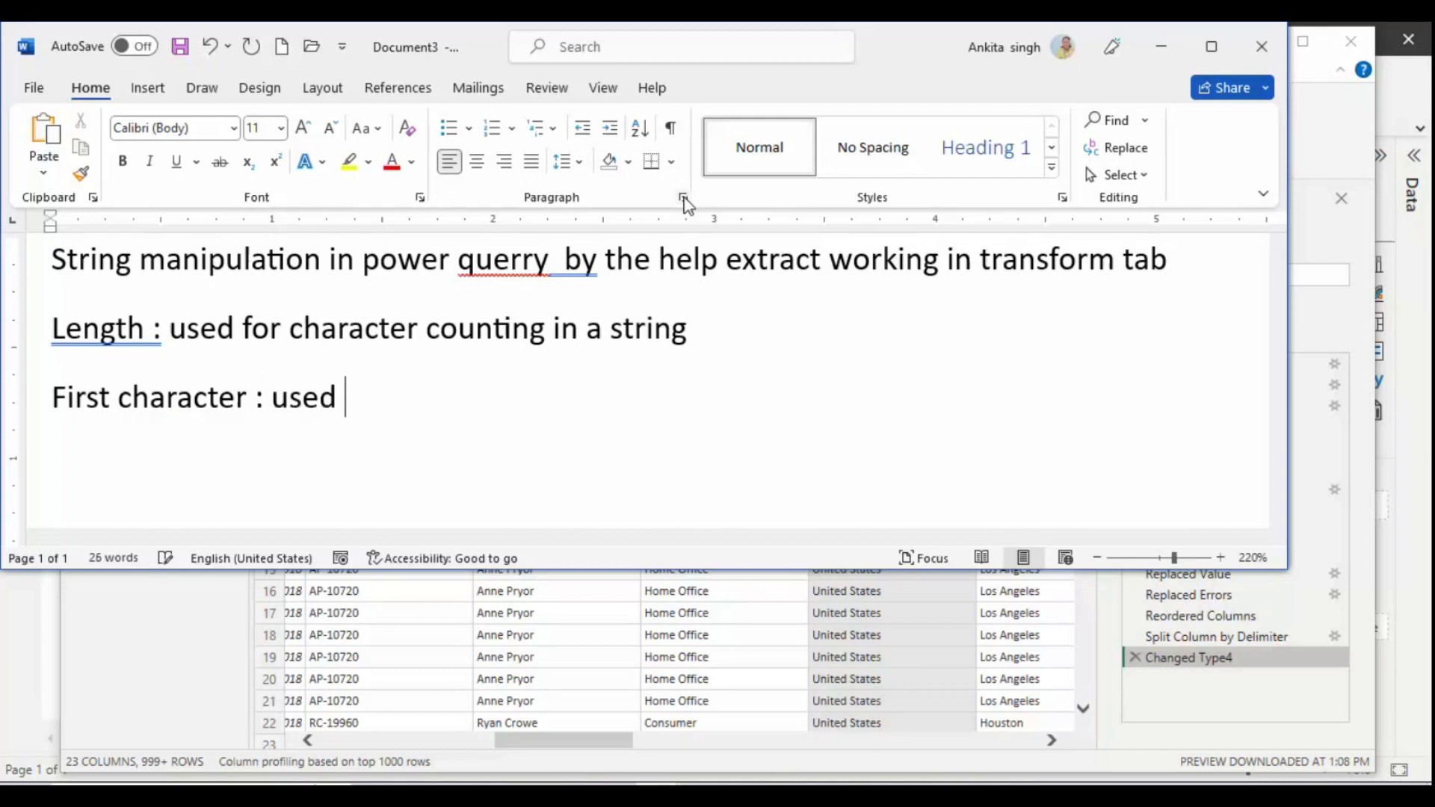
pyautogui.write('for')
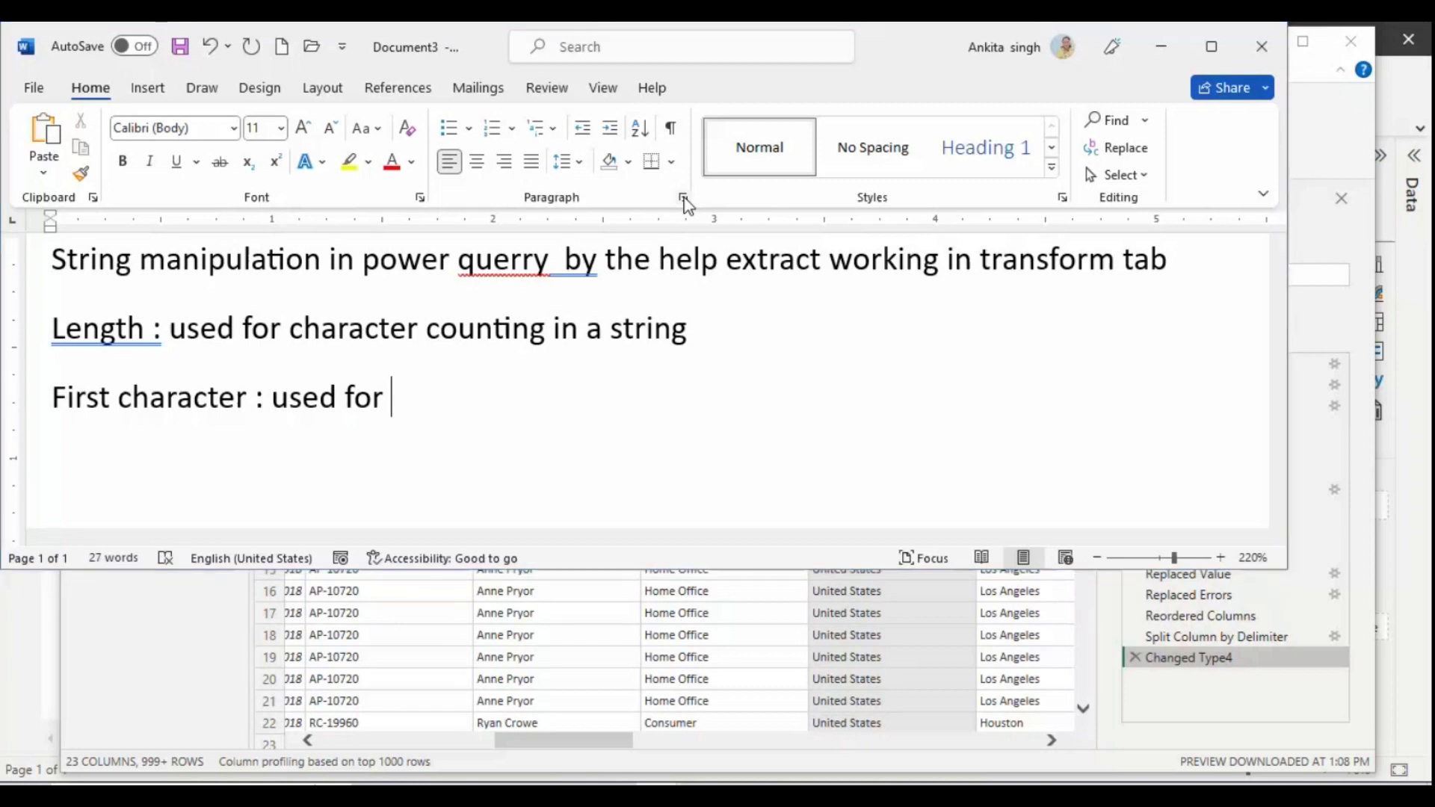
# Step: Switch to Power Query Editor and convert the Country/Region column to uppercase
pyautogui.hotkey('alt', 'Tab')
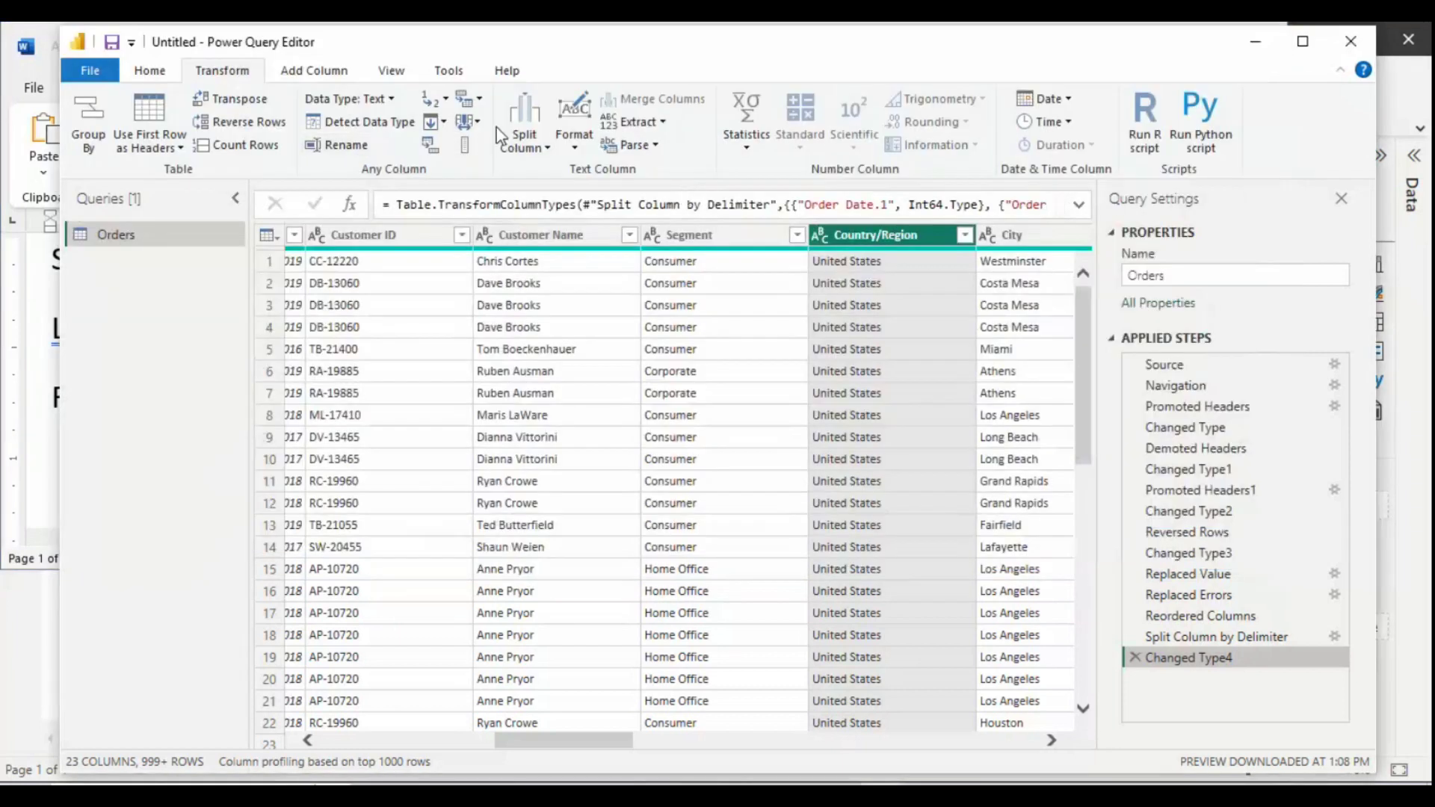
pyautogui.click(570, 148)
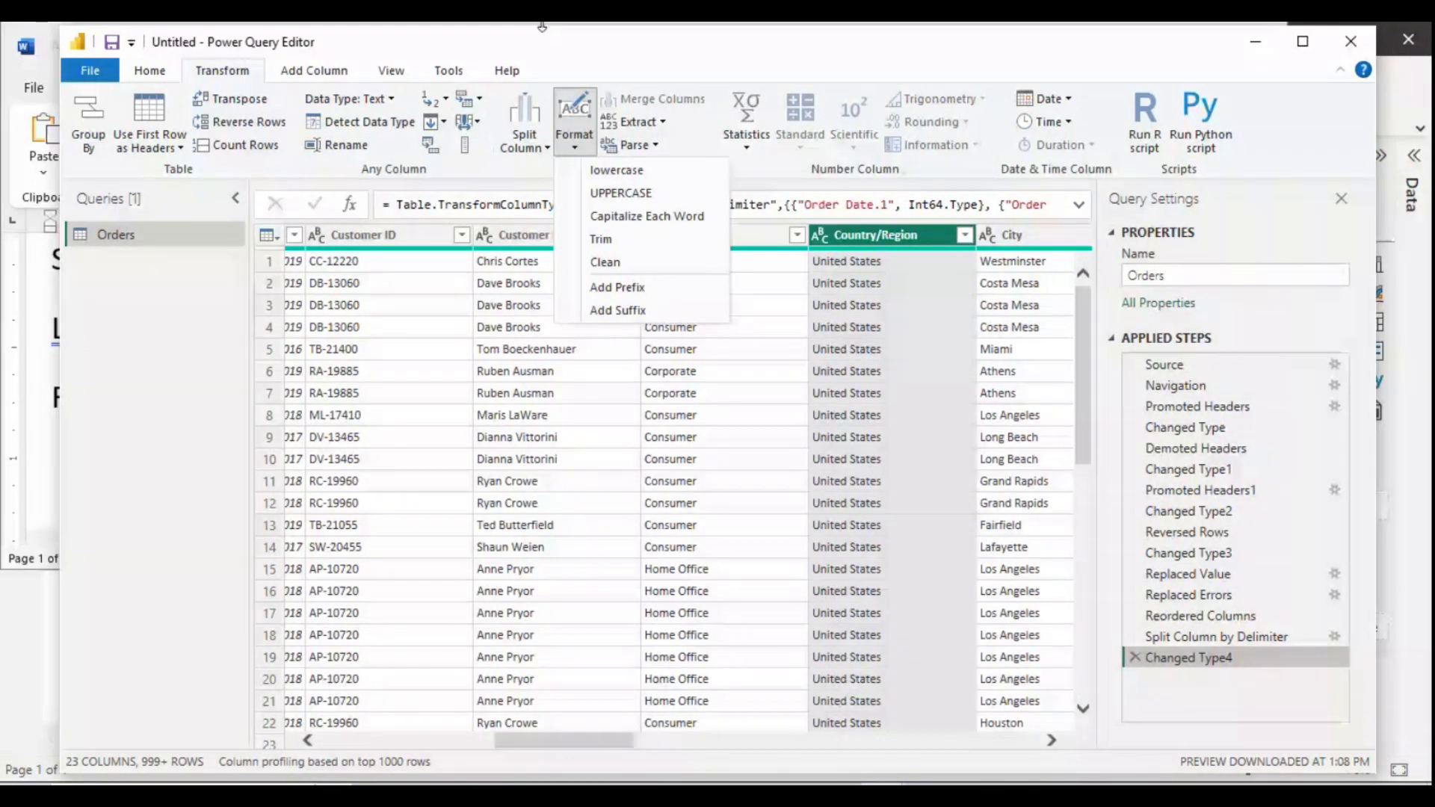
pyautogui.click(621, 193)
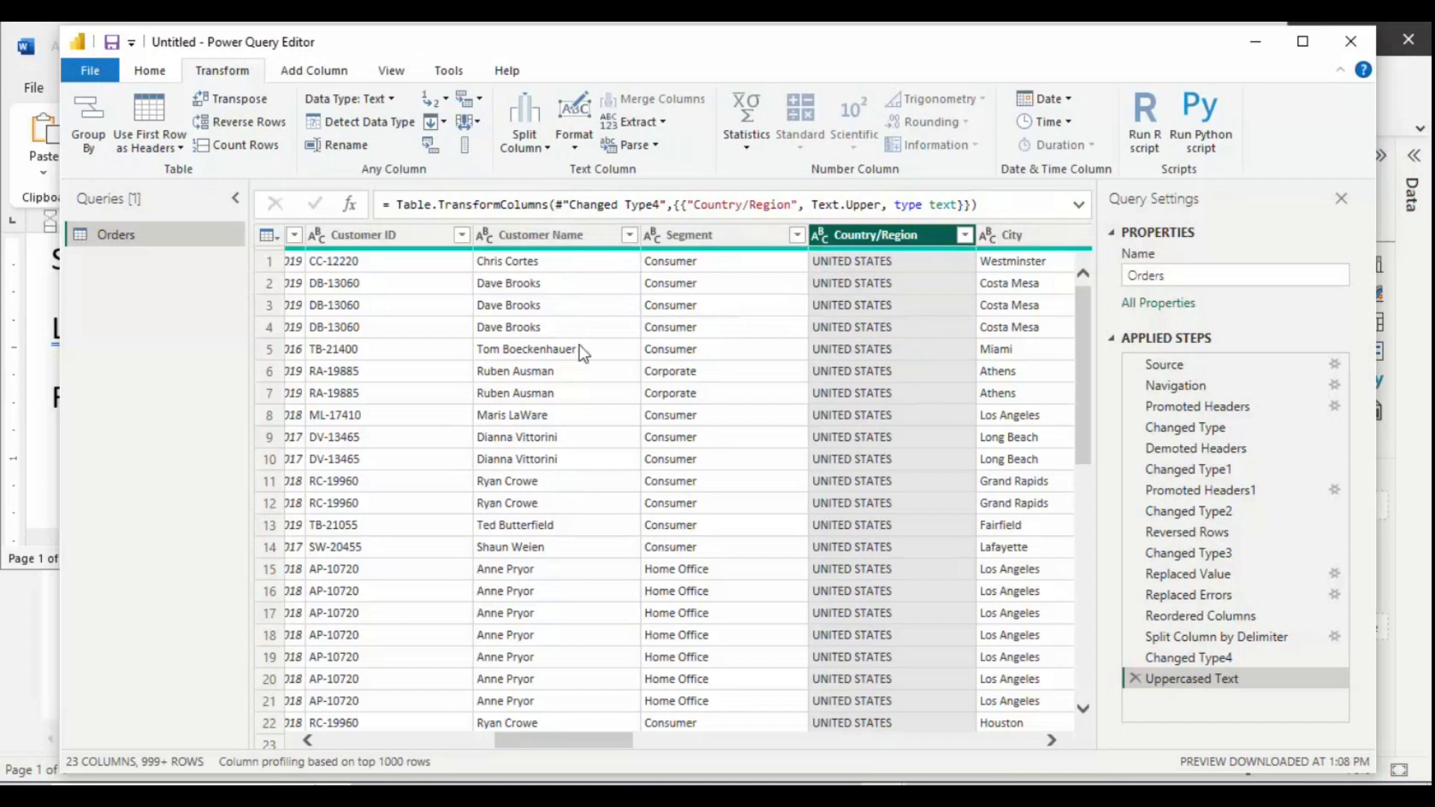
# Step: Return to the Word document and finish the First character note with "extracted strings from right or starting"
pyautogui.hotkey('alt', 'Tab')
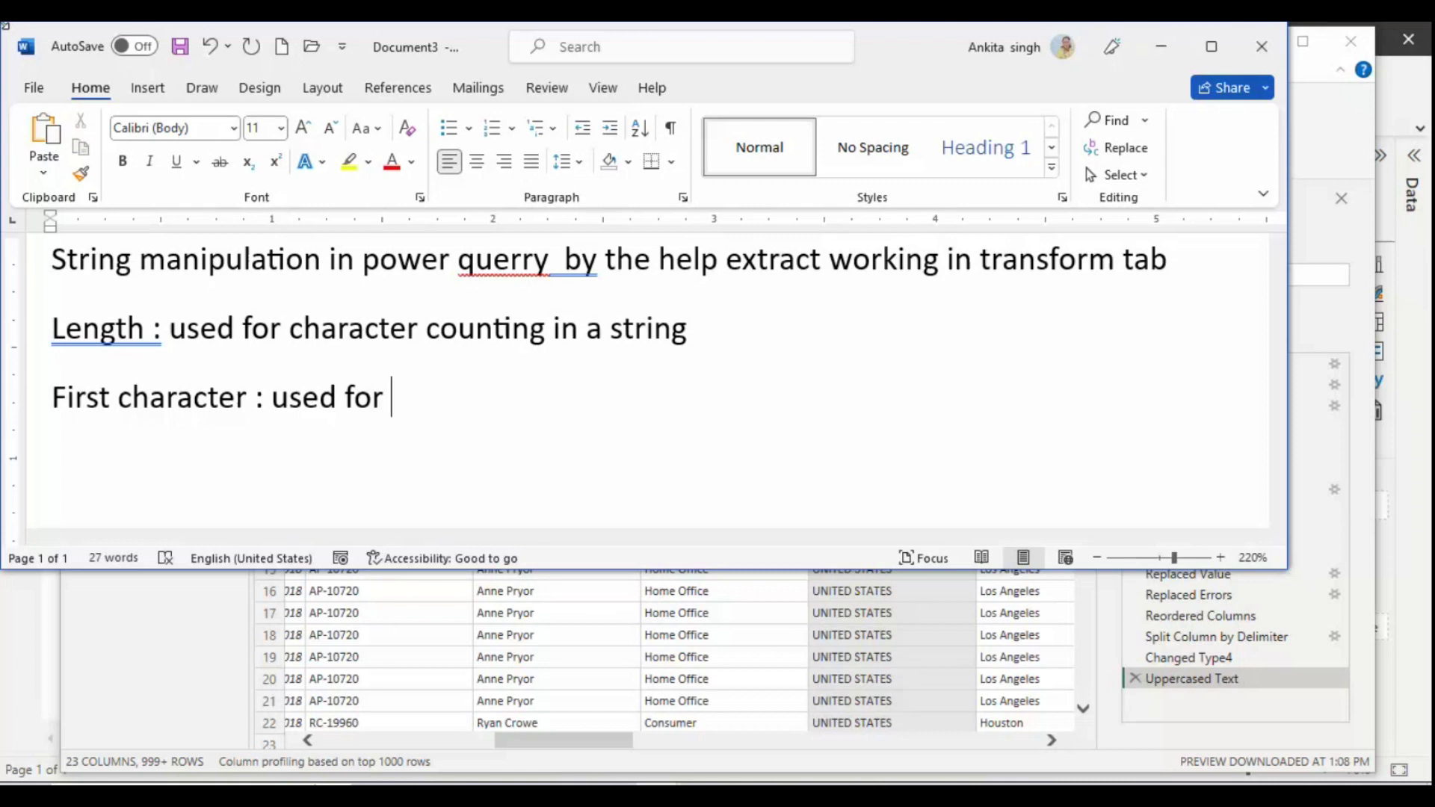
pyautogui.write('t')
pyautogui.press('BackSpace')
pyautogui.write('typ')
pyautogui.press('BackSpace')
pyautogui.press('BackSpace')
pyautogui.write('e')
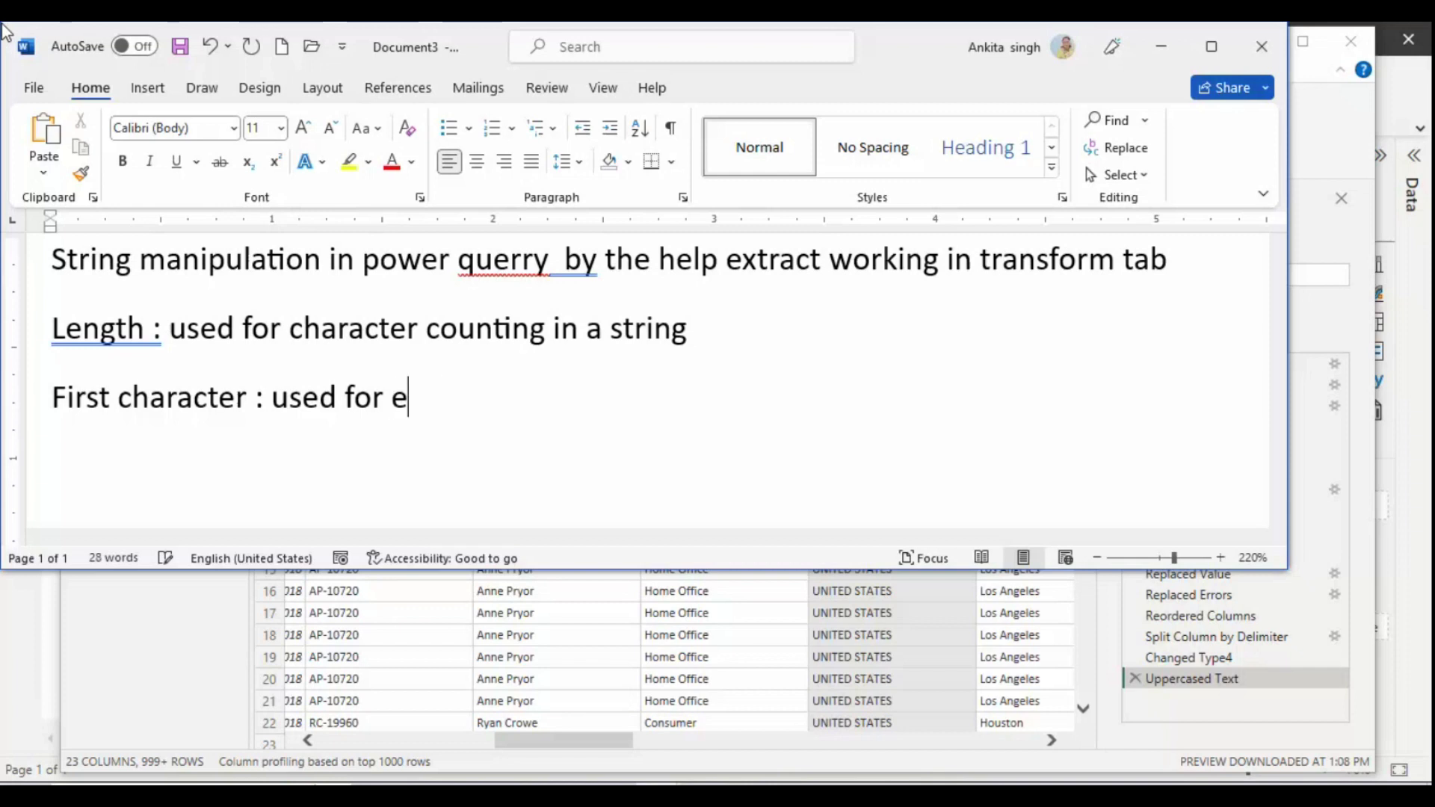
pyautogui.write('xtracte')
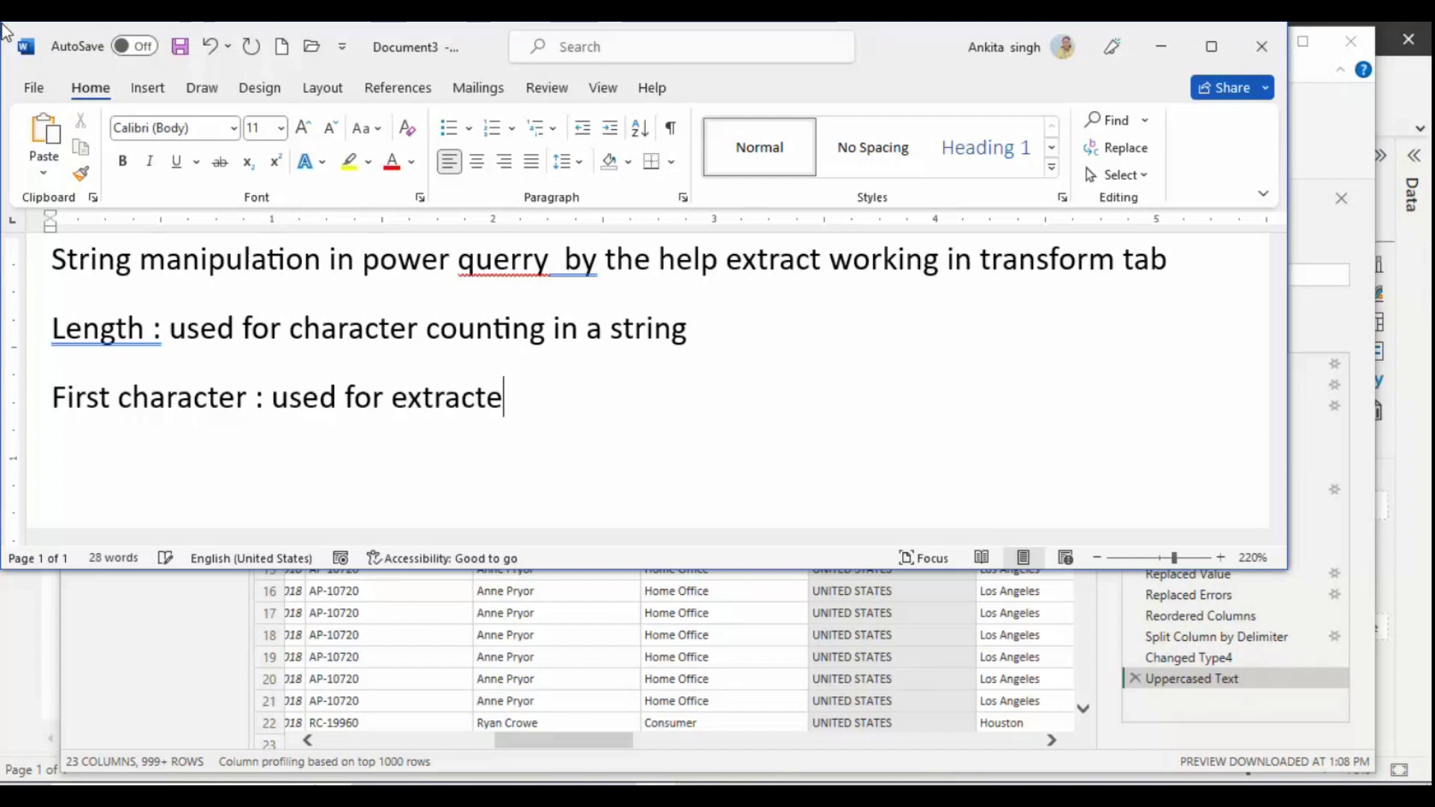
pyautogui.write('d strung')
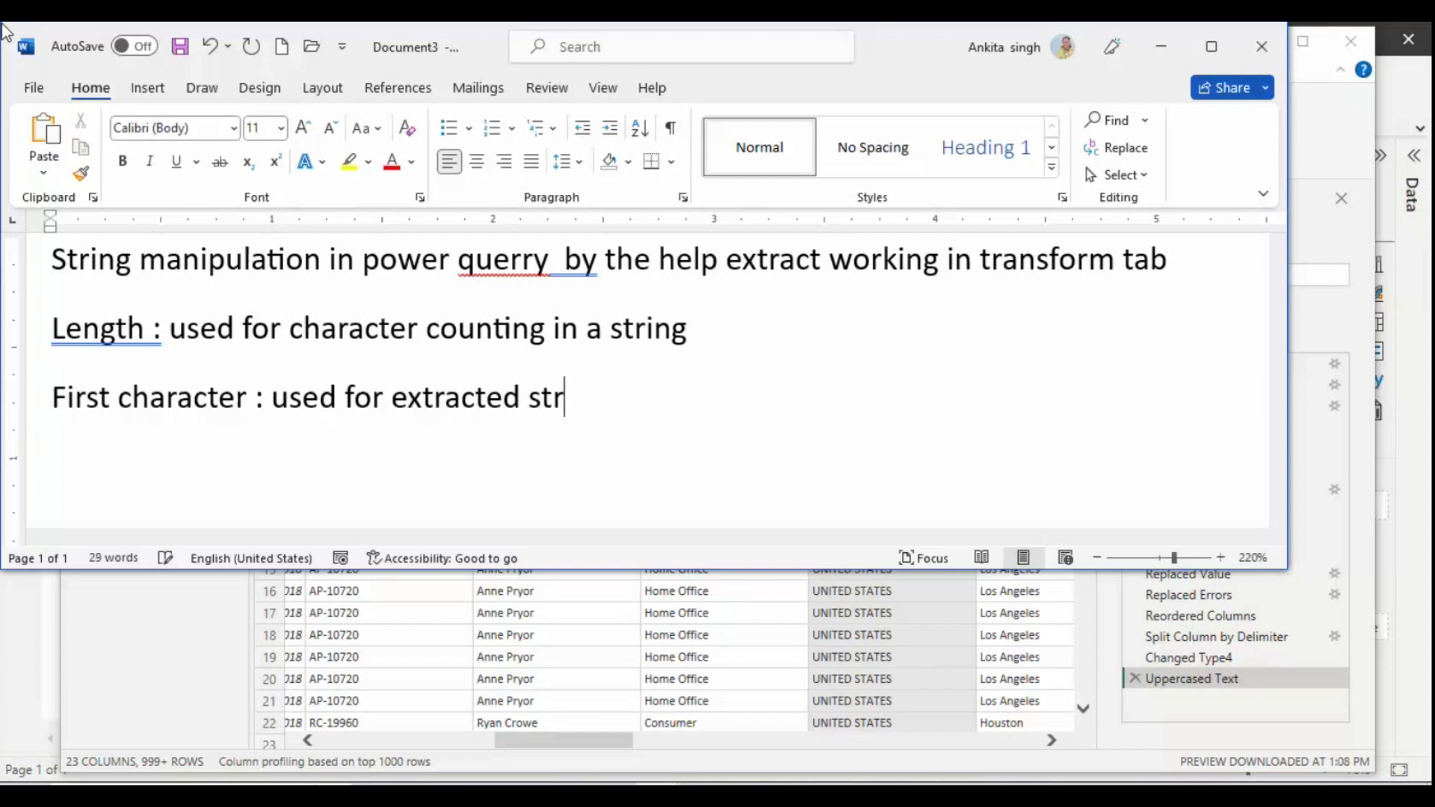
pyautogui.press('BackSpace')
pyautogui.press('BackSpace')
pyautogui.press('BackSpace')
pyautogui.press('BackSpace')
pyautogui.write('i')
pyautogui.write('ngs from e')
pyautogui.press('BackSpace')
pyautogui.write('right')
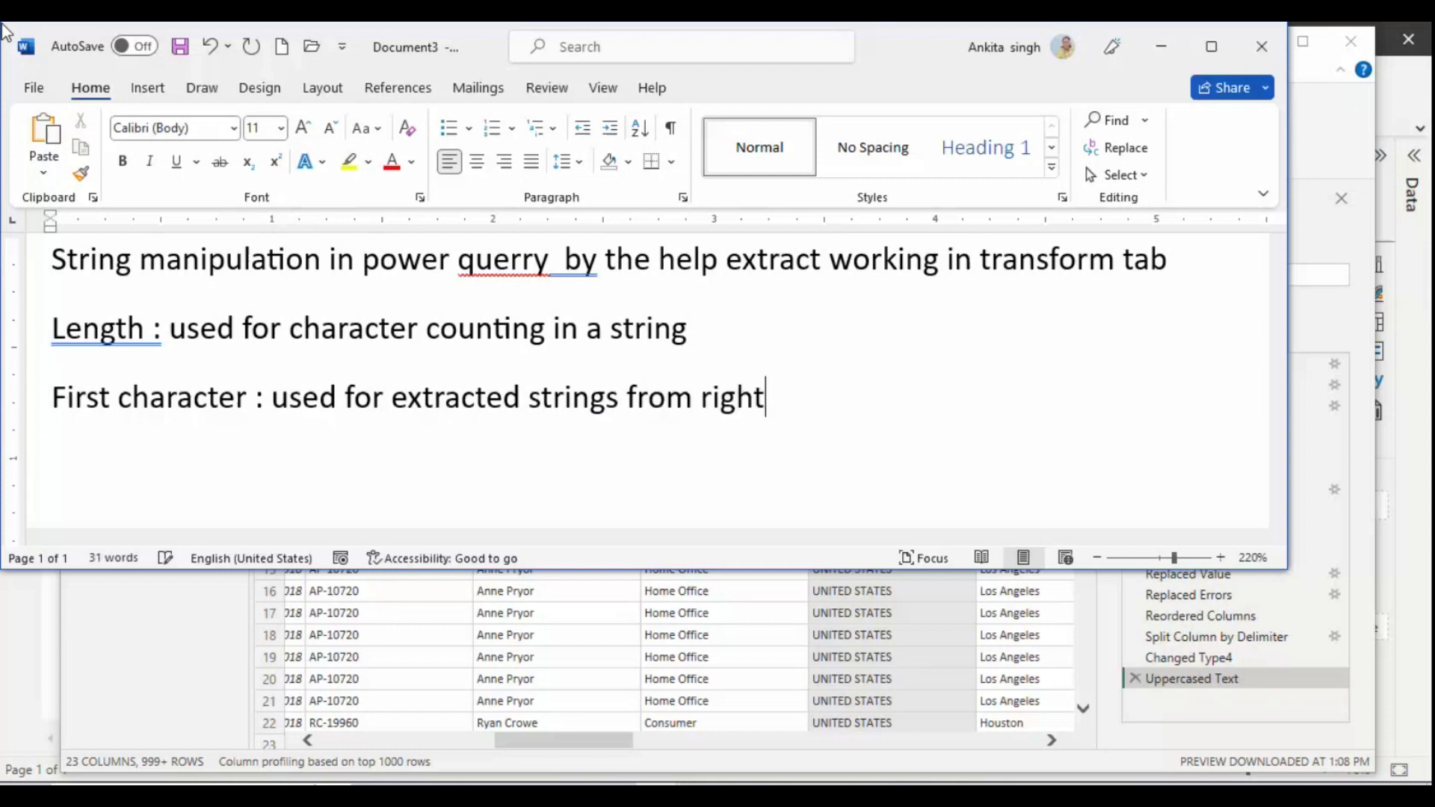
pyautogui.write(' or start')
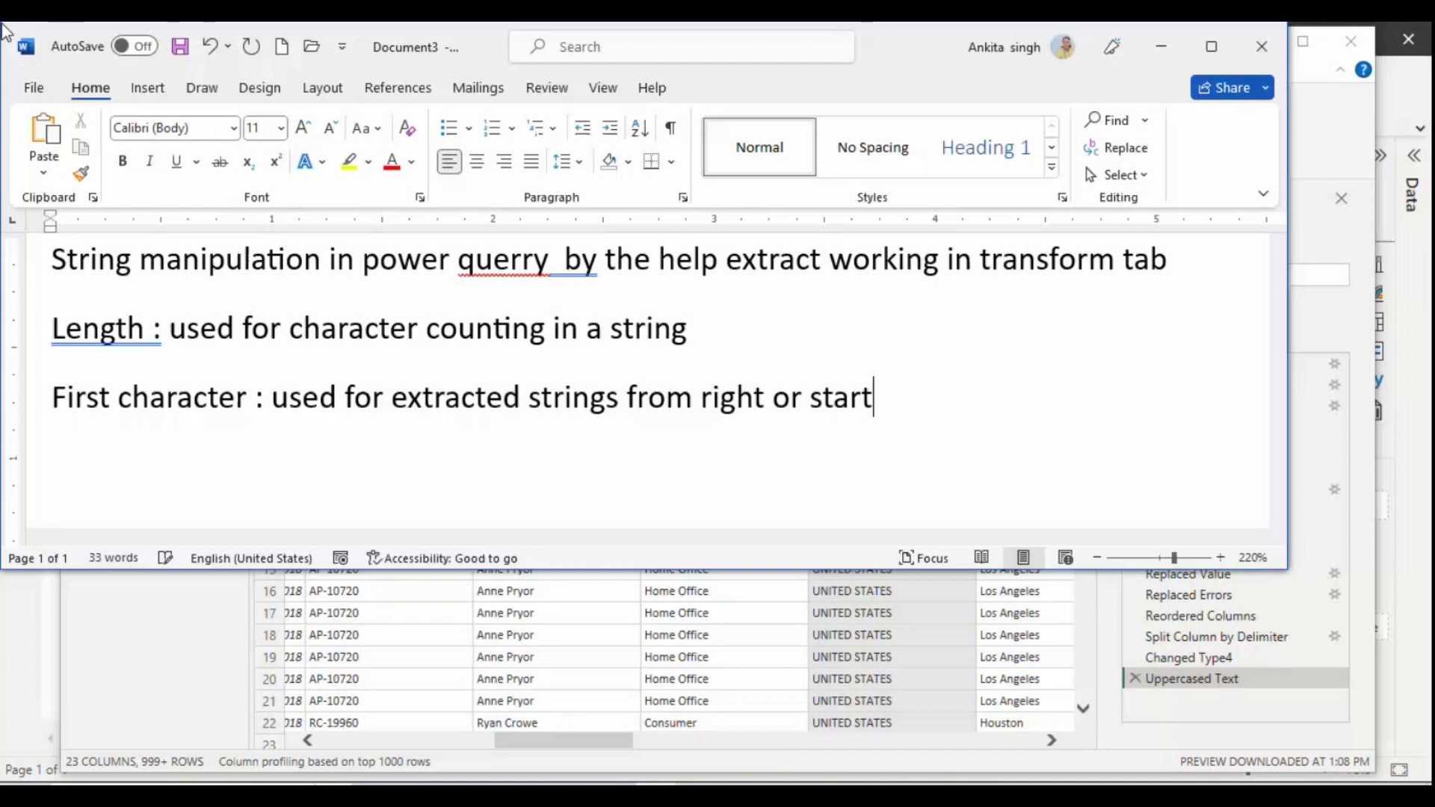
pyautogui.write('ing')
pyautogui.press('Return')
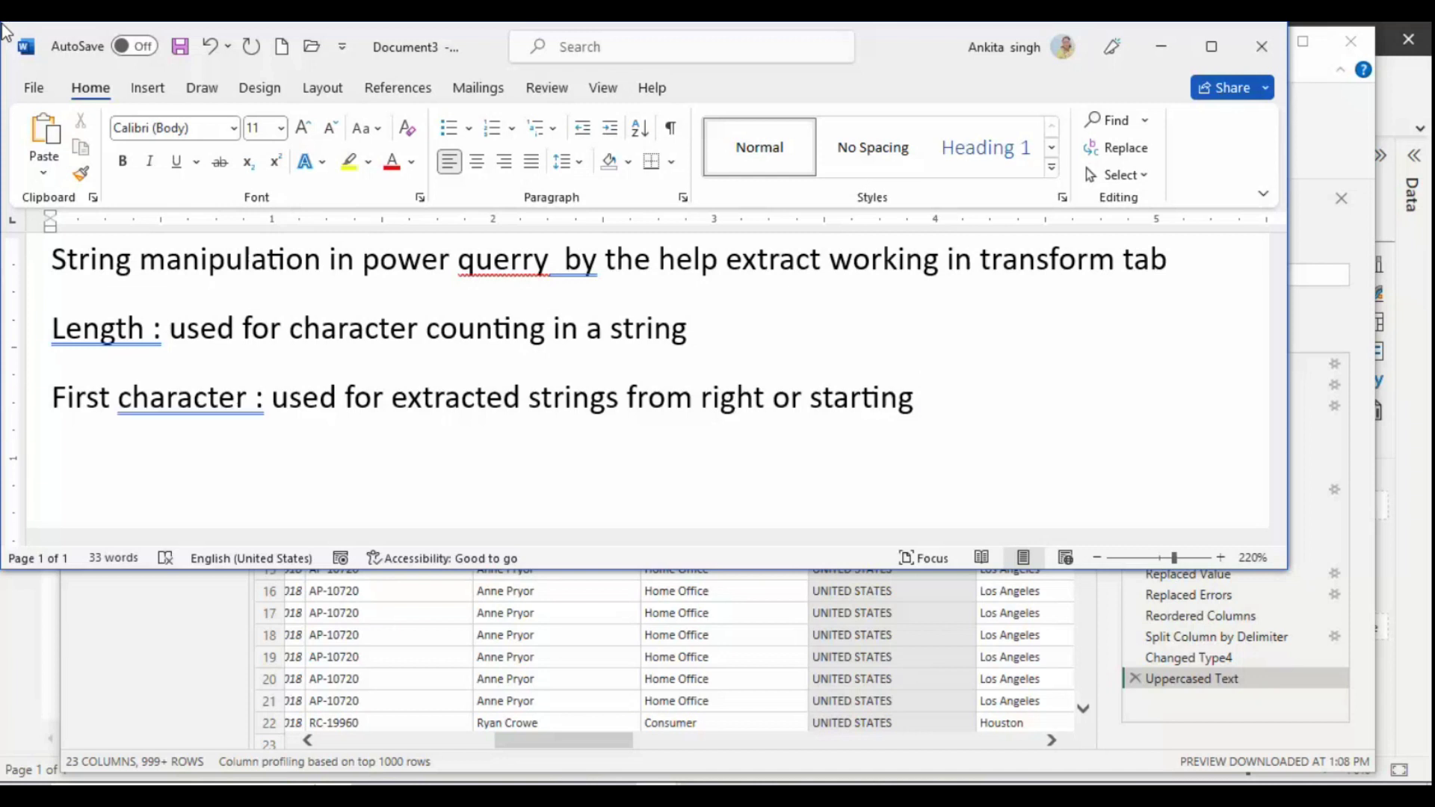
# Step: Add a "Last character :" line and copy the description "used for extracted strings from right or starting" from the First character line into it
pyautogui.write('last chr')
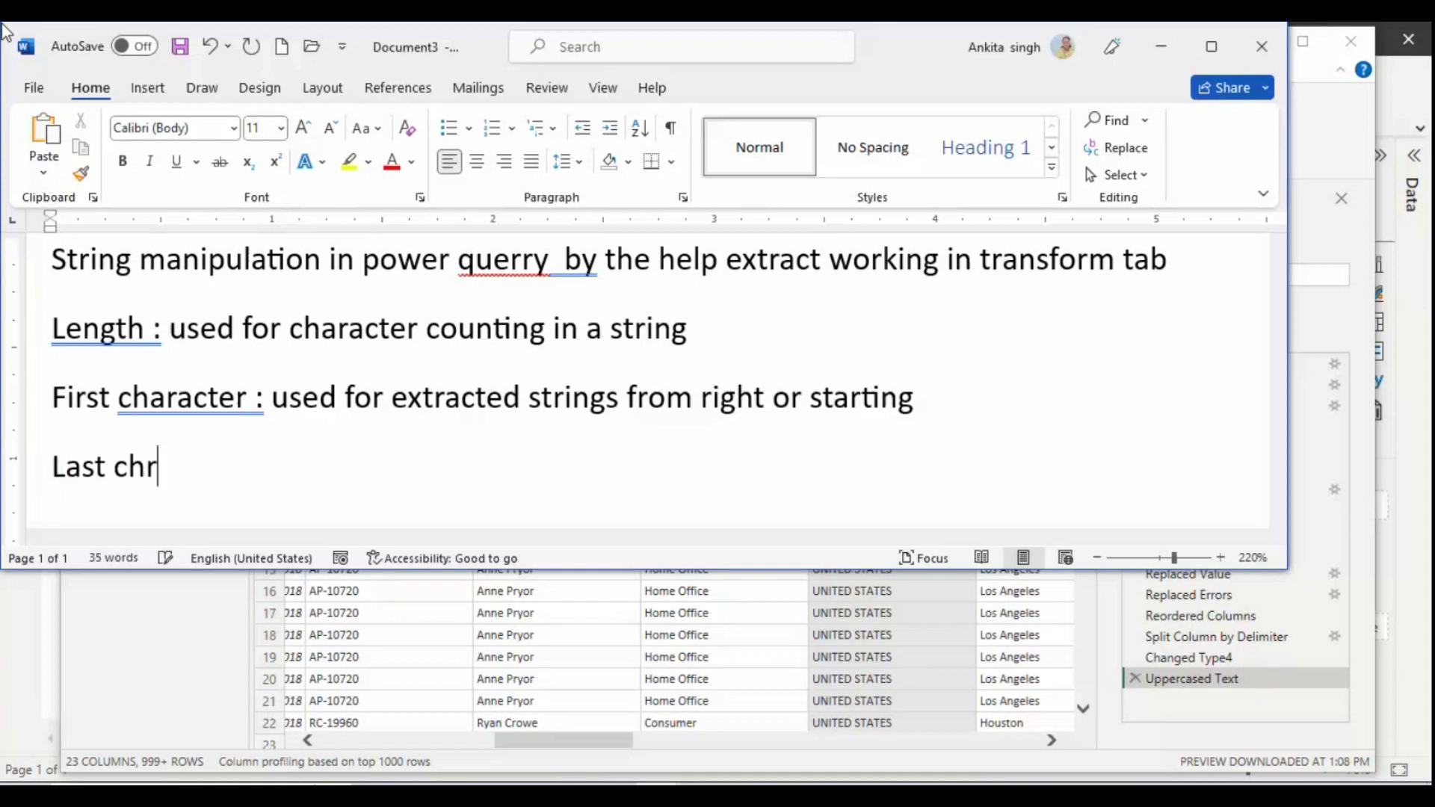
pyautogui.press('BackSpace')
pyautogui.write('aracter :')
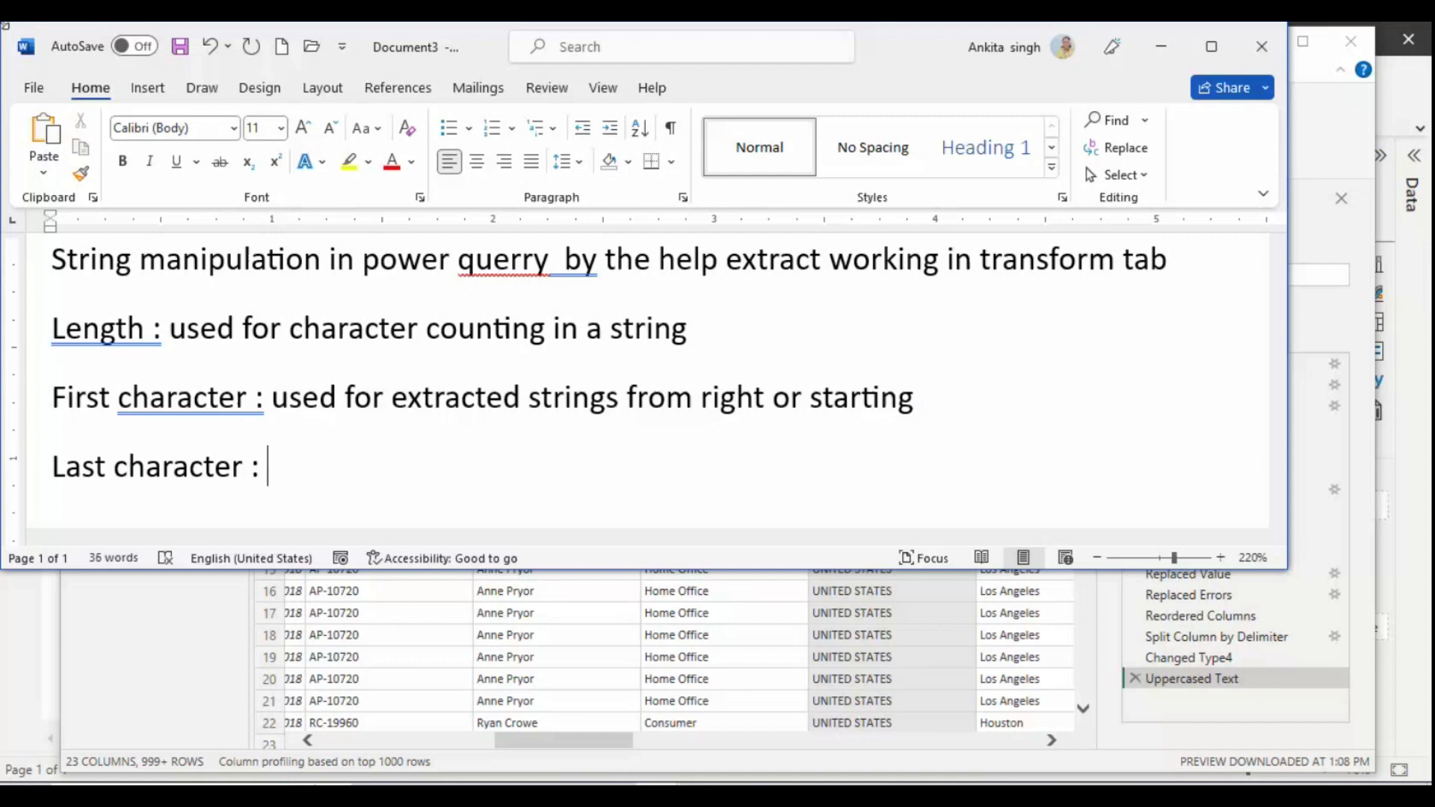
pyautogui.moveTo(275, 400); pyautogui.dragTo(907, 394)
pyautogui.hotkey('ctrl', 'c')
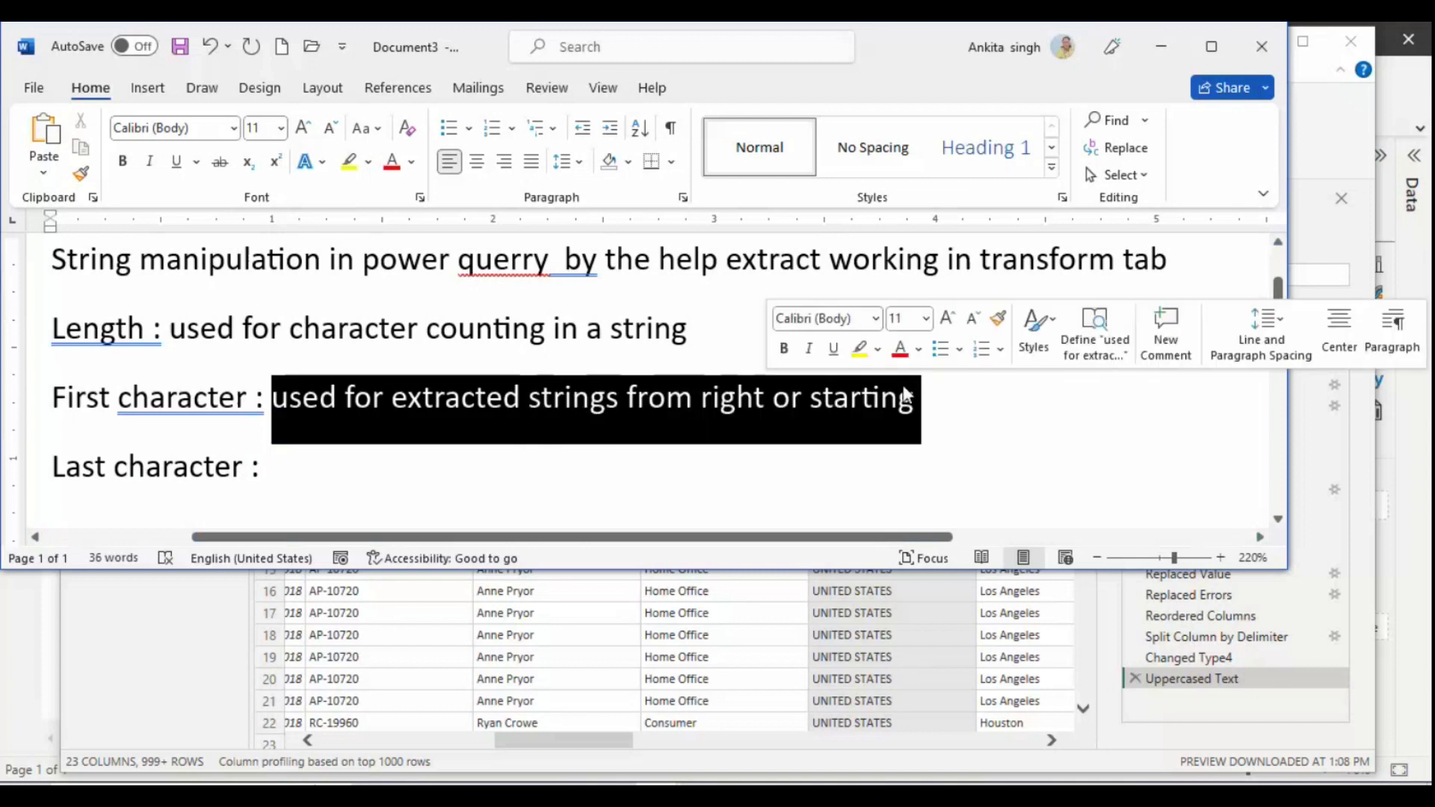
pyautogui.click(344, 446)
pyautogui.hotkey('ctrl', 'v')
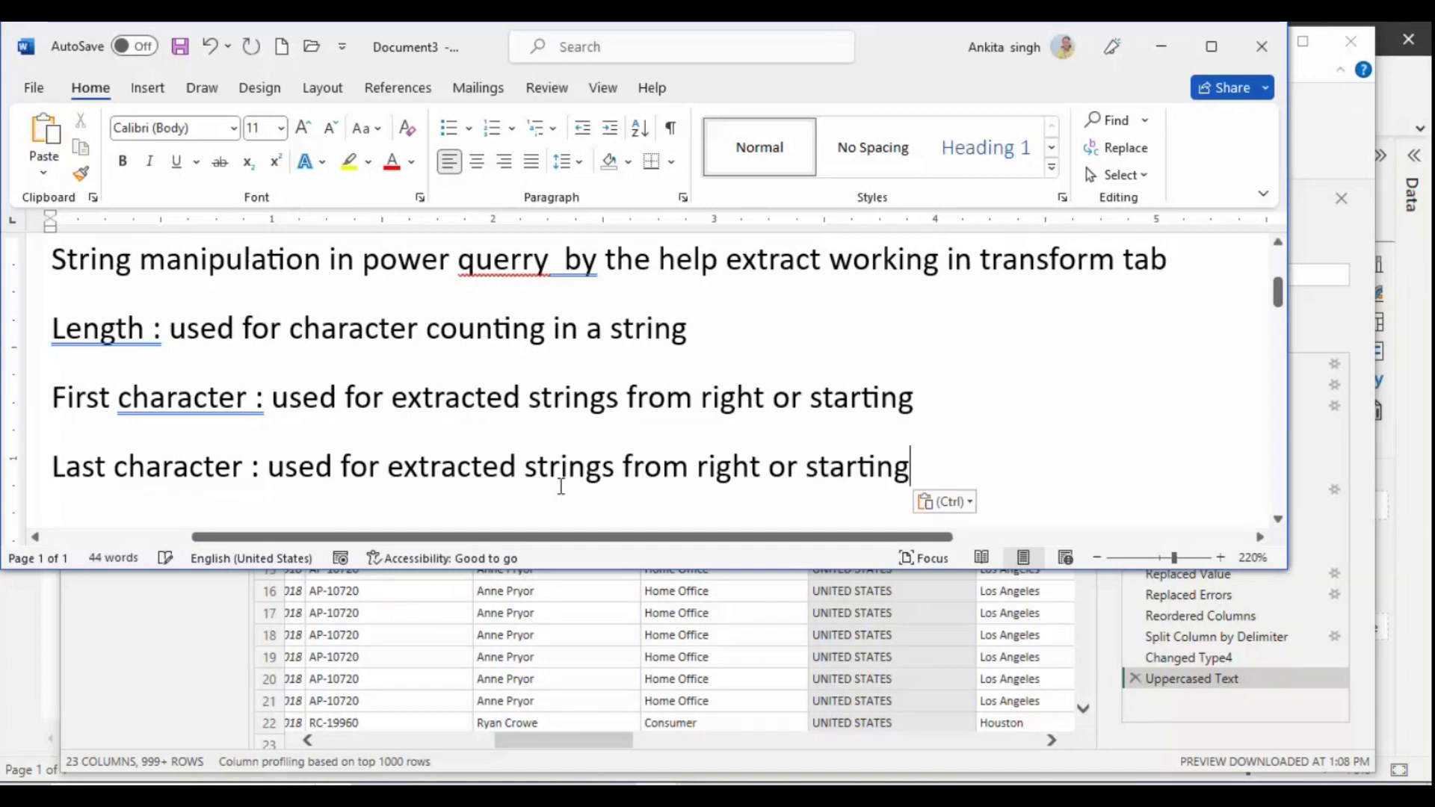
# Step: Replace the word "right" with "left" in the Last character note
pyautogui.click(762, 471)
pyautogui.press('BackSpace')
pyautogui.press('BackSpace')
pyautogui.press('BackSpace')
pyautogui.press('BackSpace')
pyautogui.press('BackSpace')
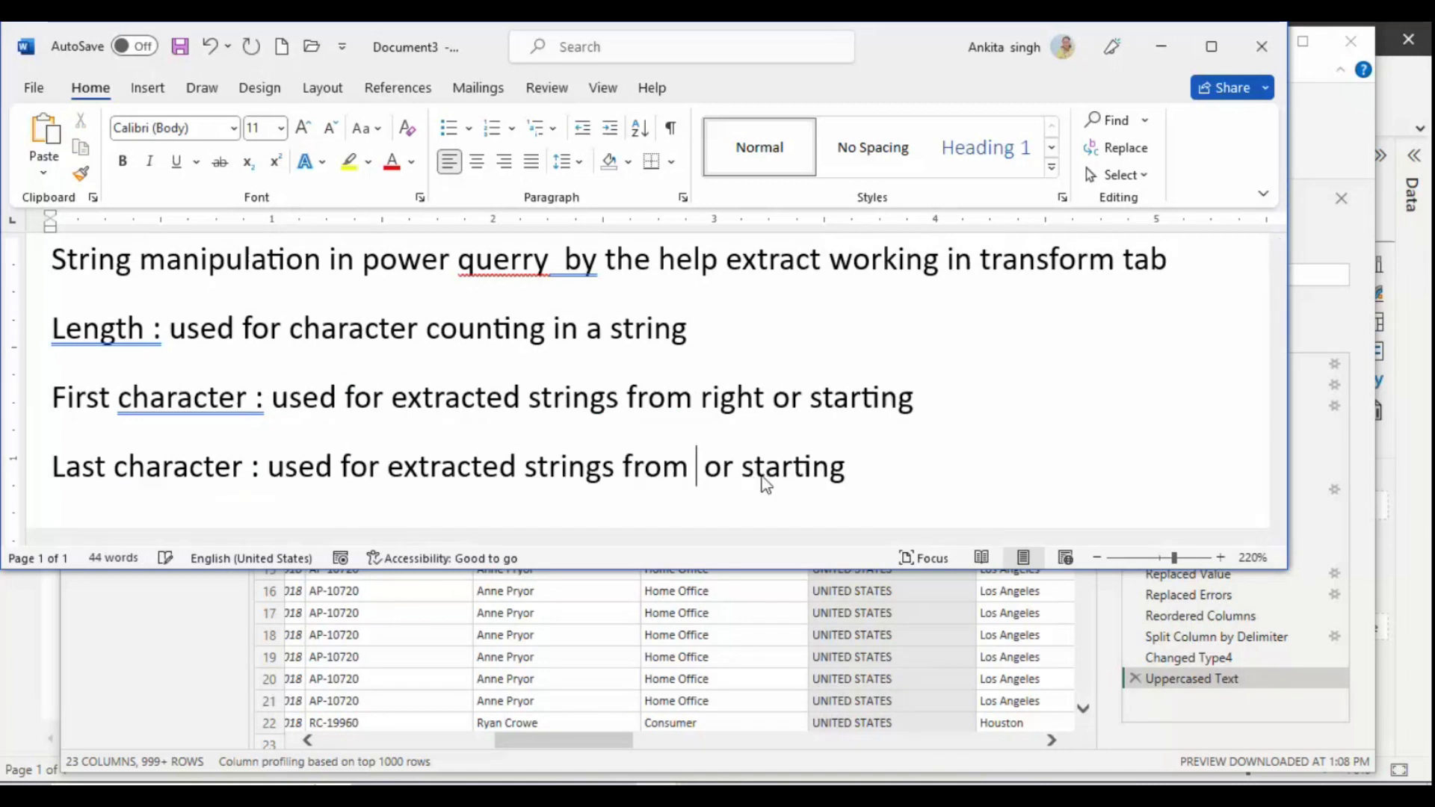
pyautogui.write('left')
# Step: Replace the word "starting" with "end" in the Last character note and begin a new line below it
pyautogui.press('Right')
pyautogui.press('Right')
pyautogui.press('Right')
pyautogui.press('Right')
pyautogui.press('Right')
pyautogui.press('Right')
pyautogui.press('Right')
pyautogui.press('Right')
pyautogui.press('Right')
pyautogui.press('Right')
pyautogui.press('Right')
pyautogui.press('Right')
pyautogui.press('BackSpace')
pyautogui.press('BackSpace')
pyautogui.press('BackSpace')
pyautogui.press('BackSpace')
pyautogui.press('BackSpace')
pyautogui.press('BackSpace')
pyautogui.press('BackSpace')
pyautogui.press('BackSpace')
pyautogui.press('BackSpace')
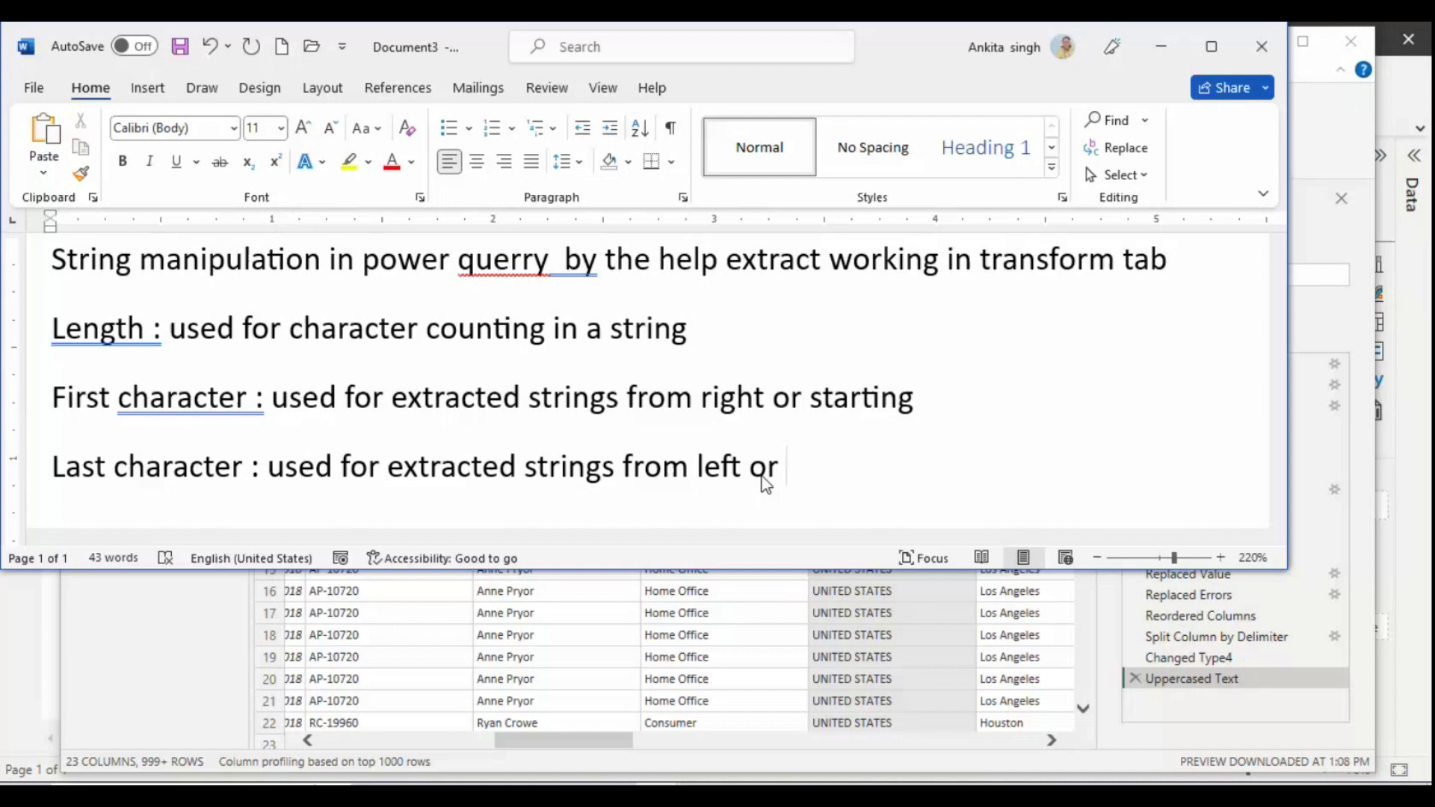
pyautogui.write('end')
pyautogui.press('Return')
# Step: Check the Extract options in Power Query Editor and add the Word note "Range : specific range data extracted from mid"
pyautogui.hotkey('alt', 'Tab')
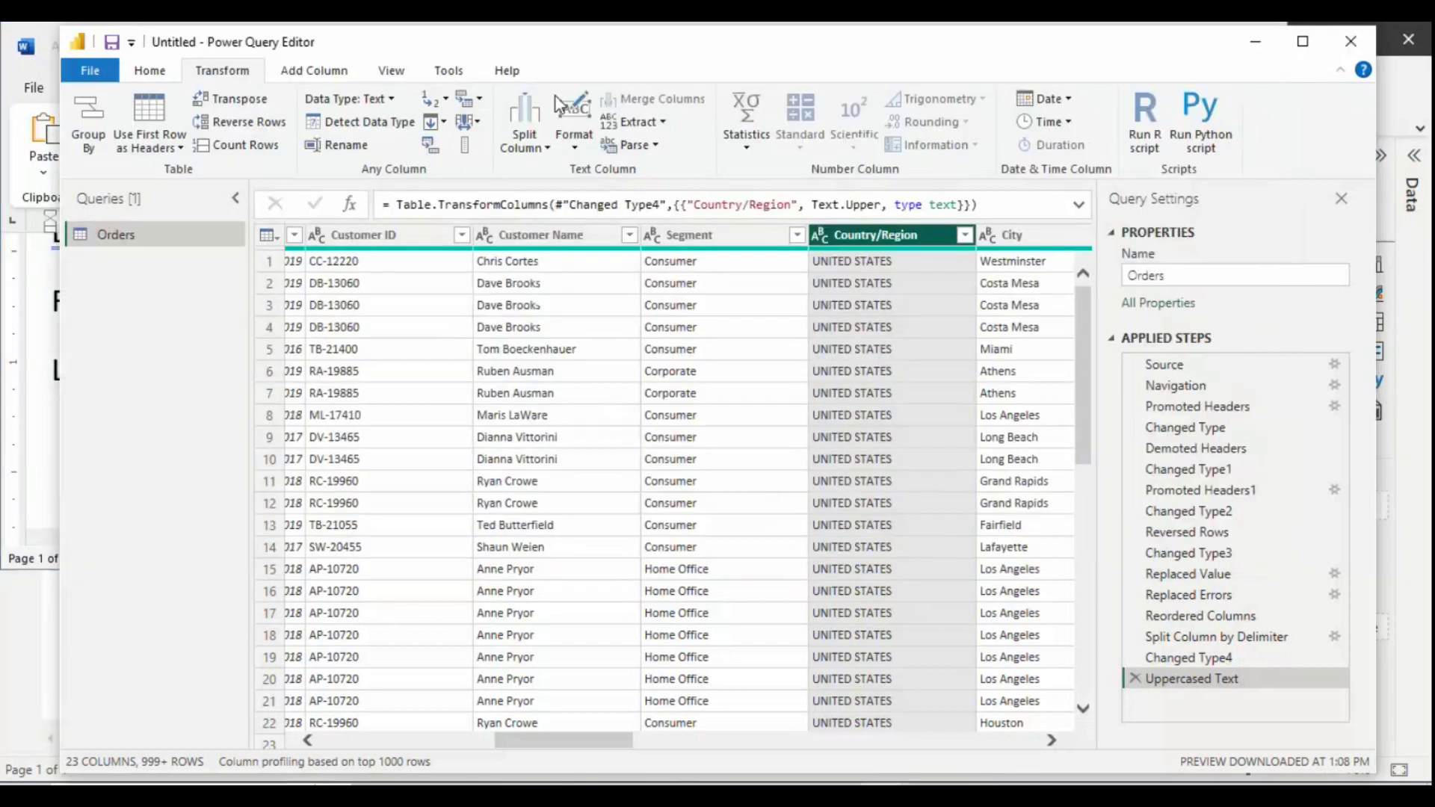
pyautogui.click(667, 122)
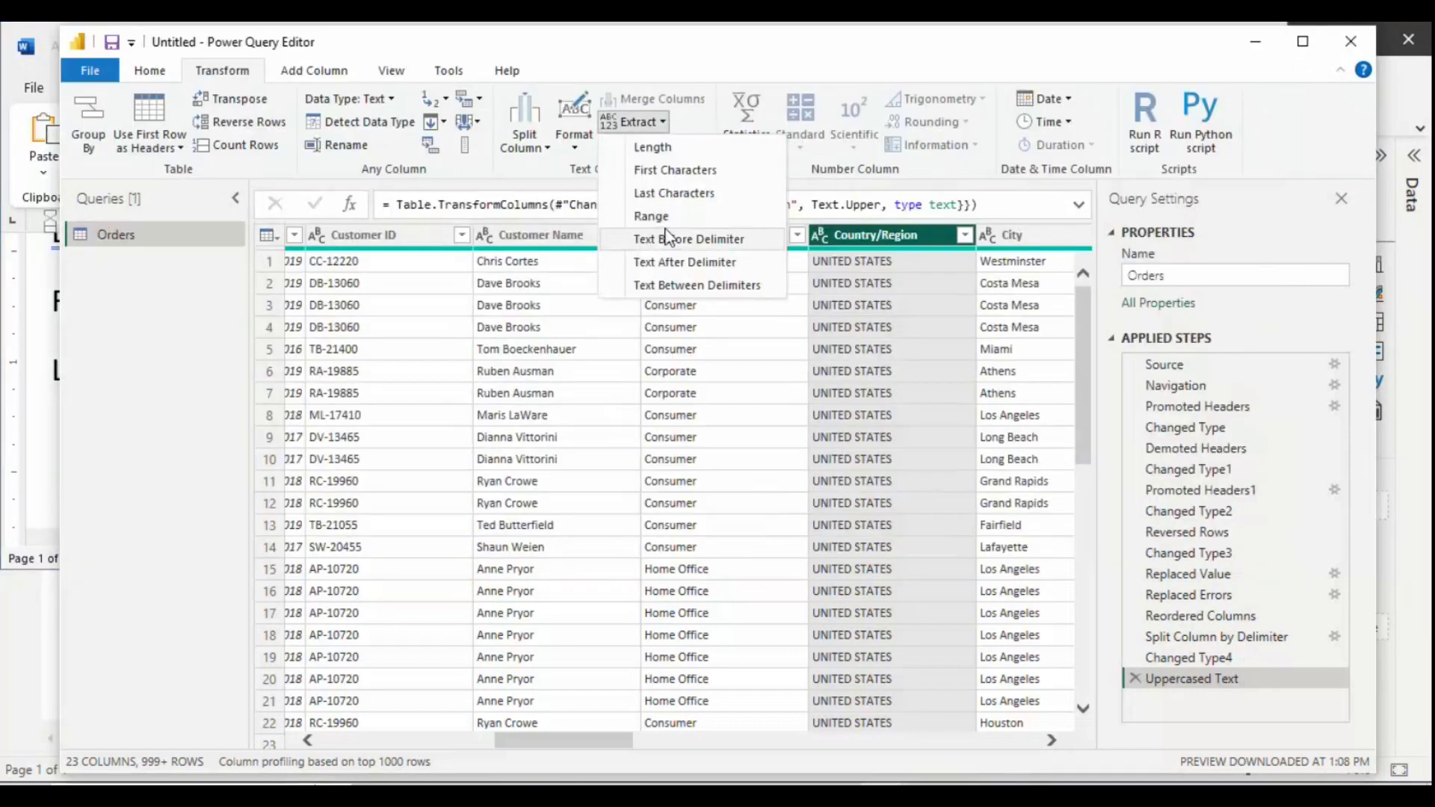
pyautogui.hotkey('alt', 'Tab')
pyautogui.write('range : ')
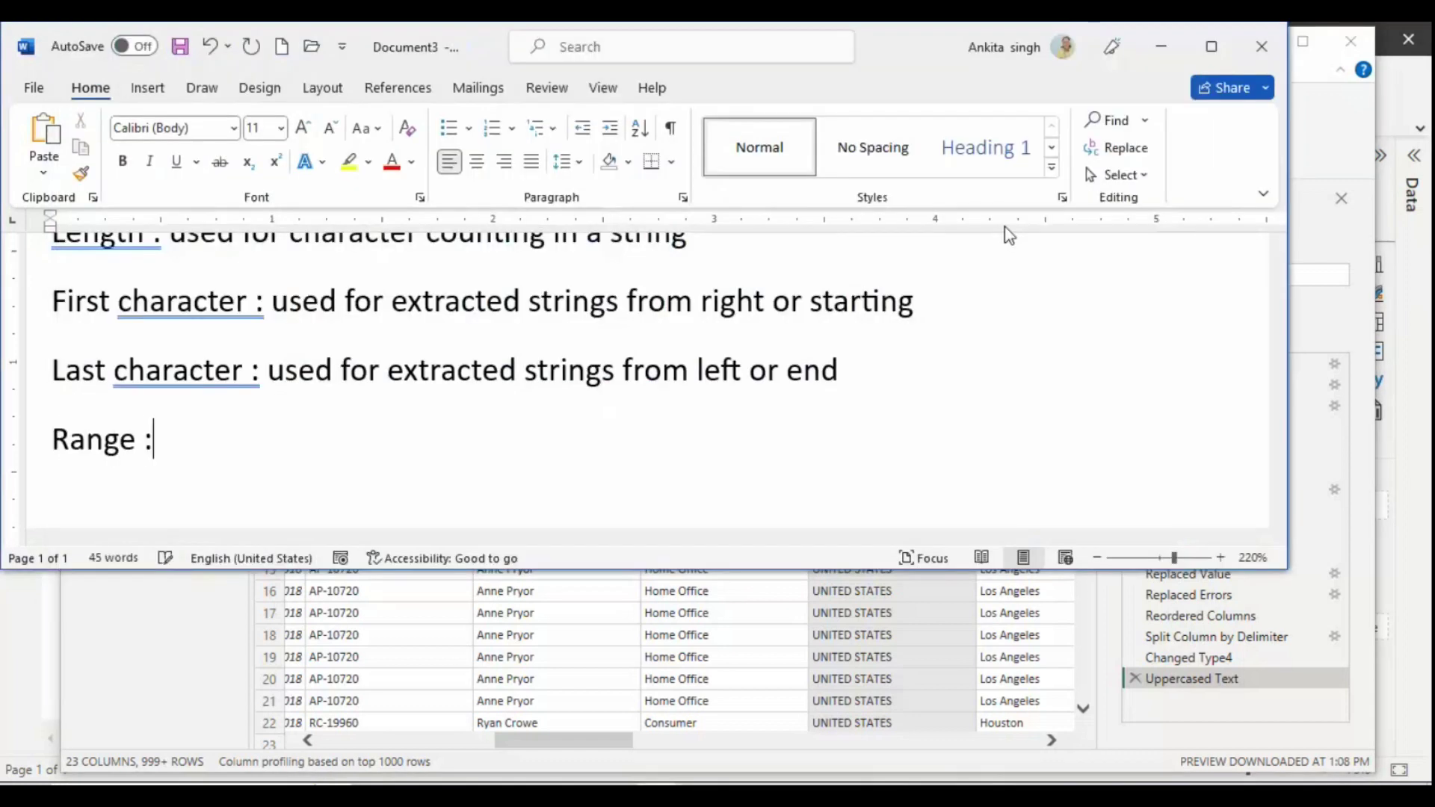
pyautogui.write('spec')
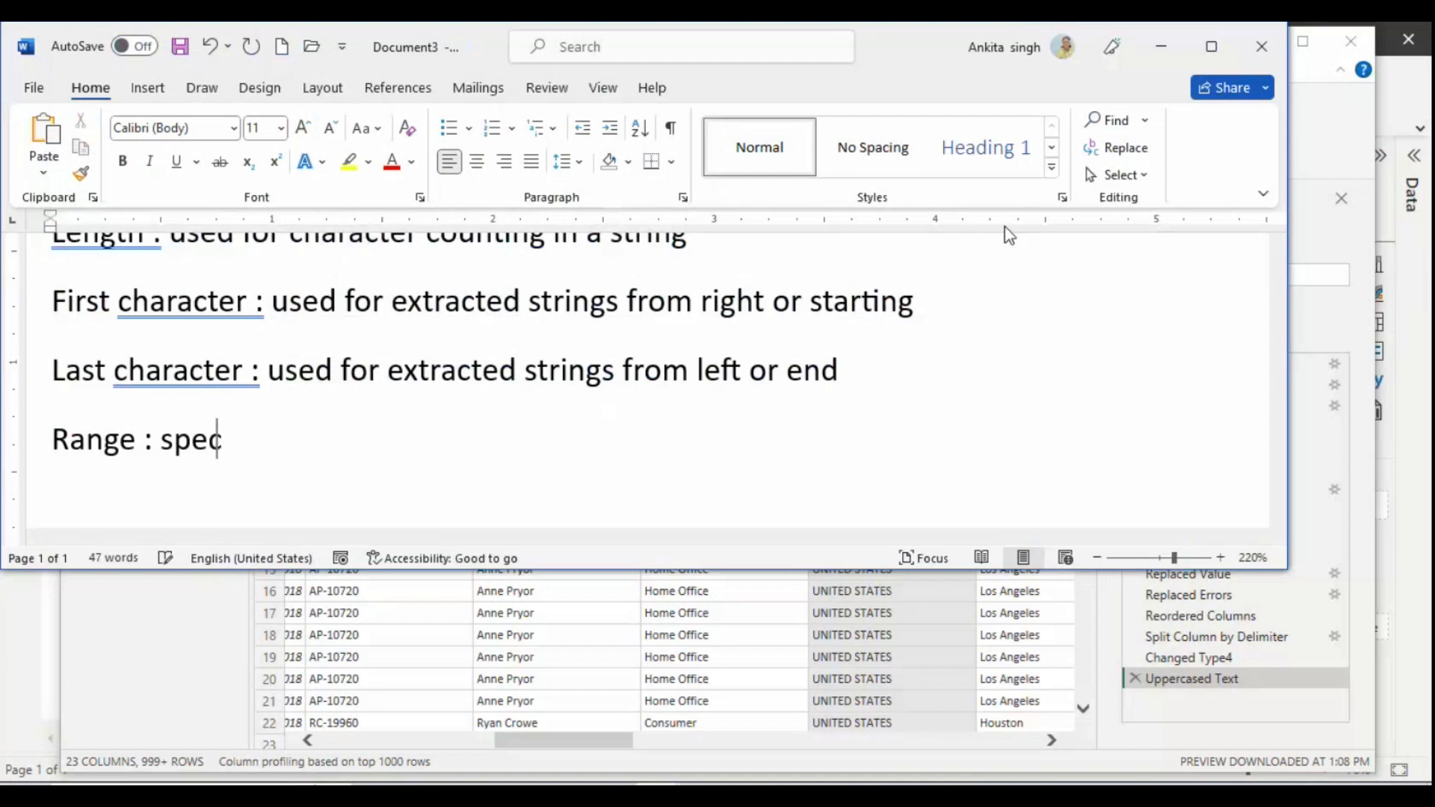
pyautogui.write('ific ran')
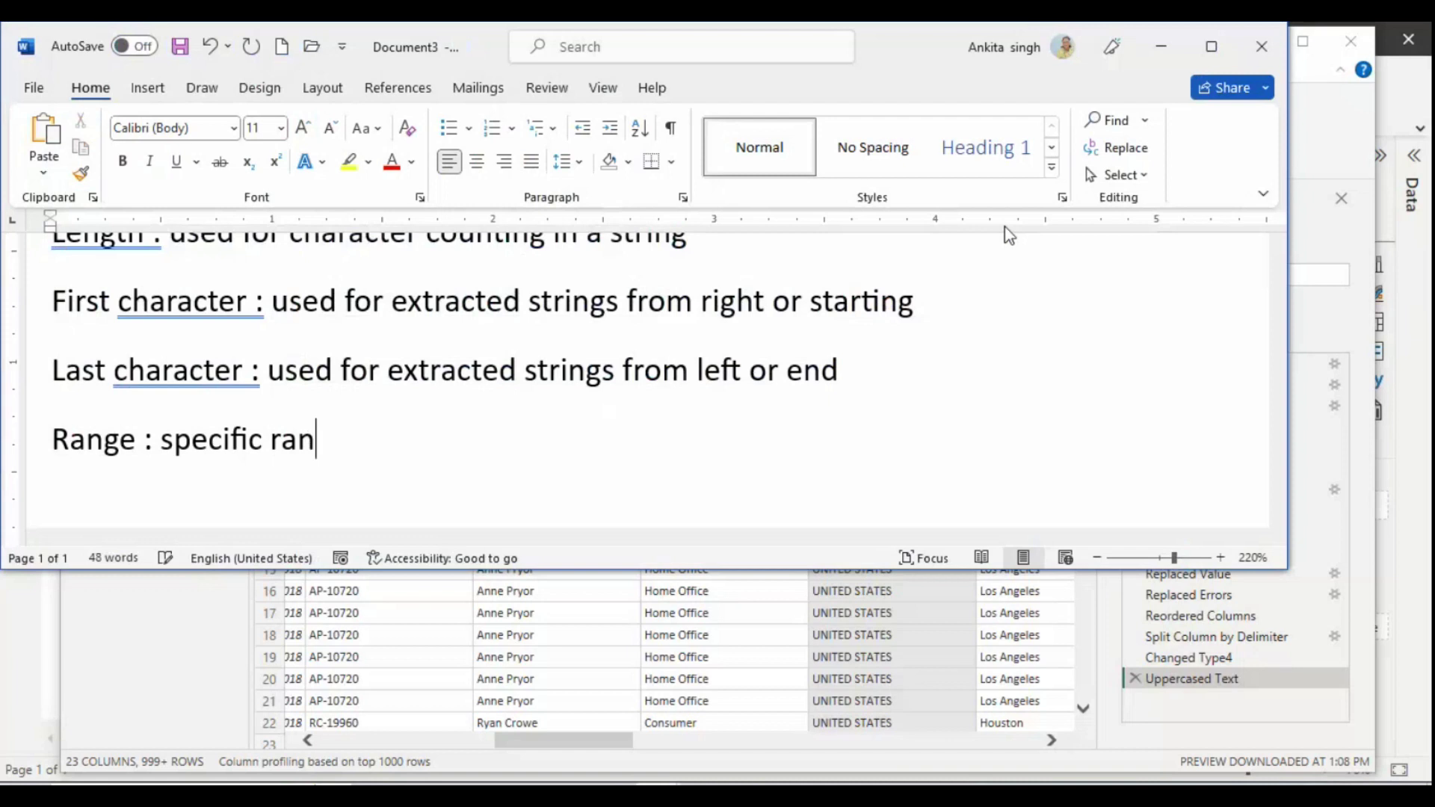
pyautogui.write('ge')
pyautogui.write('dat')
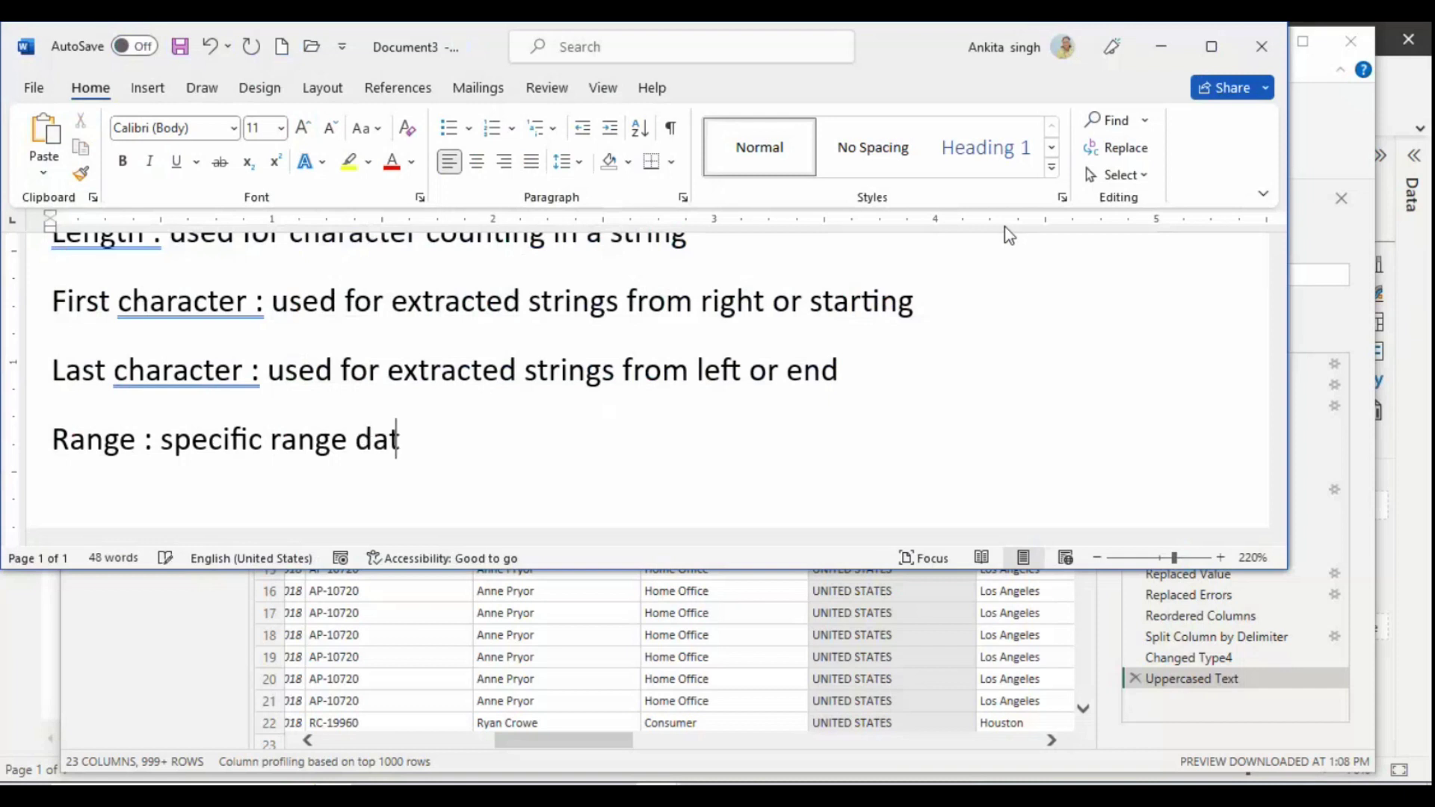
pyautogui.write('a extrac')
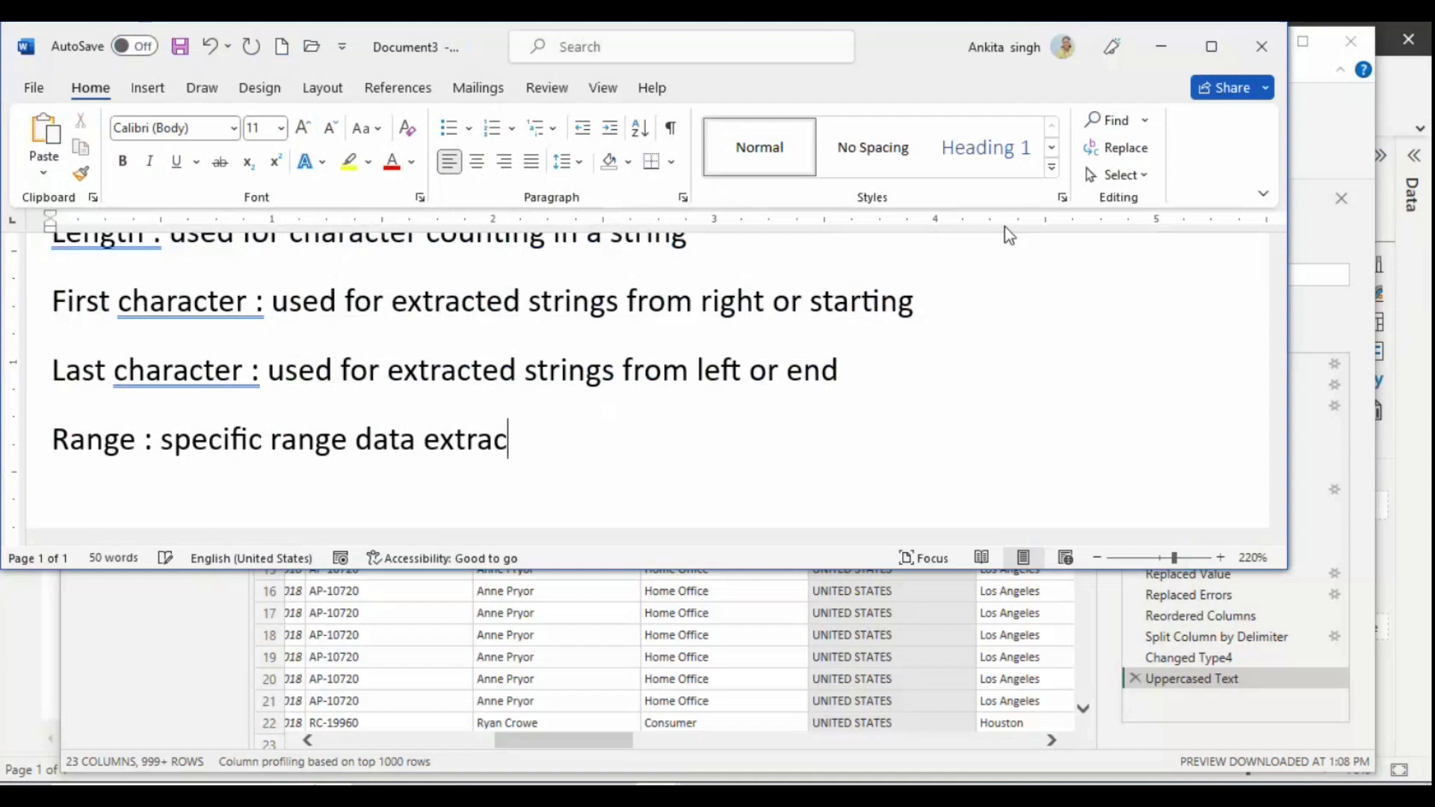
pyautogui.write('ted for')
pyautogui.press('BackSpace')
pyautogui.press('BackSpace')
pyautogui.write('rom mid')
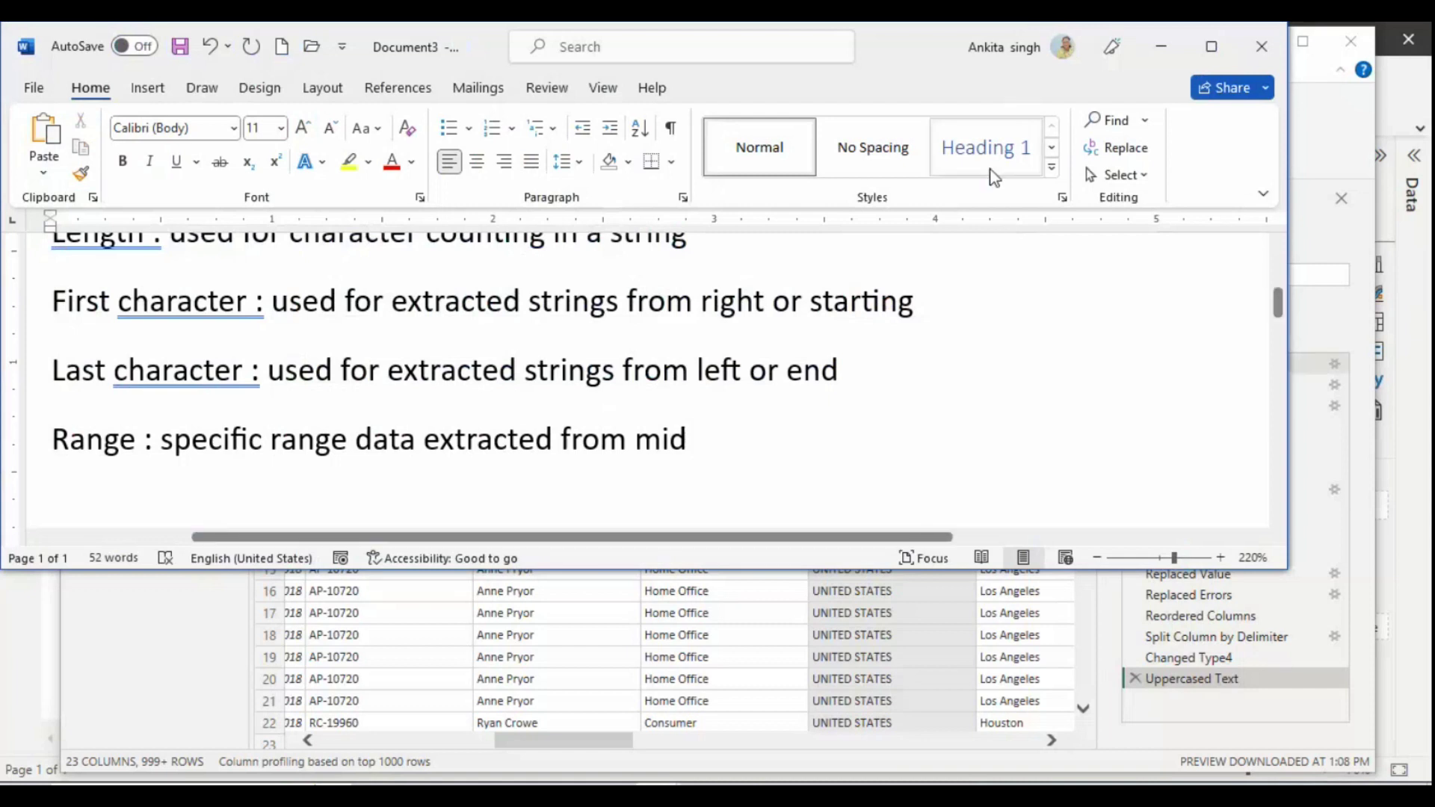
# Step: Enlarge the Word window so that more of the notes page fits in it
pyautogui.click(1211, 47)
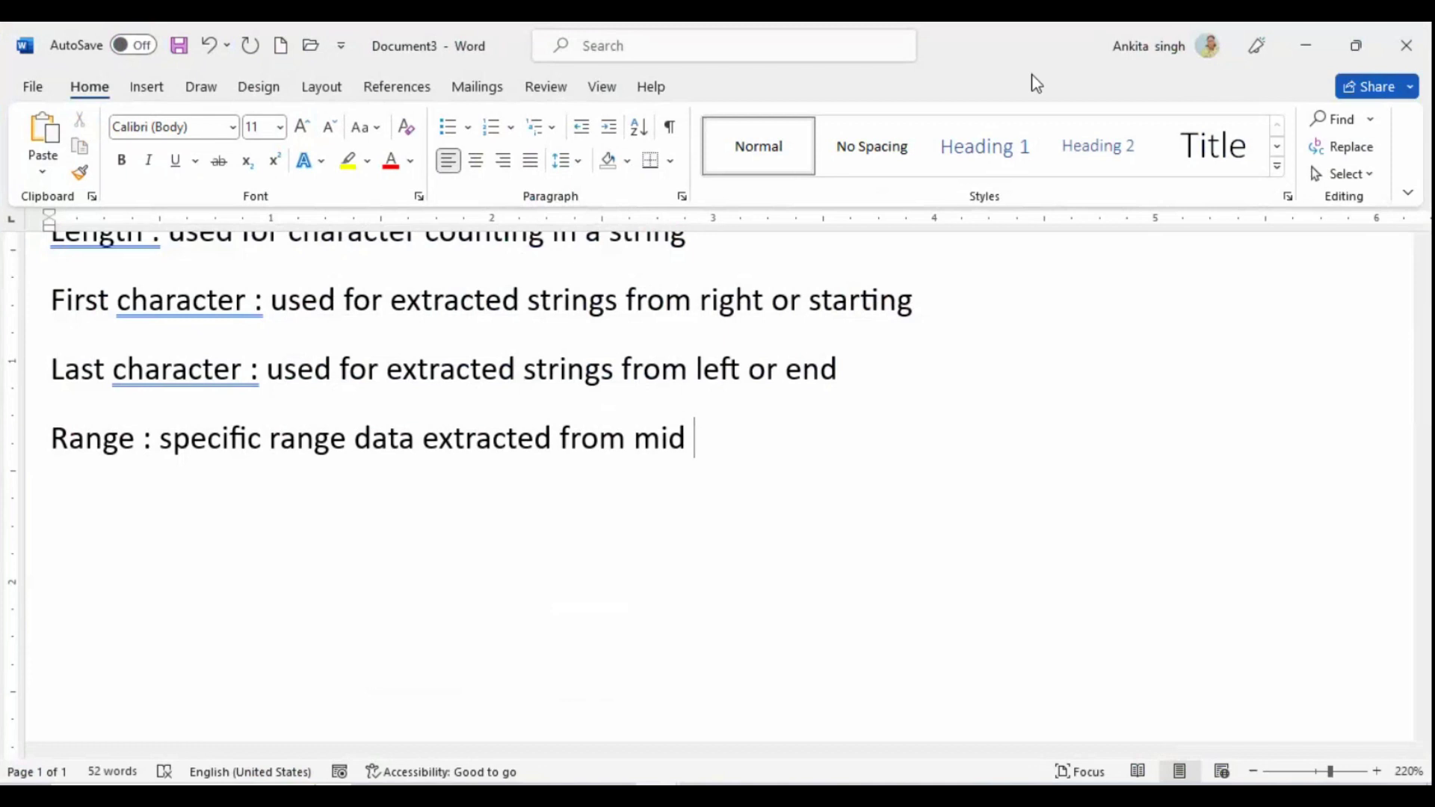
pyautogui.moveTo(1031, 51); pyautogui.dragTo(914, 104)
pyautogui.hotkey('alt', 'q')
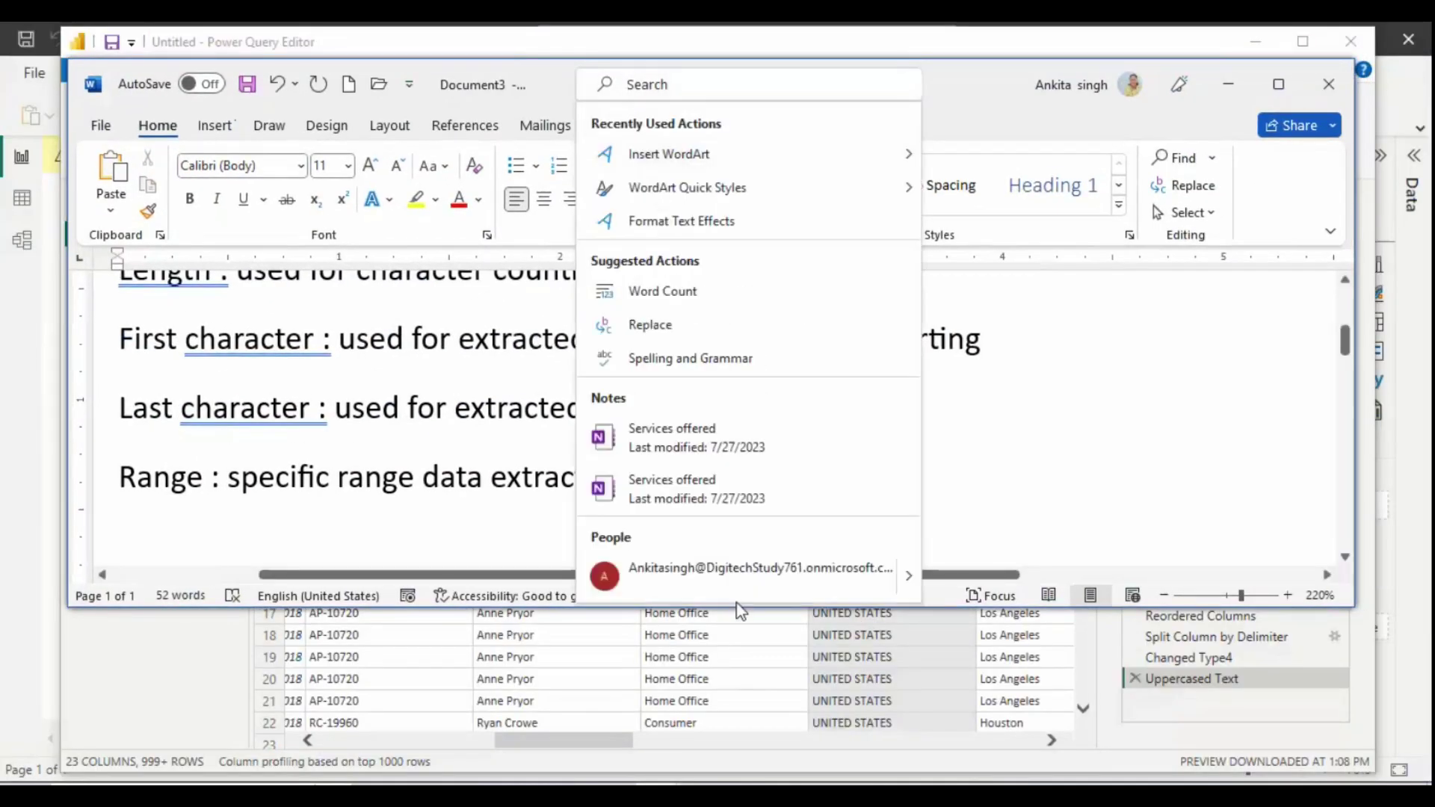
pyautogui.moveTo(1017, 607); pyautogui.dragTo(974, 785)
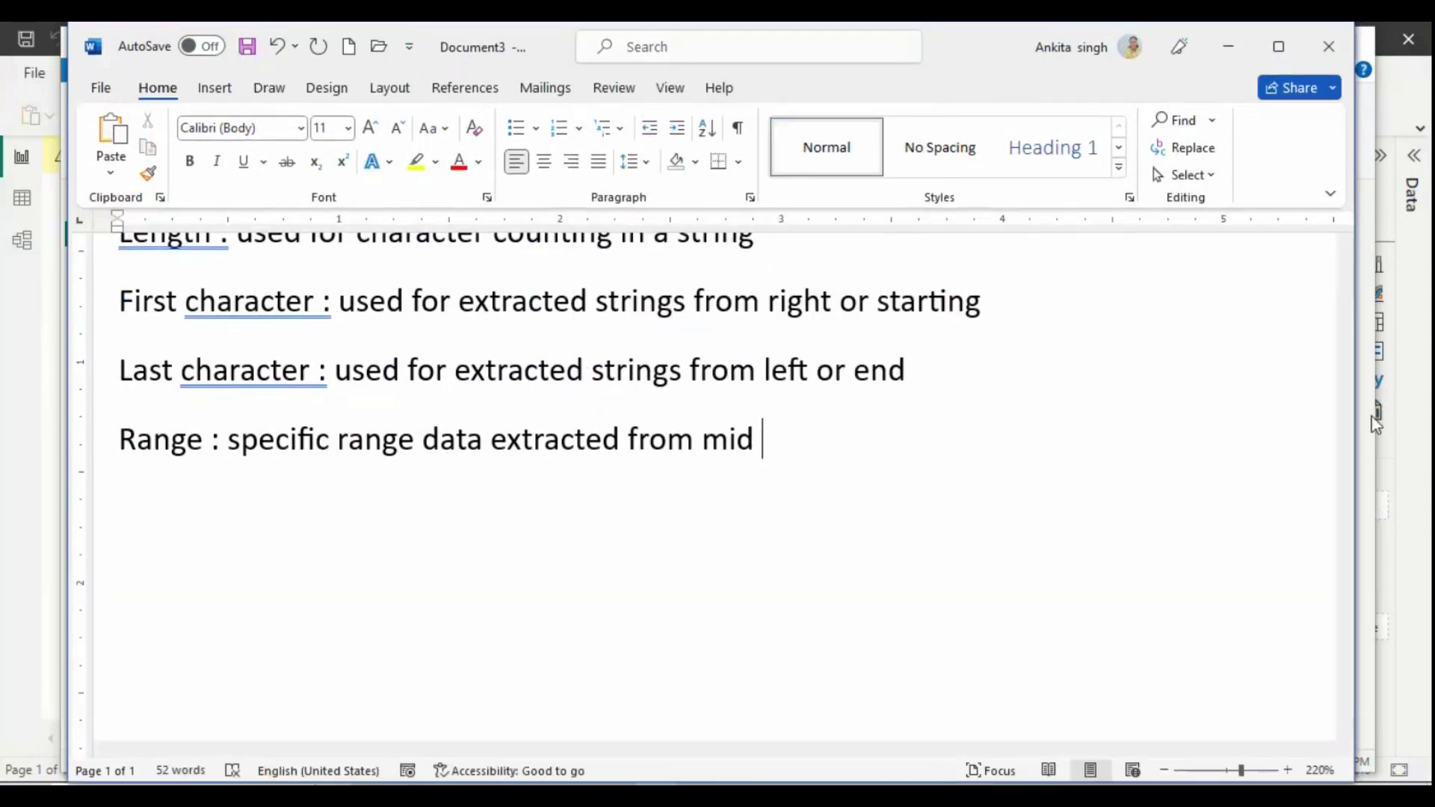
pyautogui.moveTo(1358, 422); pyautogui.dragTo(1363, 427)
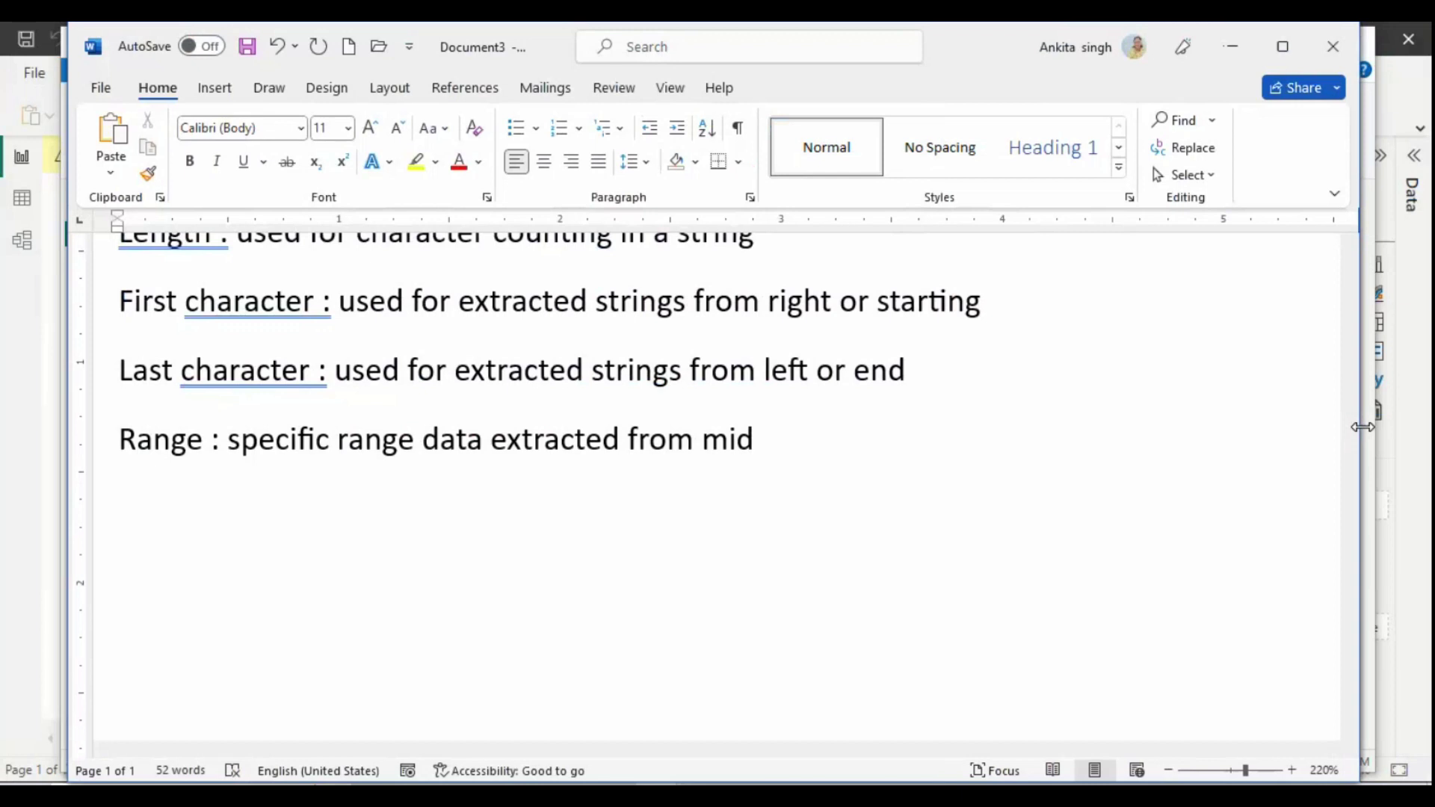
pyautogui.click(1373, 434)
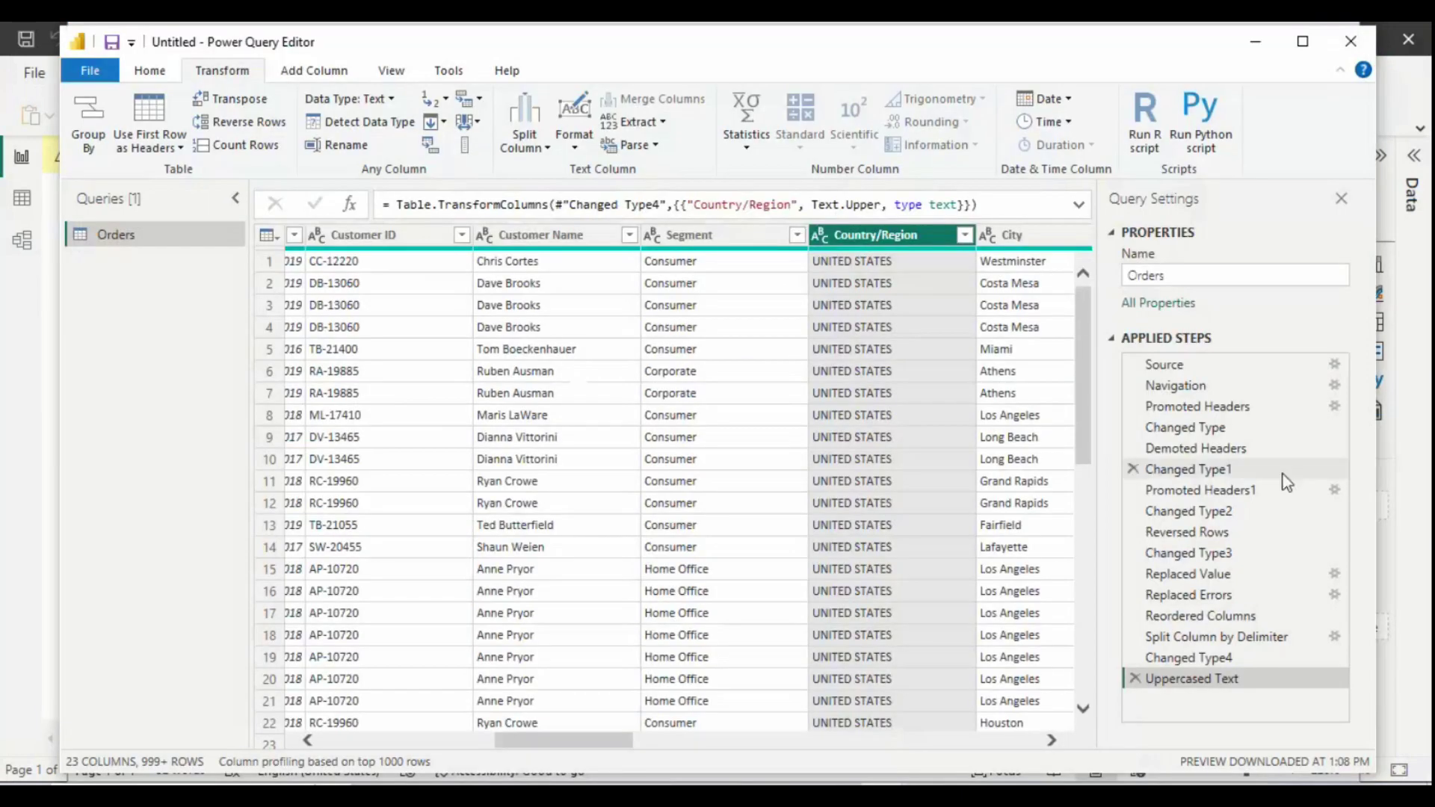
pyautogui.hotkey('alt', 'Tab')
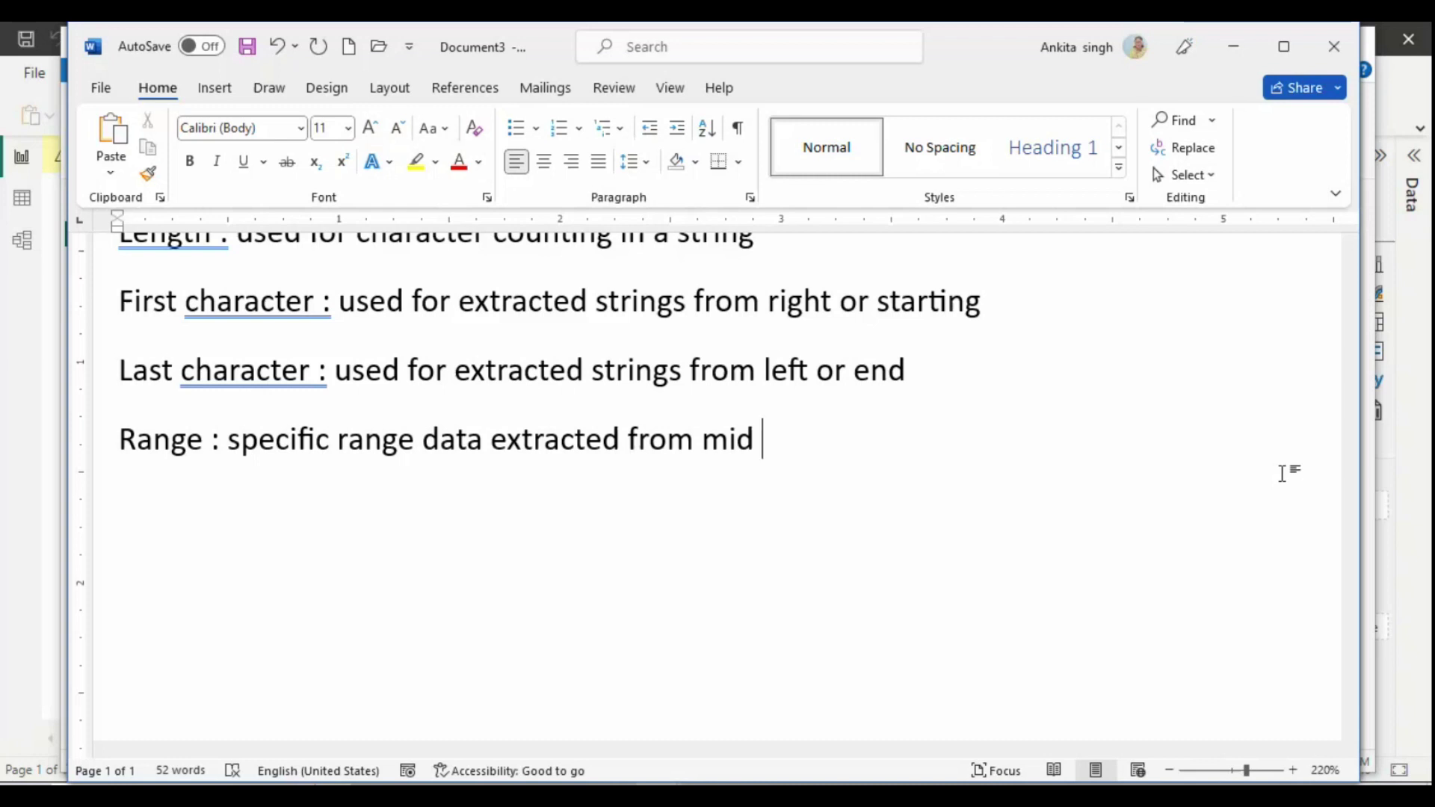
# Step: Switch to Power Query Editor and extract a text range from the Country/Region column with starting index 7 and 5 characters
pyautogui.hotkey('alt', 'Tab')
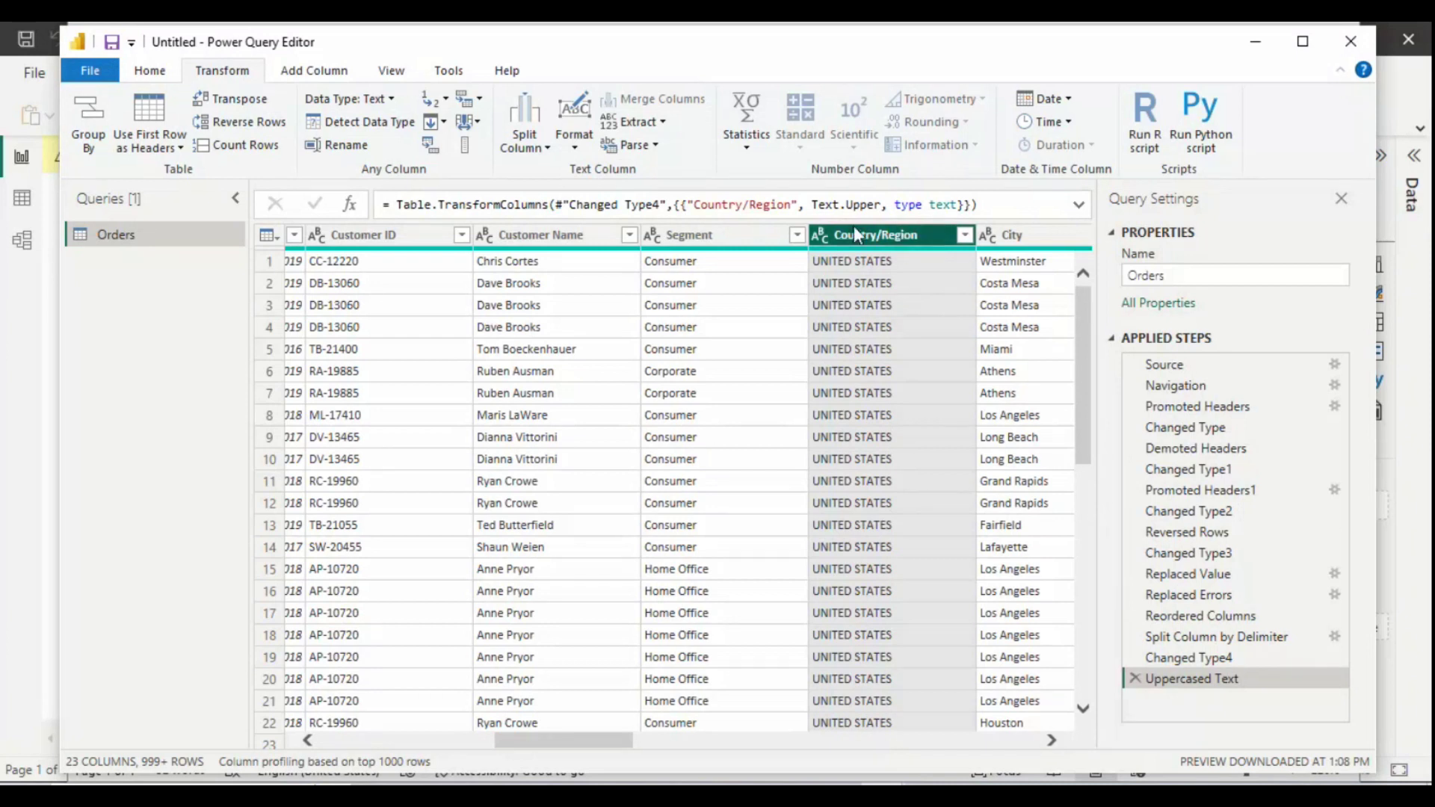
pyautogui.click(668, 123)
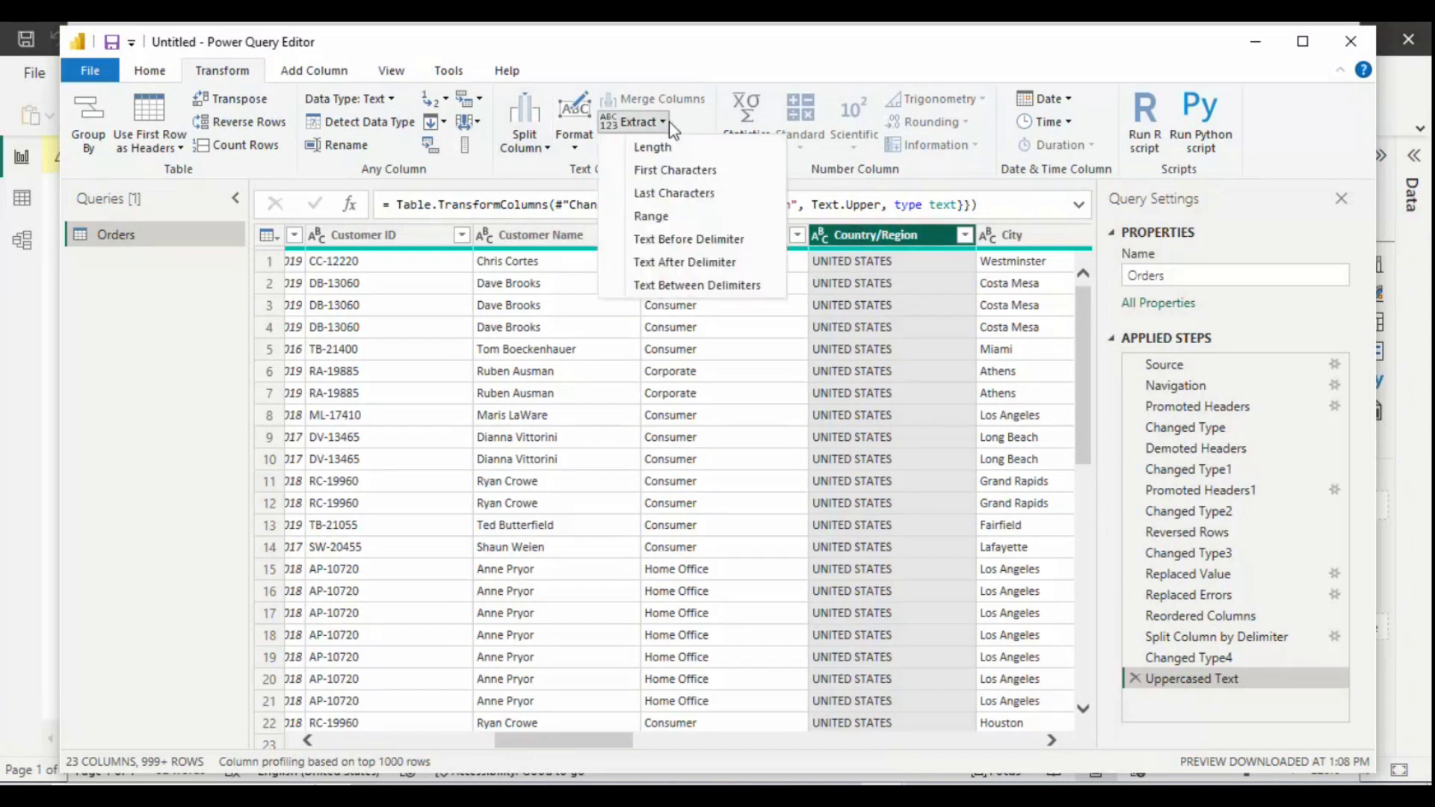
pyautogui.click(682, 216)
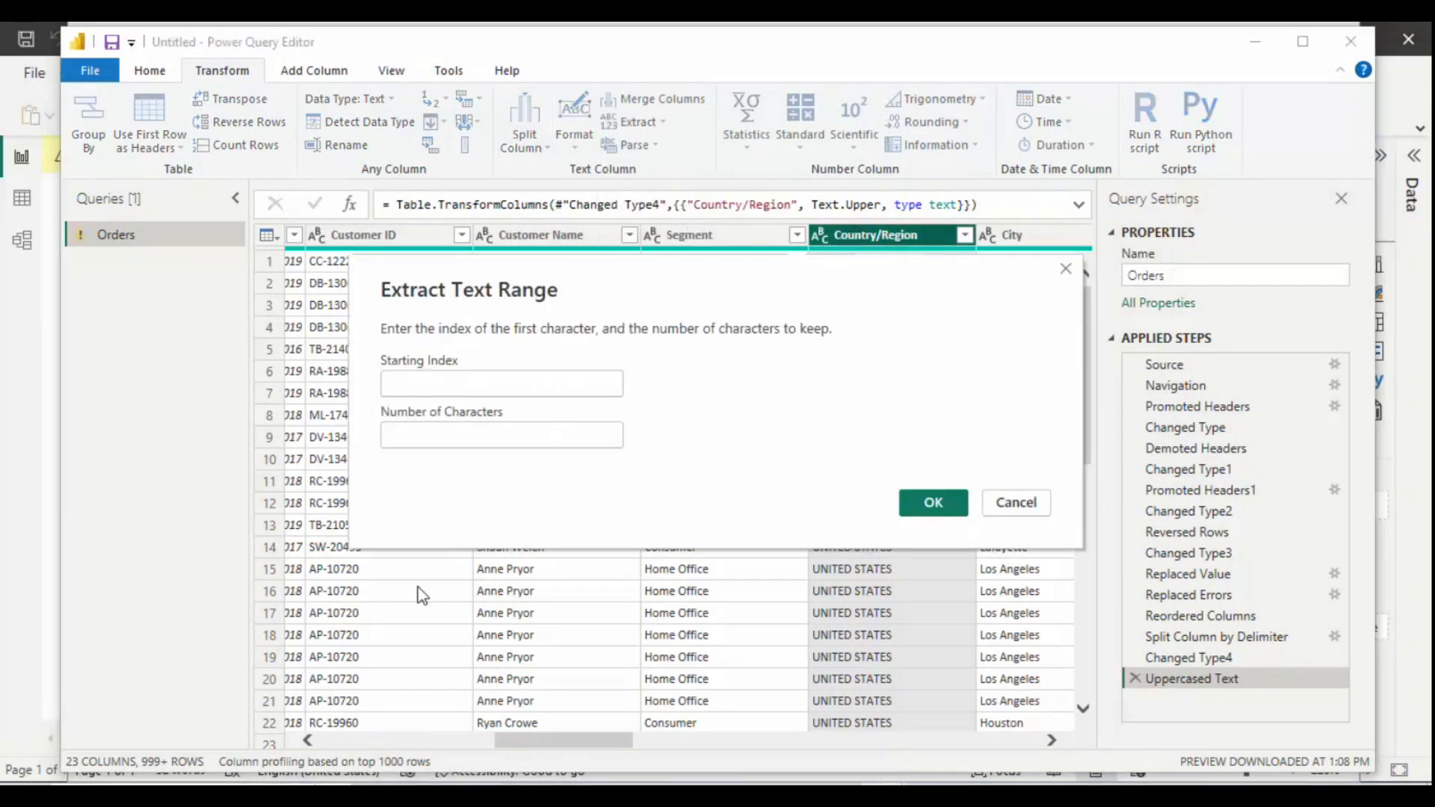
pyautogui.moveTo(759, 278); pyautogui.dragTo(479, 201)
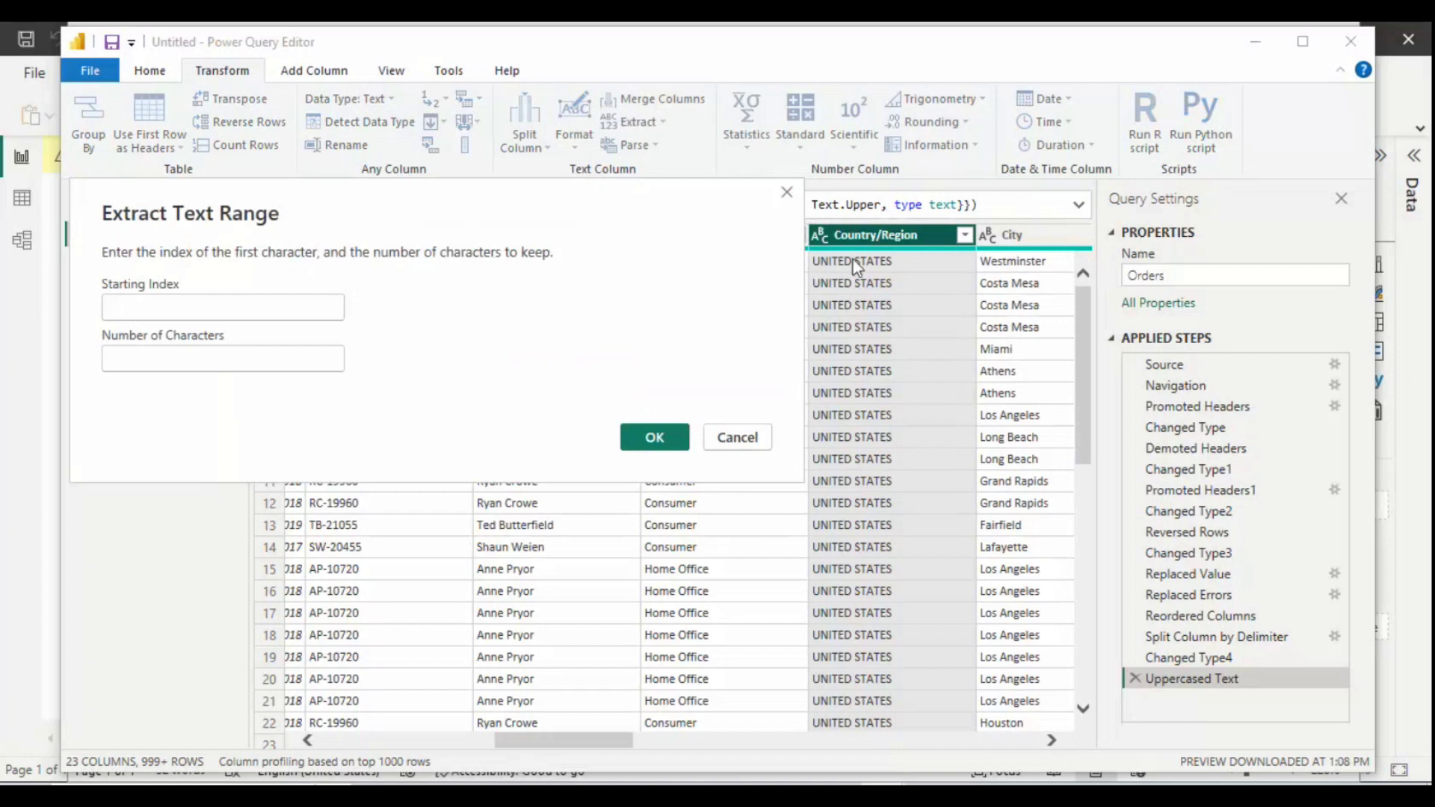
pyautogui.click(182, 305)
pyautogui.write('7')
pyautogui.click(173, 361)
pyautogui.click(193, 358)
pyautogui.write('5')
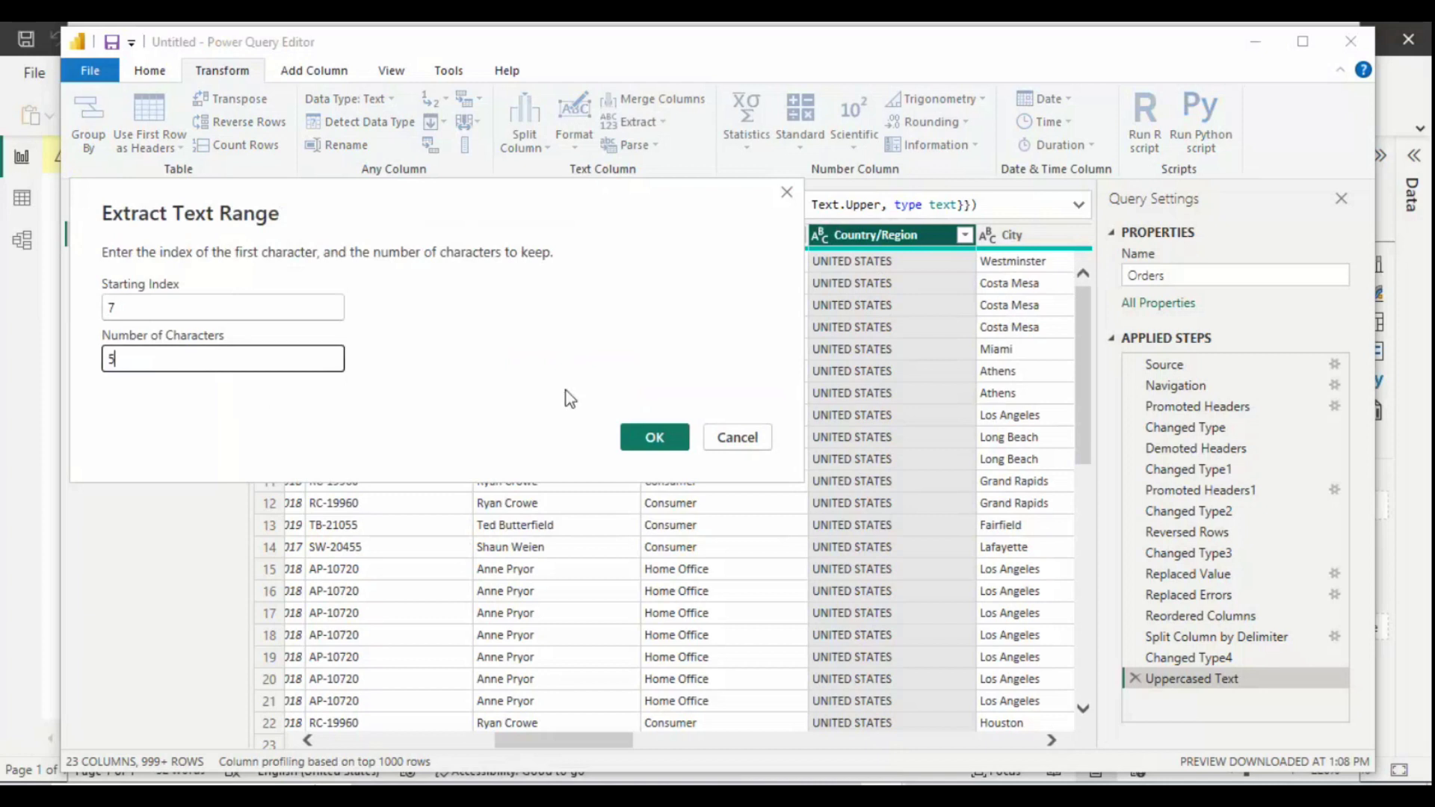
pyautogui.click(659, 426)
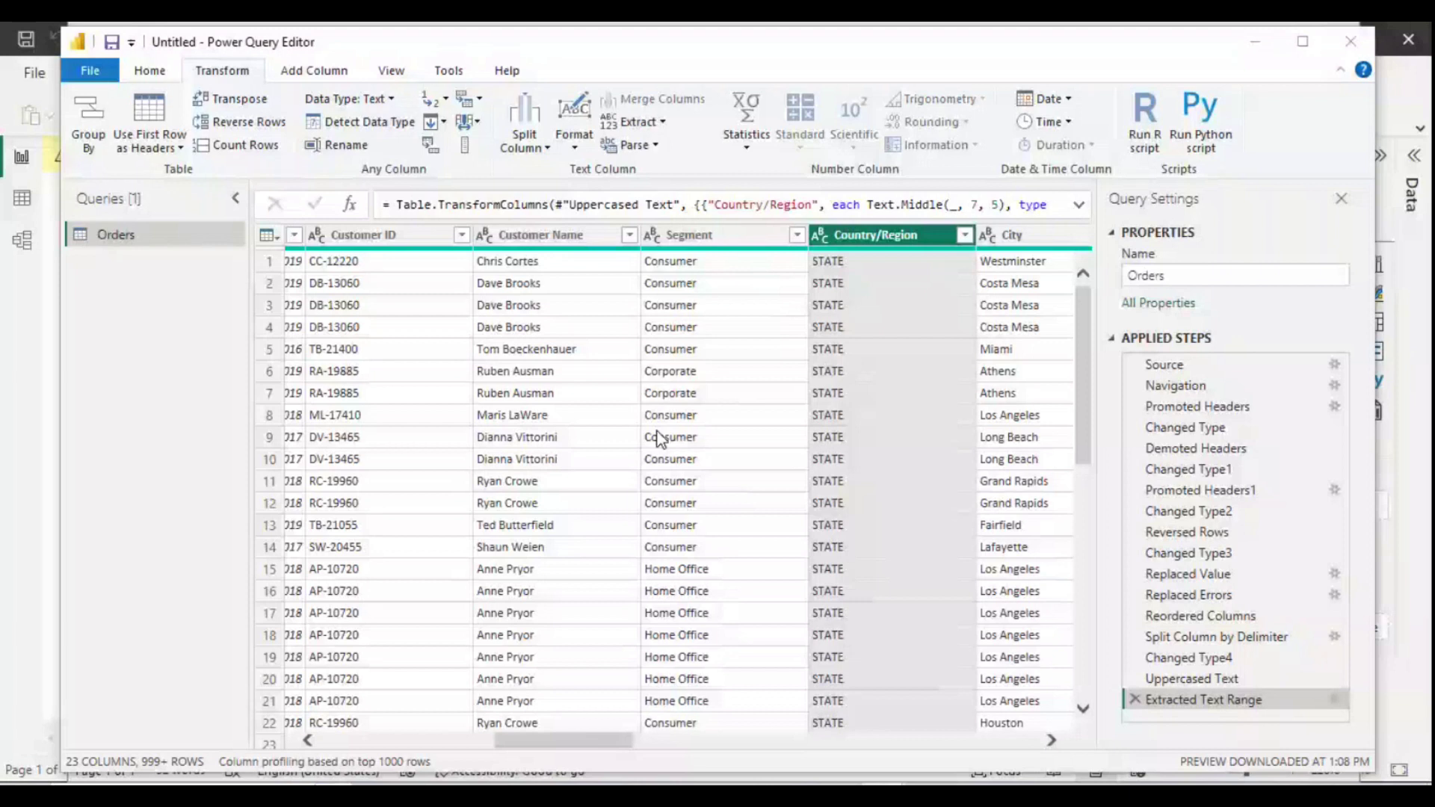
# Step: Delete the text range extraction from the applied steps of the Orders query
pyautogui.hotkey('alt', 'Tab')
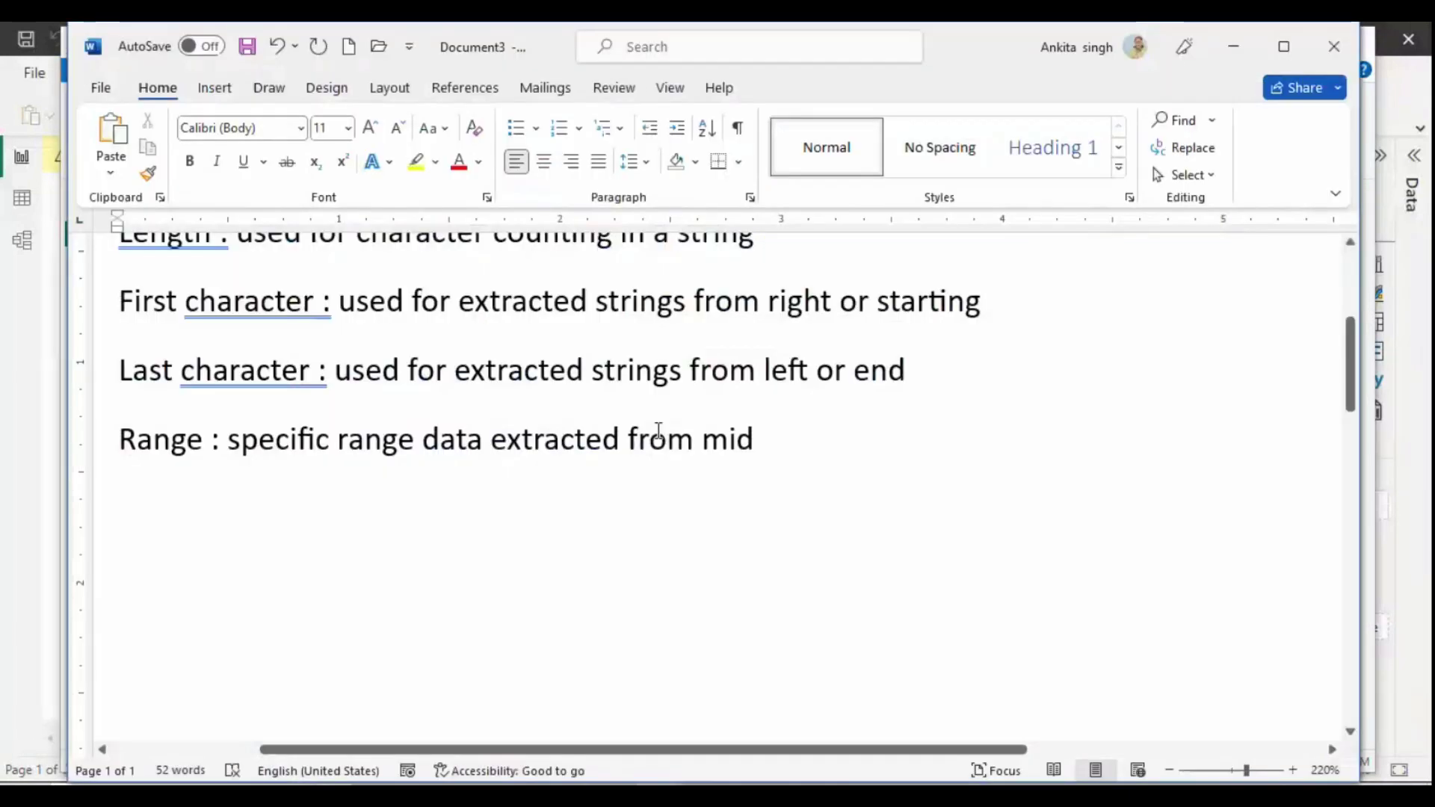
pyautogui.hotkey('alt', 'Tab')
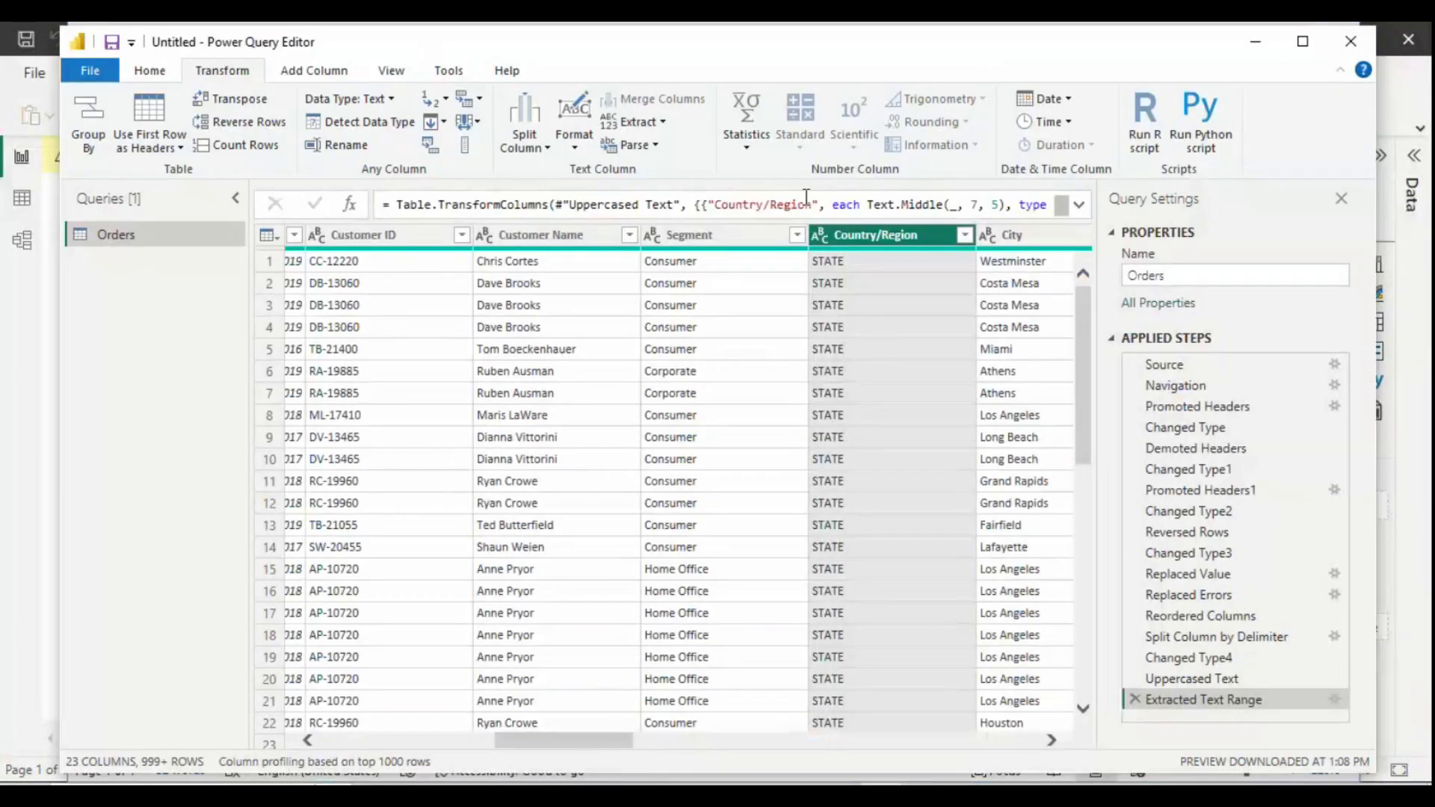
pyautogui.click(1135, 699)
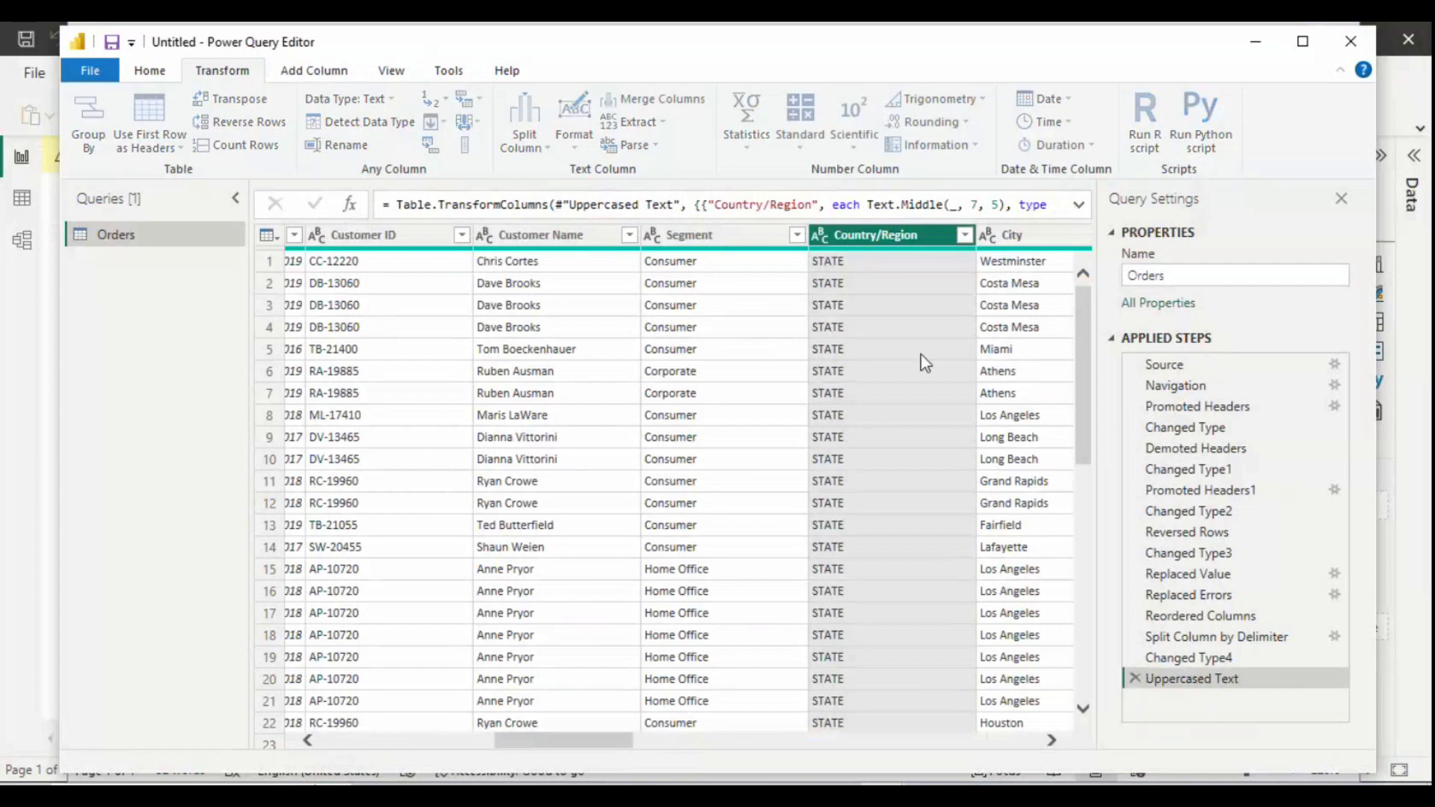
pyautogui.click(638, 124)
pyautogui.click(643, 241)
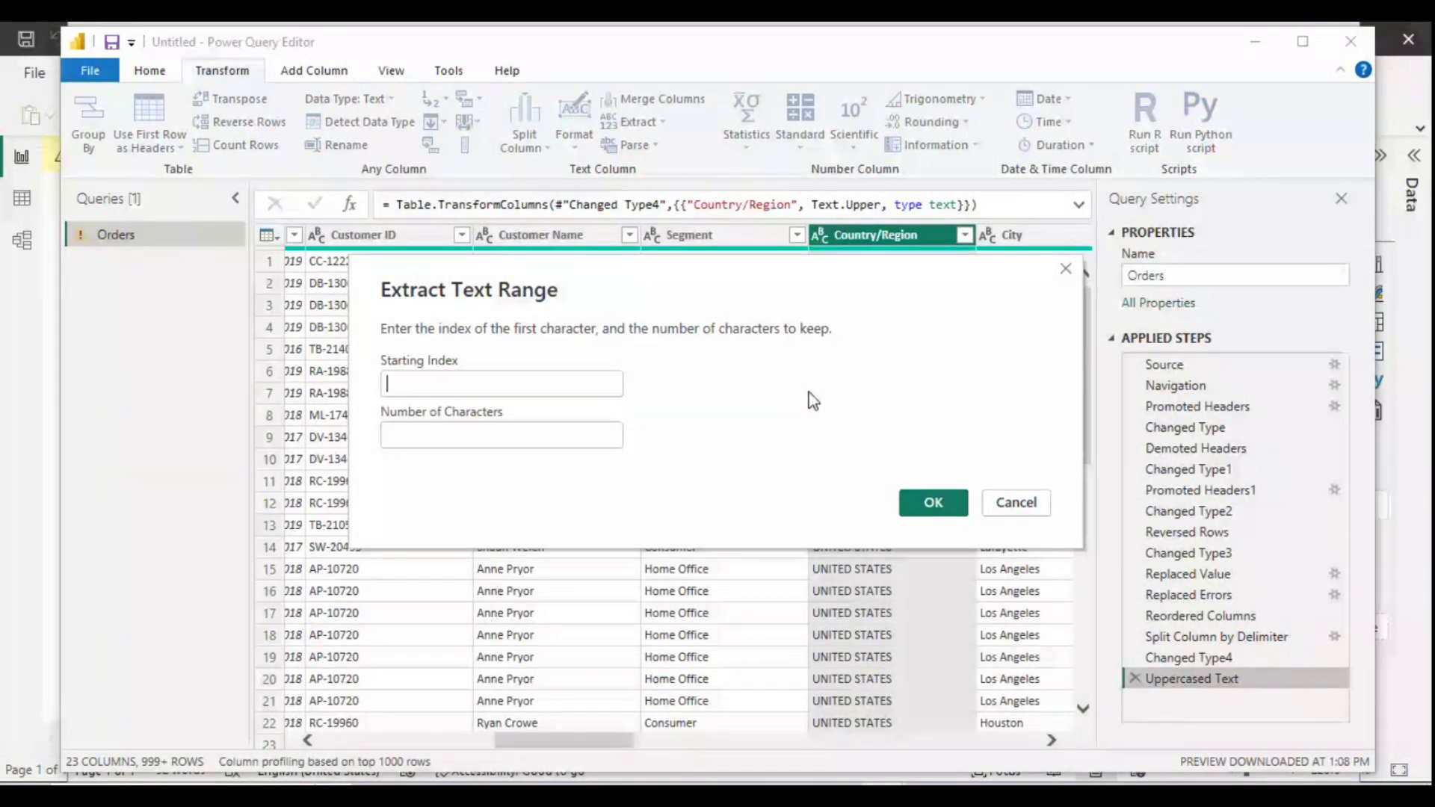
pyautogui.click(1007, 508)
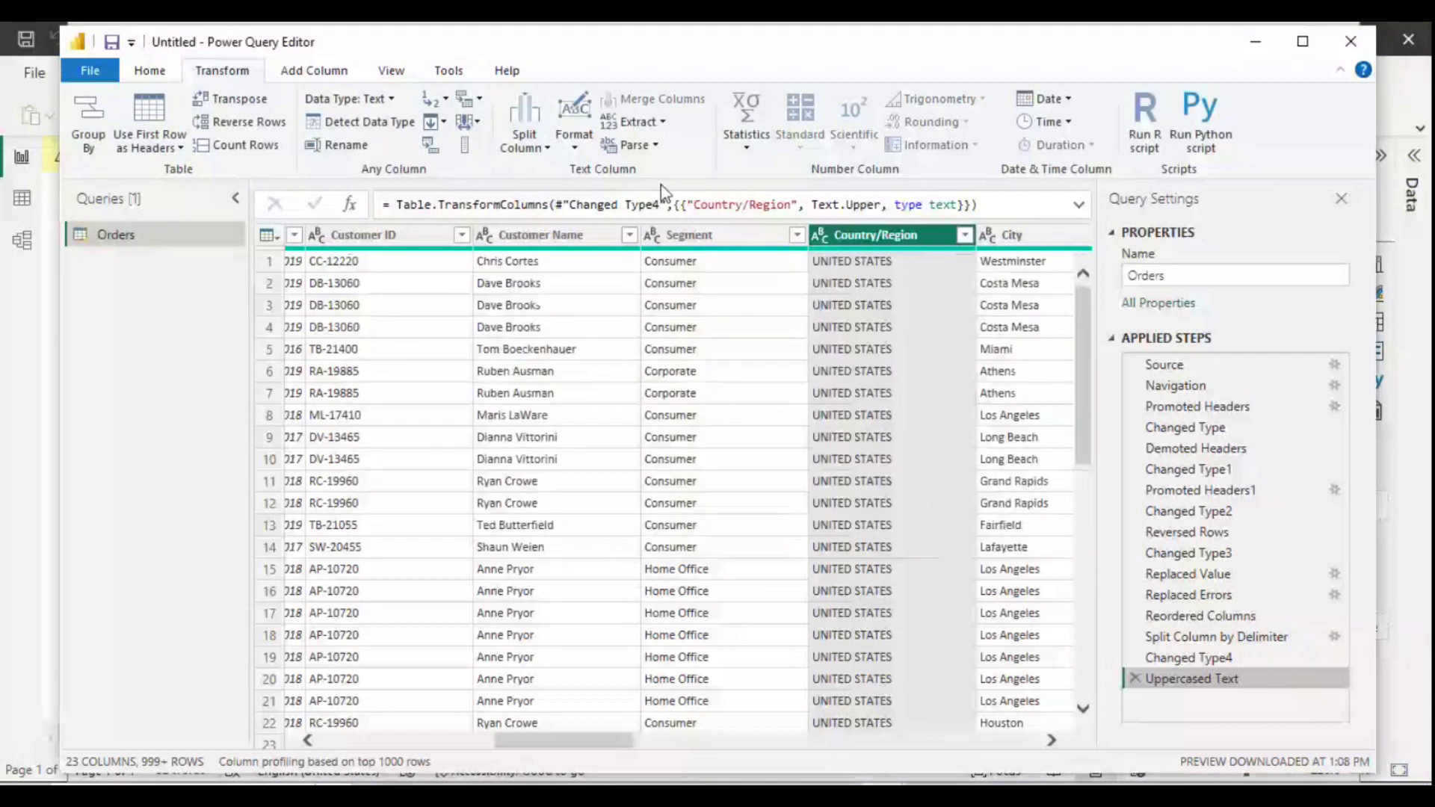
# Step: Extract the text before the delimiter in the Country/Region column, using a space as the delimiter
pyautogui.click(628, 121)
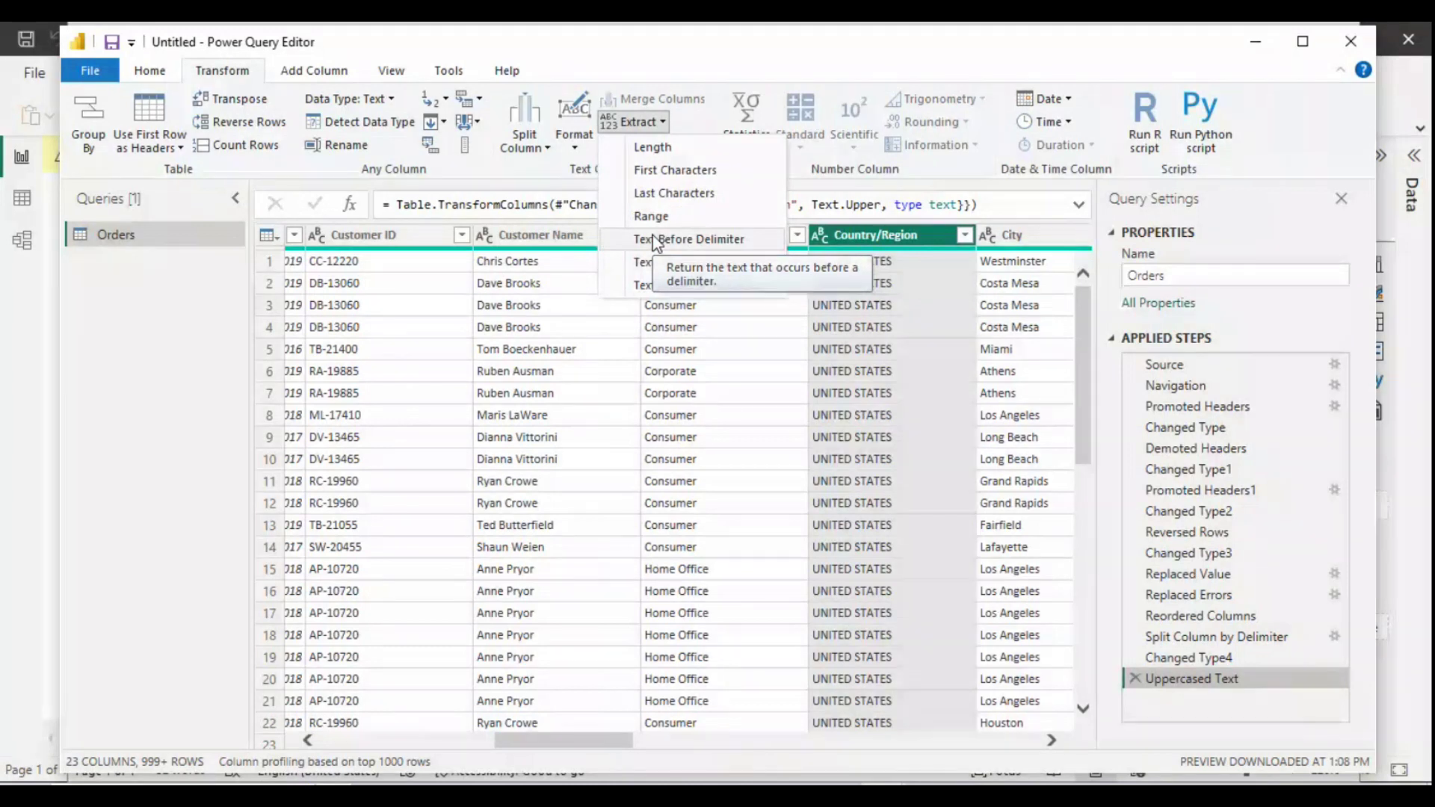
pyautogui.click(655, 240)
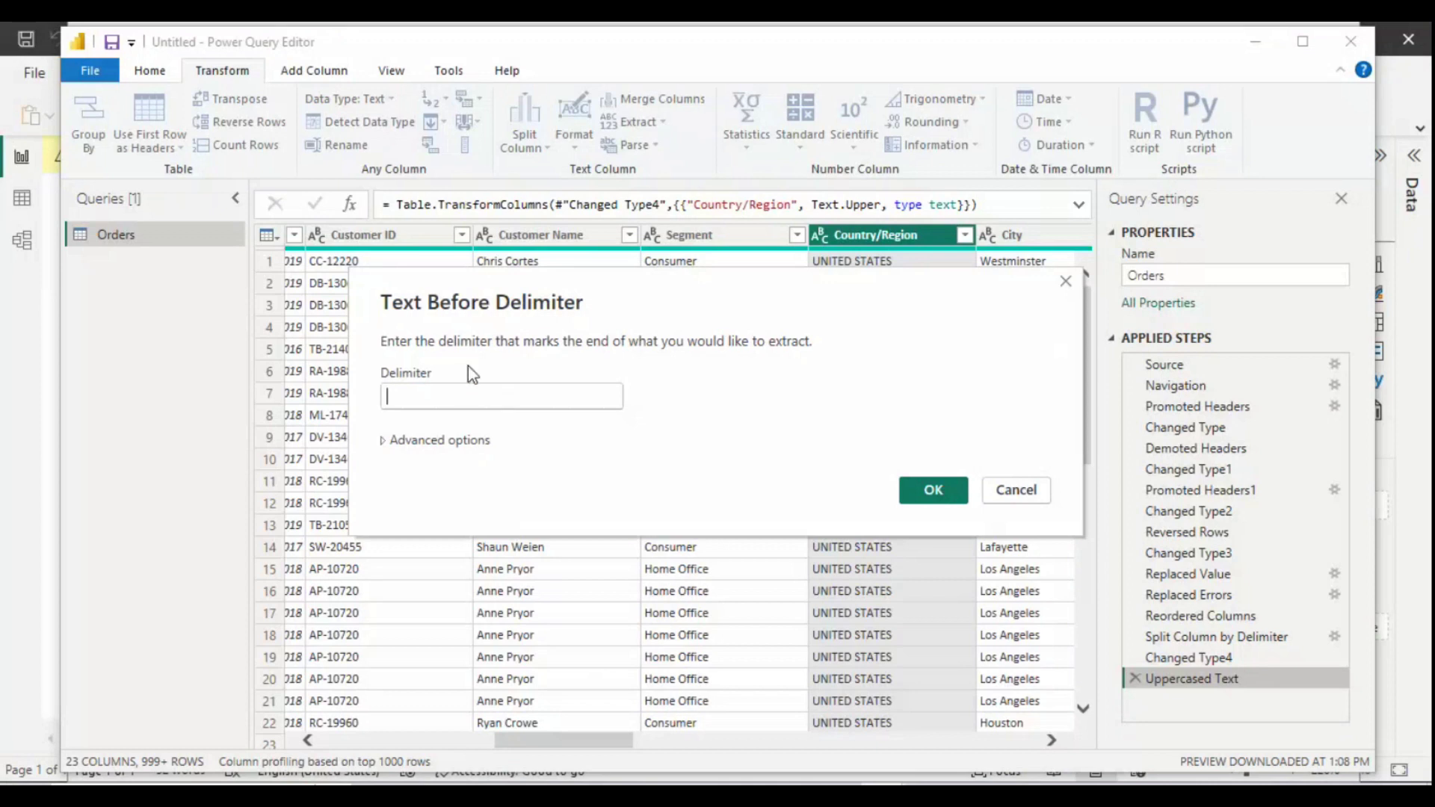
pyautogui.click(526, 399)
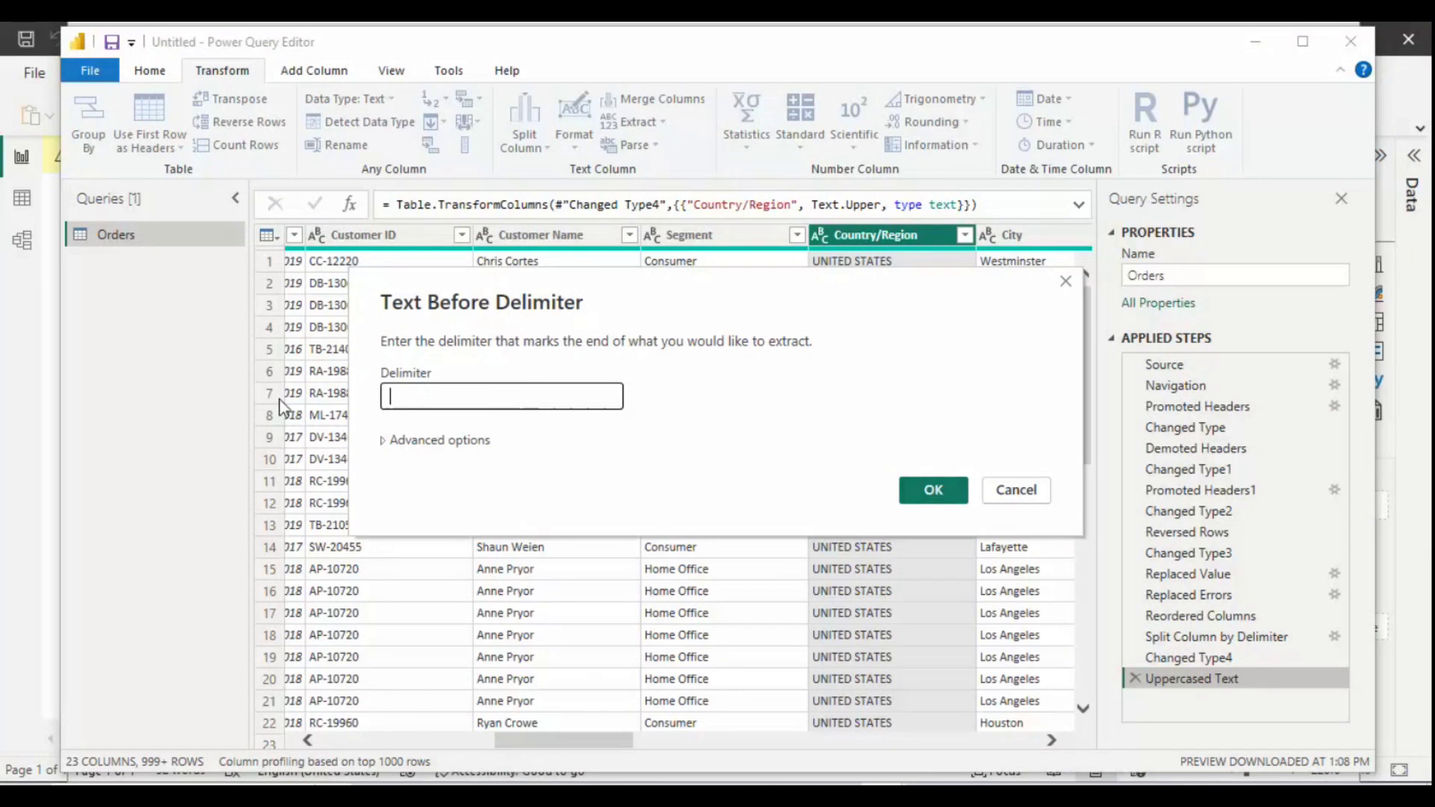
pyautogui.click(931, 489)
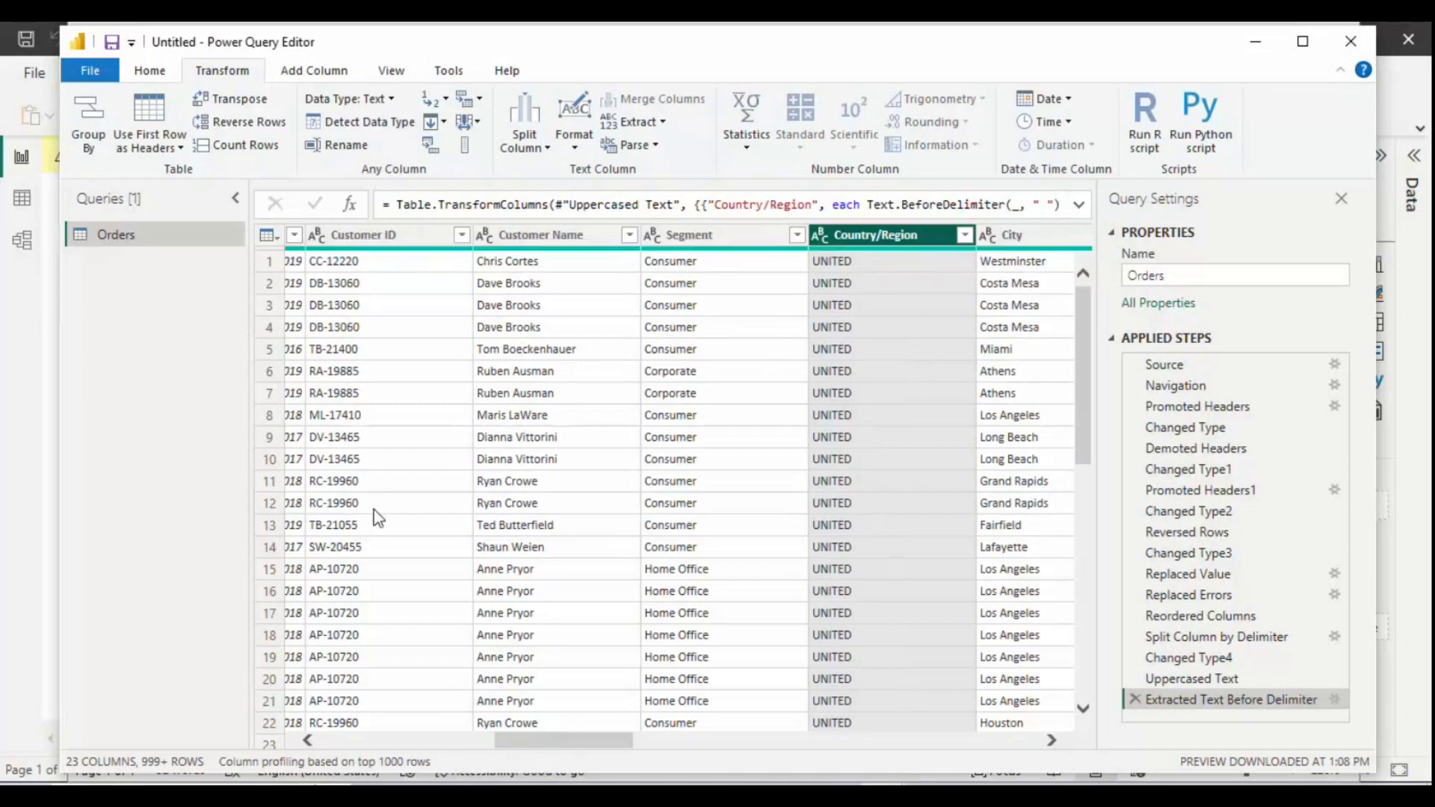
# Step: Extract the text after the delimiter "-" in the Customer ID column
pyautogui.click(429, 311)
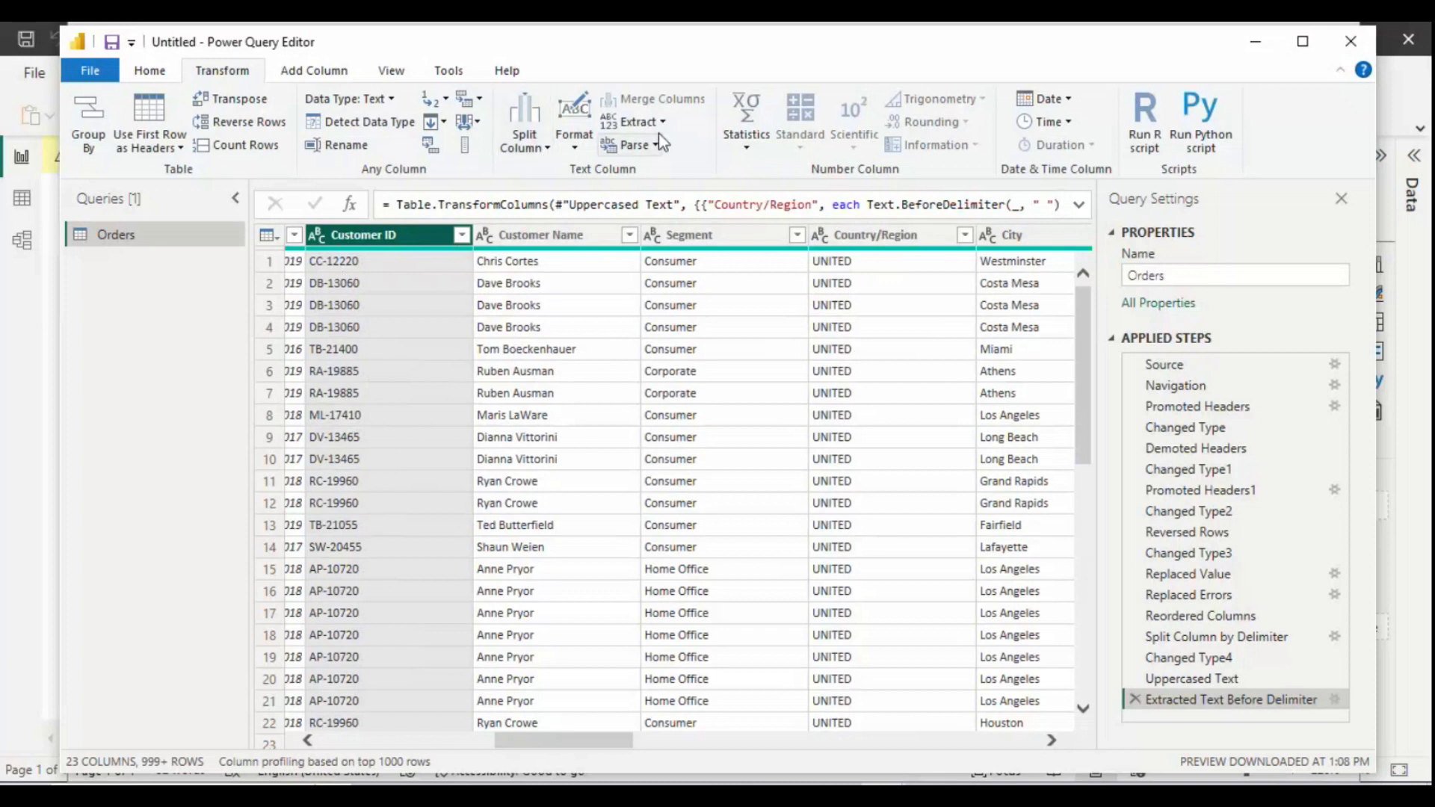
pyautogui.click(641, 121)
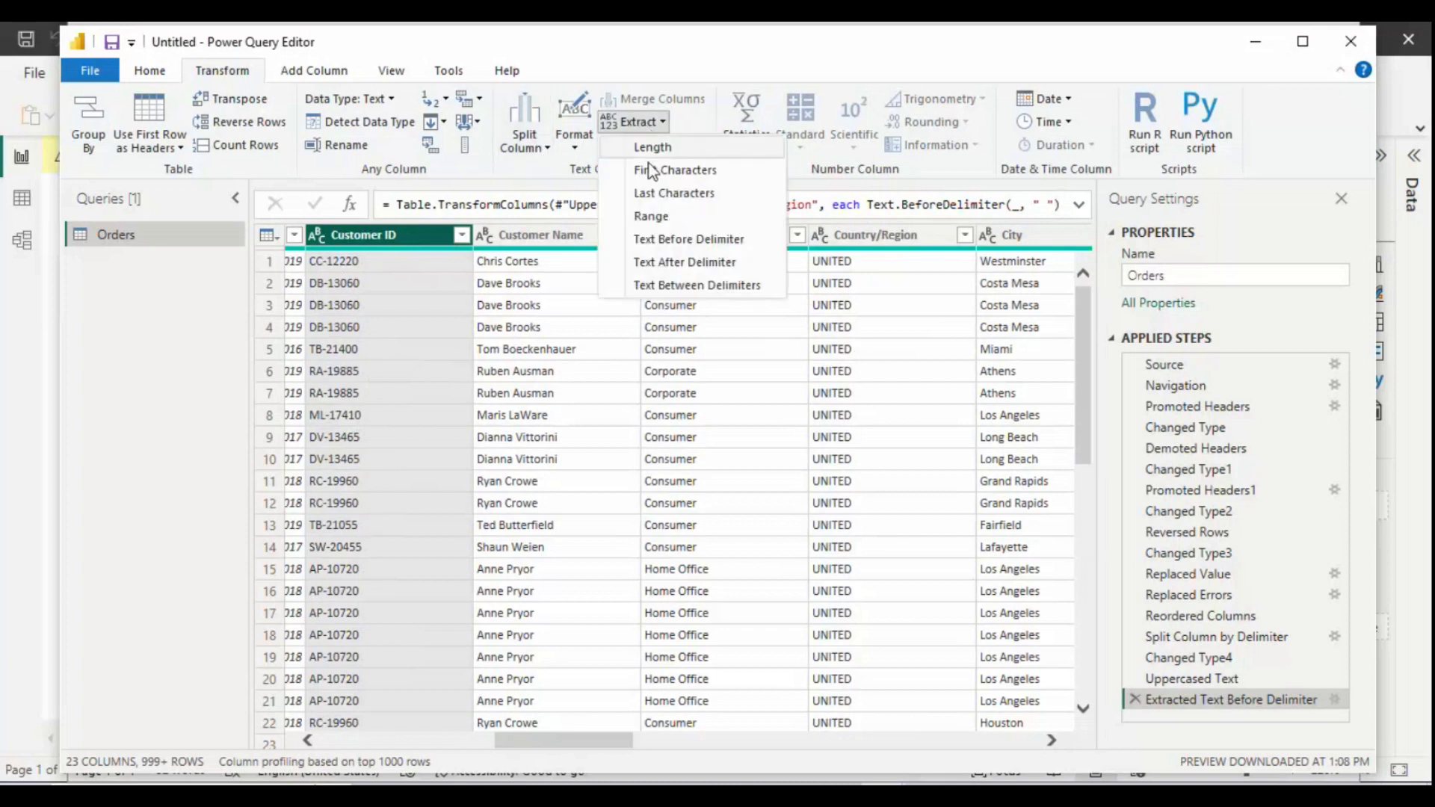
pyautogui.click(663, 258)
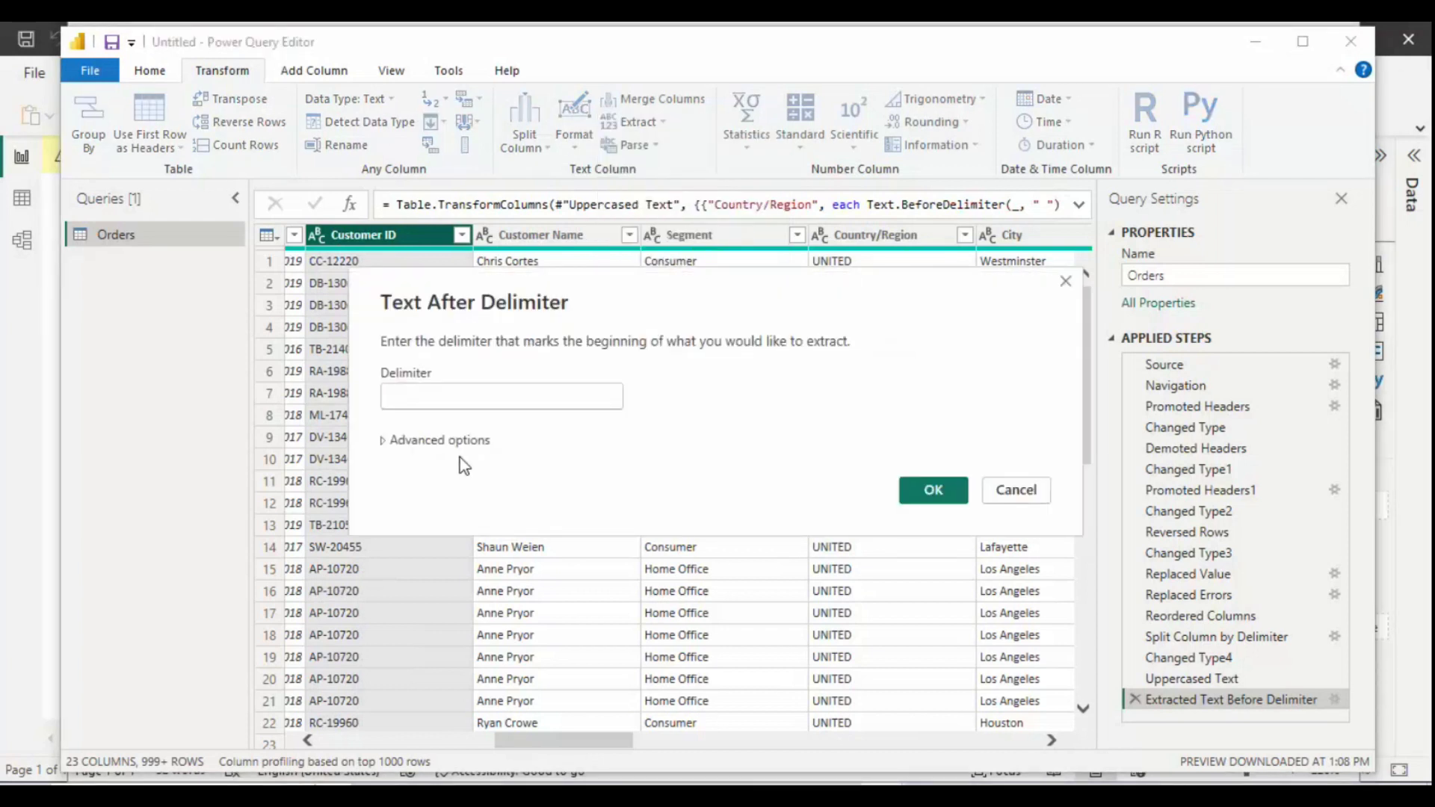
pyautogui.write('-')
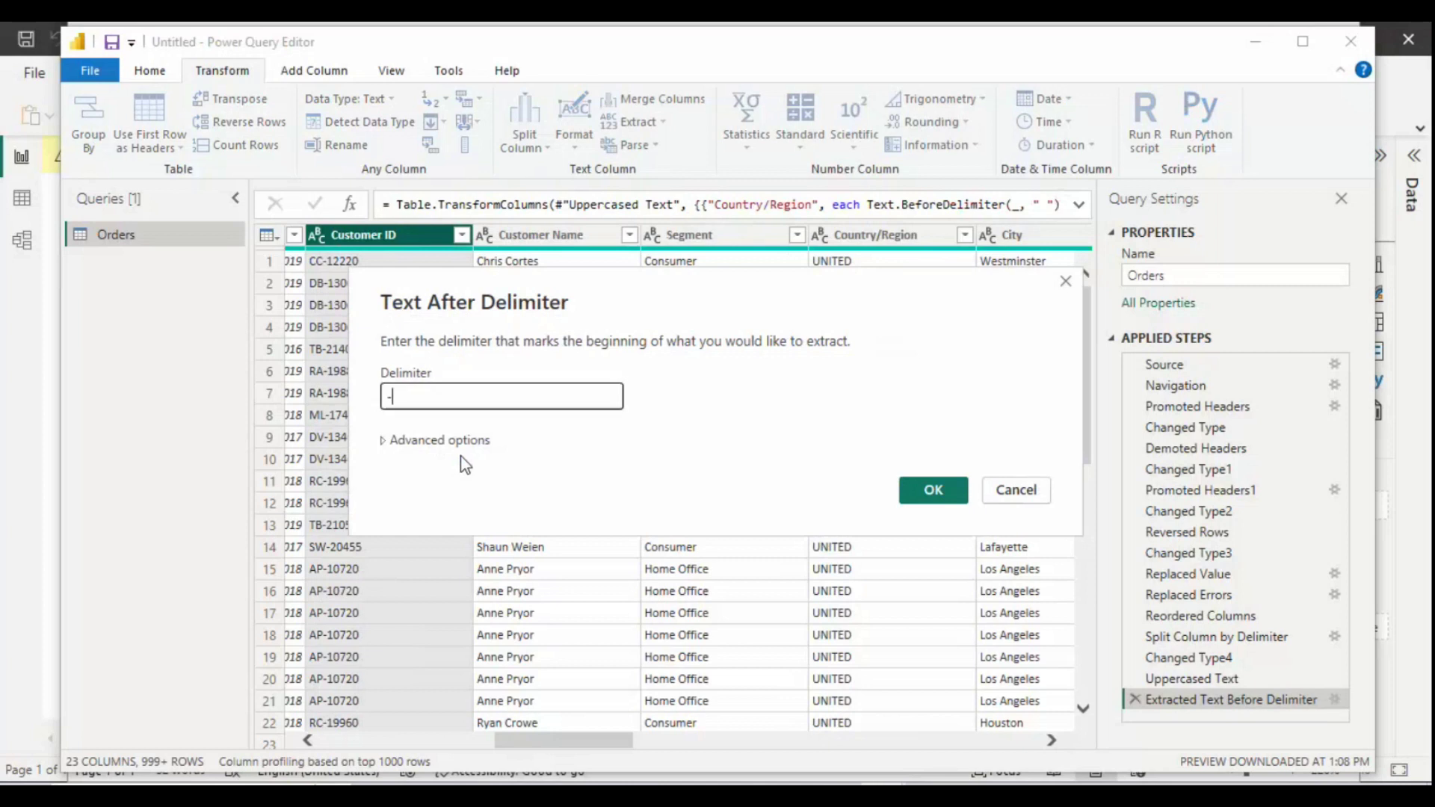
pyautogui.click(934, 494)
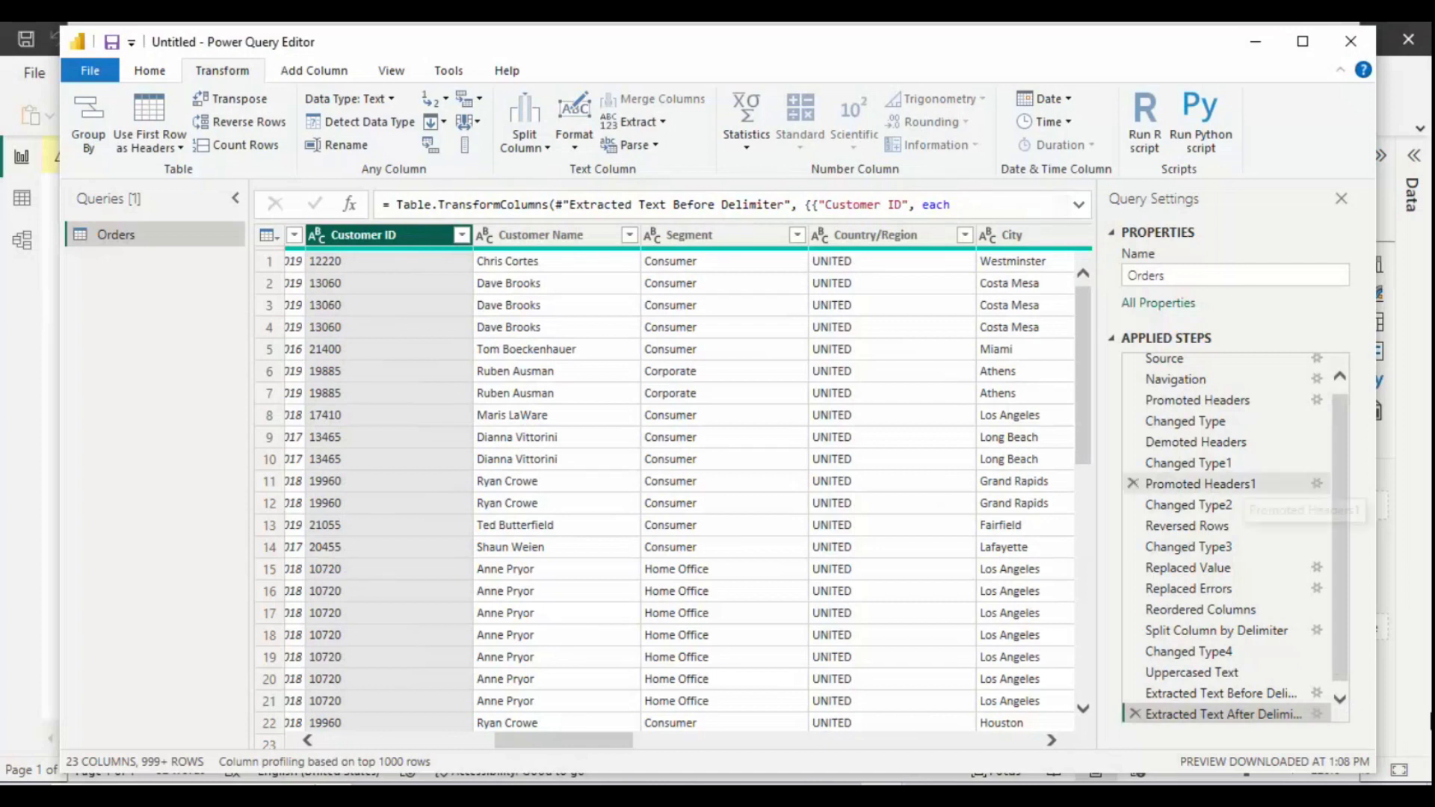
# Step: Delete the text-after-delimiter extraction from the applied steps of the Orders query and show the Extract options
pyautogui.click(1138, 718)
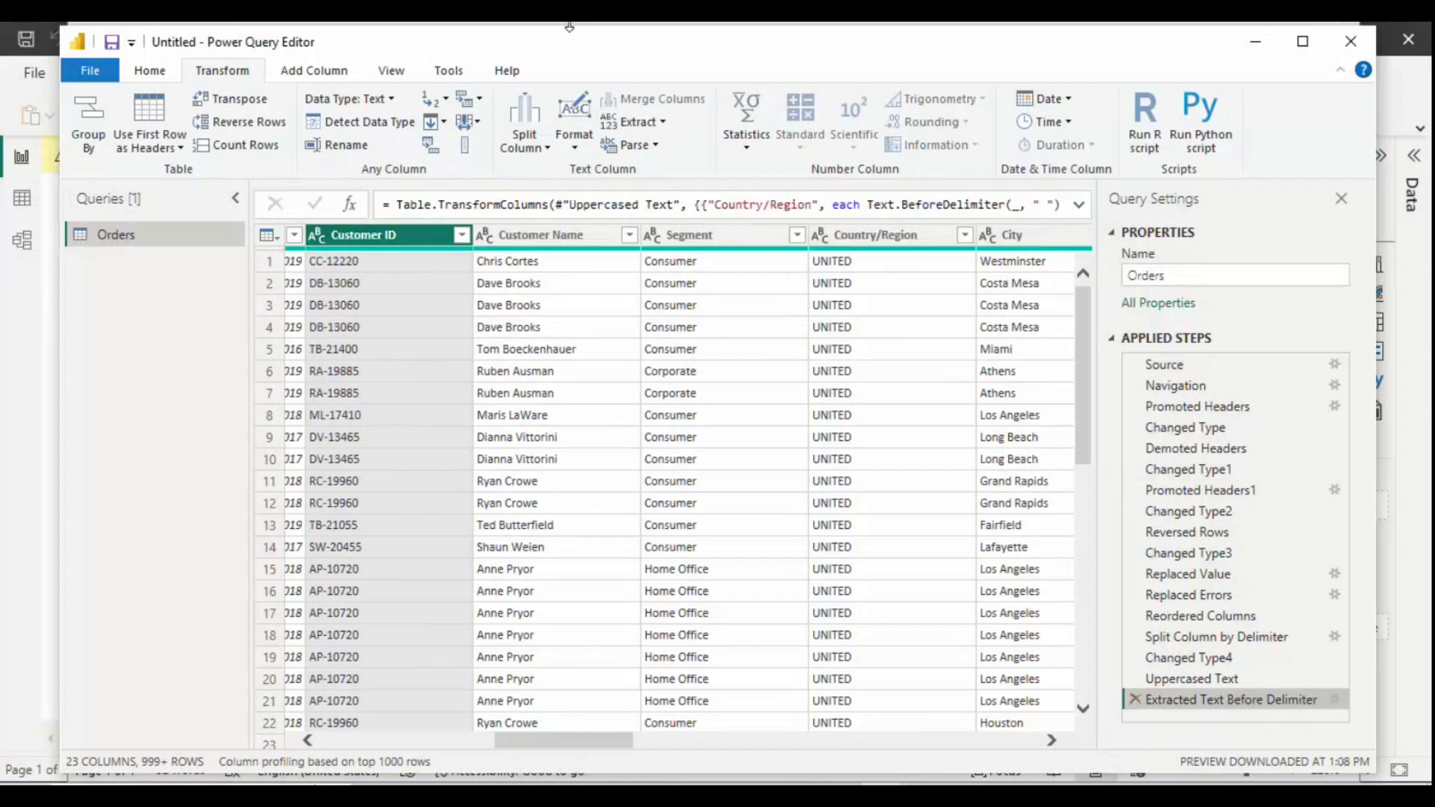
pyautogui.click(638, 122)
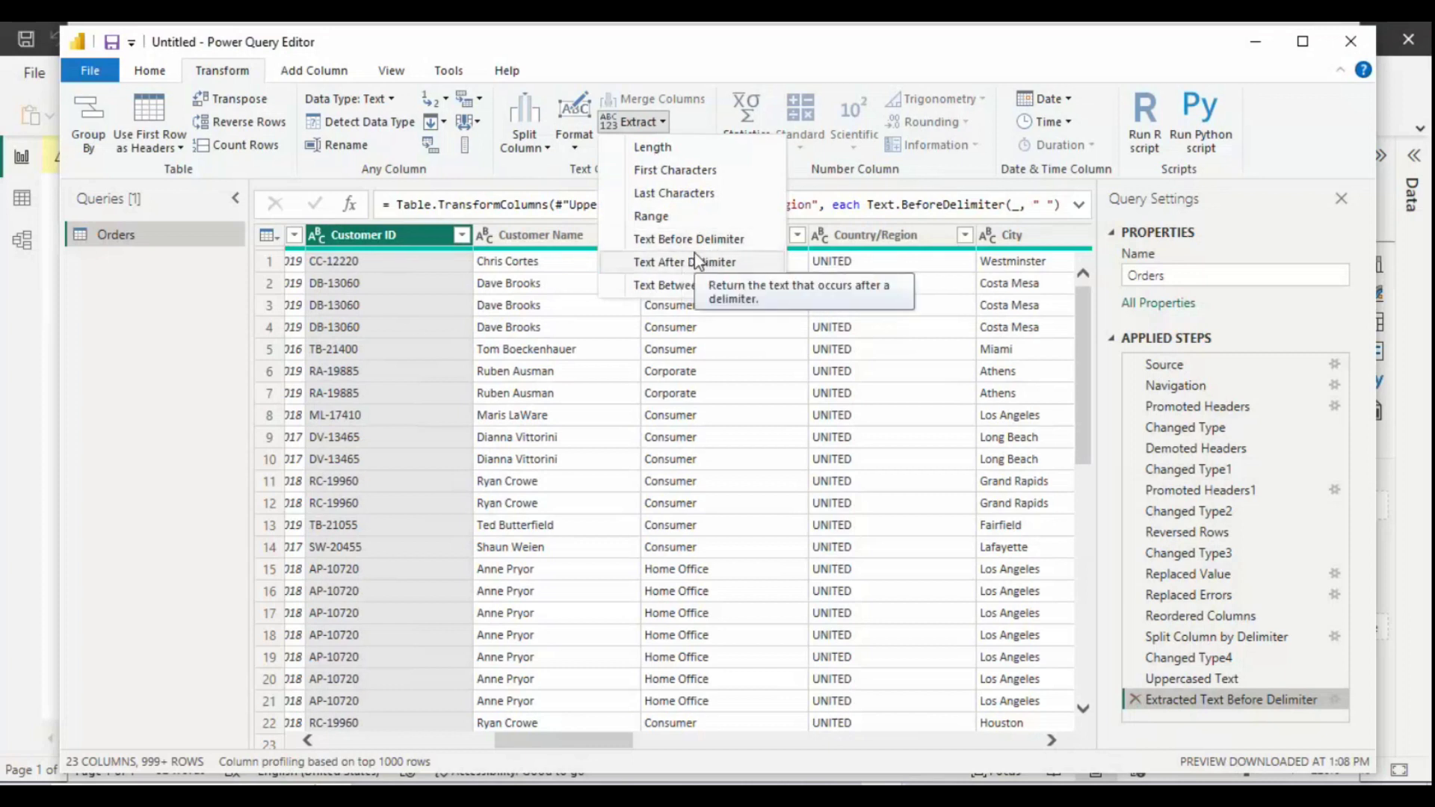
# Step: Switch to Word and add the note "Text before delimiter: start text before sepration sign)" below the Range note
pyautogui.hotkey('alt', 'Tab')
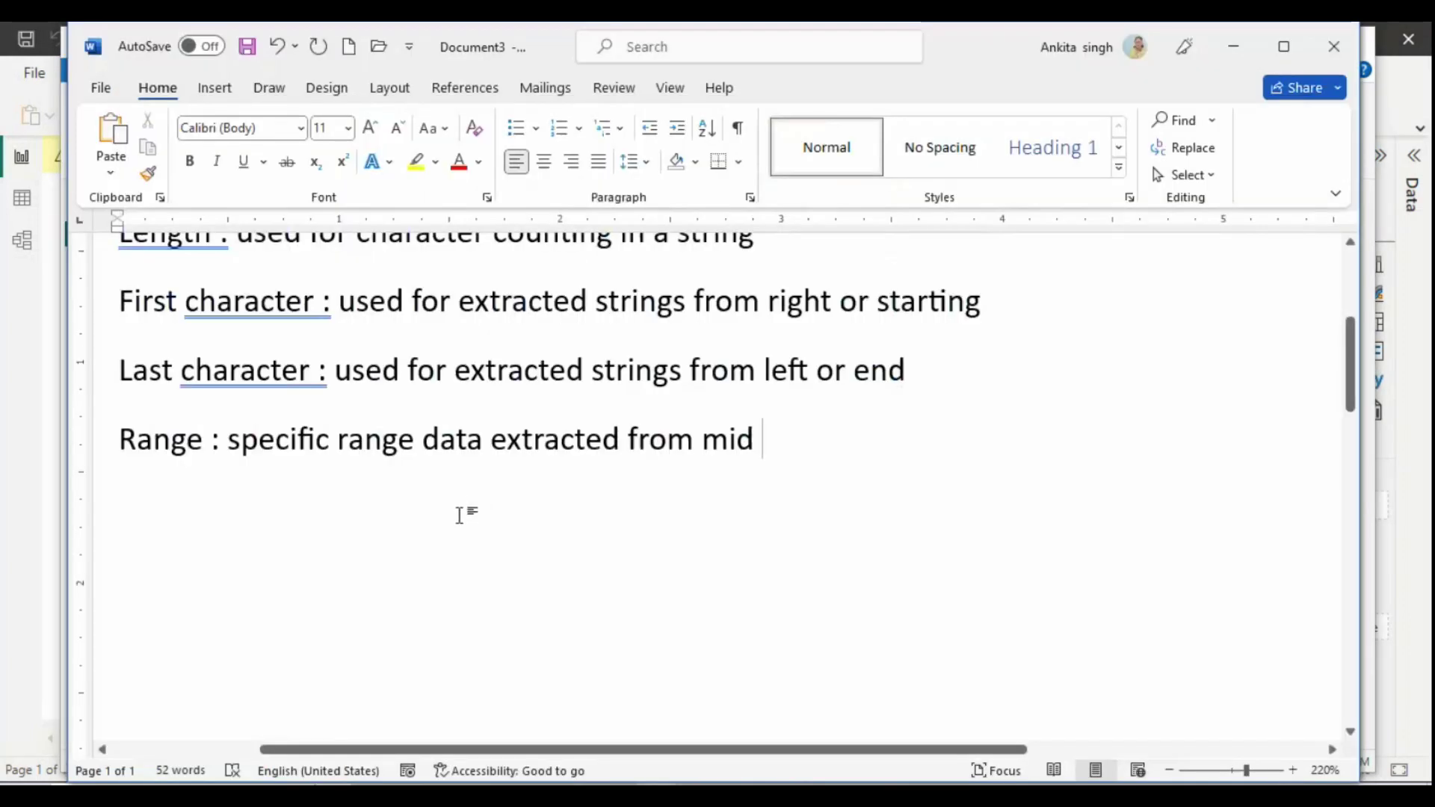
pyautogui.write('t')
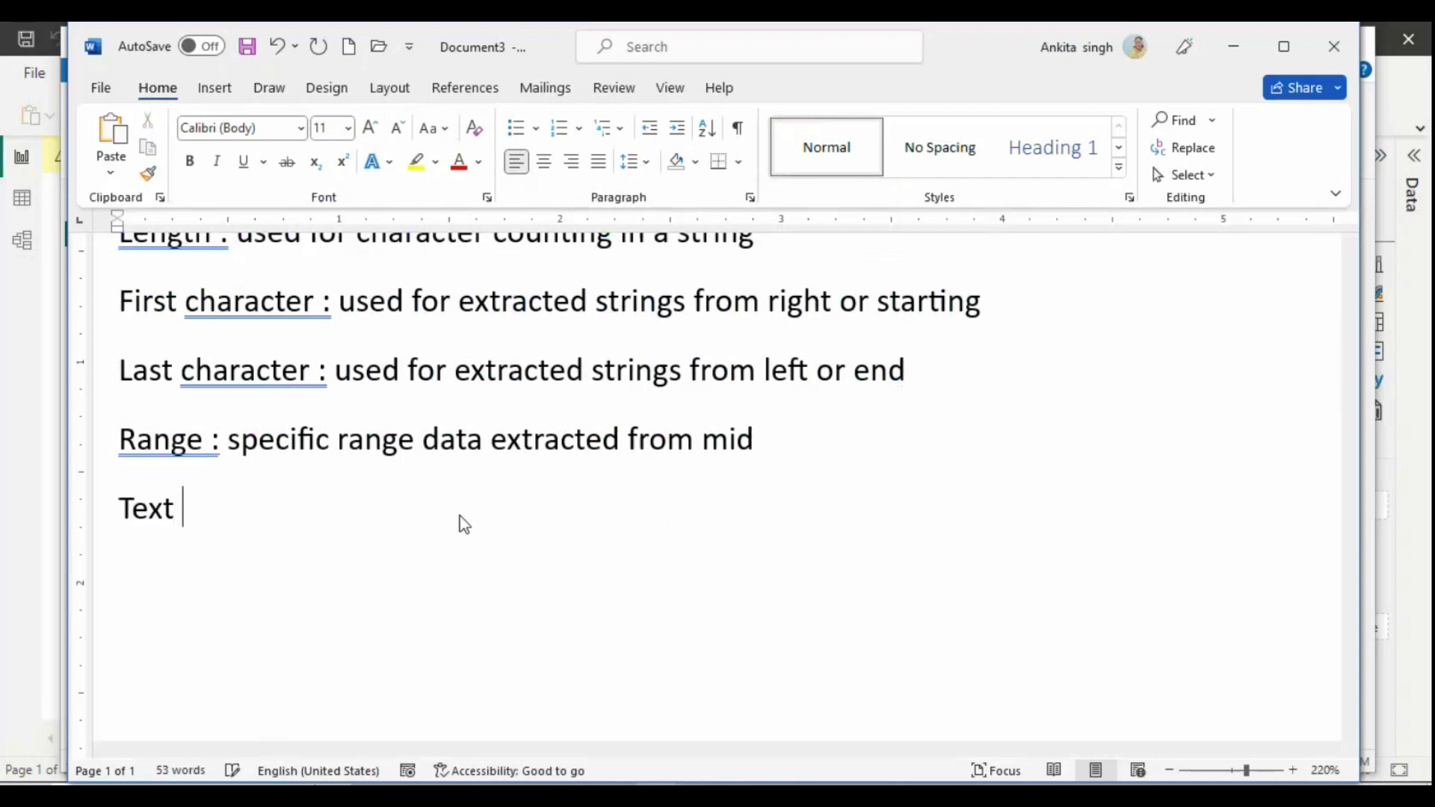
pyautogui.write('ext before ')
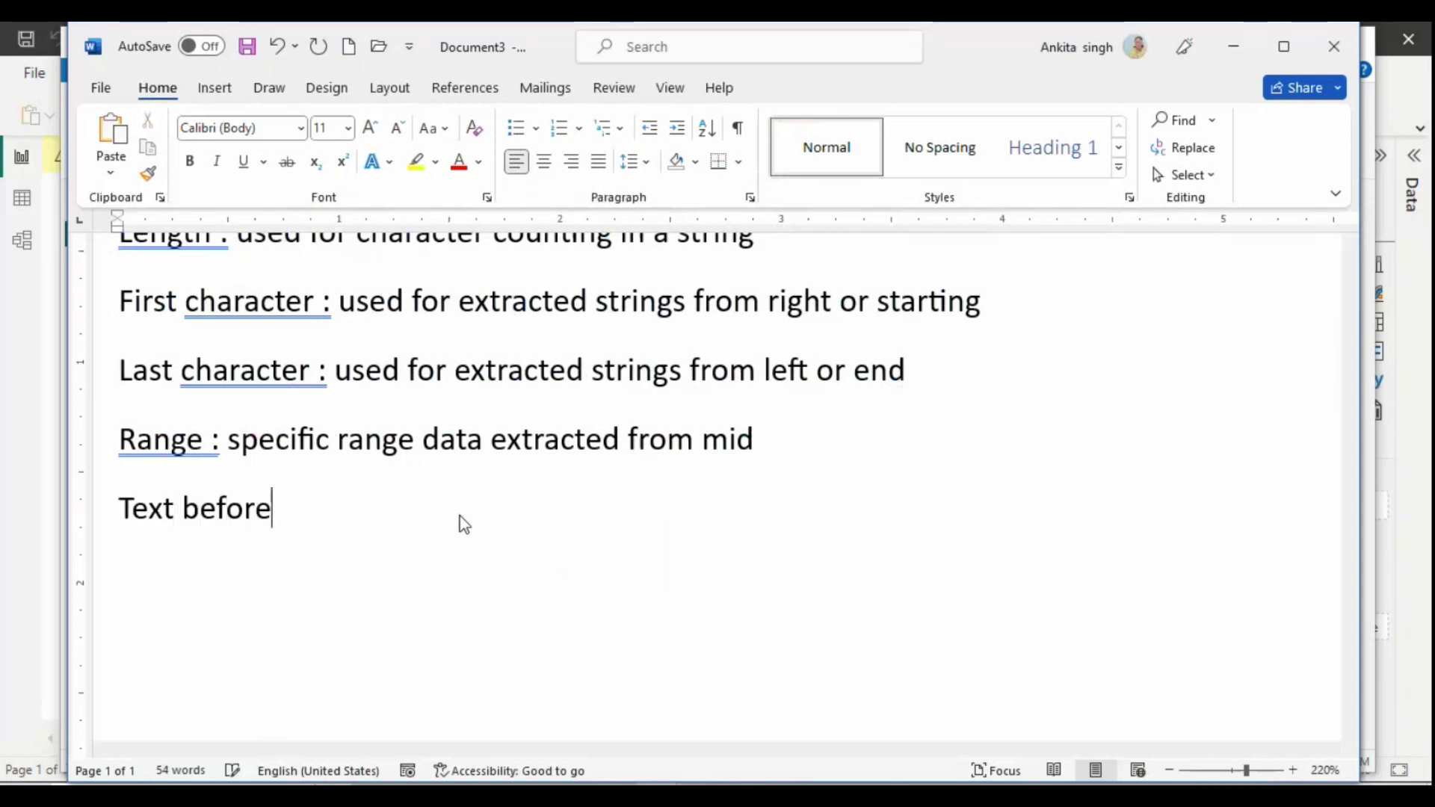
pyautogui.write('delim')
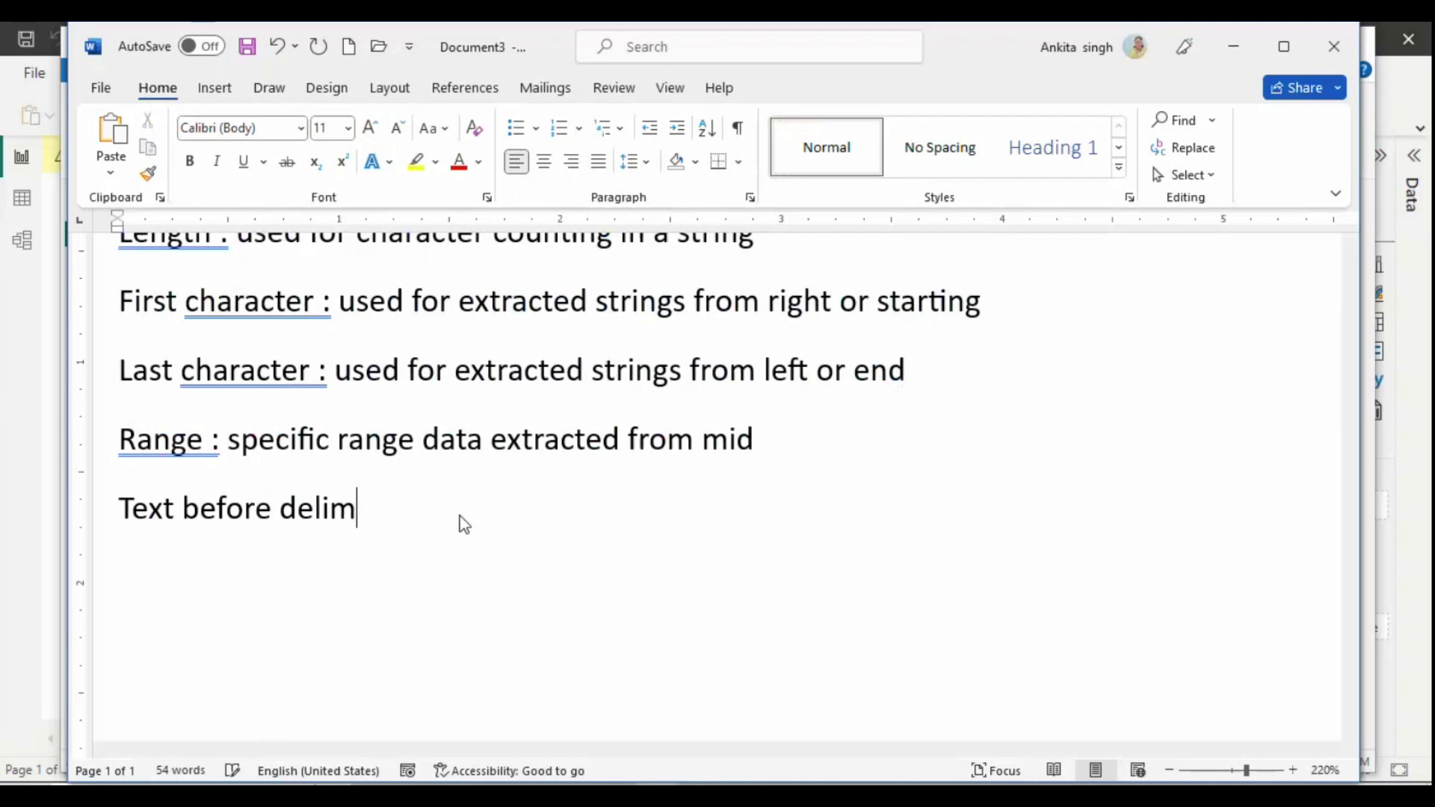
pyautogui.press('BackSpace')
pyautogui.write('miter: start ')
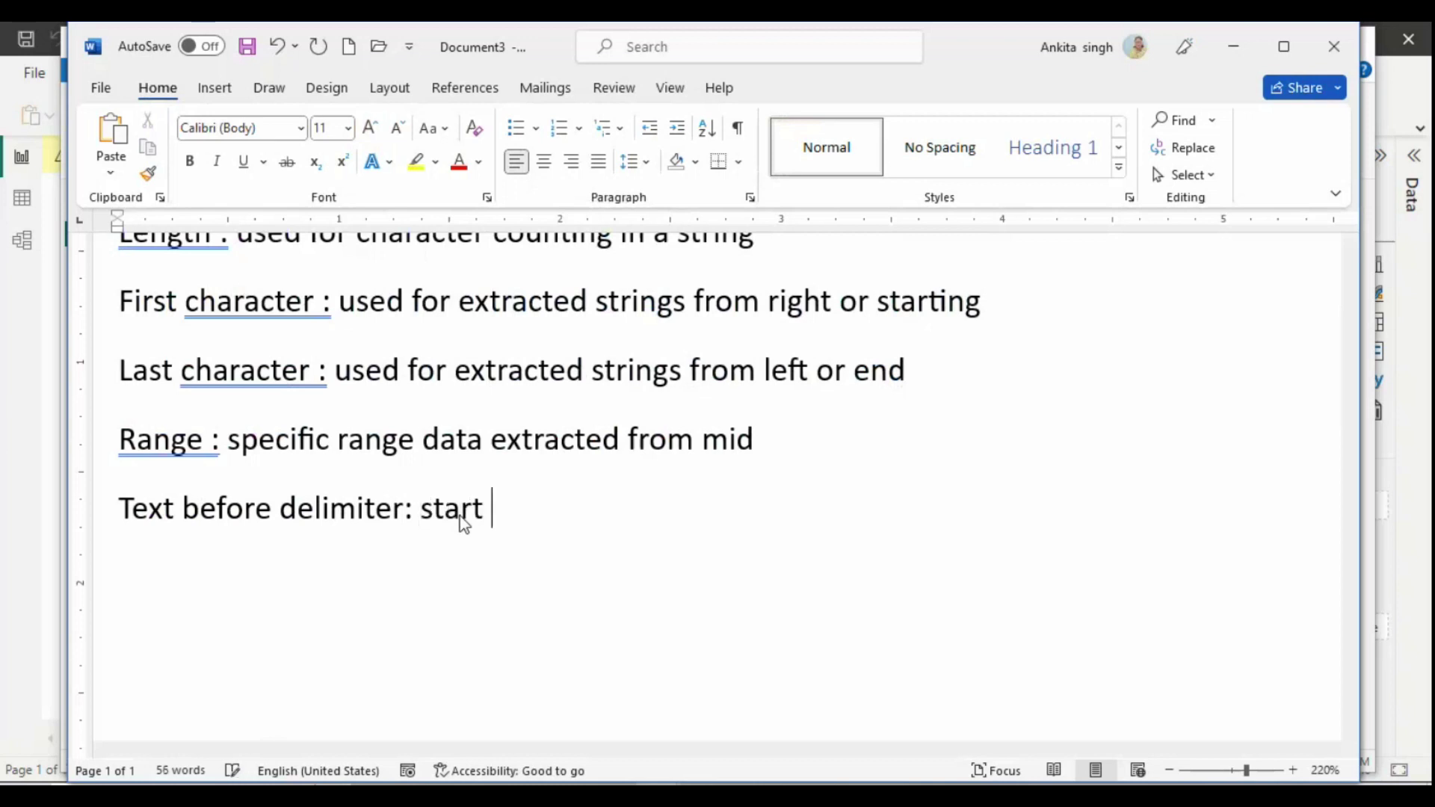
pyautogui.write('text befor')
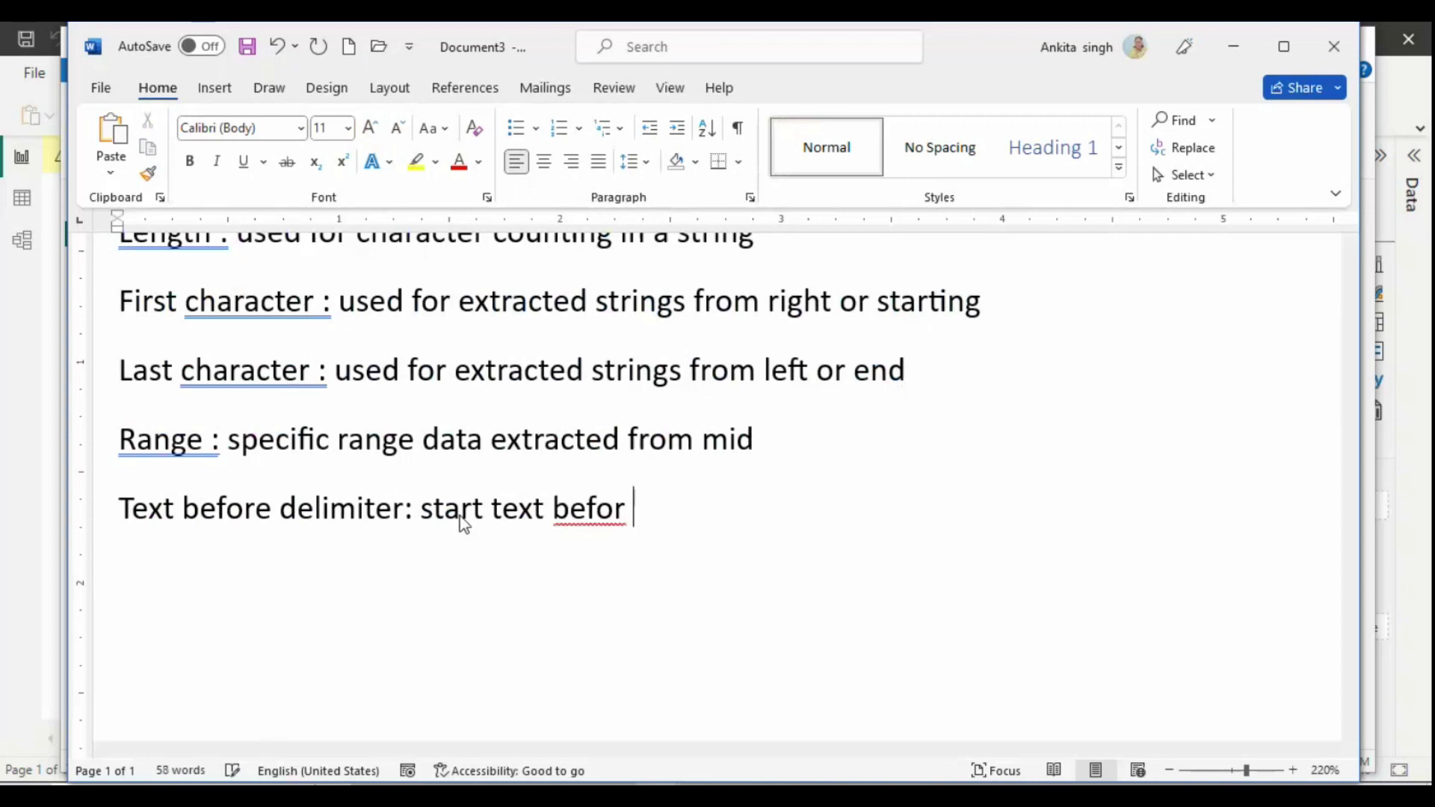
pyautogui.press('BackSpace')
pyautogui.write('e ')
pyautogui.write('sep')
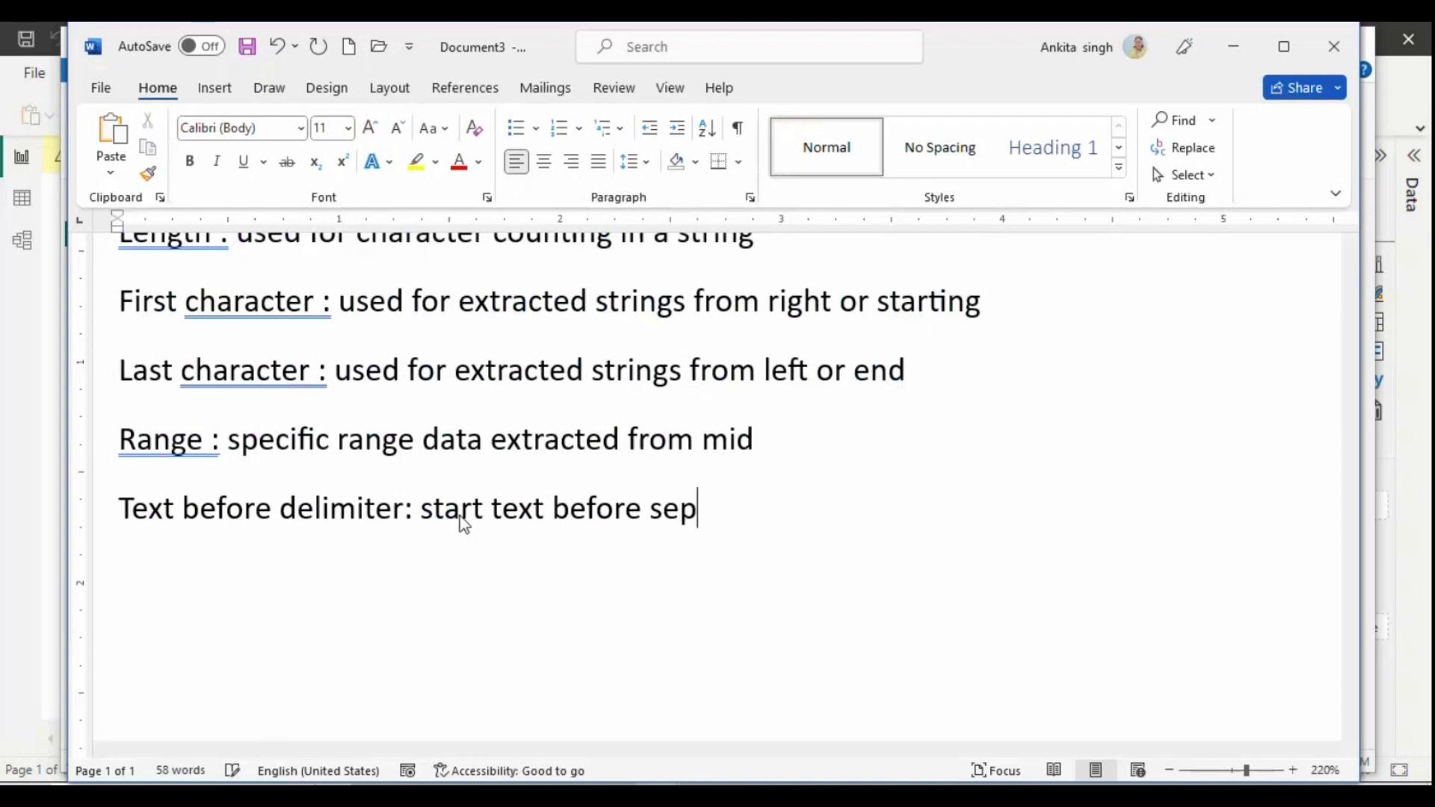
pyautogui.write('ration ')
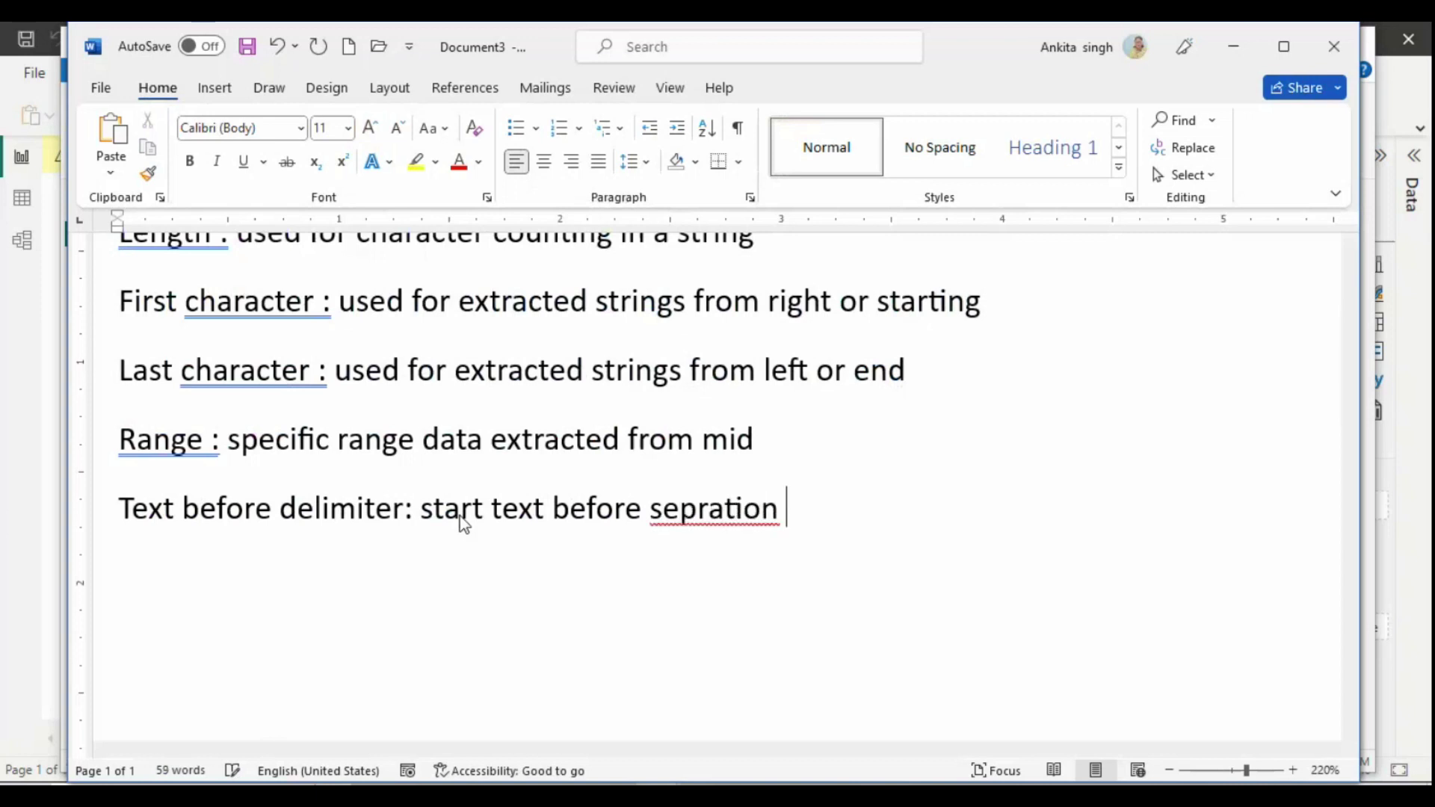
pyautogui.write('sign)')
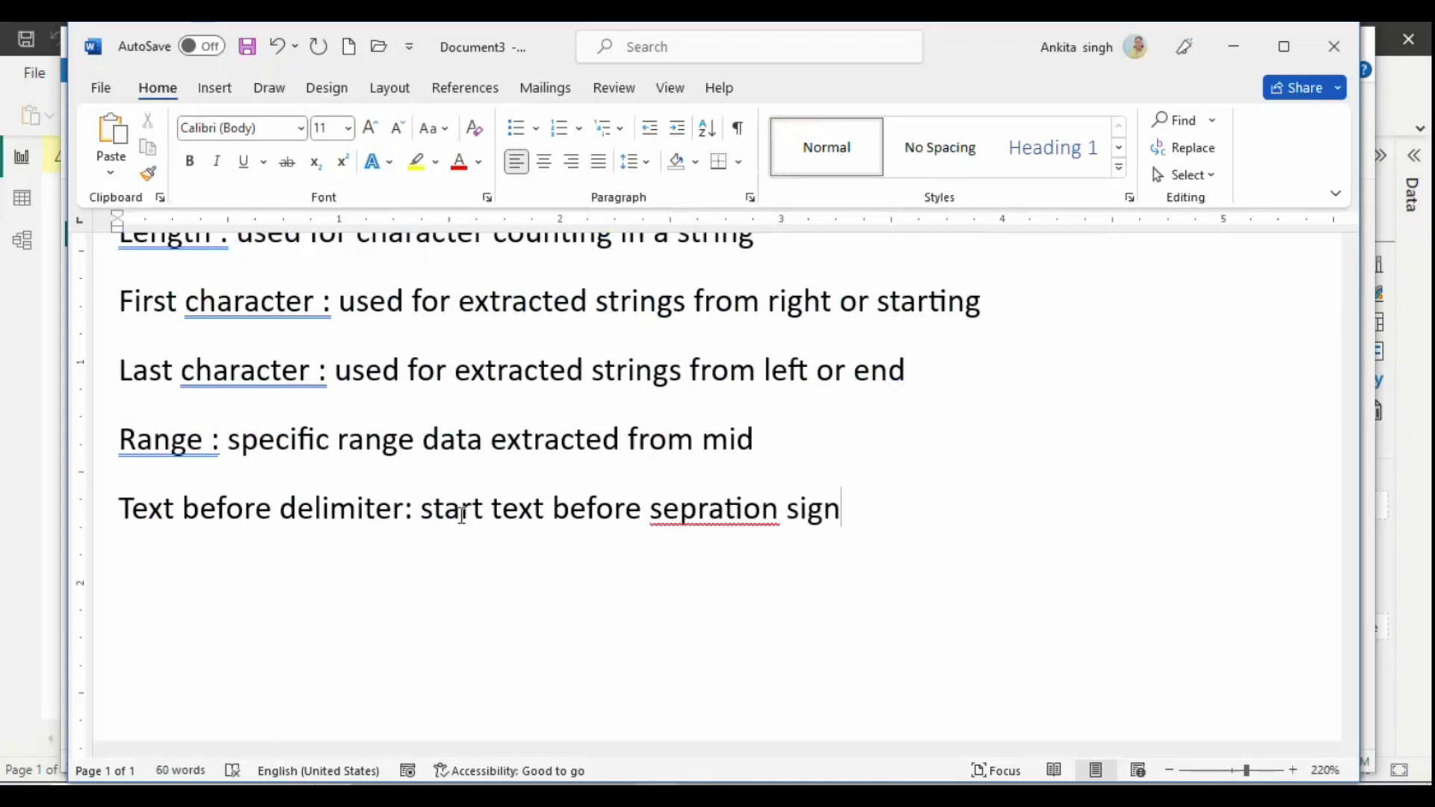
# Step: Add the opening parenthesis before "sepration sign)" and correct the misspelled word to "separation"
pyautogui.click(661, 508)
pyautogui.press('Left')
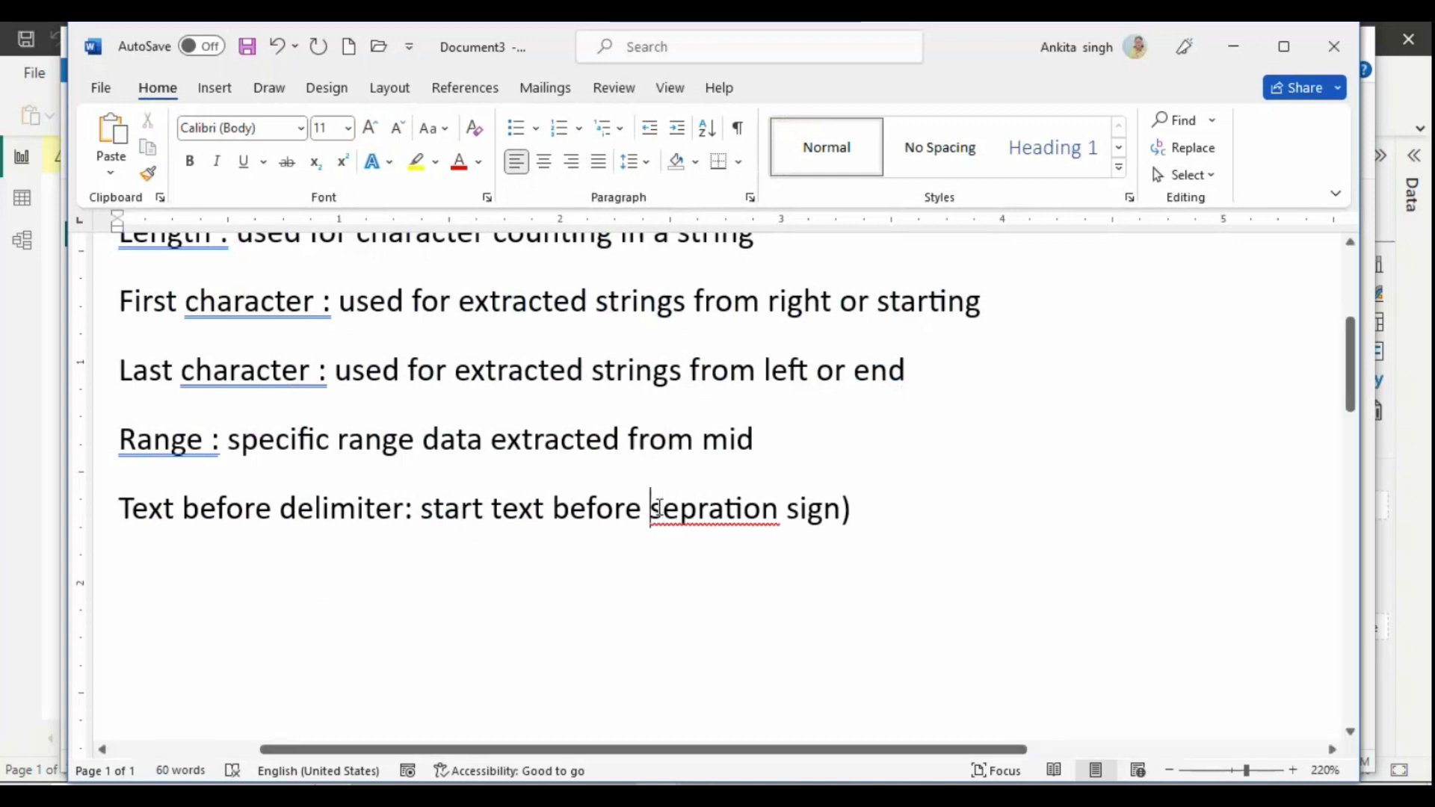
pyautogui.write('(')
pyautogui.rightClick(720, 510)
pyautogui.click(587, 299)
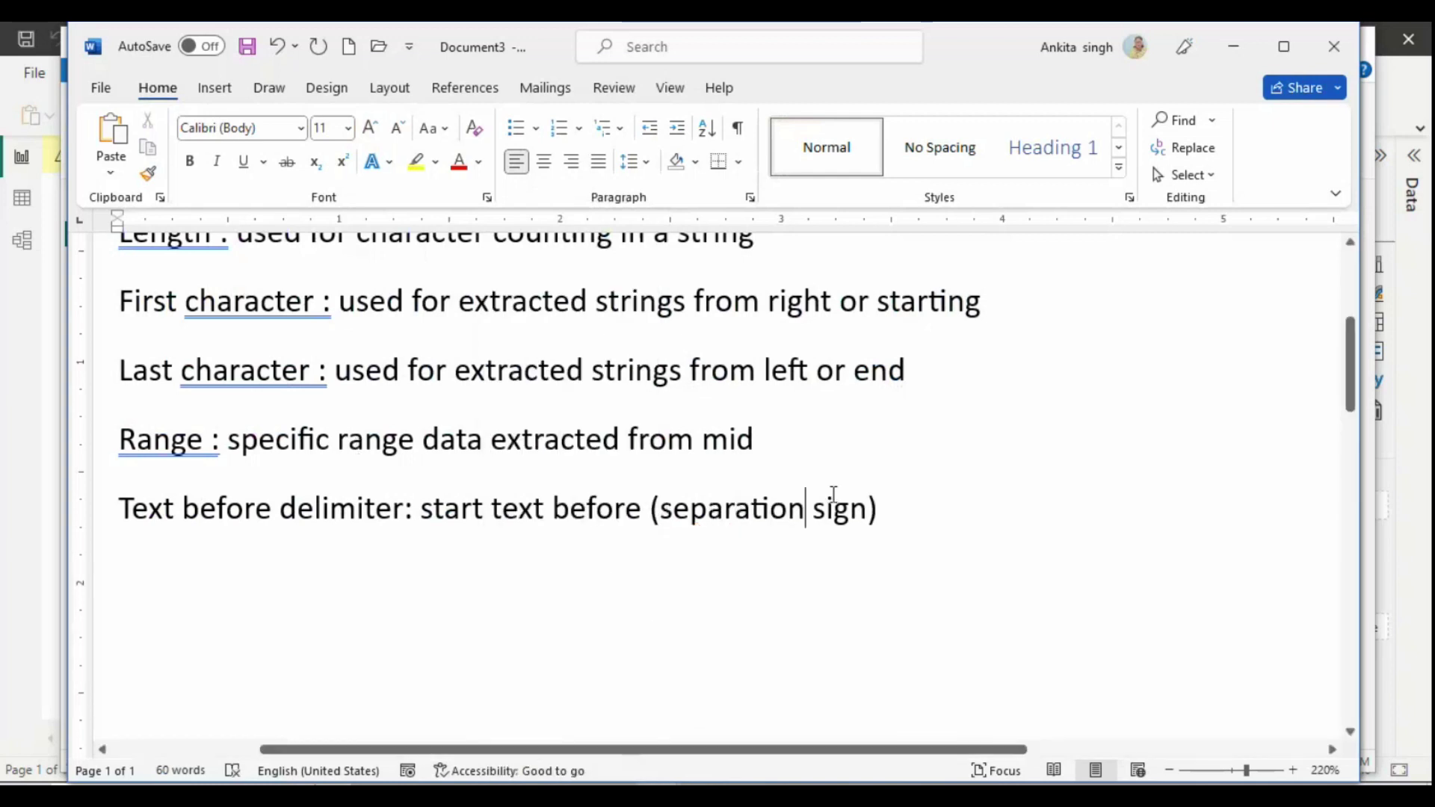
# Step: Replace "separation" with "split" in the text before delimiter note, correcting the spelling
pyautogui.press('BackSpace')
pyautogui.press('BackSpace')
pyautogui.press('BackSpace')
pyautogui.press('BackSpace')
pyautogui.press('BackSpace')
pyautogui.press('BackSpace')
pyautogui.press('BackSpace')
pyautogui.press('BackSpace')
pyautogui.press('BackSpace')
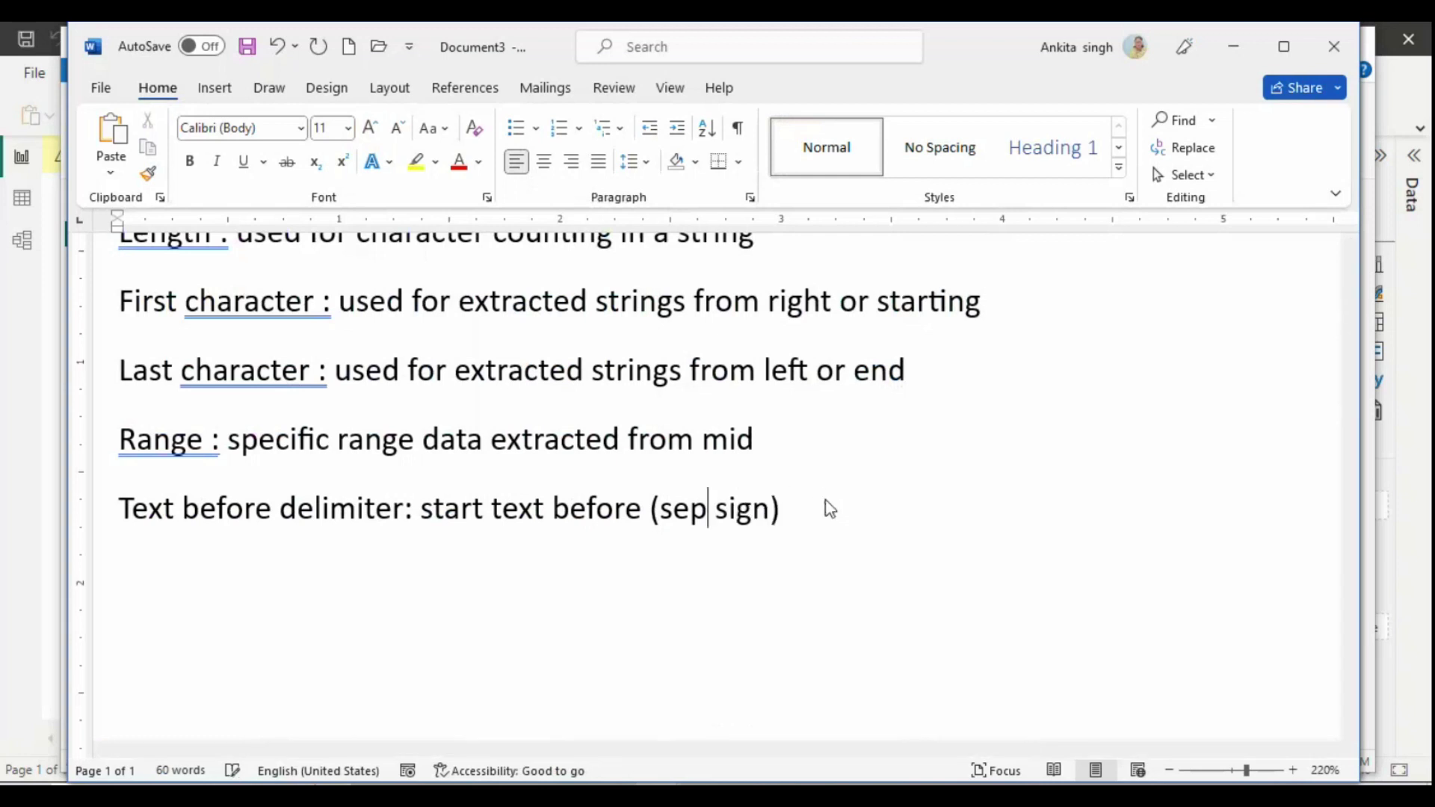
pyautogui.write('pilit')
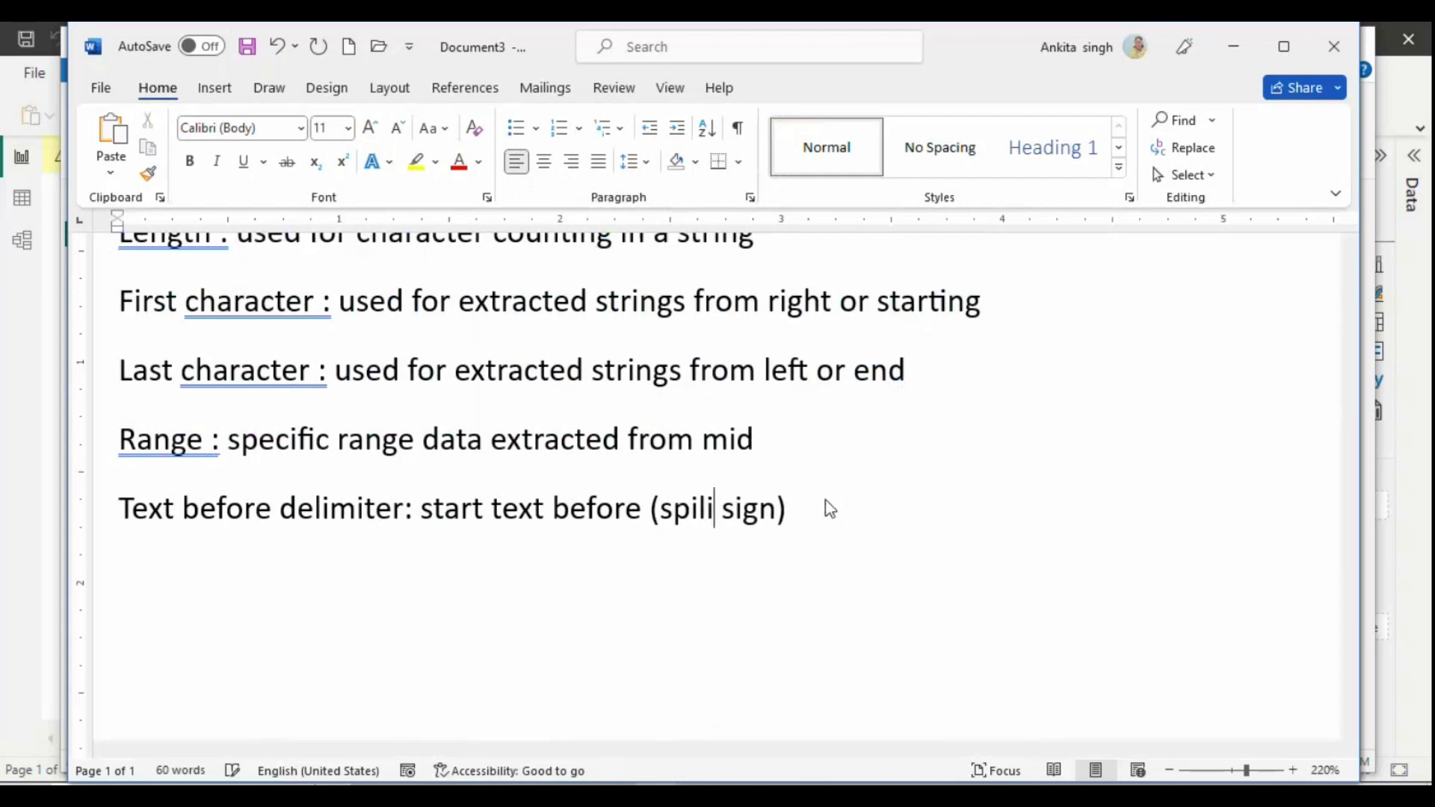
pyautogui.click(836, 527)
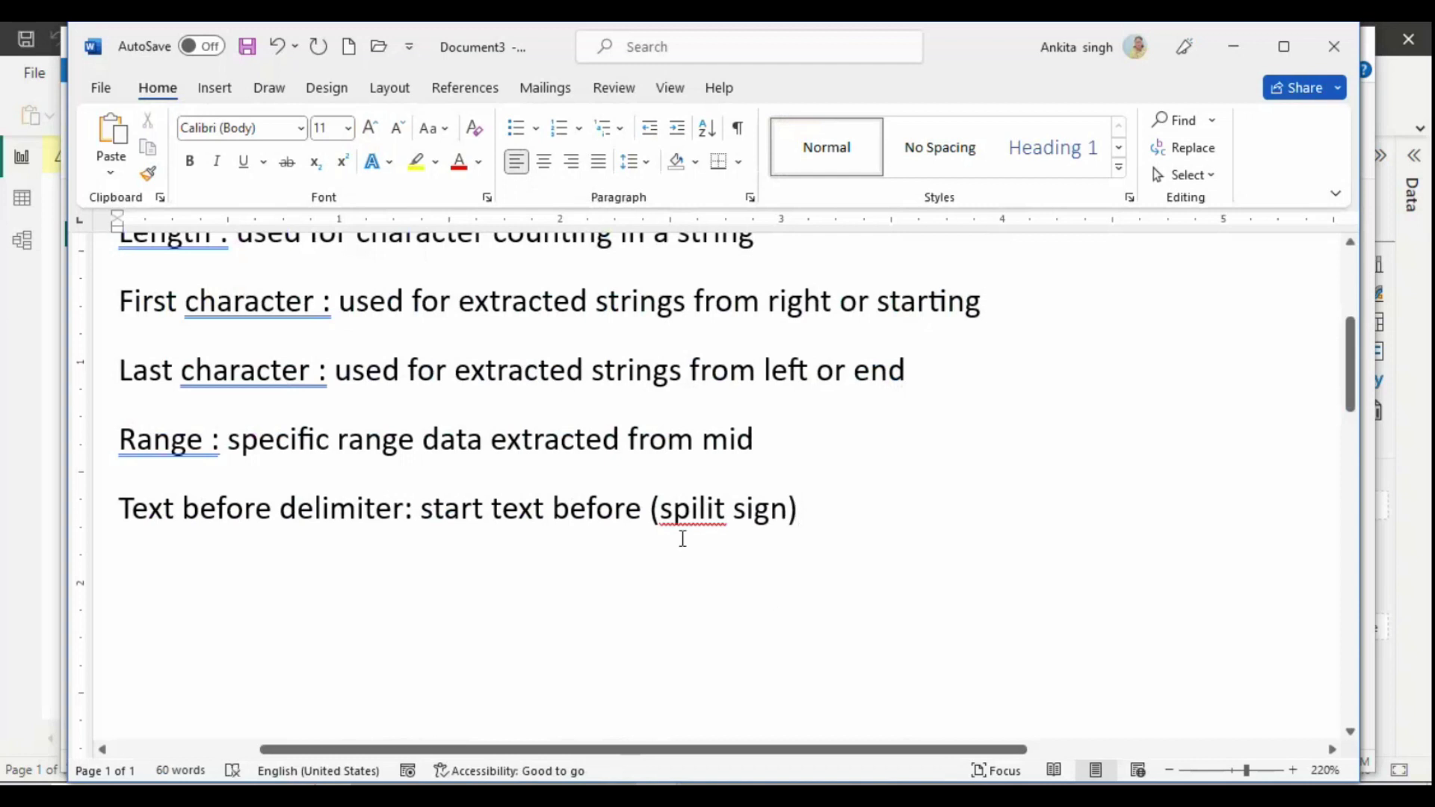
pyautogui.rightClick(688, 516)
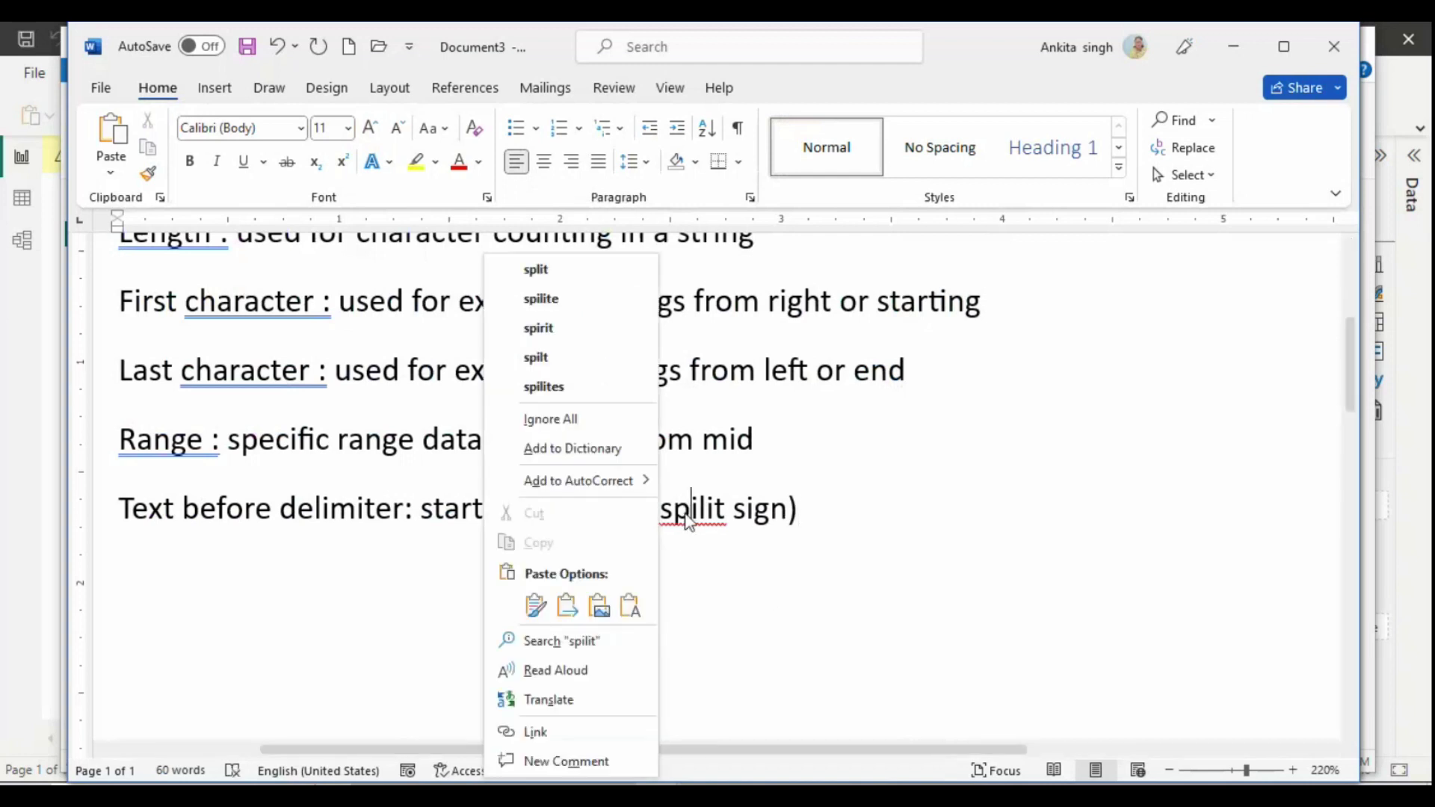
pyautogui.click(544, 281)
pyautogui.click(859, 467)
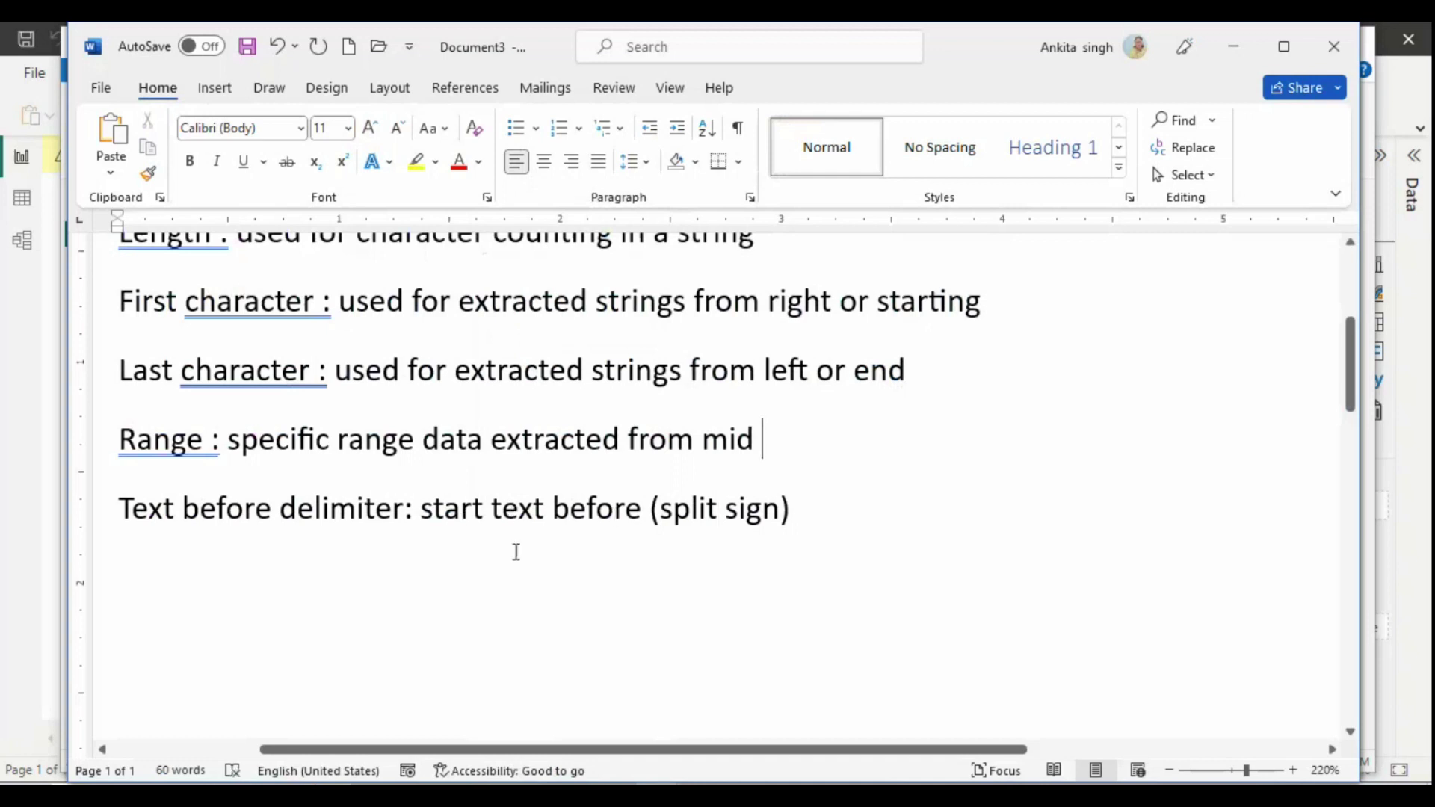
pyautogui.click(131, 508)
pyautogui.keyDown('shift'); pyautogui.click(191, 509); pyautogui.keyUp('shift')
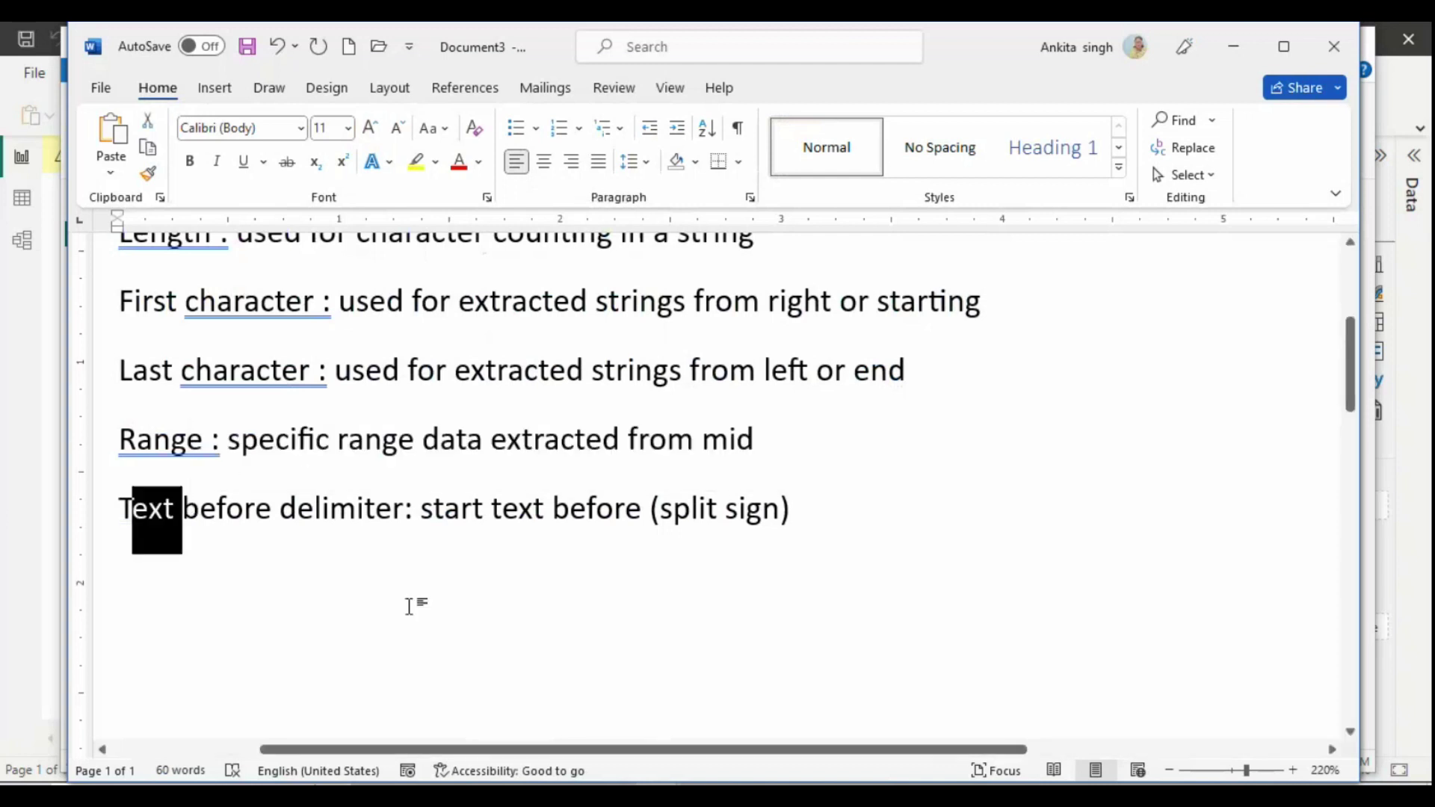
pyautogui.click(412, 508)
pyautogui.click(926, 483)
pyautogui.moveTo(416, 508); pyautogui.dragTo(86, 507)
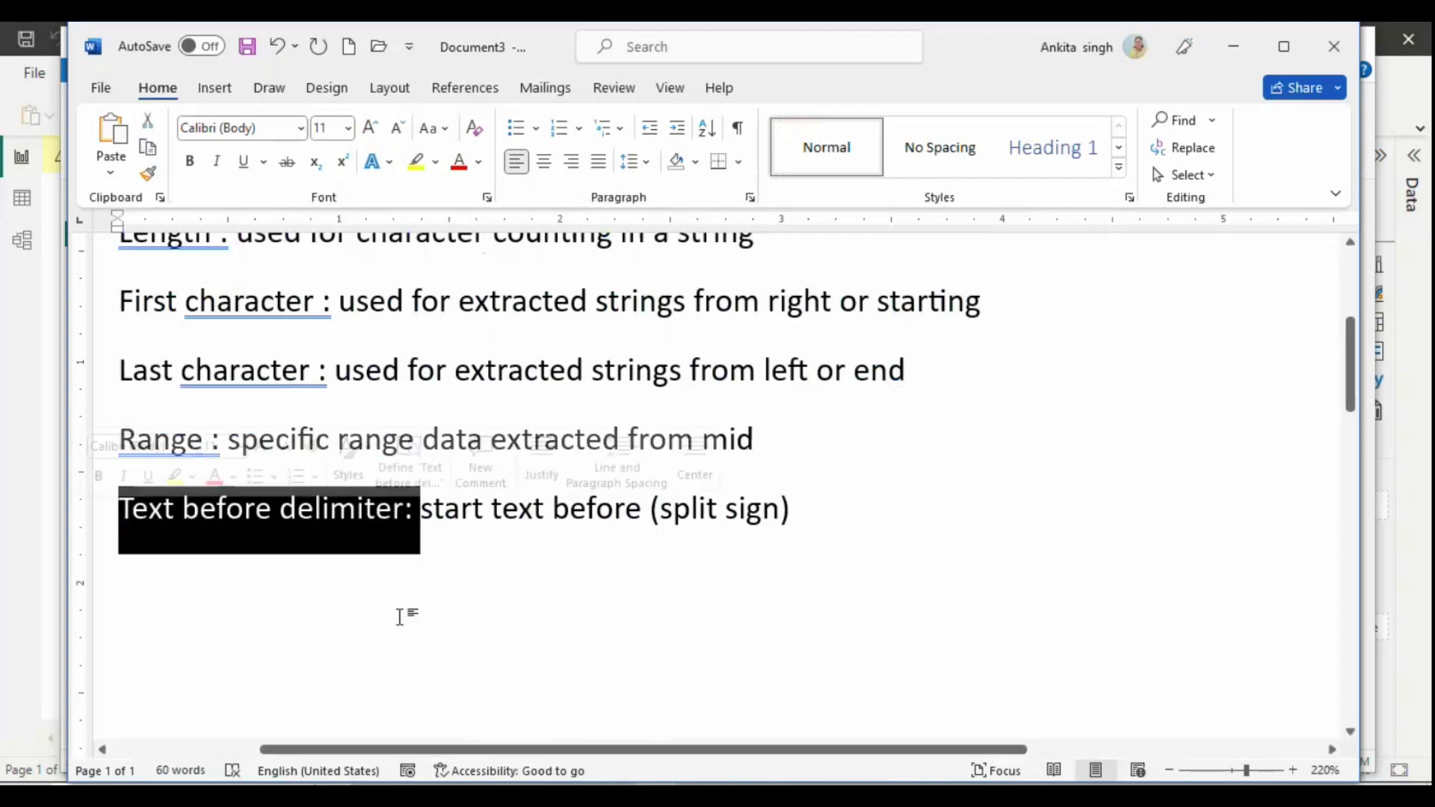
pyautogui.click(587, 512)
pyautogui.moveTo(795, 497); pyautogui.dragTo(119, 508)
pyautogui.click(119, 508)
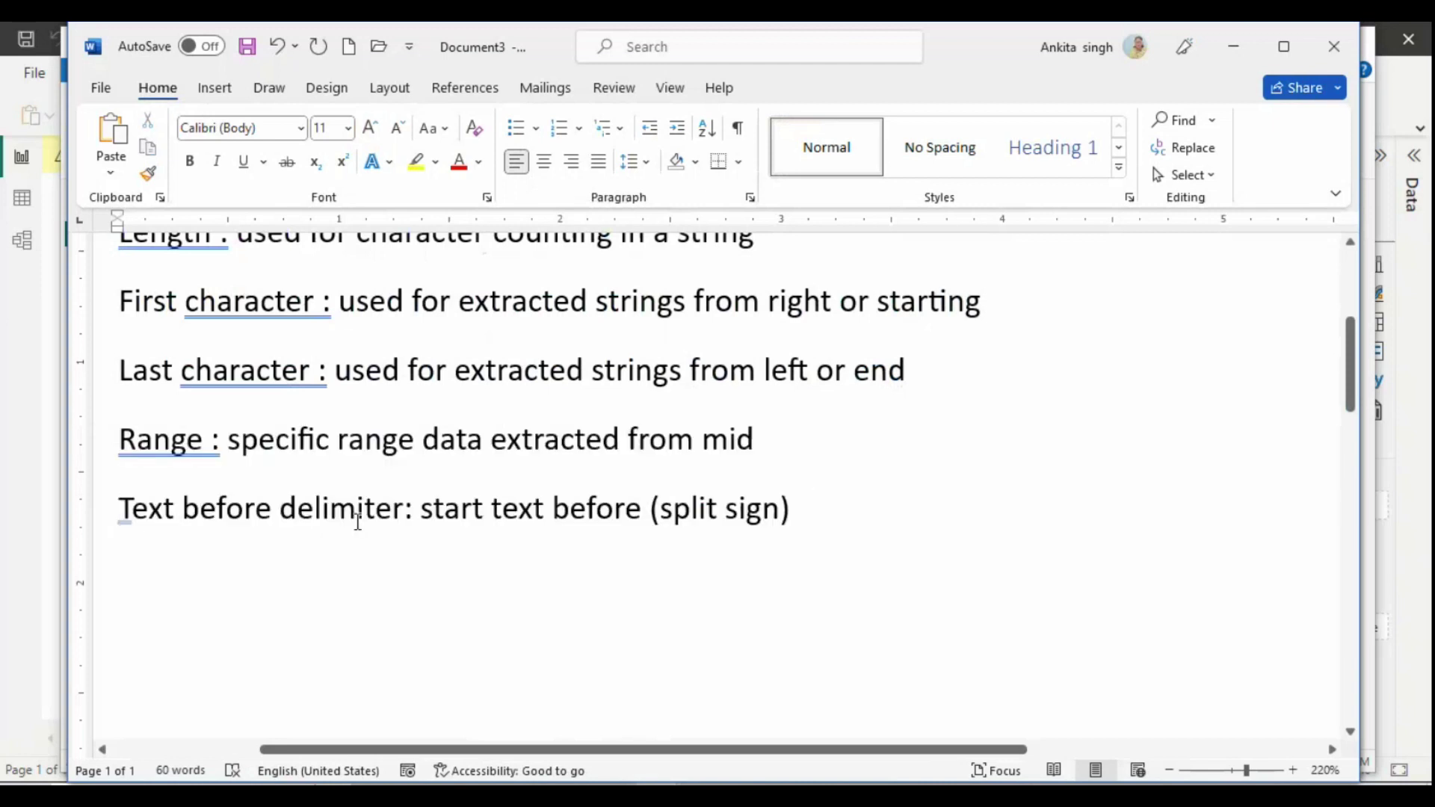
# Step: Duplicate the whole "Text before delimiter: start text before (split sign)" note onto a new line below it
pyautogui.doubleClick(903, 523)
pyautogui.hotkey('shift', 'Left')
pyautogui.hotkey('shift', 'Left')
pyautogui.hotkey('shift', 'Left')
pyautogui.hotkey('shift', 'Left')
pyautogui.hotkey('shift', 'Left')
pyautogui.hotkey('shift', 'Left')
pyautogui.hotkey('shift', 'Left')
pyautogui.hotkey('shift', 'Left')
pyautogui.hotkey('shift', 'Left')
pyautogui.hotkey('shift', 'Left')
pyautogui.hotkey('shift', 'Left')
pyautogui.hotkey('shift', 'Left')
pyautogui.hotkey('shift', 'Left')
pyautogui.hotkey('shift', 'Left')
pyautogui.hotkey('shift', 'Left')
pyautogui.hotkey('shift', 'Left')
pyautogui.hotkey('shift', 'Left')
pyautogui.hotkey('shift', 'Left')
pyautogui.hotkey('shift', 'Left')
pyautogui.hotkey('shift', 'Left')
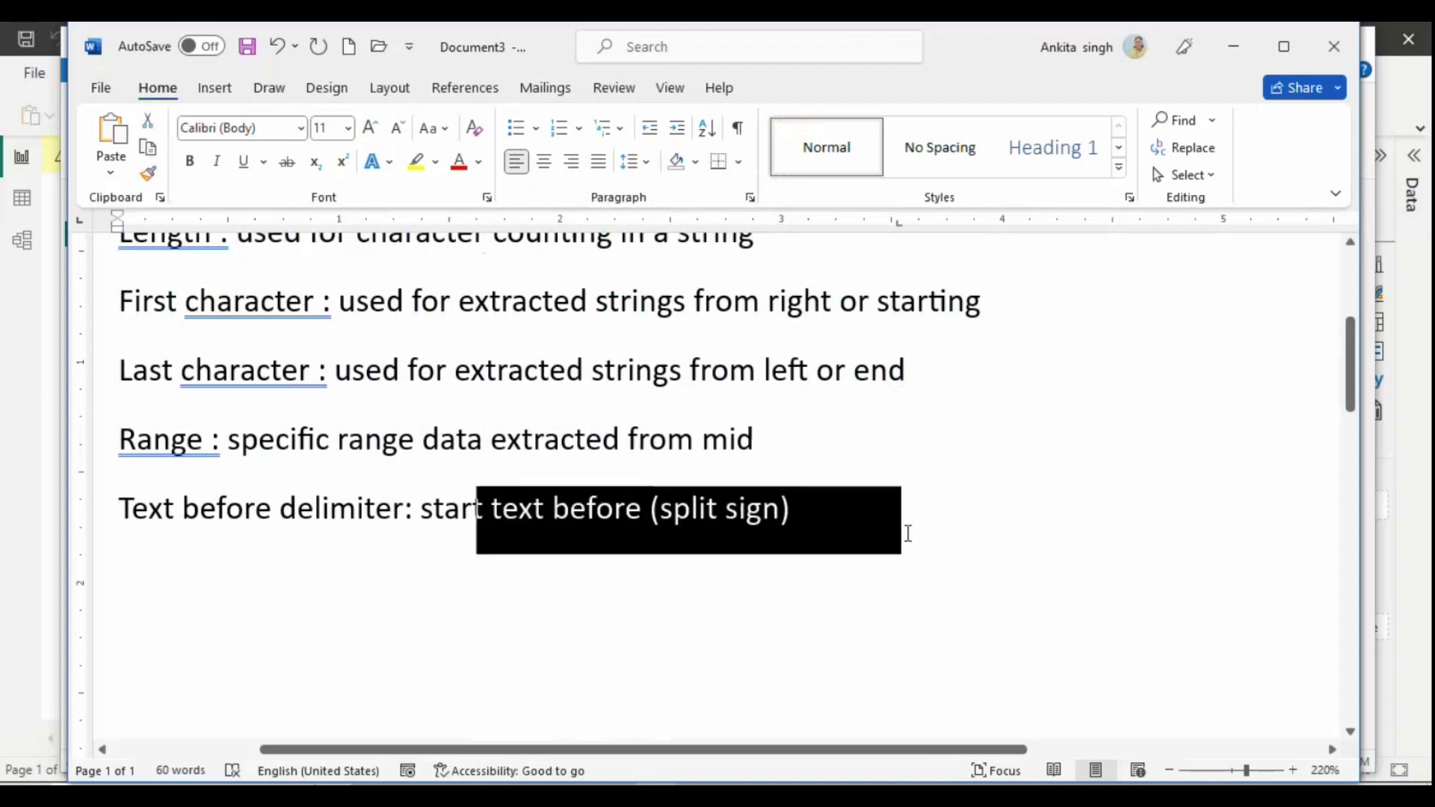
pyautogui.hotkey('shift', 'Left')
pyautogui.hotkey('shift', 'Left')
pyautogui.hotkey('shift', 'Left')
pyautogui.hotkey('shift', 'Left')
pyautogui.hotkey('shift', 'Left')
pyautogui.hotkey('shift', 'Left')
pyautogui.hotkey('shift', 'Left')
pyautogui.hotkey('shift', 'Left')
pyautogui.hotkey('shift', 'Left')
pyautogui.hotkey('shift', 'Left')
pyautogui.hotkey('shift', 'Left')
pyautogui.hotkey('shift', 'Left')
pyautogui.hotkey('shift', 'Left')
pyautogui.hotkey('shift', 'Left')
pyautogui.hotkey('shift', 'Left')
pyautogui.hotkey('shift', 'Left')
pyautogui.hotkey('shift', 'Left')
pyautogui.hotkey('shift', 'Left')
pyautogui.hotkey('shift', 'Left')
pyautogui.hotkey('shift', 'Left')
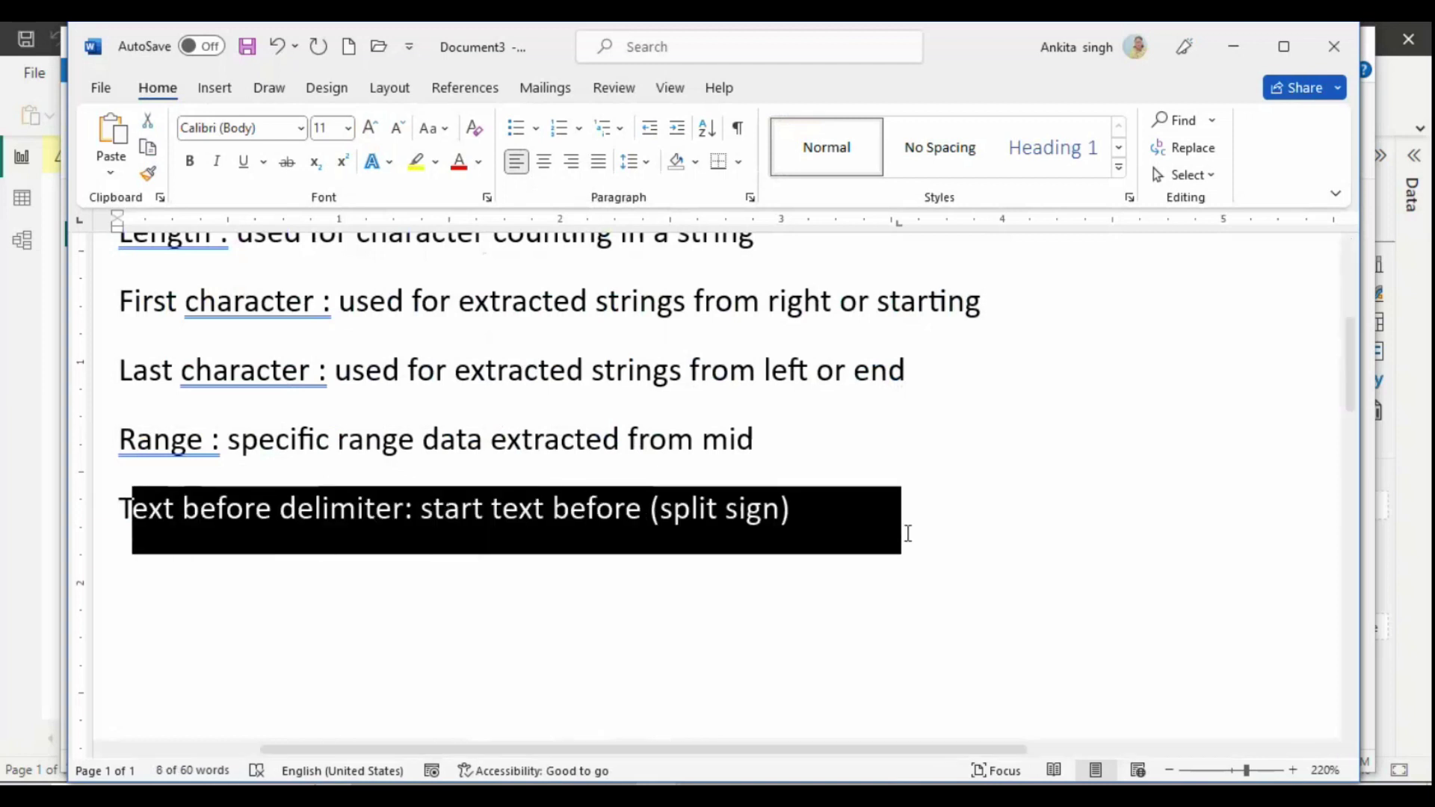
pyautogui.hotkey('shift', 'Left')
pyautogui.hotkey('ctrl', 'c')
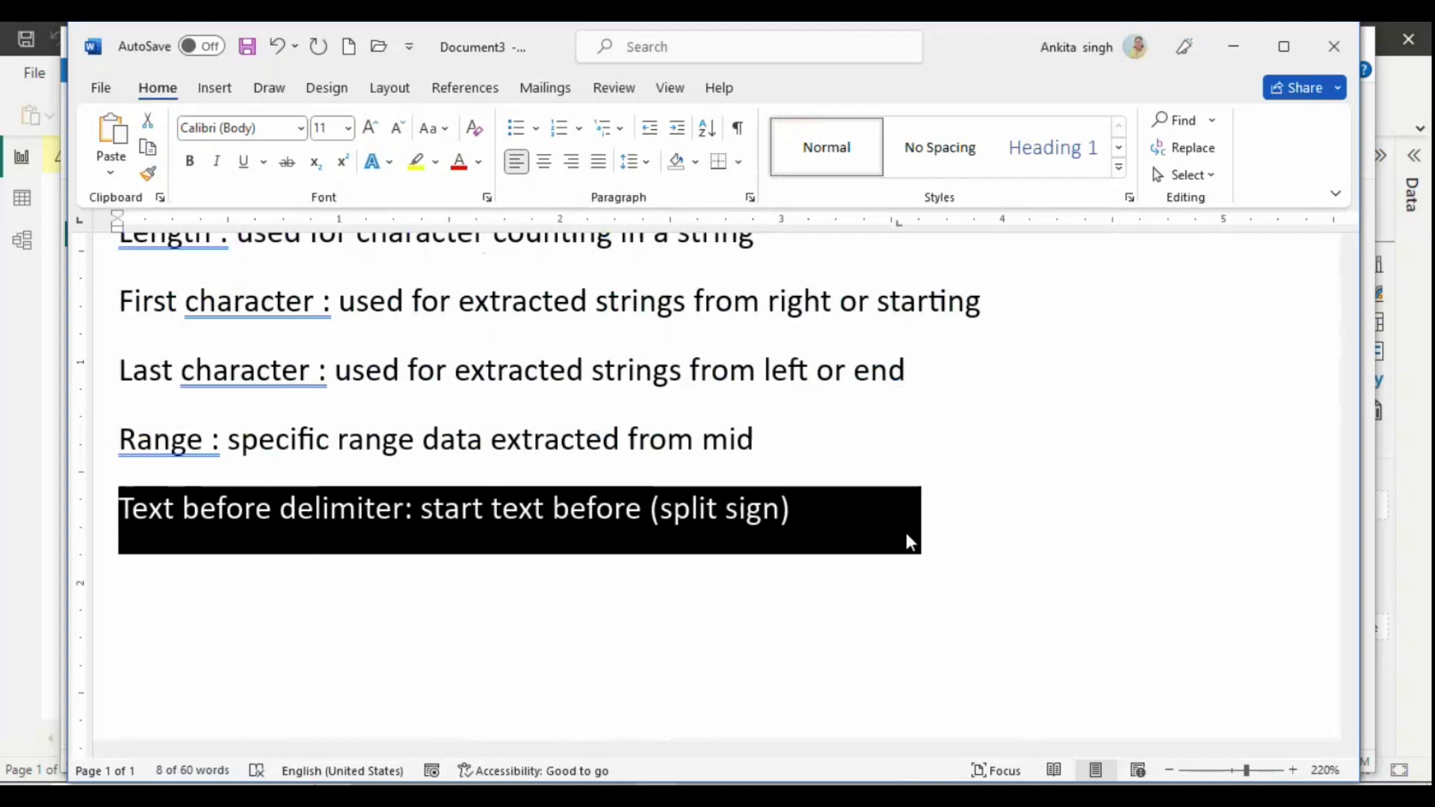
pyautogui.click(906, 532)
pyautogui.press('Return')
pyautogui.hotkey('ctrl', 'v')
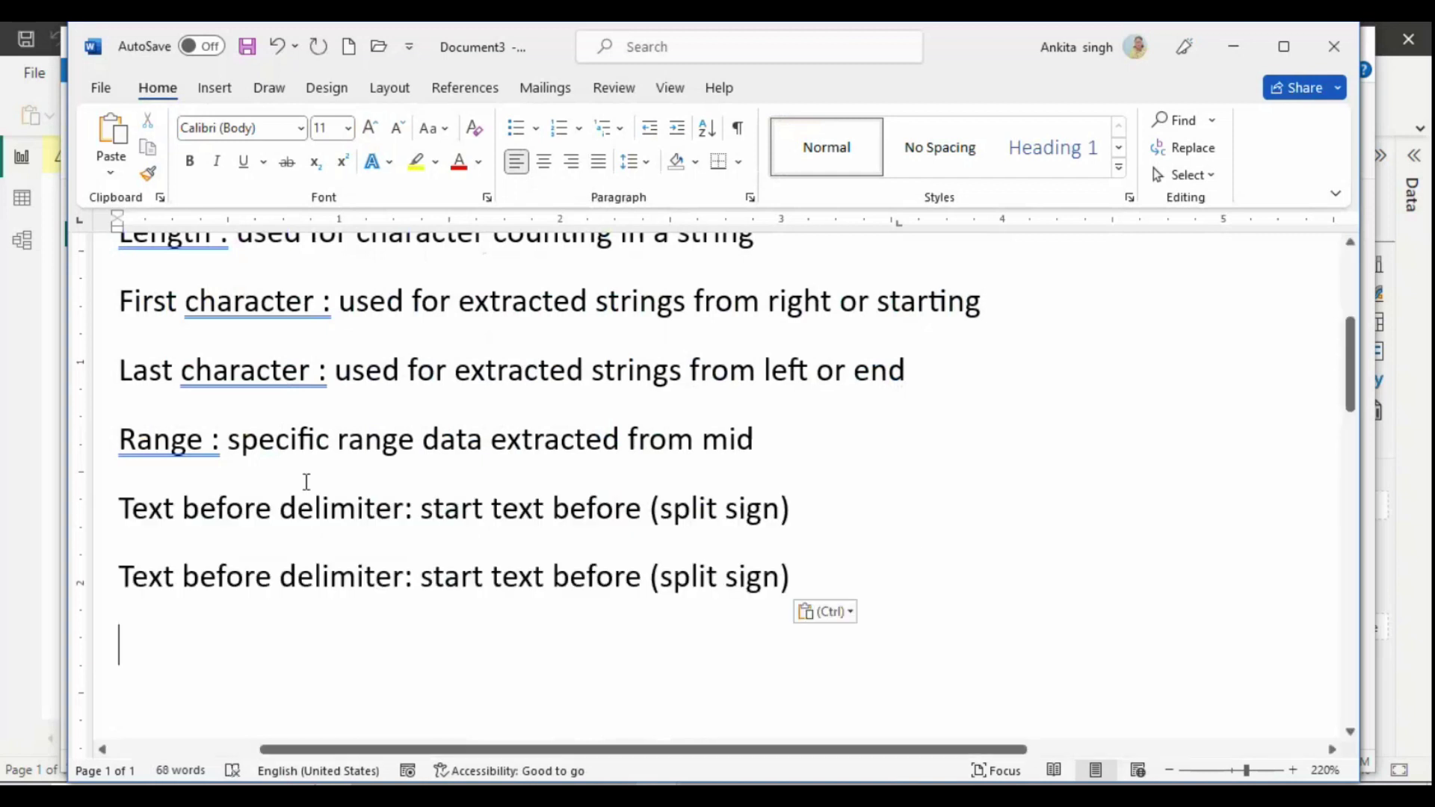
# Step: Change the label of the duplicated note to "Text after delimiter"
pyautogui.click(274, 583)
pyautogui.press('BackSpace')
pyautogui.press('BackSpace')
pyautogui.press('BackSpace')
pyautogui.press('BackSpace')
pyautogui.press('BackSpace')
pyautogui.press('BackSpace')
pyautogui.write('s')
pyautogui.press('BackSpace')
pyautogui.write('after')
# Step: Replace "start" with "s=end" in the description of the text after delimiter note
pyautogui.press('Right')
pyautogui.press('Right')
pyautogui.press('Right')
pyautogui.press('Right')
pyautogui.press('Right')
pyautogui.press('Right')
pyautogui.press('Right')
pyautogui.press('Right')
pyautogui.press('Right')
pyautogui.press('Right')
pyautogui.press('Right')
pyautogui.press('Right')
pyautogui.press('Right')
pyautogui.press('Right')
pyautogui.press('Right')
pyautogui.press('Right')
pyautogui.press('Right')
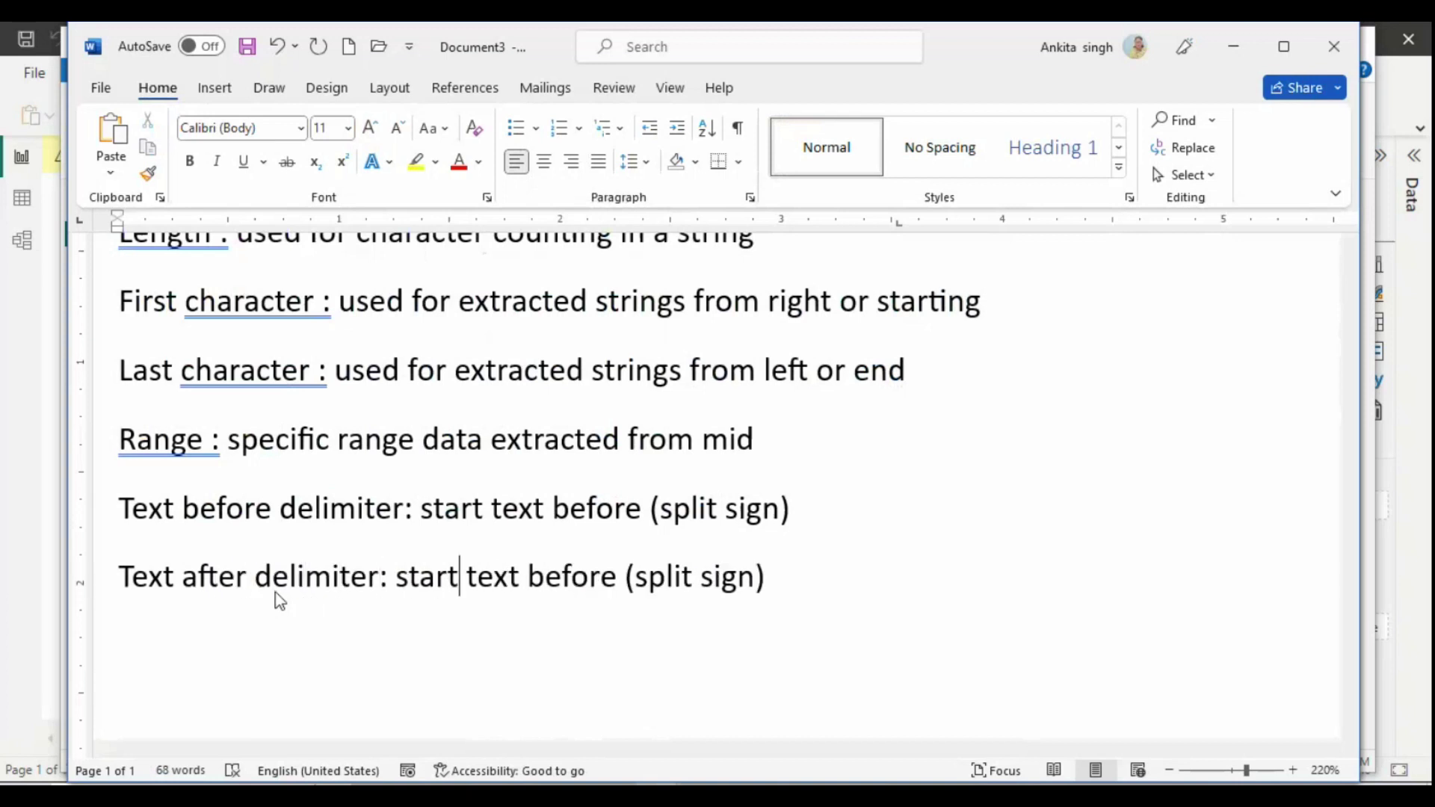
pyautogui.press('BackSpace')
pyautogui.press('BackSpace')
pyautogui.press('BackSpace')
pyautogui.press('BackSpace')
pyautogui.write('=enf')
pyautogui.press('BackSpace')
pyautogui.write('d')
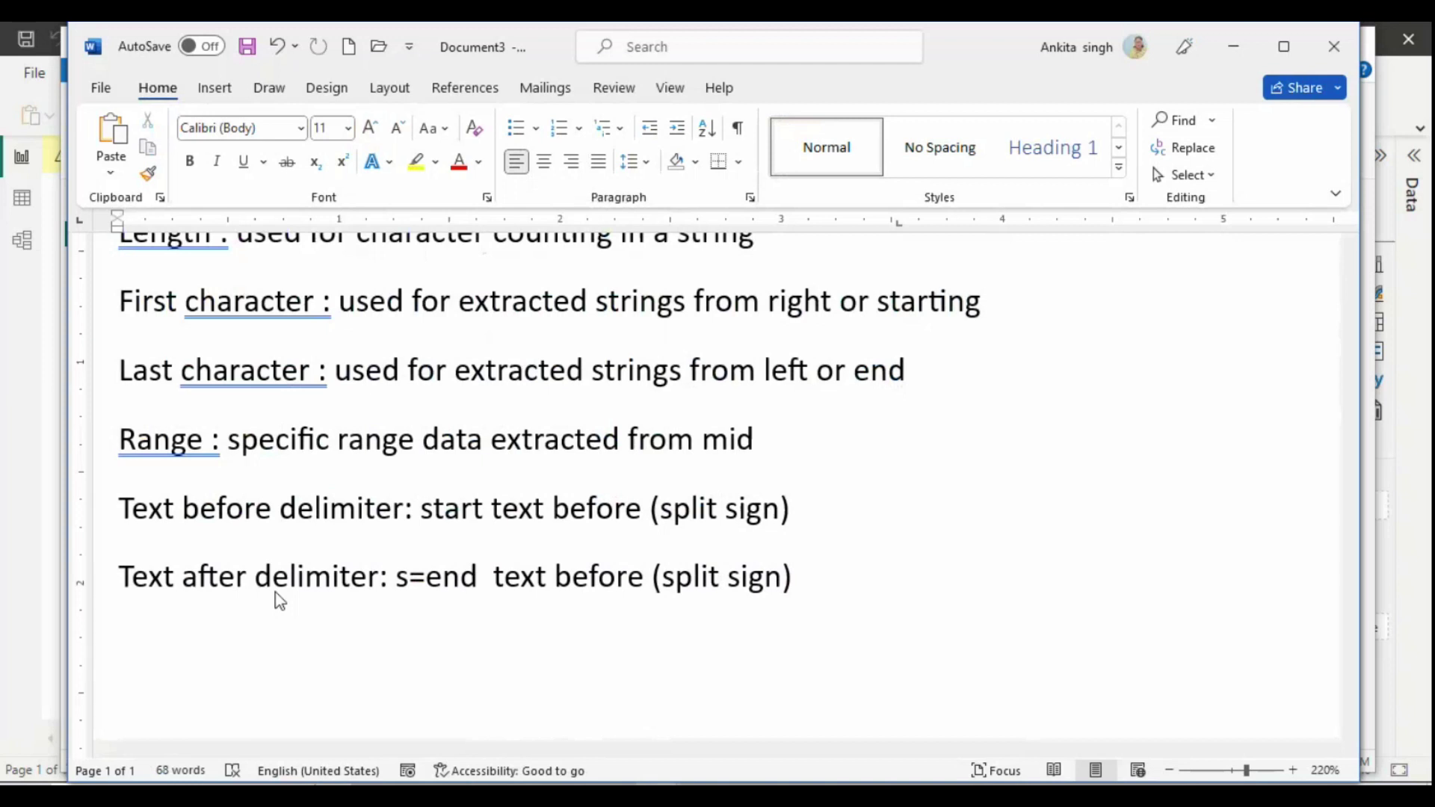
# Step: Change "before" to "after" in front of "(split sign)" in the text after delimiter note
pyautogui.press('Right')
pyautogui.press('Right')
pyautogui.press('Right')
pyautogui.press('Right')
pyautogui.press('Right')
pyautogui.press('Right')
pyautogui.press('Right')
pyautogui.press('Right')
pyautogui.press('Right')
pyautogui.press('Right')
pyautogui.press('Delete')
pyautogui.press('BackSpace')
pyautogui.press('BackSpace')
pyautogui.press('BackSpace')
pyautogui.press('BackSpace')
pyautogui.press('BackSpace')
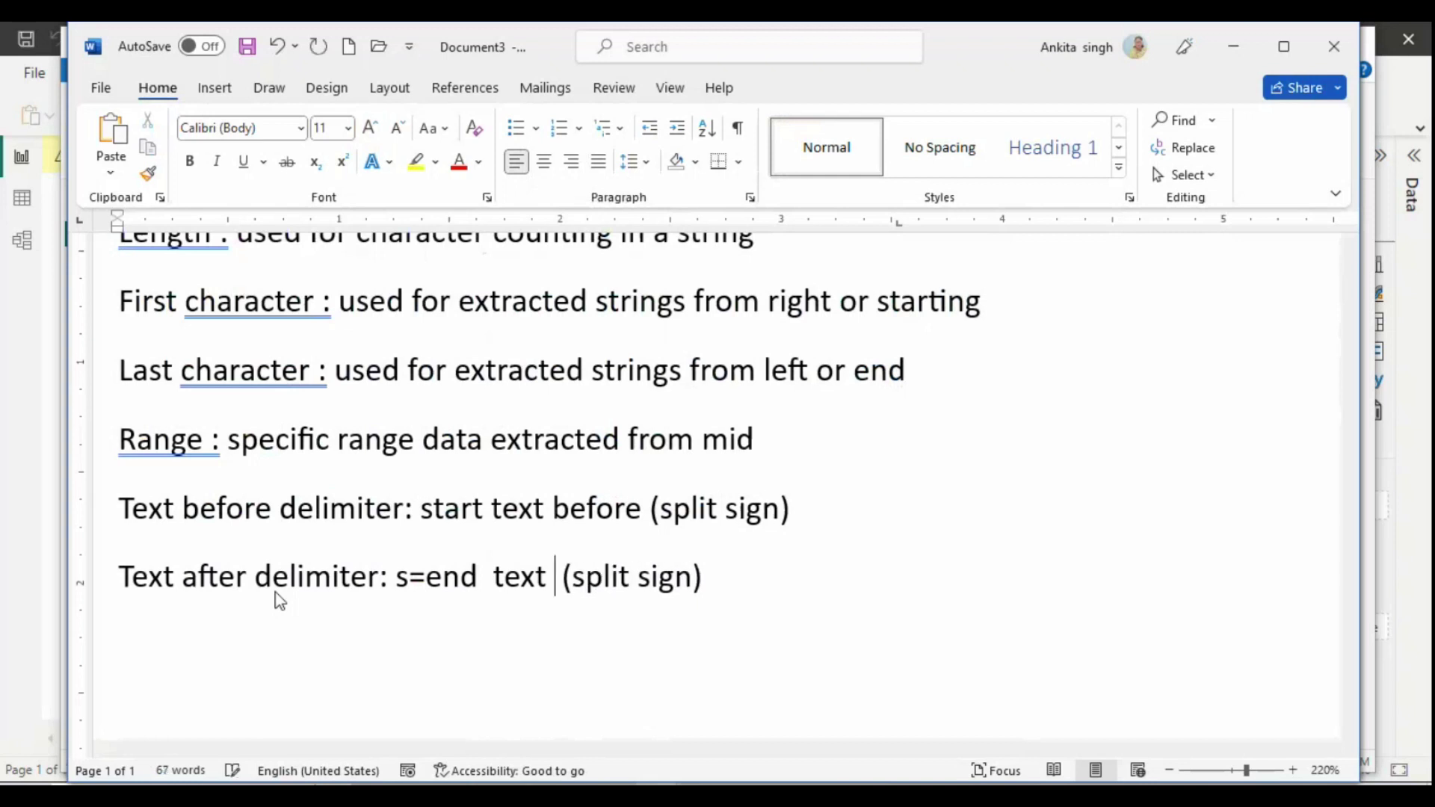
pyautogui.write('af ')
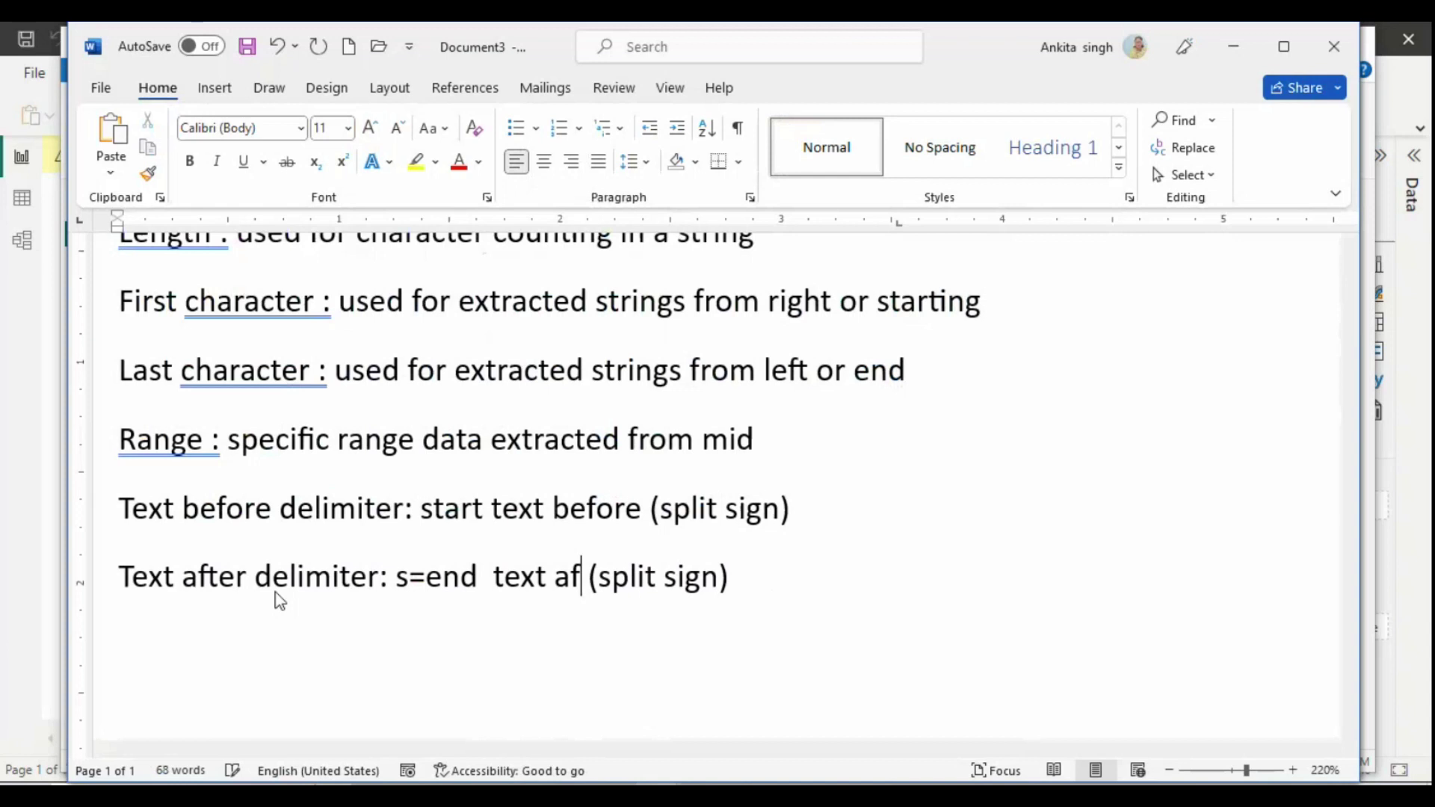
pyautogui.write('t')
pyautogui.press('BackSpace')
pyautogui.write('ter')
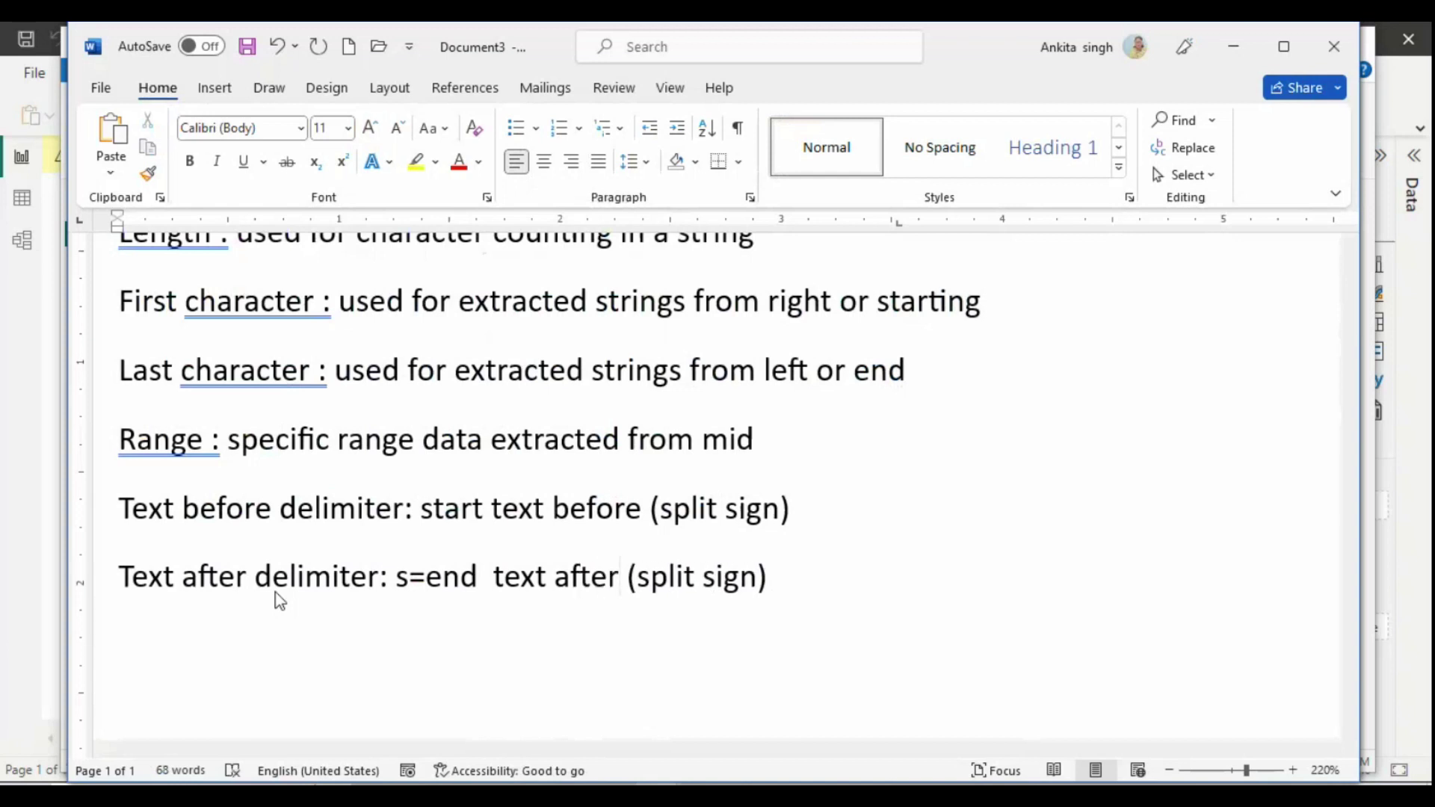
# Step: Start a new note line below the "Text after delimiter" note, beginning with the word "Text"
pyautogui.press('Right')
pyautogui.press('Right')
pyautogui.press('Right')
pyautogui.press('Right')
pyautogui.press('Right')
pyautogui.press('Right')
pyautogui.press('Right')
pyautogui.press('Right')
pyautogui.press('Right')
pyautogui.press('End')
pyautogui.press('Tab')
pyautogui.press('Return')
pyautogui.write('text')
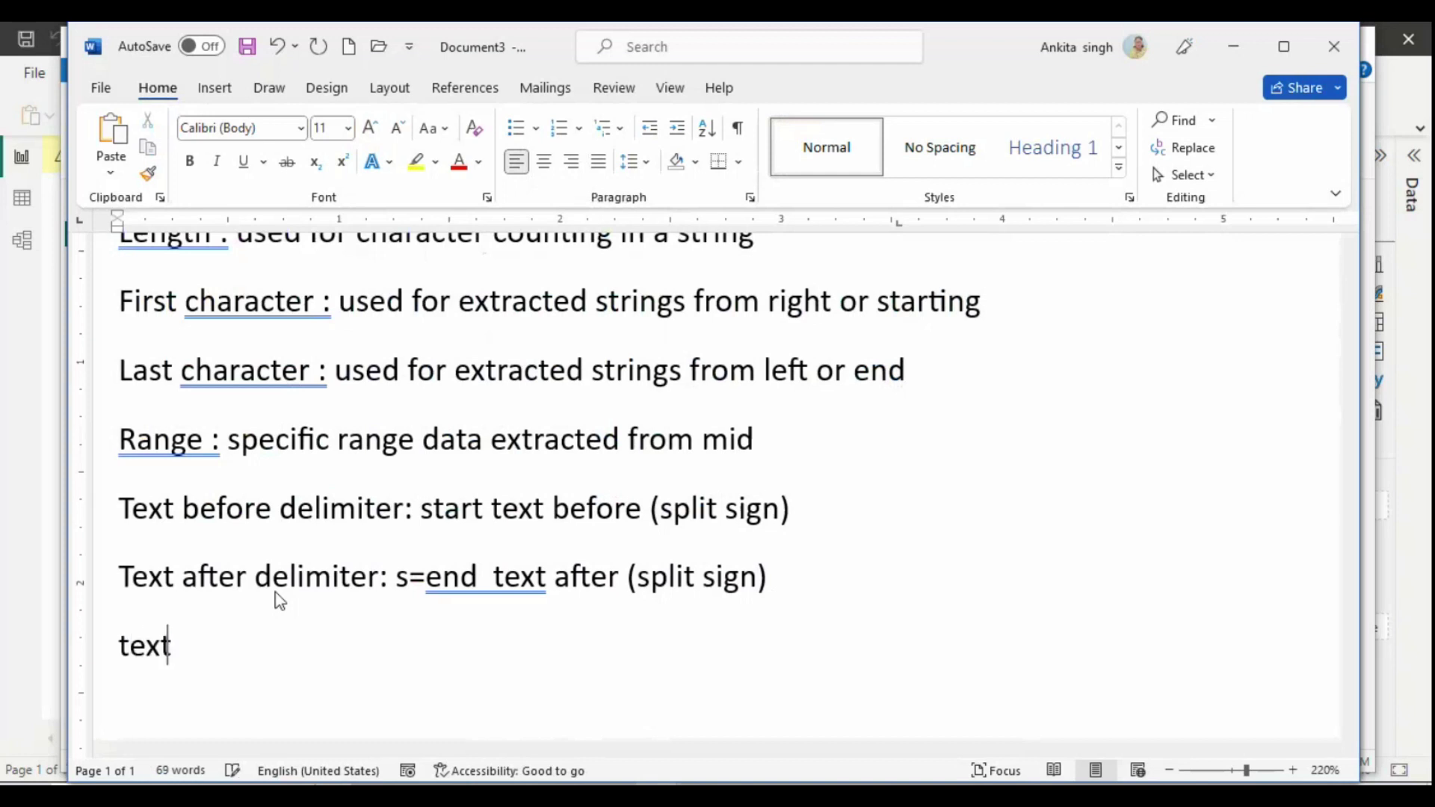
# Step: Check the Extract options in Power Query Editor and complete the new Word note as "Text between dilimiters = mid data between delimiter sign"
pyautogui.hotkey('alt', 'Tab')
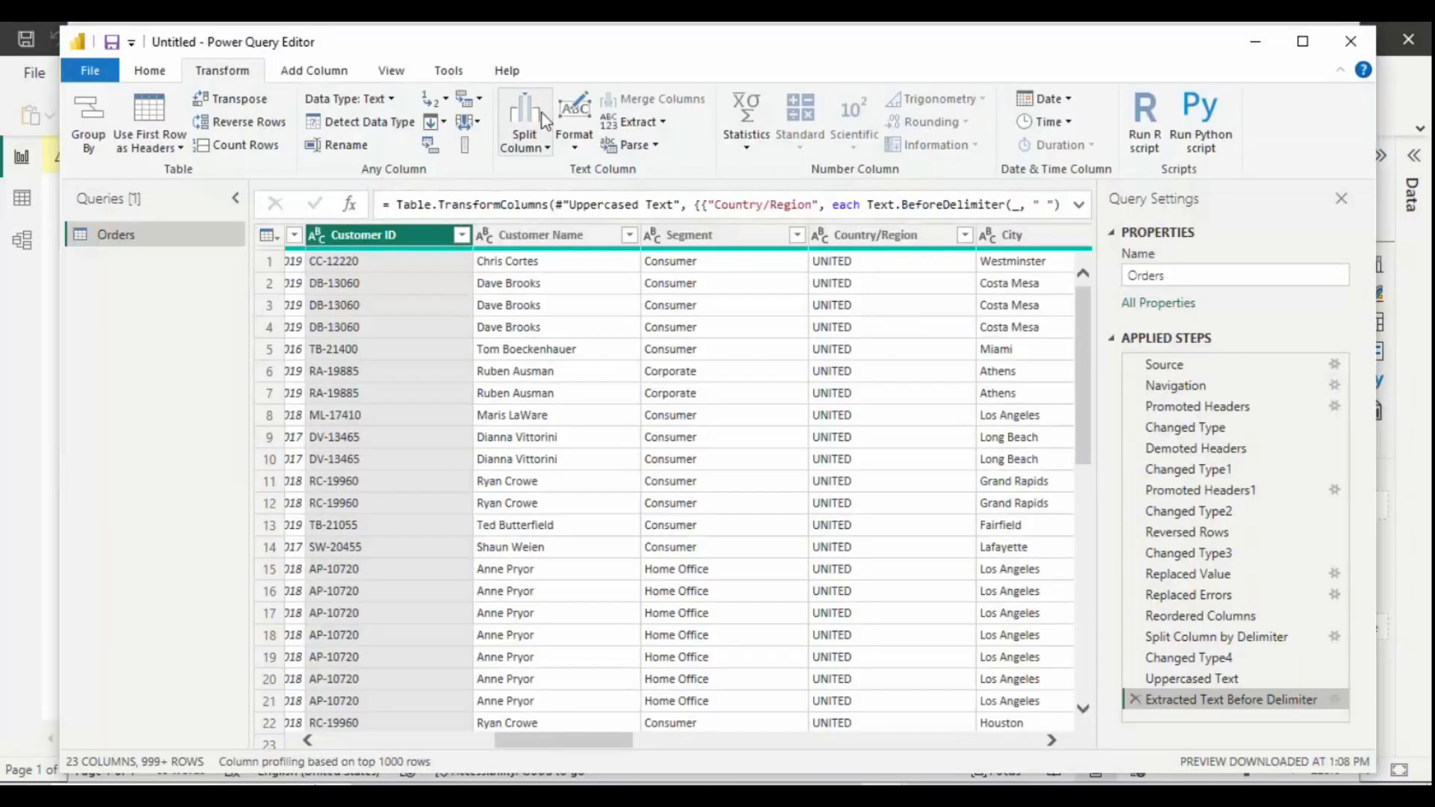
pyautogui.click(660, 123)
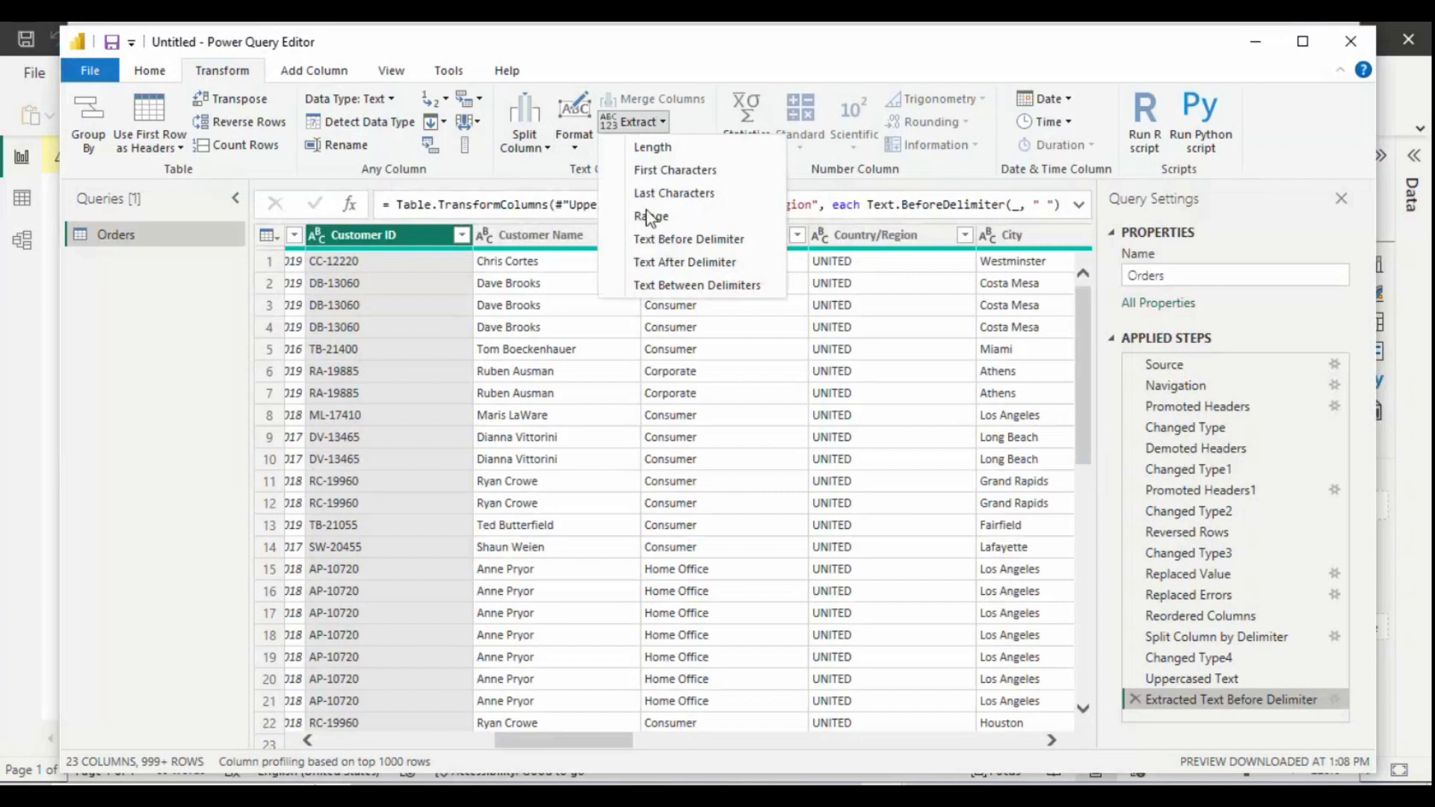
pyautogui.hotkey('alt', 'Tab')
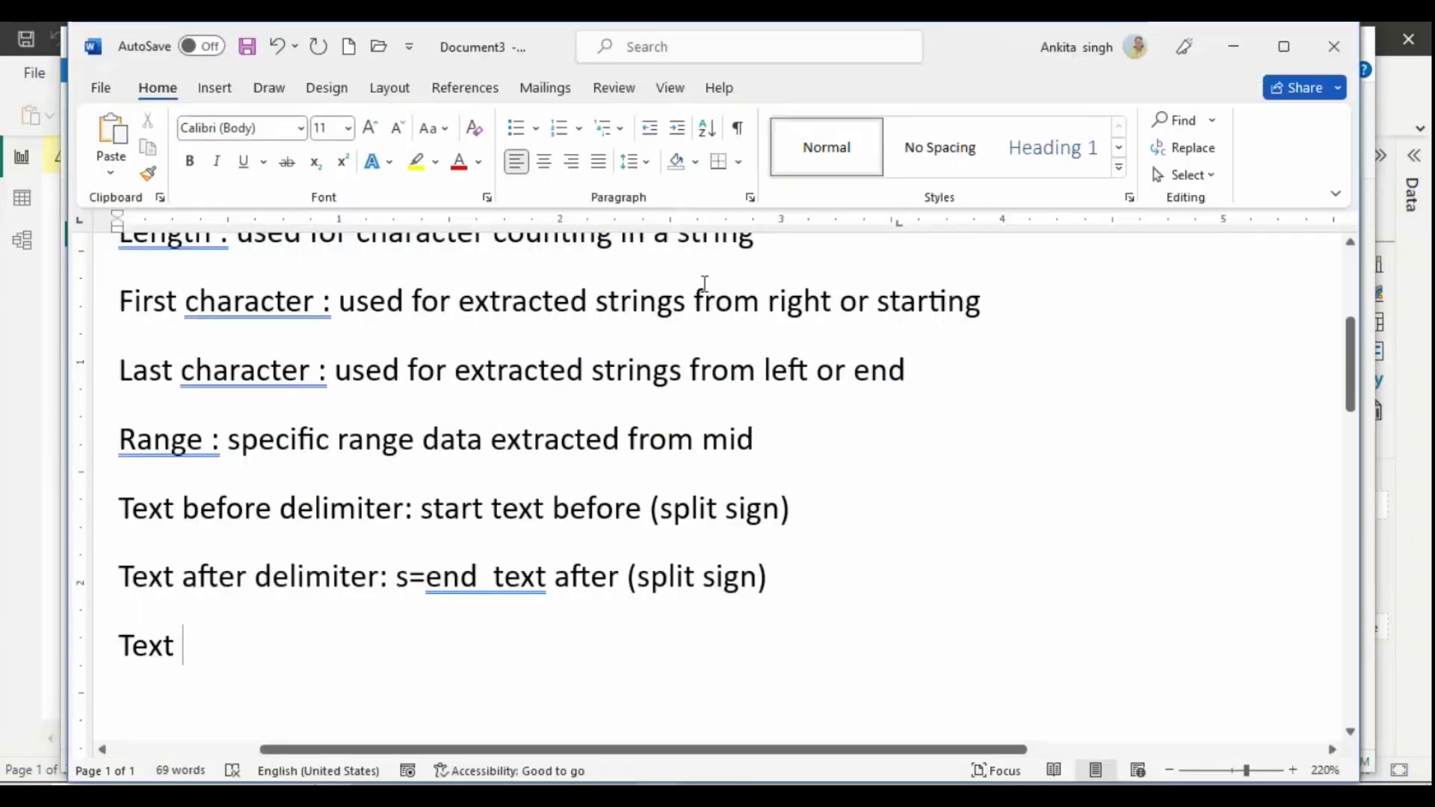
pyautogui.write('betw')
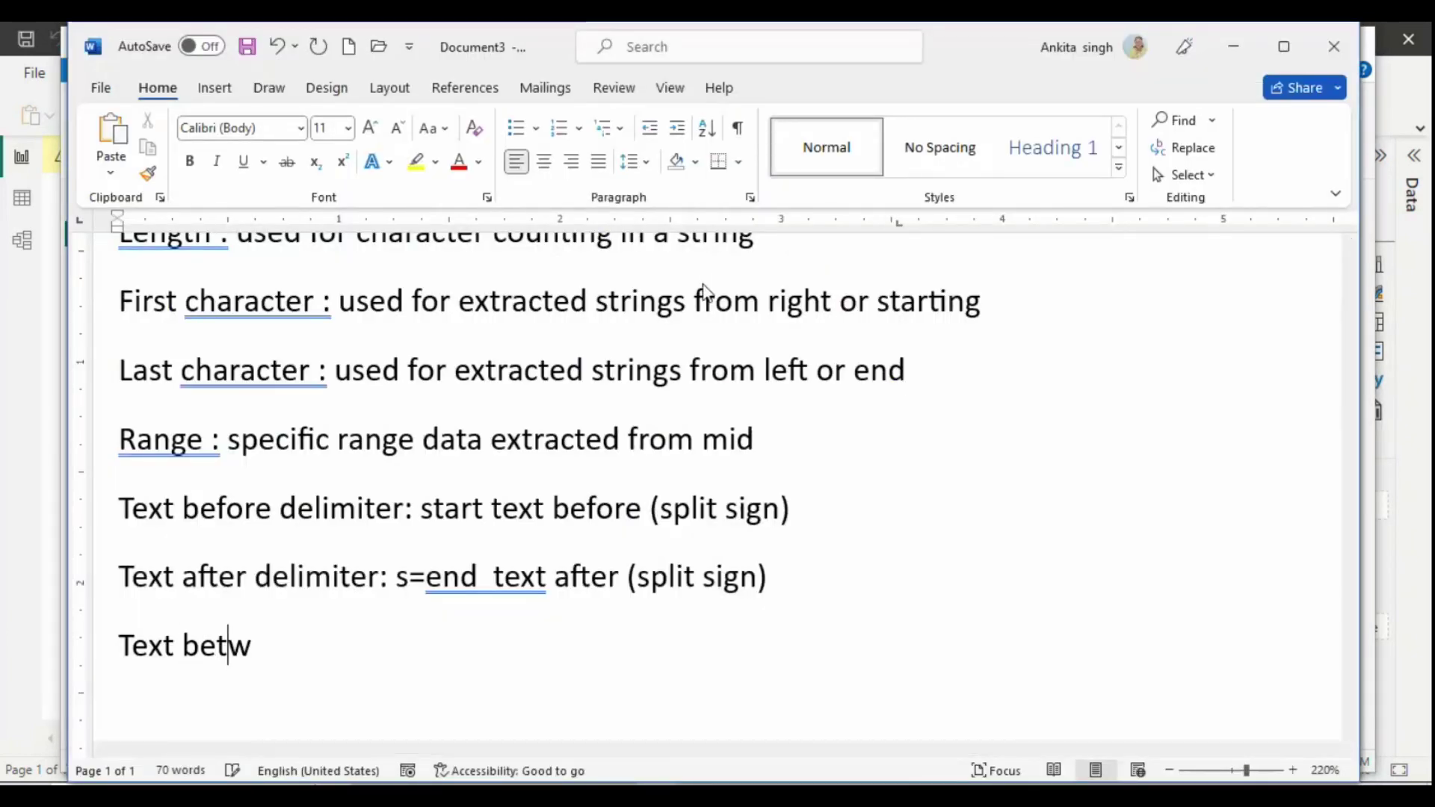
pyautogui.write('een ')
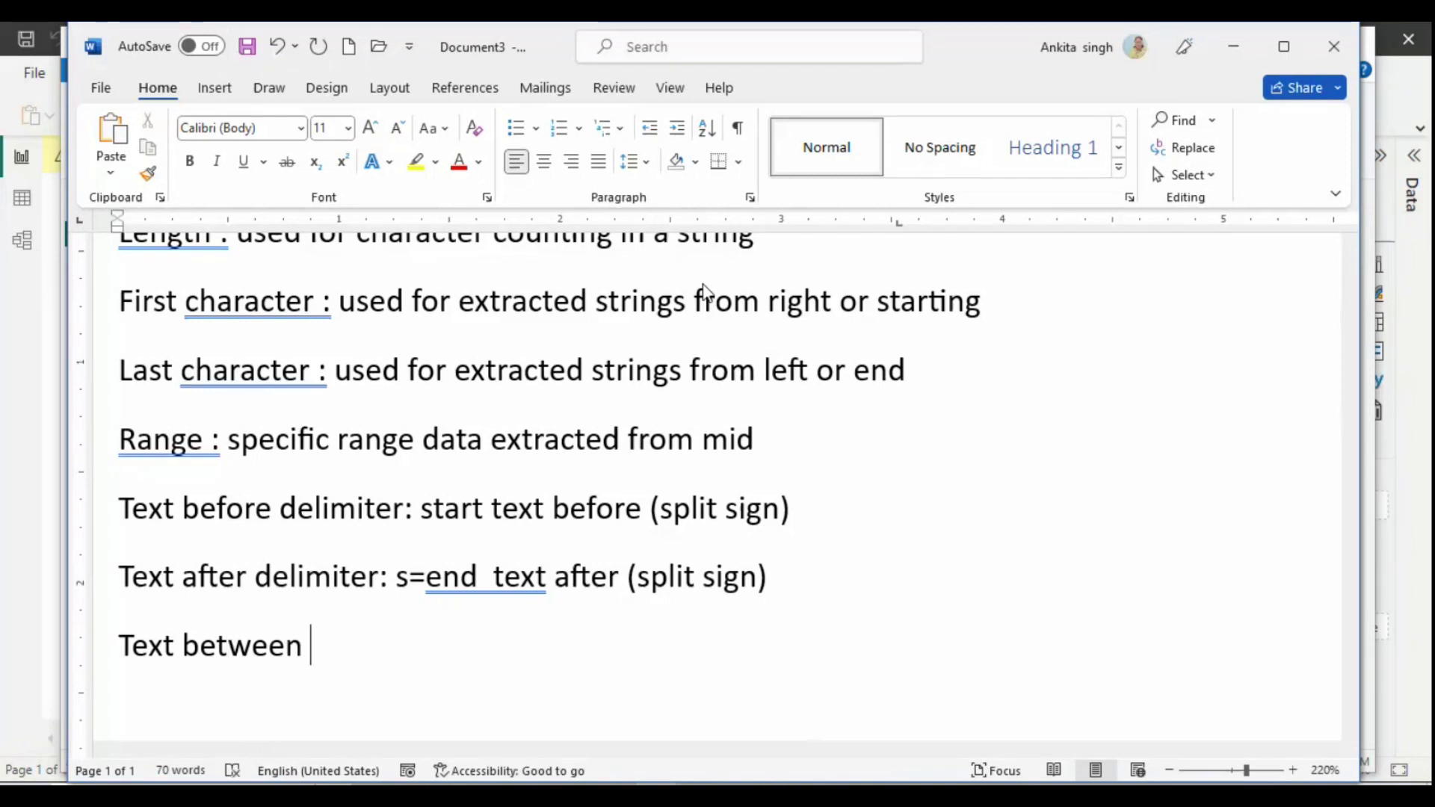
pyautogui.write('dilim')
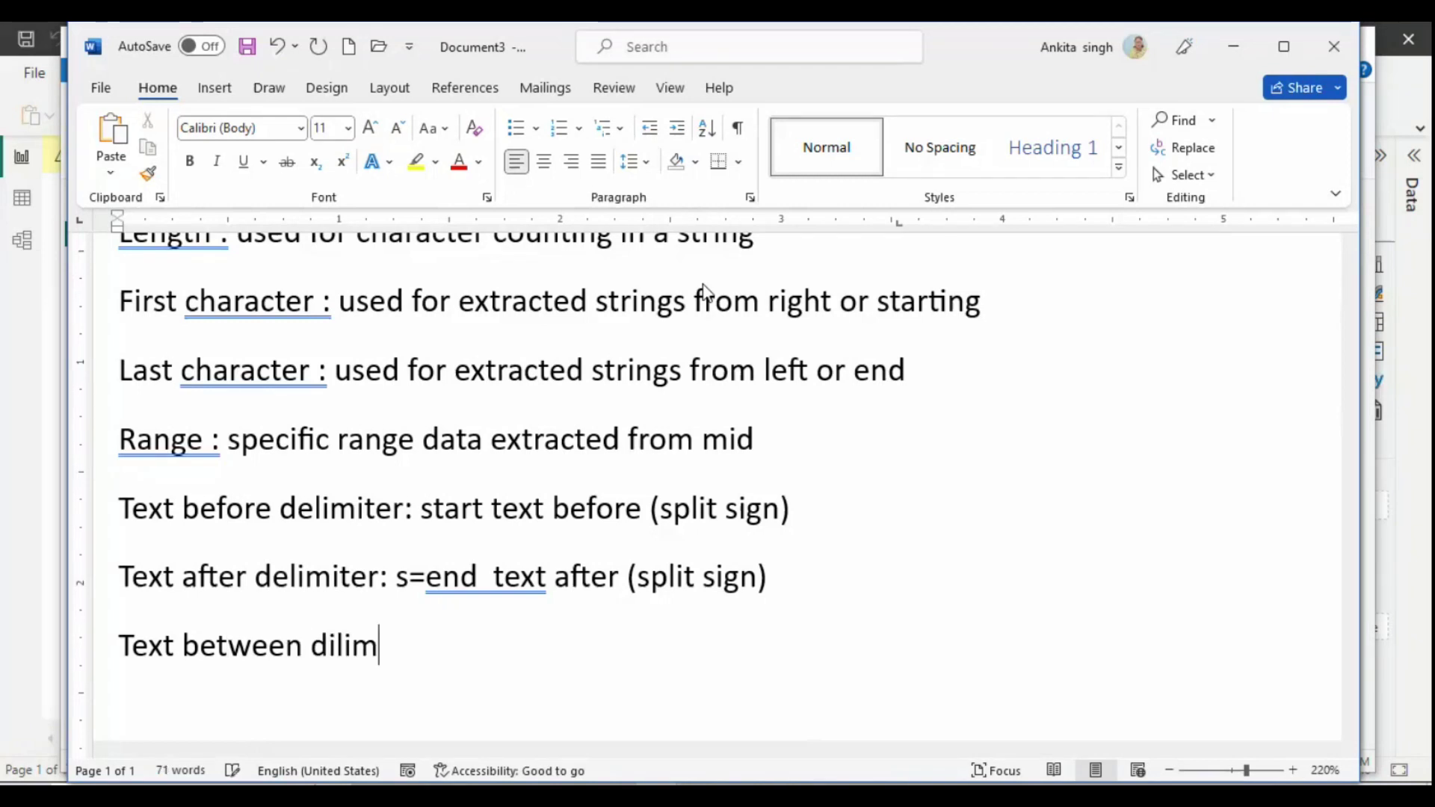
pyautogui.write('iters ')
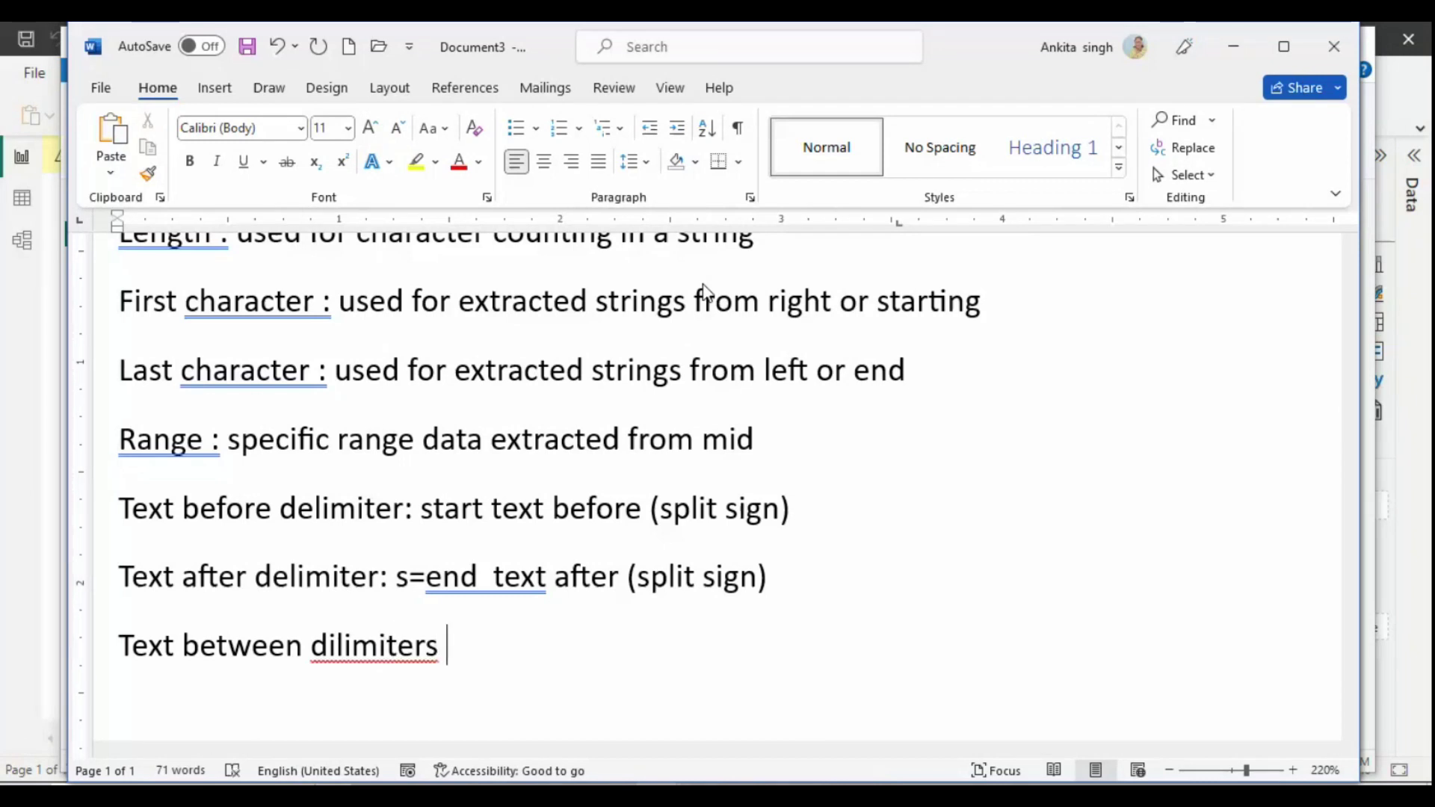
pyautogui.write('= mid data between delimiter sign')
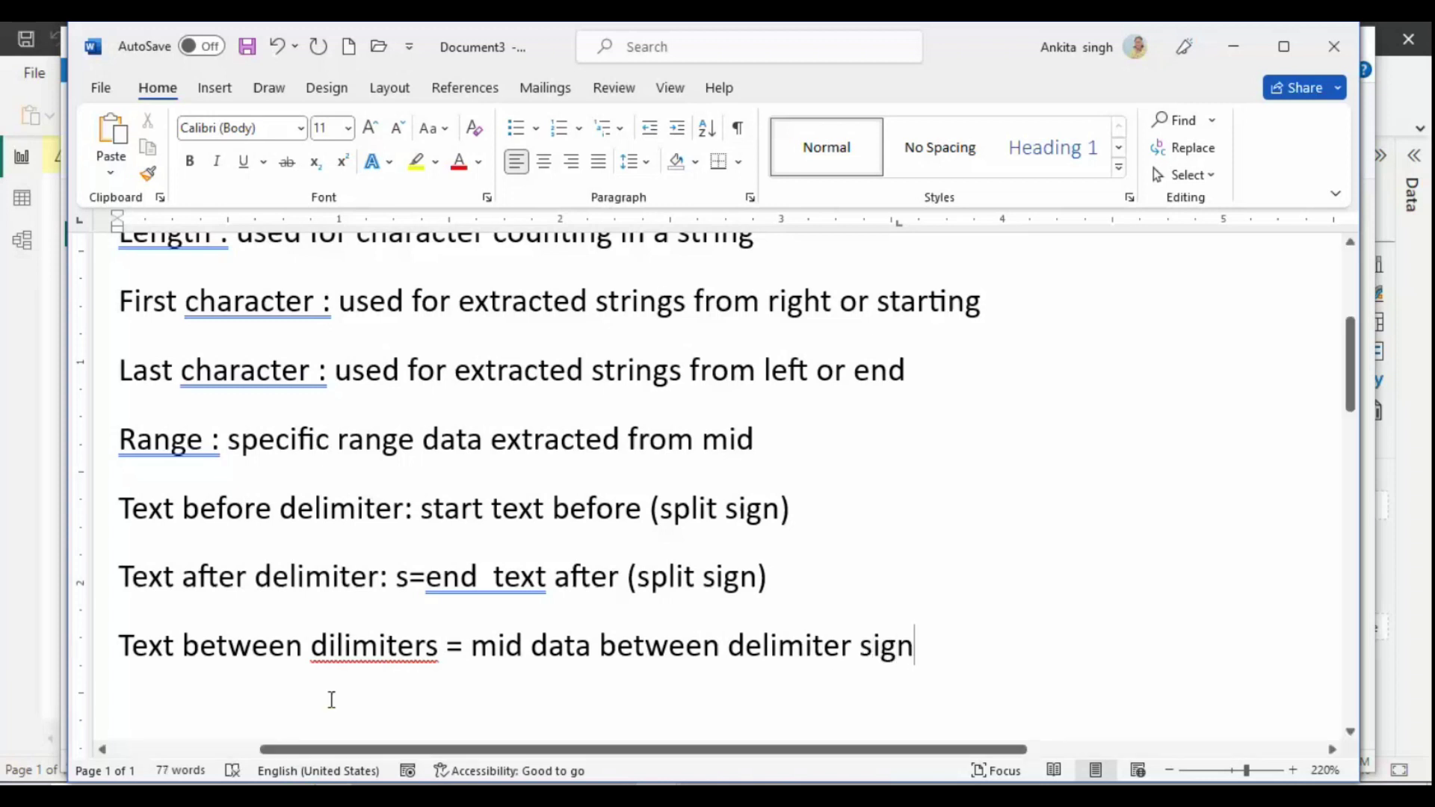
# Step: Correct the misspelled "dilimiters" to "delimiters" in the last note using the spelling suggestion
pyautogui.click(353, 648)
pyautogui.rightClick(356, 652)
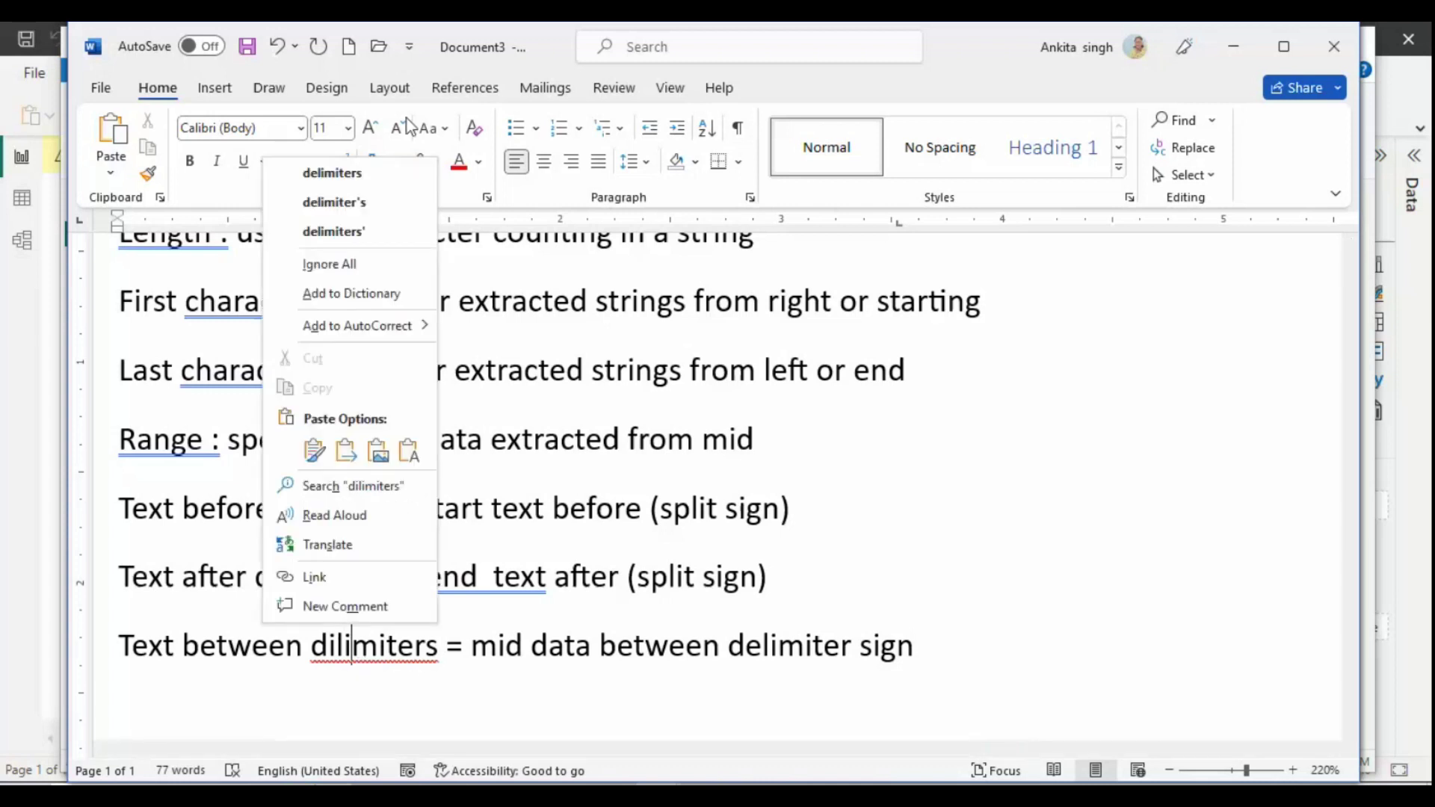
pyautogui.click(372, 183)
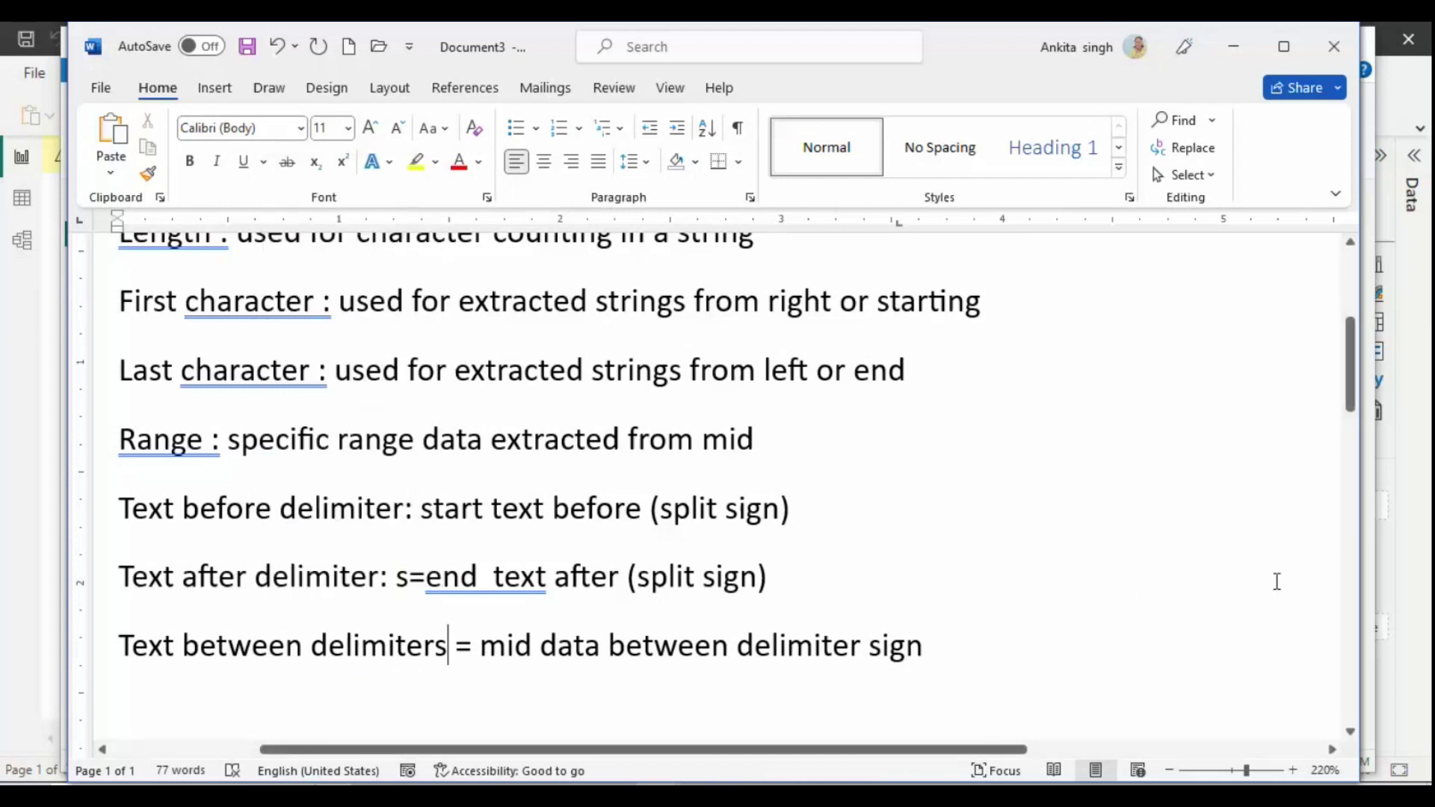
pyautogui.click(1044, 642)
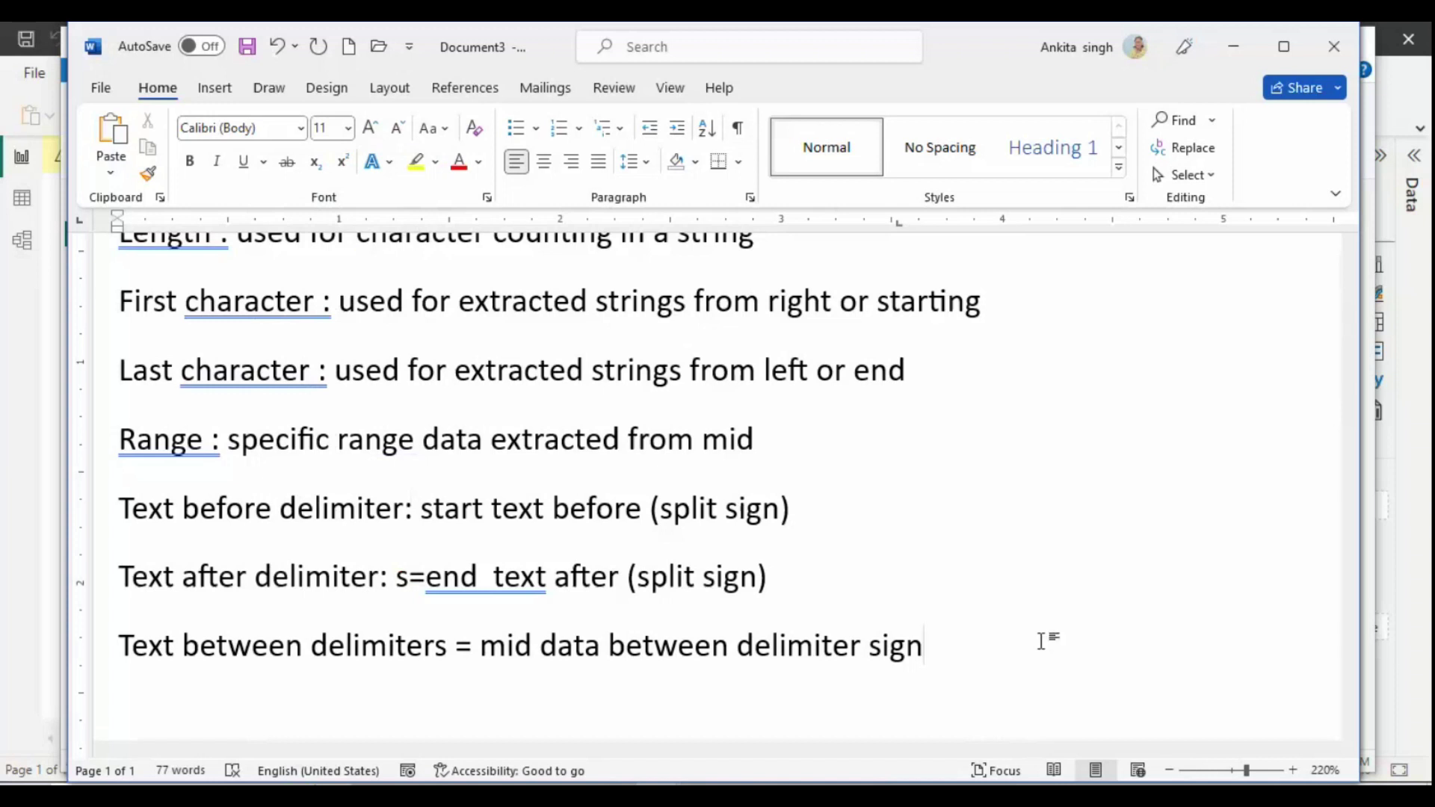
# Step: Switch to Power Query Editor and extract the Ship Date text between delimiters, with "/" as both start and end delimiter
pyautogui.hotkey('alt', 'Tab')
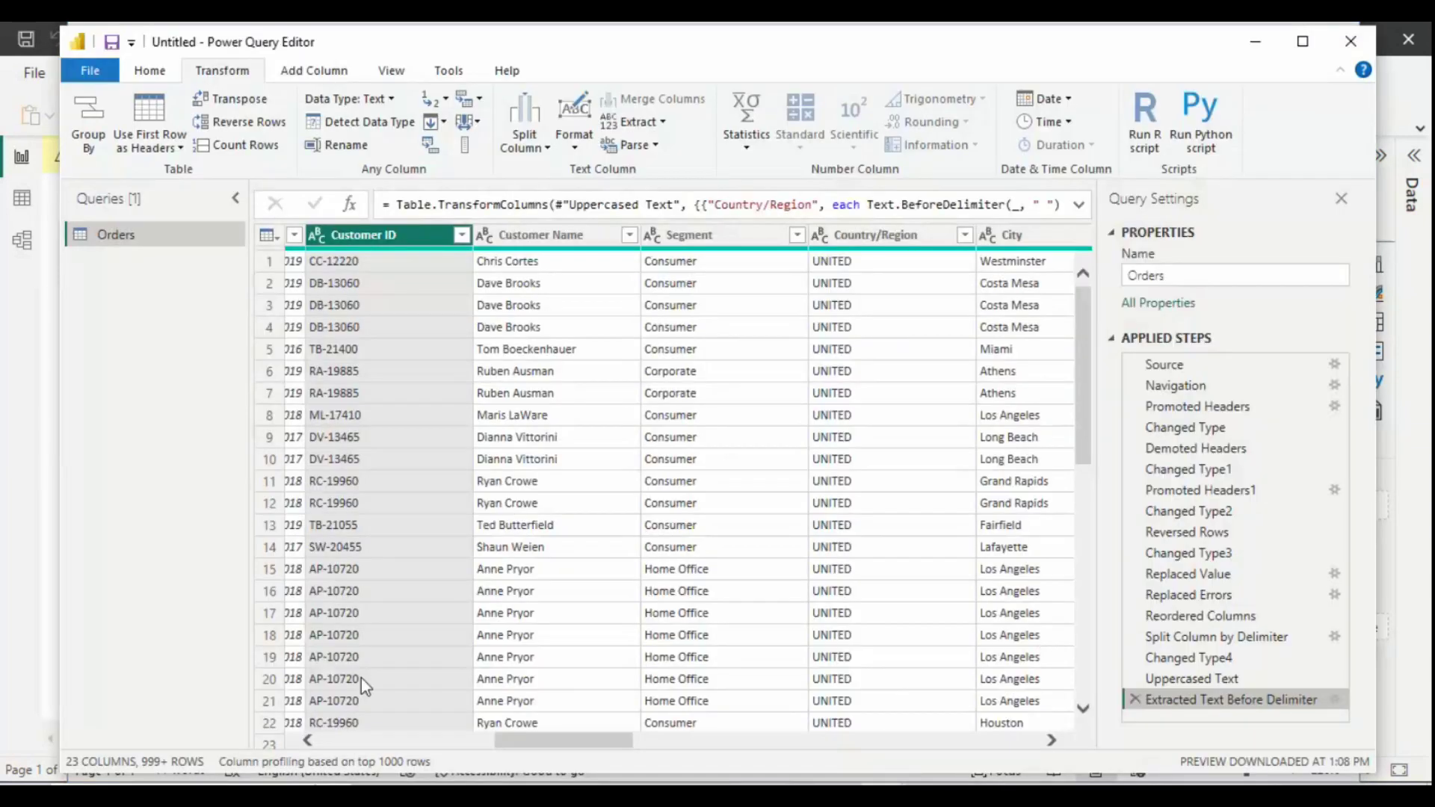
pyautogui.moveTo(540, 738); pyautogui.dragTo(486, 746)
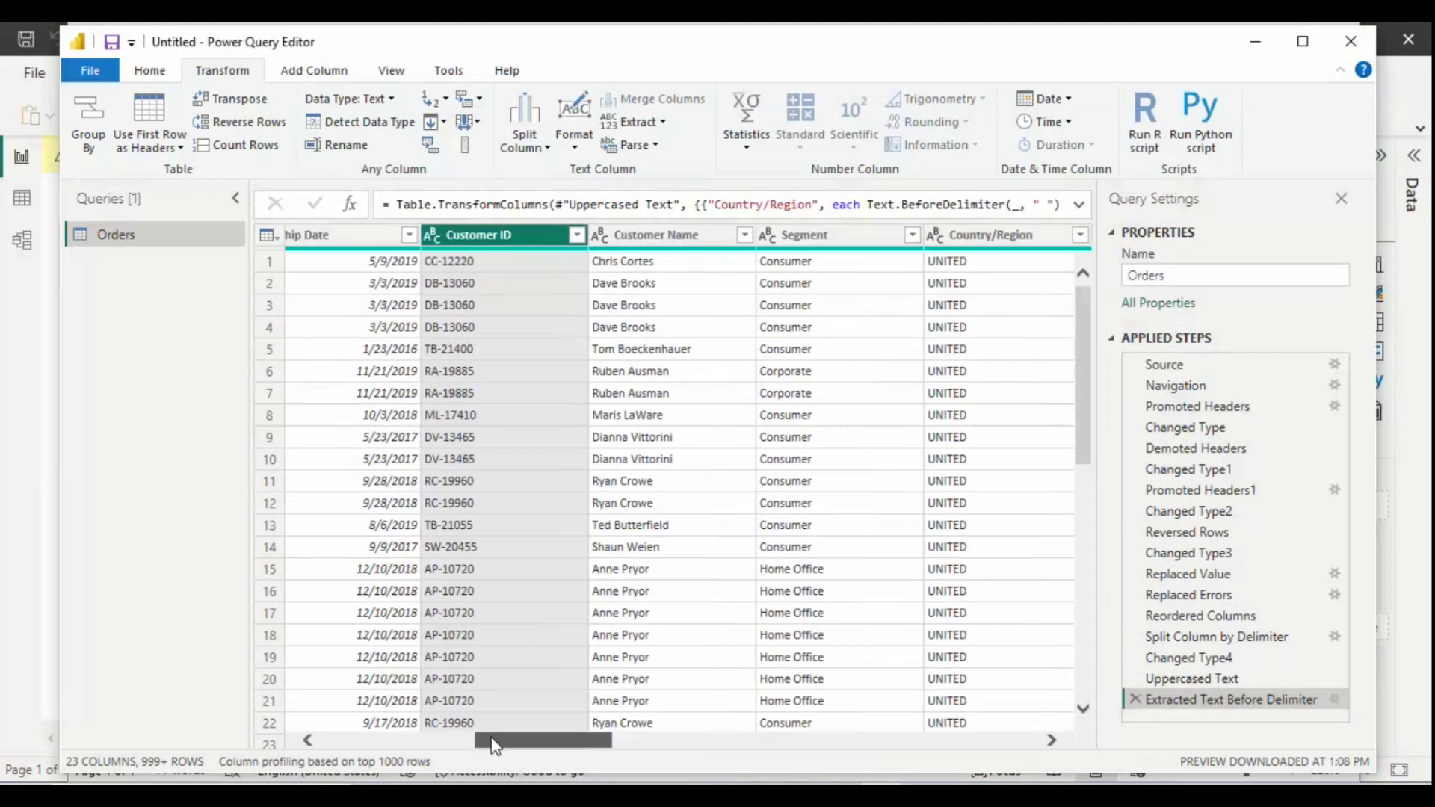
pyautogui.click(338, 234)
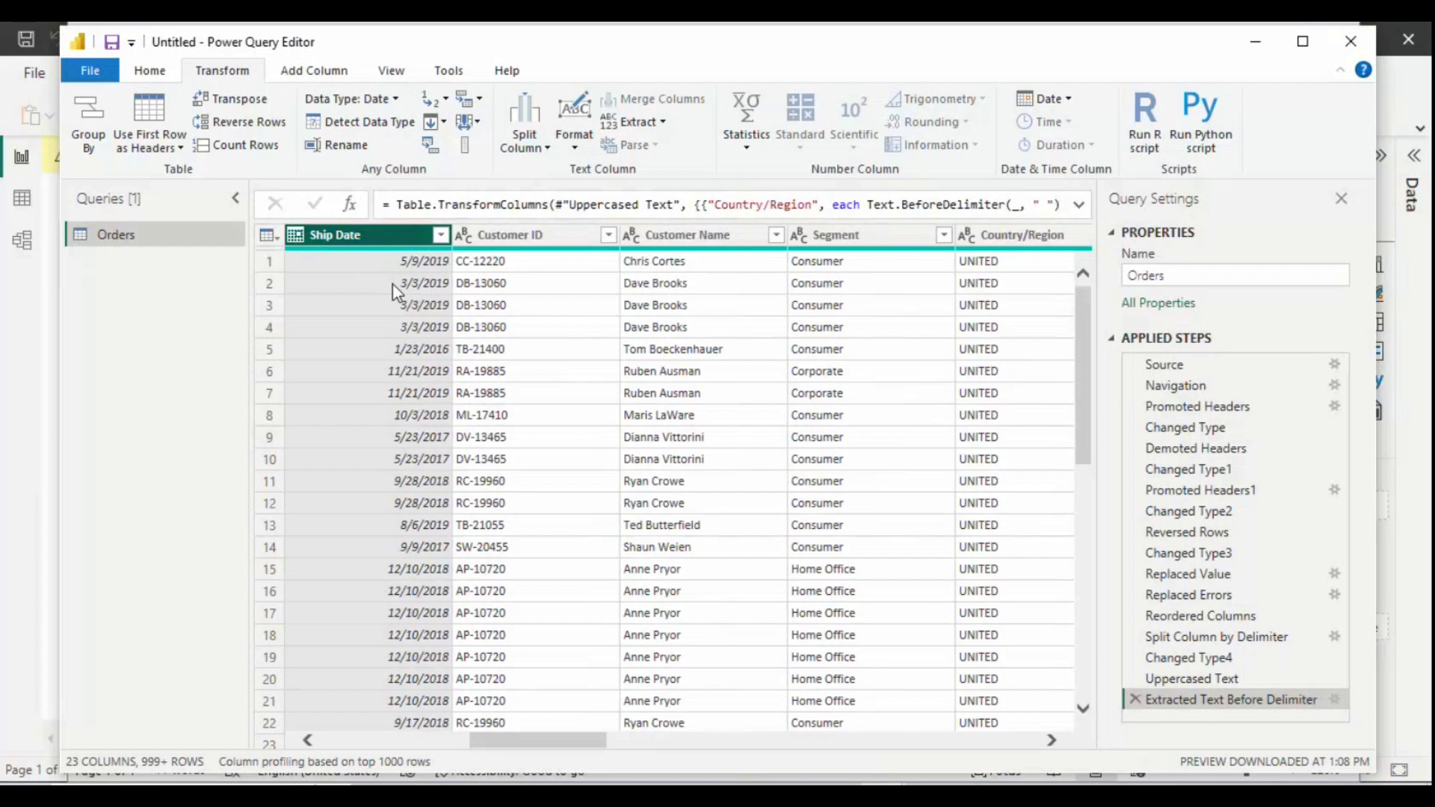
pyautogui.click(648, 123)
pyautogui.click(733, 285)
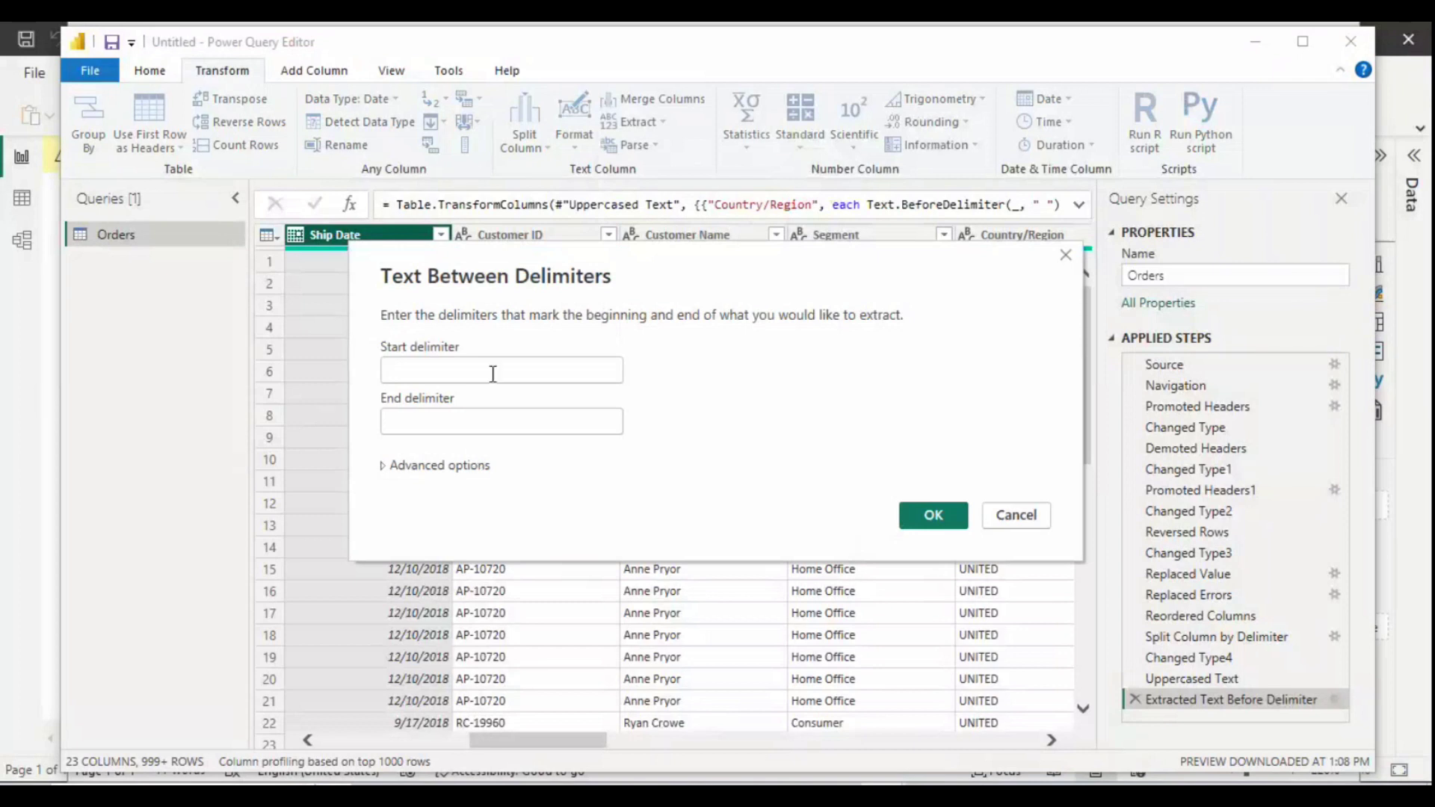
pyautogui.click(492, 374)
pyautogui.write('/')
pyautogui.click(420, 422)
pyautogui.write('/')
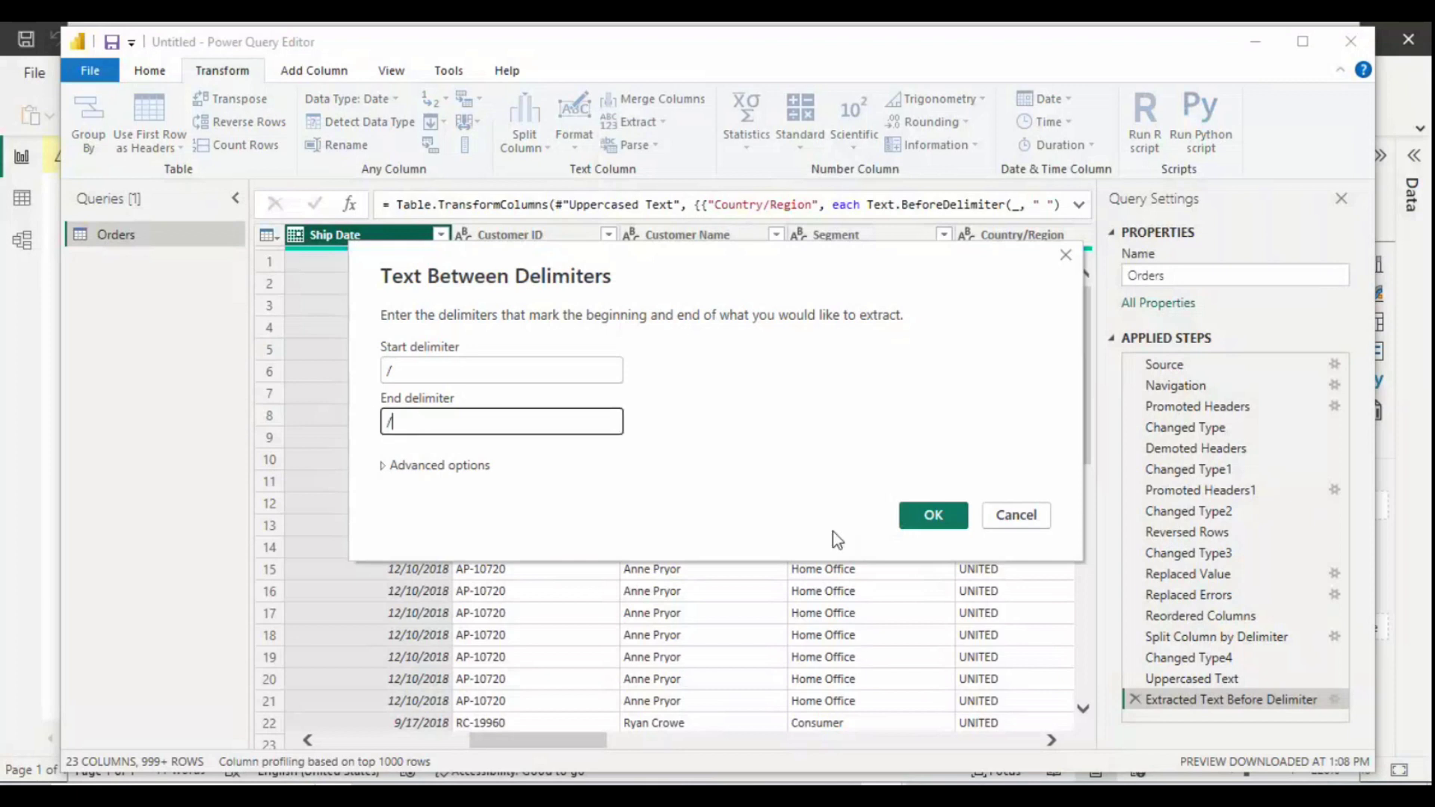
pyautogui.click(922, 517)
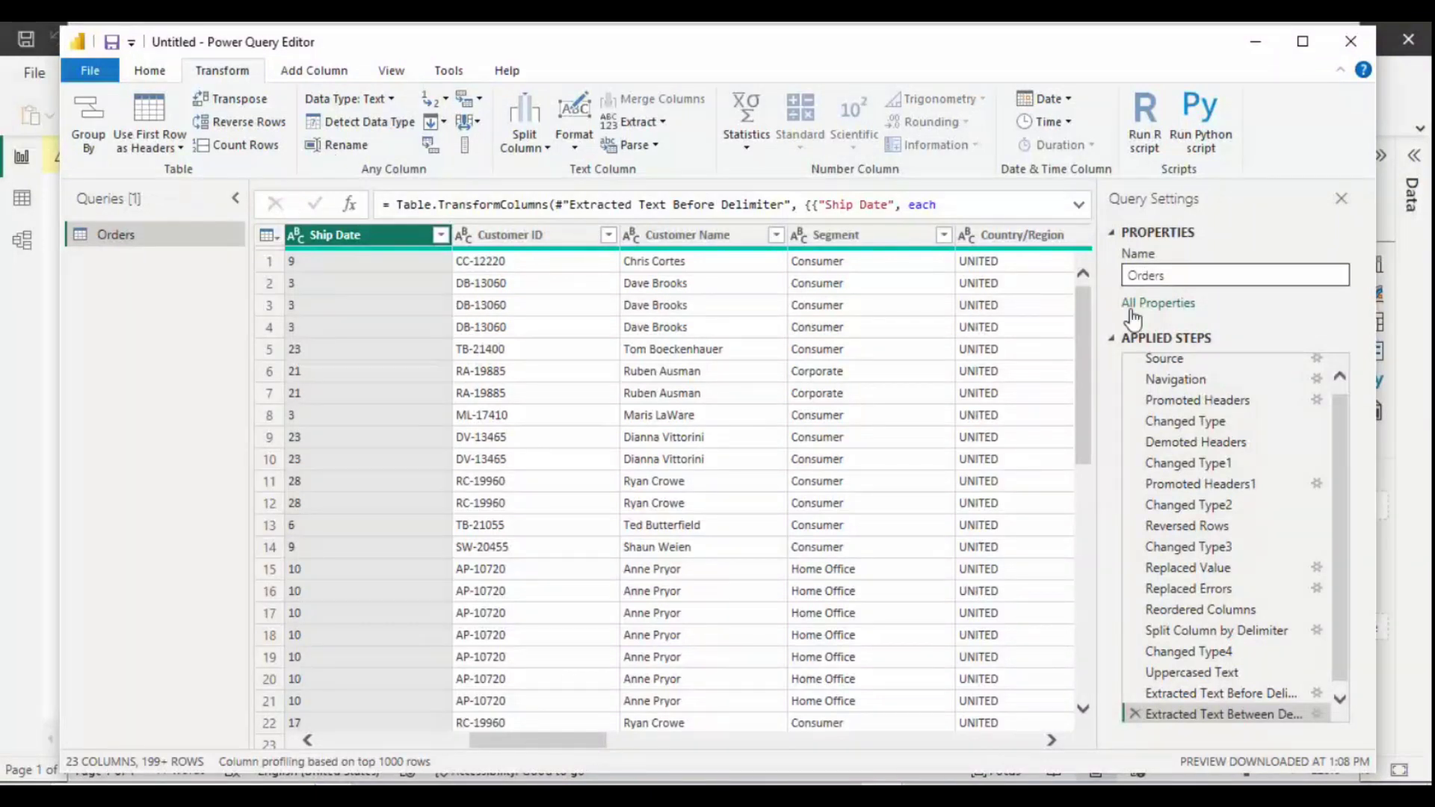
# Step: Delete the Orders query's applied steps from Extracted Text Between Delimiters back through Reversed Rows, keeping Changed Type2 as the last one
pyautogui.click(1135, 713)
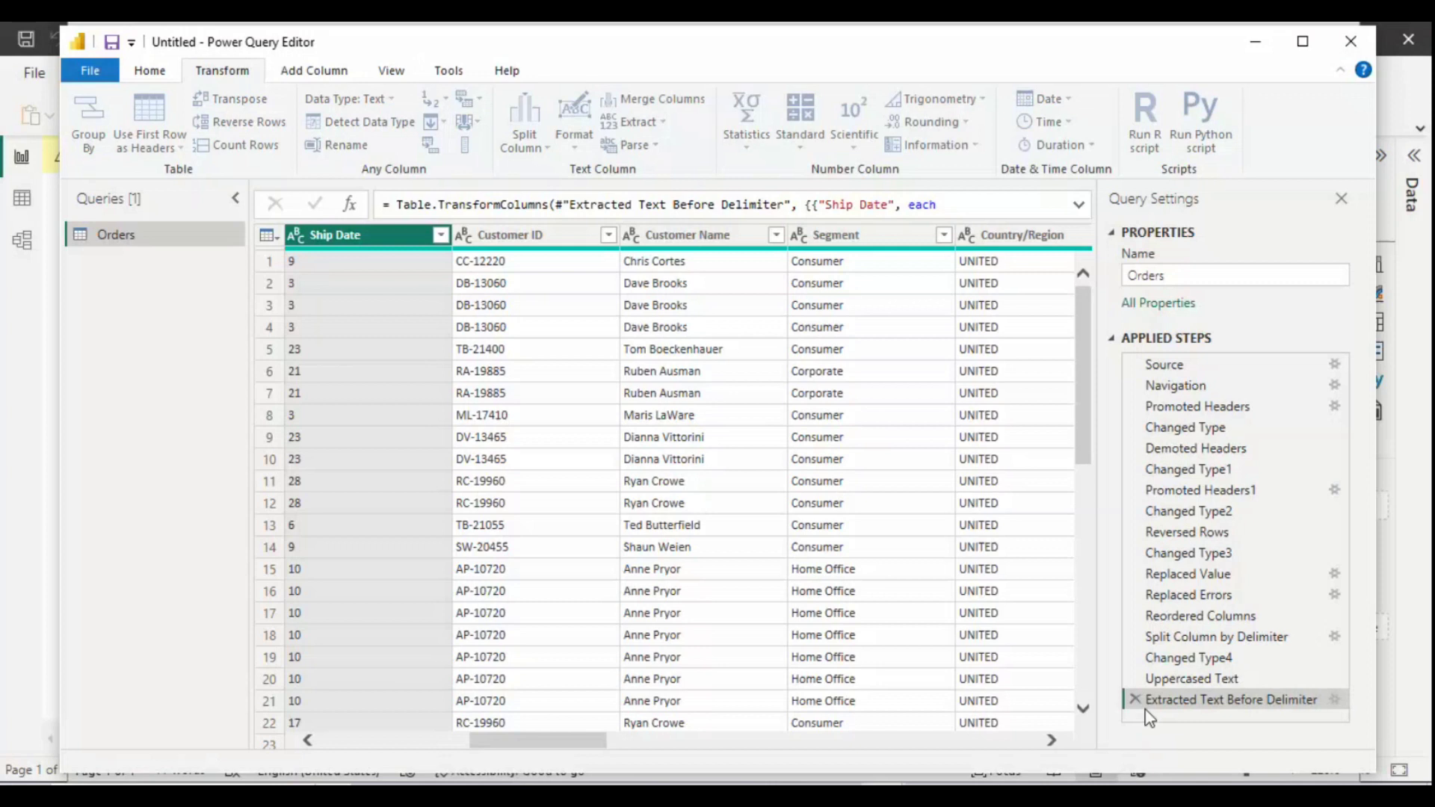
pyautogui.click(1137, 695)
pyautogui.click(1135, 678)
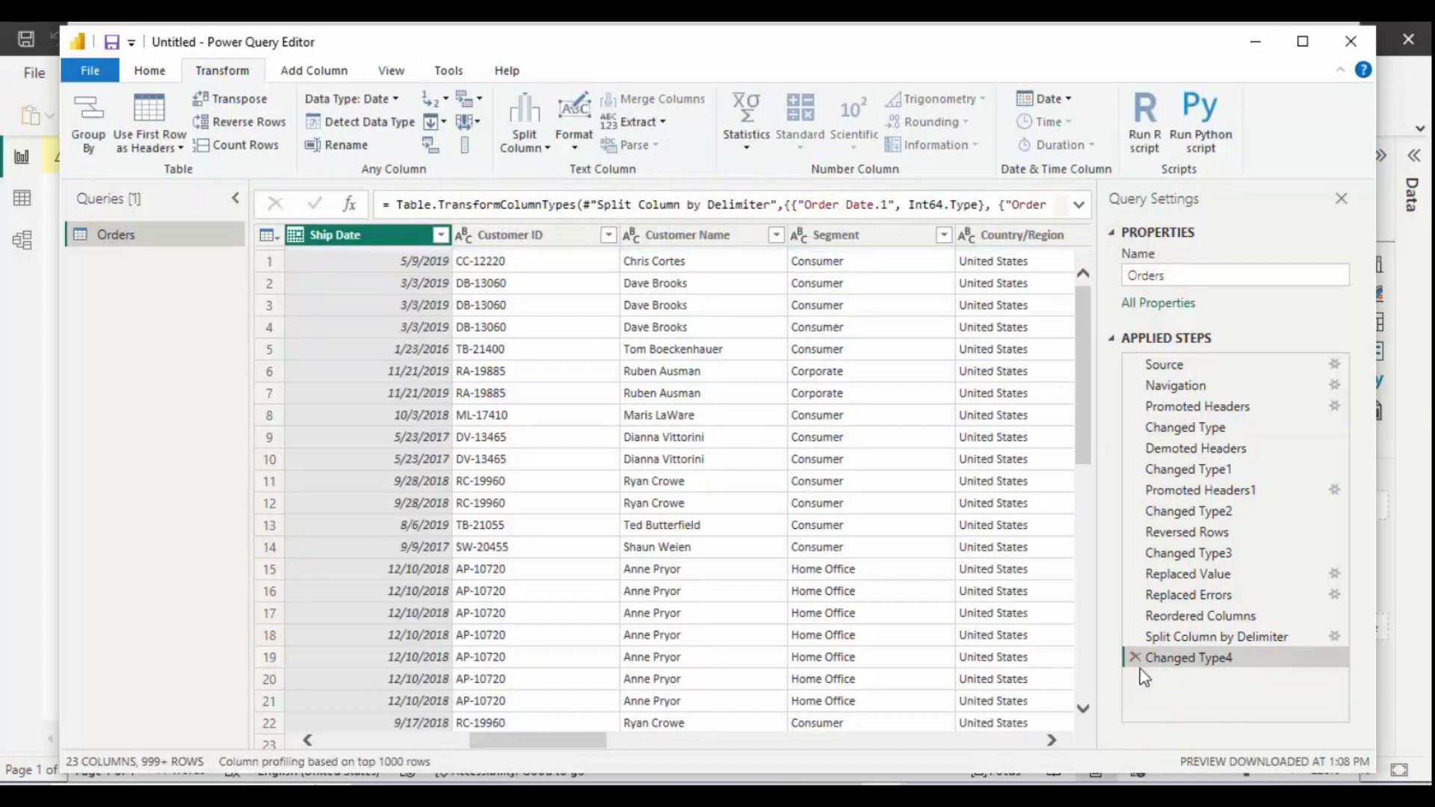
pyautogui.click(1134, 651)
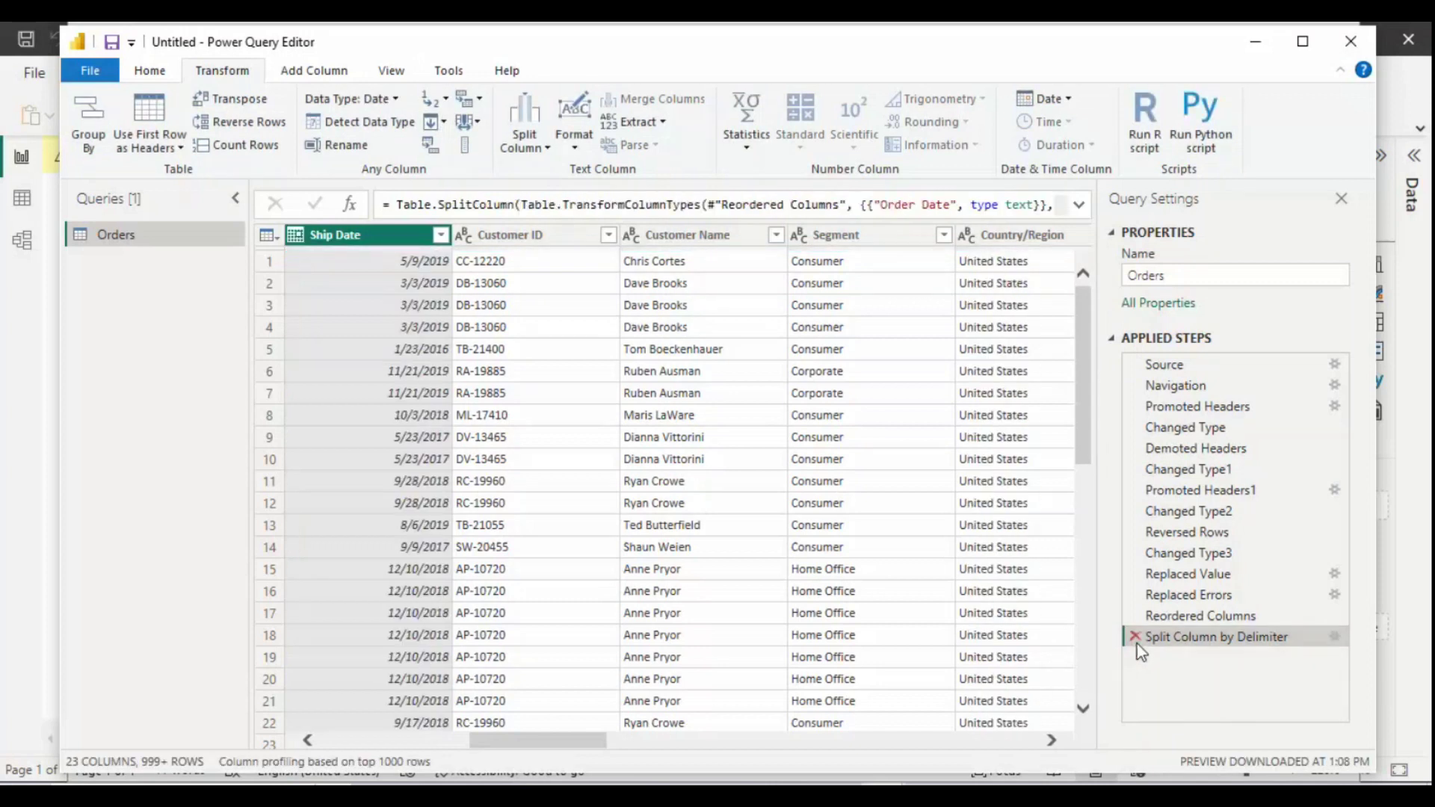
pyautogui.click(1137, 642)
pyautogui.click(1135, 616)
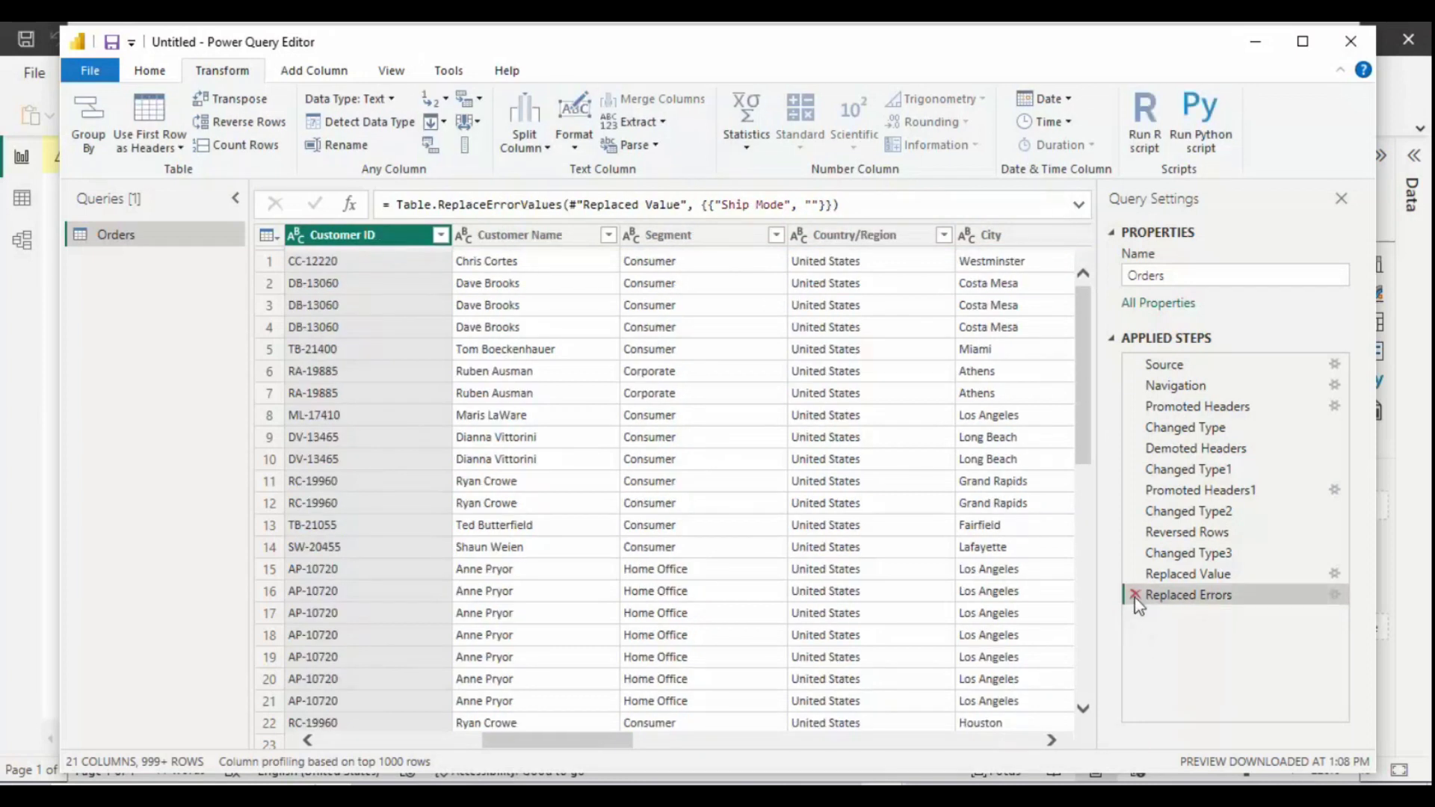
pyautogui.click(1135, 595)
pyautogui.click(1134, 574)
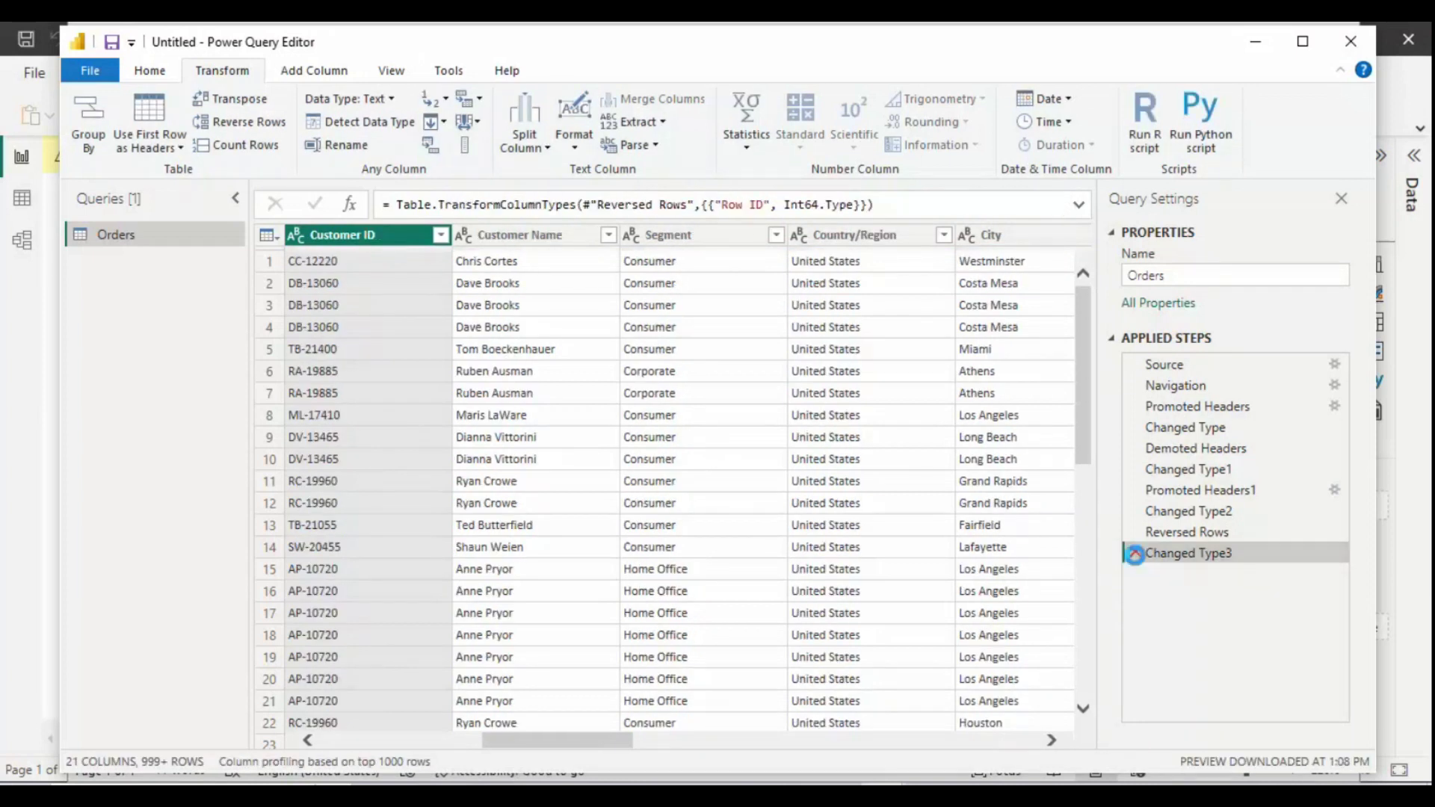
pyautogui.click(1134, 553)
pyautogui.click(1135, 533)
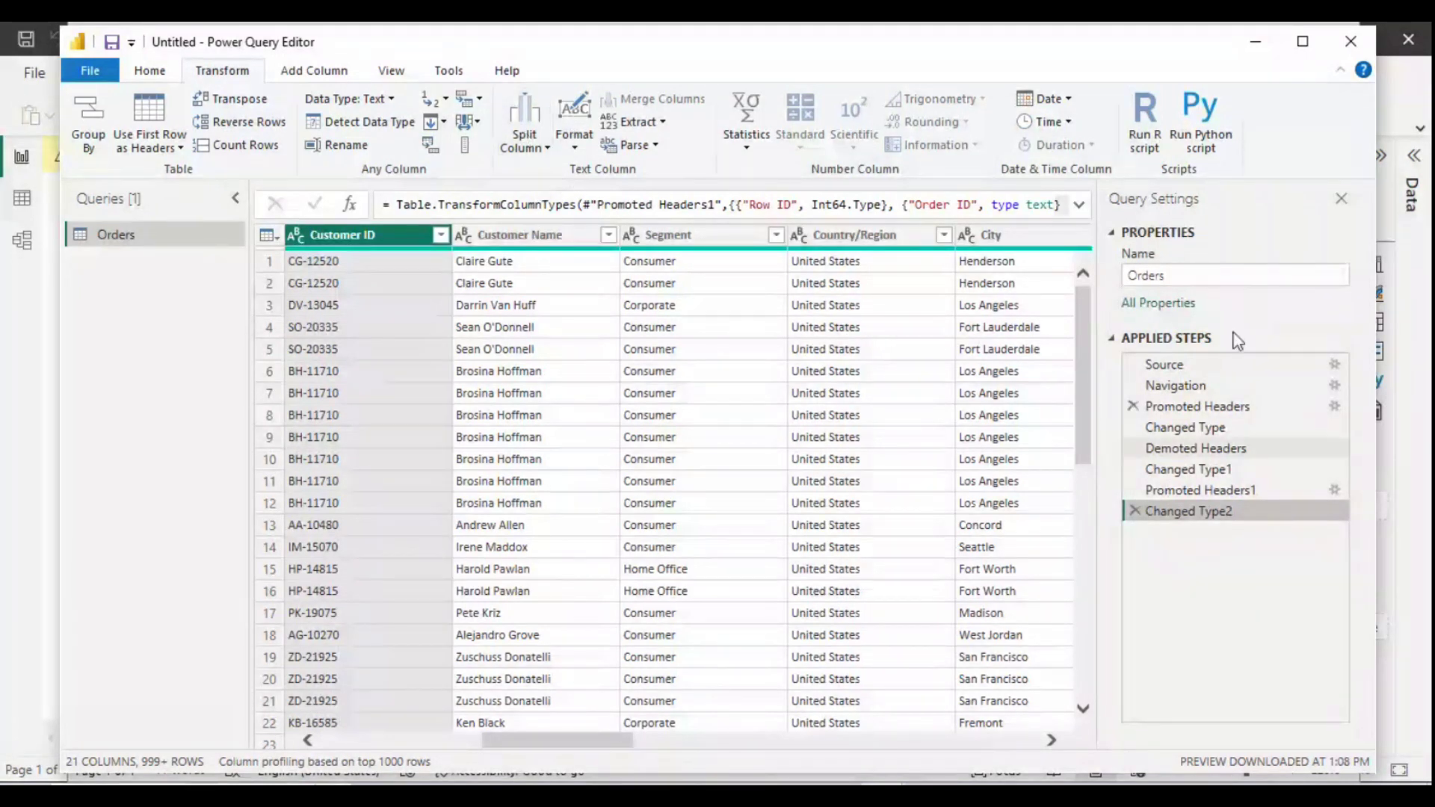
# Step: Add the suffix "001" to every value in the Country/Region column
pyautogui.click(803, 238)
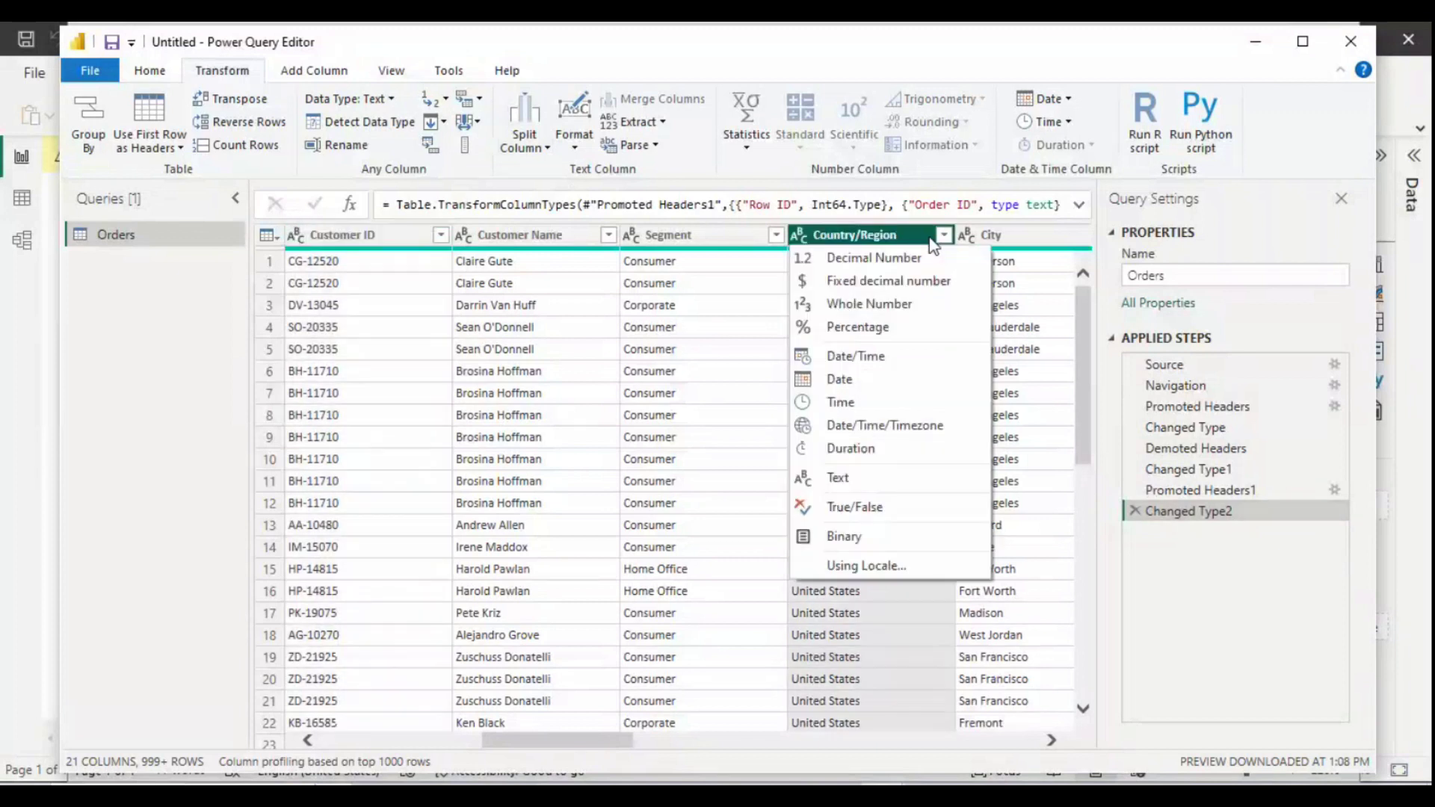
pyautogui.click(930, 237)
pyautogui.click(574, 139)
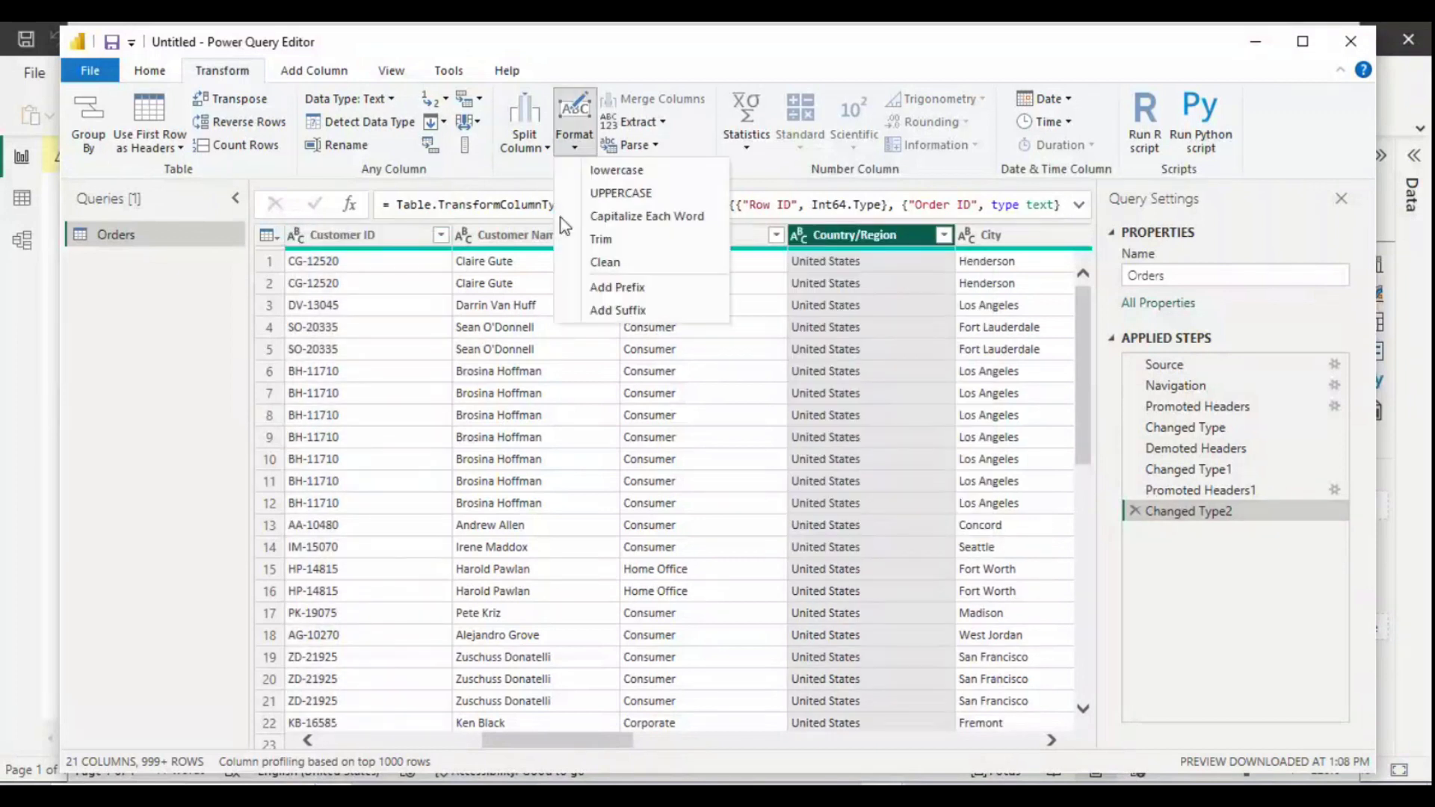
pyautogui.click(630, 310)
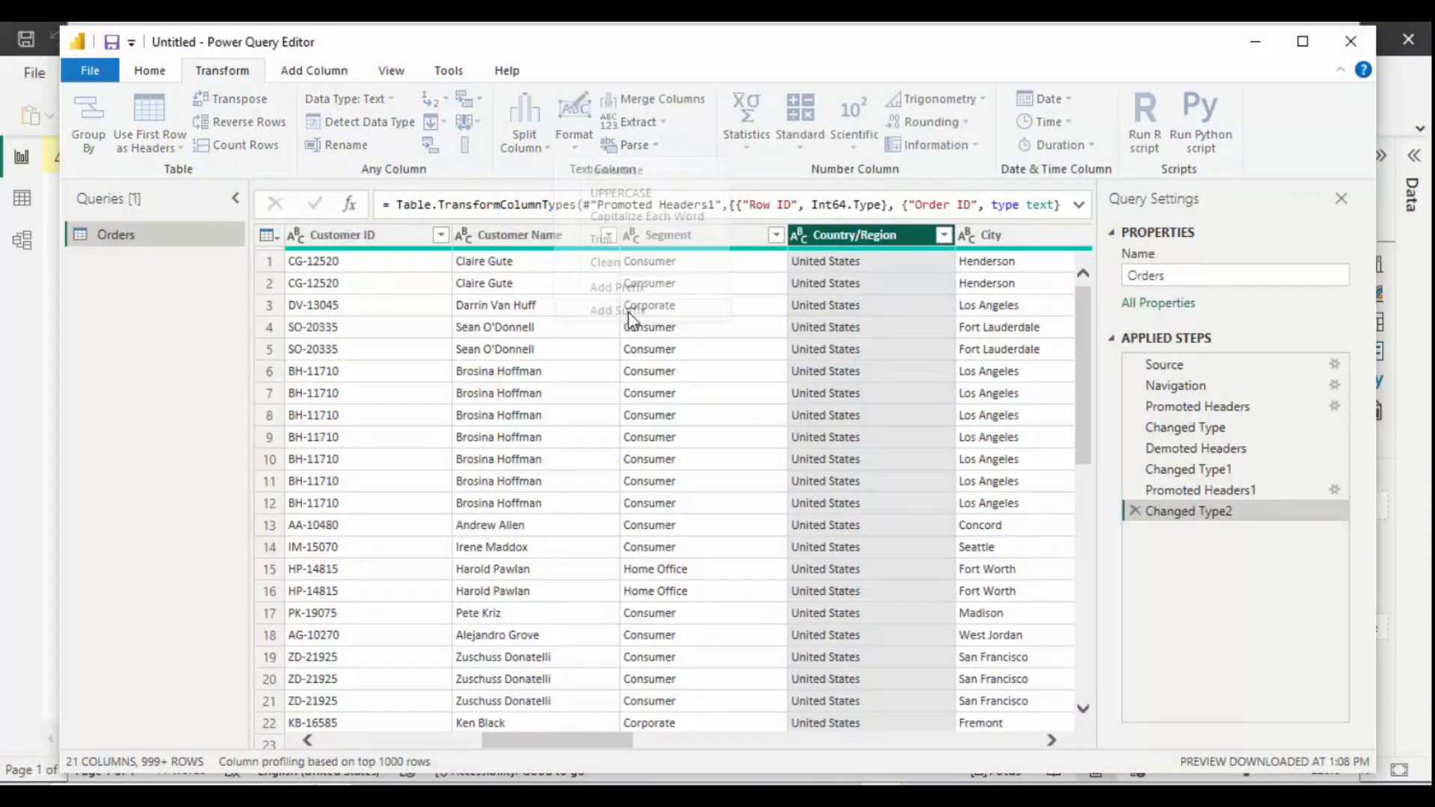
pyautogui.write('001')
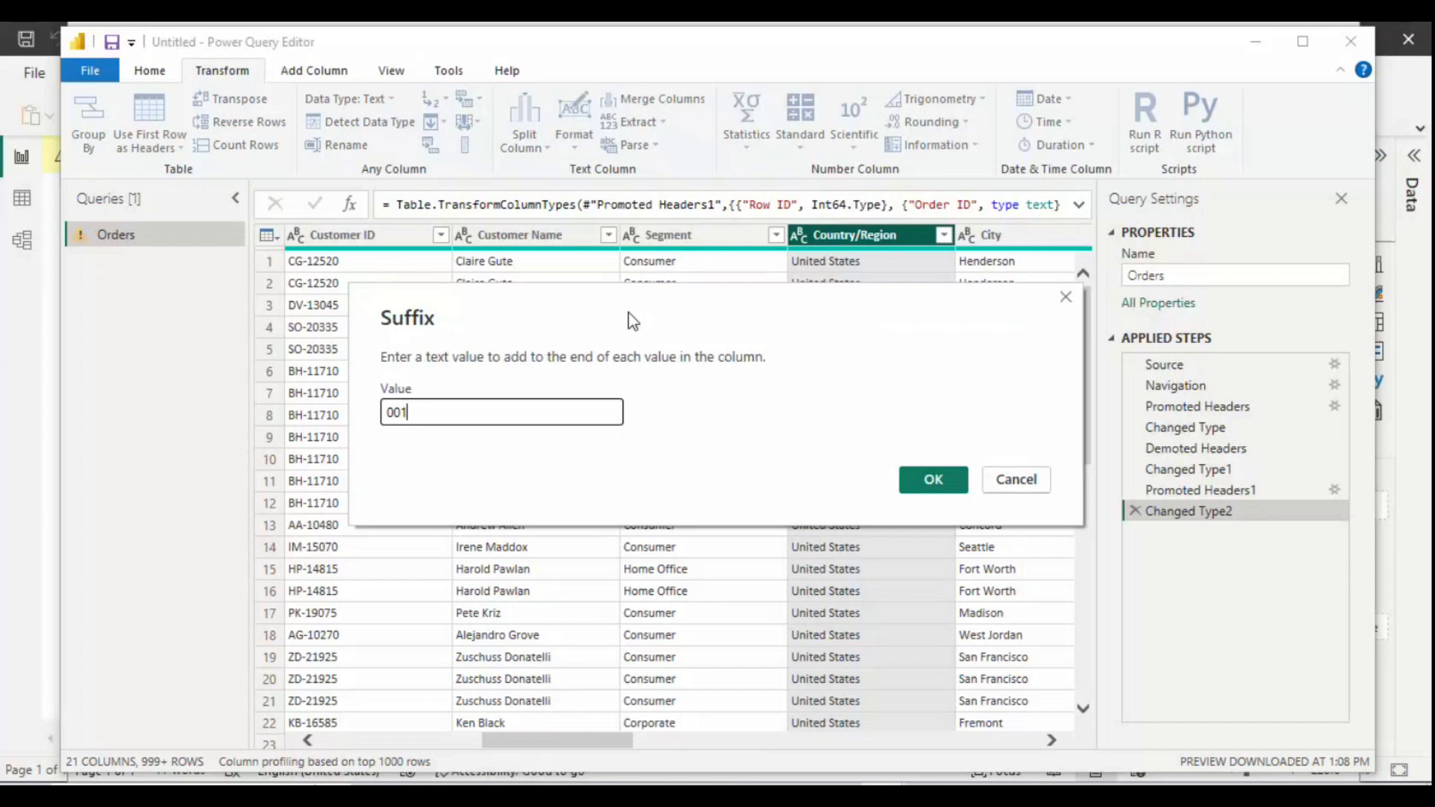
pyautogui.click(910, 483)
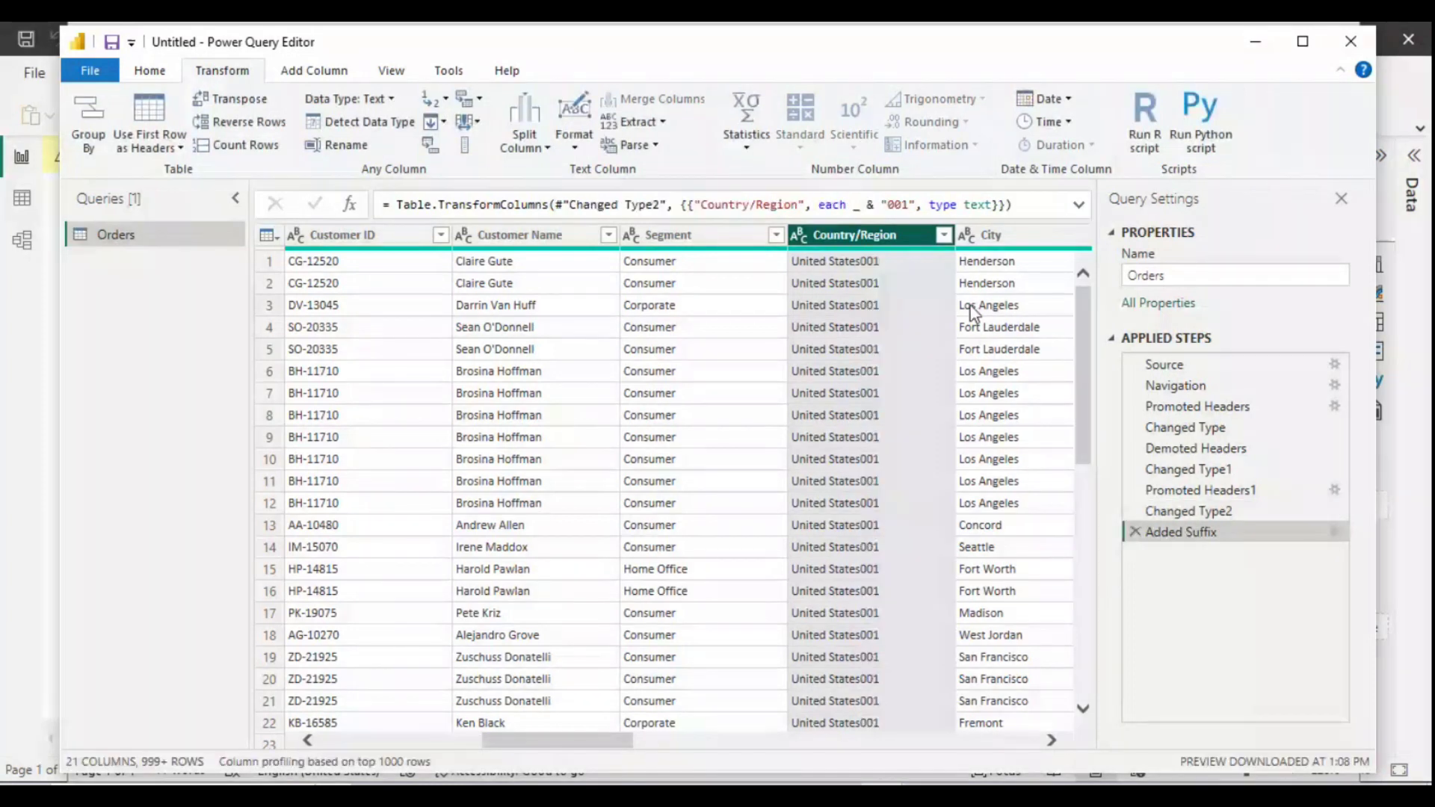
# Step: Add the prefix "123" to every value in the Country/Region column
pyautogui.click(574, 137)
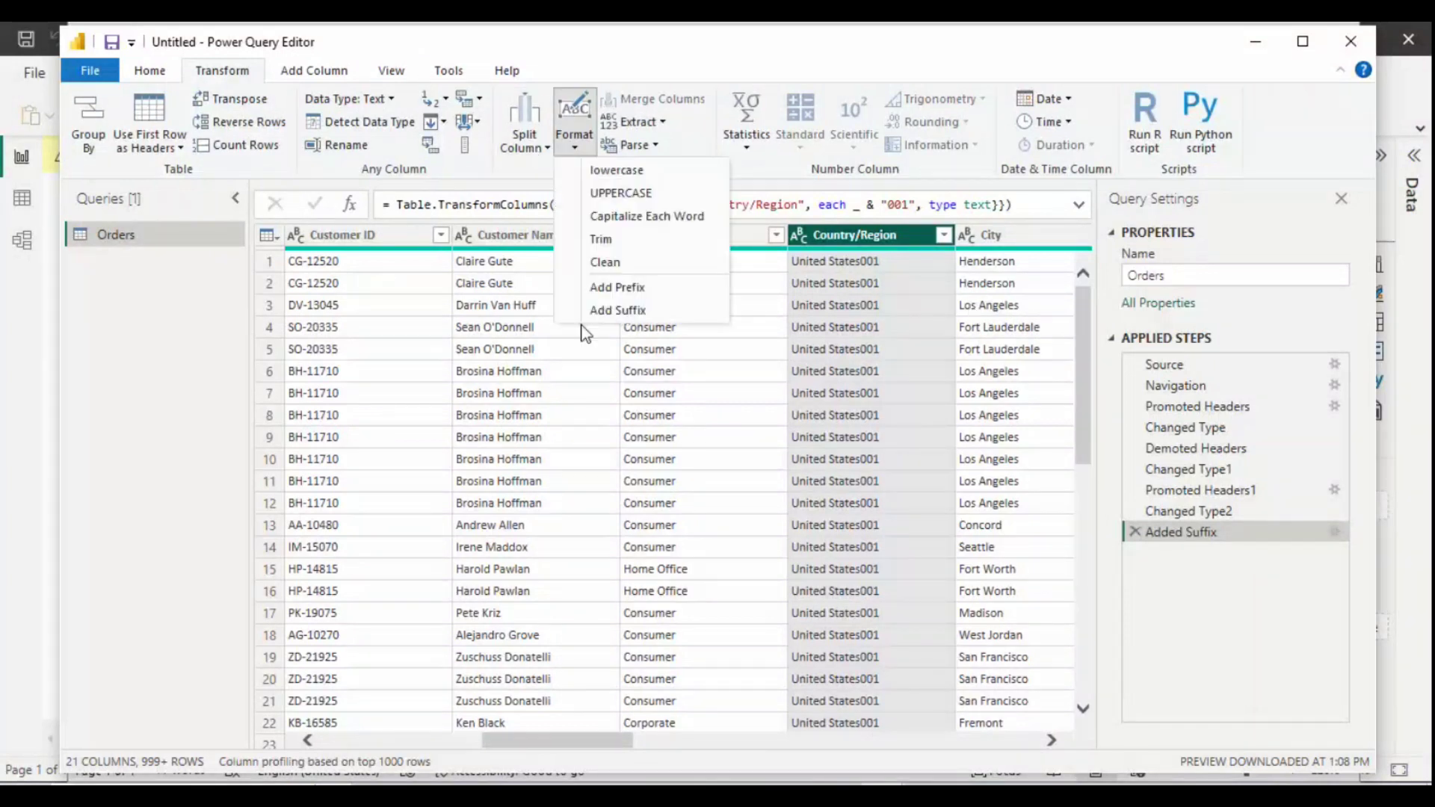
pyautogui.click(615, 309)
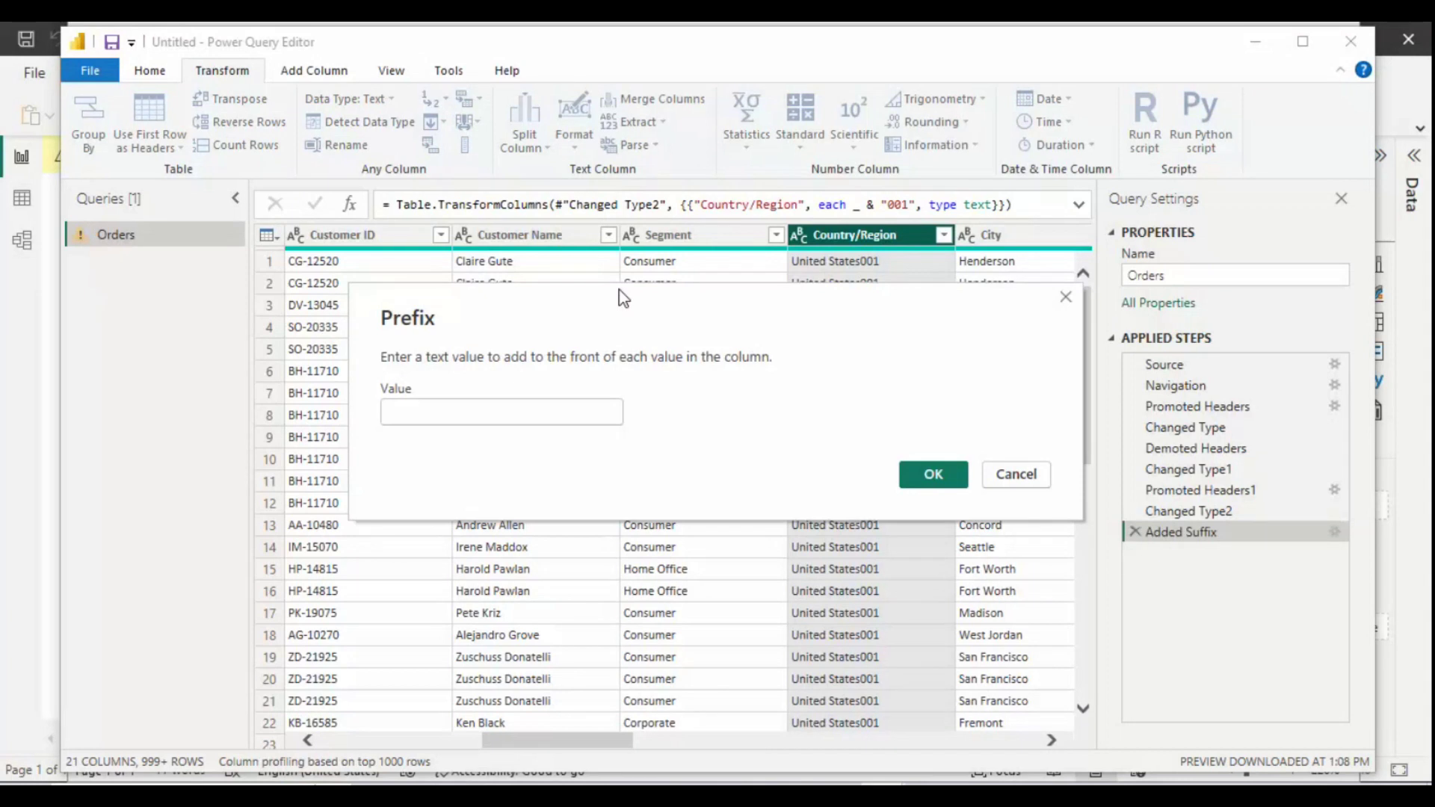
pyautogui.write('123')
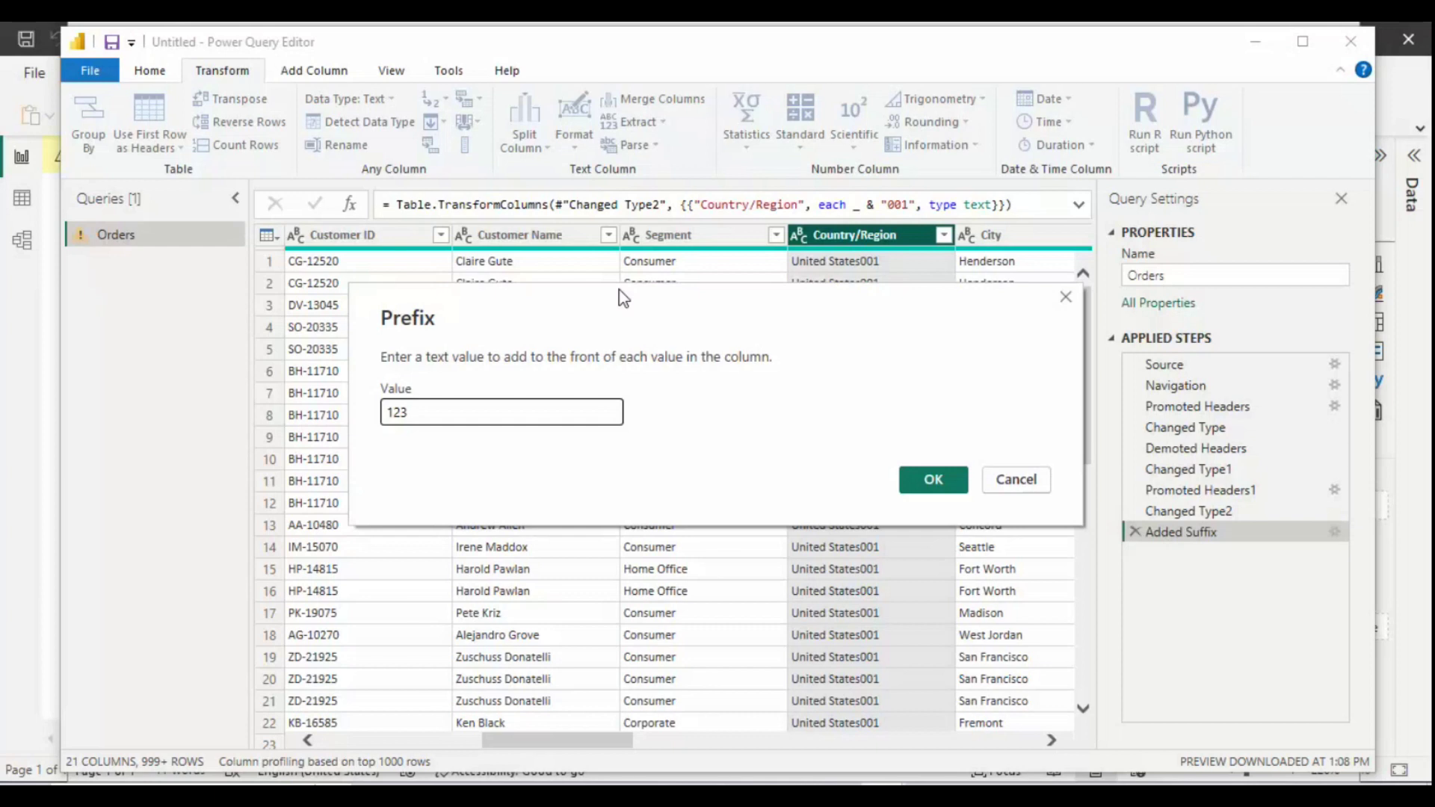
pyautogui.click(966, 486)
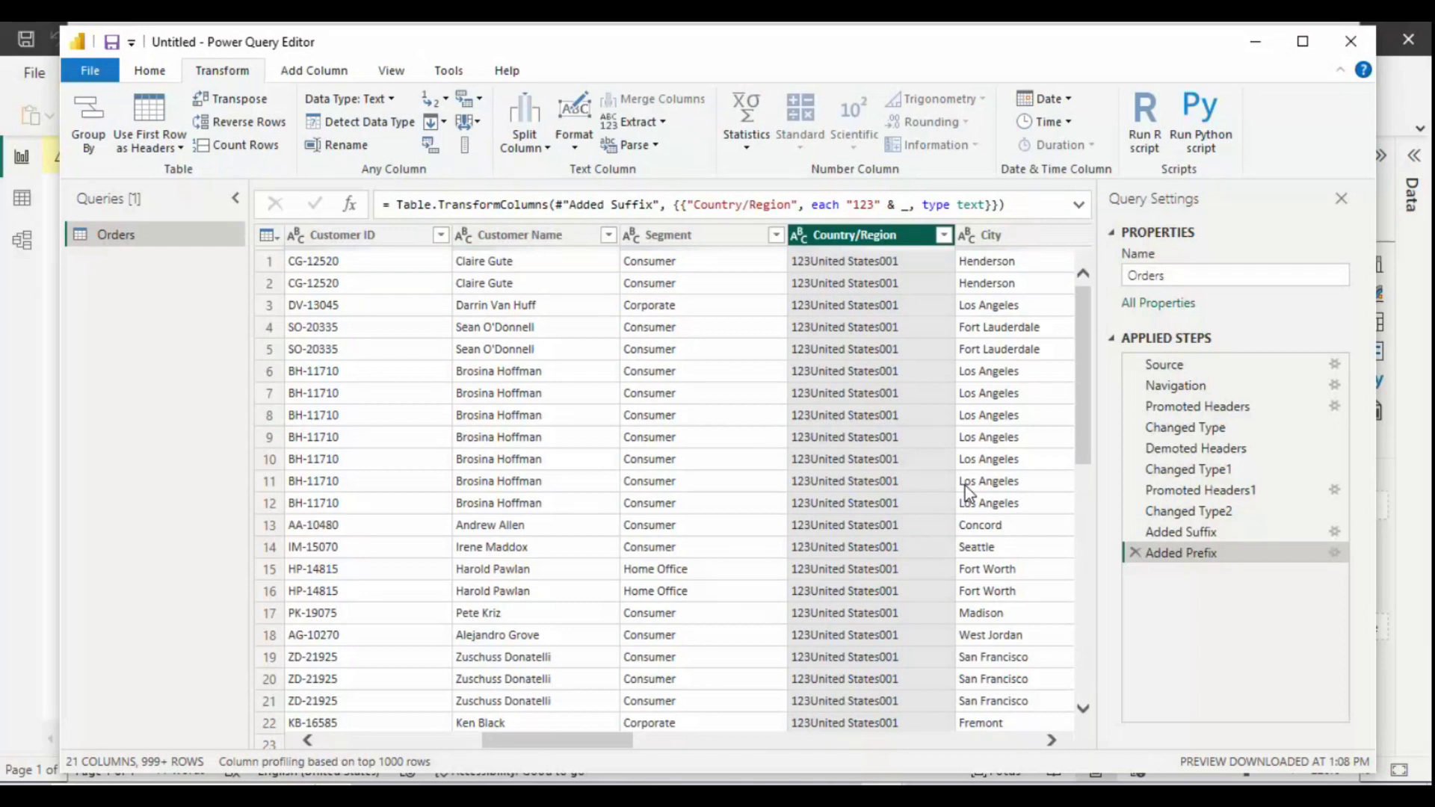
# Step: Delete the Added Prefix and Added Suffix steps from the Orders query
pyautogui.click(1136, 551)
pyautogui.click(1135, 532)
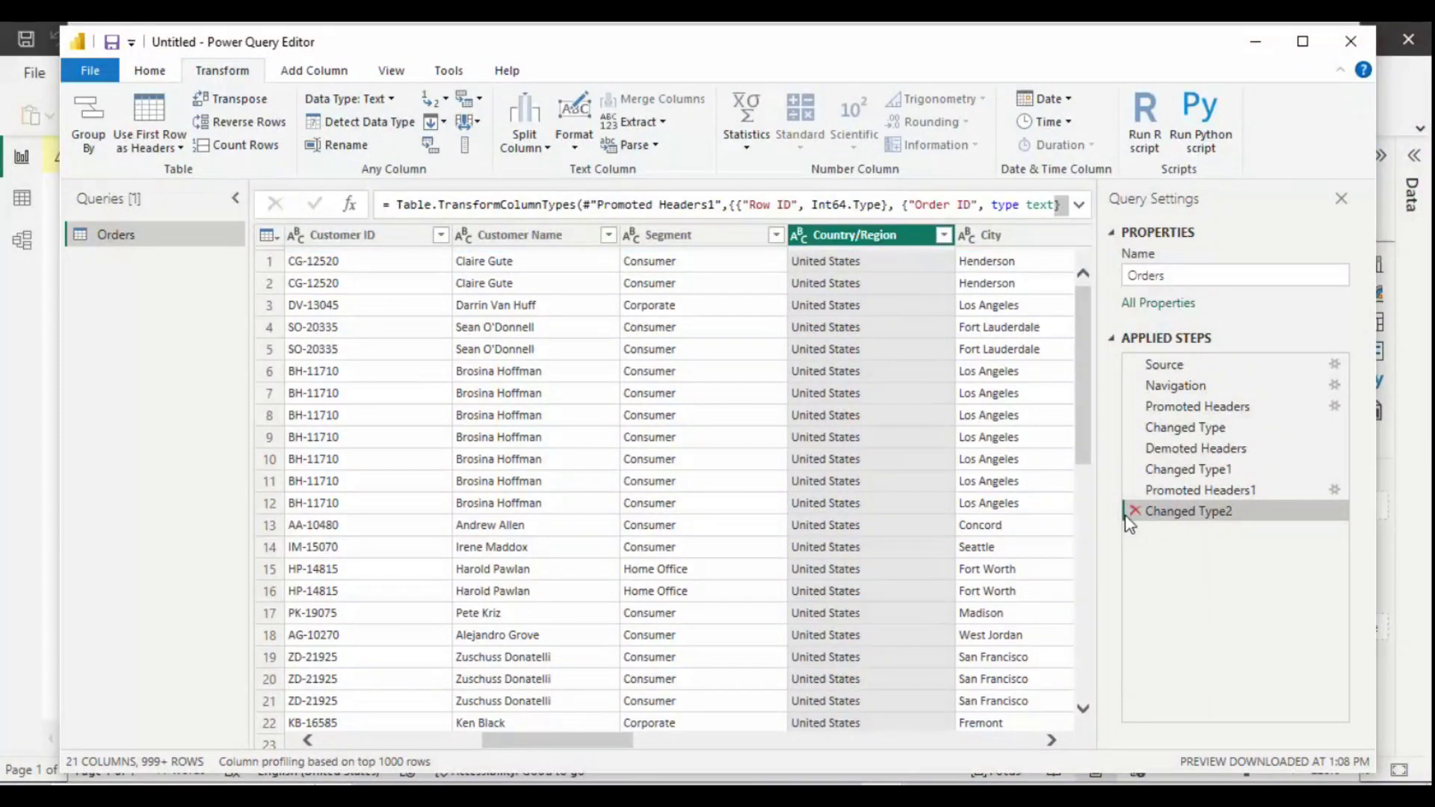
# Step: Switch to the Word notes and add the heading "Format" on a new line after the text-between-delimiters note
pyautogui.hotkey('alt', 'Tab')
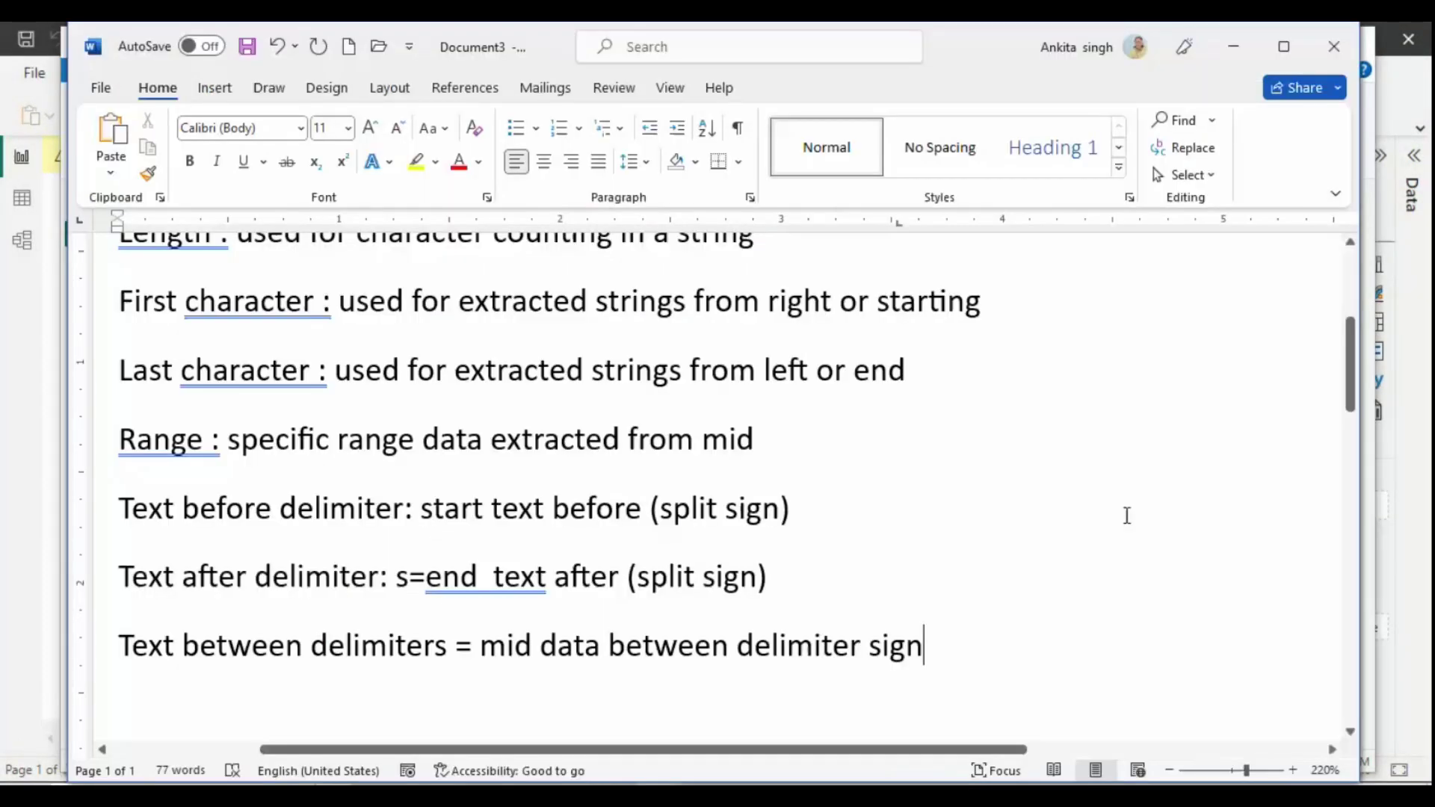
pyautogui.press('Return')
pyautogui.write('for')
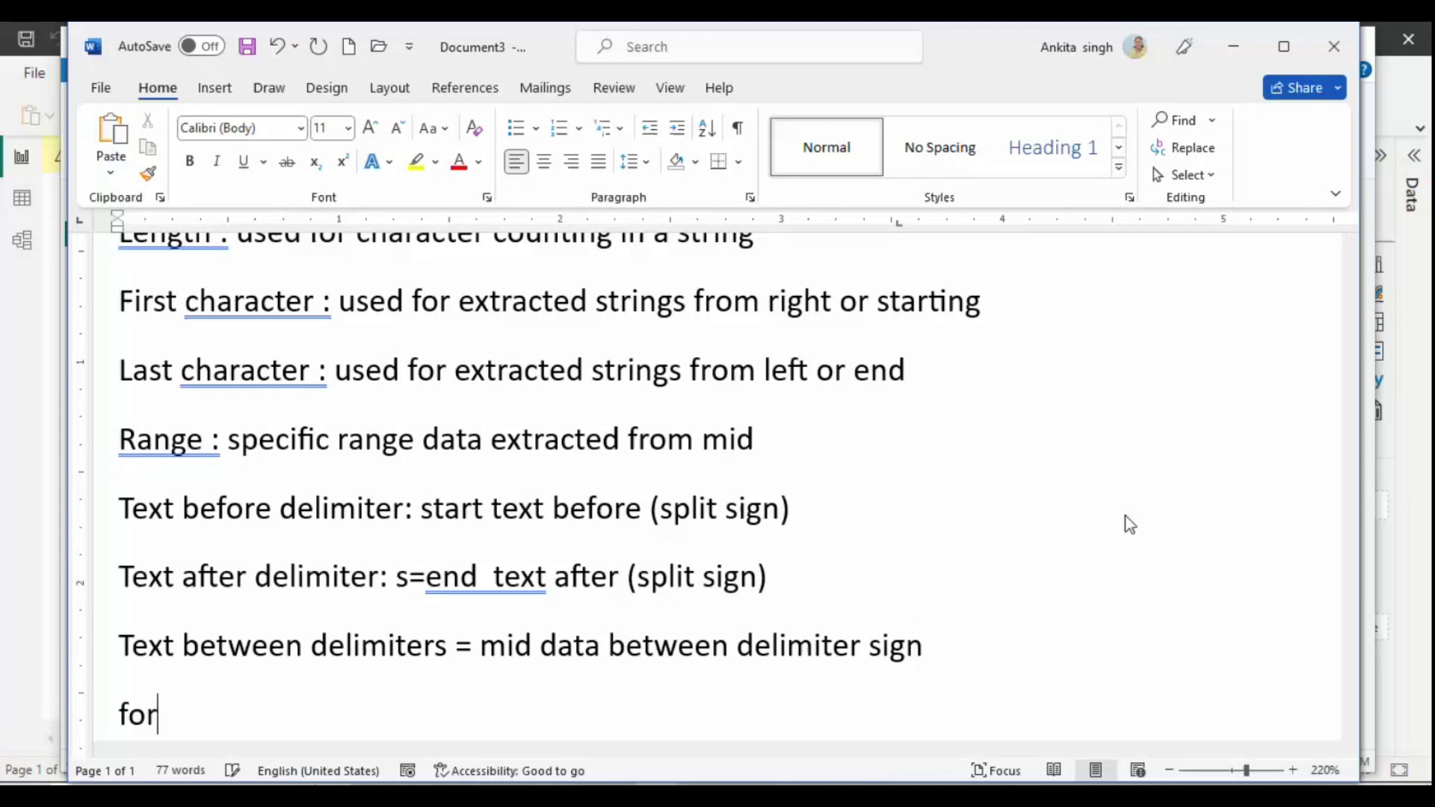
pyautogui.write('mat')
pyautogui.press('Return')
# Step: Write the note "Add suffix : used for adding common code in start of text" under the Format heading
pyautogui.write('add')
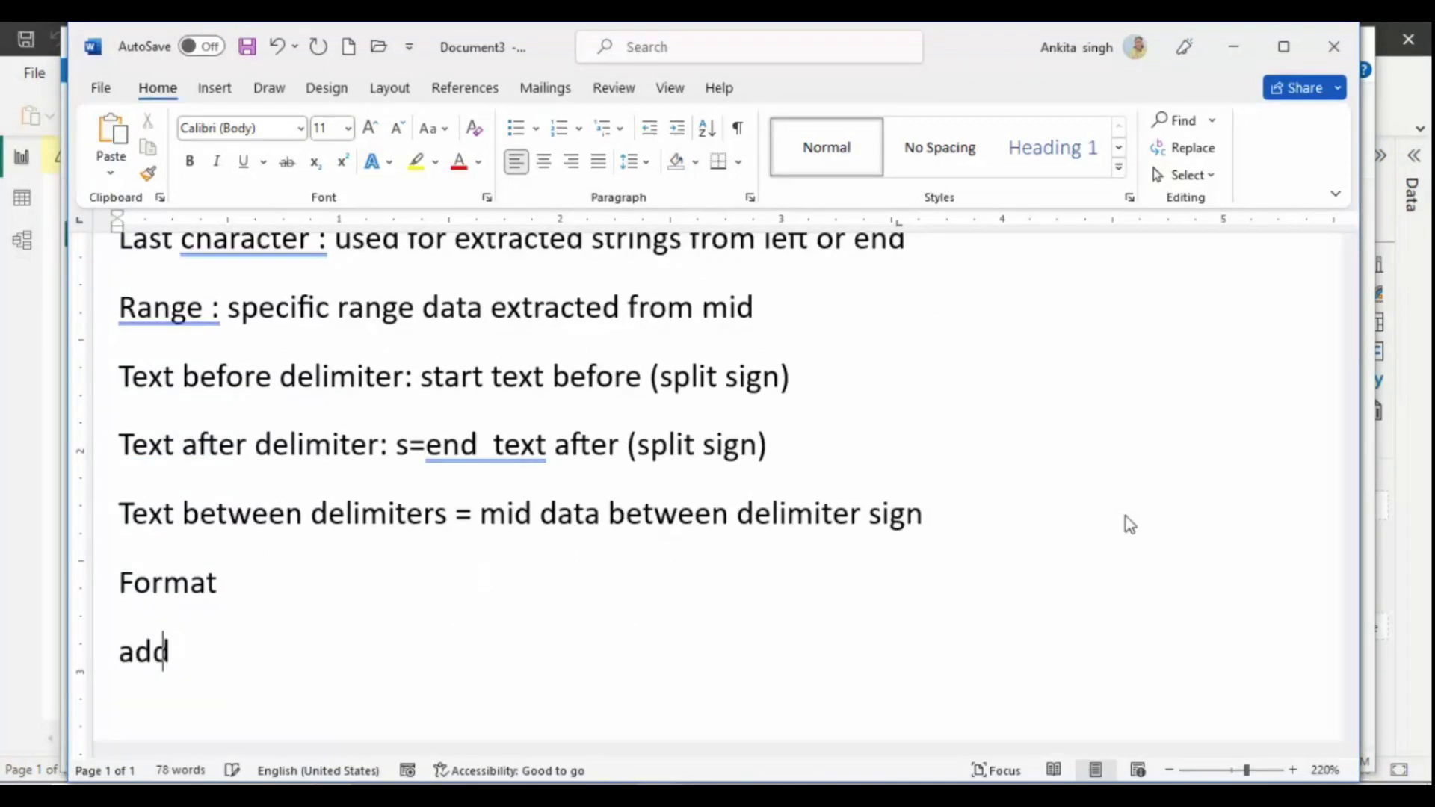
pyautogui.write(' suffix : used for adding common code ')
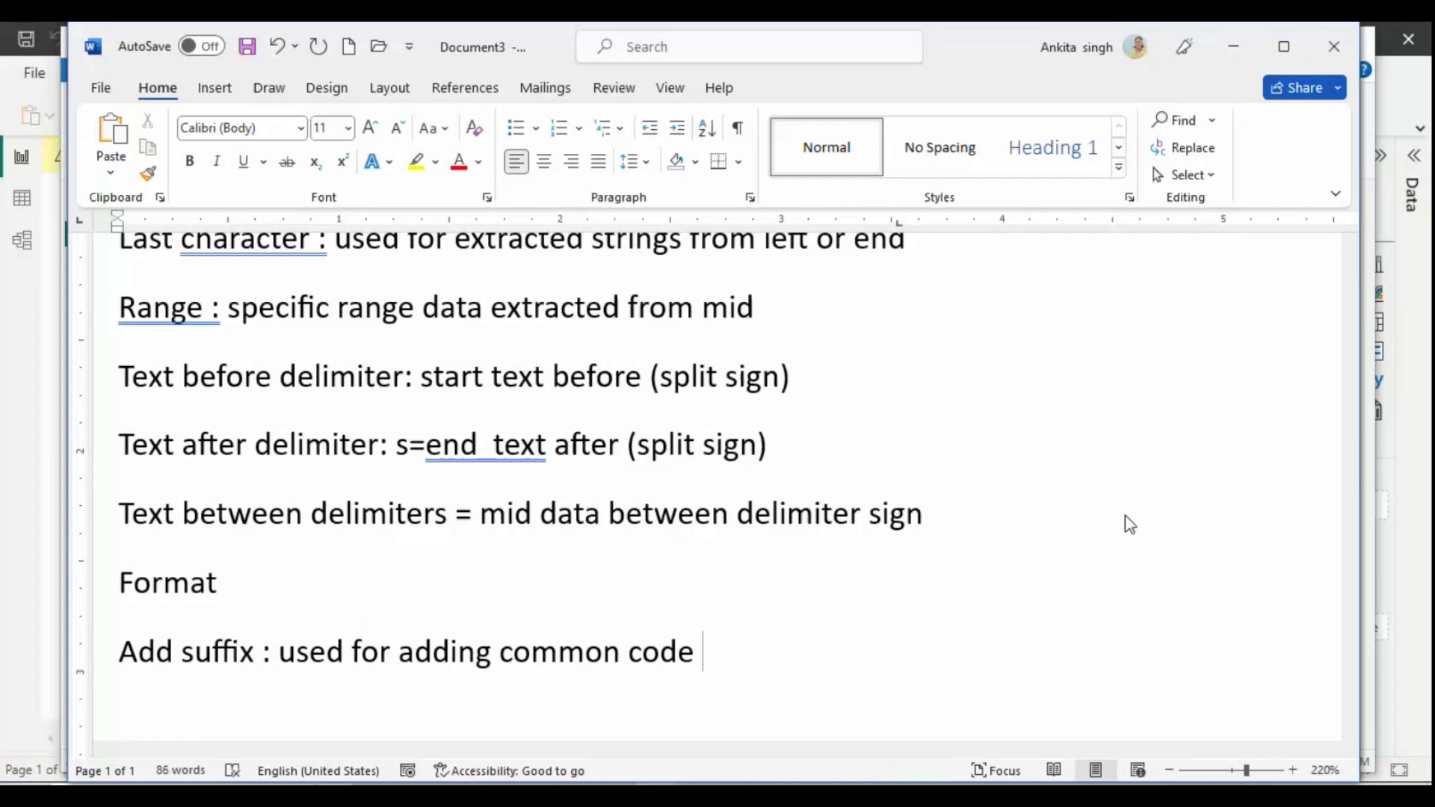
pyautogui.write('in d\\')
pyautogui.press('BackSpace')
pyautogui.press('BackSpace')
pyautogui.write('start of ')
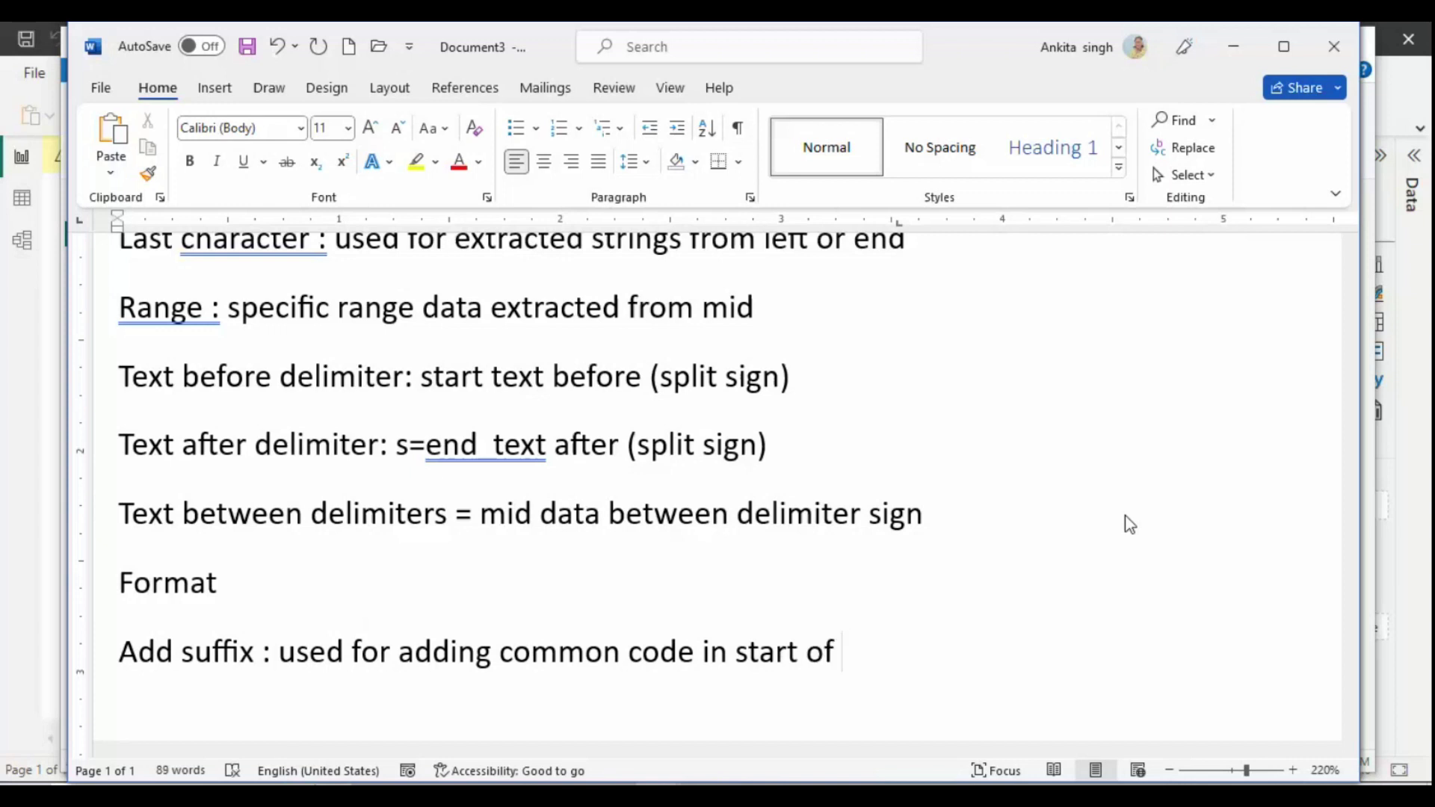
pyautogui.write('text')
# Step: Start a new line below the suffix note with the label "Add prefix :"
pyautogui.press('Return')
pyautogui.write('add prefo')
pyautogui.press('BackSpace')
pyautogui.write('ix :')
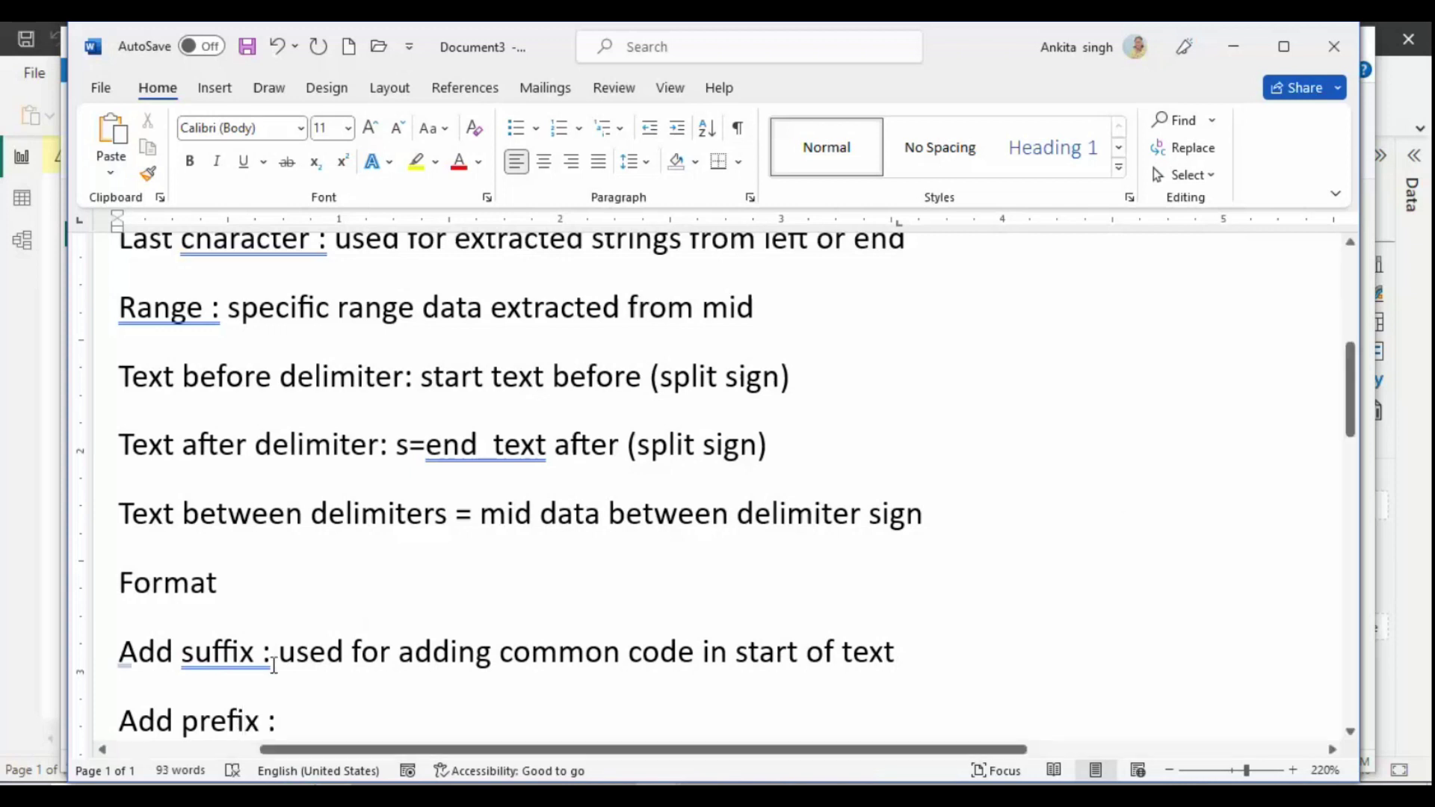
# Step: Copy the description "used for adding common code in start of text" from the suffix note to the "Add prefix :" line
pyautogui.click(799, 652)
pyautogui.moveTo(1080, 628)
pyautogui.mouseDown()
pyautogui.moveTo(1141, 628)
pyautogui.moveTo(1066, 654)
pyautogui.mouseUp()
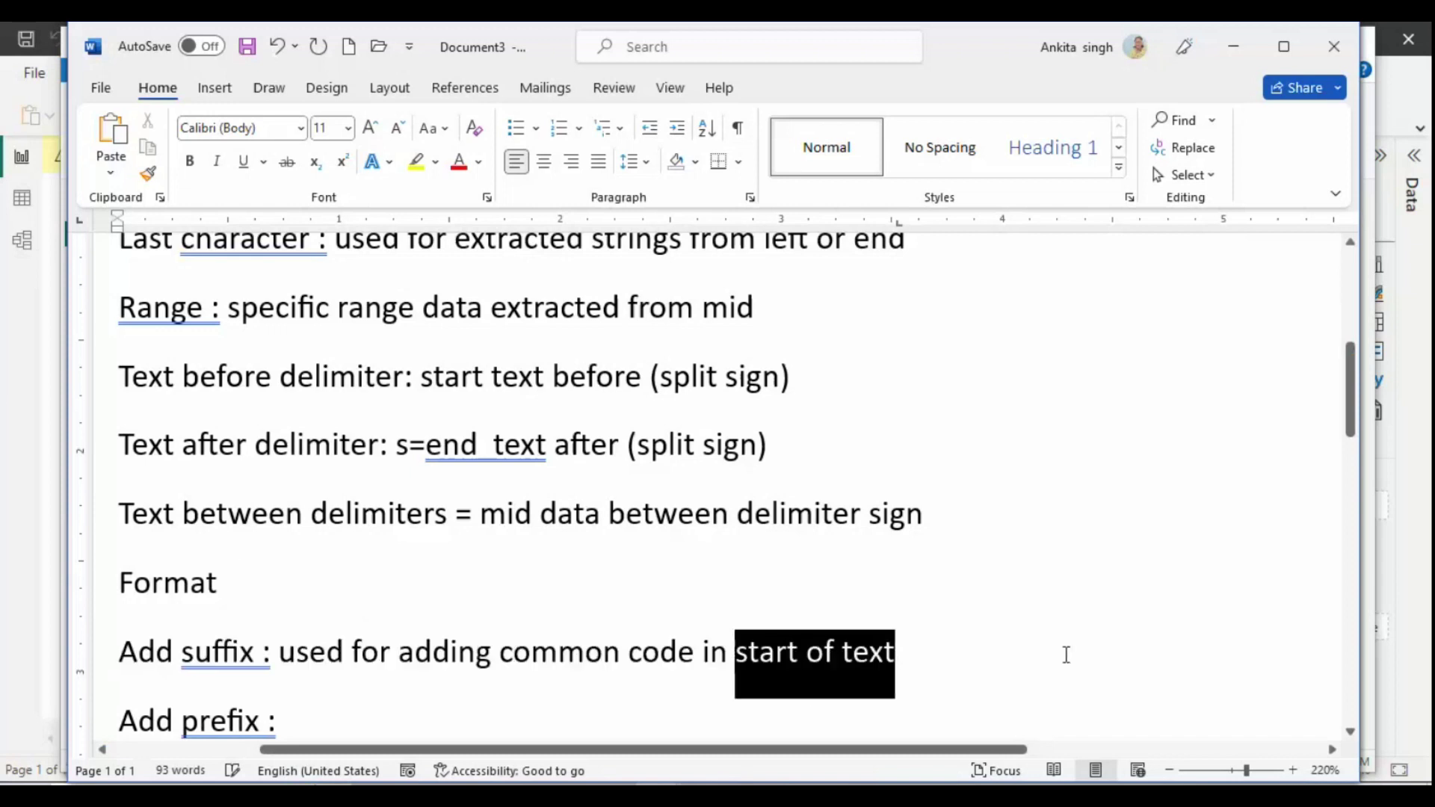
pyautogui.moveTo(735, 653); pyautogui.dragTo(504, 653)
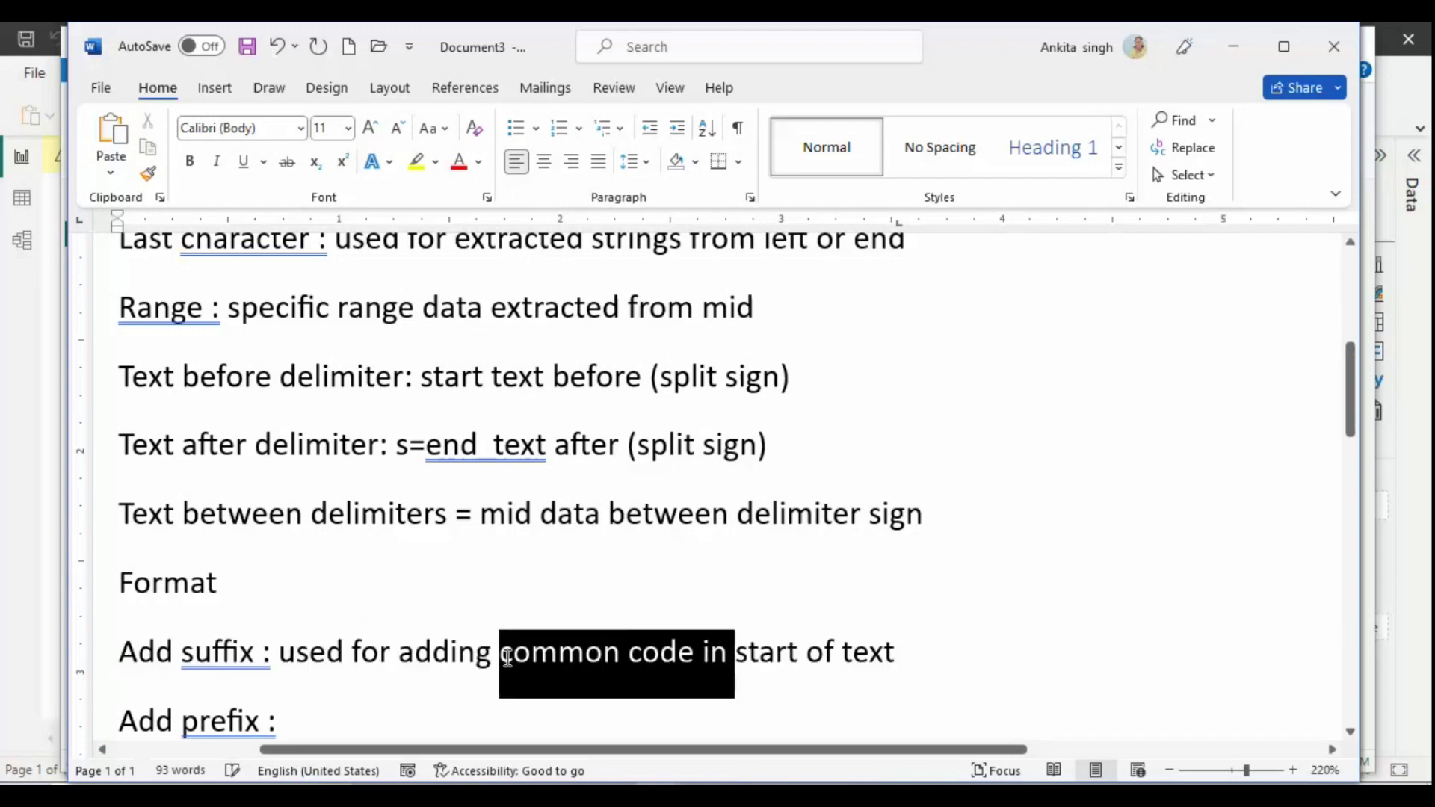
pyautogui.click(291, 655)
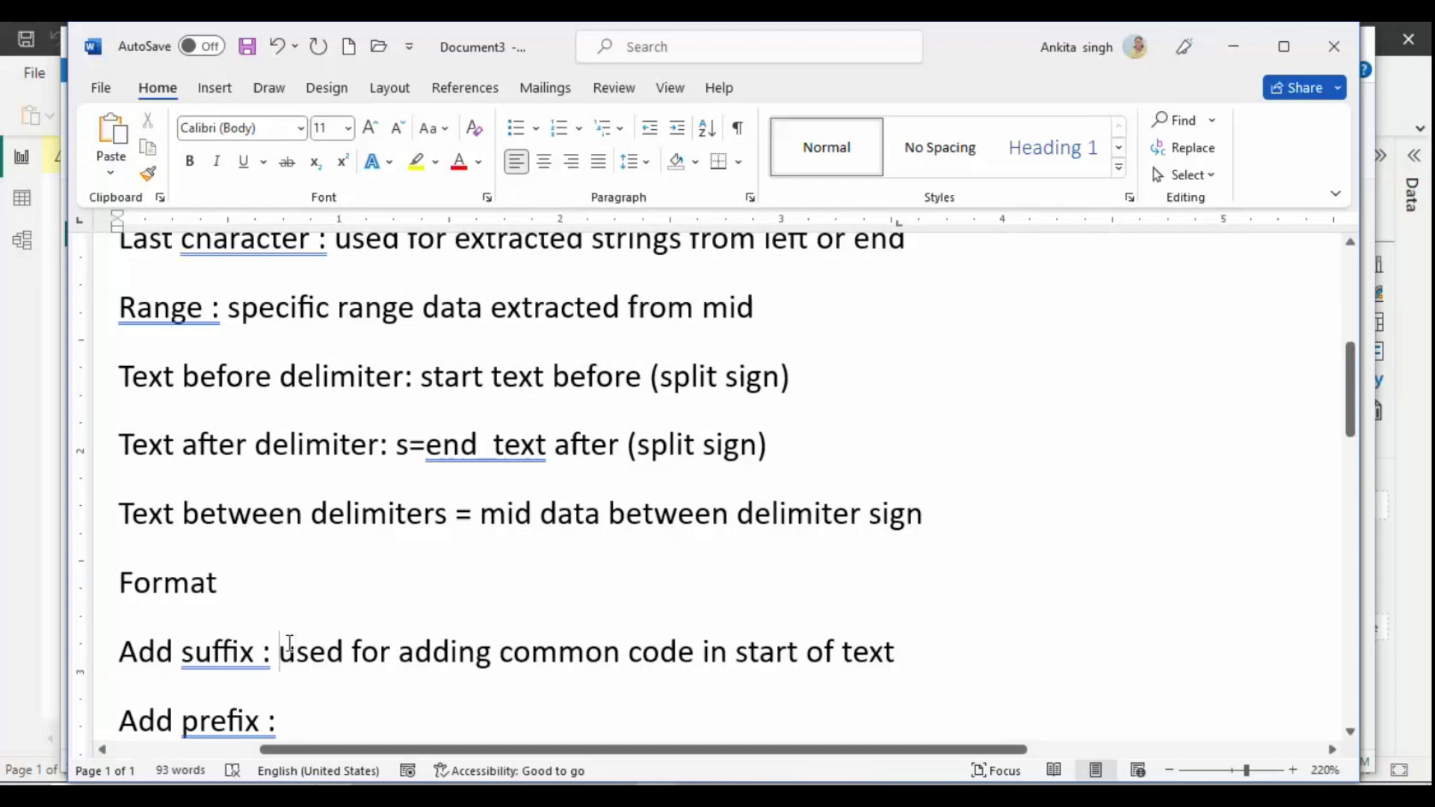
pyautogui.hotkey('shift', 'Right')
pyautogui.hotkey('shift', 'Right')
pyautogui.hotkey('shift', 'Right')
pyautogui.hotkey('shift', 'Right')
pyautogui.hotkey('shift', 'Right')
pyautogui.hotkey('shift', 'Right')
pyautogui.hotkey('shift', 'Right')
pyautogui.hotkey('shift', 'Right')
pyautogui.hotkey('shift', 'Right')
pyautogui.hotkey('shift', 'Right')
pyautogui.hotkey('shift', 'Right')
pyautogui.hotkey('shift', 'Right')
pyautogui.hotkey('shift', 'Right')
pyautogui.hotkey('shift', 'Right')
pyautogui.hotkey('shift', 'Right')
pyautogui.hotkey('shift', 'Right')
pyautogui.hotkey('shift', 'Right')
pyautogui.hotkey('shift', 'Right')
pyautogui.hotkey('shift', 'Right')
pyautogui.hotkey('shift', 'Right')
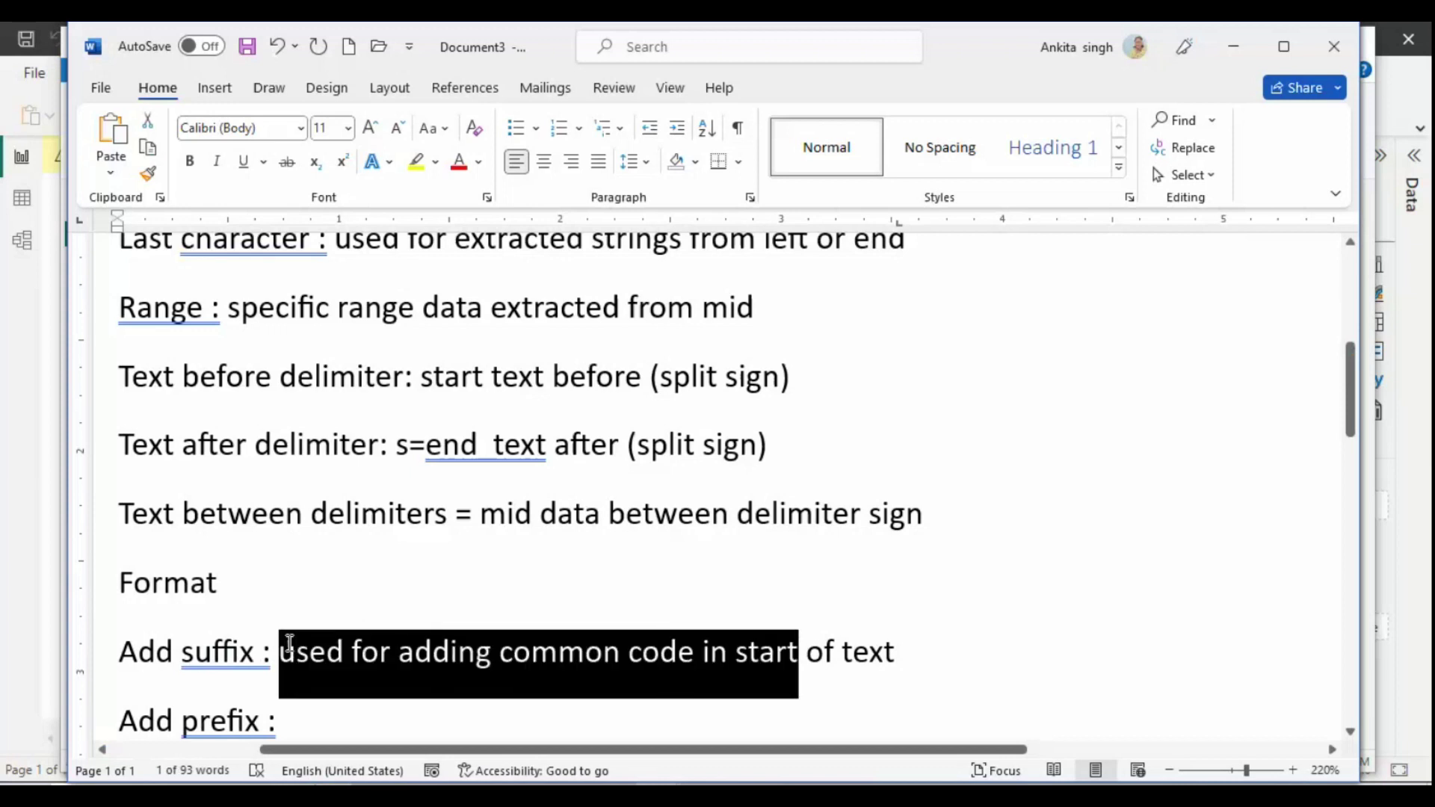
pyautogui.hotkey('shift', 'Right')
pyautogui.hotkey('shift', 'Right')
pyautogui.hotkey('shift', 'Right')
pyautogui.hotkey('shift', 'Right')
pyautogui.hotkey('shift', 'Right')
pyautogui.hotkey('shift', 'Right')
pyautogui.hotkey('shift', 'Right')
pyautogui.hotkey('shift', 'Right')
pyautogui.hotkey('ctrl', 'c')
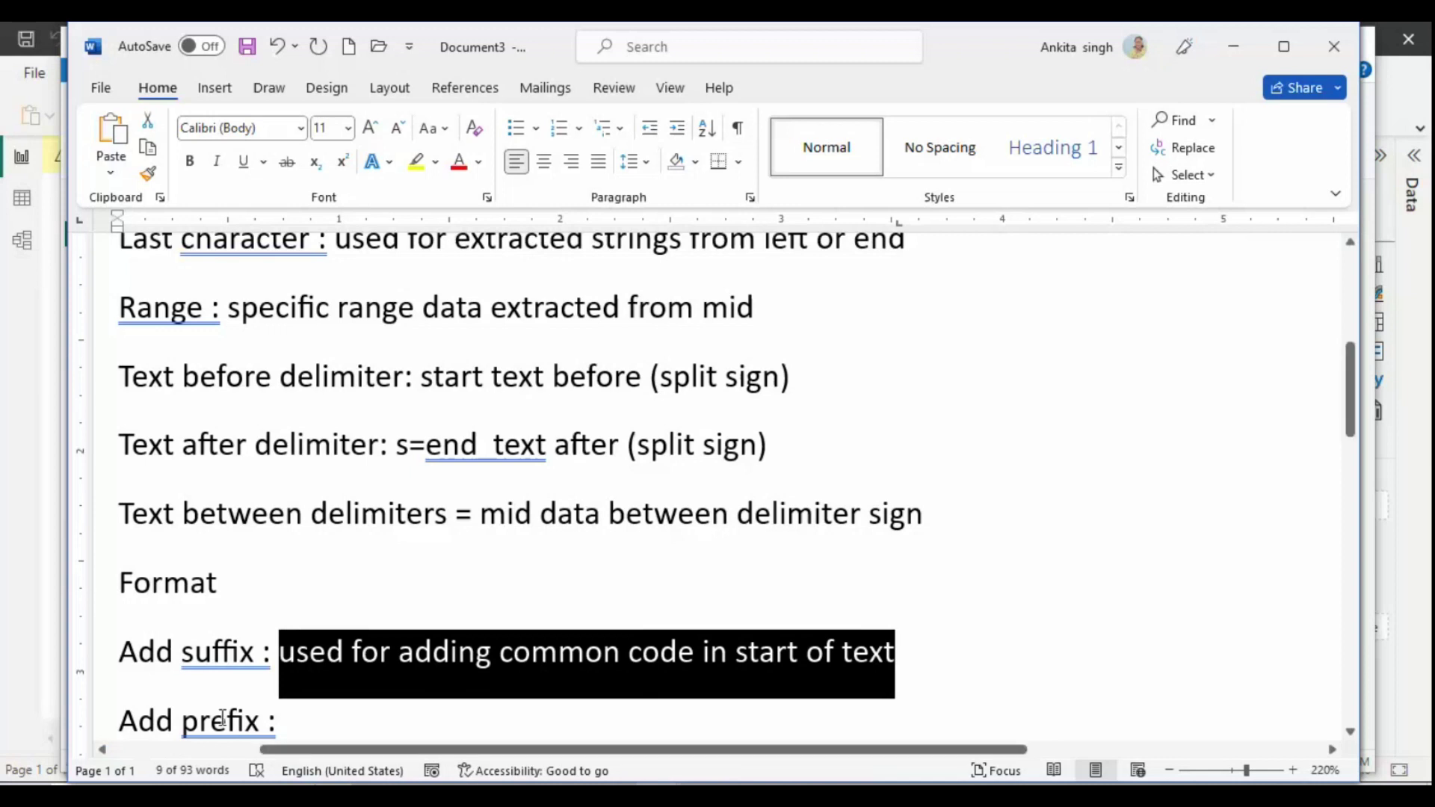
pyautogui.click(291, 729)
pyautogui.hotkey('ctrl', 'v')
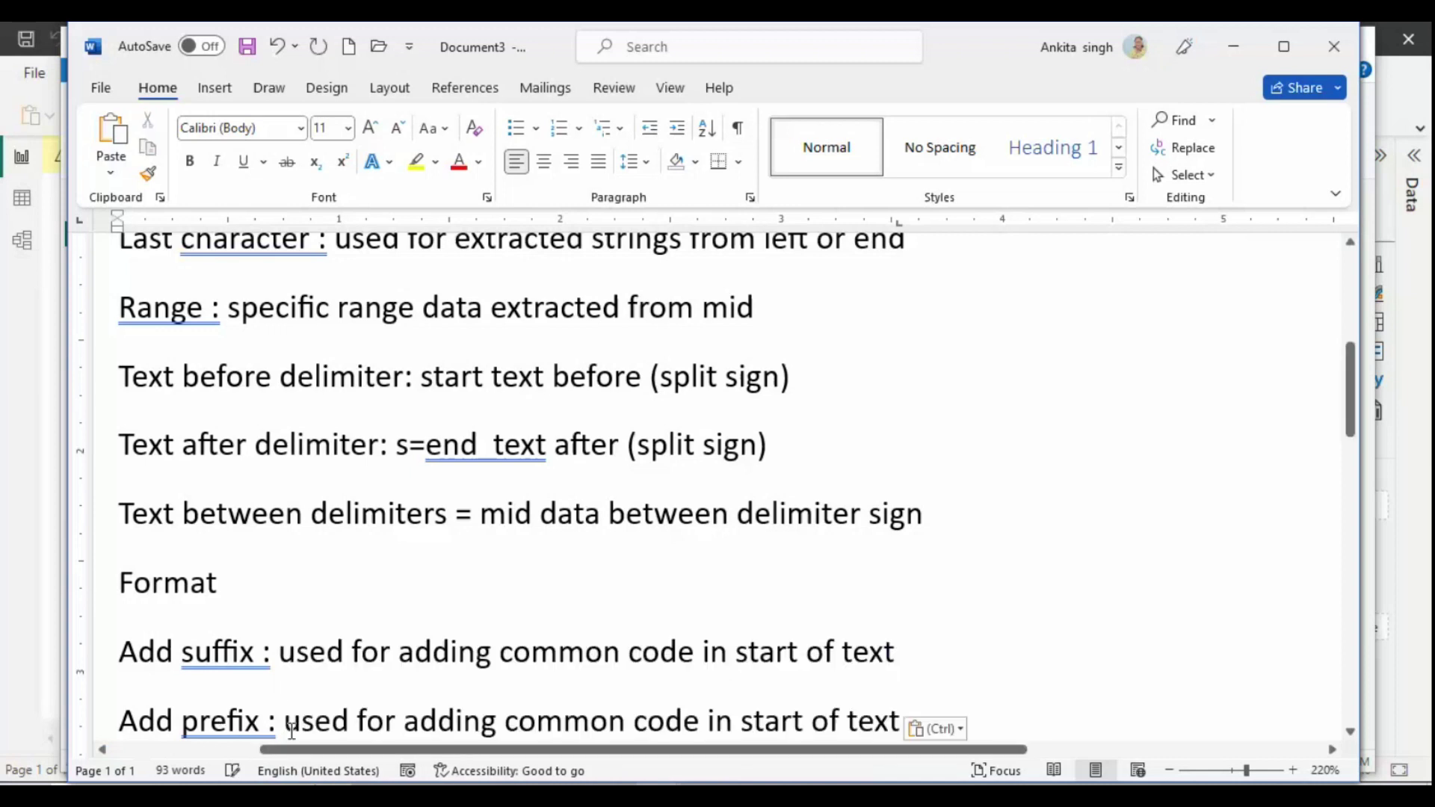
# Step: Replace "start" with "end" in the Add prefix description
pyautogui.click(800, 721)
pyautogui.press('BackSpace')
pyautogui.press('BackSpace')
pyautogui.press('BackSpace')
pyautogui.press('BackSpace')
pyautogui.press('BackSpace')
pyautogui.write('end')
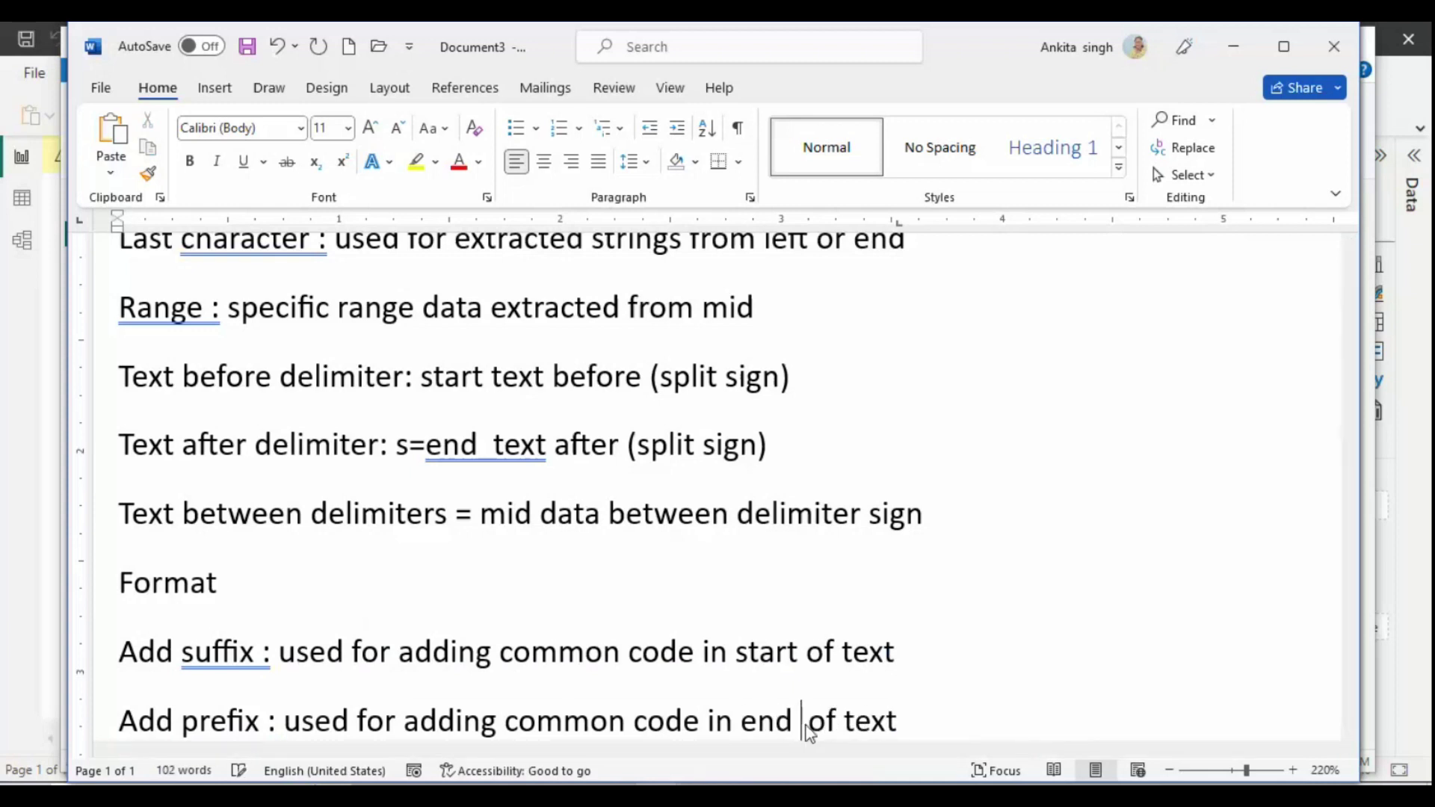
# Step: Insert three empty paragraphs below the Add prefix note
pyautogui.press('Right')
pyautogui.press('Right')
pyautogui.press('Right')
pyautogui.press('Right')
pyautogui.press('Right')
pyautogui.press('End')
pyautogui.press('Return')
pyautogui.press('Return')
pyautogui.press('Return')
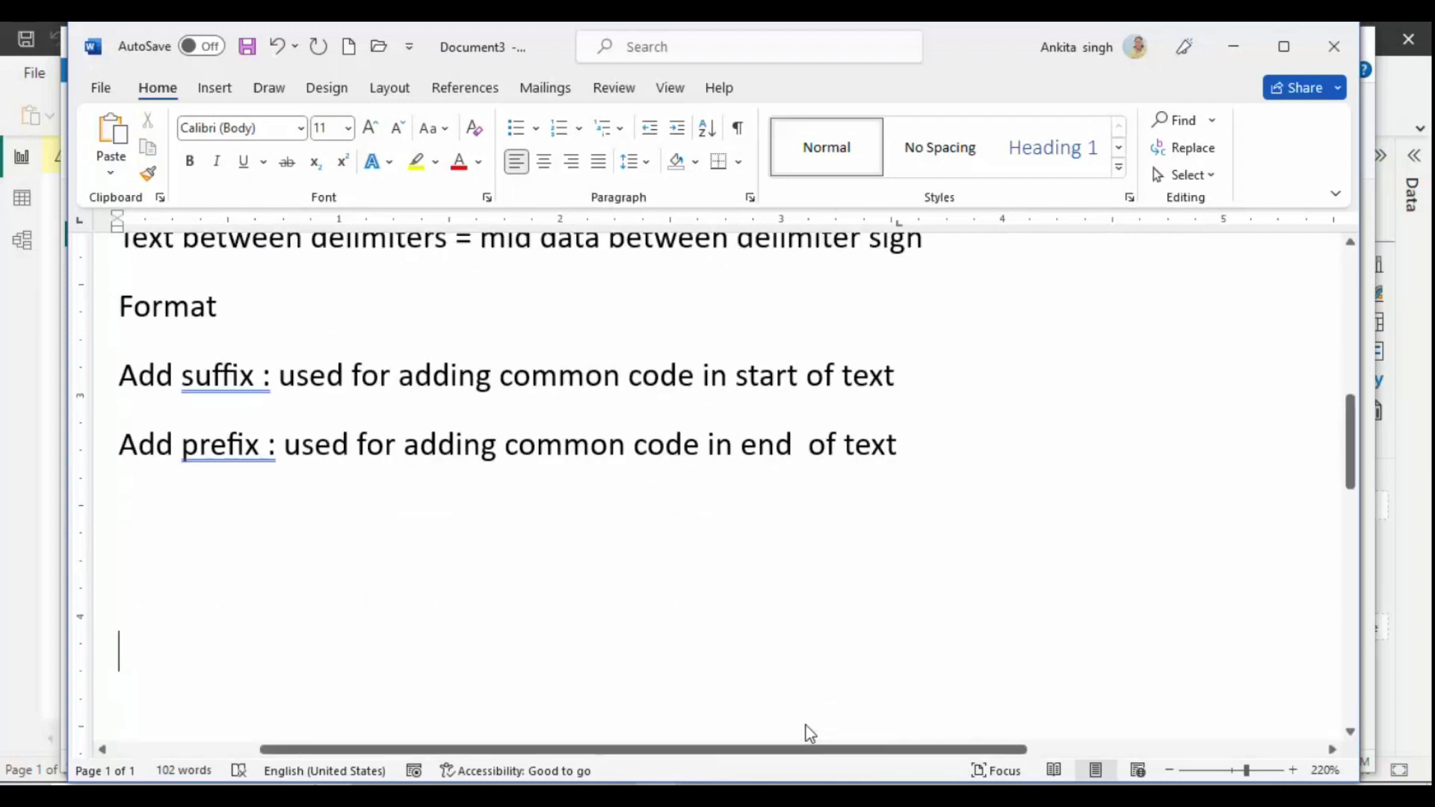
# Step: Switch to Power Query Editor and apply the Trim format to the Country/Region column
pyautogui.hotkey('alt', 'Tab')
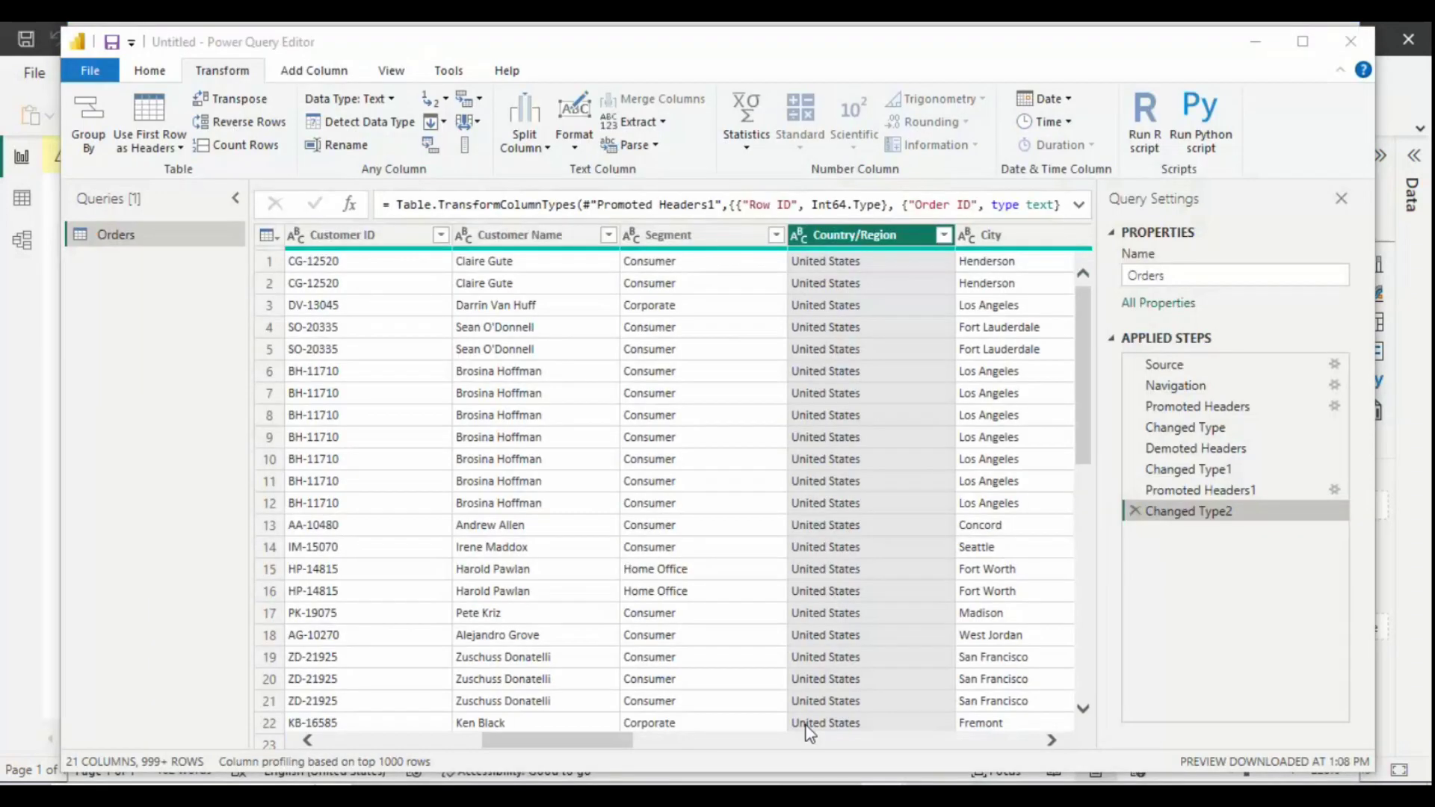
pyautogui.hotkey('alt', 'Tab')
pyautogui.hotkey('alt', 'Tab')
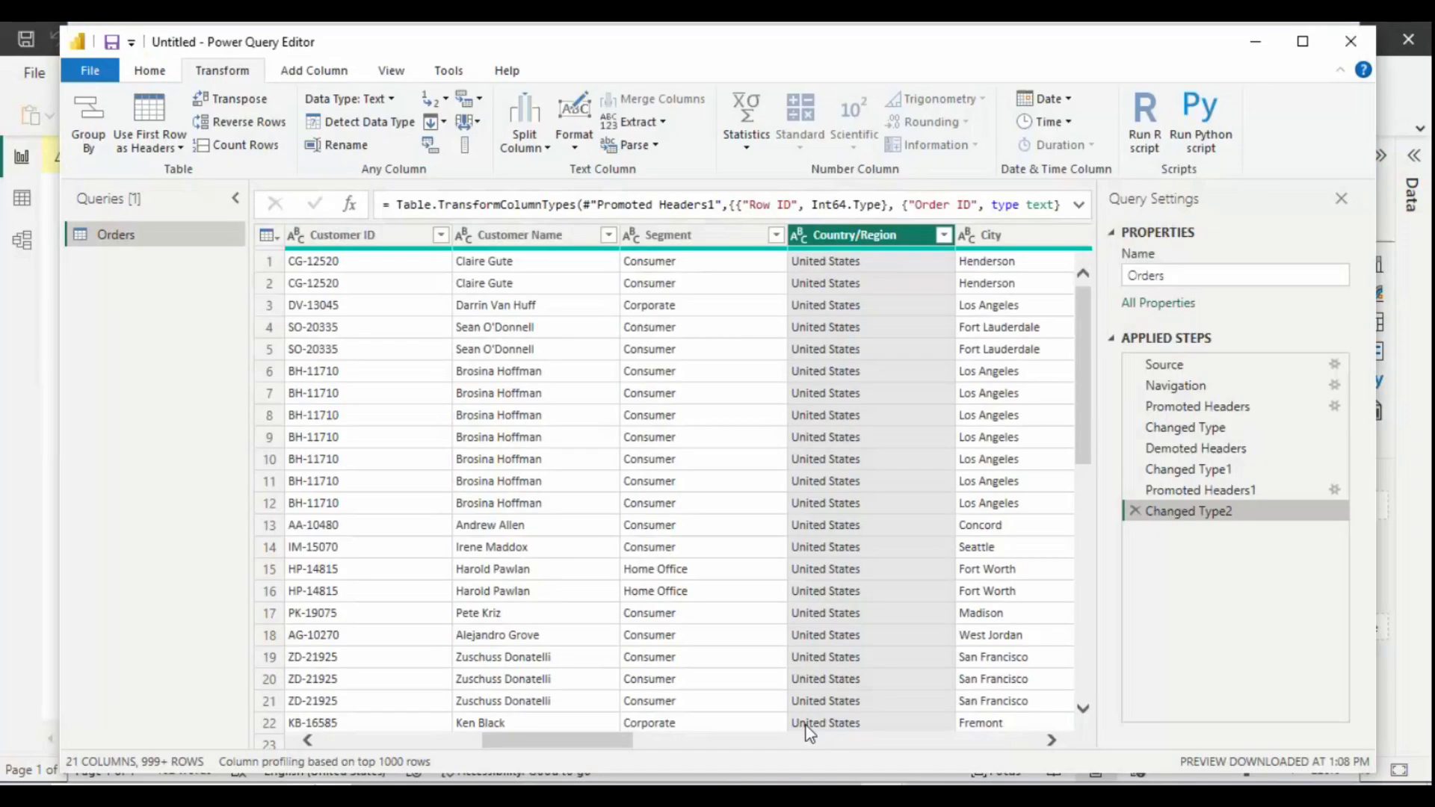
pyautogui.click(583, 146)
pyautogui.click(586, 148)
pyautogui.click(585, 149)
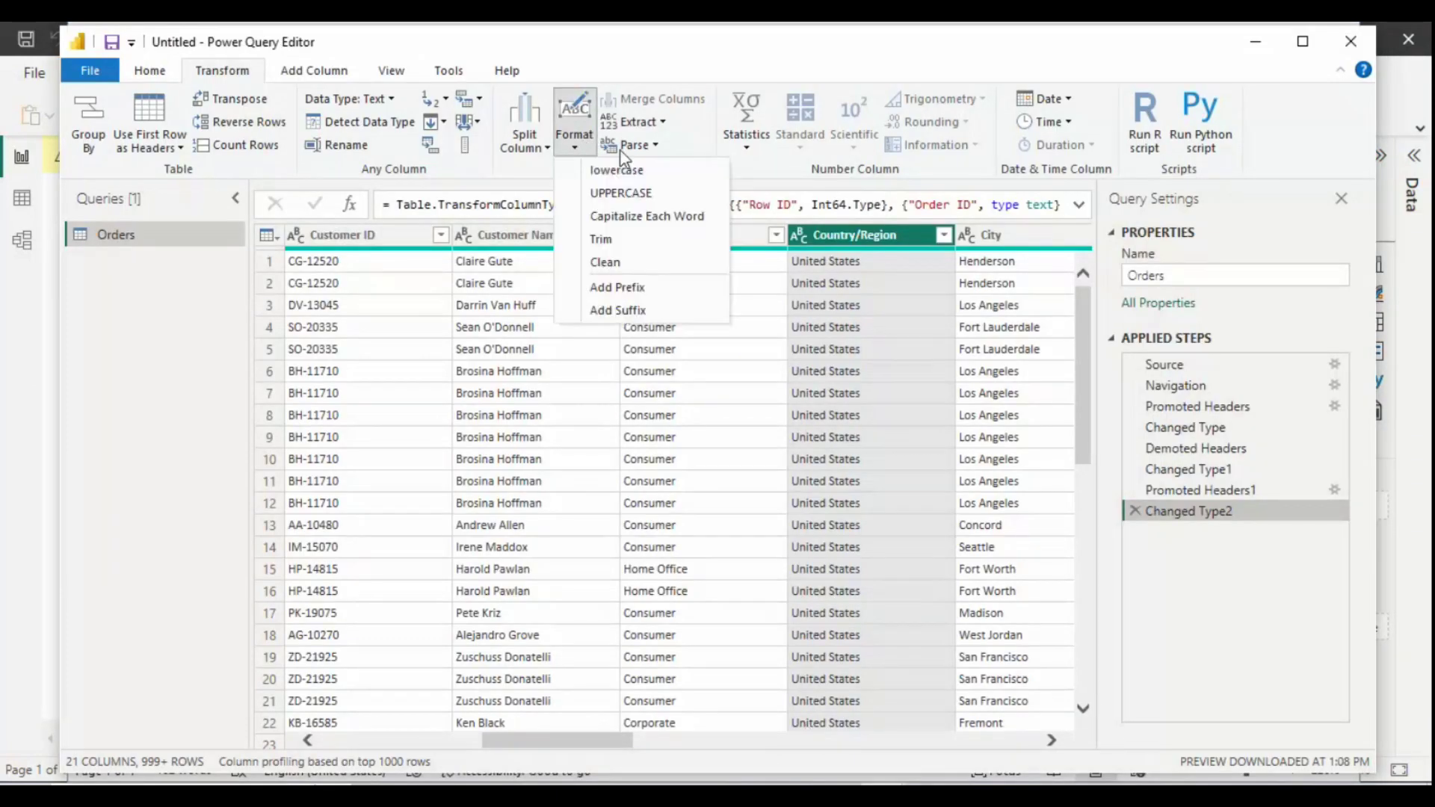
pyautogui.click(626, 242)
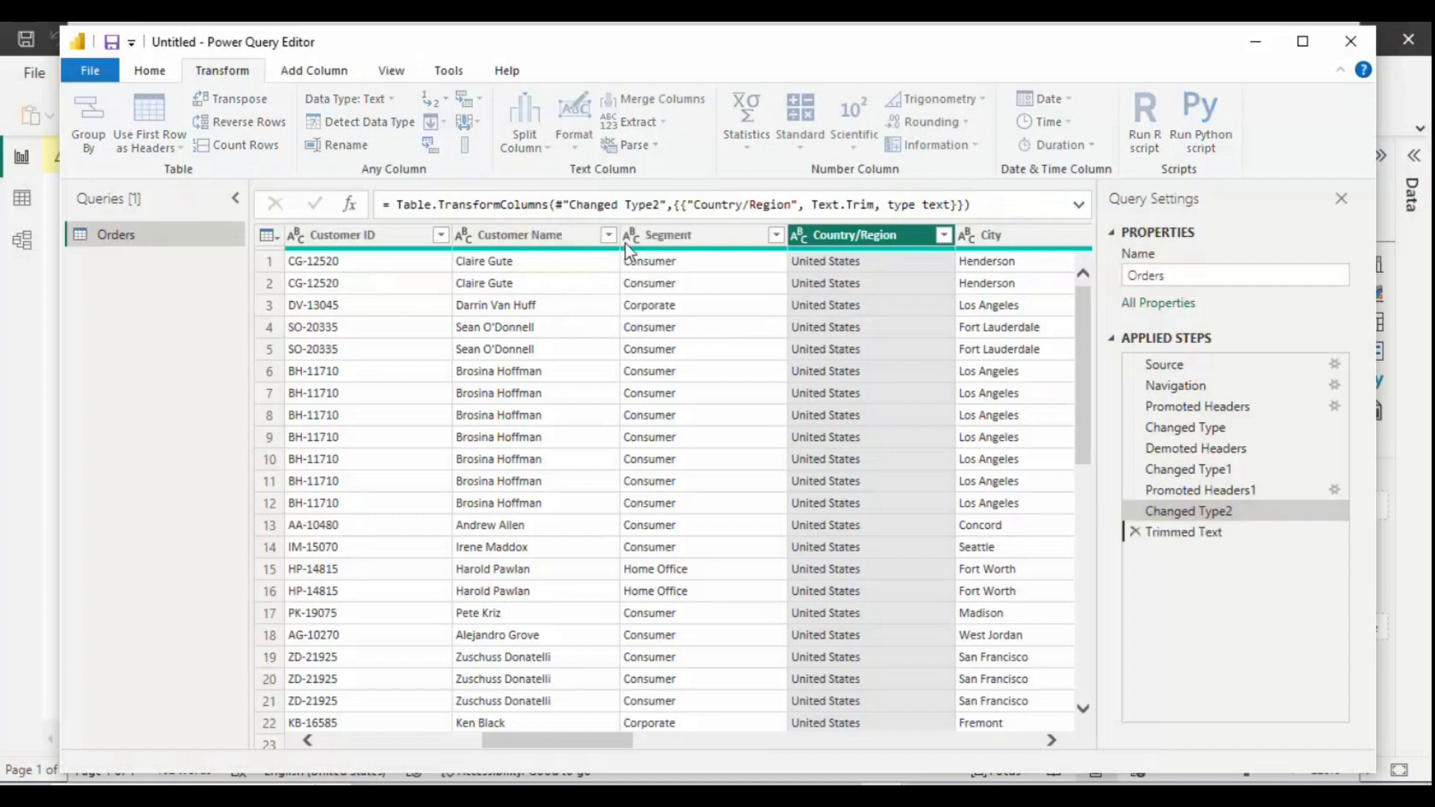
# Step: Apply the Clean format and the Capitalize Each Word format to the Country/Region column
pyautogui.click(578, 139)
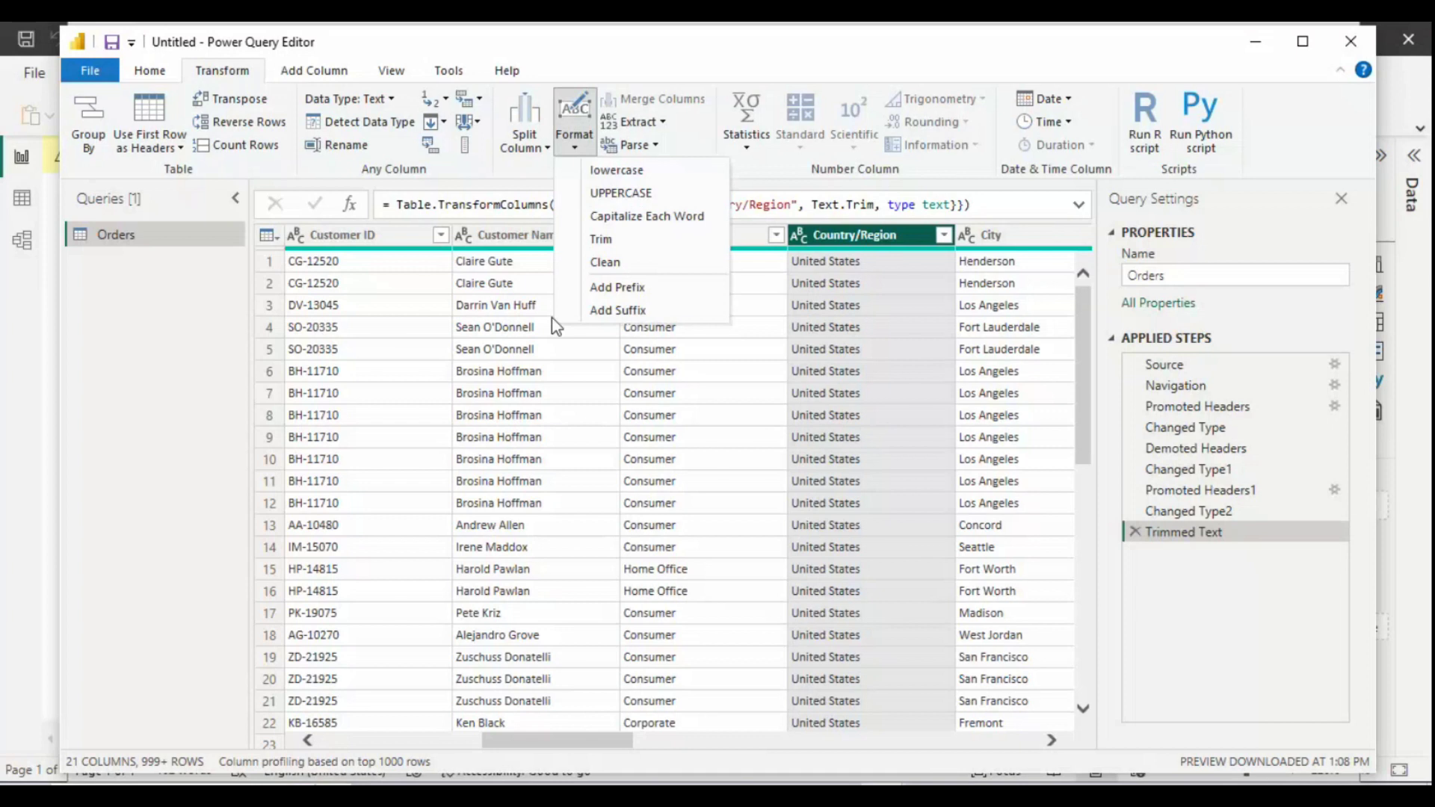
pyautogui.click(612, 264)
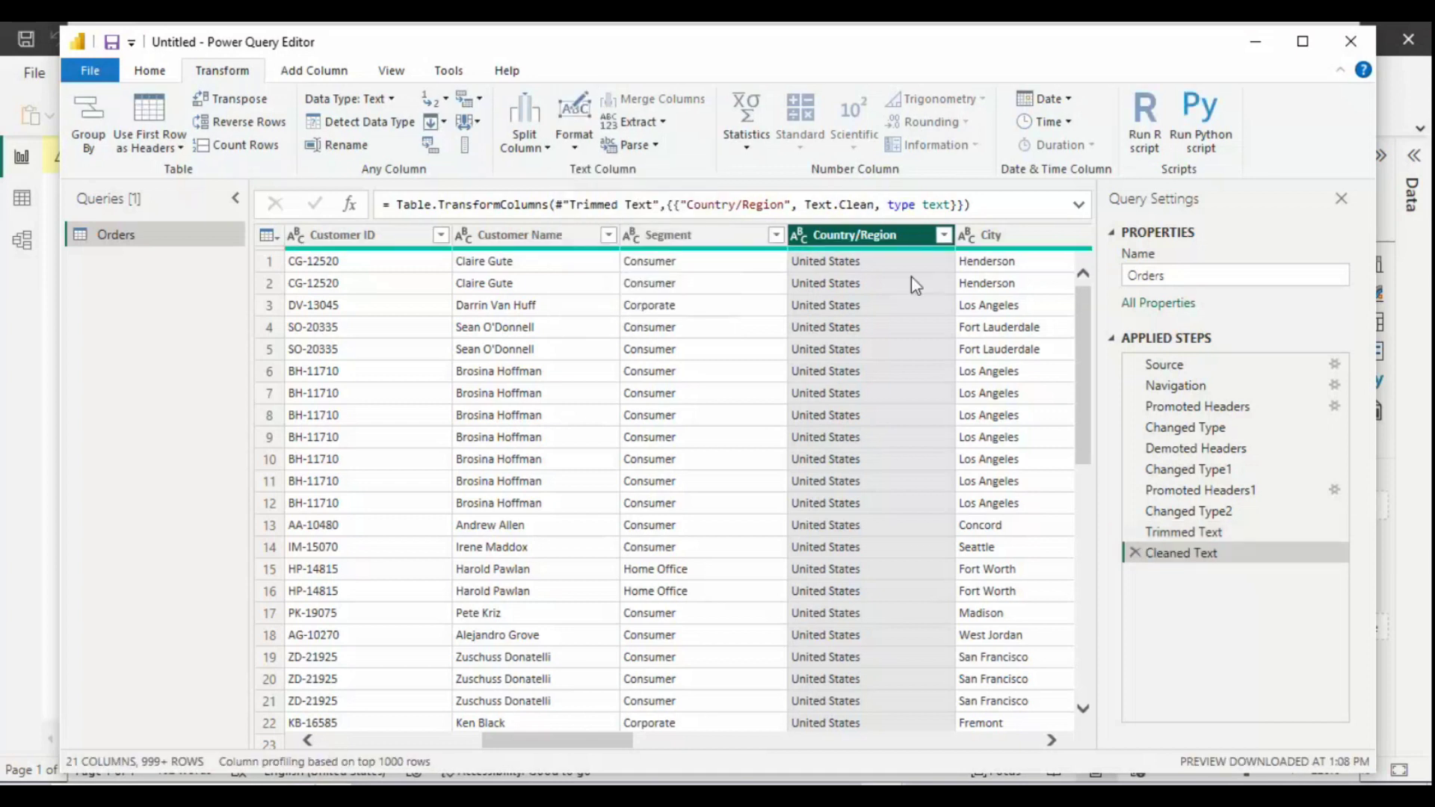
pyautogui.click(578, 145)
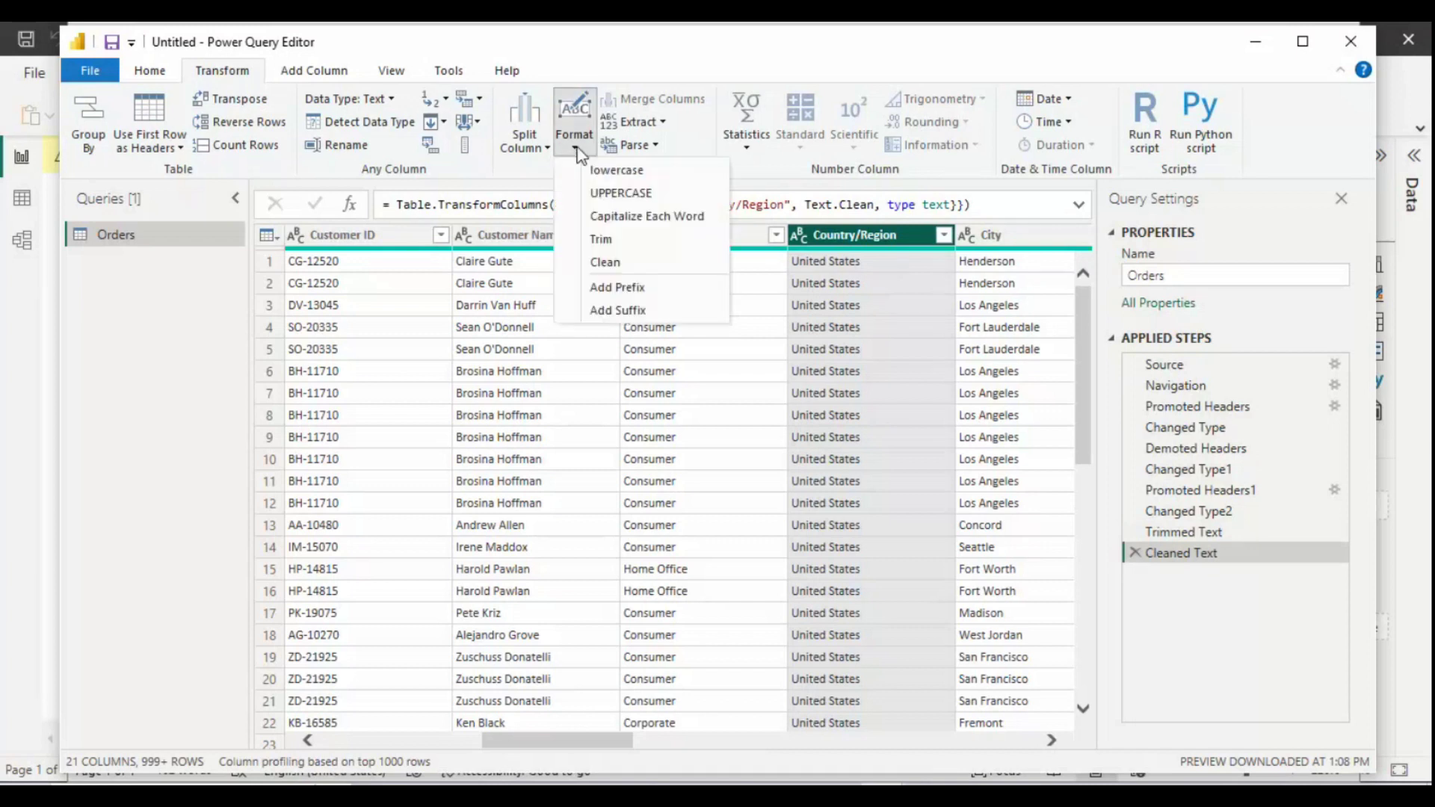
pyautogui.click(654, 218)
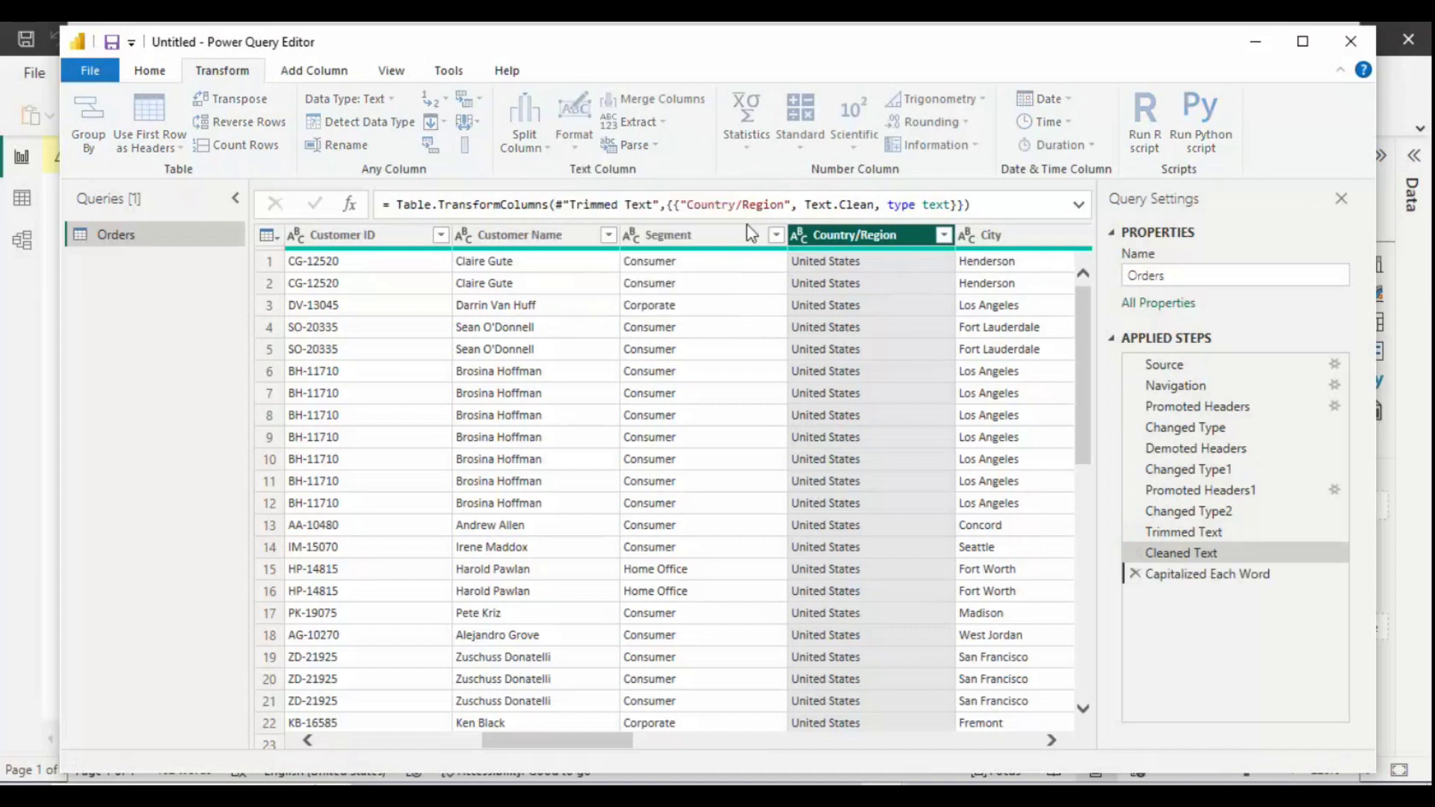
pyautogui.click(542, 152)
pyautogui.click(585, 146)
pyautogui.click(584, 147)
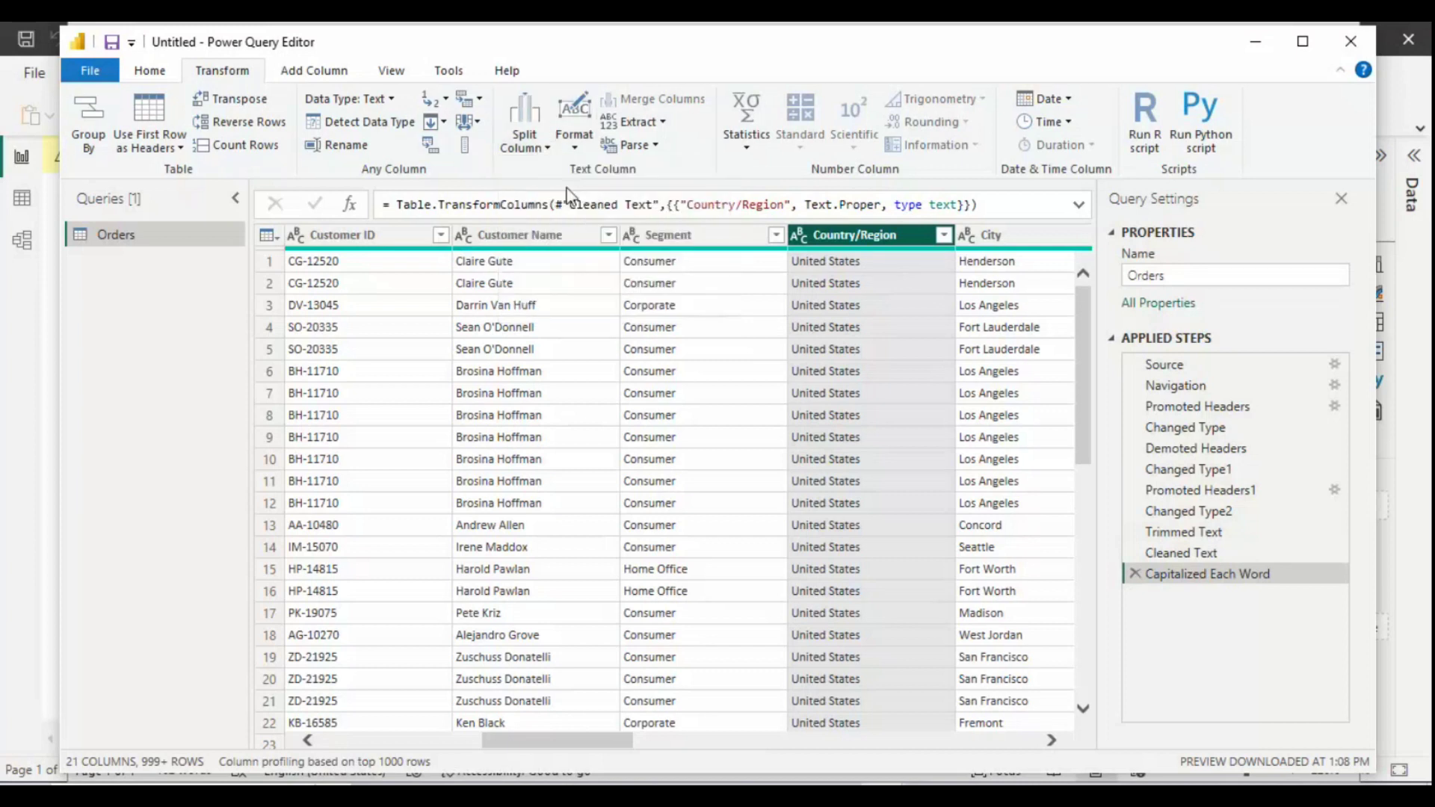
pyautogui.click(574, 141)
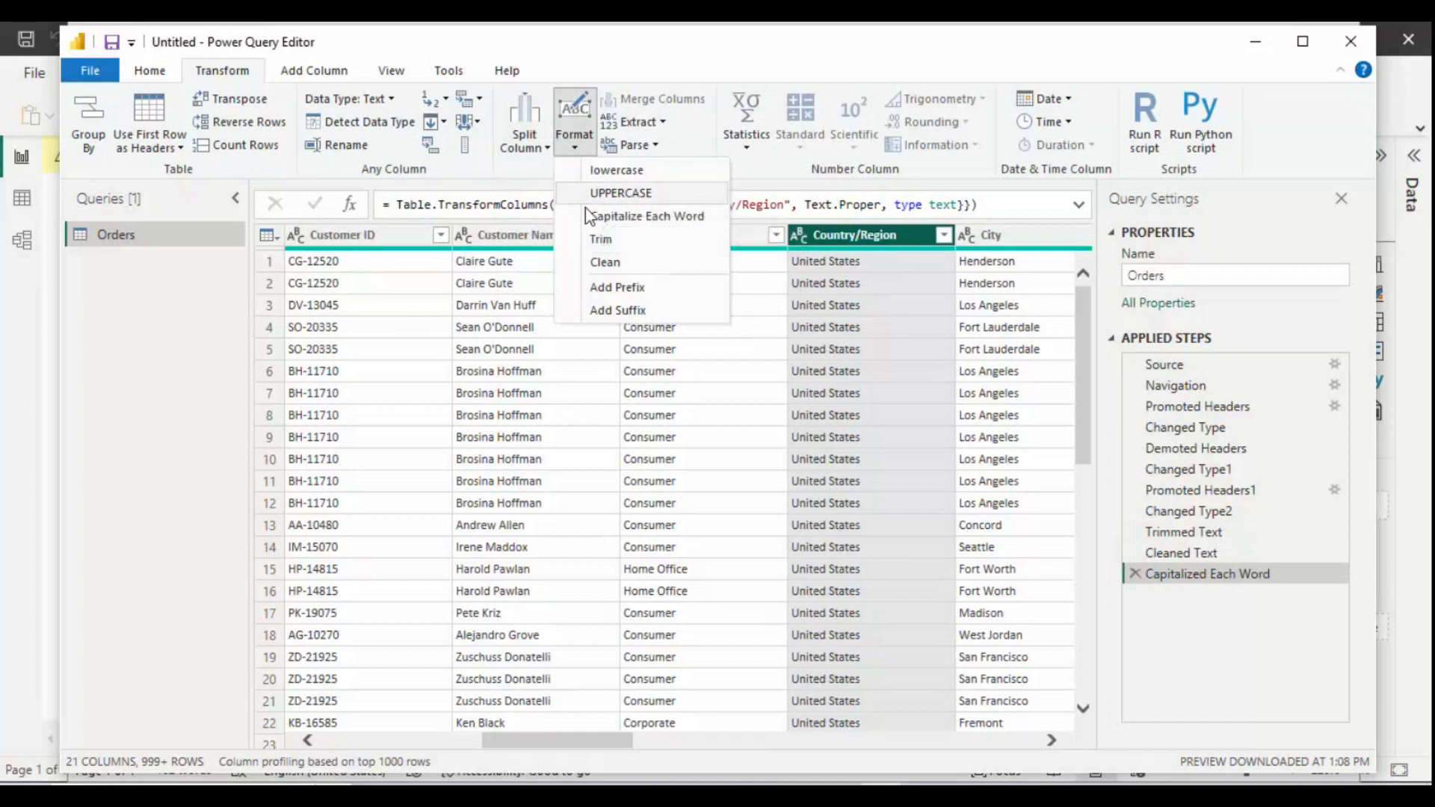
pyautogui.click(853, 379)
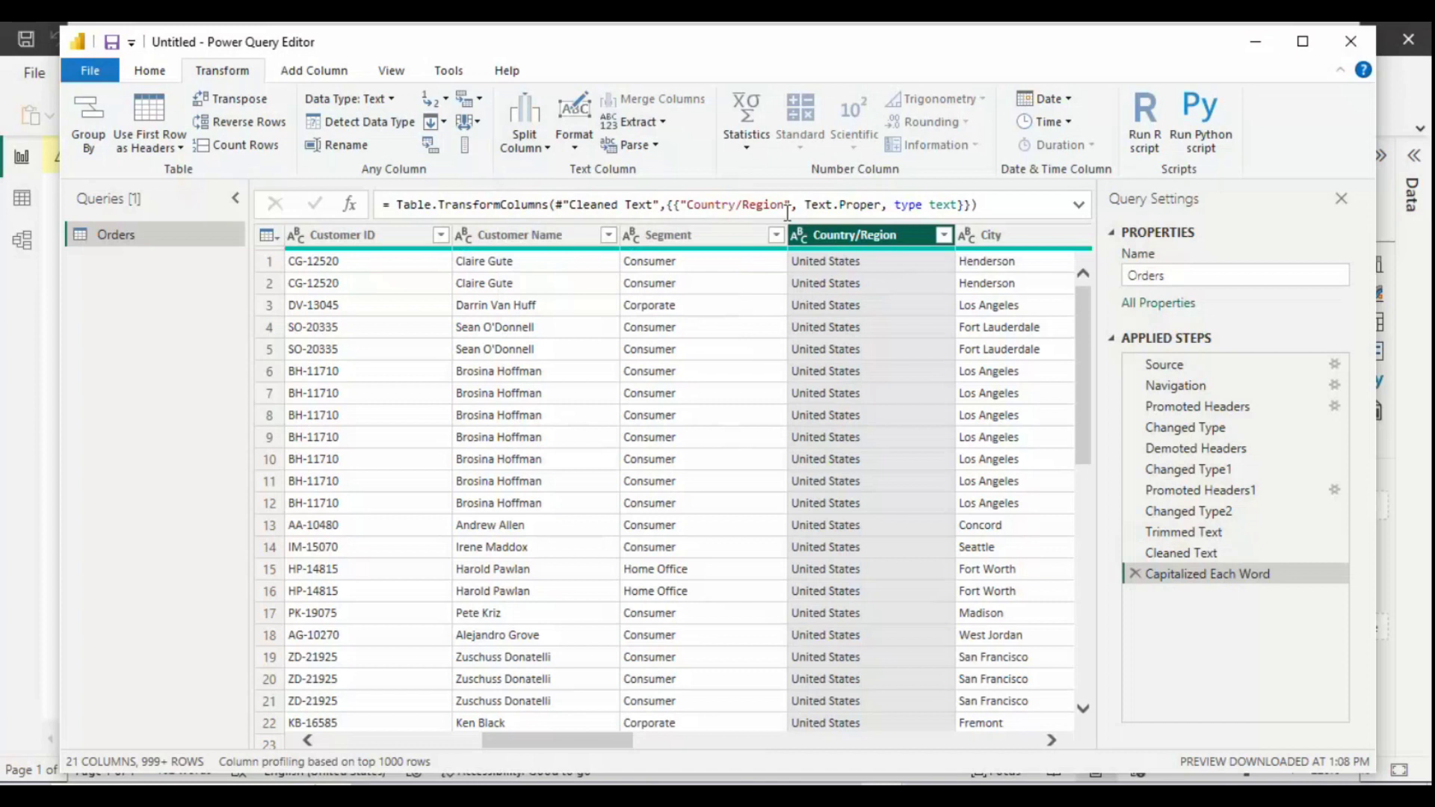
# Step: Try parsing the Country/Region column as XML, and delete the resulting applied step
pyautogui.click(650, 147)
pyautogui.click(646, 171)
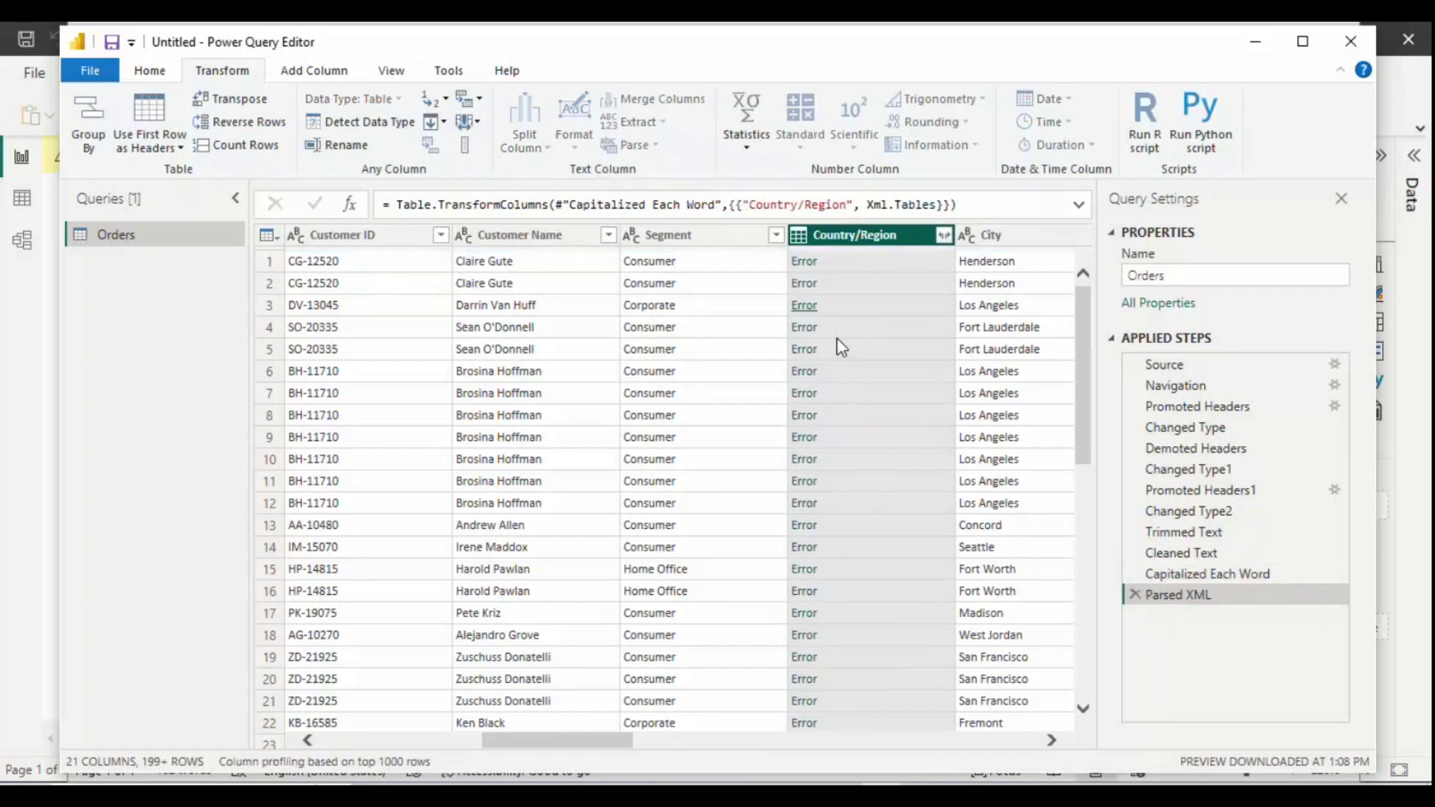
pyautogui.click(1135, 594)
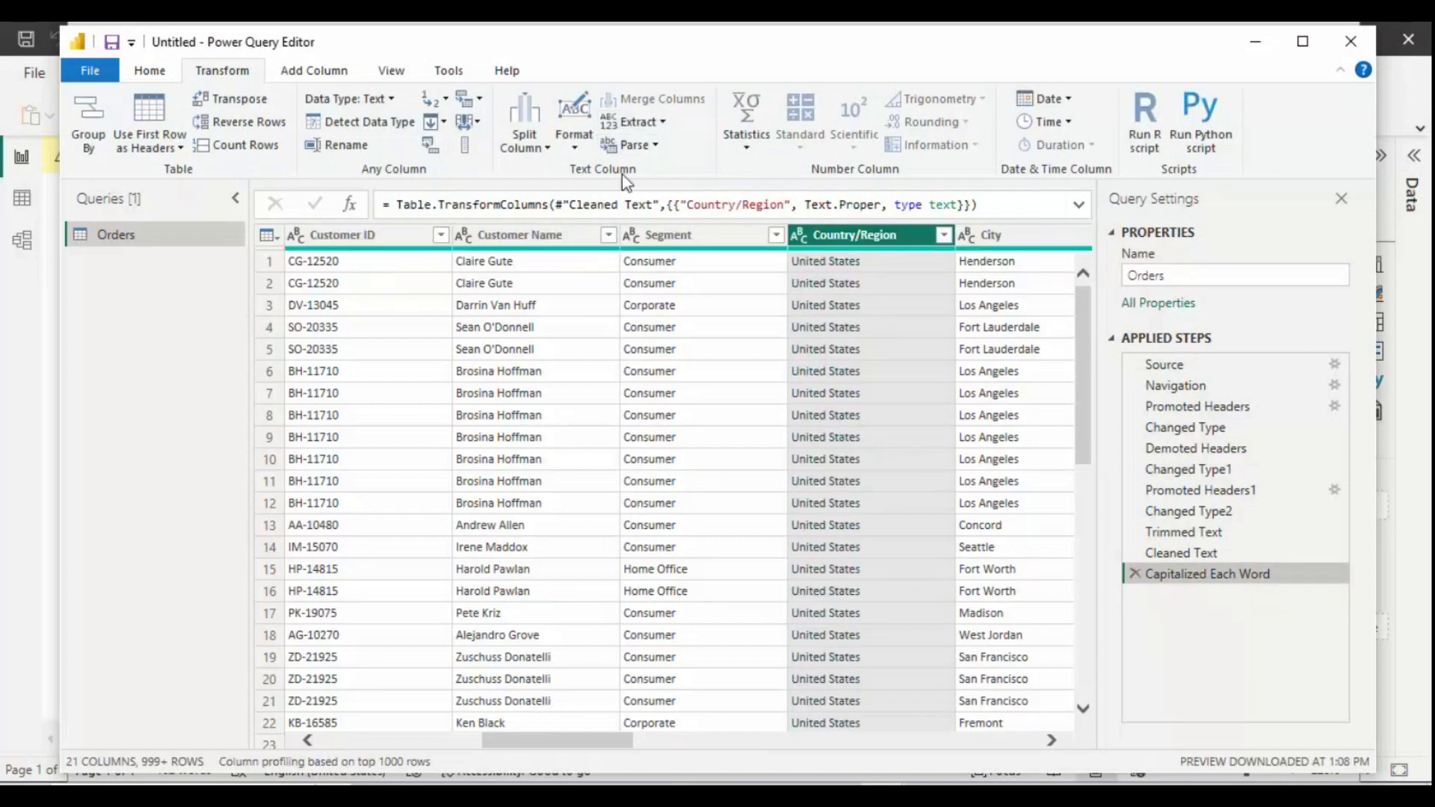
# Step: Calculate the Count Values statistic for the Country/Region column, and delete the resulting applied step
pyautogui.click(737, 401)
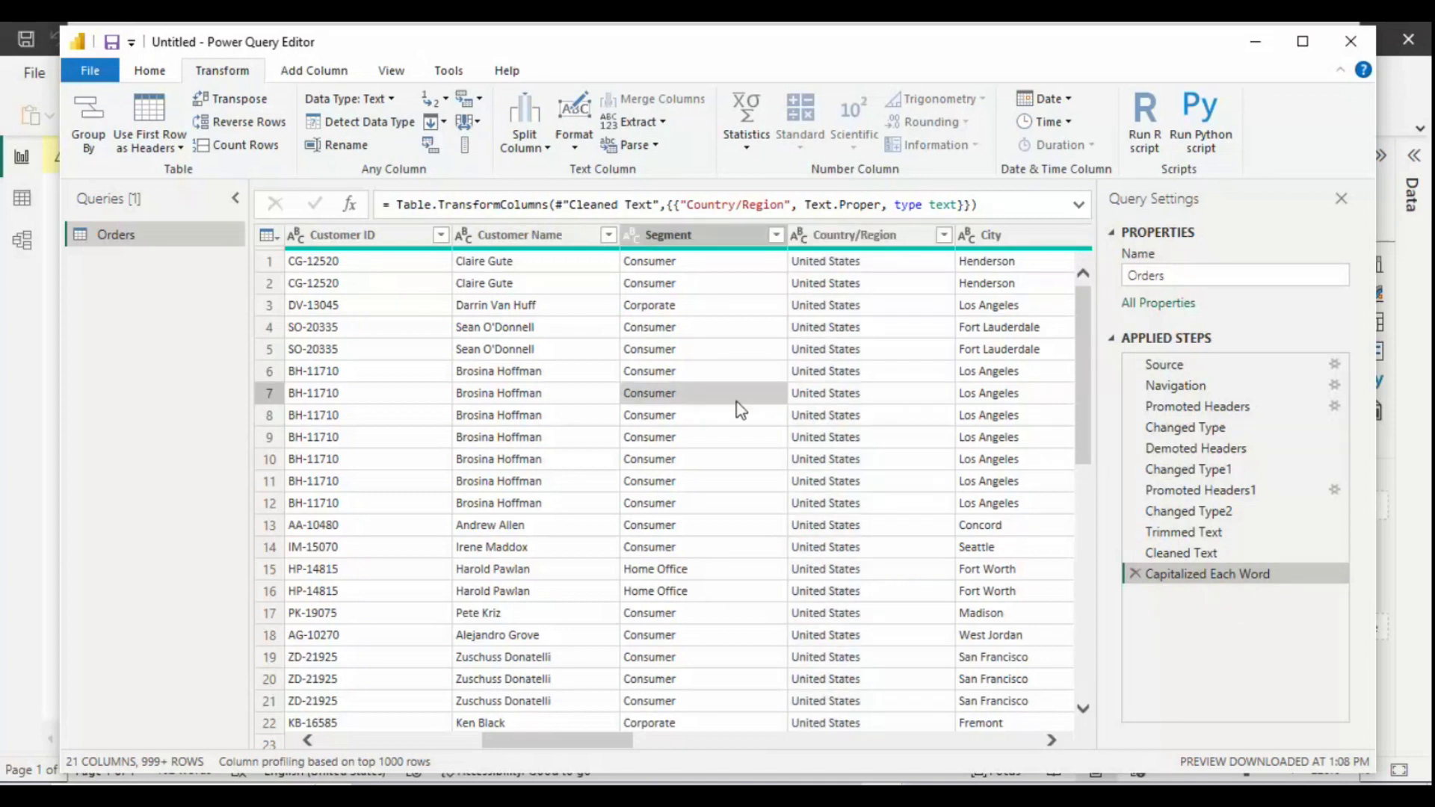
pyautogui.click(755, 237)
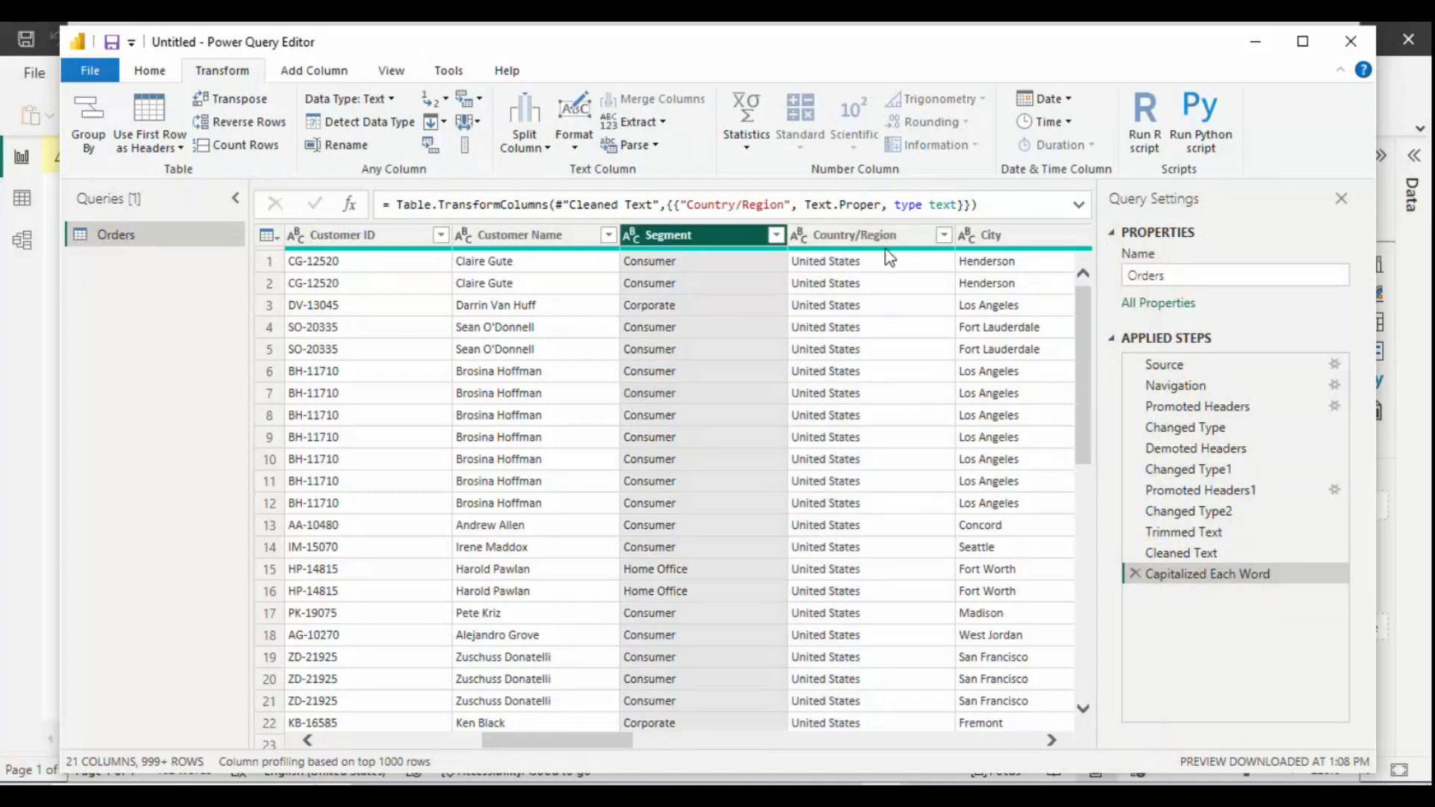
pyautogui.click(882, 237)
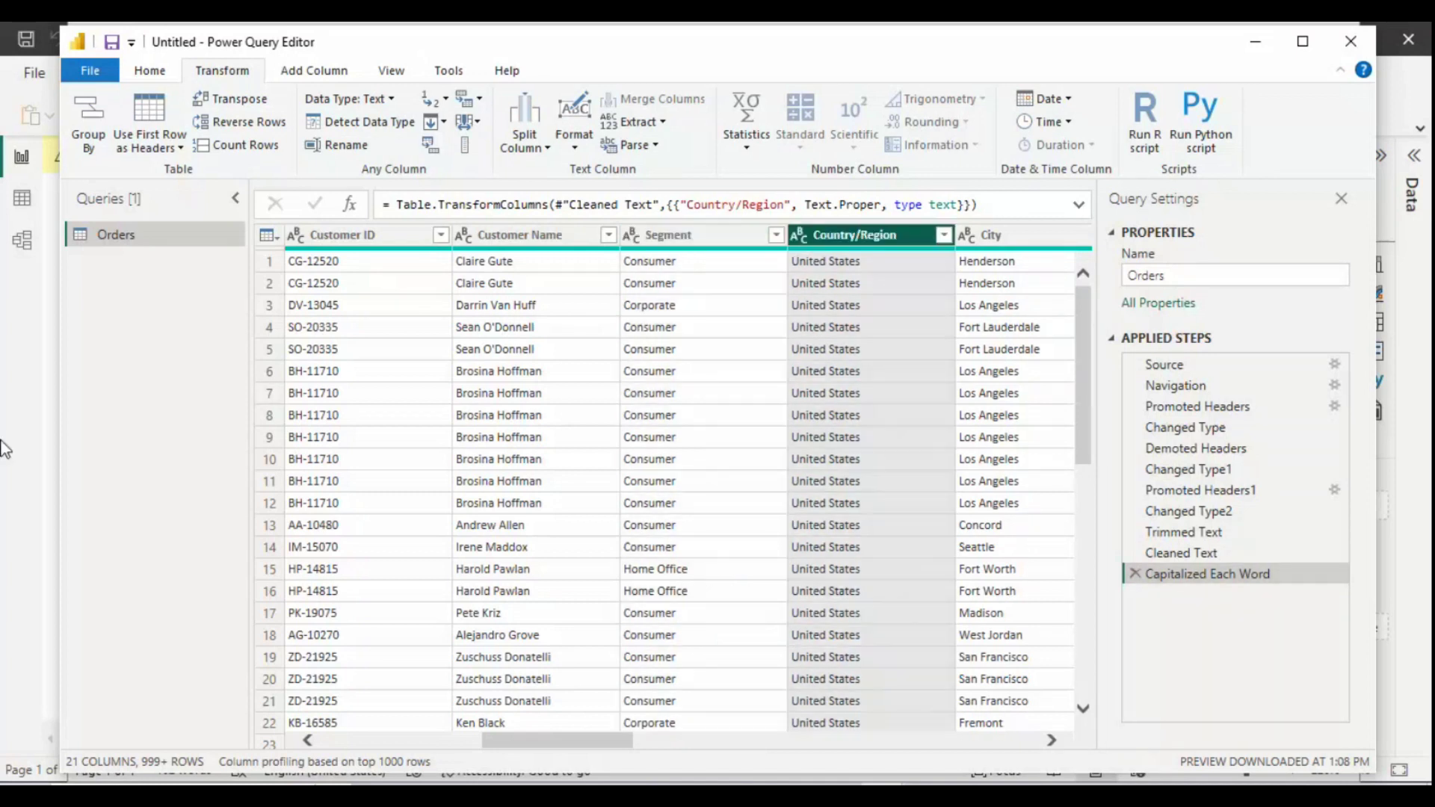
pyautogui.click(729, 243)
pyautogui.click(813, 237)
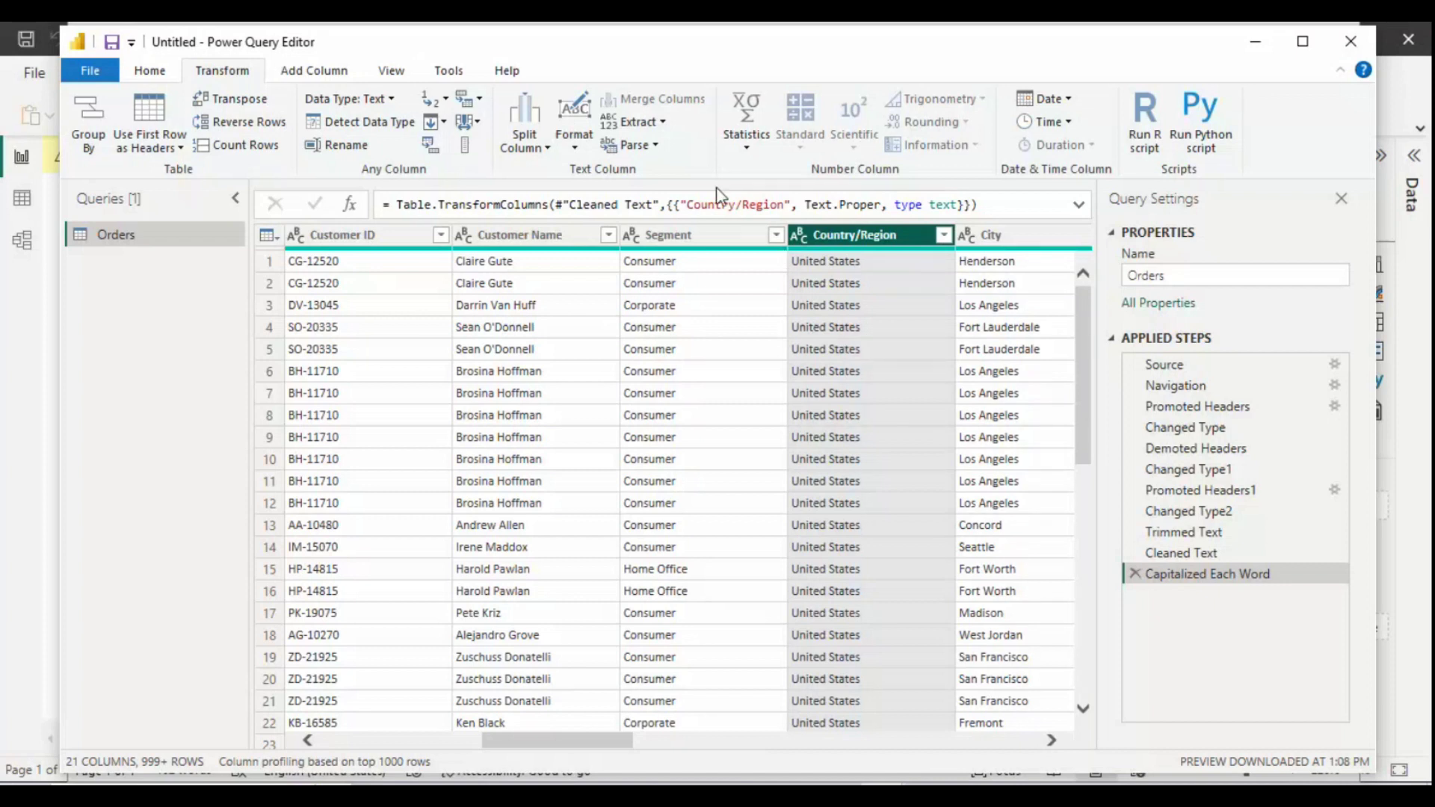
pyautogui.click(766, 149)
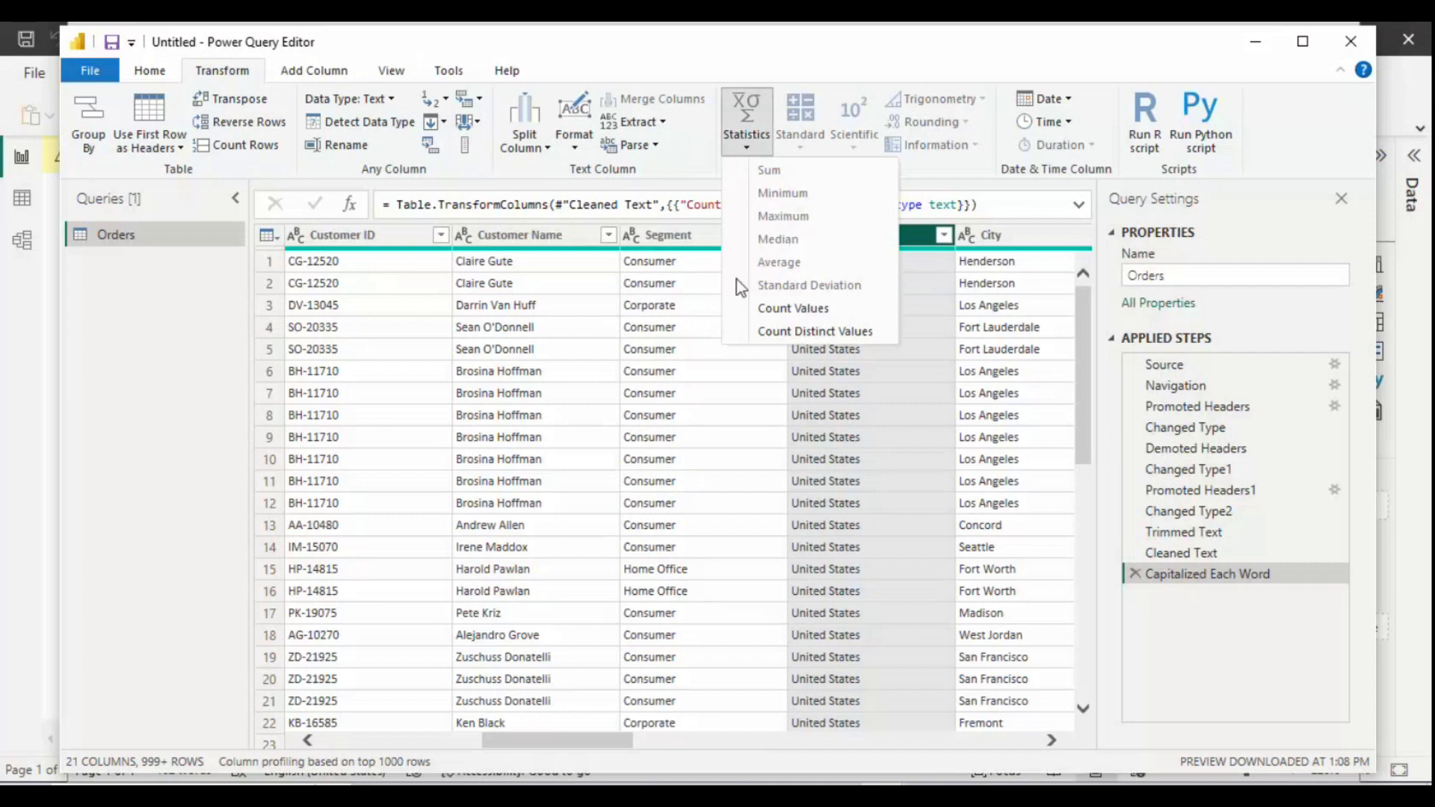
pyautogui.click(759, 307)
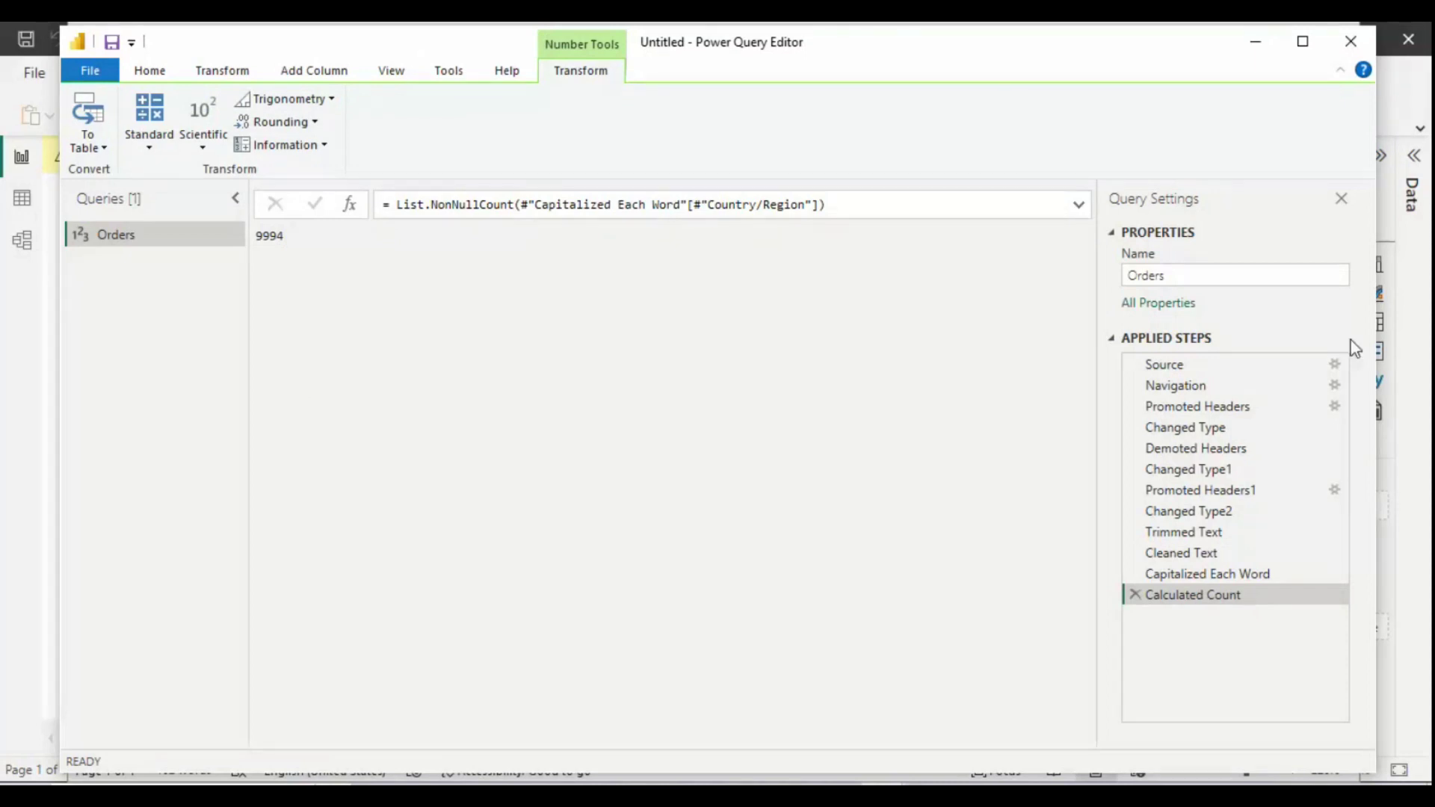
pyautogui.click(1136, 595)
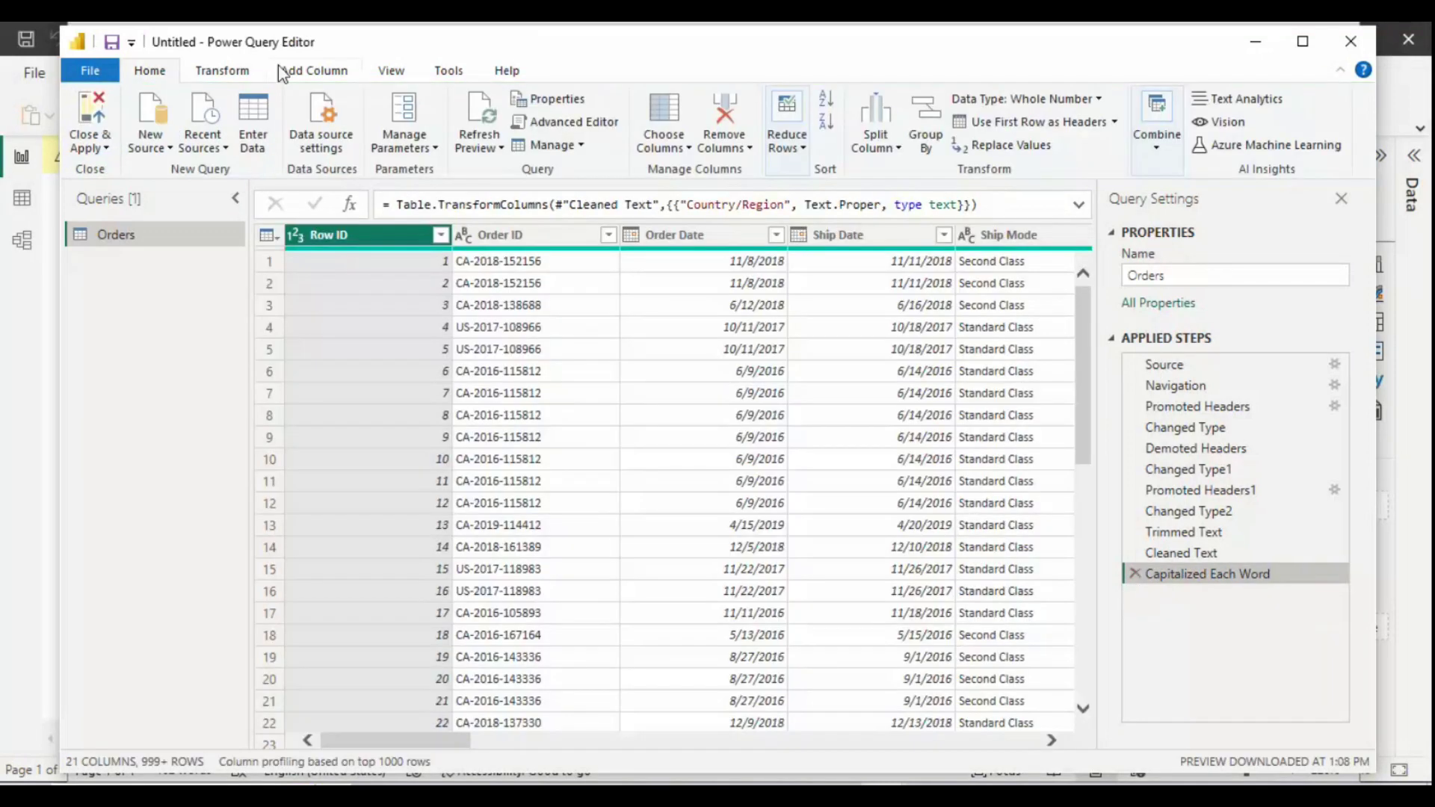
# Step: Review the Statistics operations available for the numeric Row ID column
pyautogui.click(222, 70)
pyautogui.click(799, 144)
pyautogui.click(800, 145)
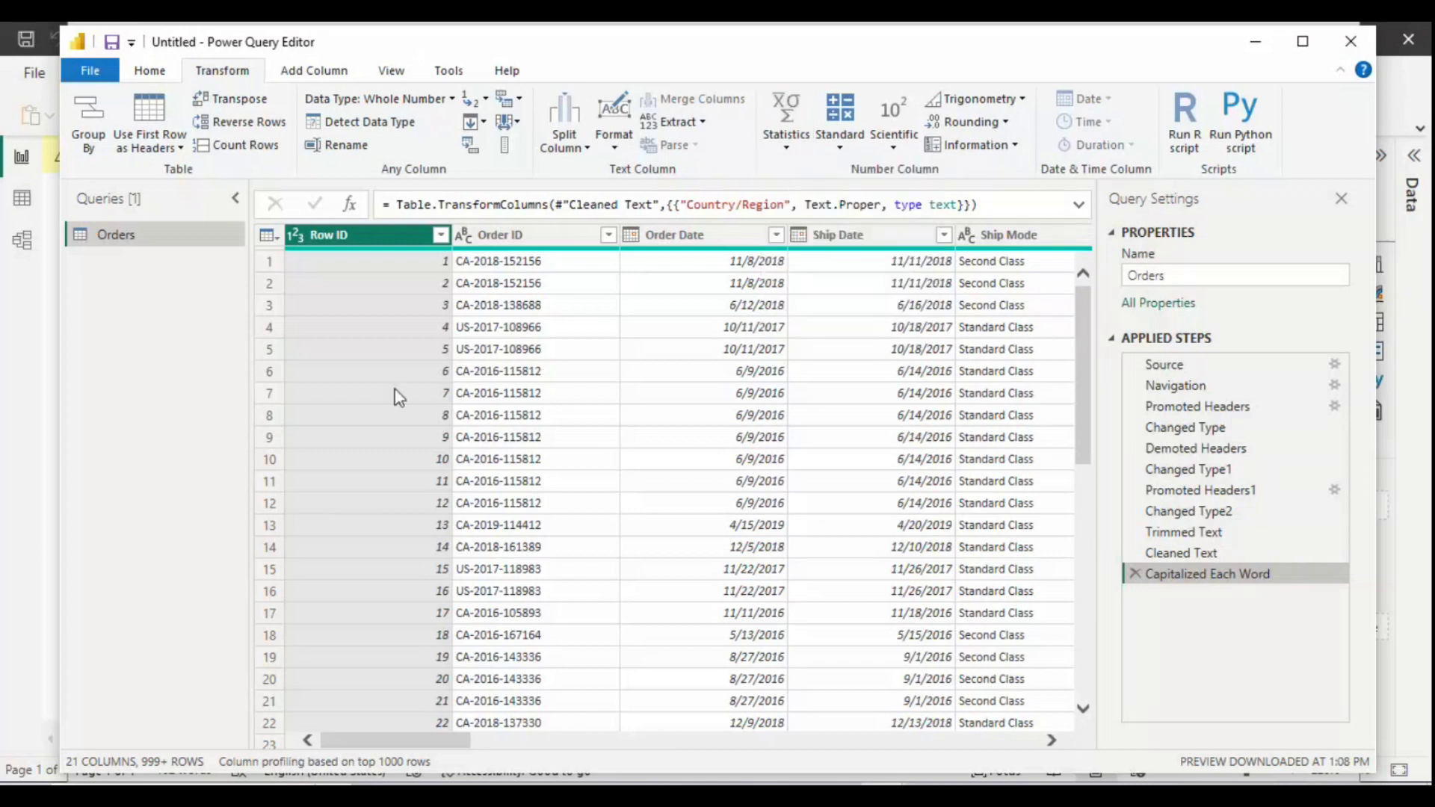
pyautogui.doubleClick(333, 241)
pyautogui.click(419, 266)
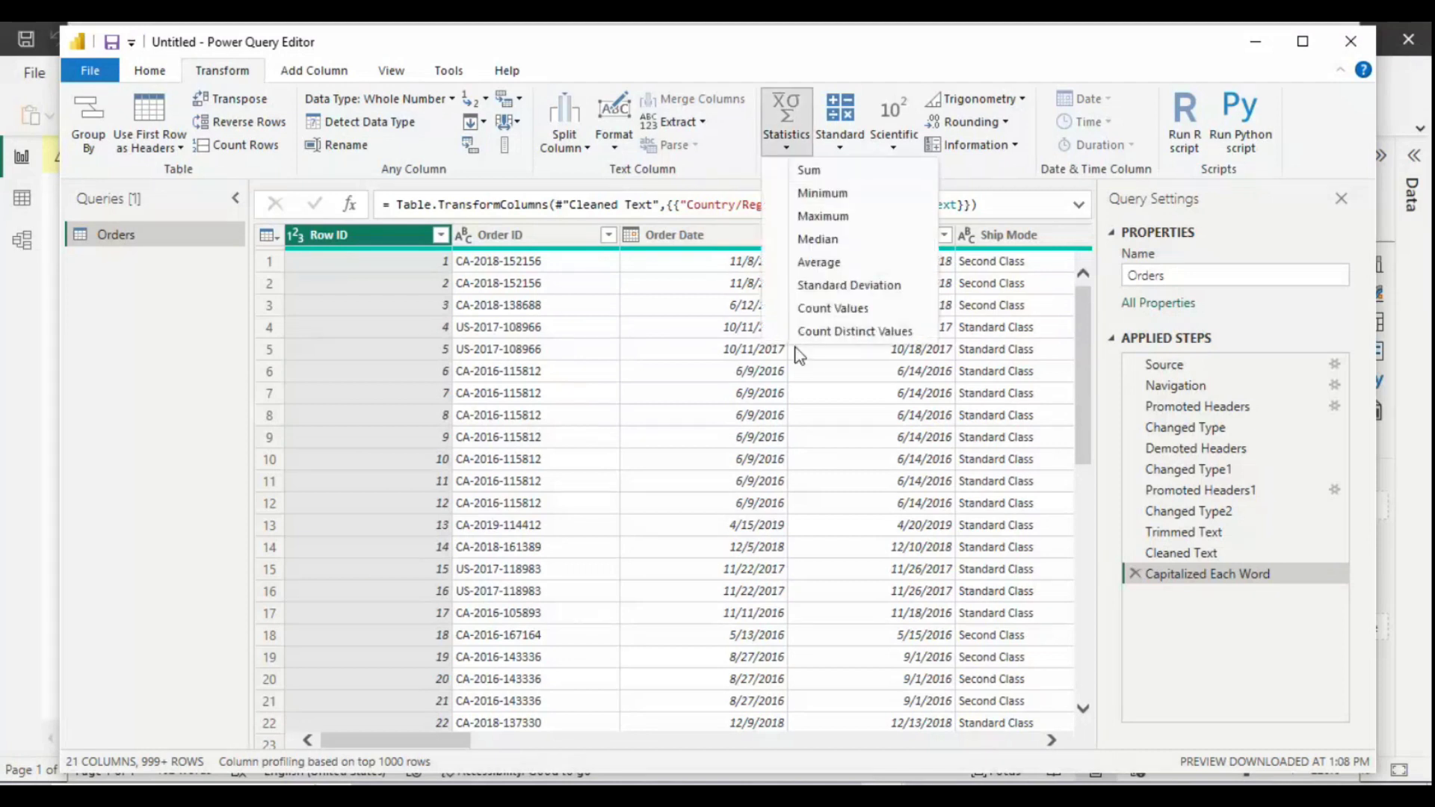
pyautogui.click(692, 102)
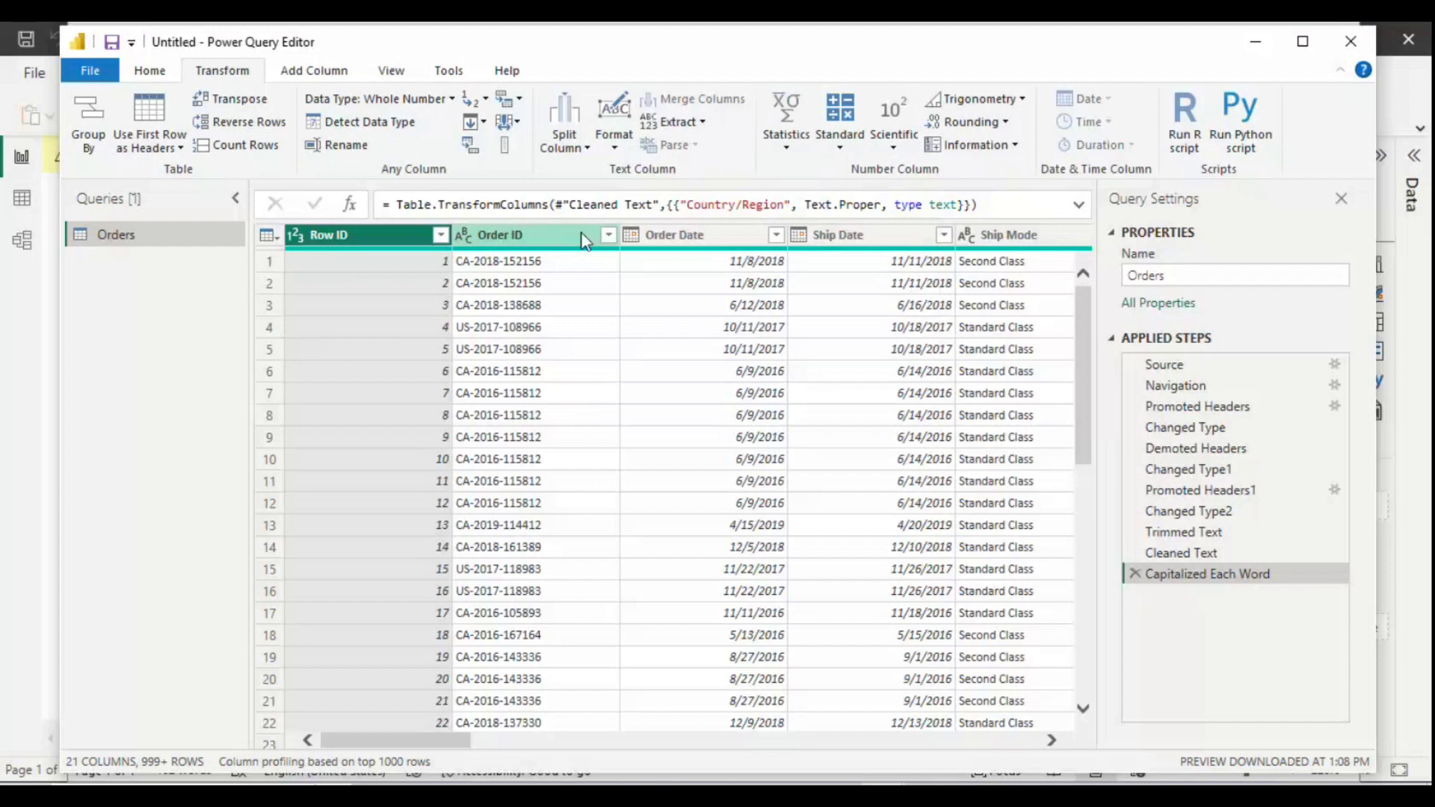
# Step: Review which Statistics operations are offered for the text column Order ID
pyautogui.click(581, 235)
pyautogui.click(746, 146)
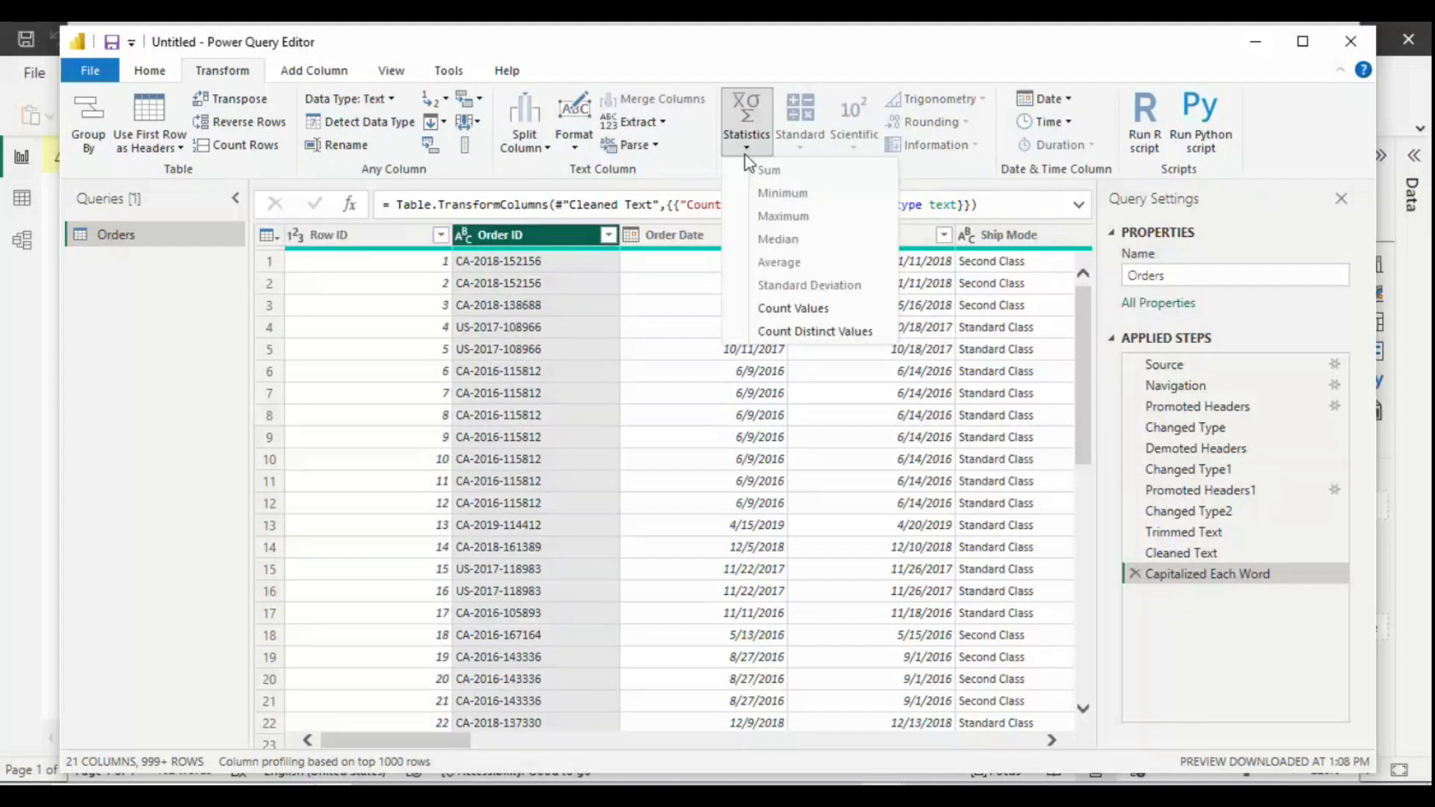
pyautogui.click(762, 150)
pyautogui.click(765, 149)
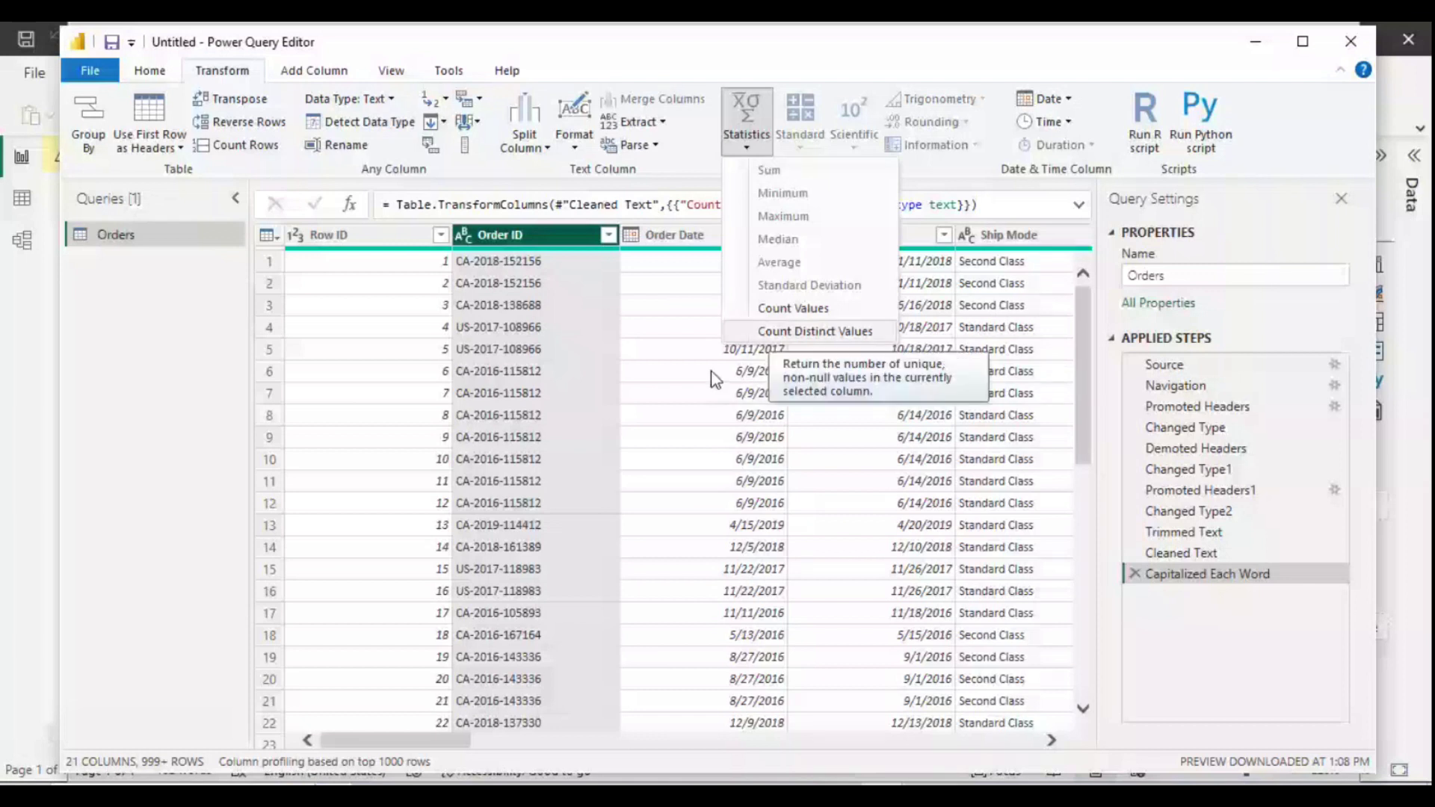
pyautogui.press('Escape')
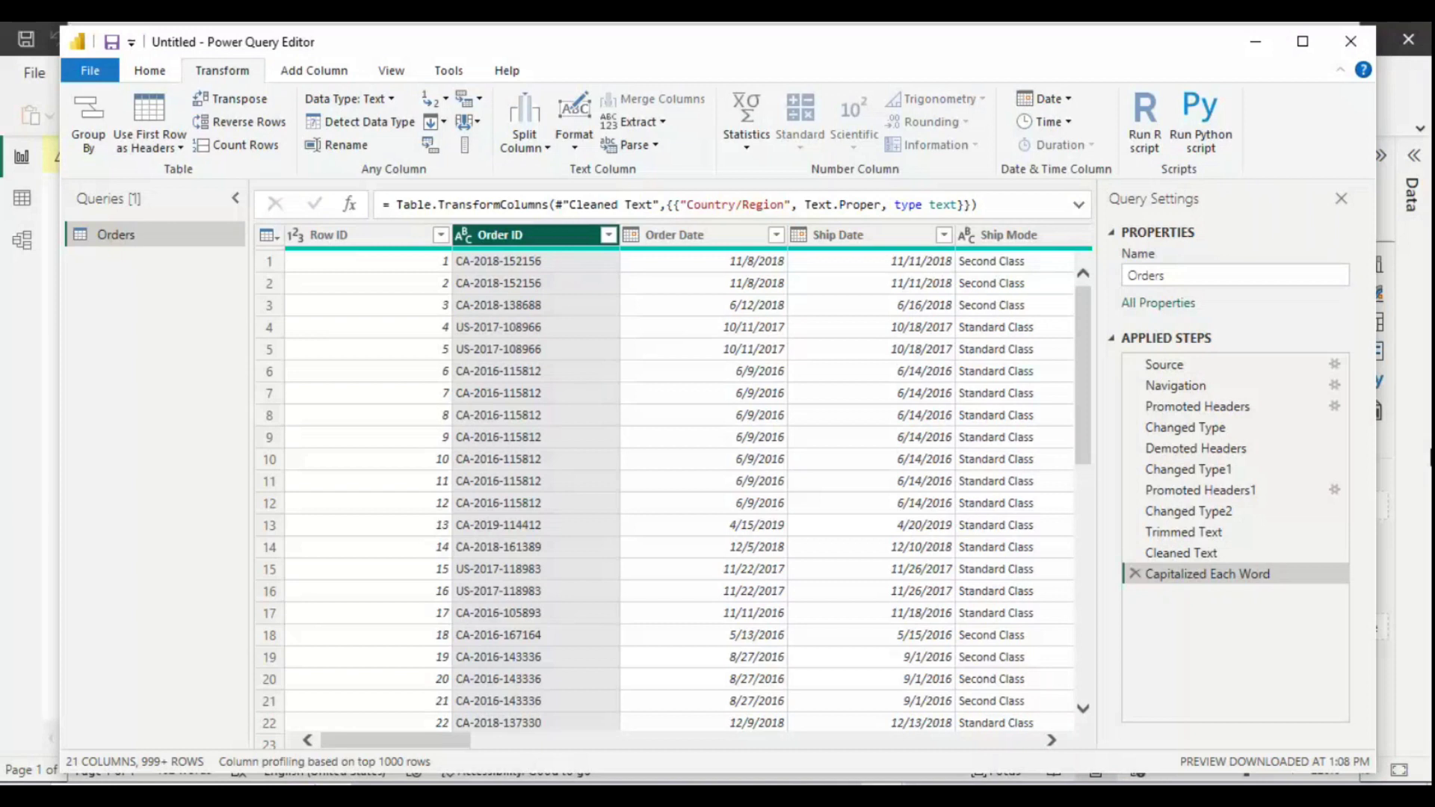
# Step: Examine the Parse formats and the Date transformations offered for the Order ID column
pyautogui.click(634, 145)
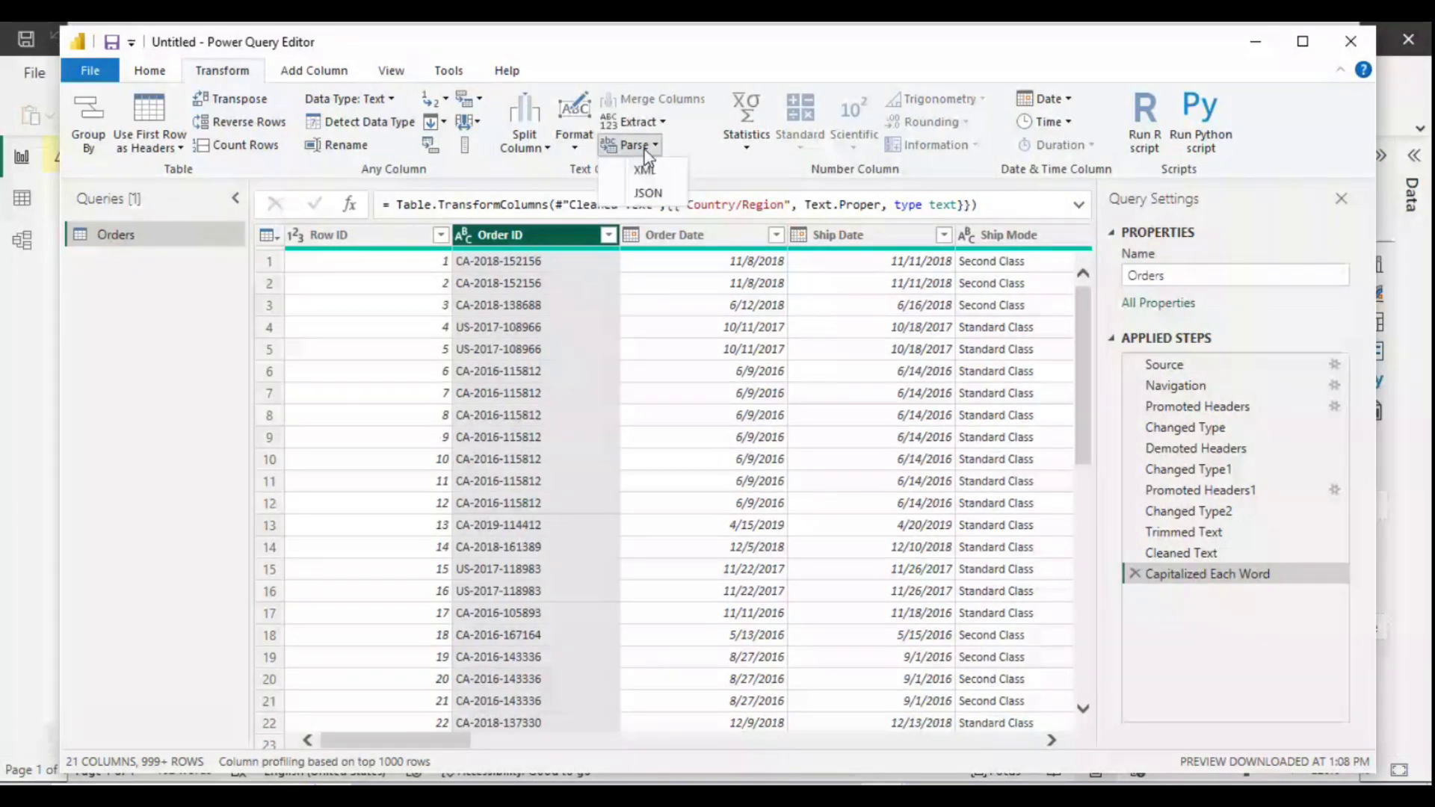
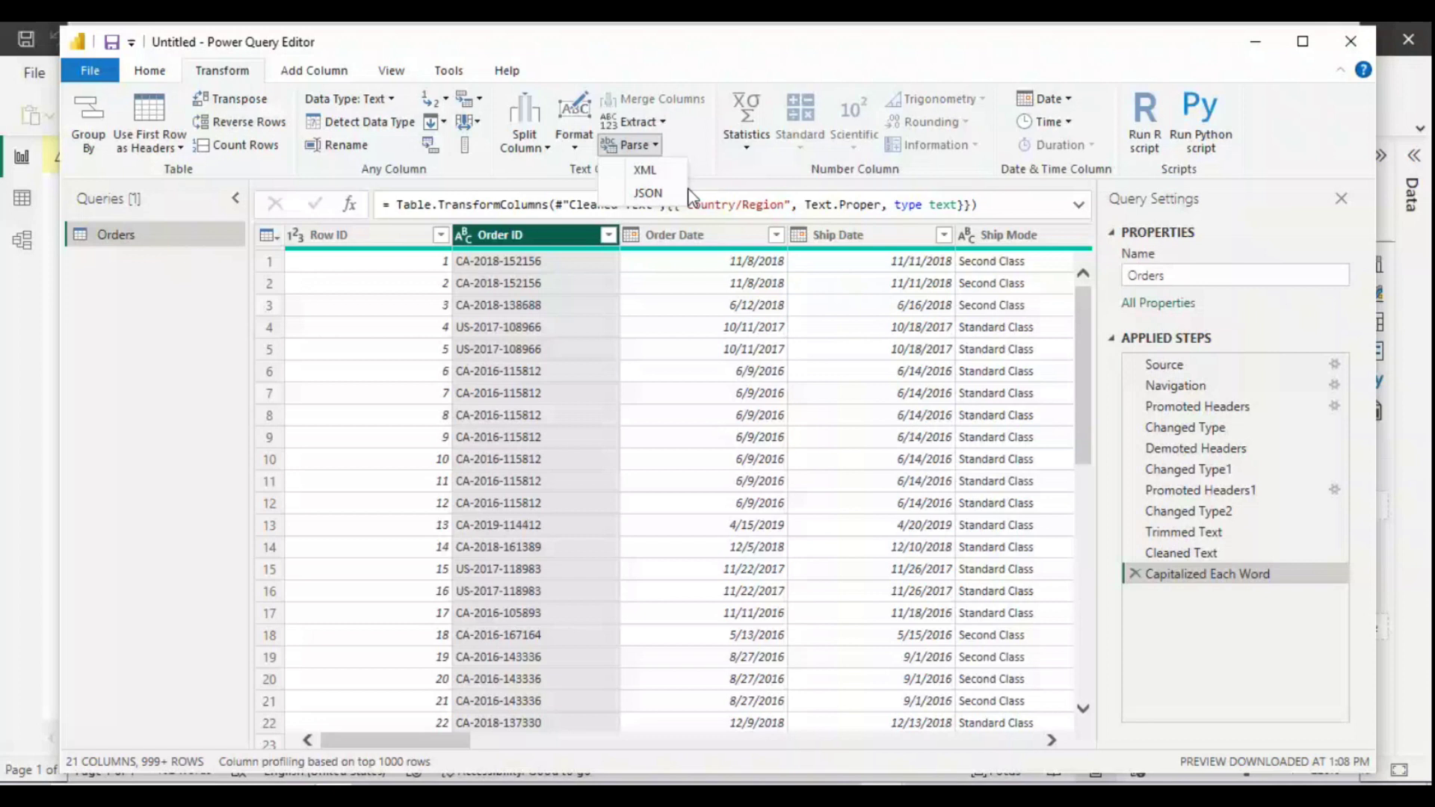
pyautogui.click(922, 322)
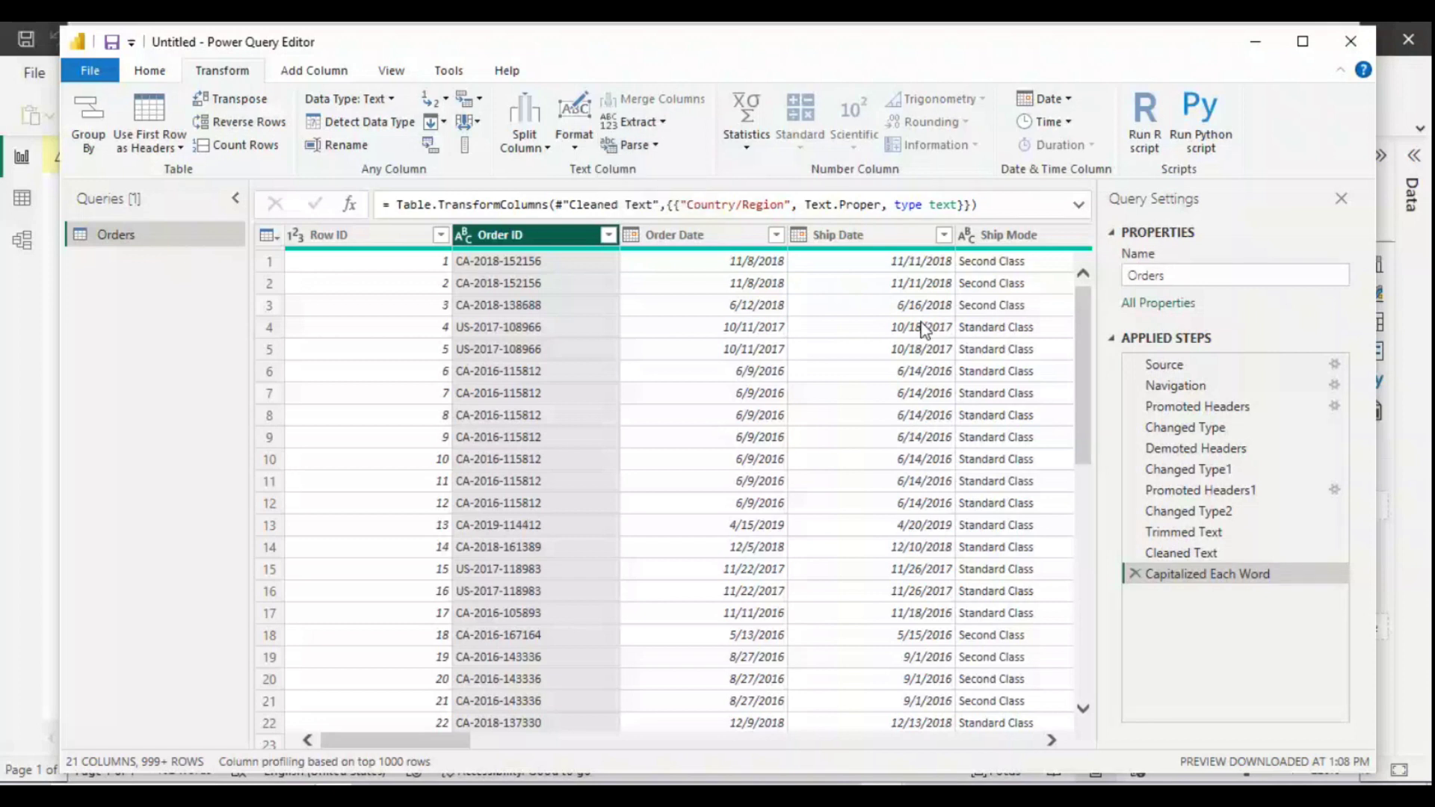
pyautogui.click(1053, 99)
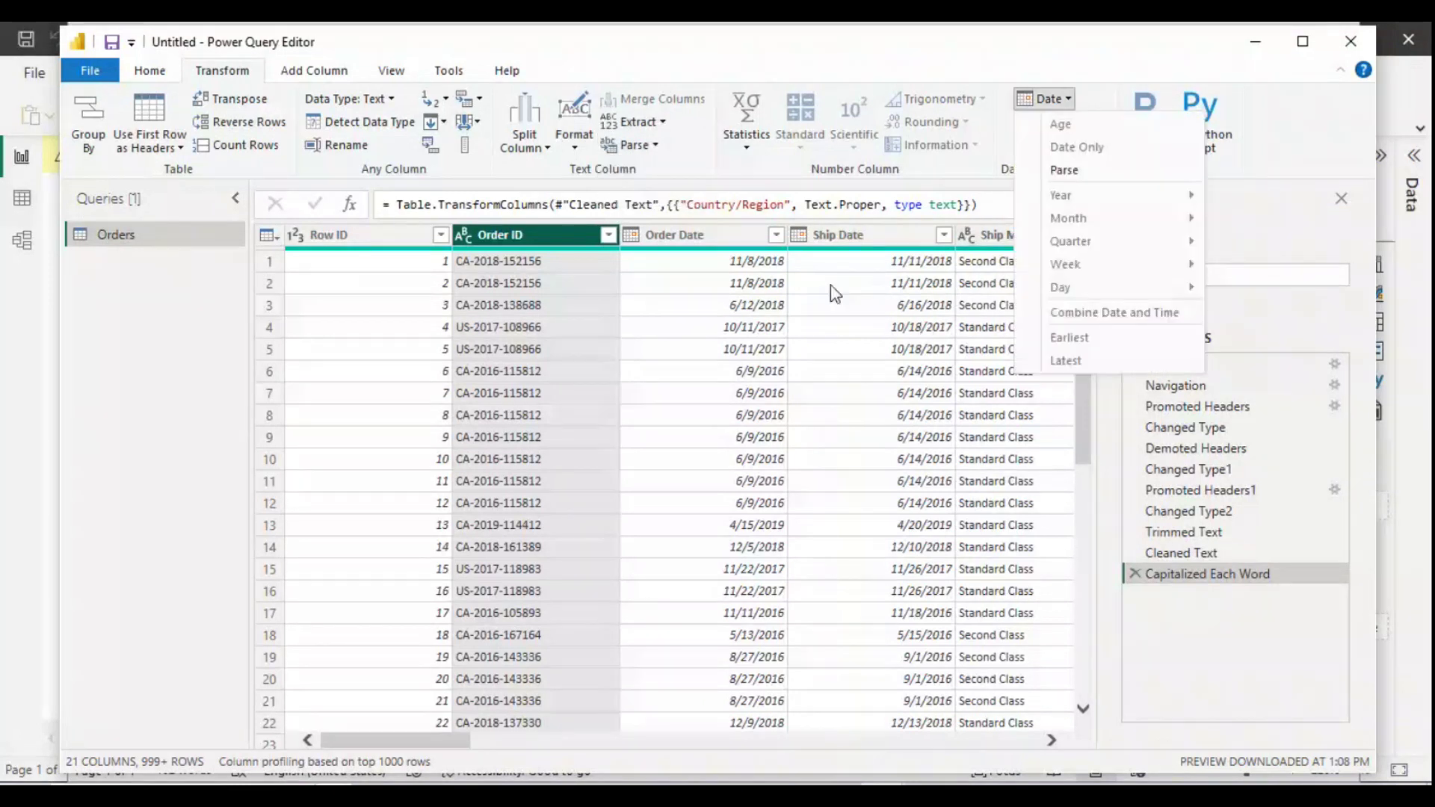
pyautogui.hotkey('alt', 'Tab')
pyautogui.hotkey('alt', 'Tab')
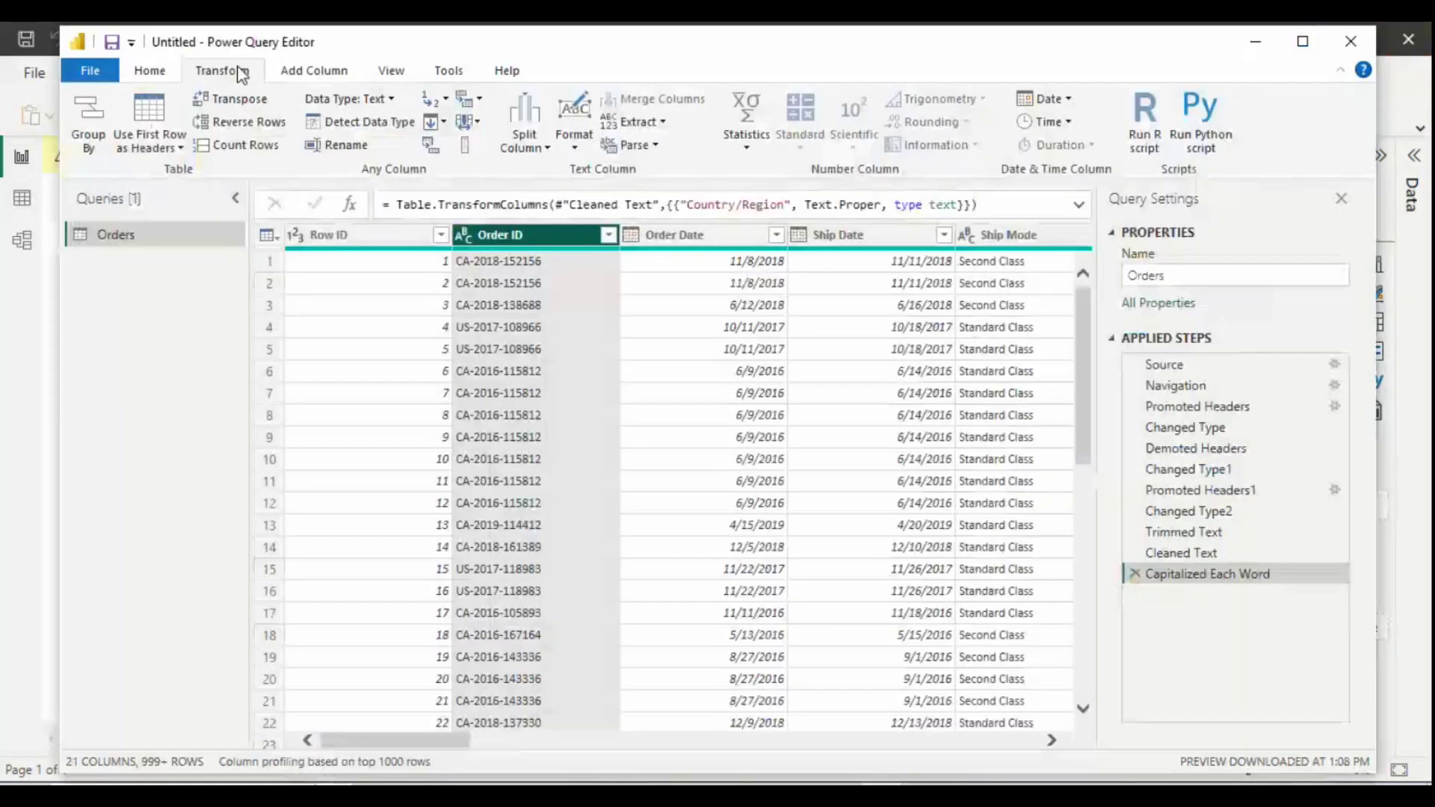
# Step: Start a new column from examples based on the selected Order ID column, entering "ca" as the sample value for row 1
pyautogui.scroll(-1, 241, 75)
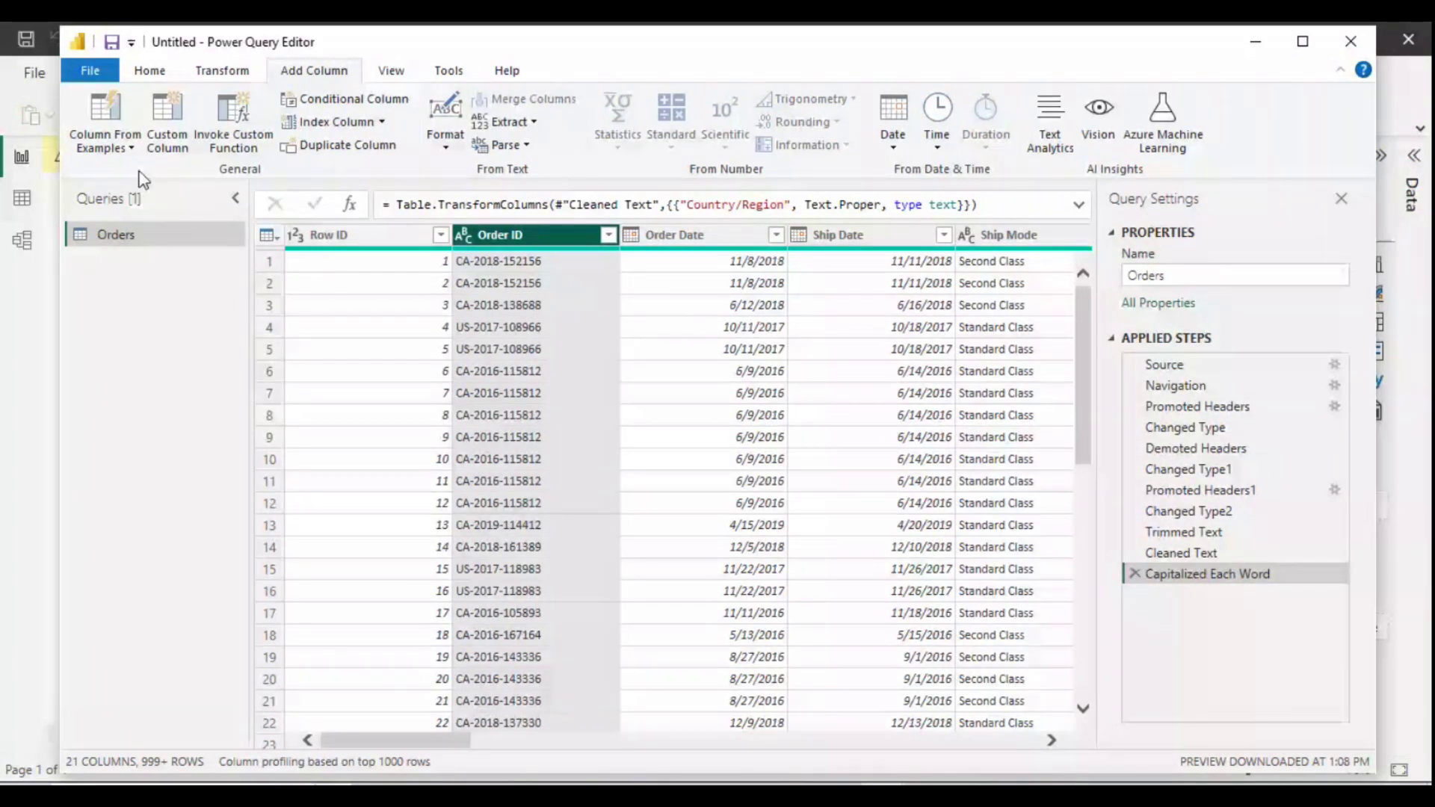
pyautogui.click(104, 147)
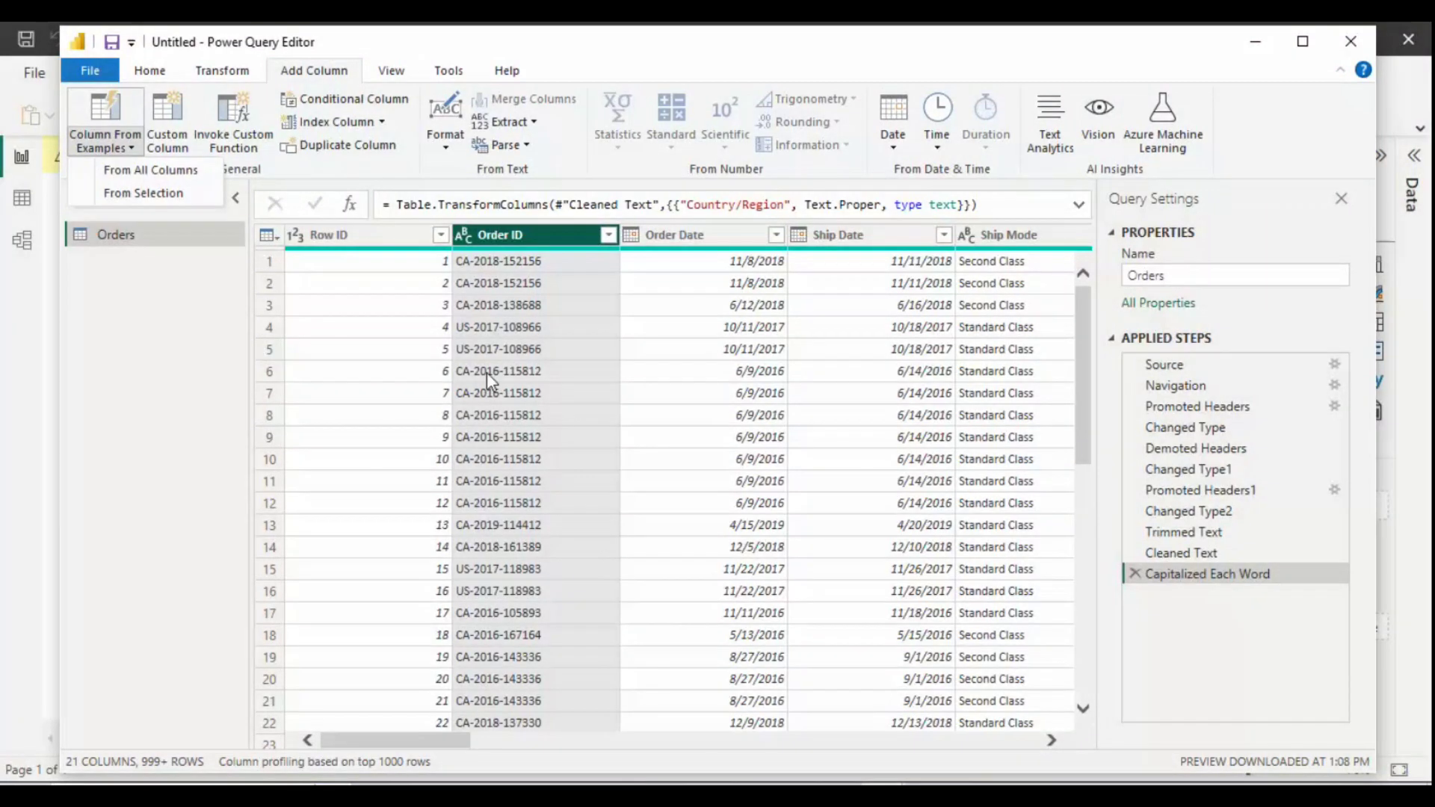
pyautogui.click(20, 172)
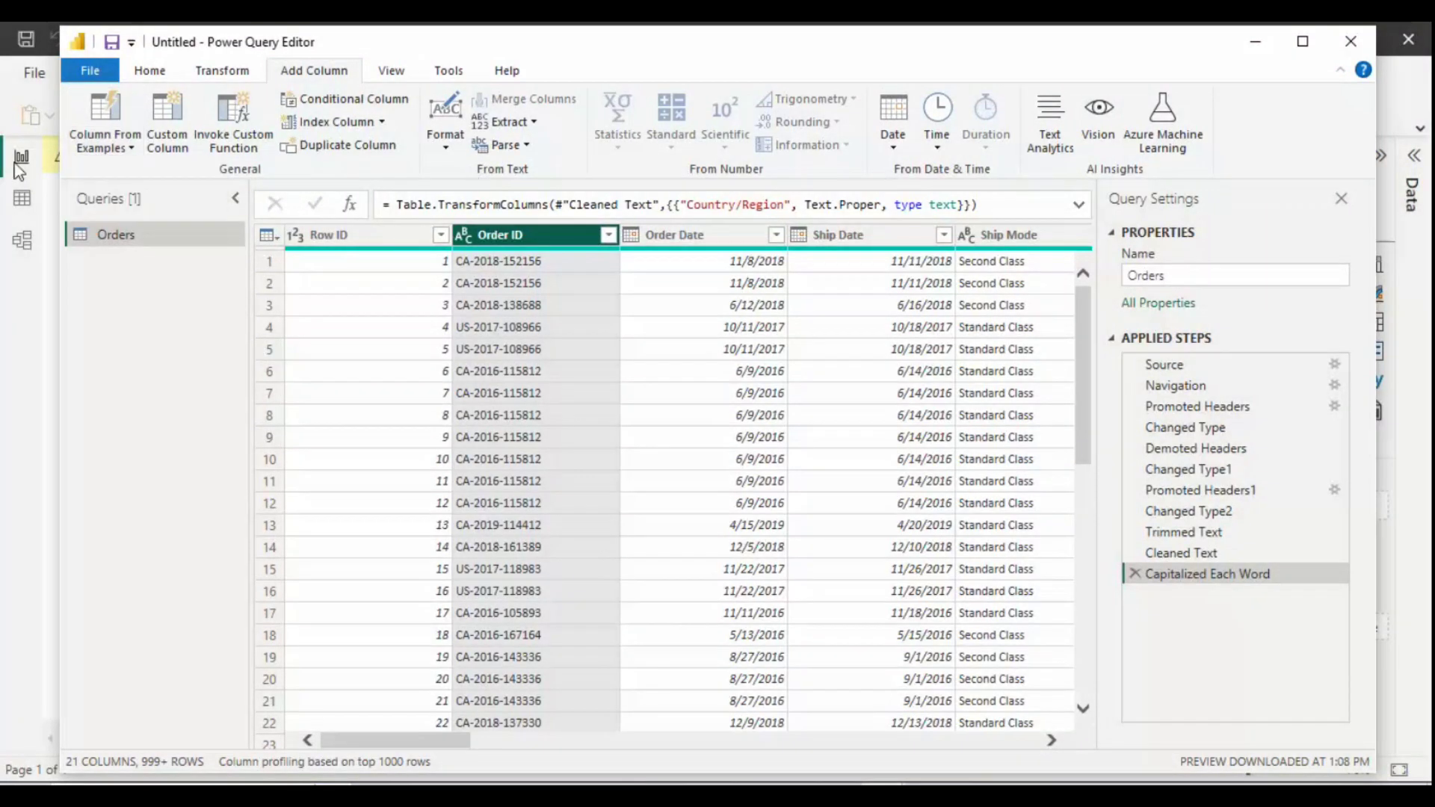
pyautogui.click(104, 142)
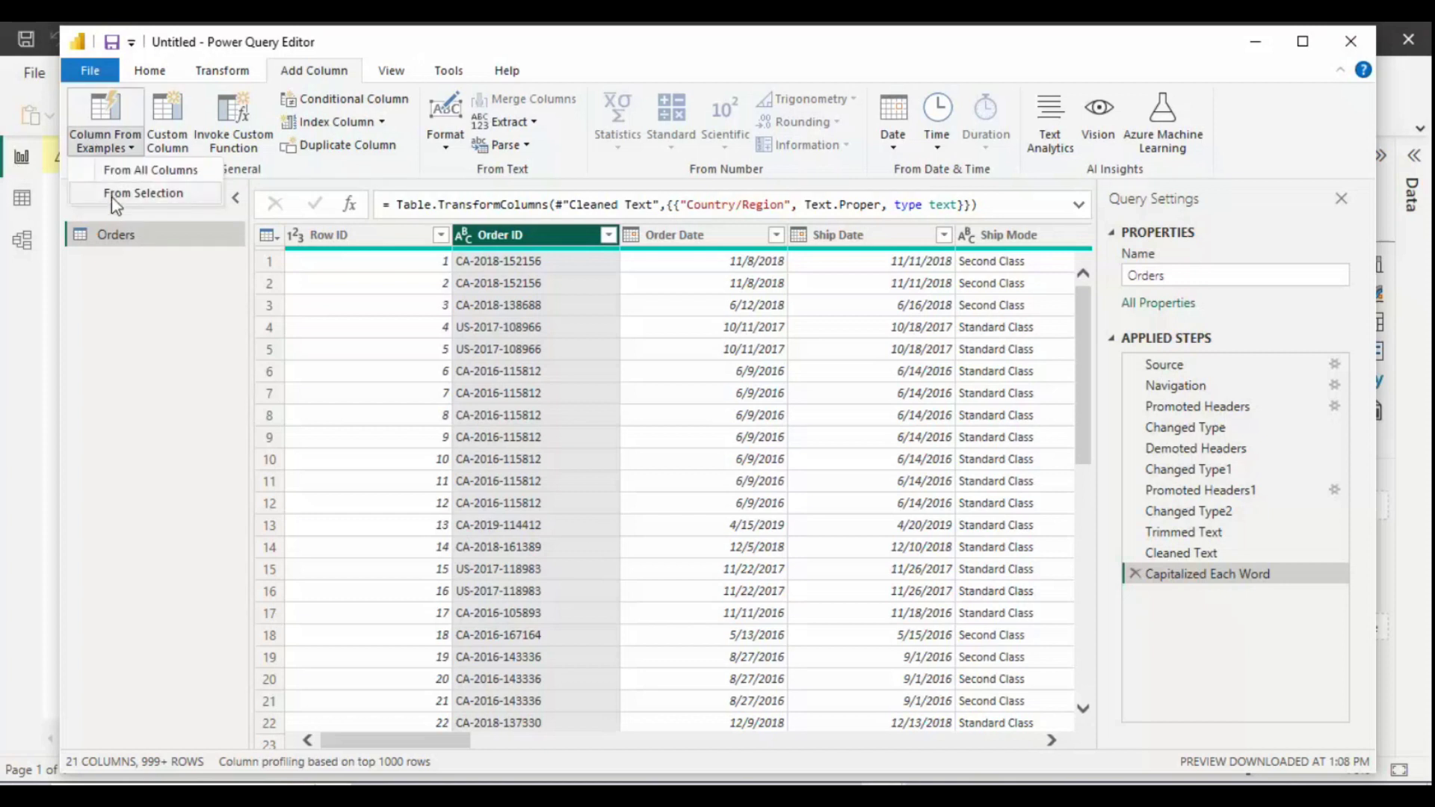
pyautogui.click(111, 193)
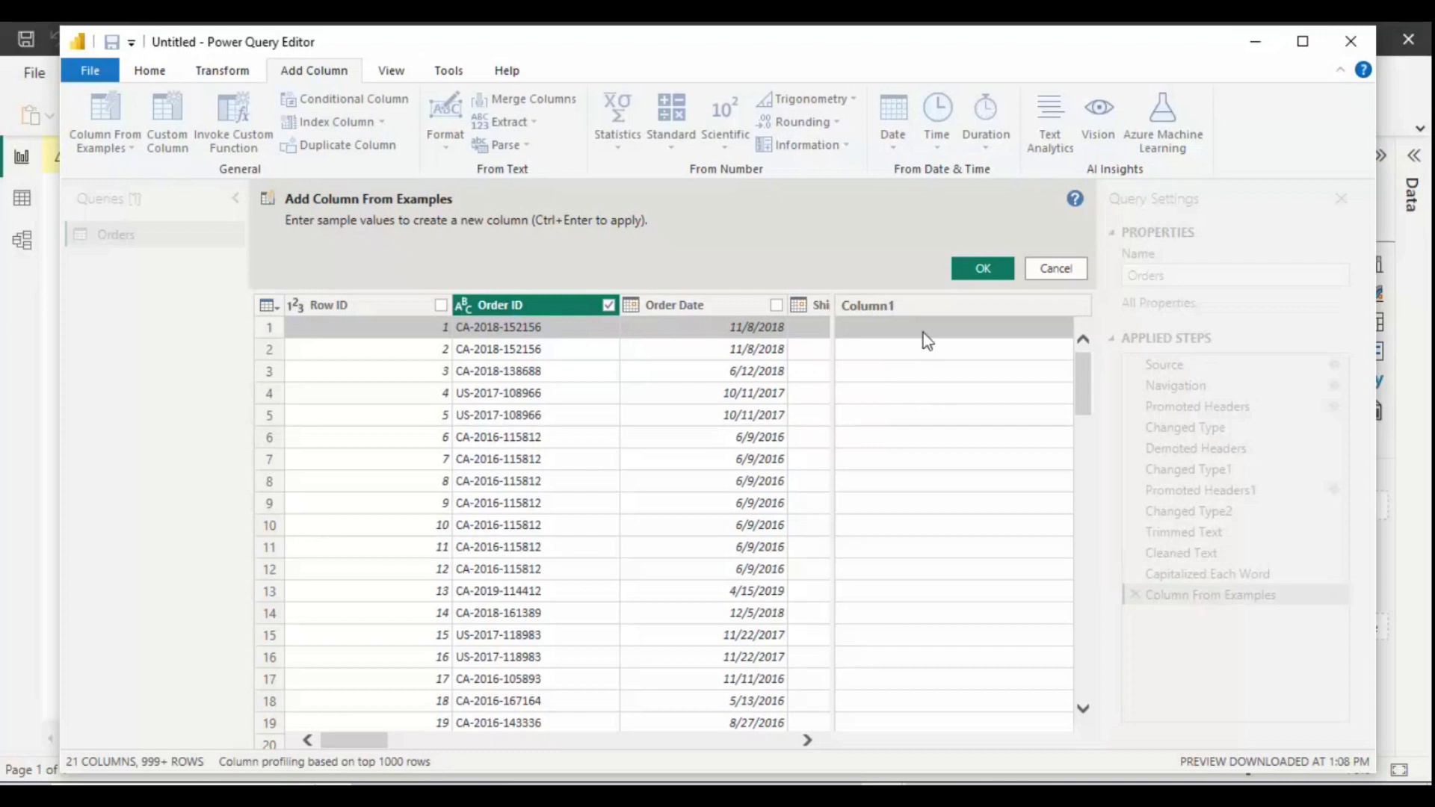
pyautogui.click(923, 329)
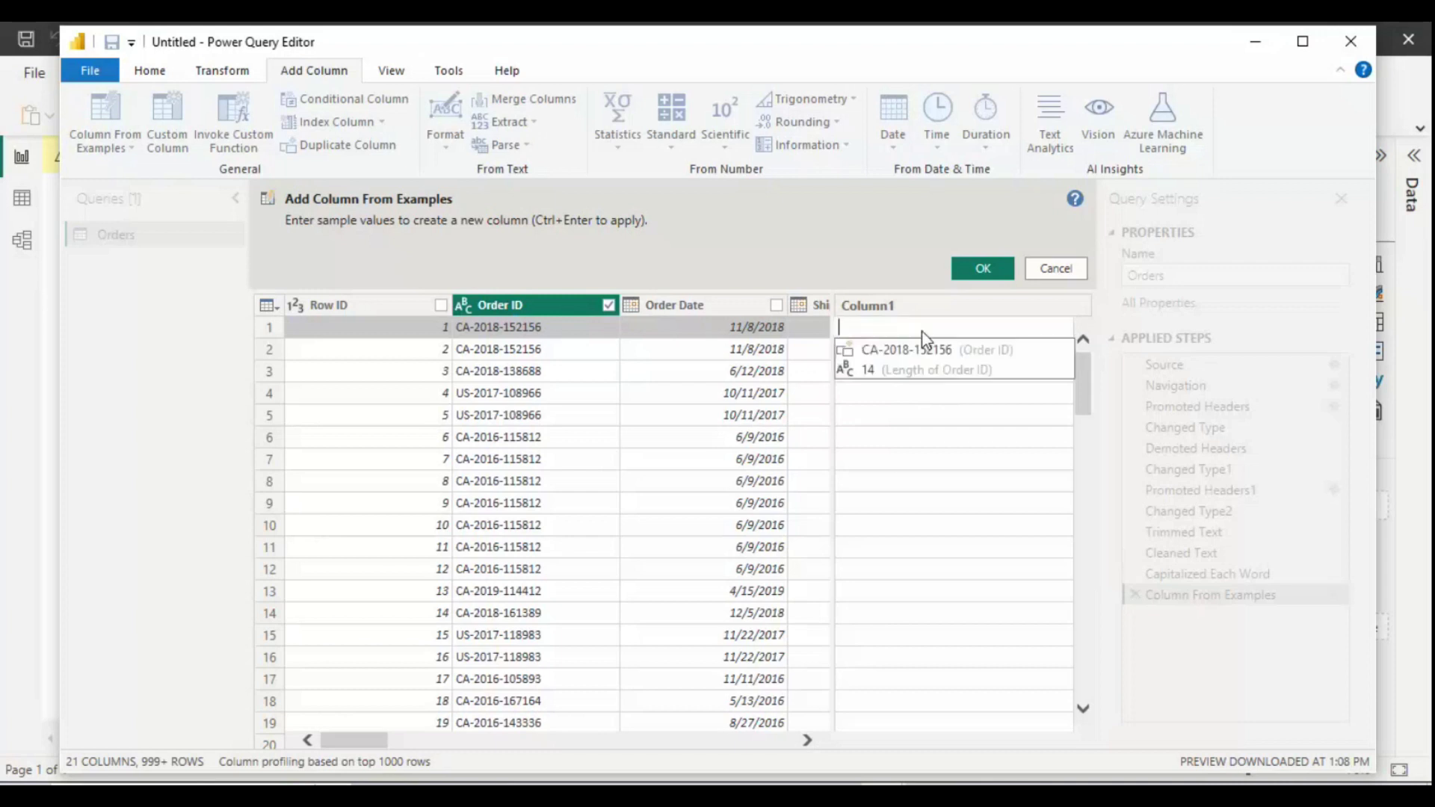
pyautogui.write('c')
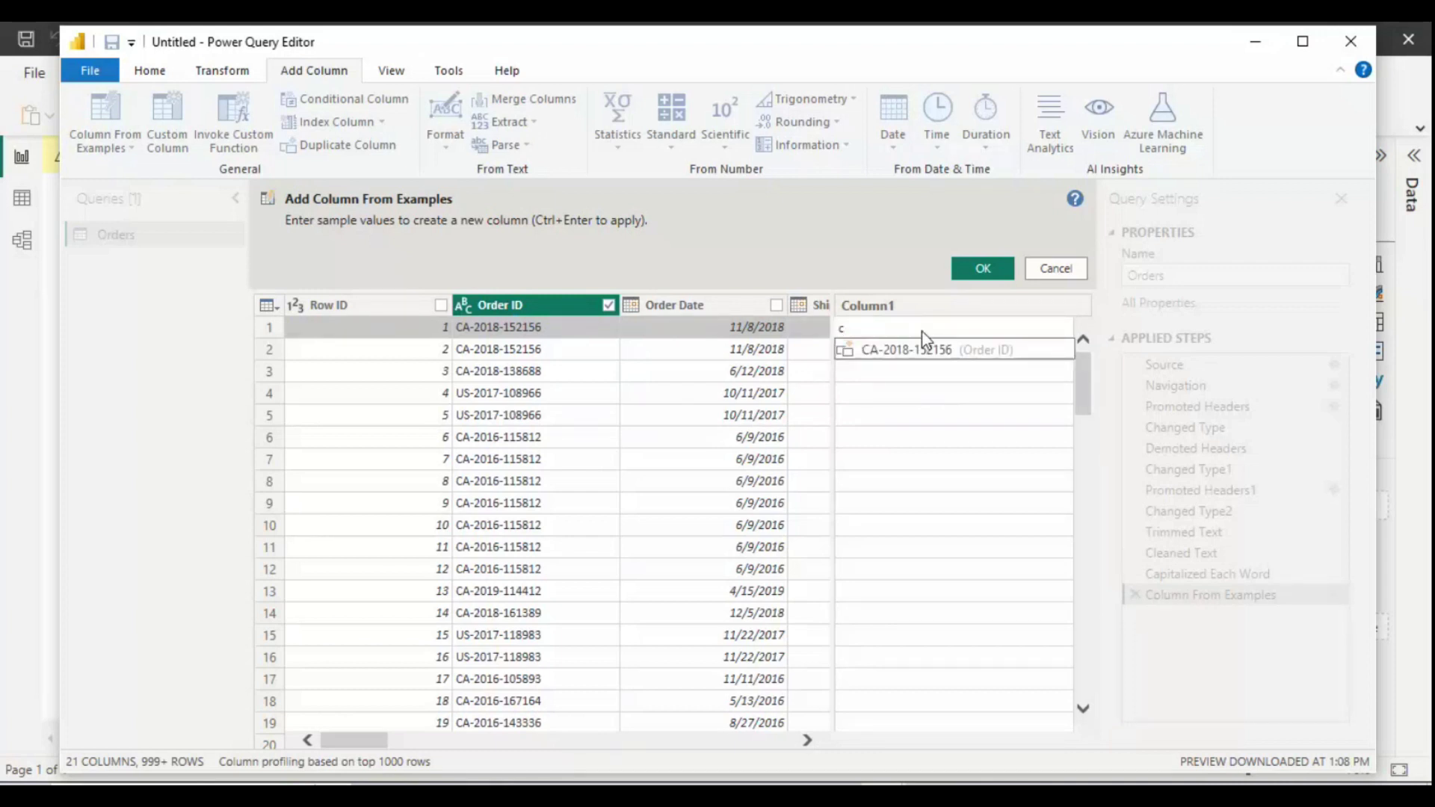
pyautogui.write('a')
pyautogui.press('Return')
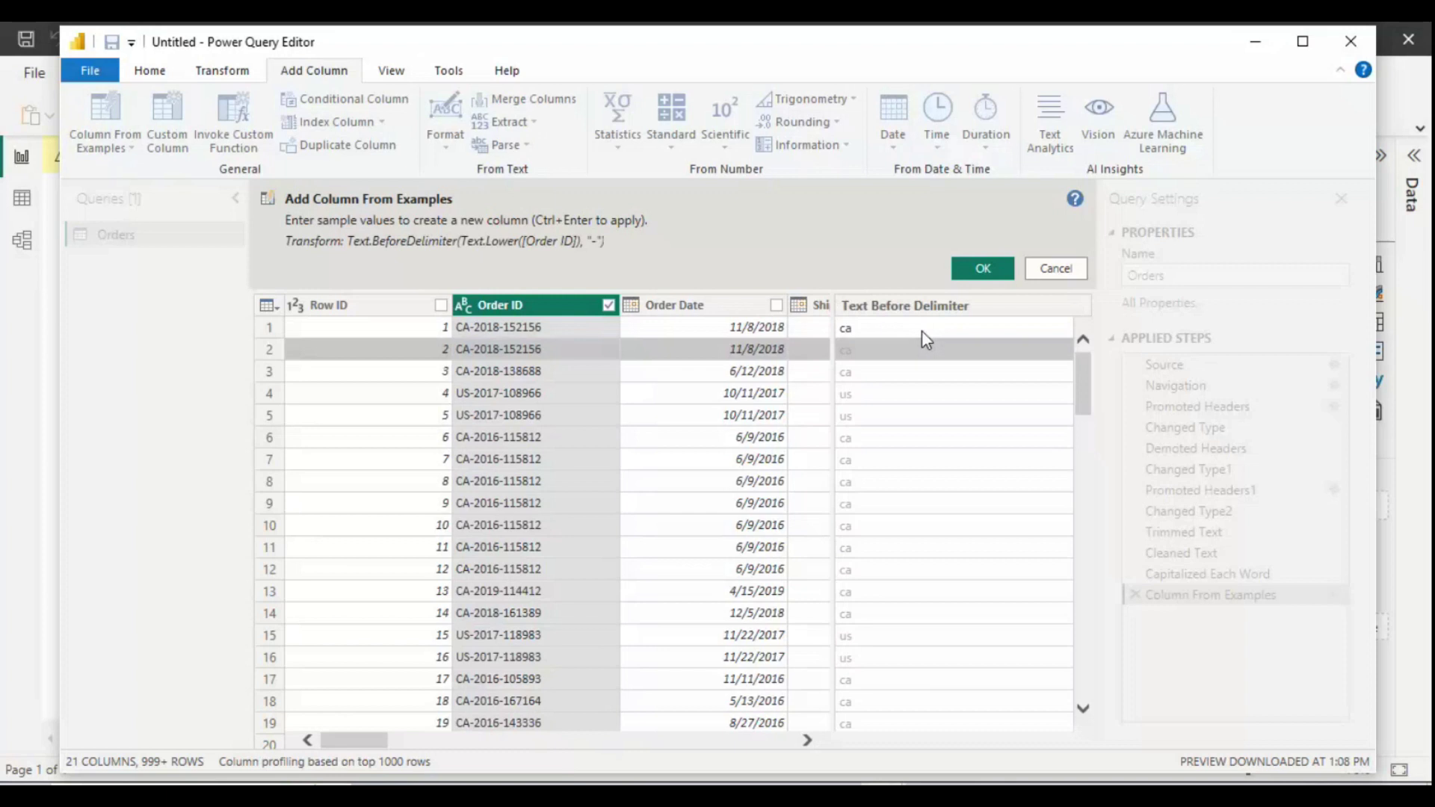
# Step: Enter "ca" as the sample value for row 2 and add the example-based column to the Orders table
pyautogui.press('Down')
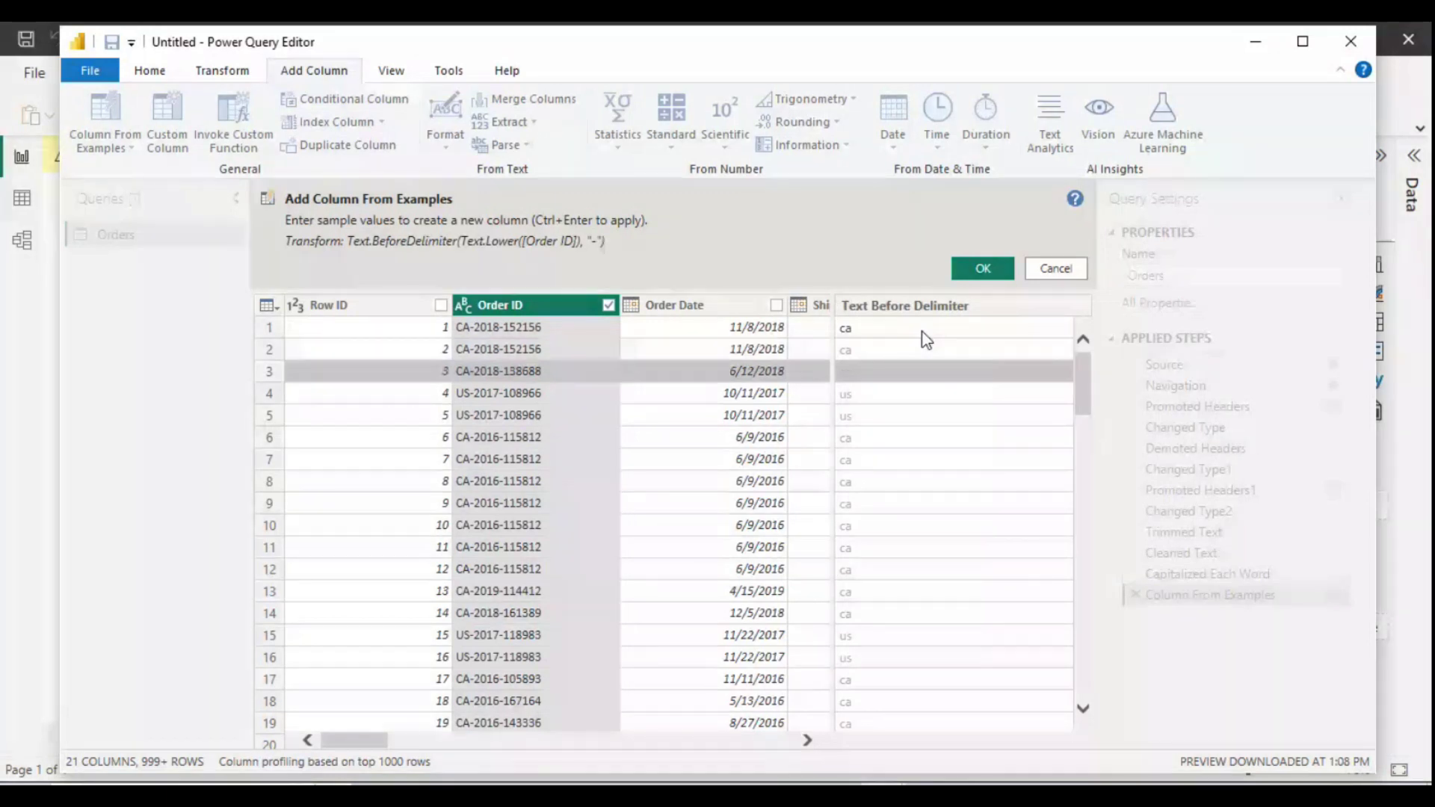
pyautogui.click(863, 357)
pyautogui.write('ca')
pyautogui.press('Return')
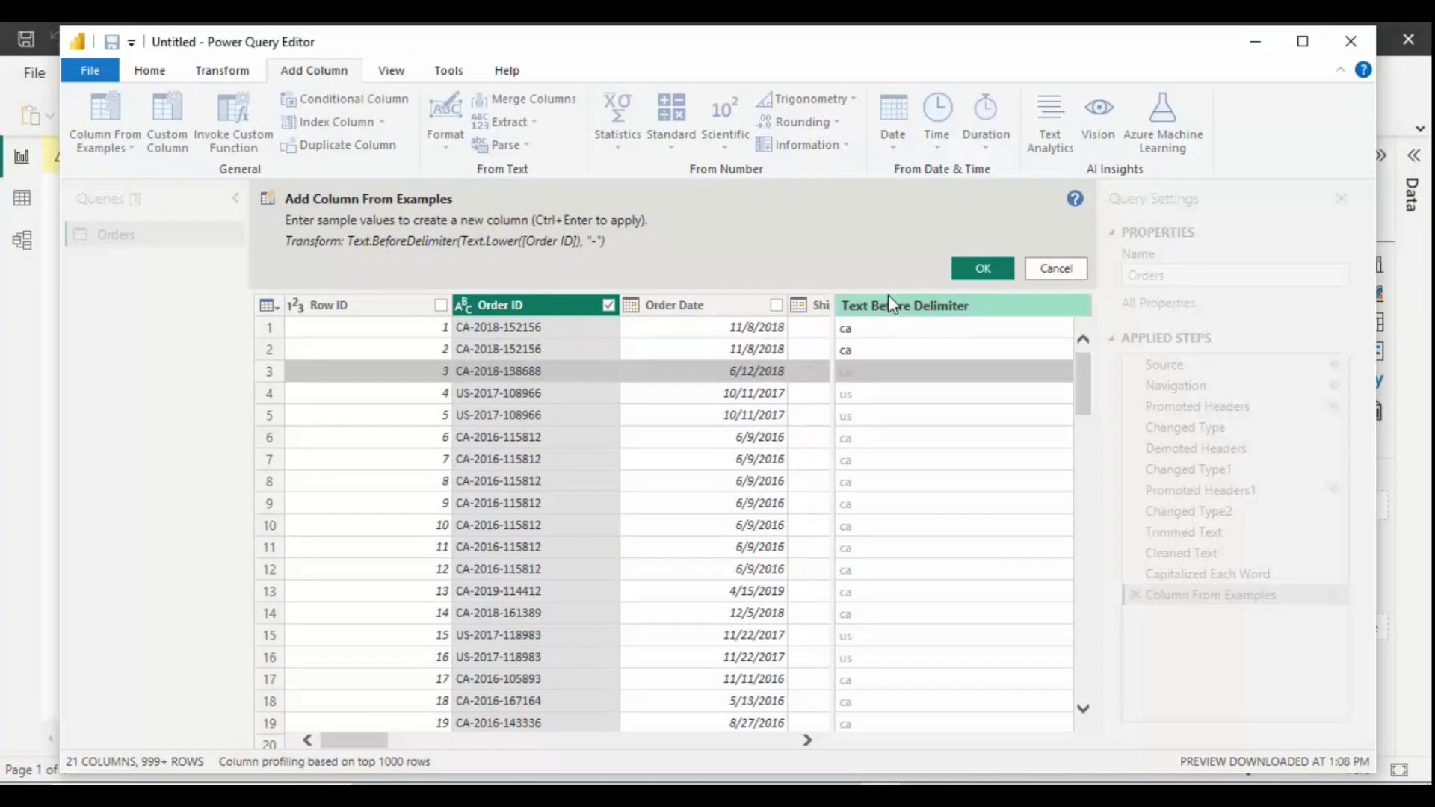
pyautogui.click(984, 271)
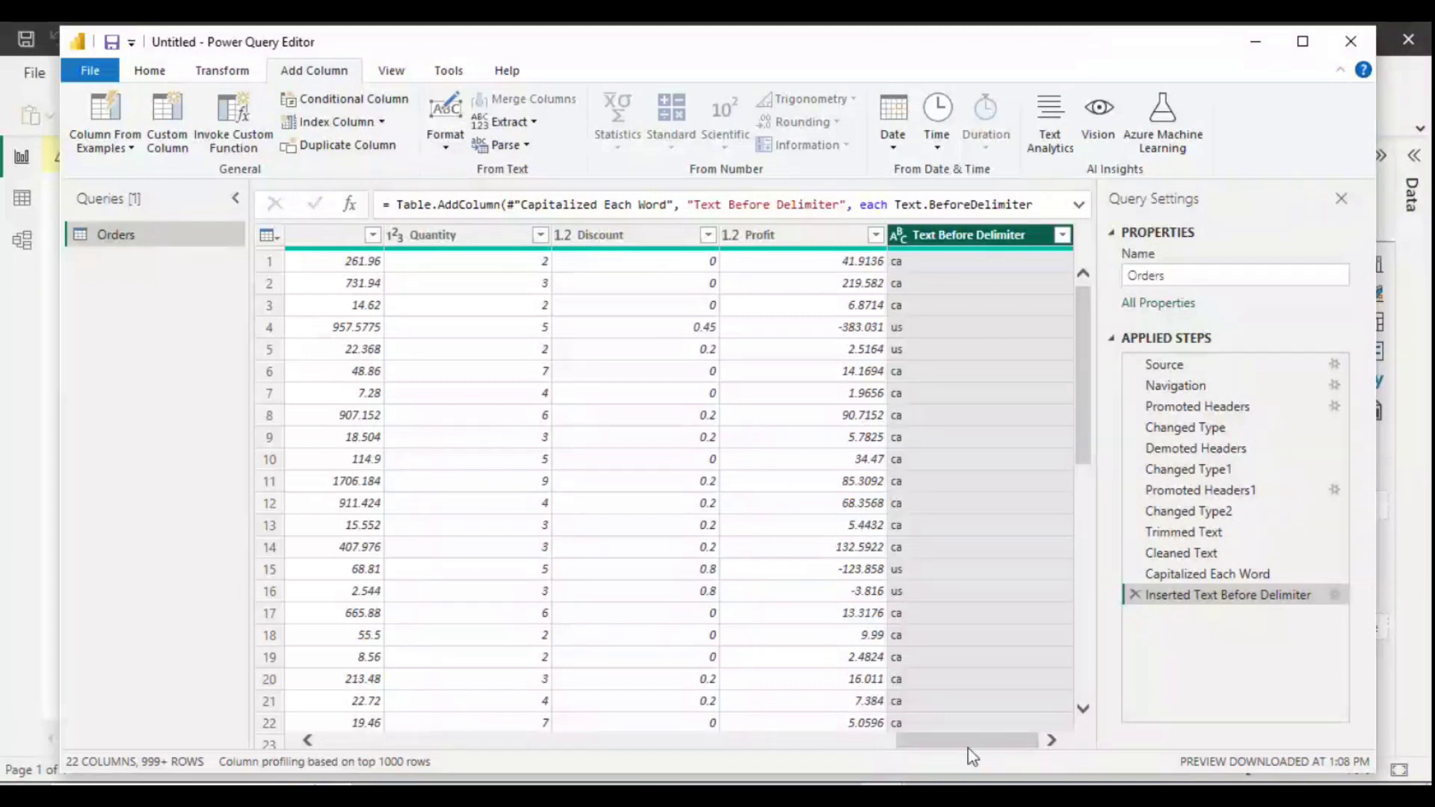
# Step: Start another column from examples, this time based on all columns of the Orders table
pyautogui.moveTo(968, 741); pyautogui.dragTo(555, 752)
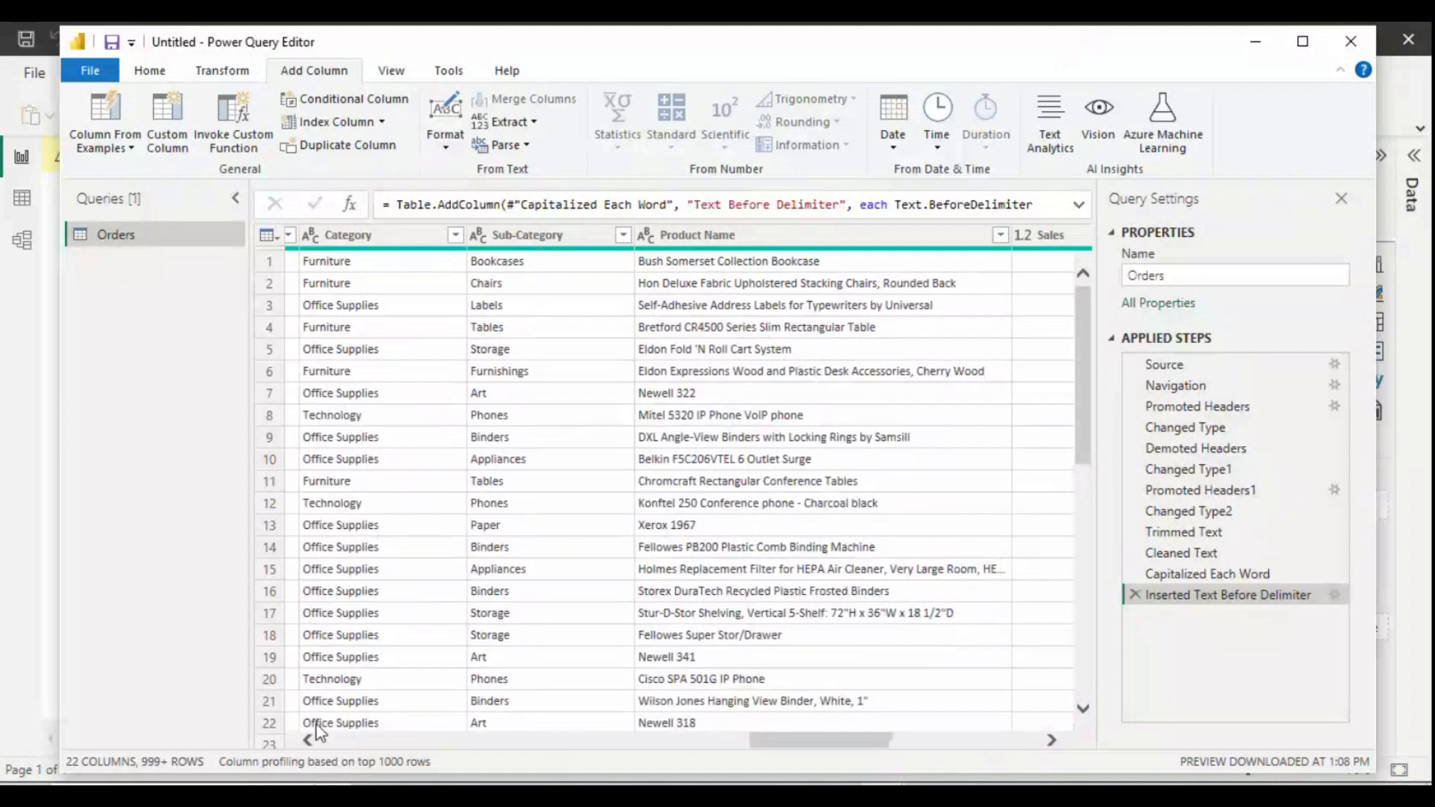
pyautogui.moveTo(857, 744); pyautogui.dragTo(366, 748)
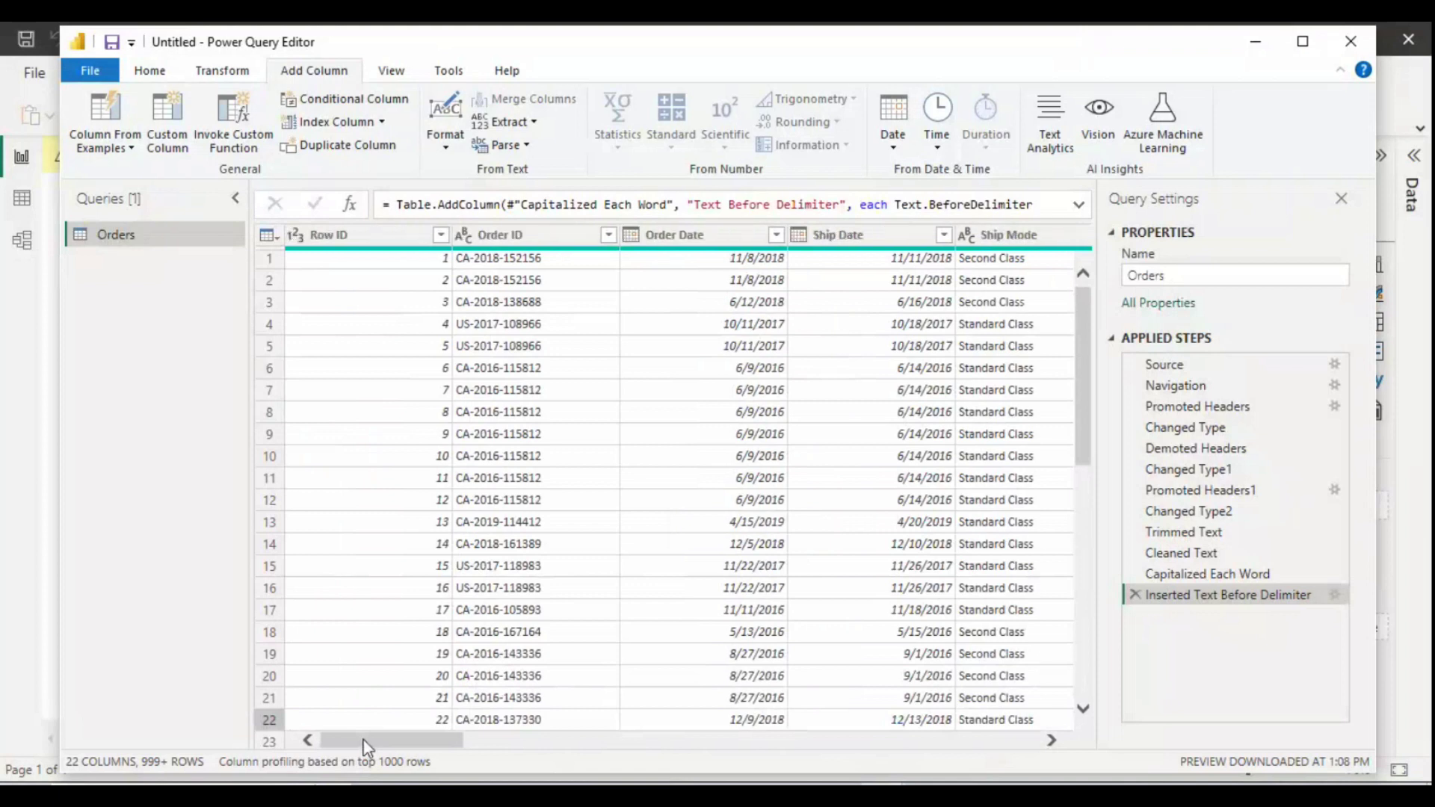
pyautogui.click(492, 235)
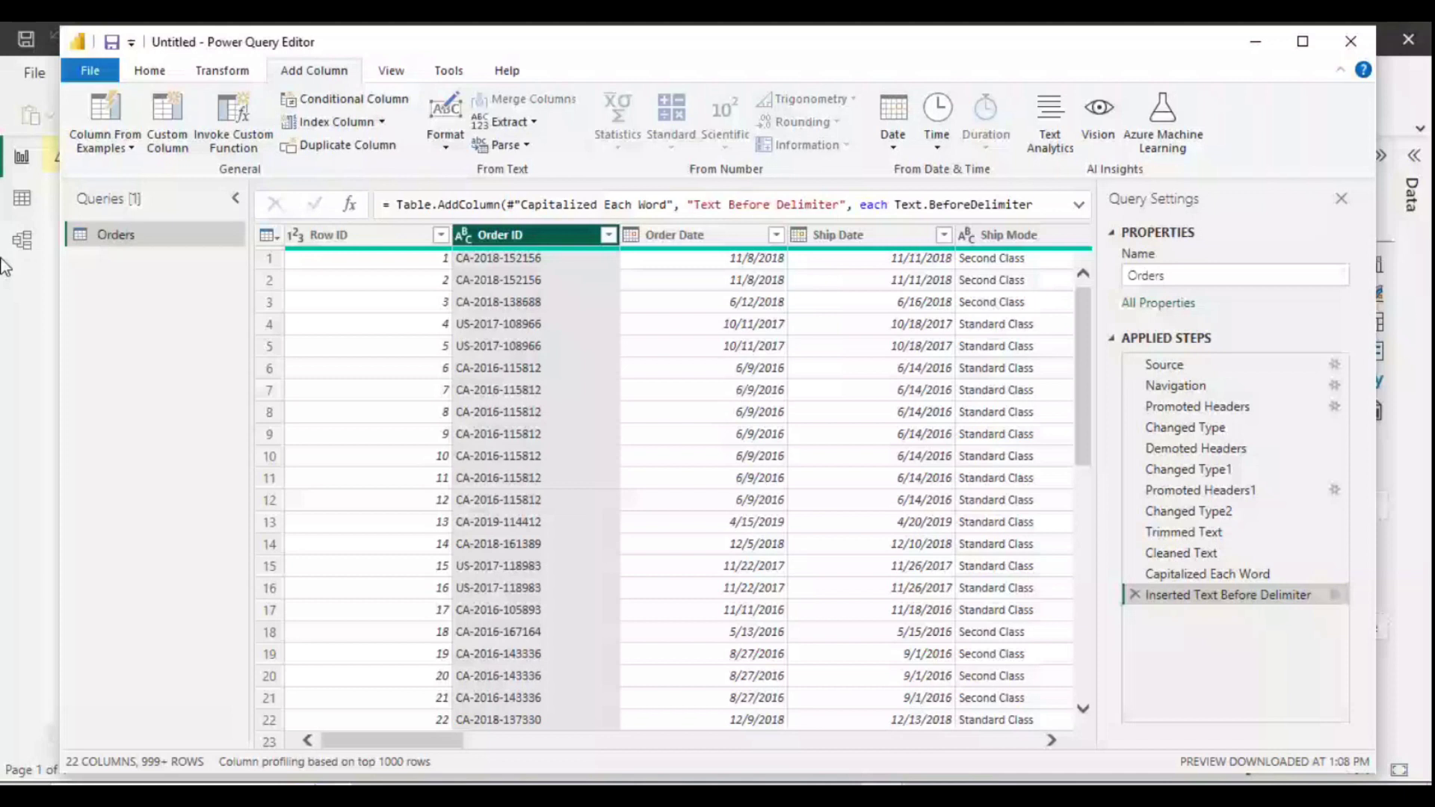
pyautogui.click(92, 149)
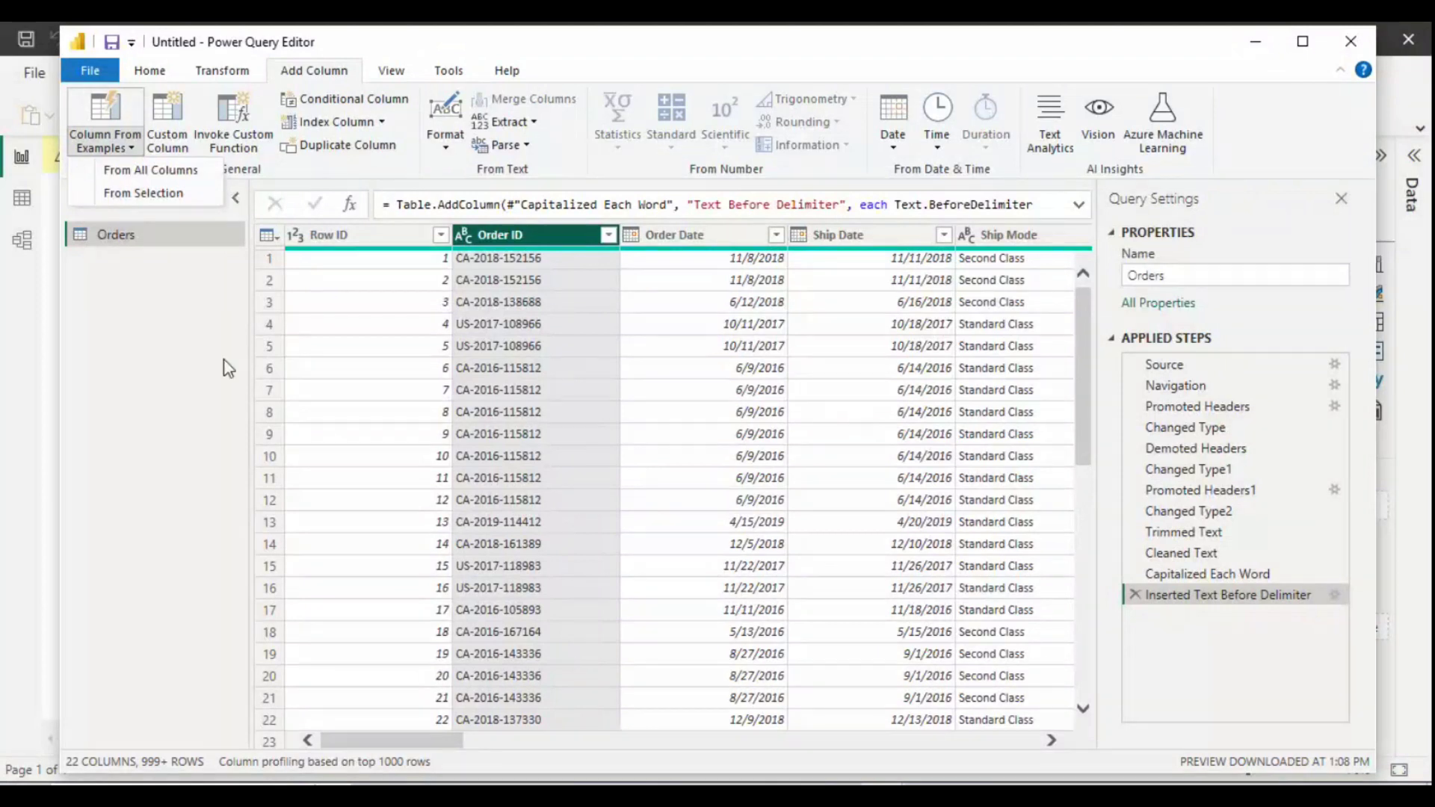
pyautogui.click(107, 130)
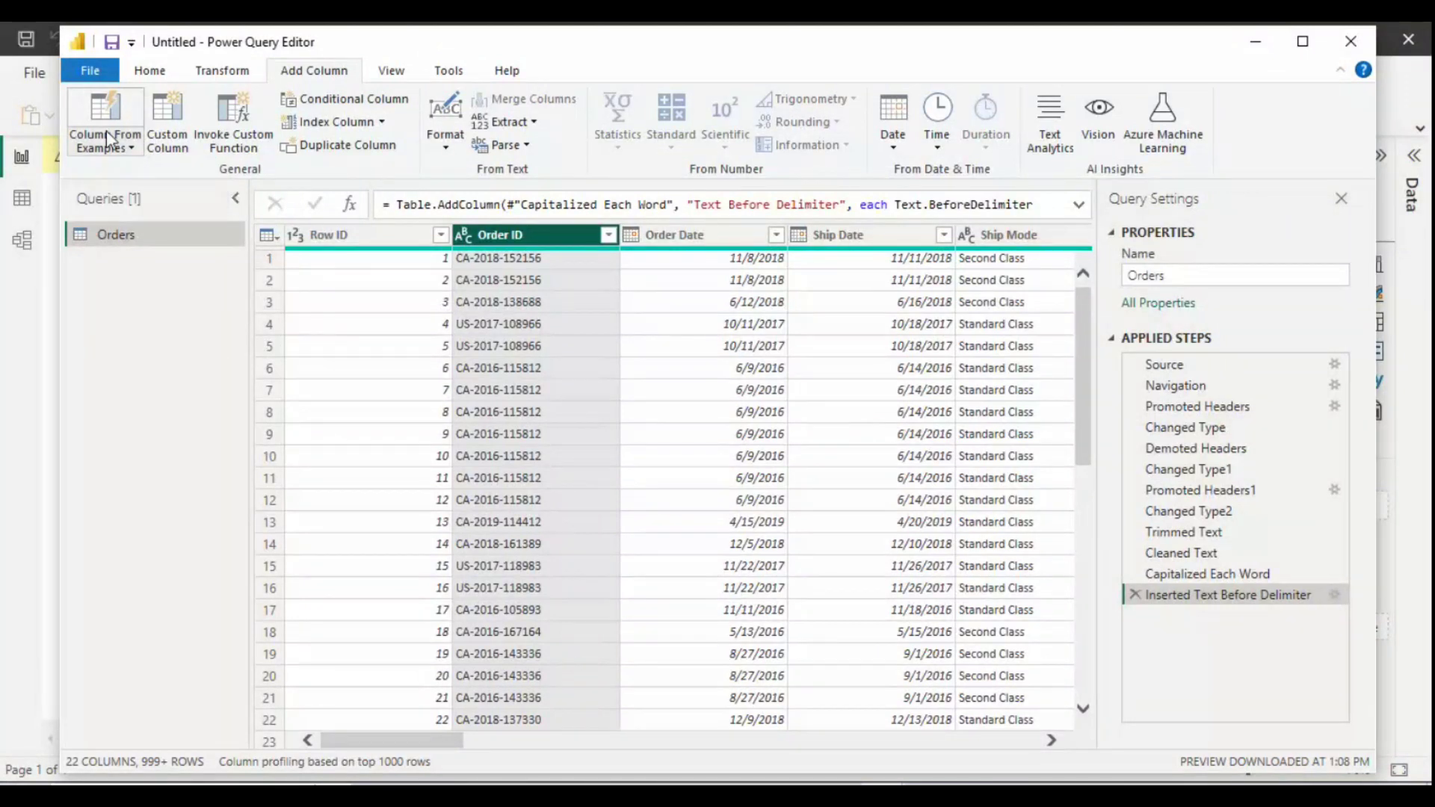
pyautogui.click(106, 133)
pyautogui.click(116, 171)
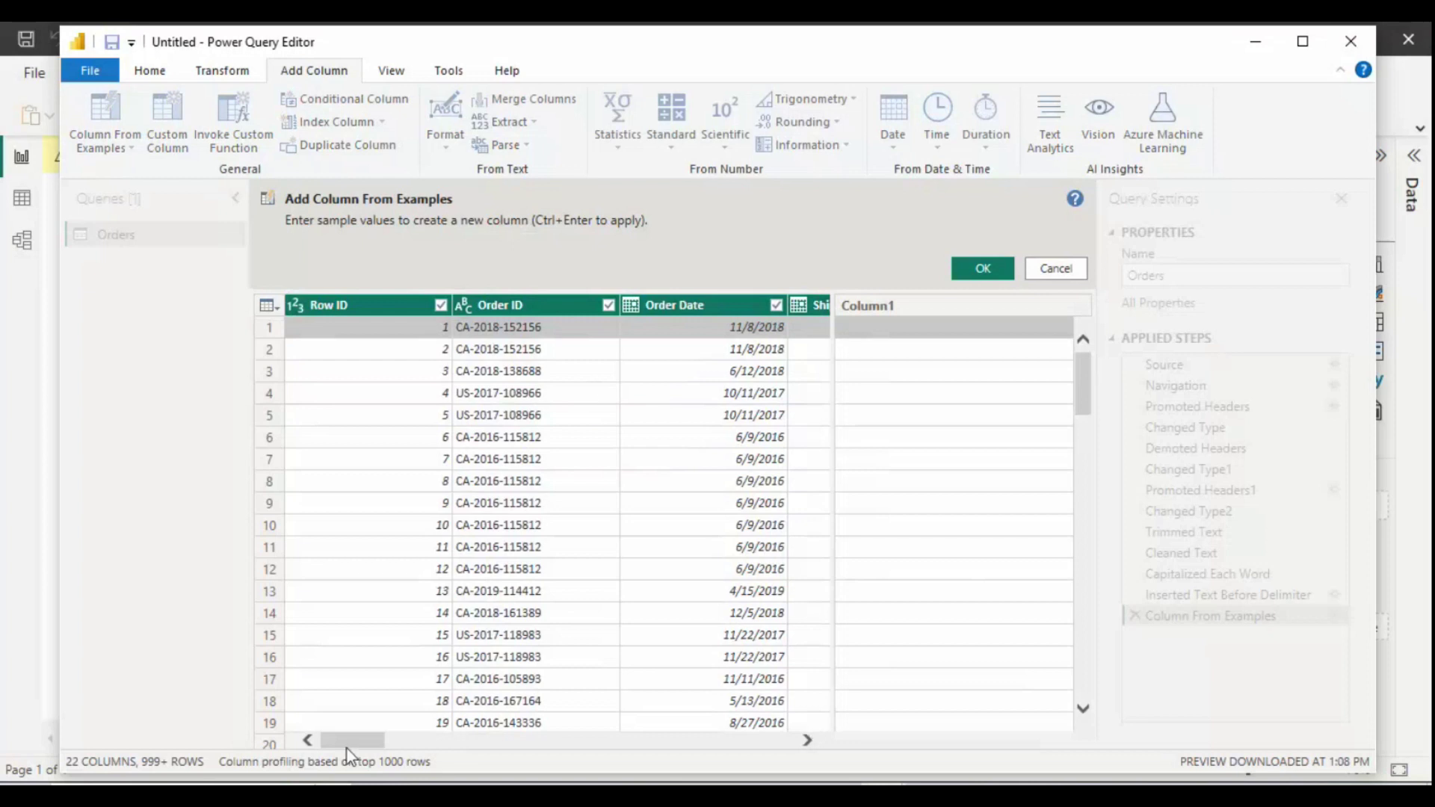
# Step: Enter "los" as the sample value for row 3, based on the City column, and add the example-based column to the Orders table
pyautogui.moveTo(347, 743); pyautogui.dragTo(541, 632)
pyautogui.click(738, 637)
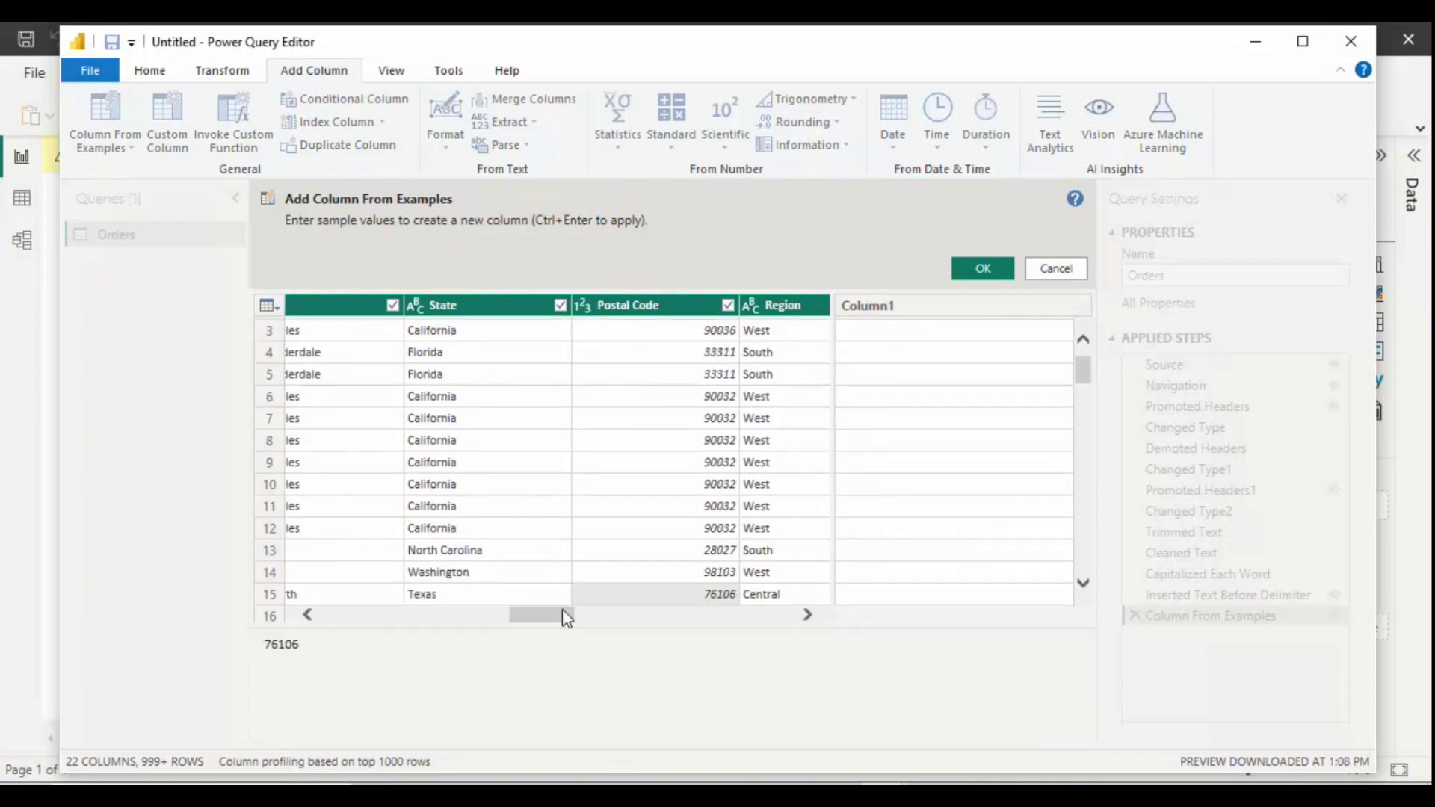
pyautogui.click(539, 618)
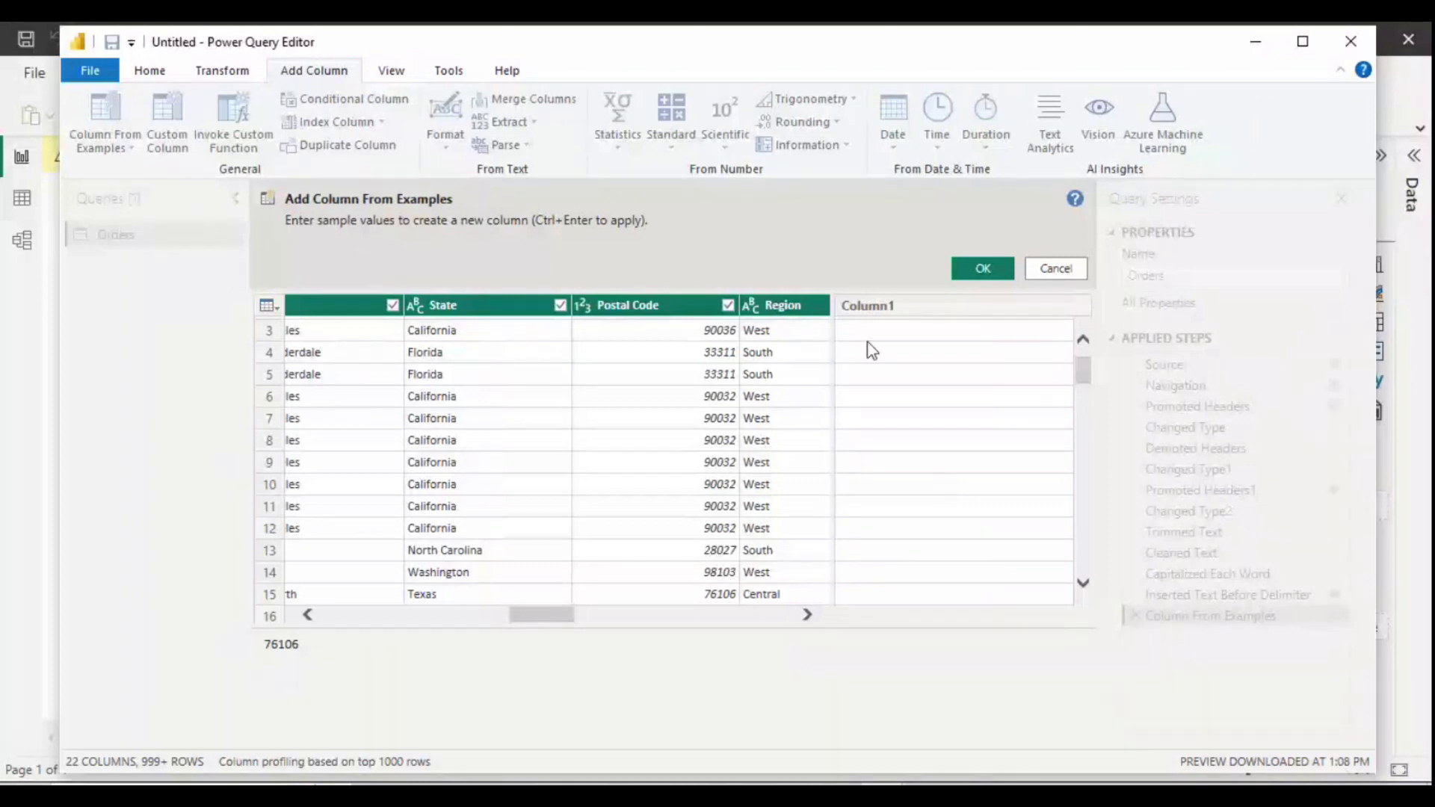
pyautogui.moveTo(562, 620); pyautogui.dragTo(680, 628)
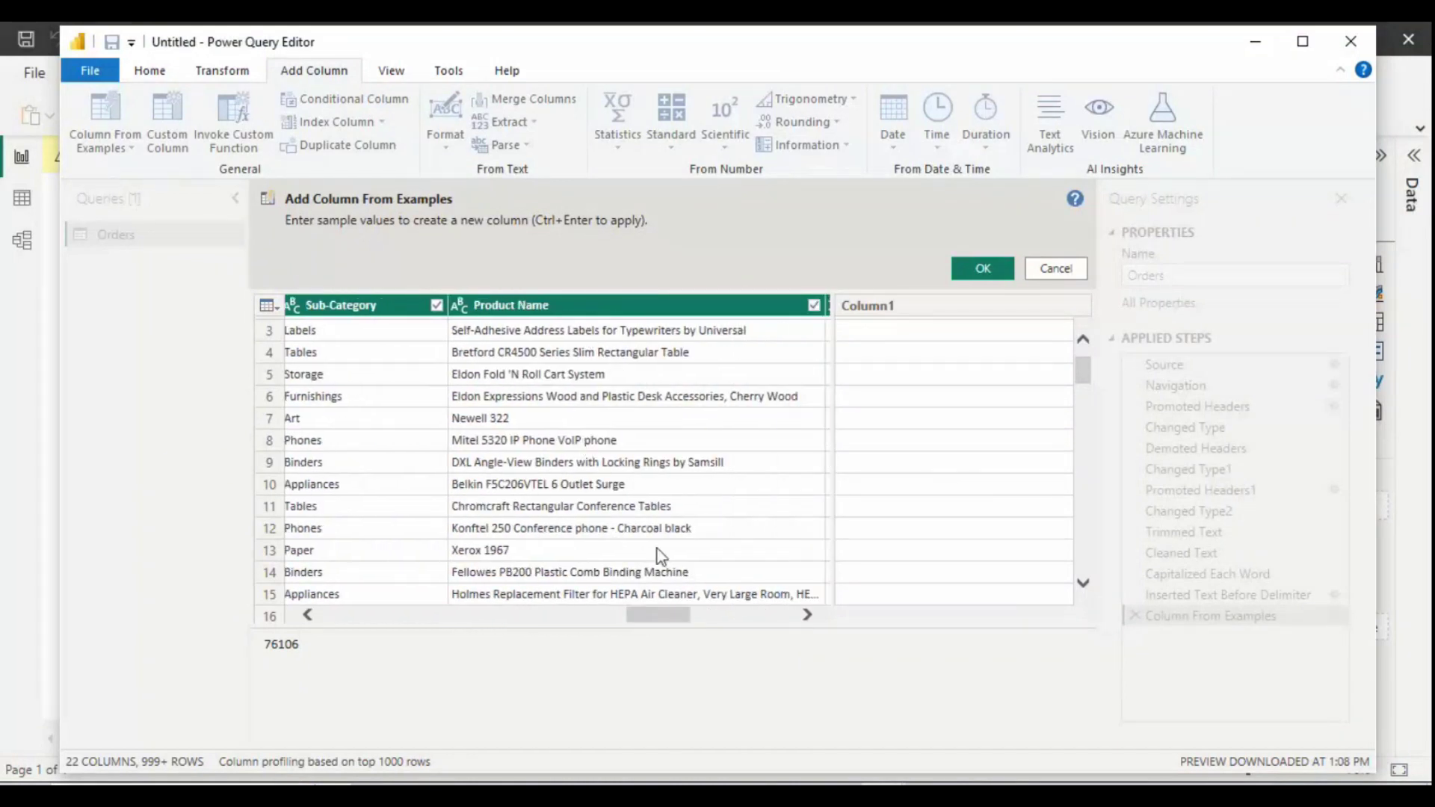
pyautogui.moveTo(677, 620); pyautogui.dragTo(530, 613)
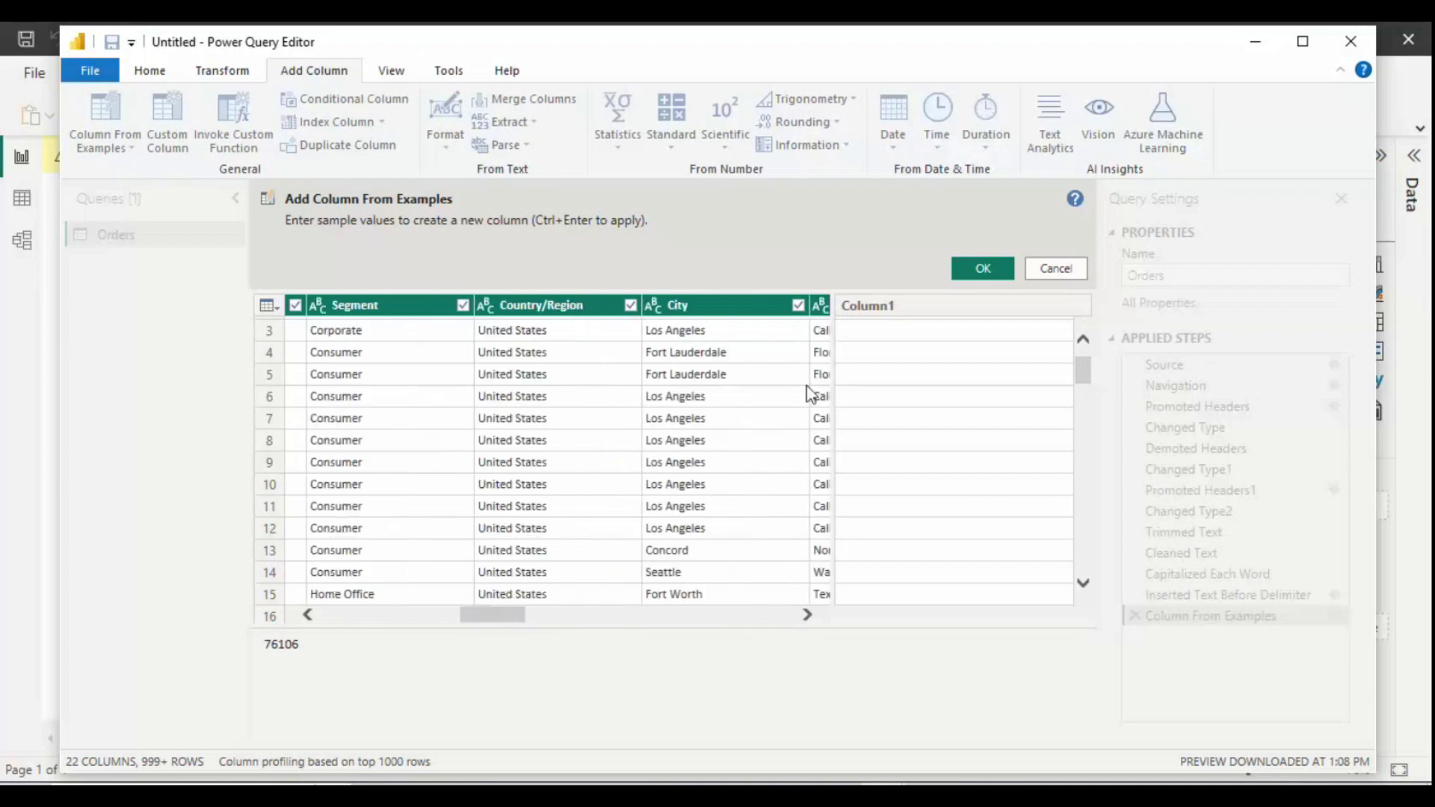
pyautogui.click(896, 340)
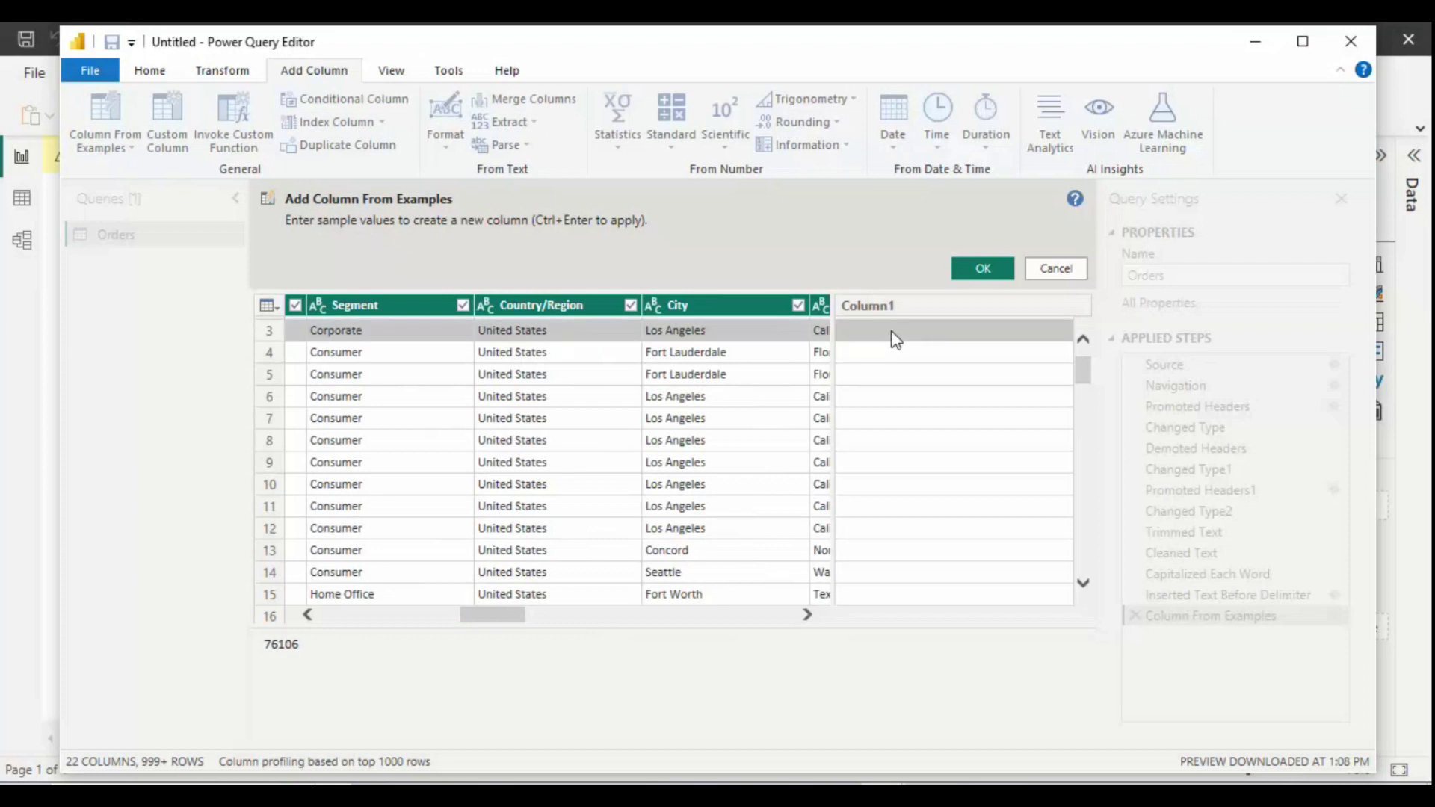
pyautogui.write('li')
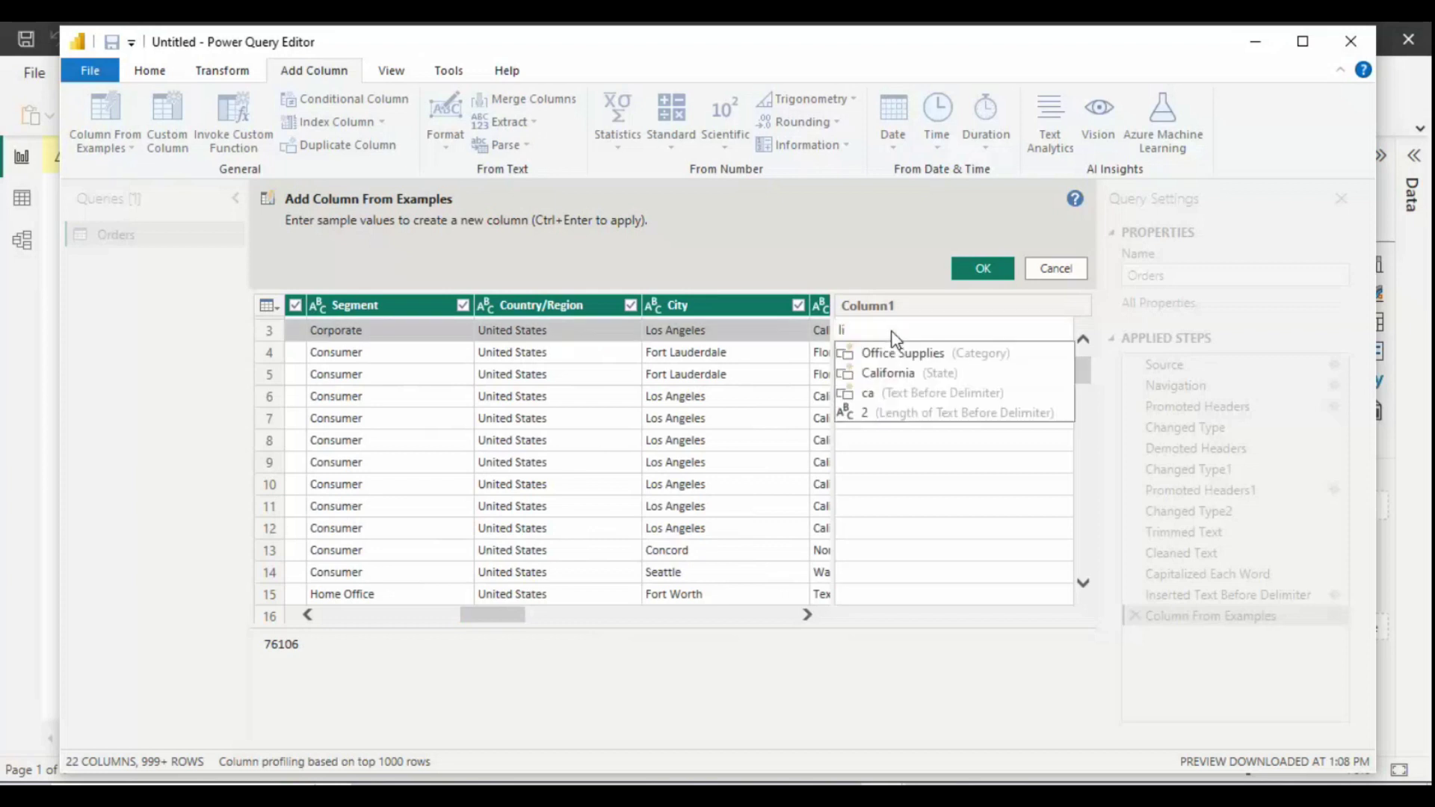
pyautogui.write('os')
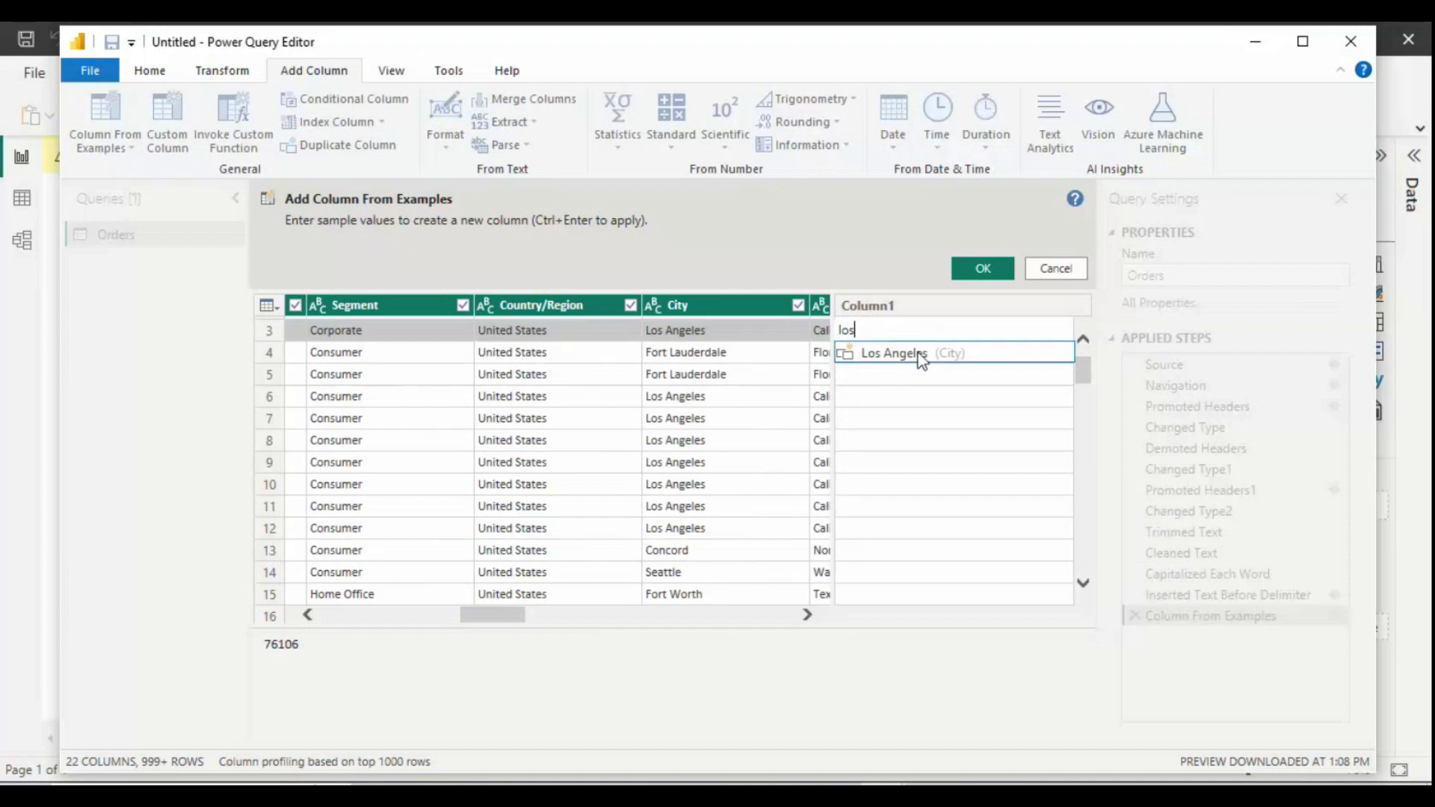
pyautogui.press('Return')
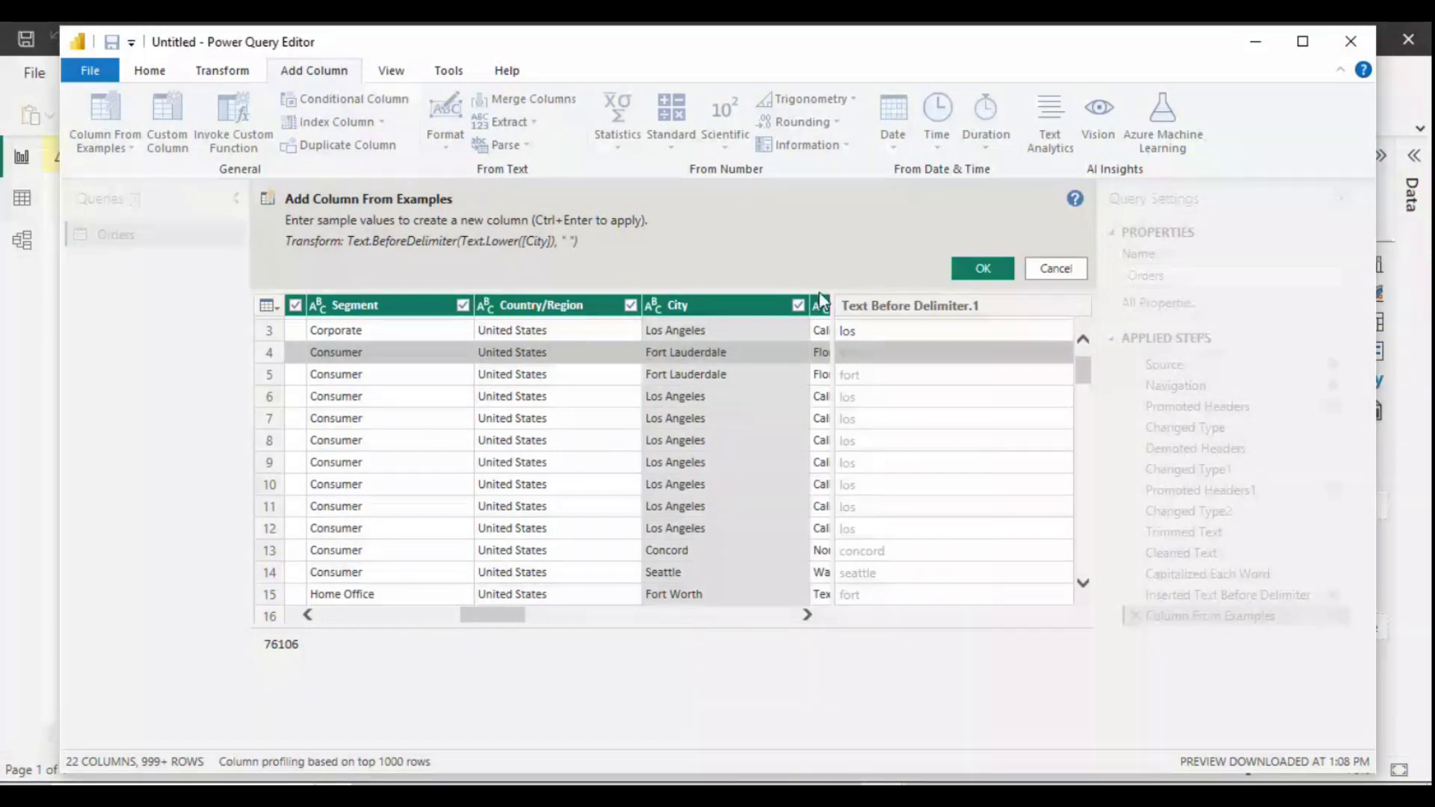
pyautogui.click(987, 271)
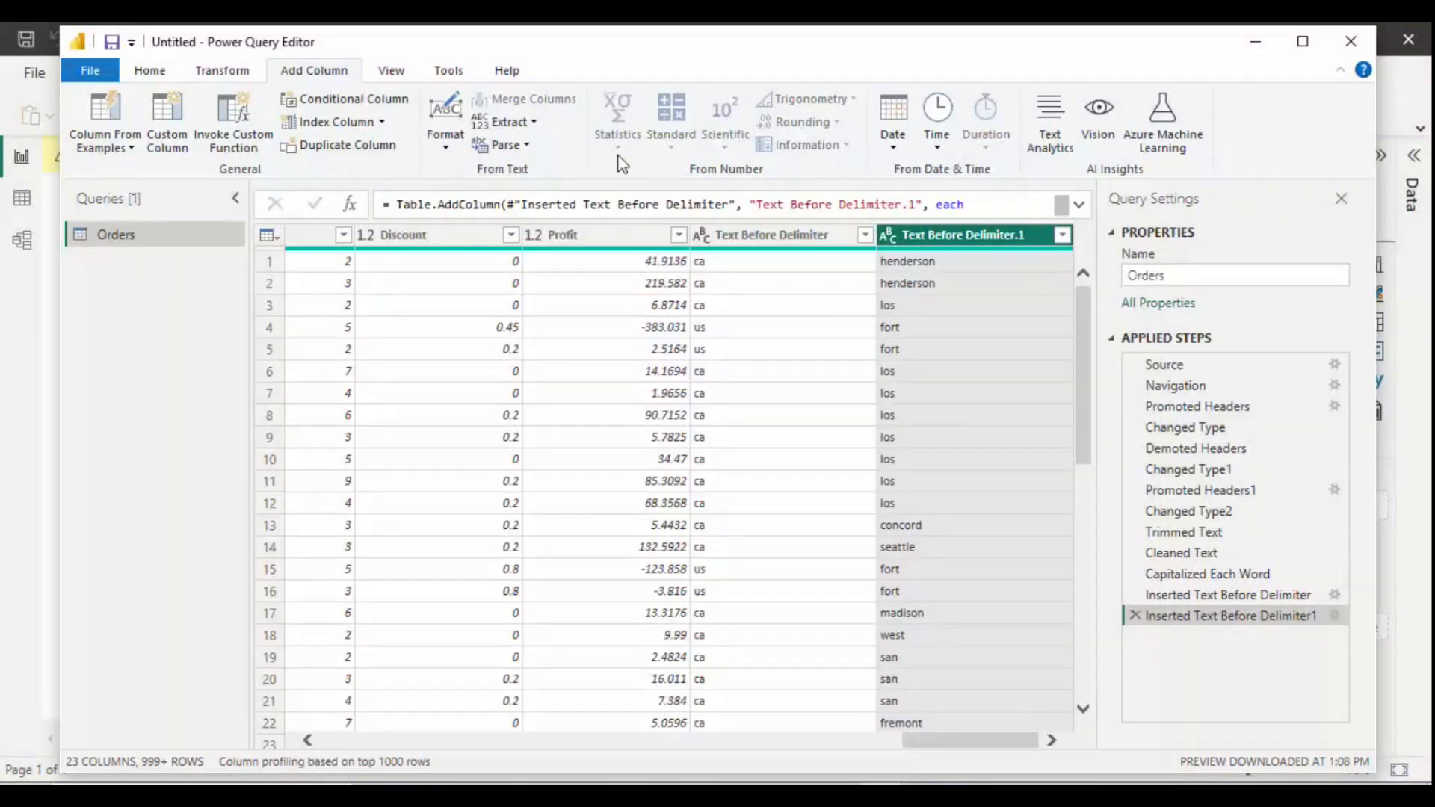
pyautogui.click(538, 122)
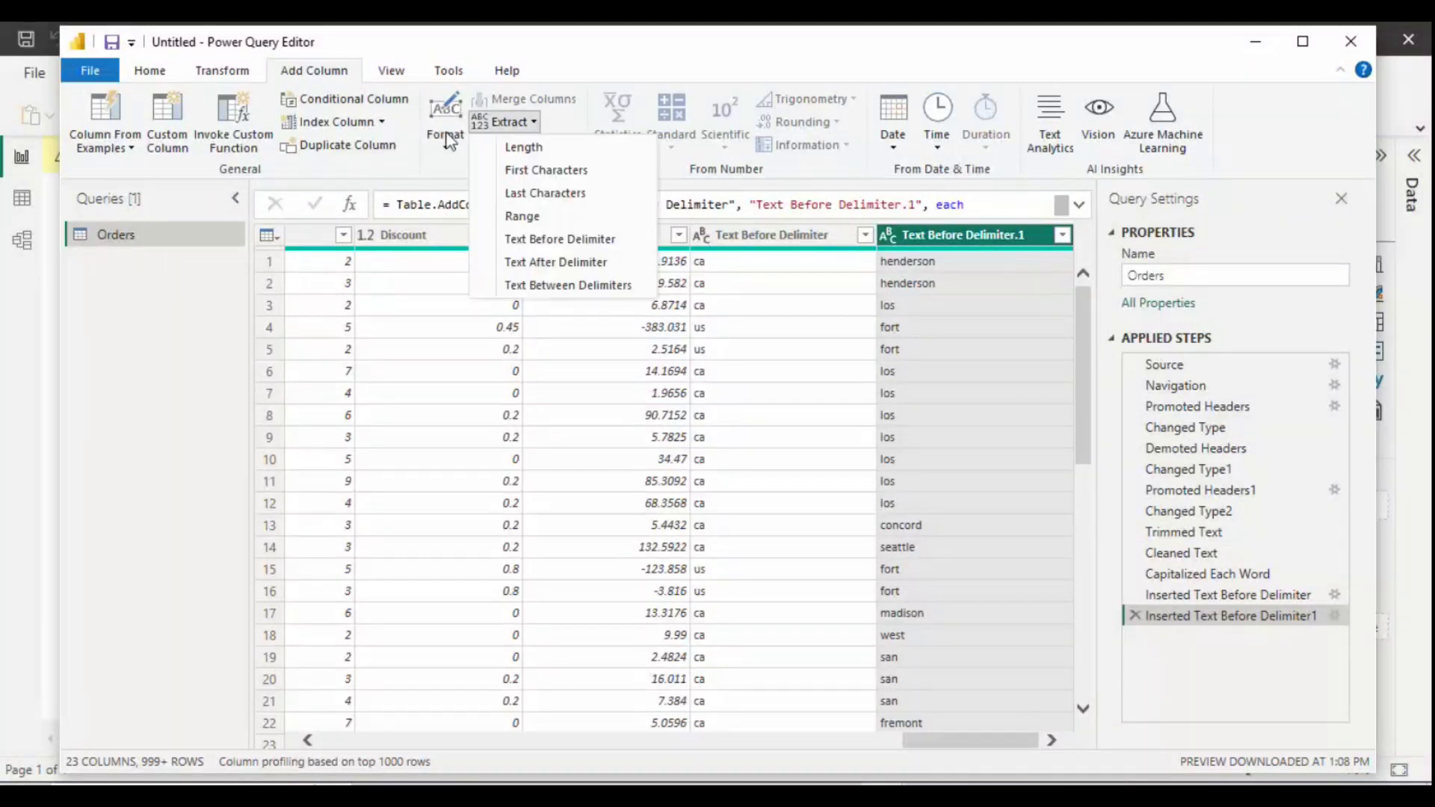
pyautogui.click(111, 148)
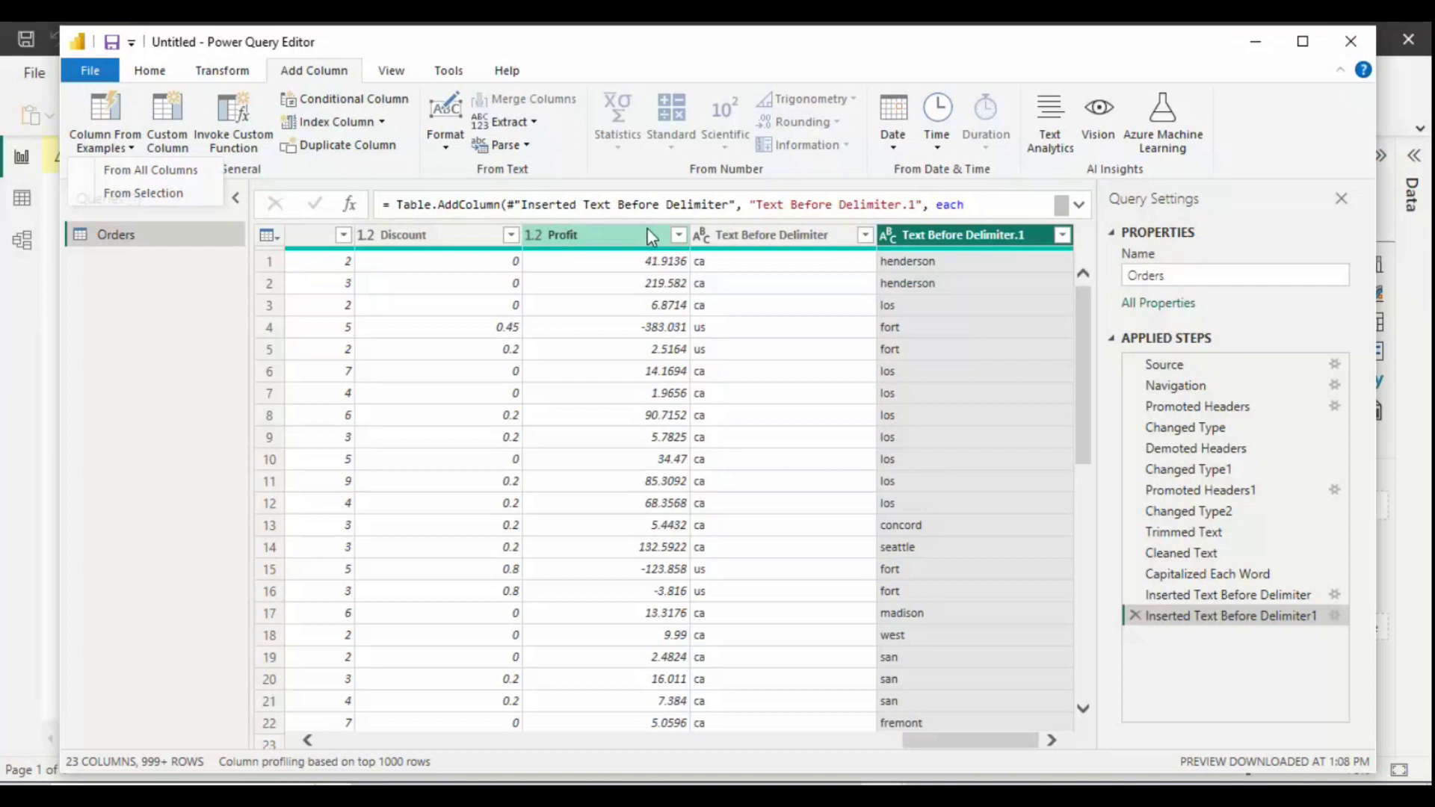
pyautogui.press('Escape')
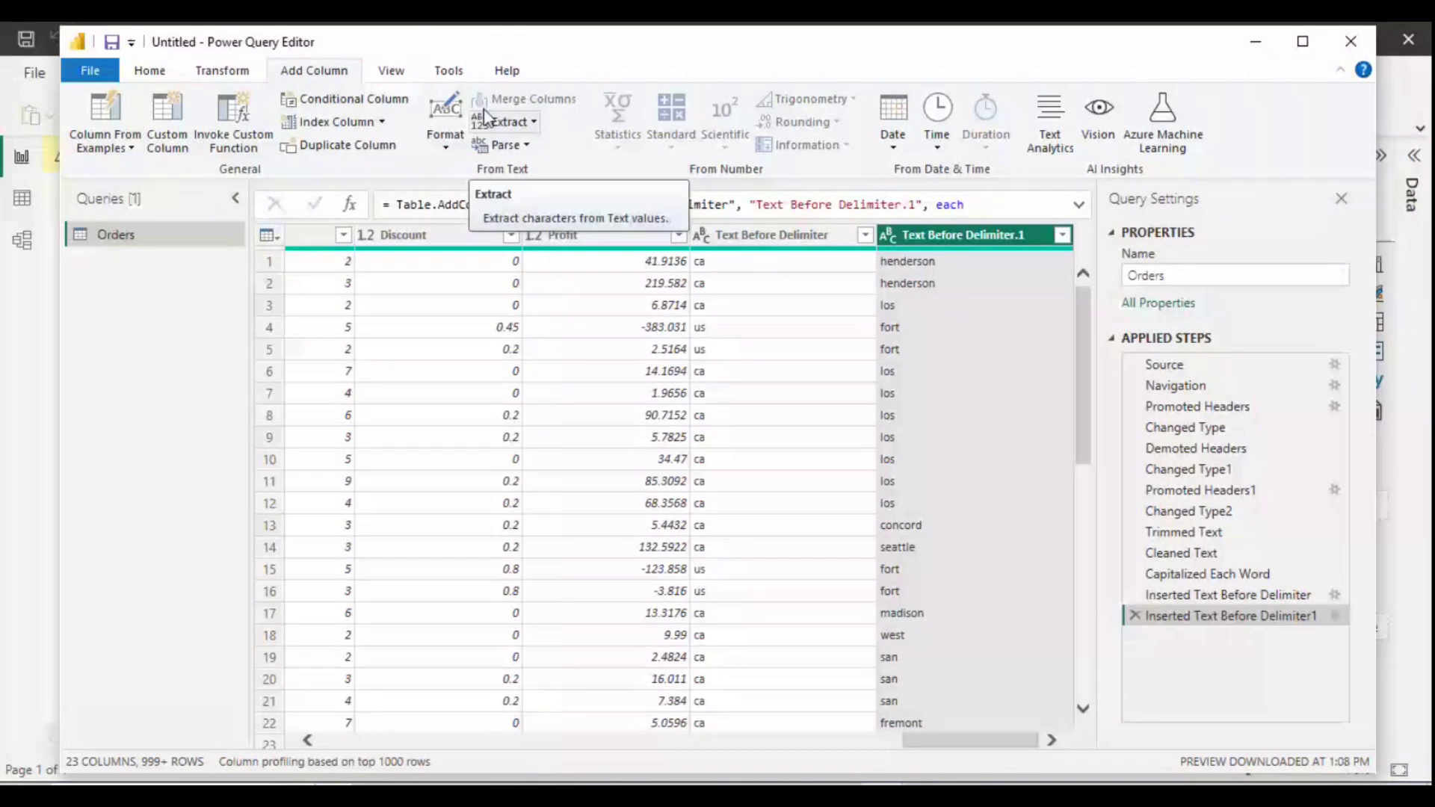
pyautogui.click(160, 151)
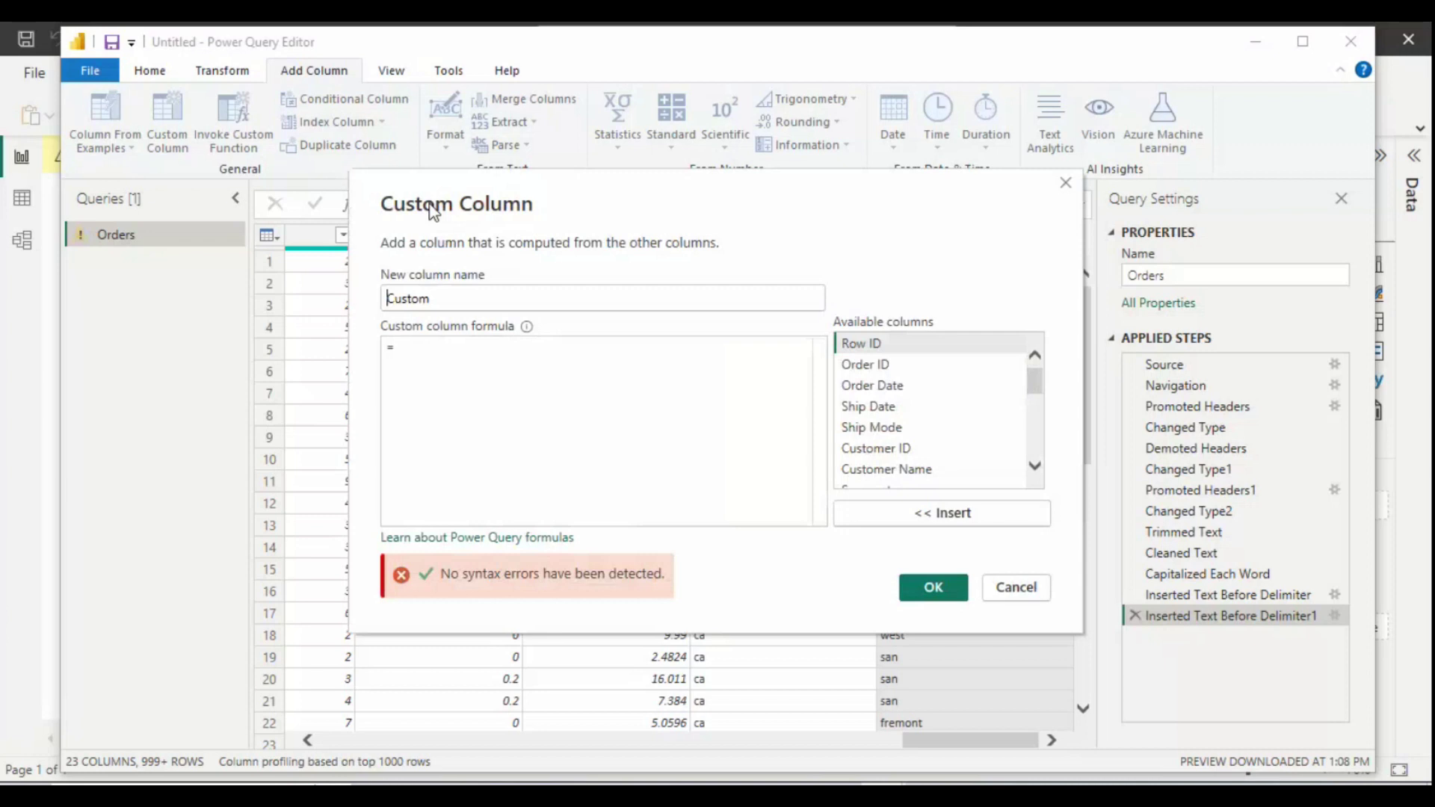
pyautogui.click(1066, 183)
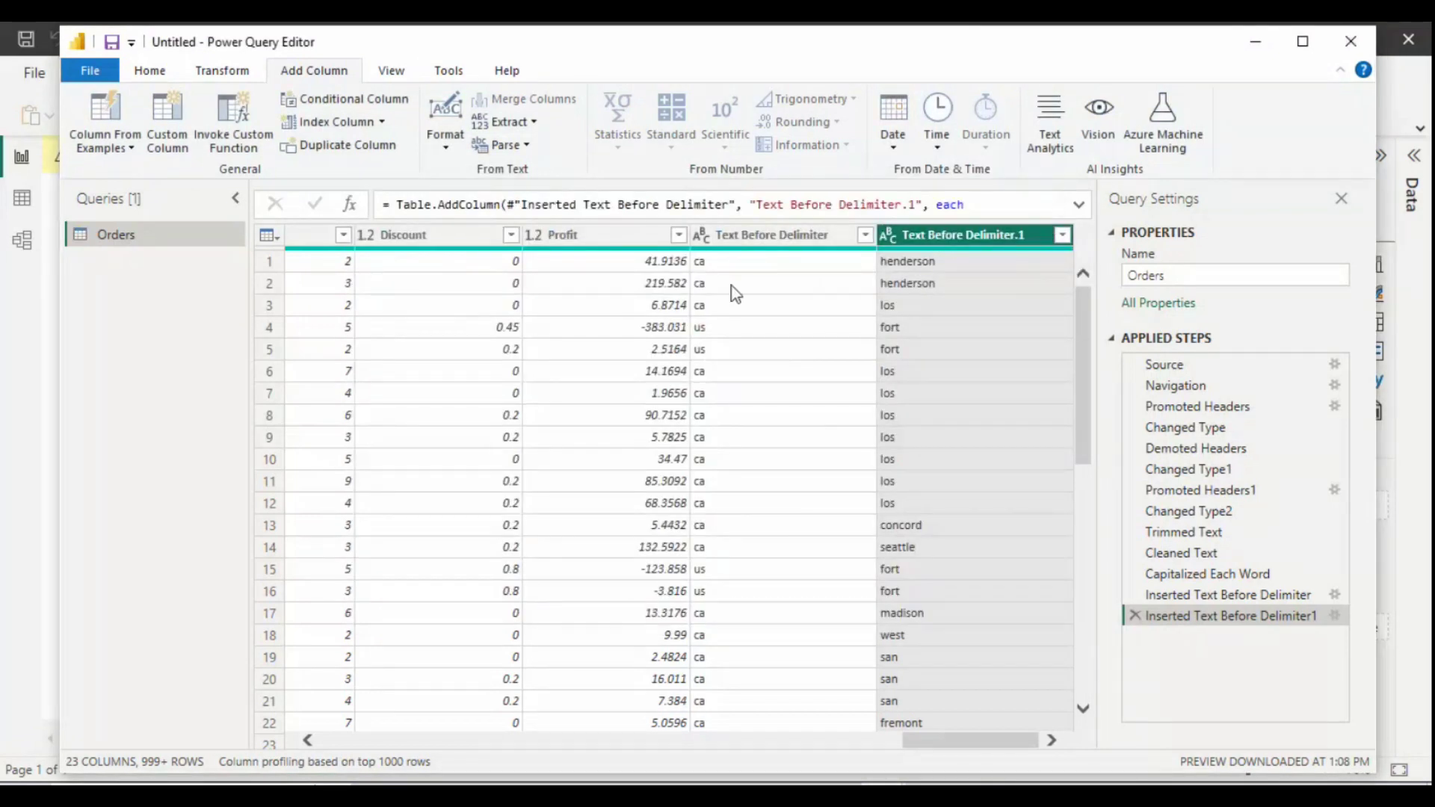
# Step: Remove the Text Before Delimiter and Text Before Delimiter.1 columns from the Orders table
pyautogui.click(737, 234)
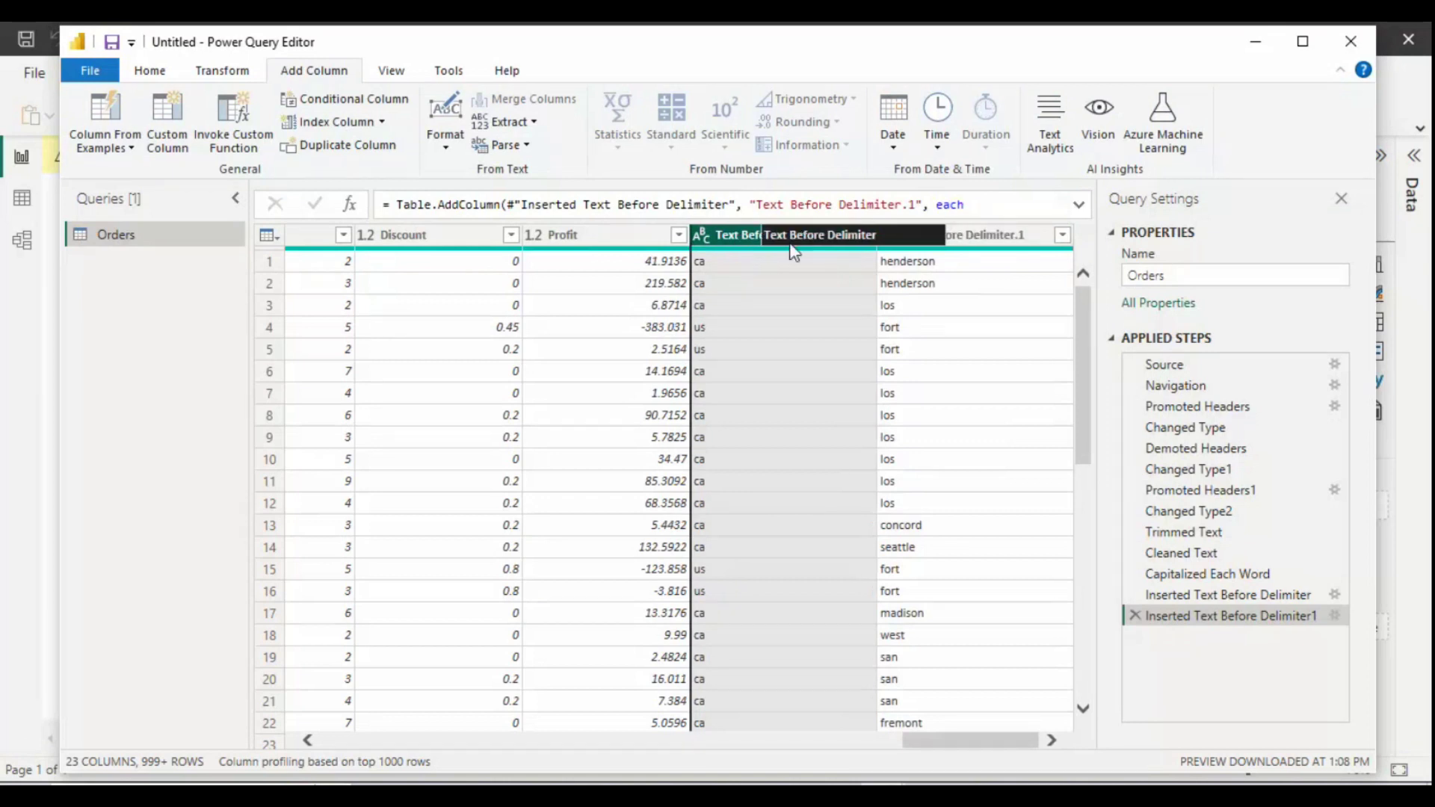
pyautogui.click(163, 73)
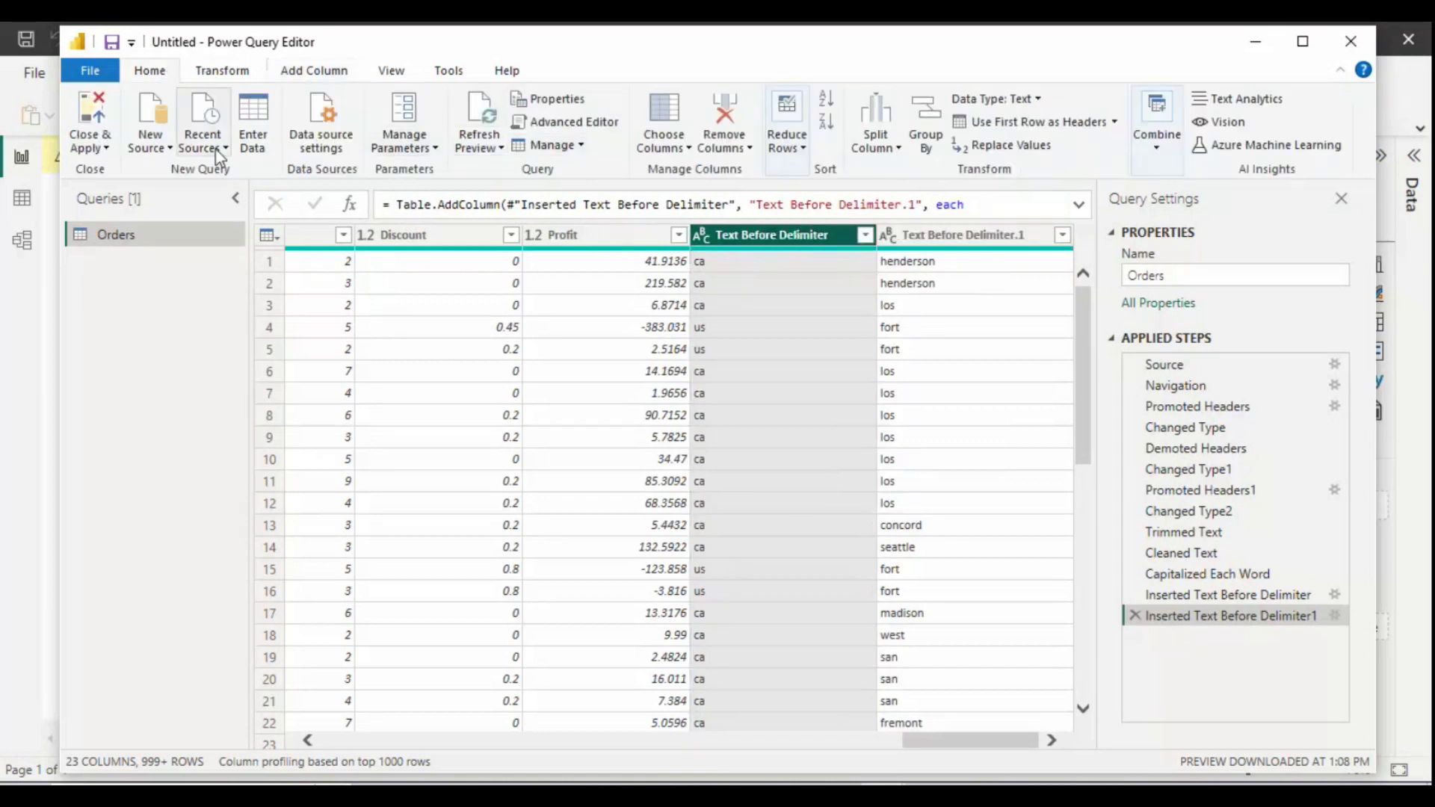
pyautogui.click(729, 114)
pyautogui.click(726, 112)
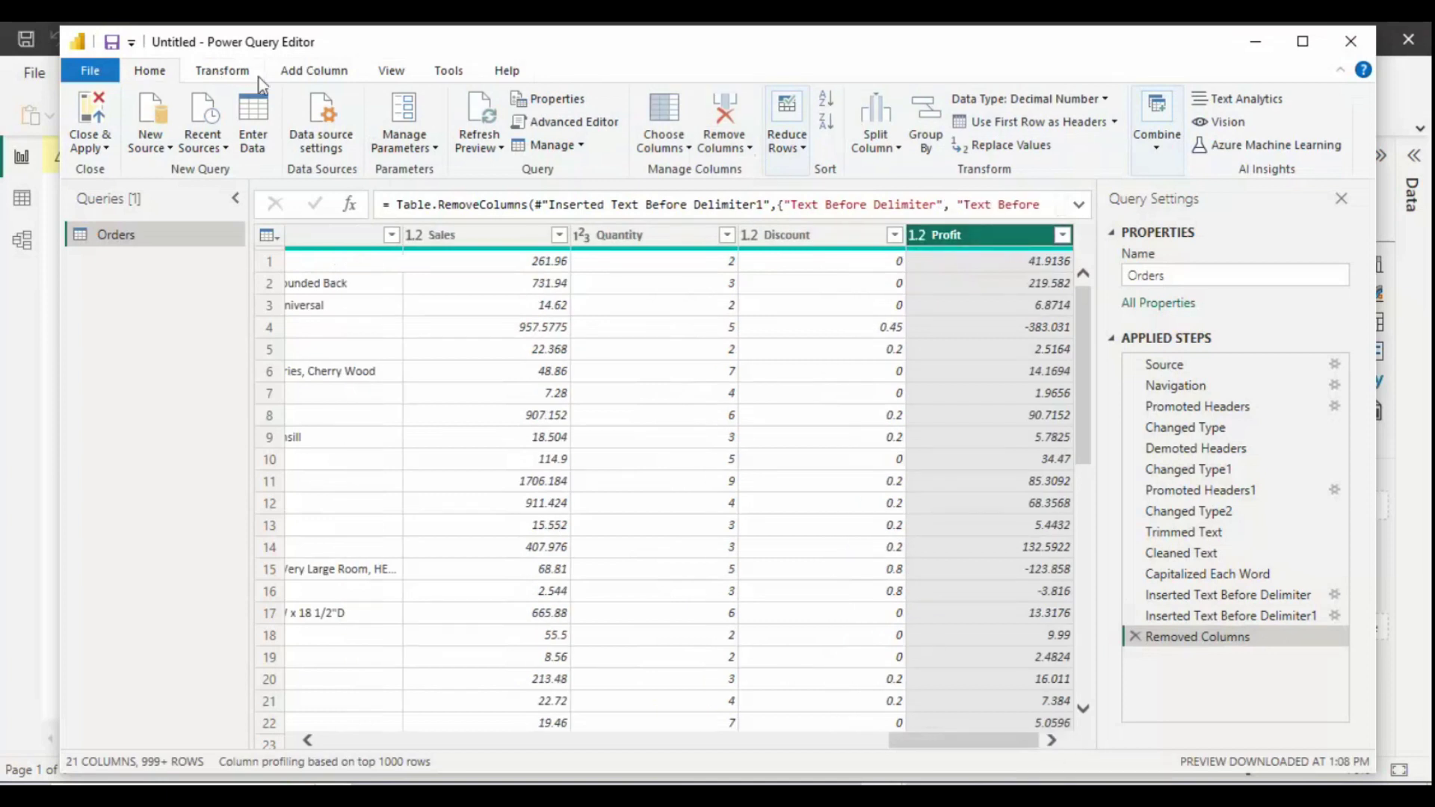
pyautogui.click(308, 69)
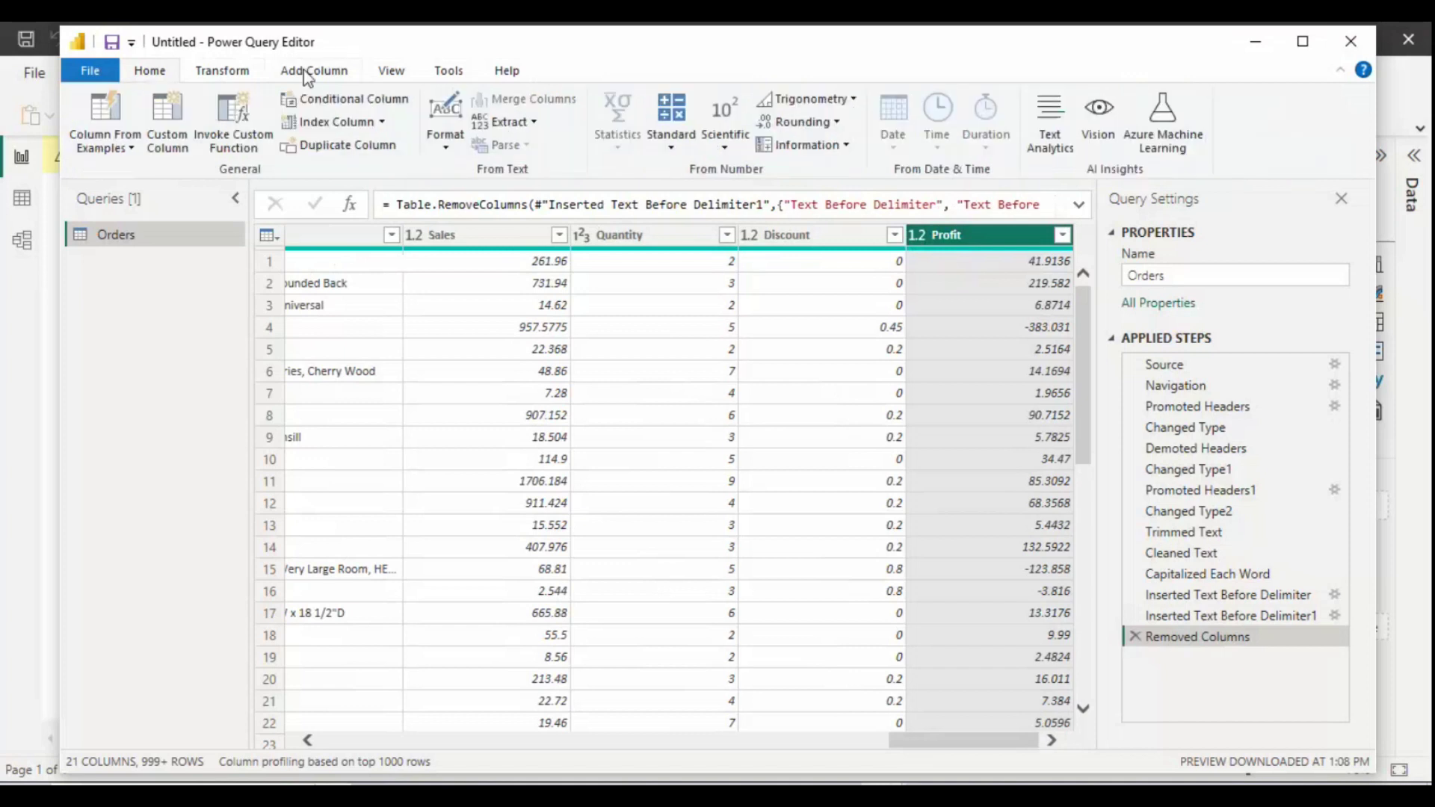
pyautogui.click(167, 123)
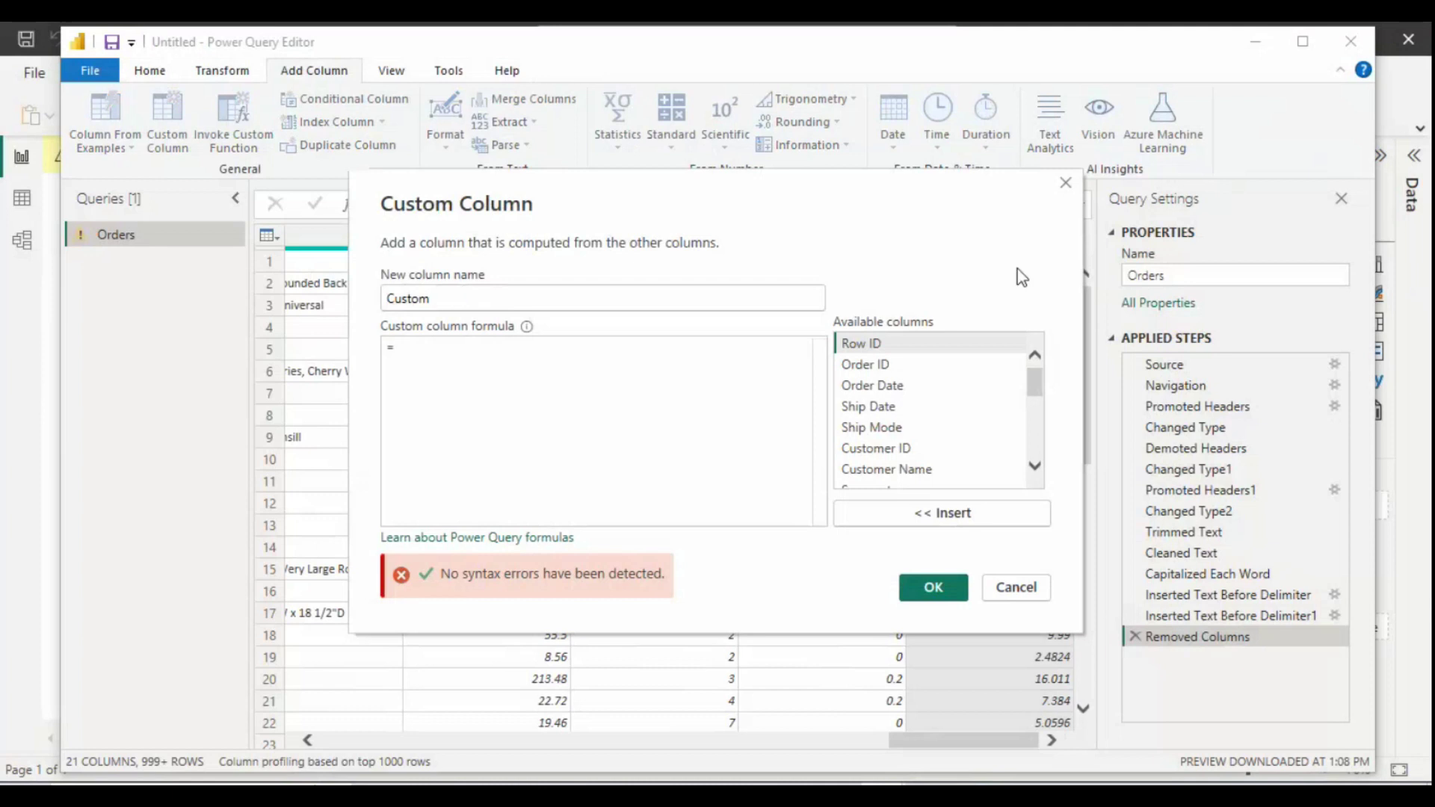
pyautogui.click(1016, 587)
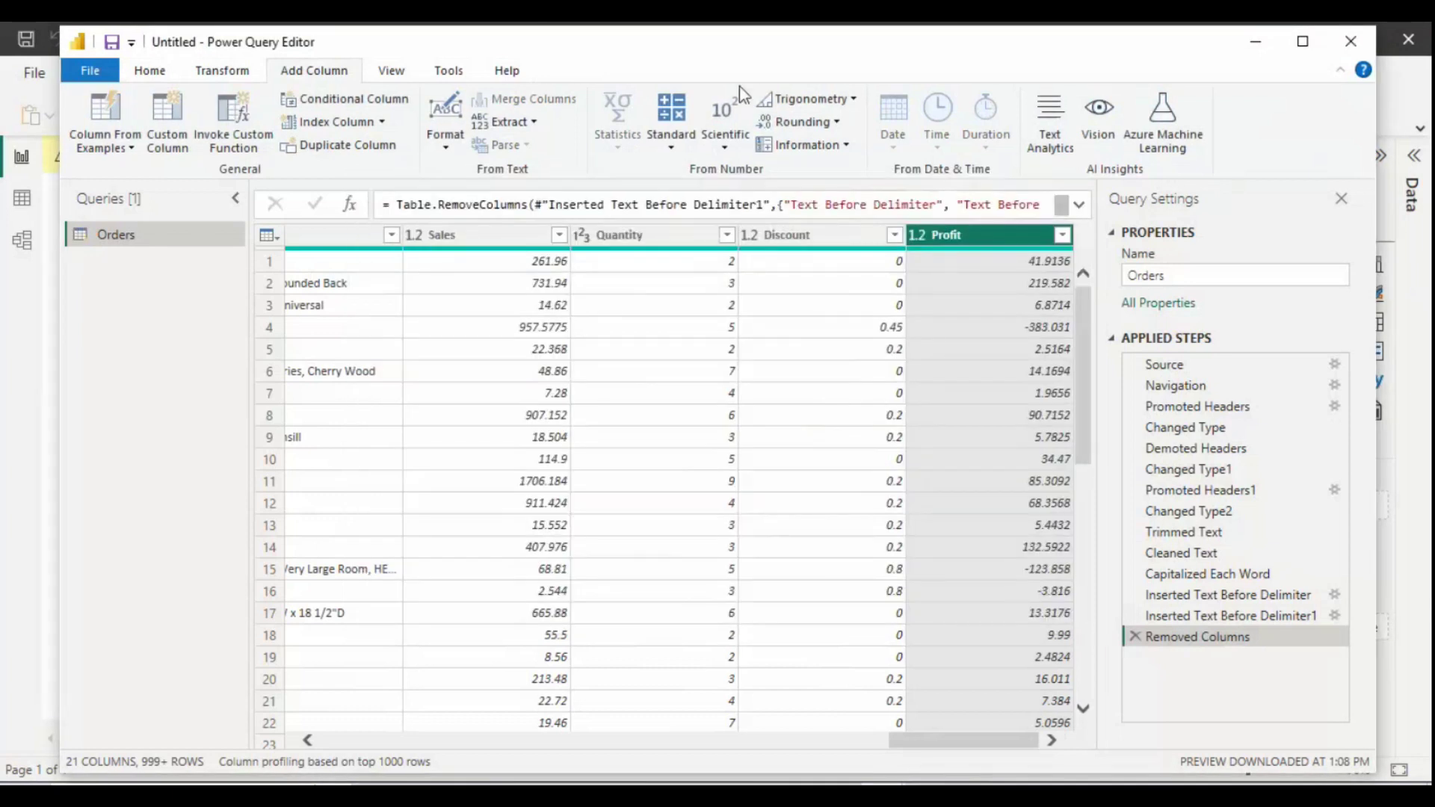
# Step: Examine the Sales, Quantity, Discount and Profit columns of the Orders table as possible inputs for a calculated column
pyautogui.click(622, 238)
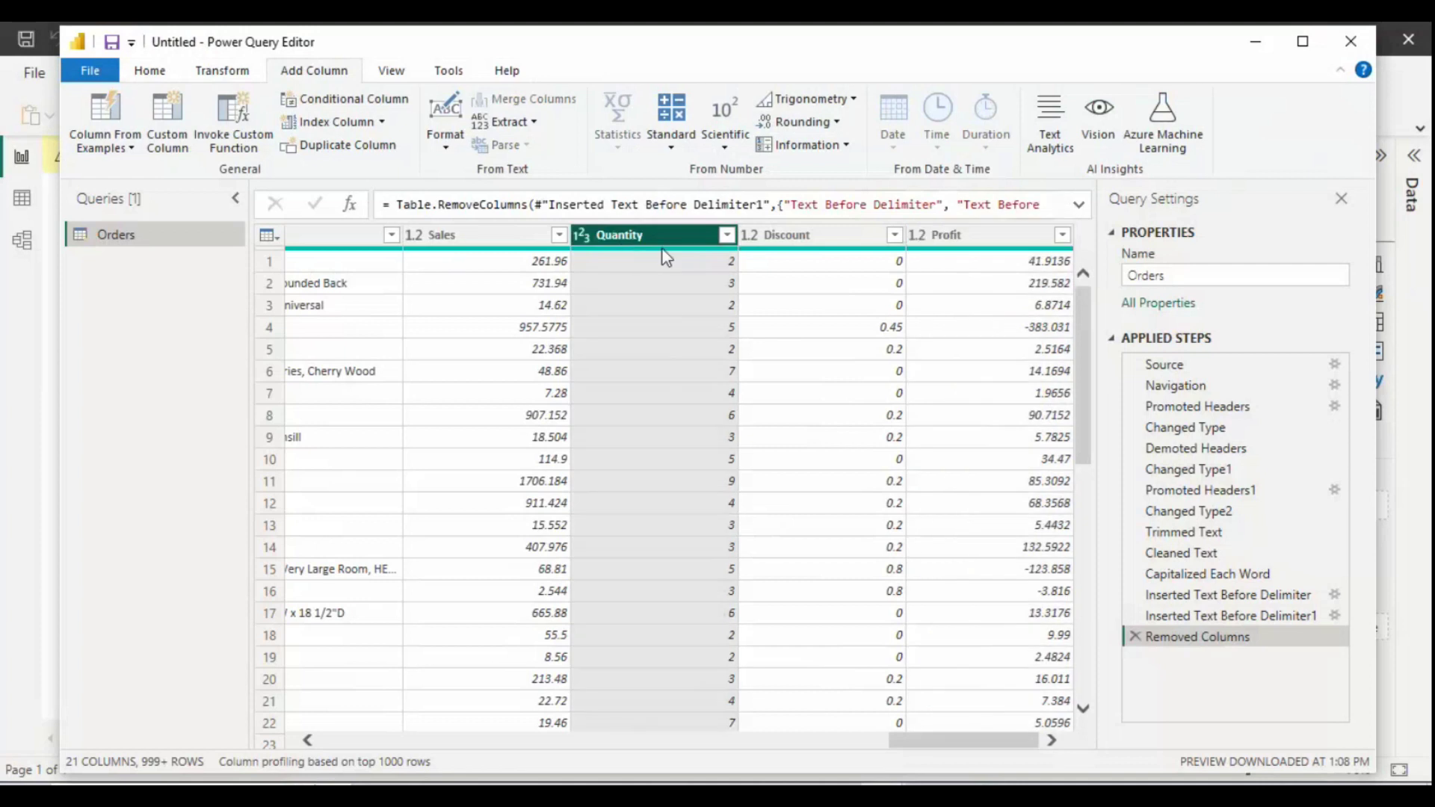
pyautogui.click(937, 243)
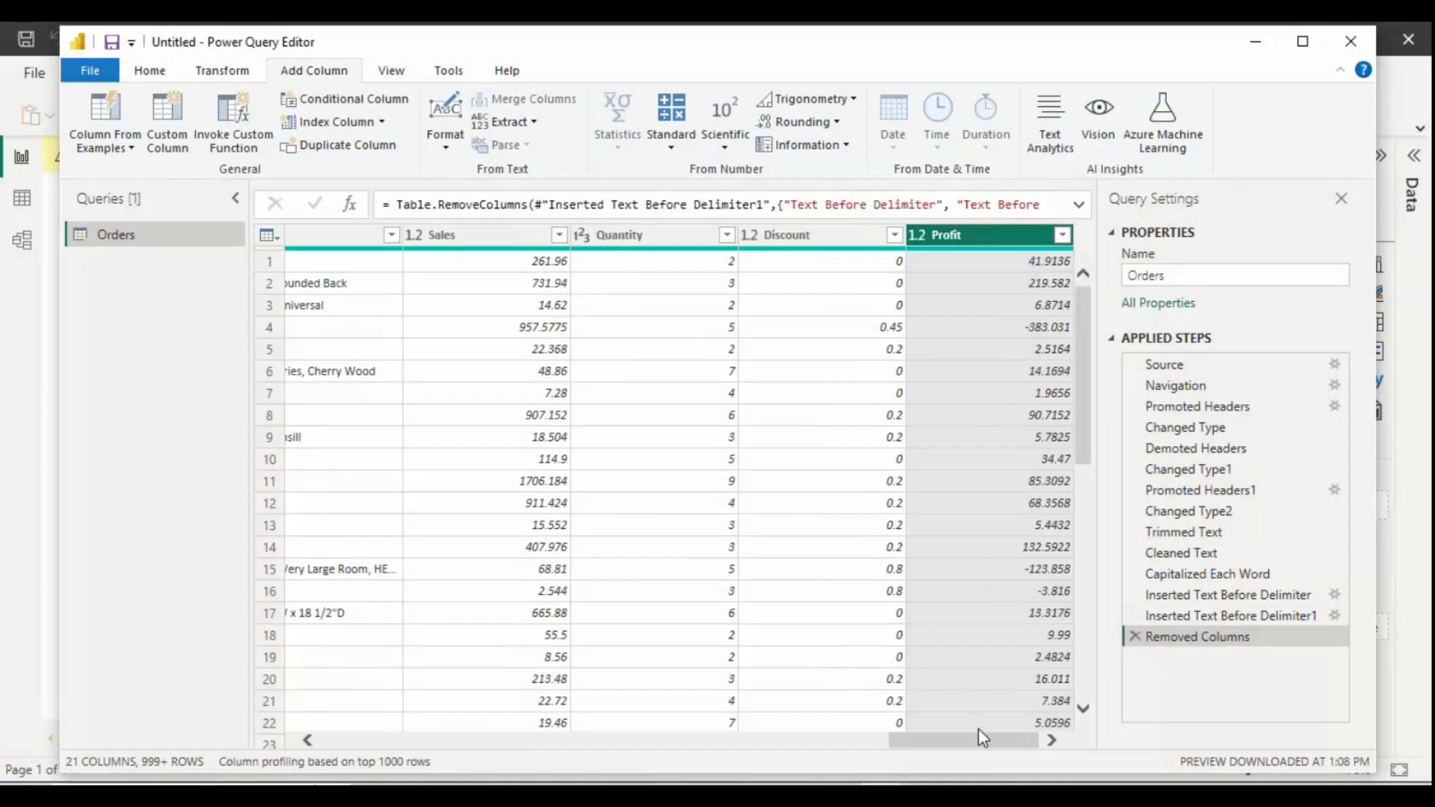
pyautogui.moveTo(971, 748); pyautogui.dragTo(920, 740)
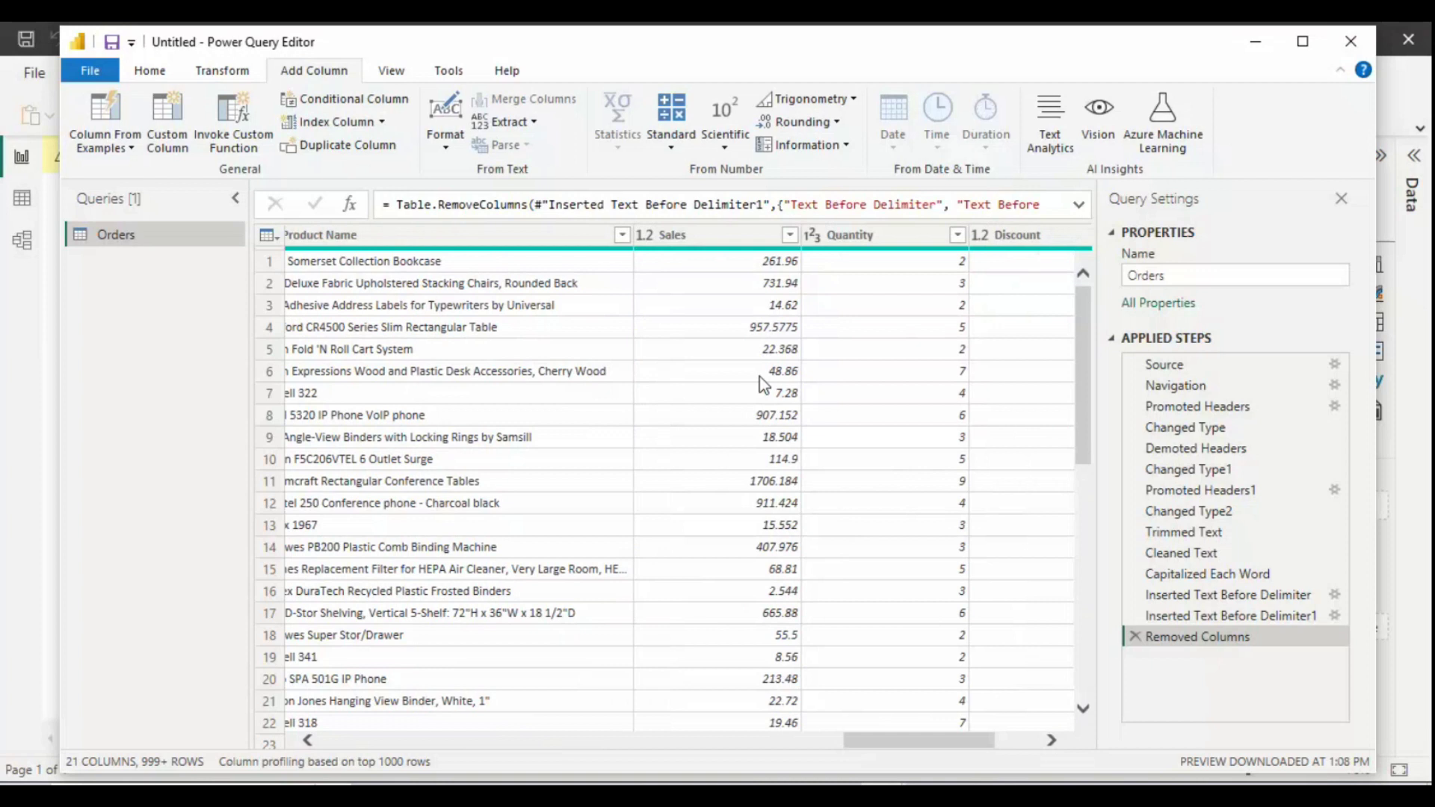
pyautogui.click(747, 236)
pyautogui.click(751, 261)
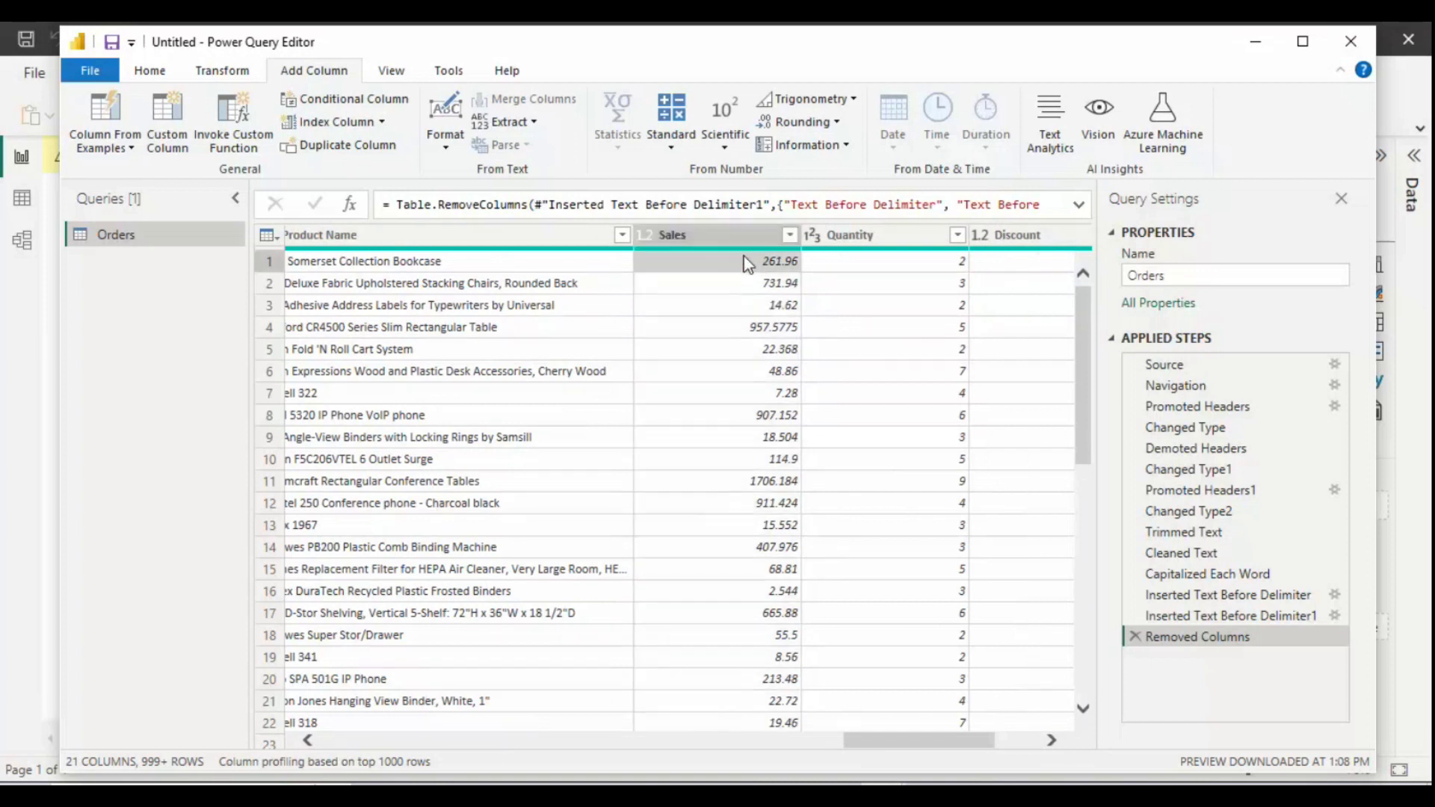
pyautogui.click(764, 326)
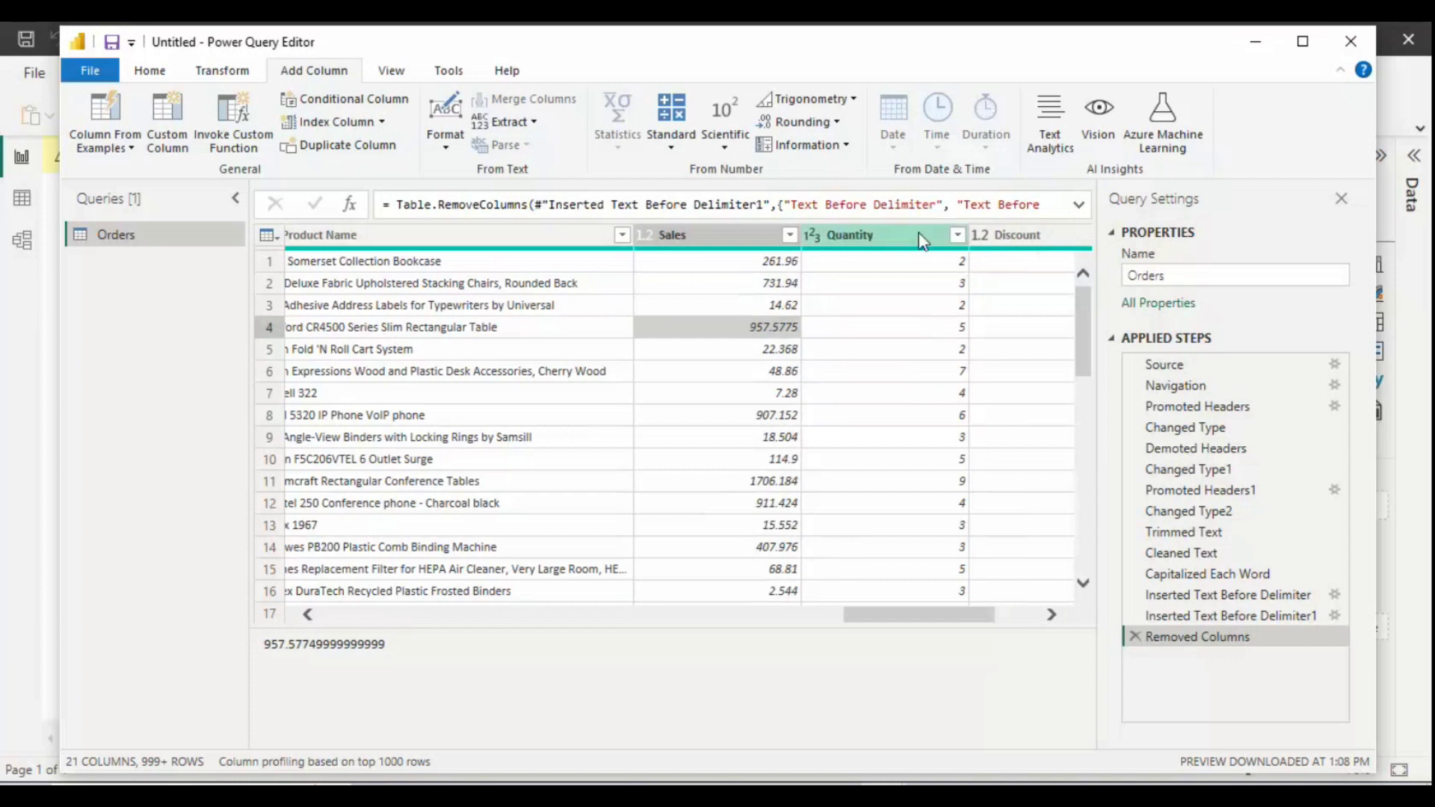
pyautogui.click(711, 235)
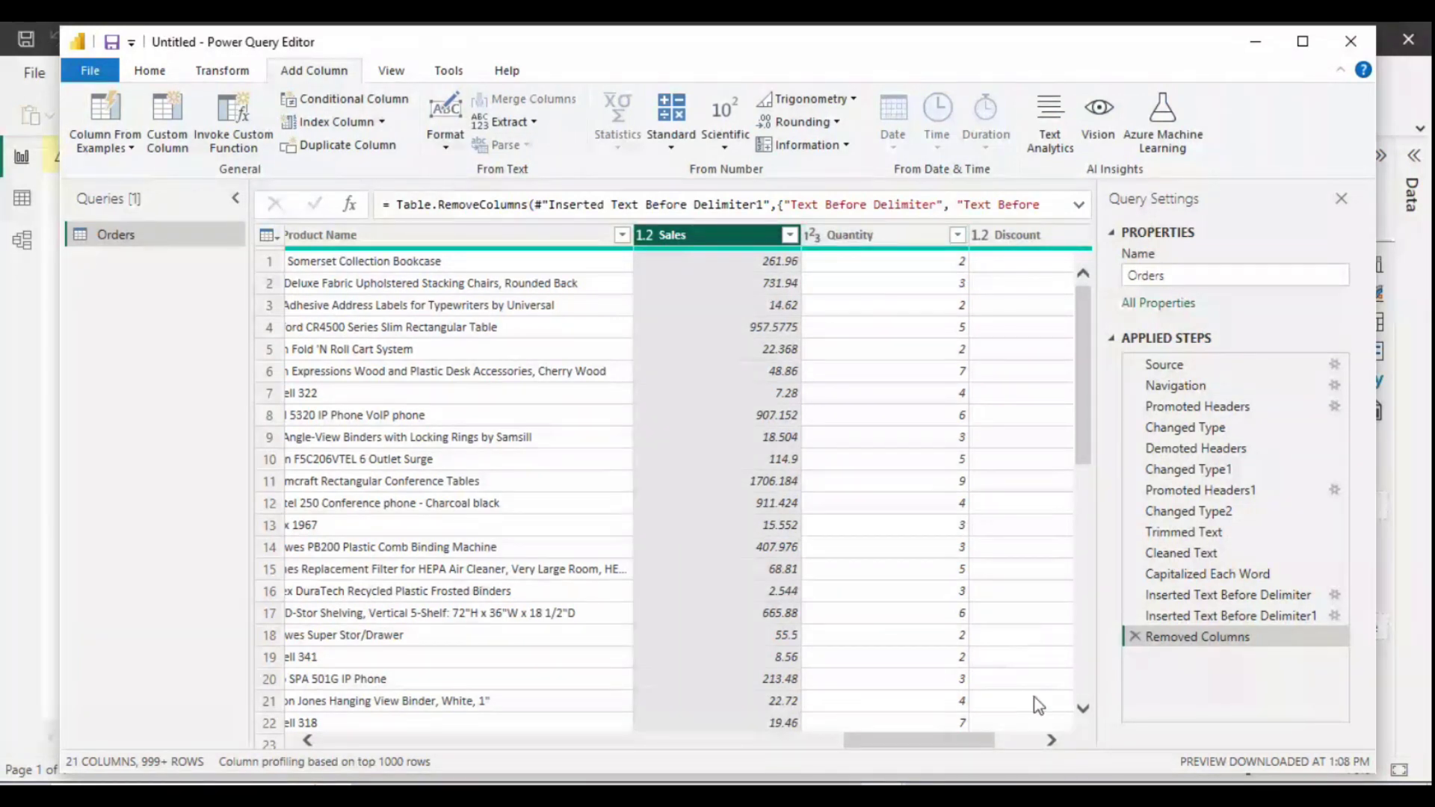
pyautogui.click(1039, 721)
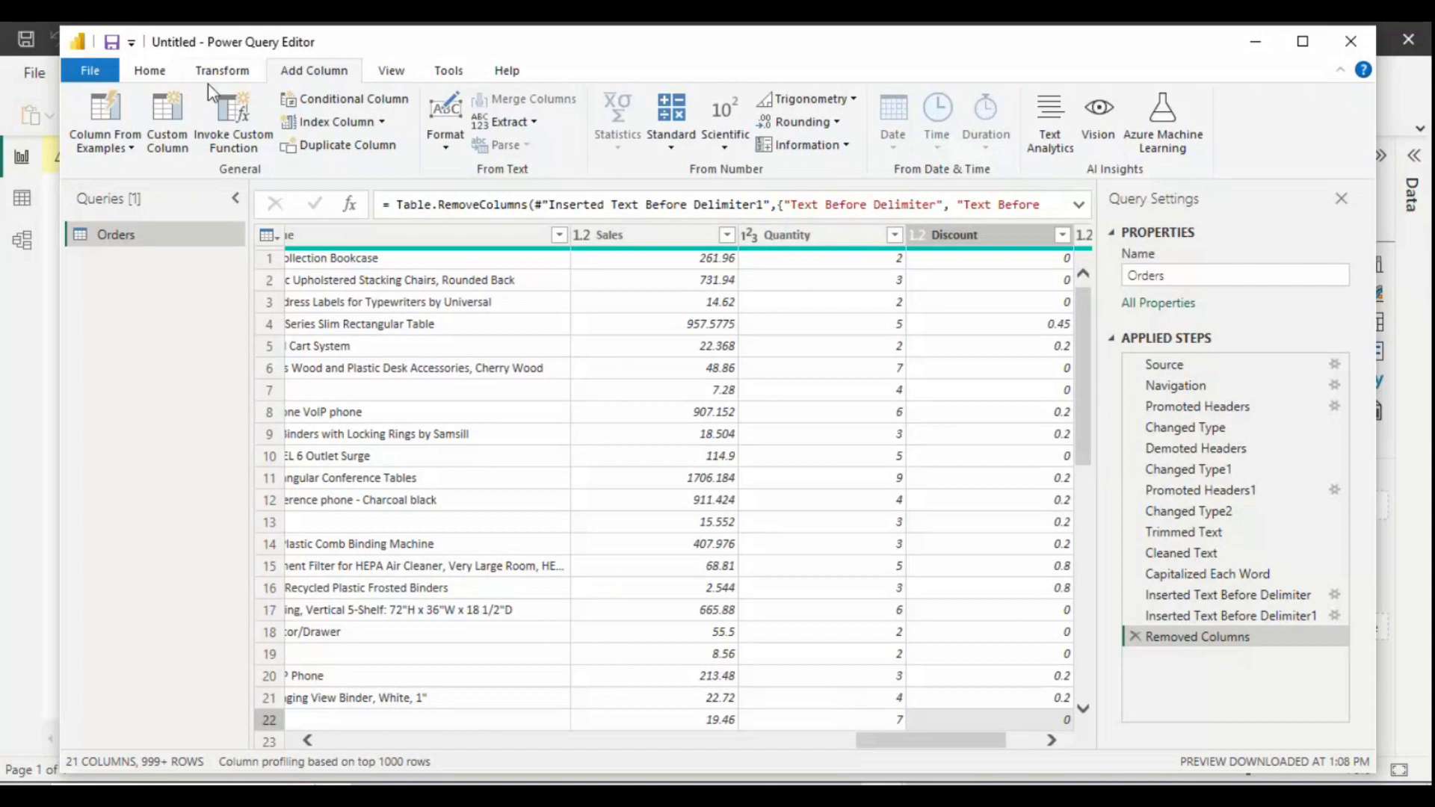
# Step: Start a custom column in the Orders table and name it "toal sales"
pyautogui.click(172, 104)
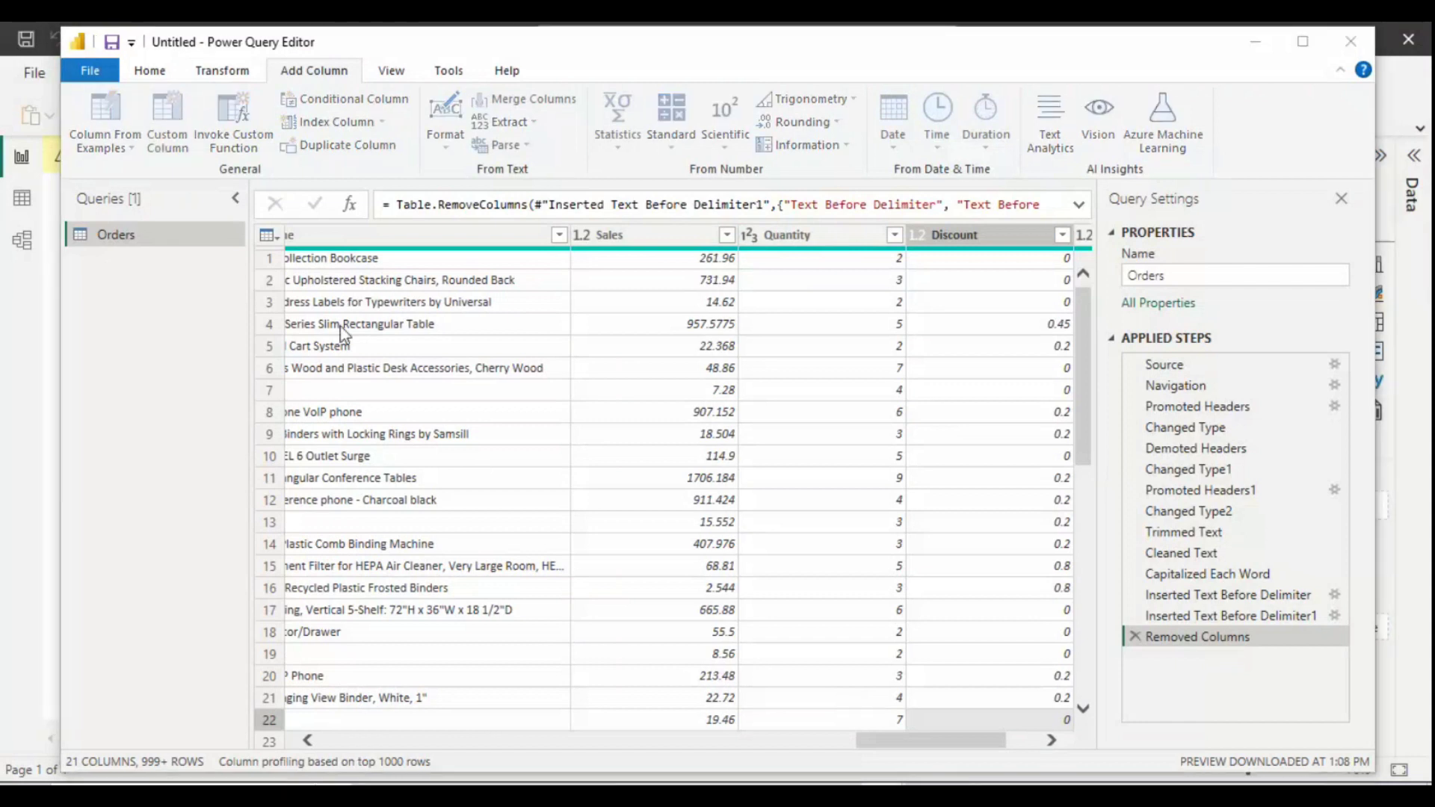
pyautogui.click(454, 295)
pyautogui.press('BackSpace')
pyautogui.press('BackSpace')
pyautogui.press('BackSpace')
pyautogui.press('BackSpace')
pyautogui.press('BackSpace')
pyautogui.press('BackSpace')
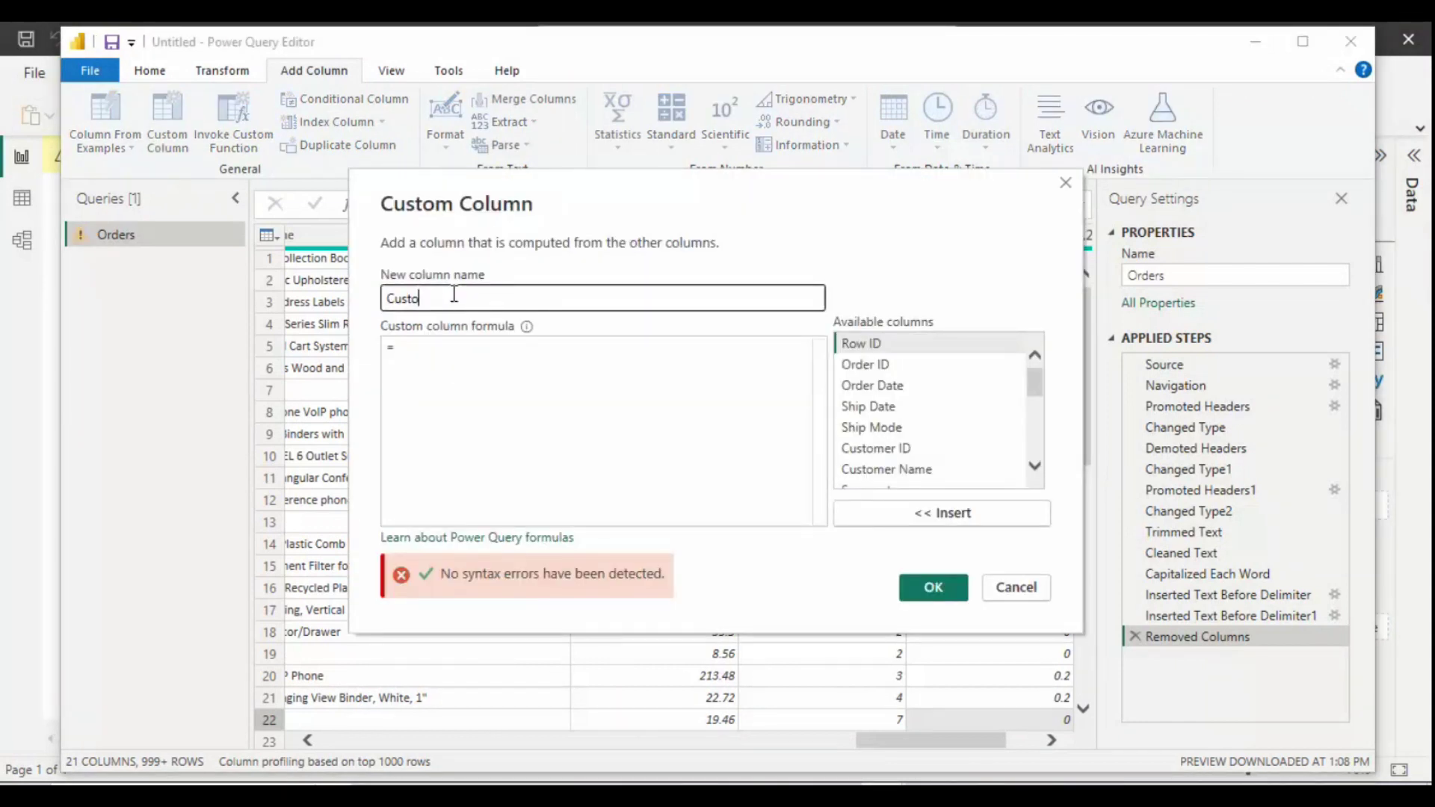
pyautogui.write('toa')
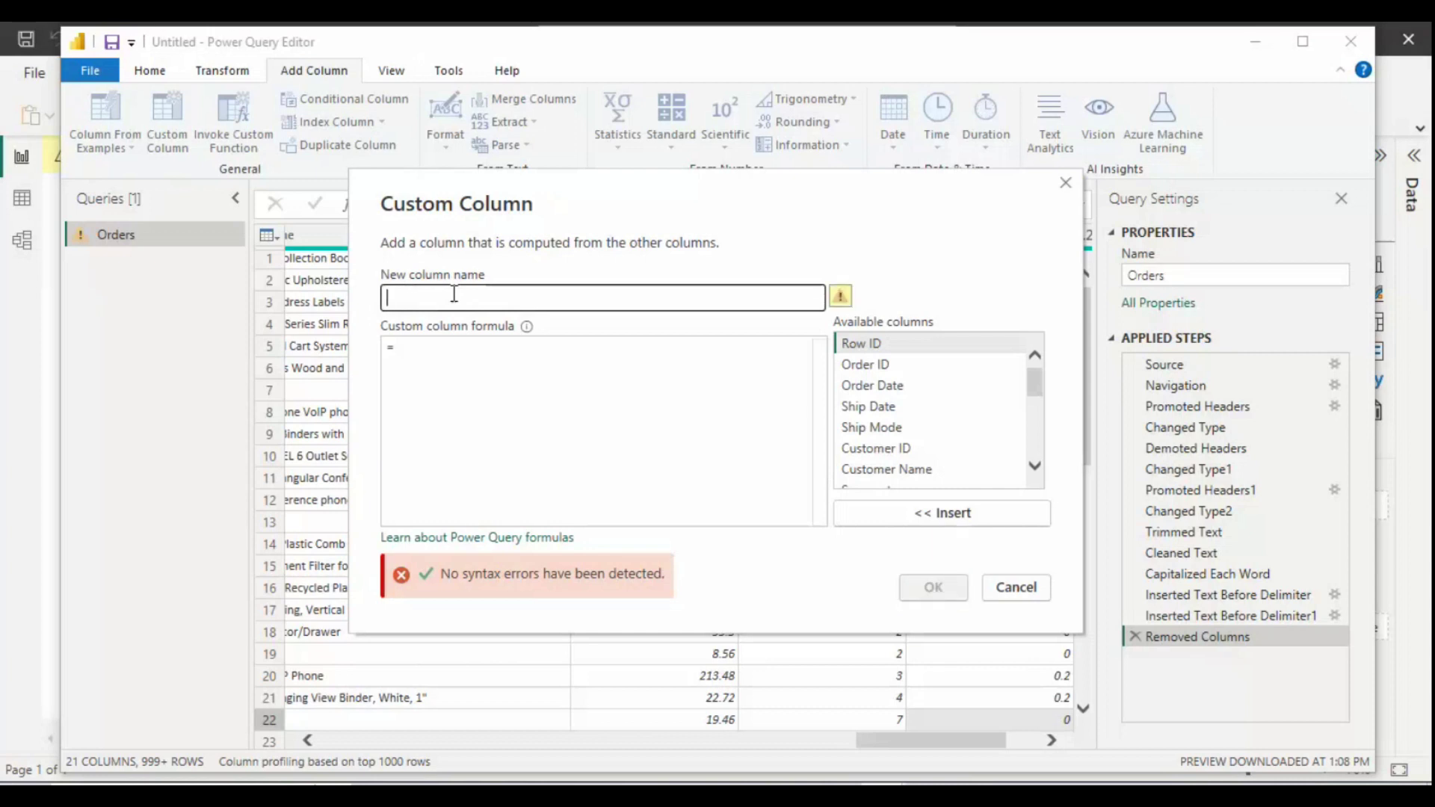
pyautogui.write('l sales')
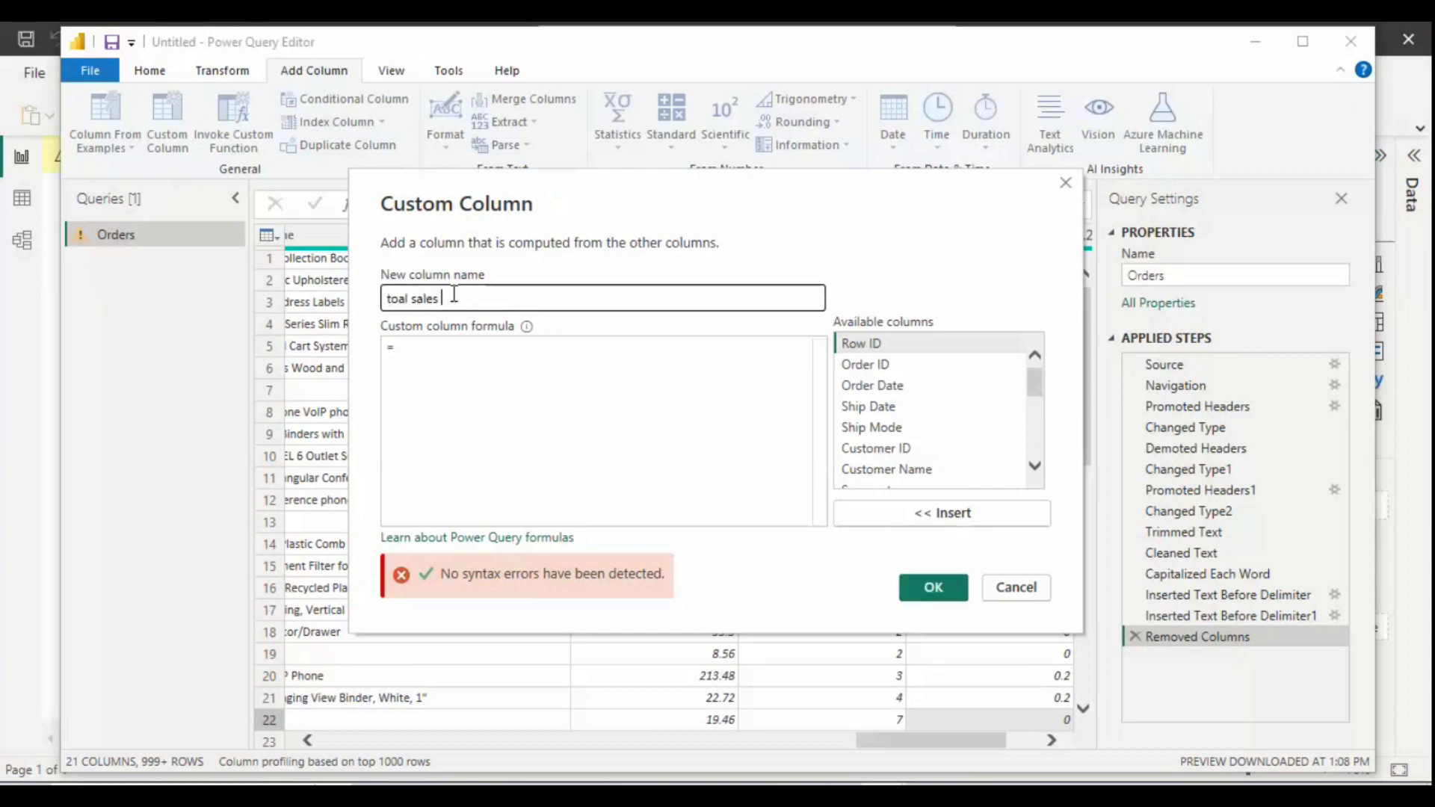
# Step: Enter the formula [Sales]*[Quantity] for the "toal sales" custom column and add the column to the Orders table
pyautogui.click(409, 350)
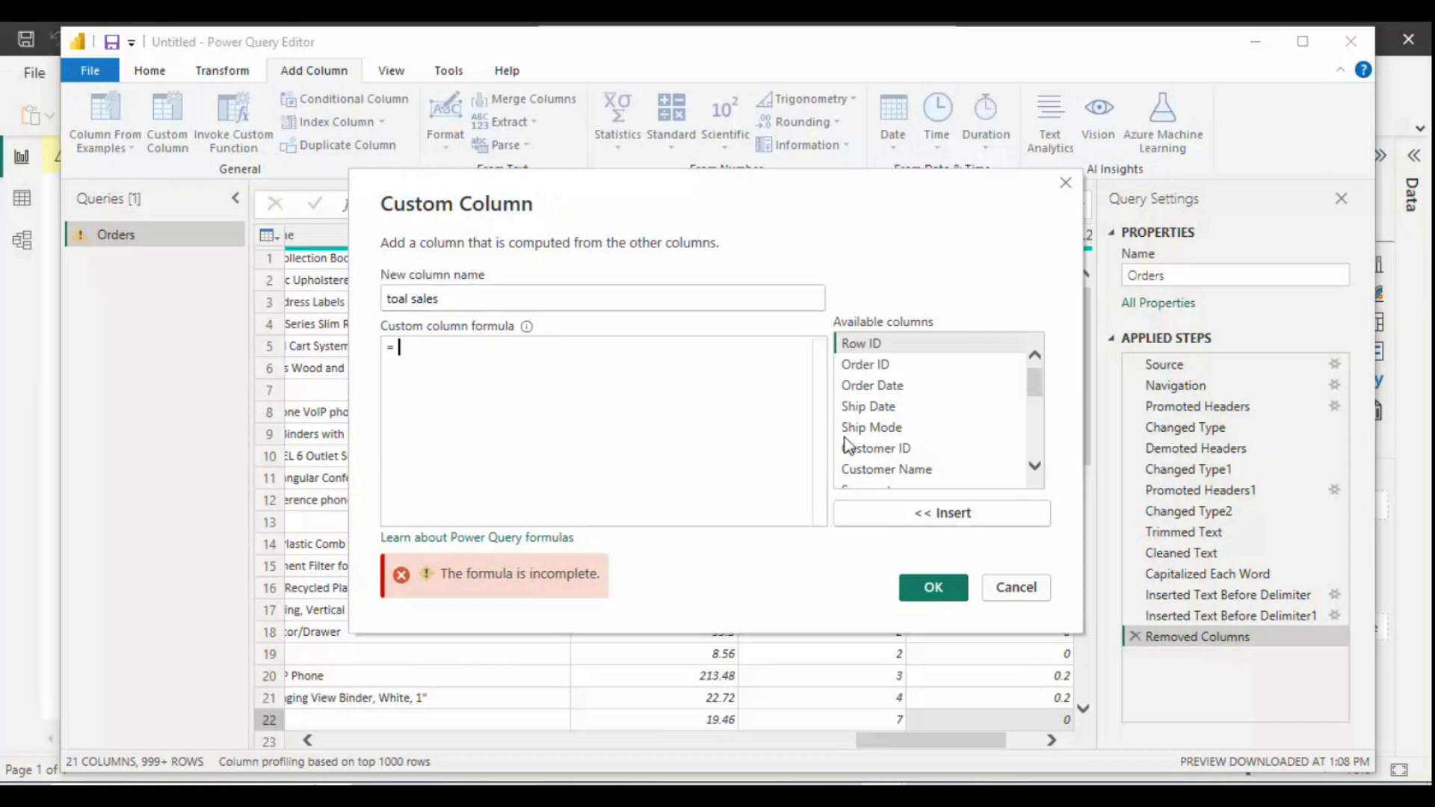
pyautogui.moveTo(1034, 373); pyautogui.dragTo(1048, 470)
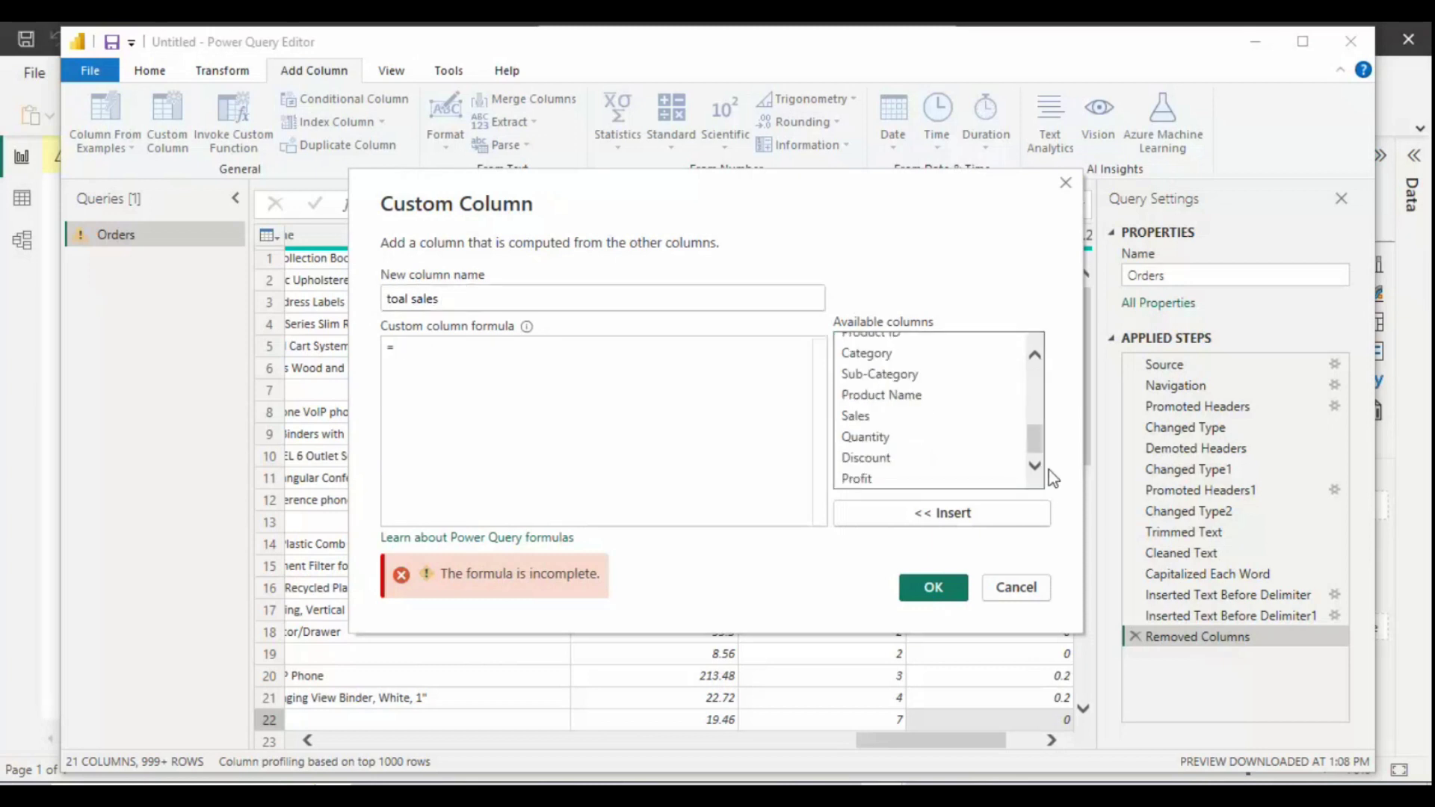
pyautogui.click(856, 415)
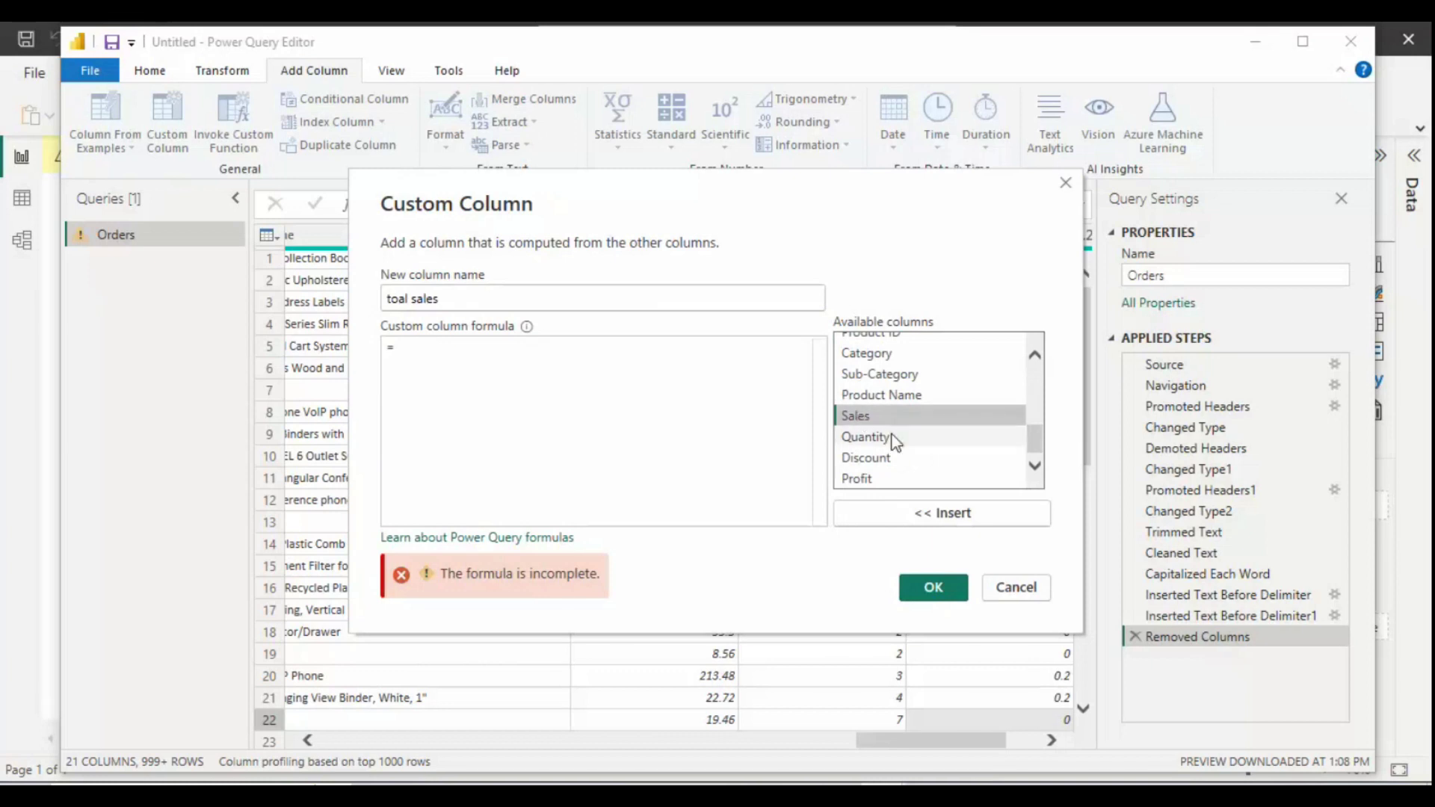
pyautogui.click(927, 514)
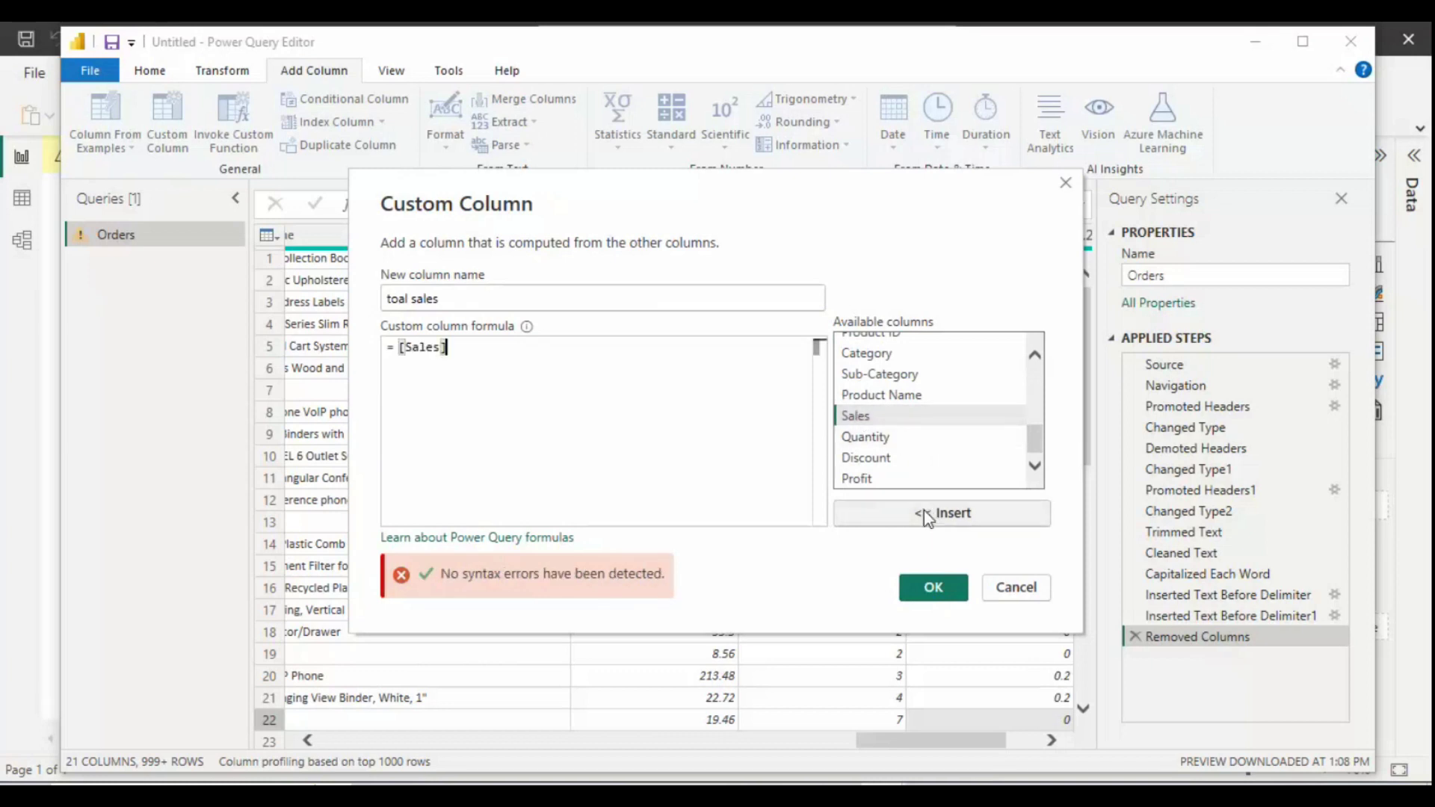
pyautogui.write('*')
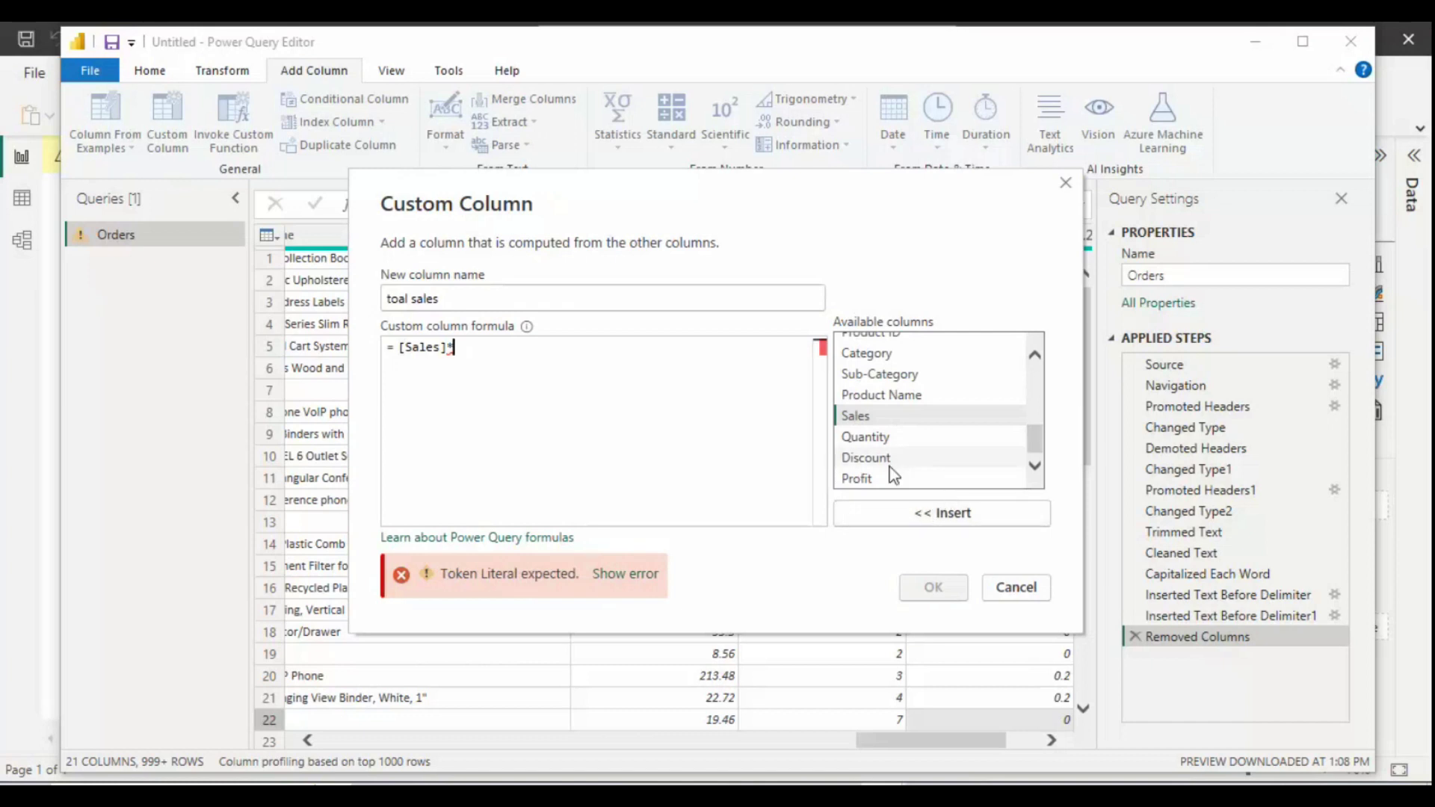
pyautogui.click(886, 441)
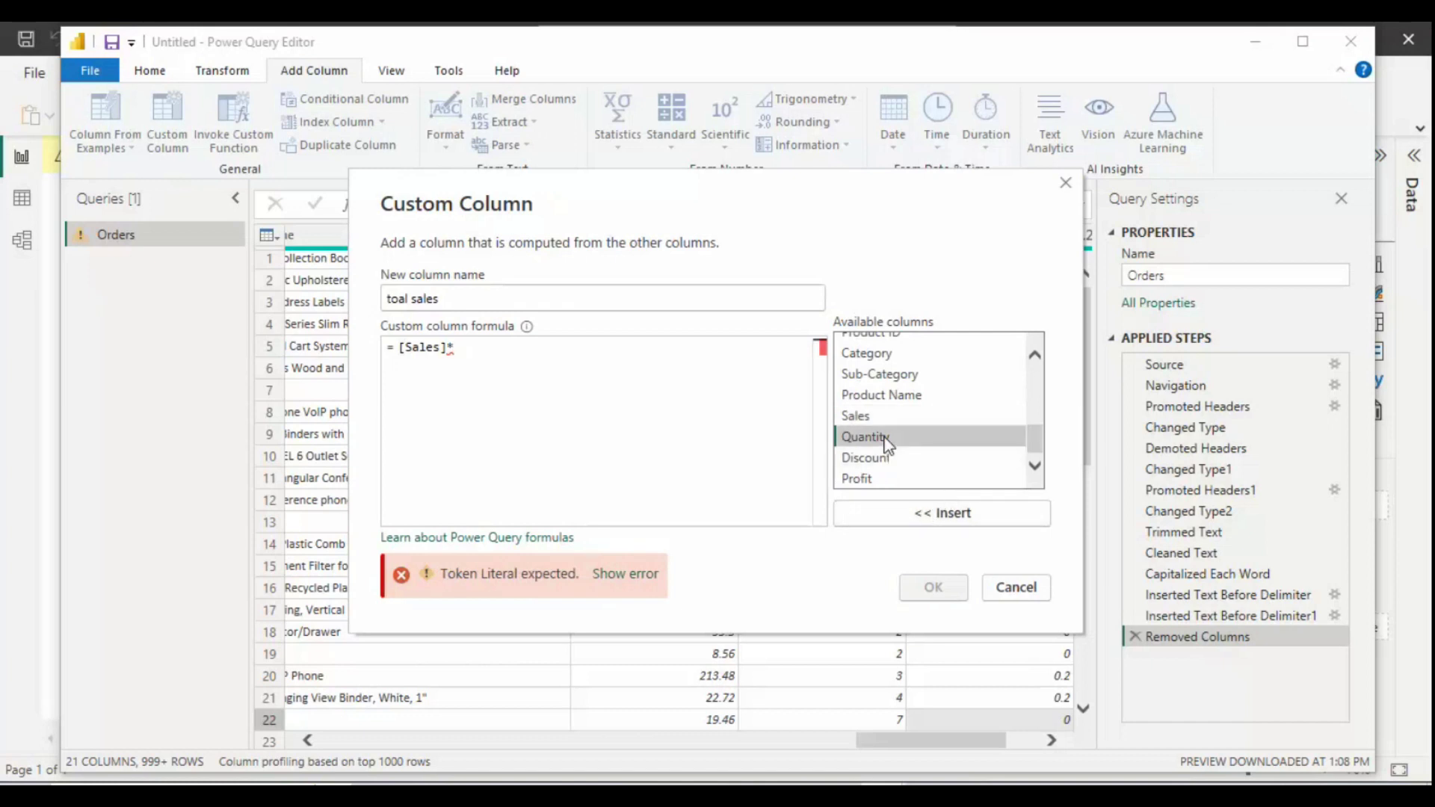
pyautogui.click(921, 513)
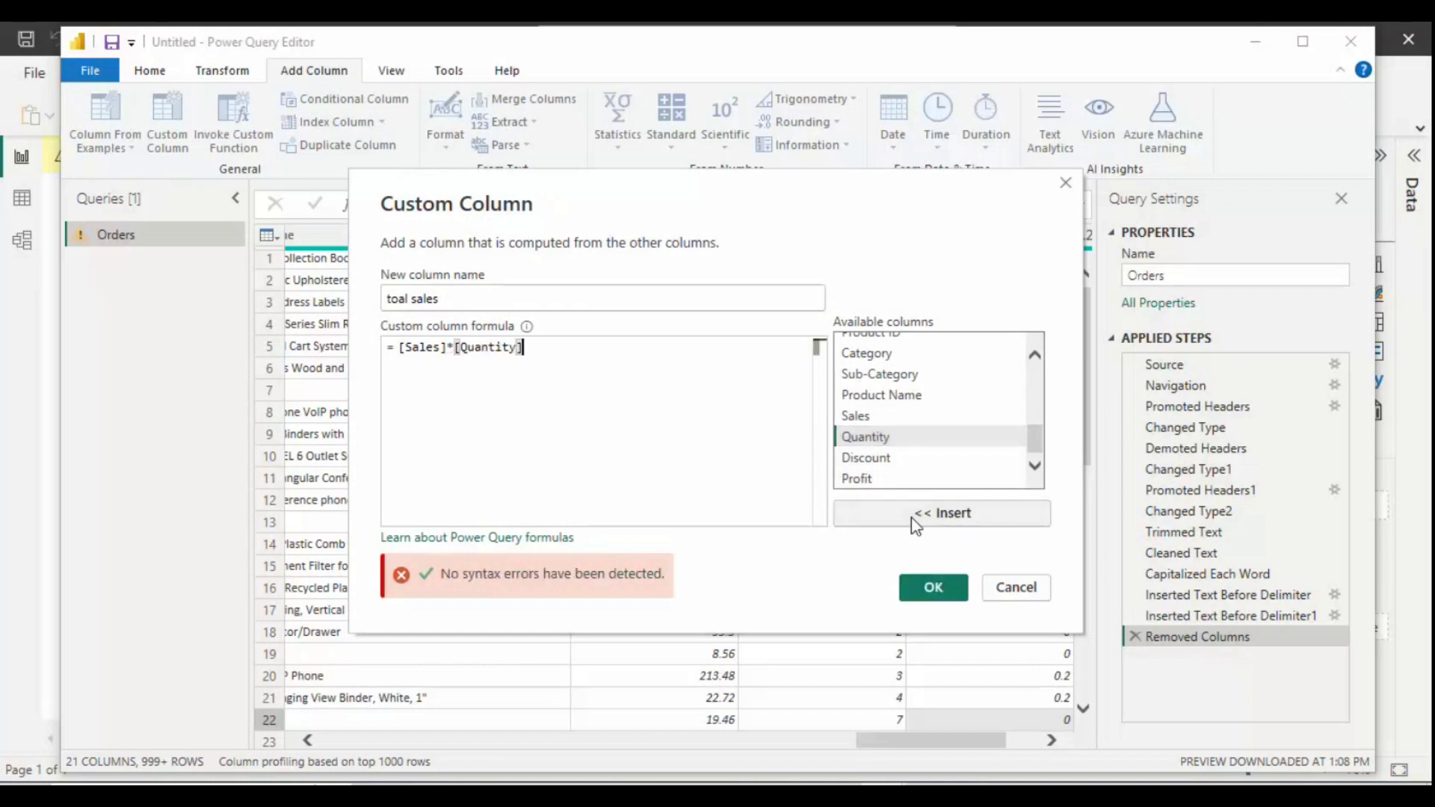
pyautogui.click(928, 592)
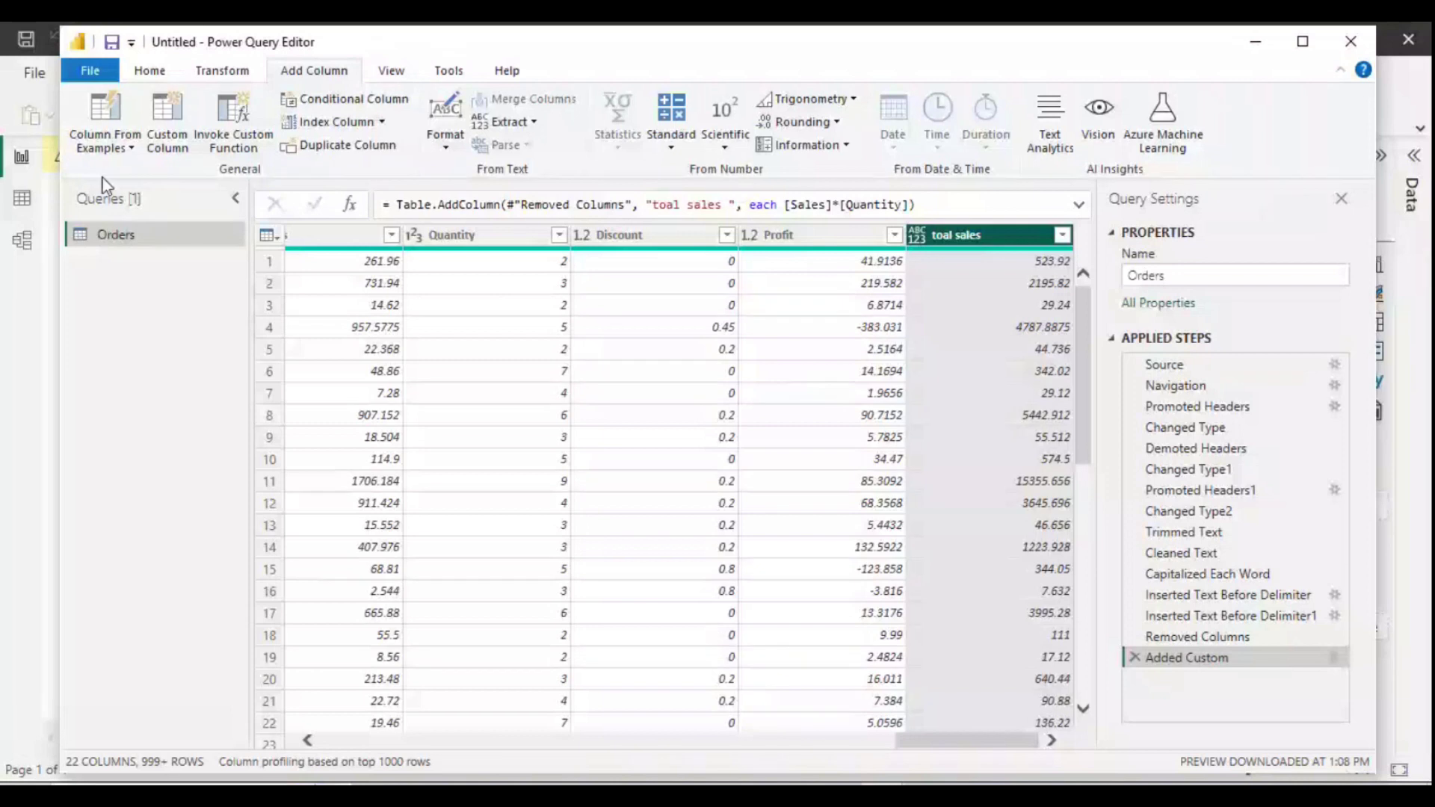
# Step: Start another custom column in the Orders table and build the formula [Order ID]*[Quantity] from the available columns
pyautogui.click(112, 149)
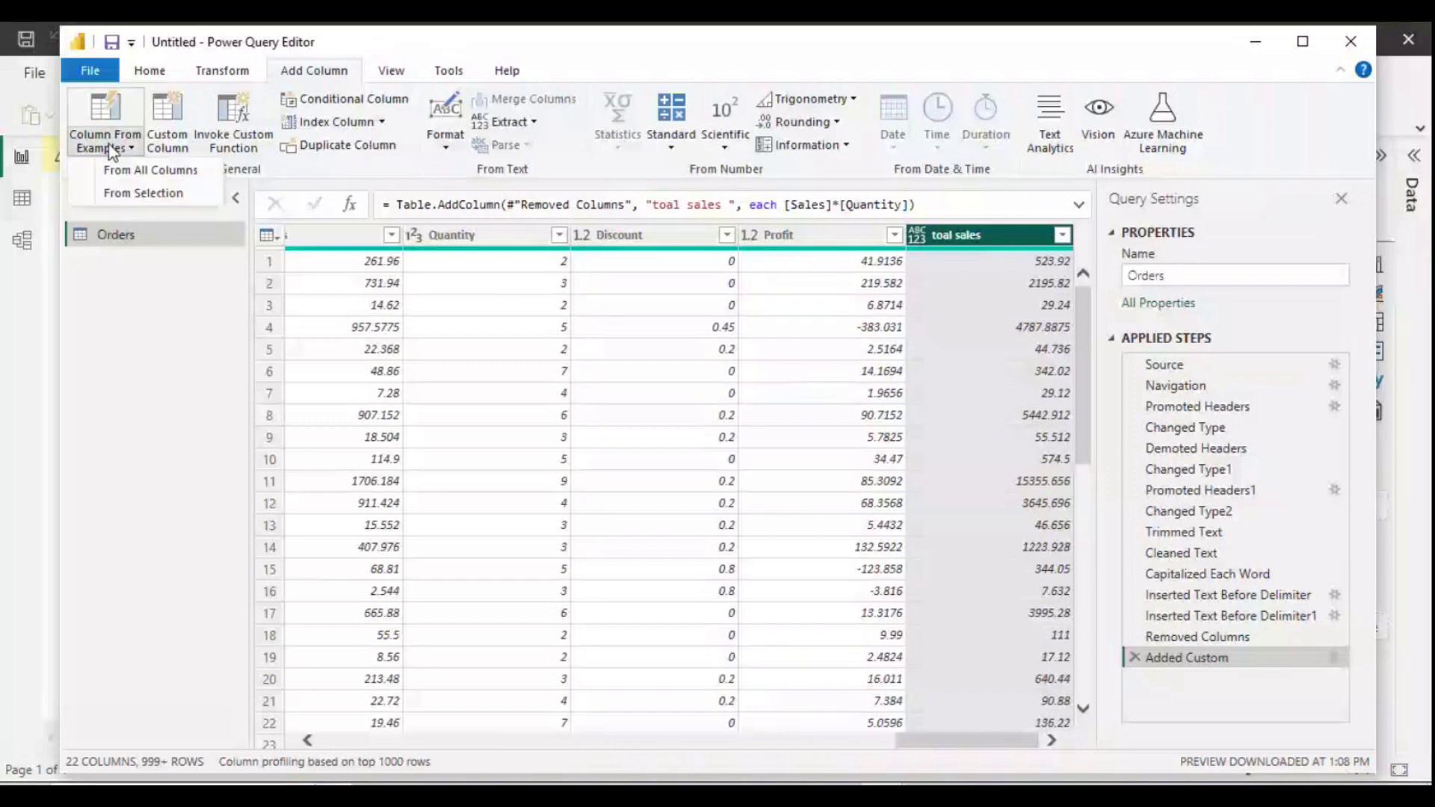
pyautogui.click(168, 141)
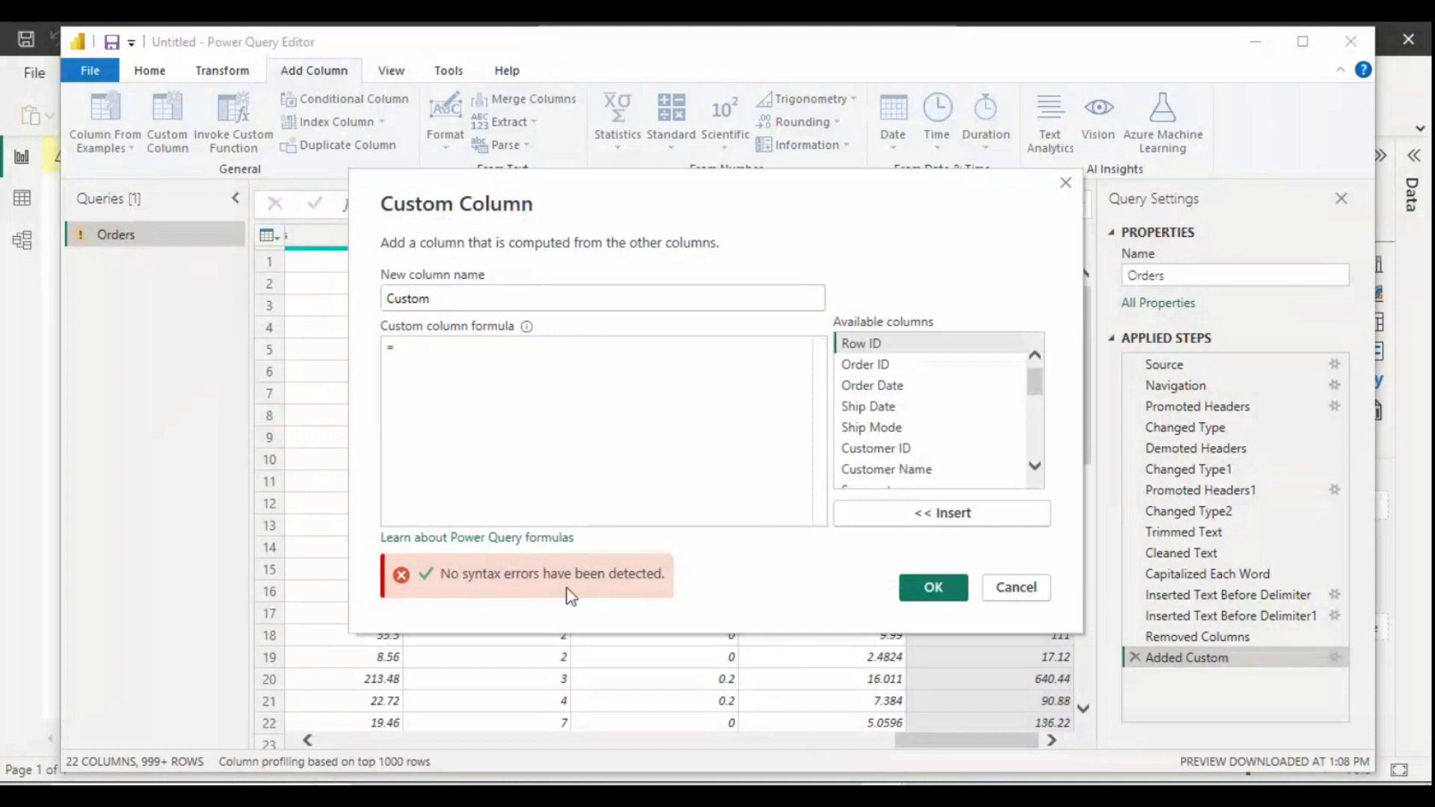
pyautogui.click(879, 367)
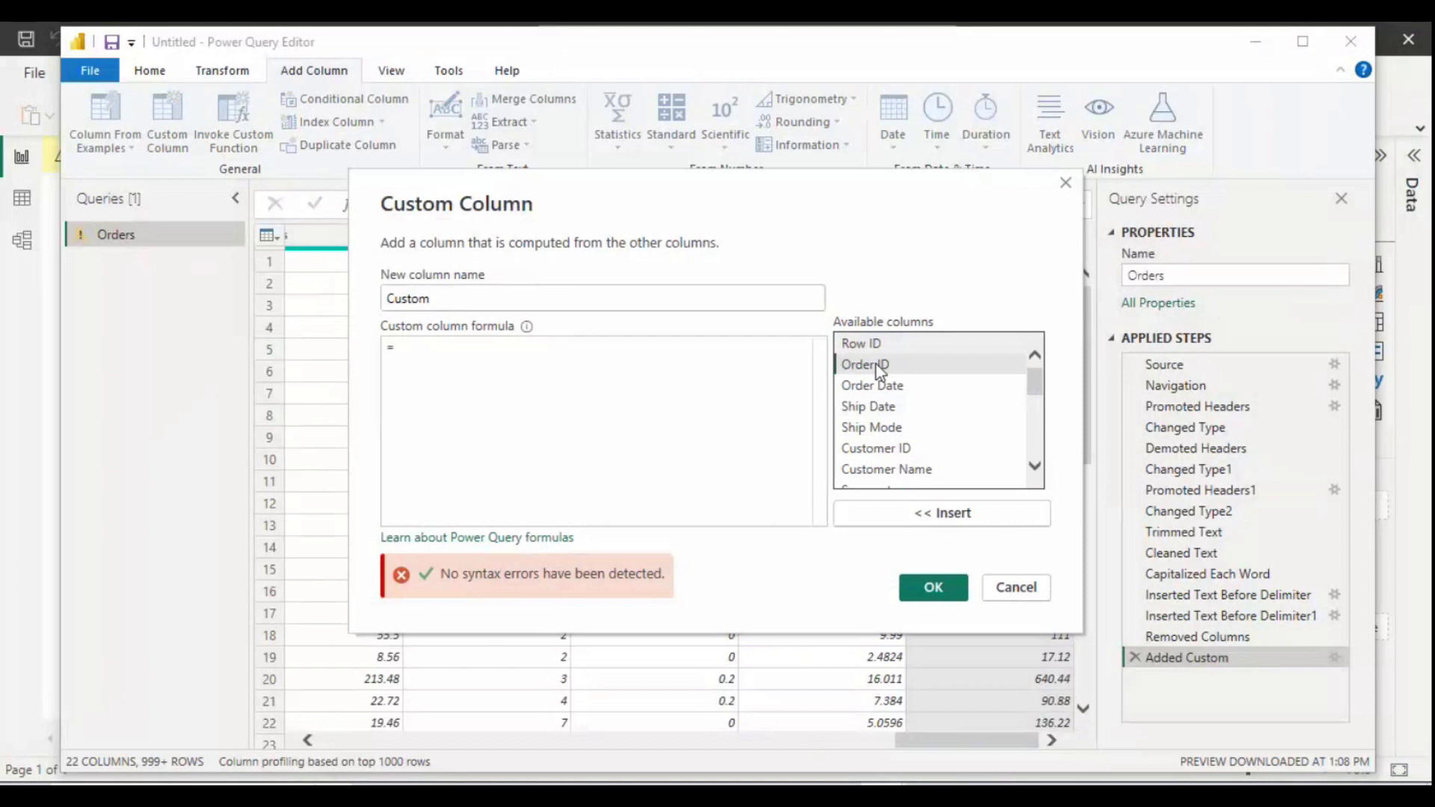
pyautogui.click(926, 518)
pyautogui.write('*')
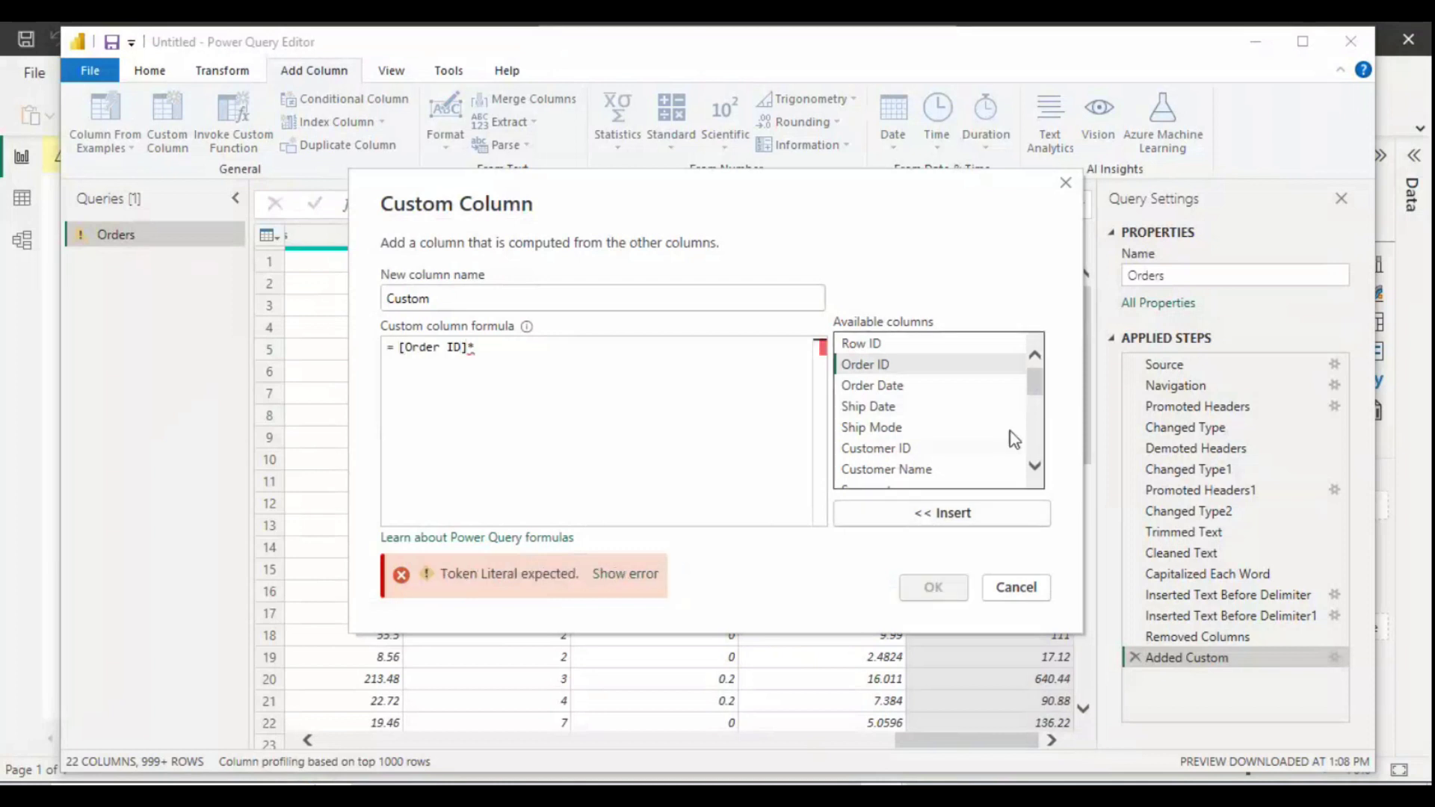
pyautogui.click(1036, 465)
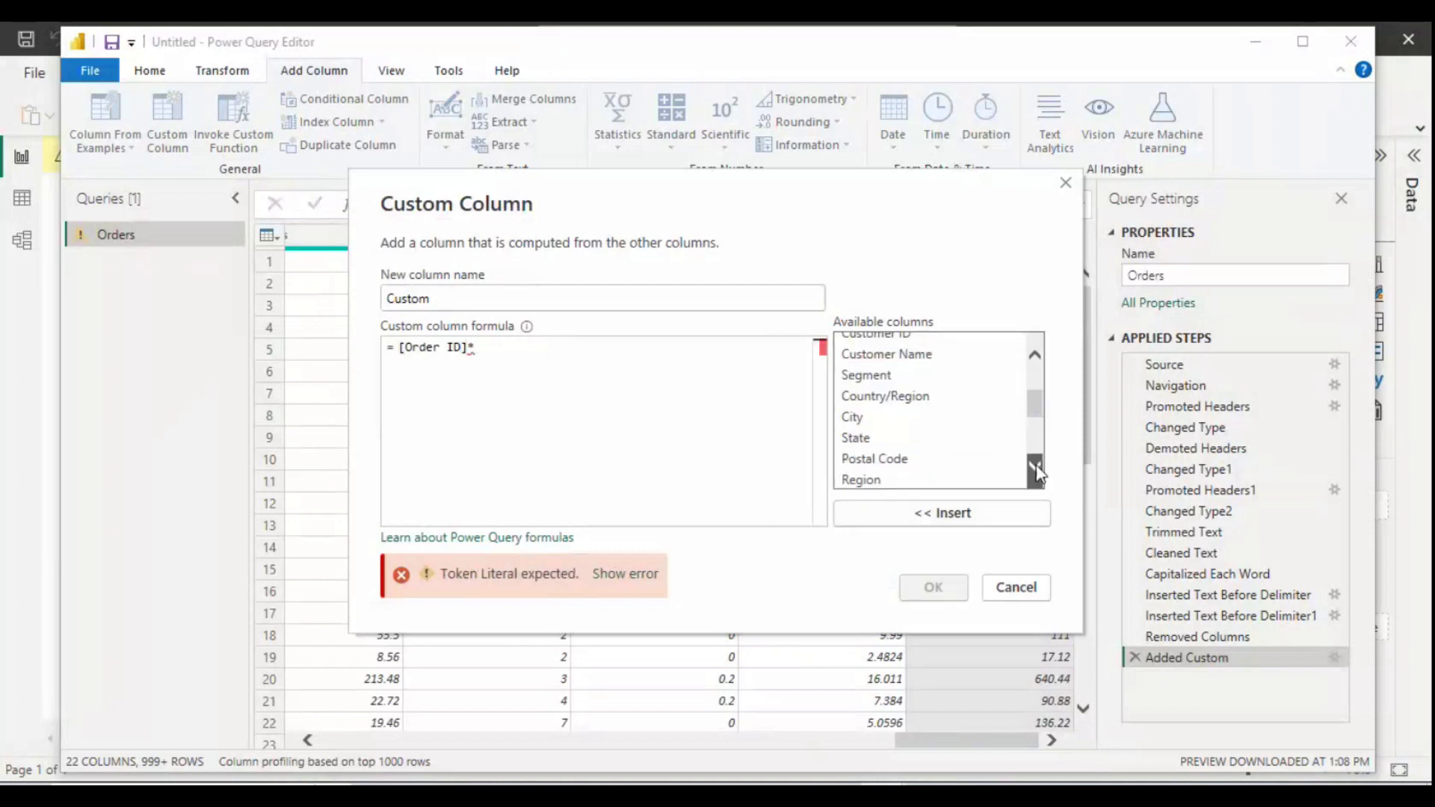
pyautogui.click(1036, 465)
pyautogui.click(1036, 467)
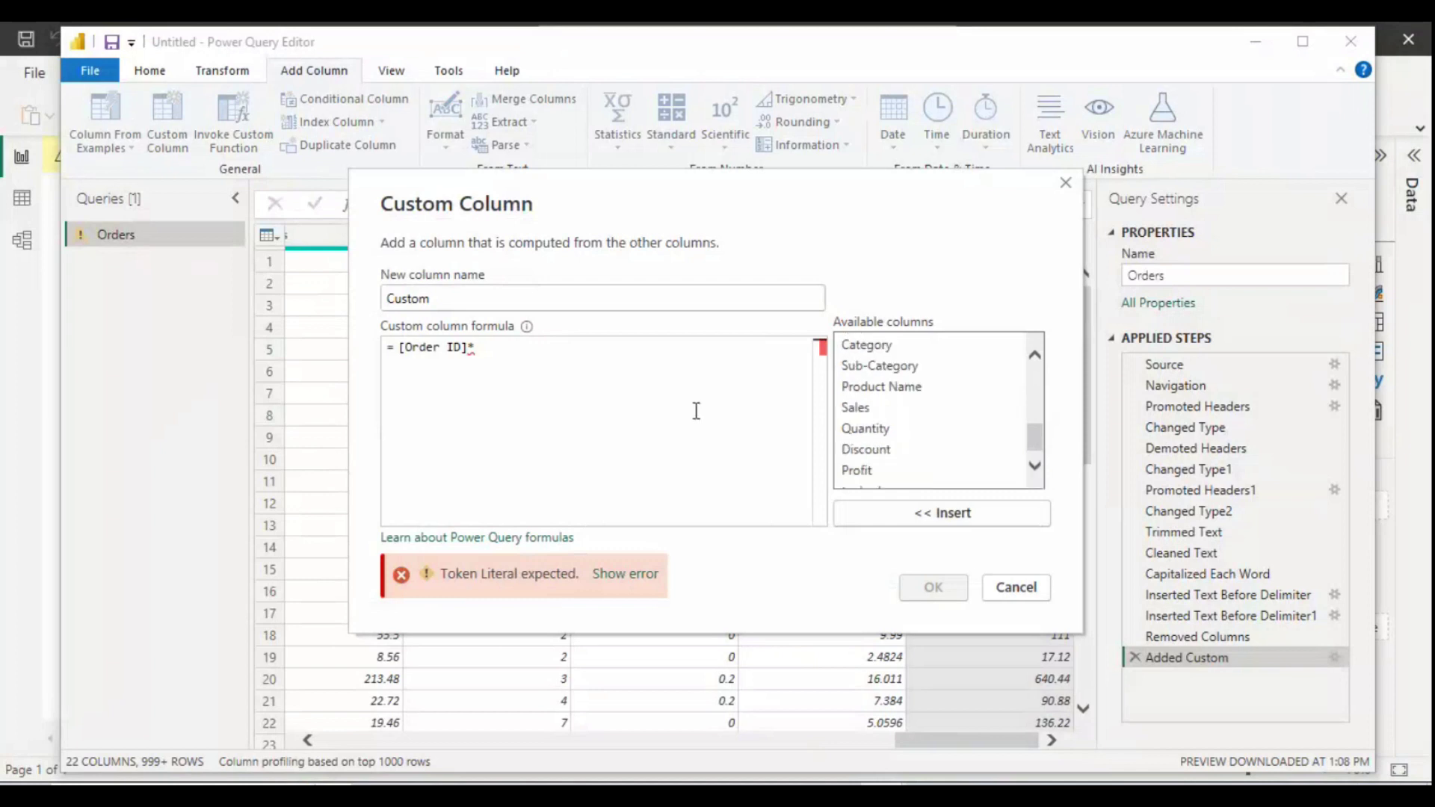
pyautogui.click(864, 431)
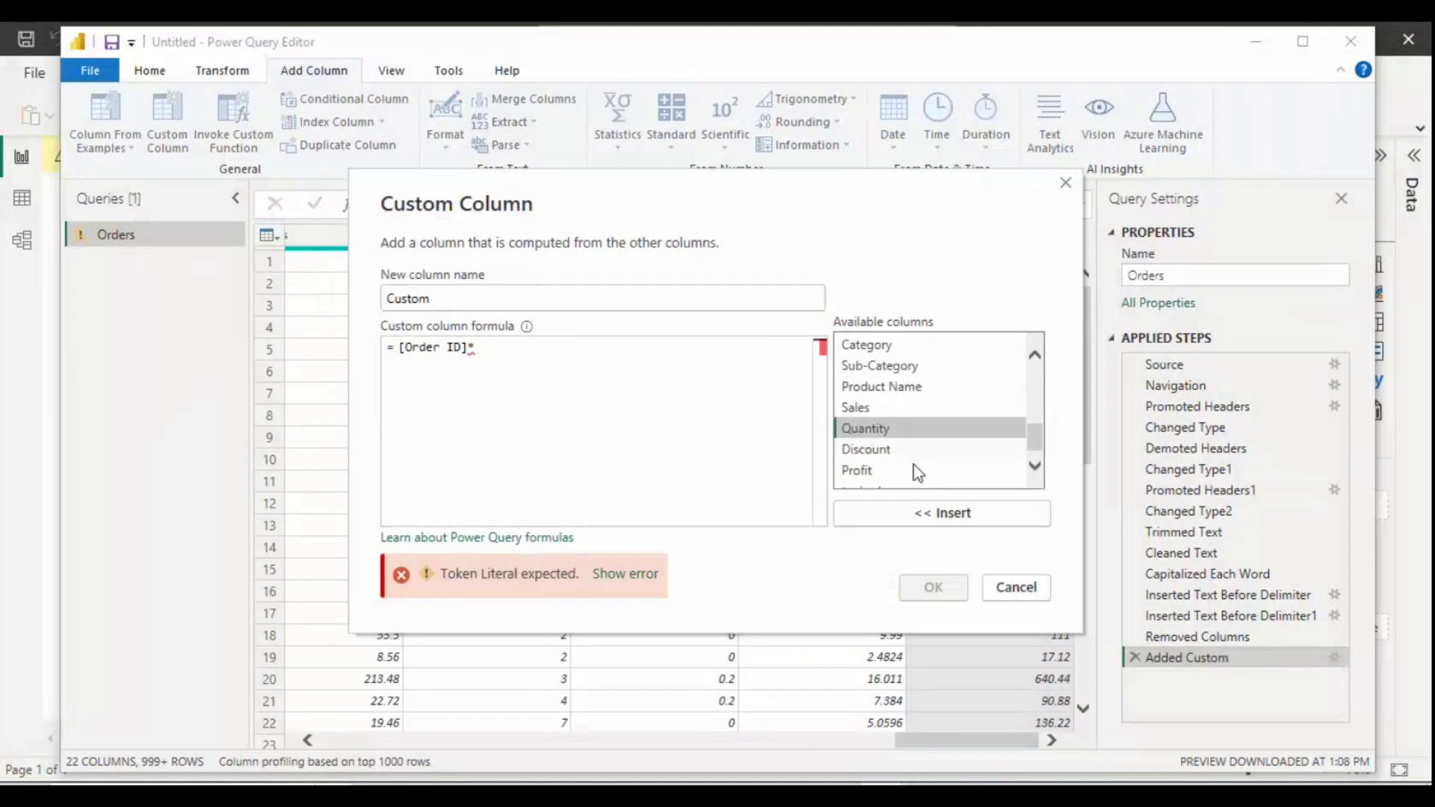
pyautogui.click(913, 516)
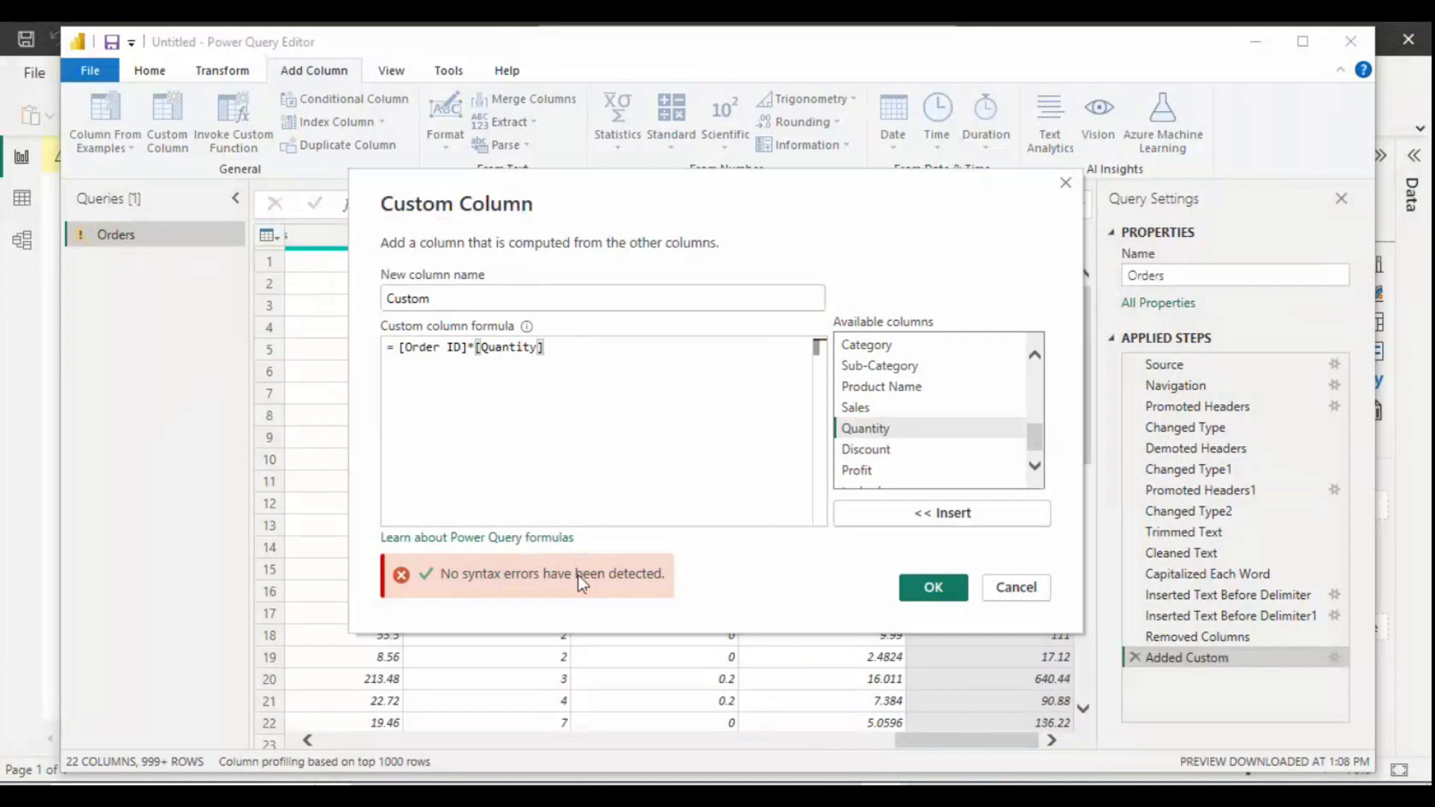
# Step: Shorten the formula to [Order ID]*[Quanti to test the syntax check, and cancel the custom column
pyautogui.press('BackSpace')
pyautogui.press('BackSpace')
pyautogui.press('BackSpace')
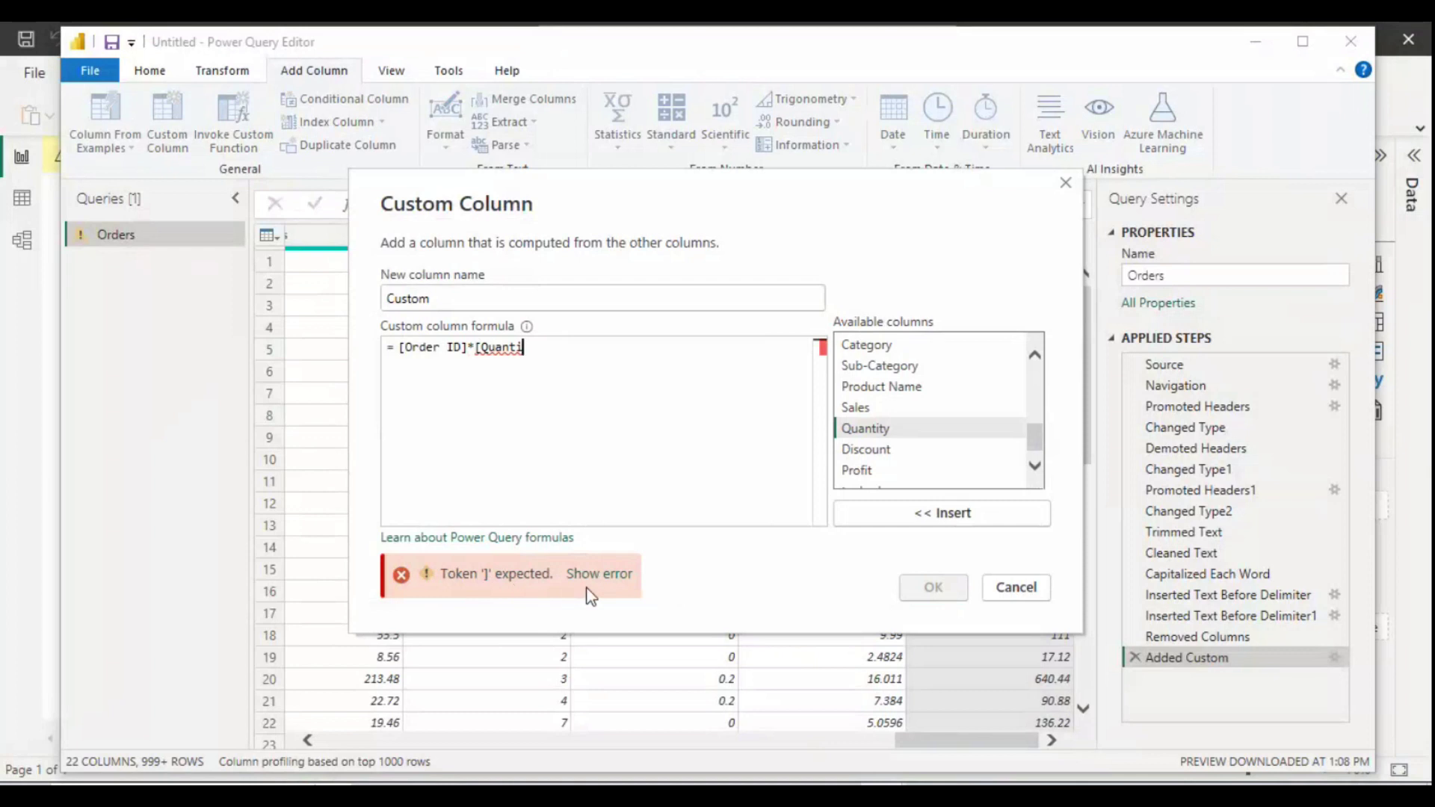
pyautogui.click(1015, 590)
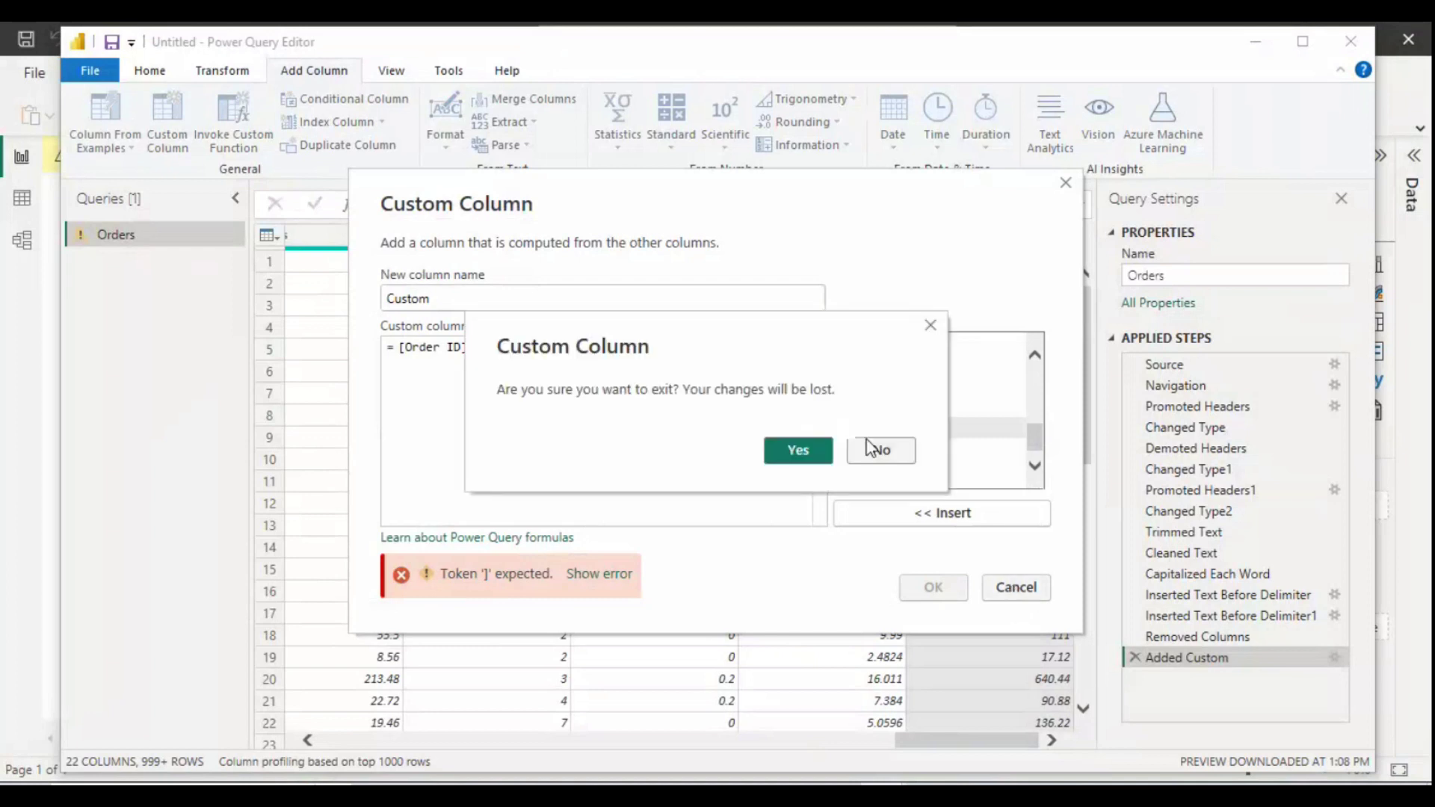